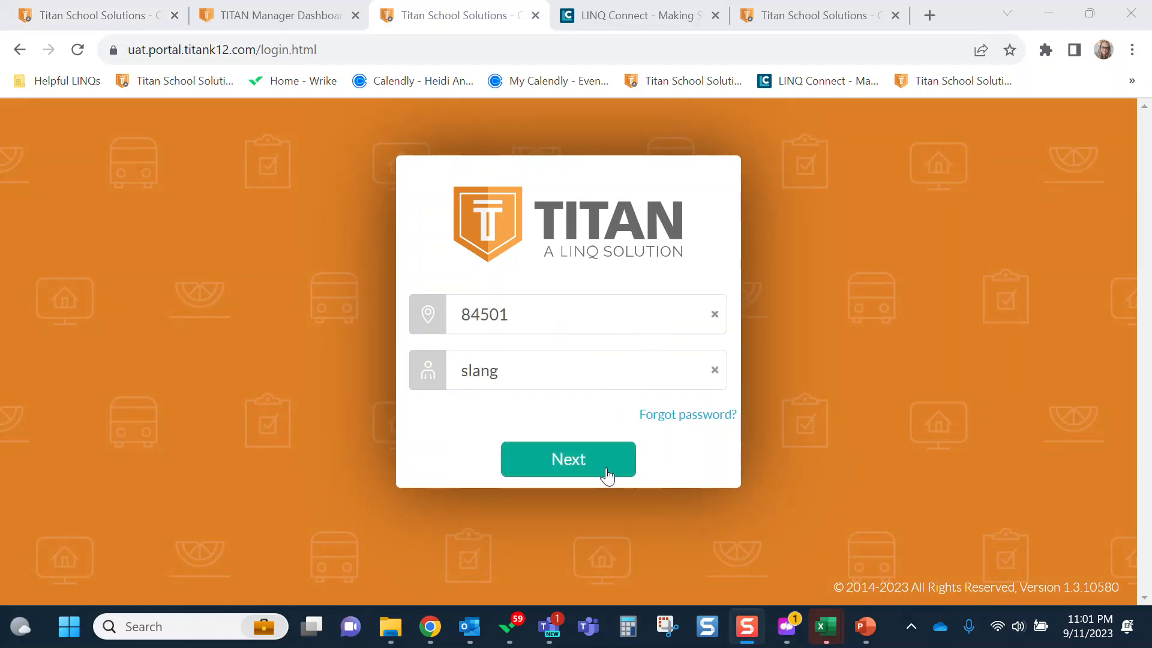
Continue past the prefilled district and username, enter the account password and log in to the portal.
left_click(588, 471)
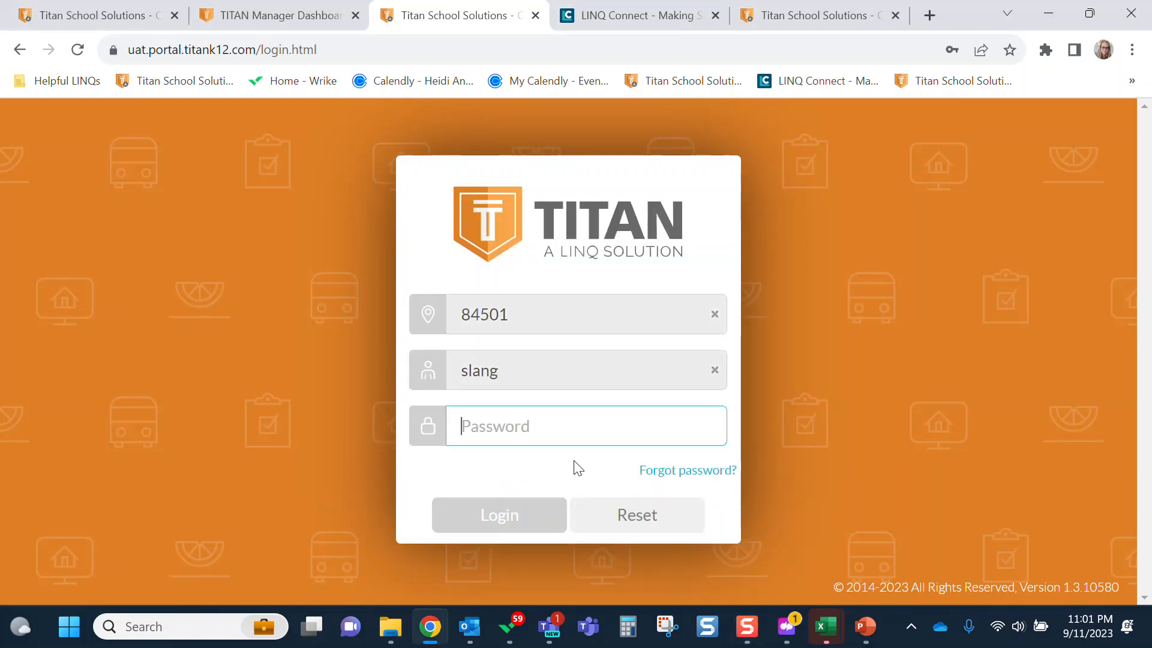
type("********")
key("Return")
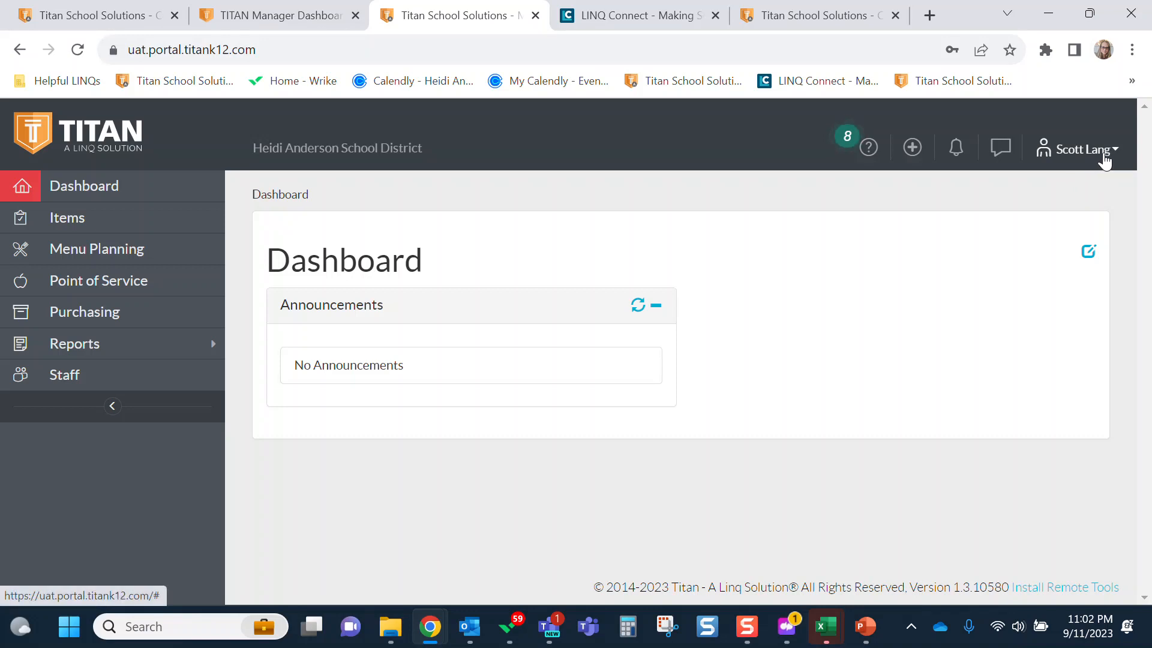
Open the password change page in the signed-in account's profile.
left_click(1106, 161)
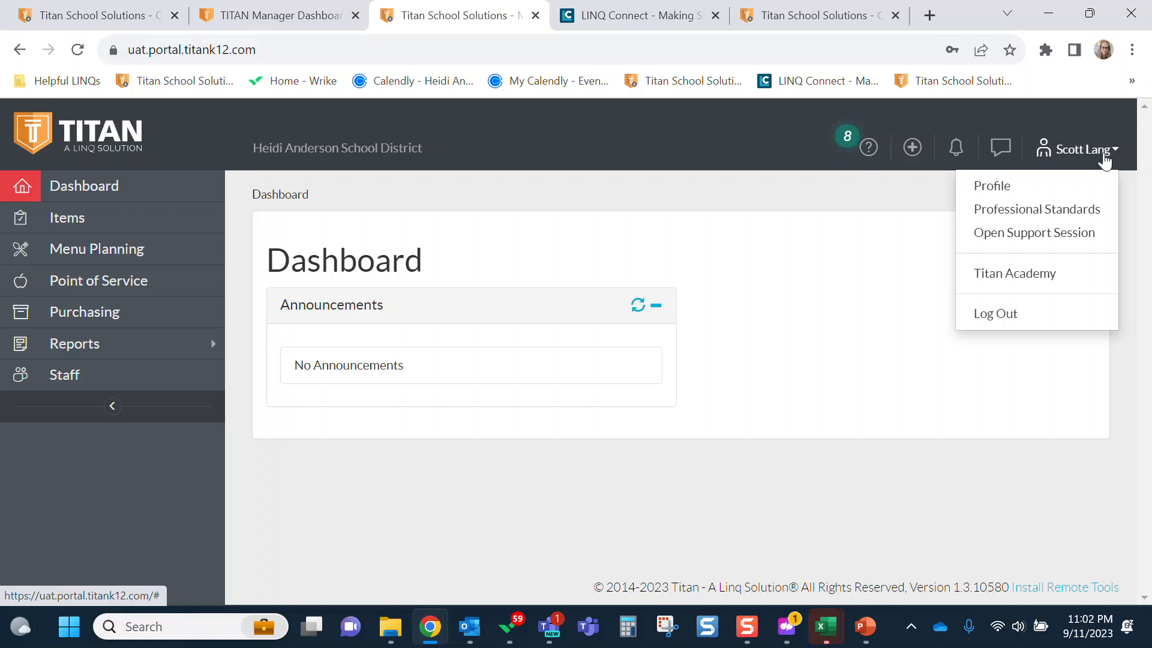
left_click(986, 191)
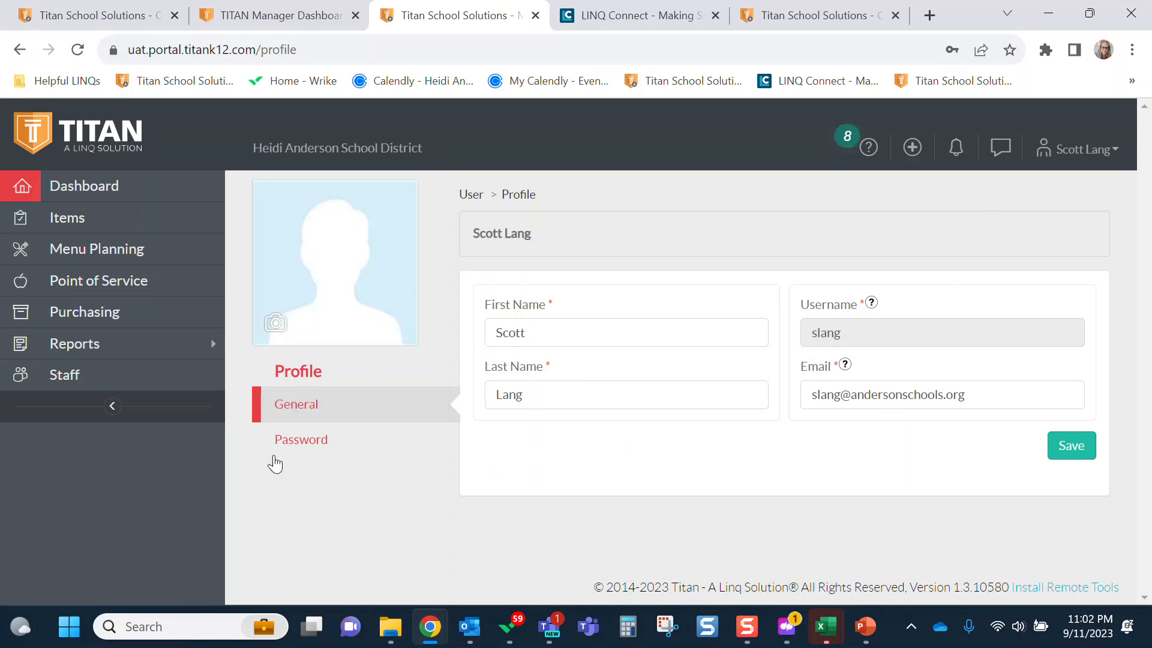
left_click(306, 441)
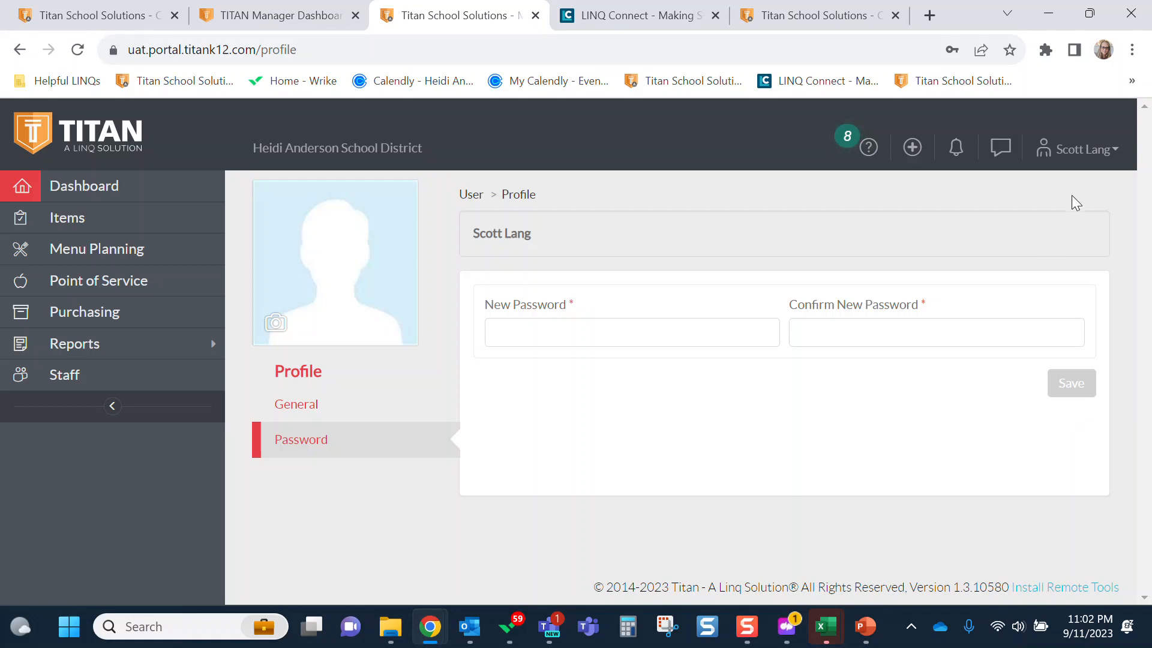
Go to TITAN Academy, open the Production Records for Managers course from the manager dashboard and look through its lesson list.
left_click(1093, 154)
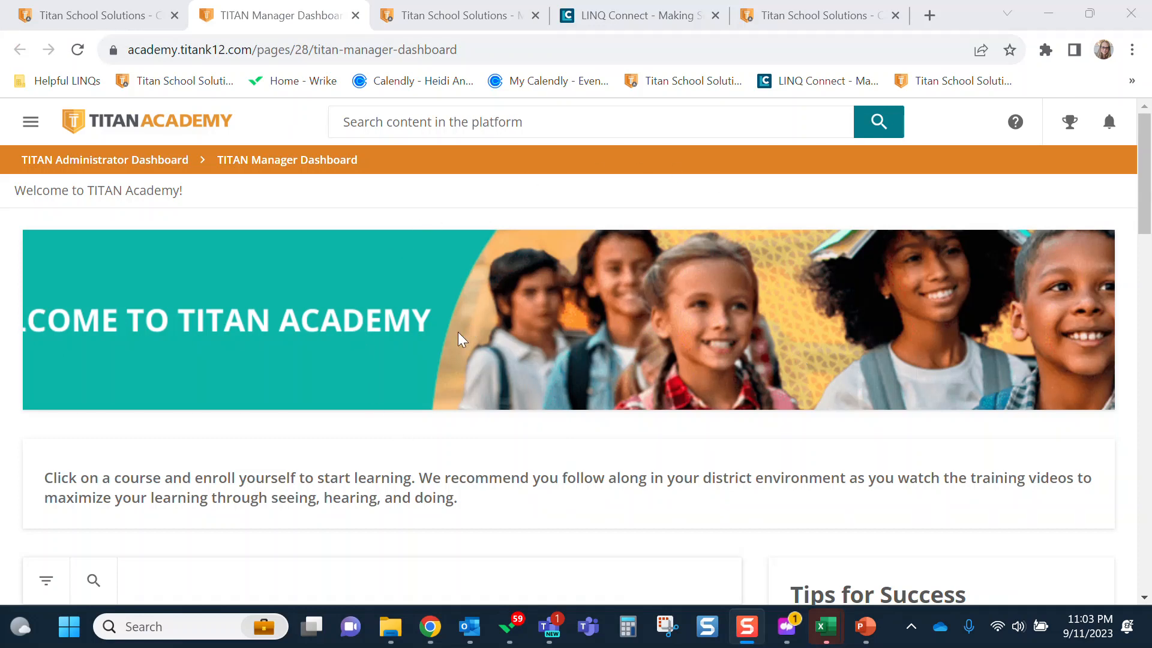
scroll(258, 399, "down", 3)
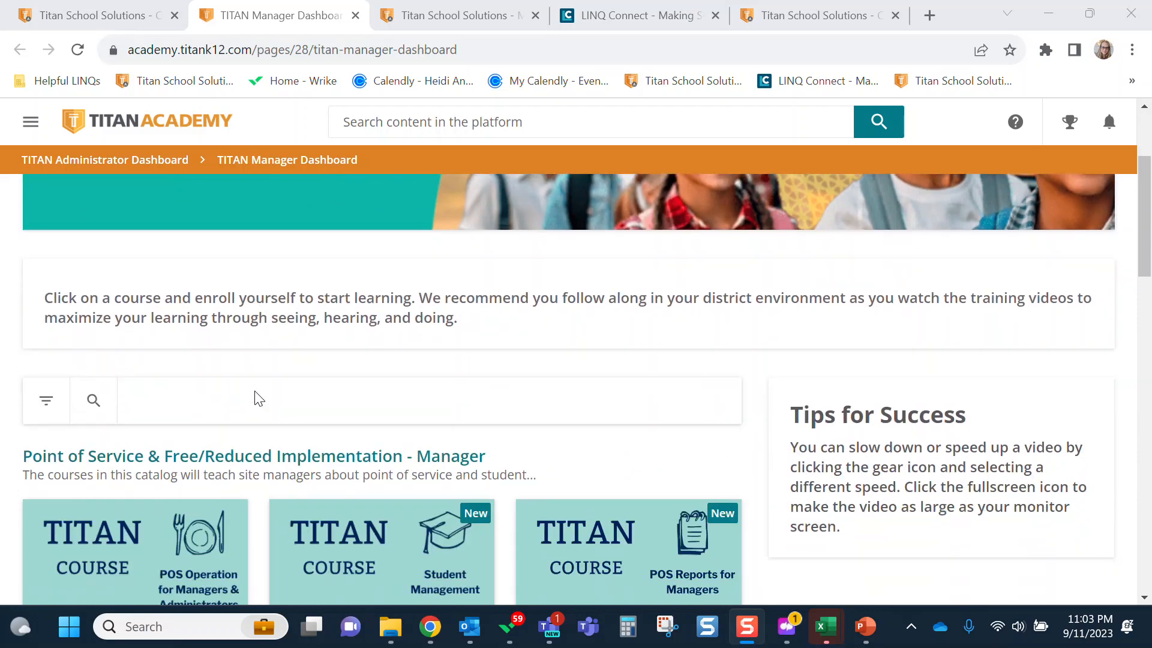
scroll(258, 398, "down", 1)
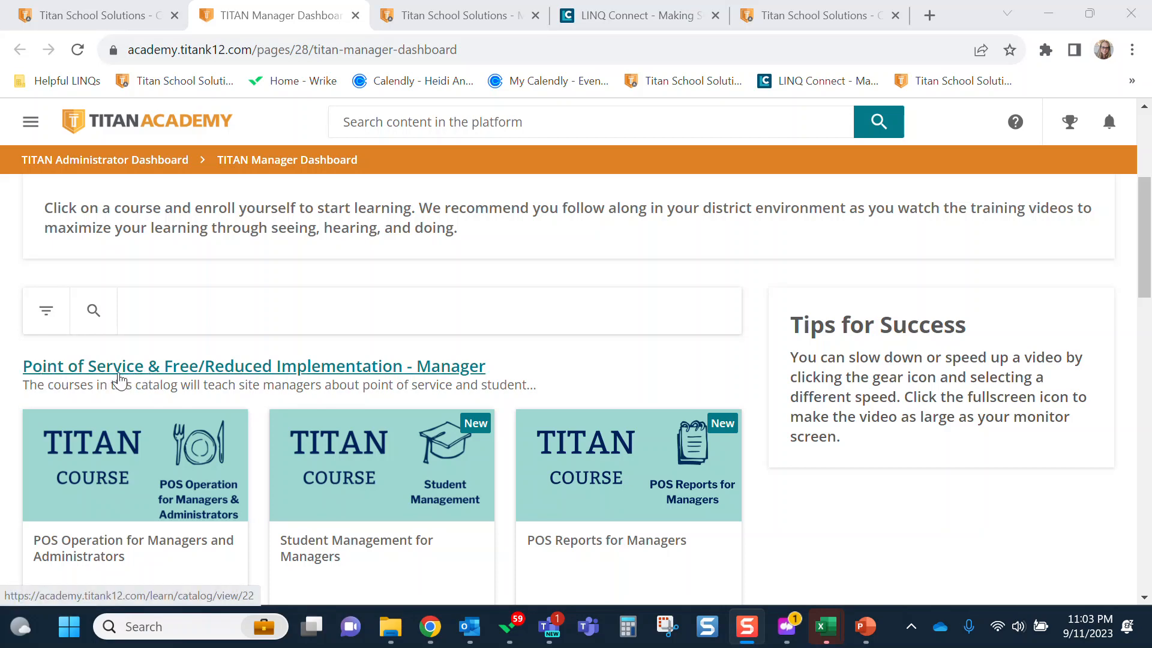
scroll(156, 379, "down", 2)
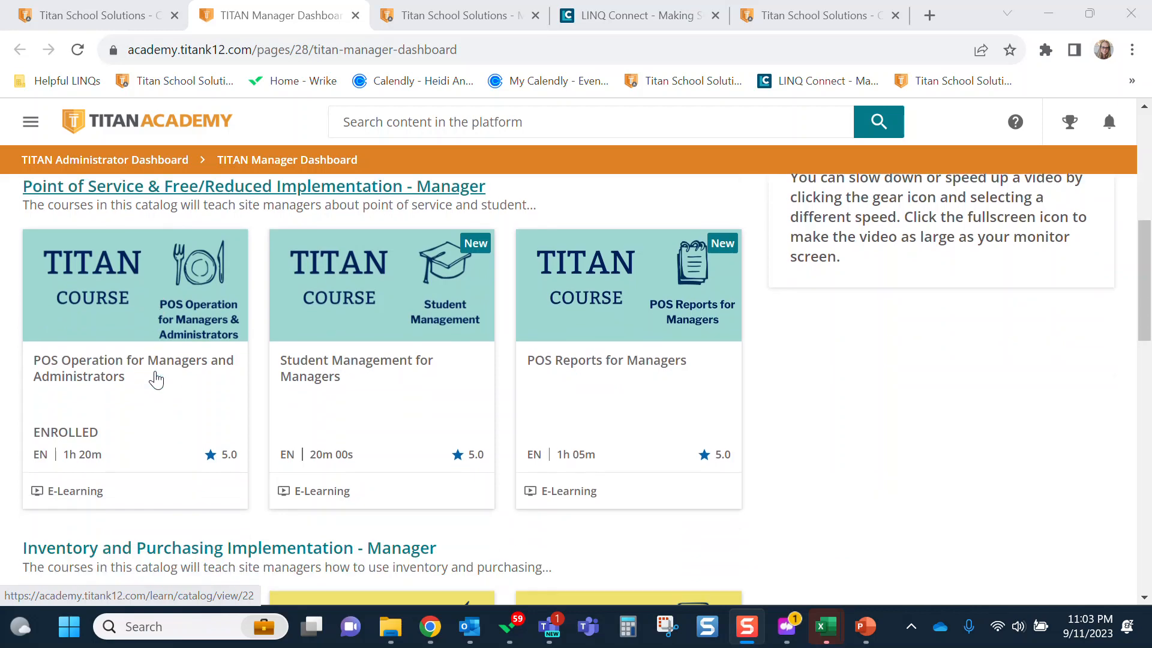
scroll(156, 379, "down", 3)
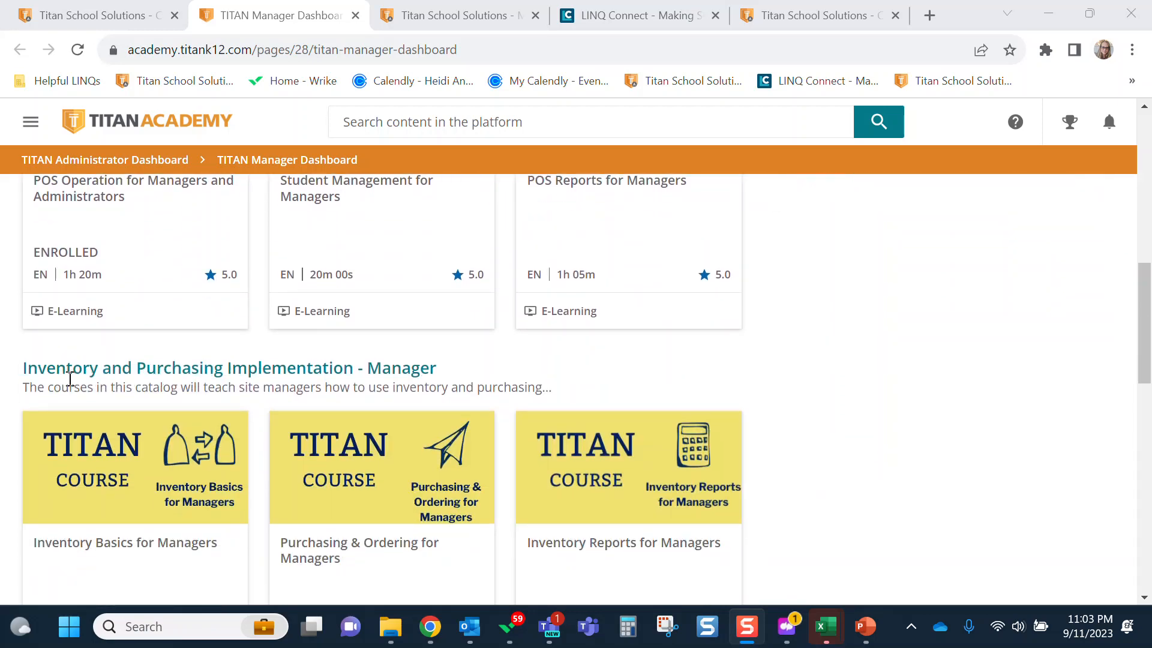
scroll(70, 379, "down", 8)
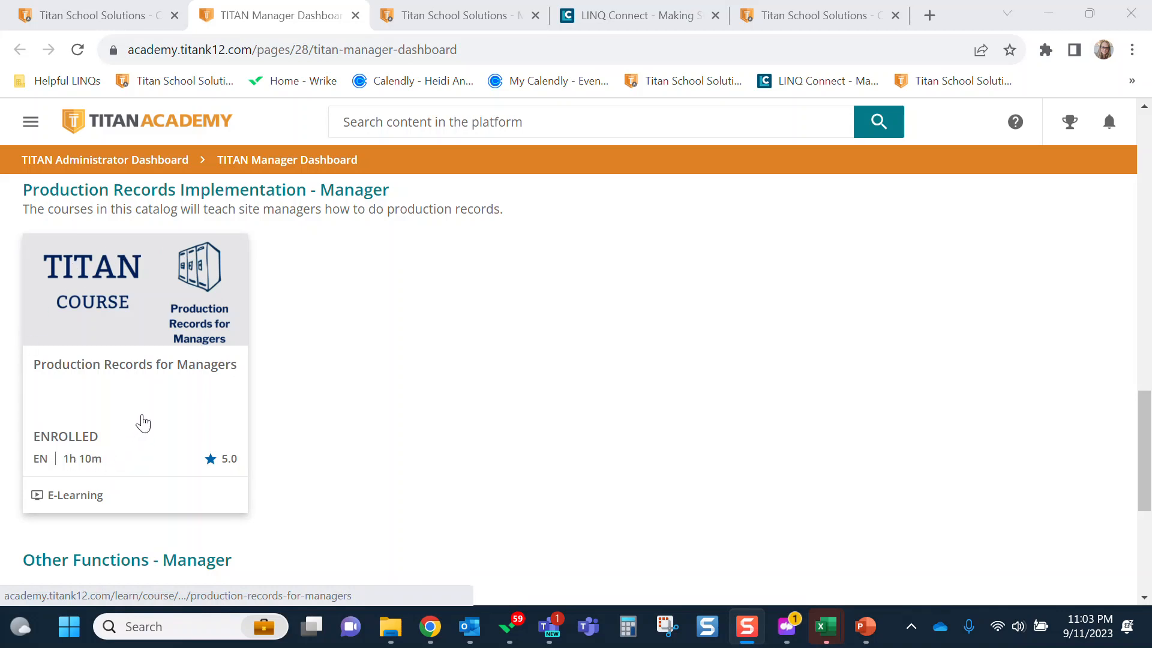
left_click(145, 399)
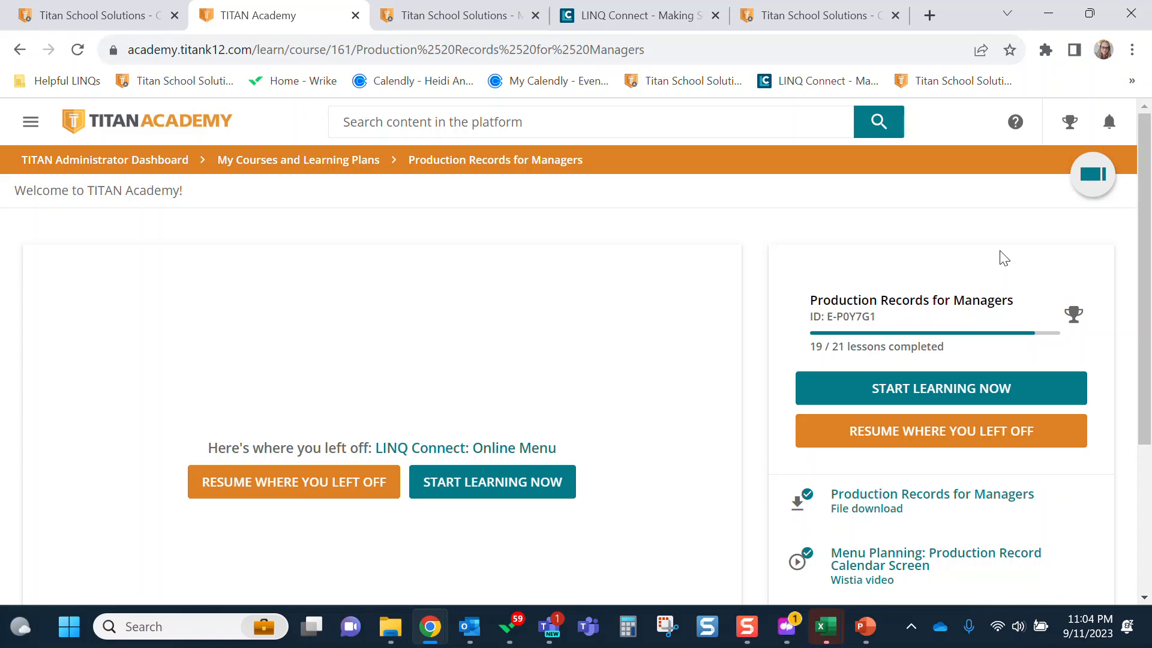
scroll(1068, 348, "down", 3)
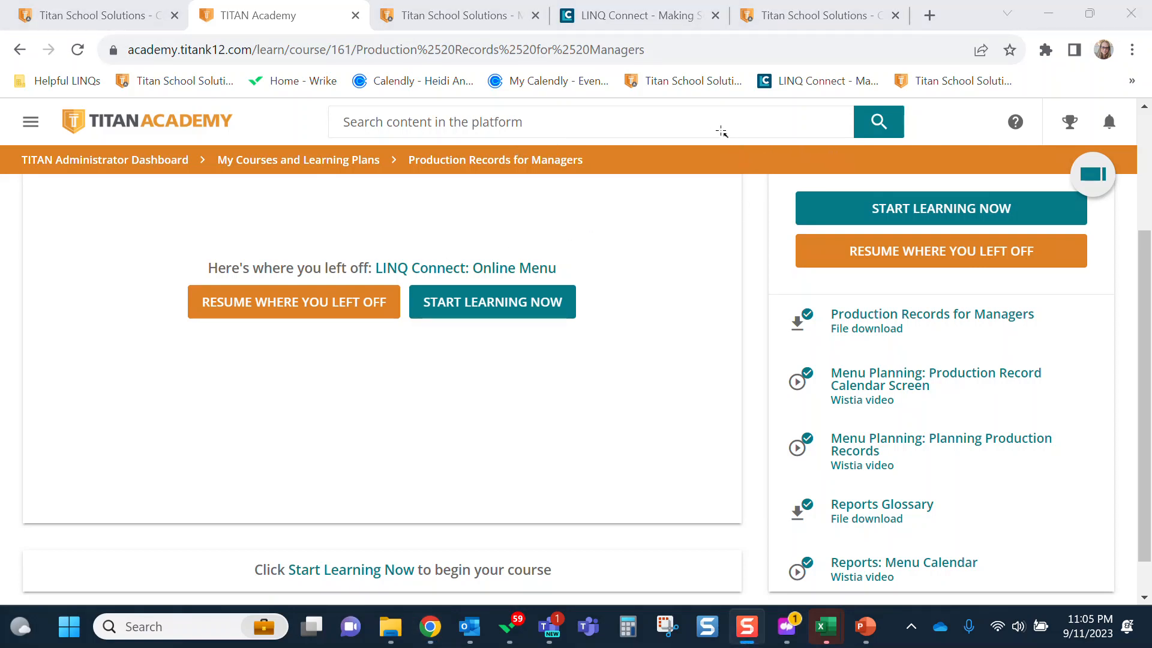
Enter "production record" as the search term for the academy's content.
left_click_drag(712, 124, 544, 127)
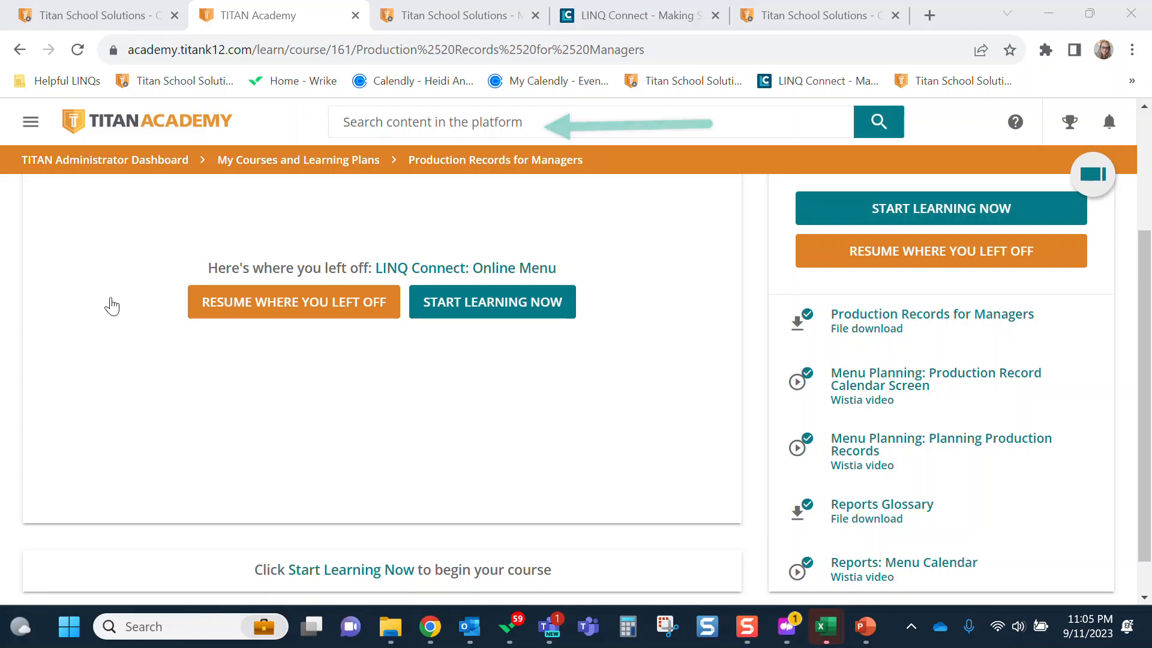
left_click(595, 123)
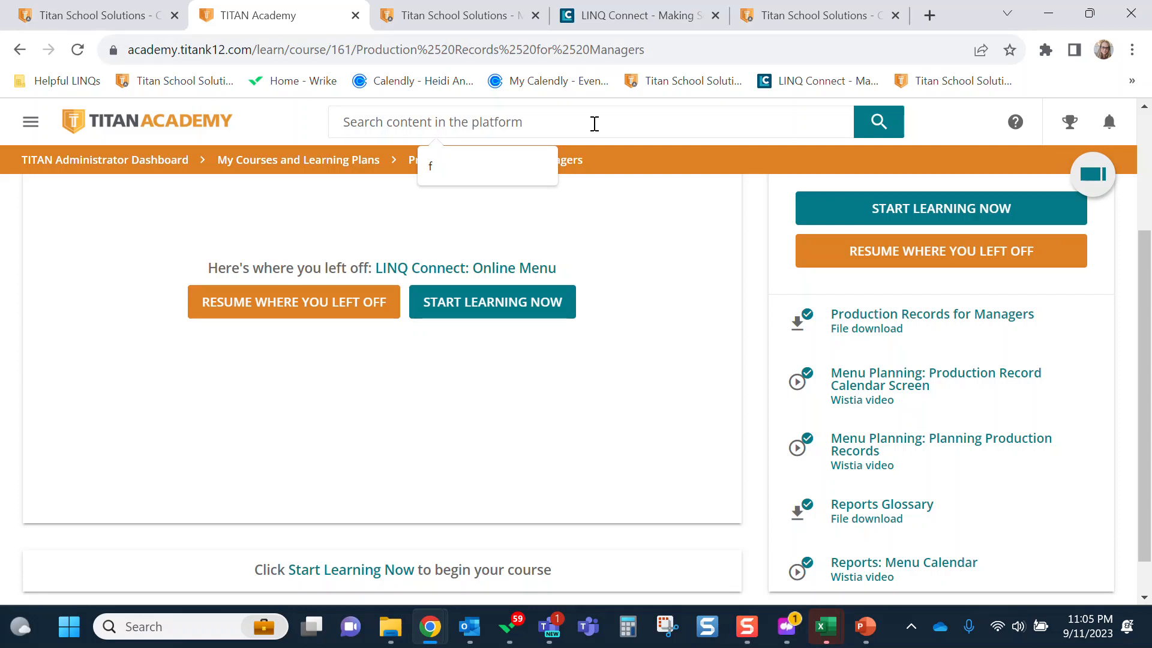
type("product")
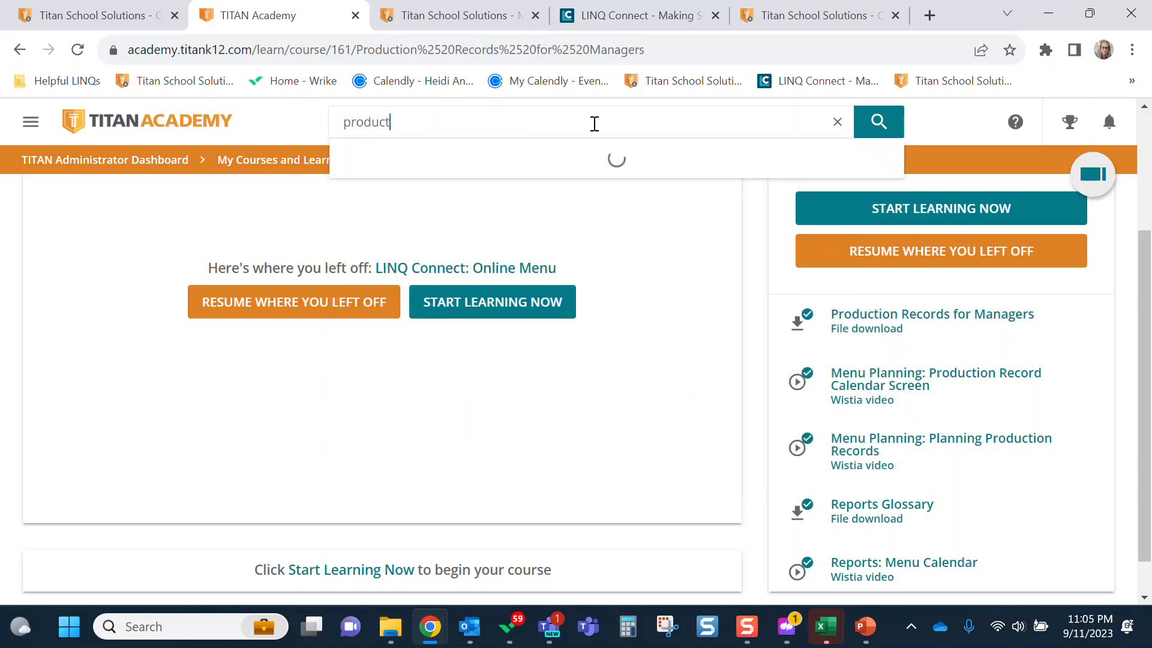
type("ion redord")
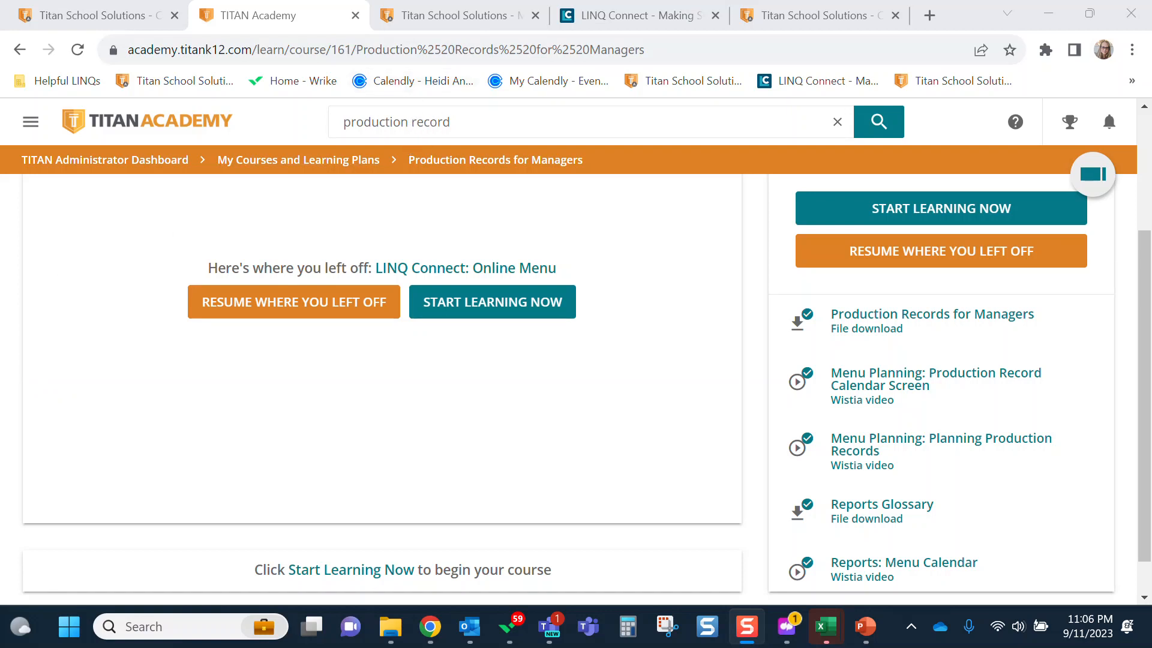
Return to the Titan portal and examine its jobs and tasks notifications, record creation options and Resource Center.
key("ctrl+Tab")
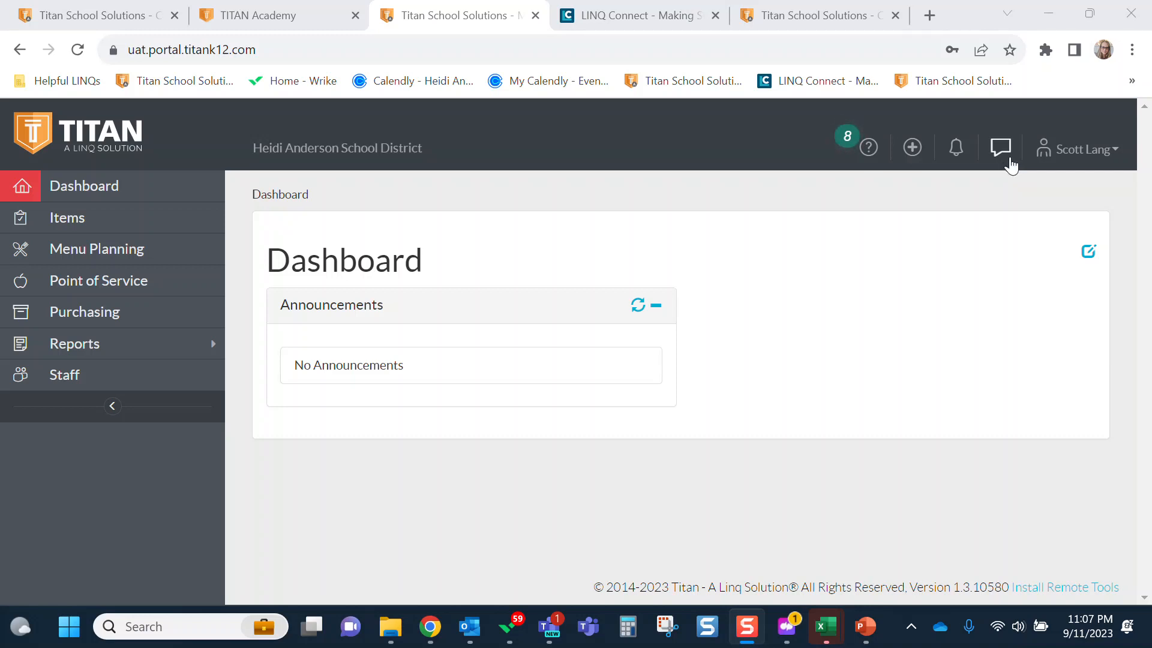
left_click(966, 160)
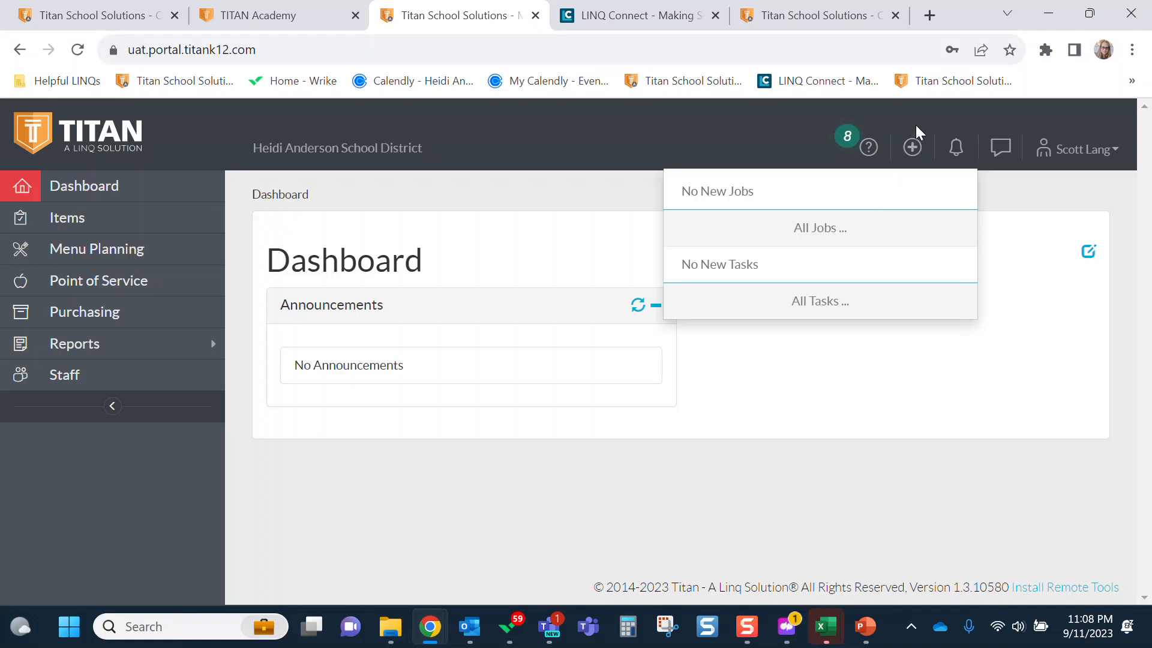
left_click(913, 150)
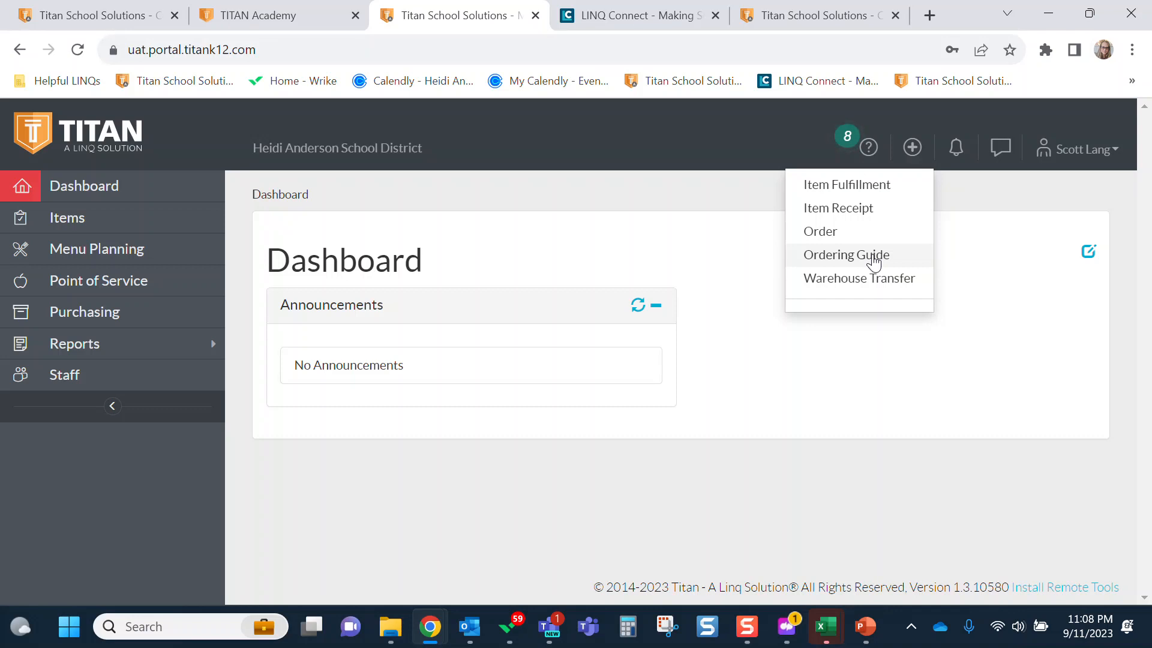
left_click(868, 149)
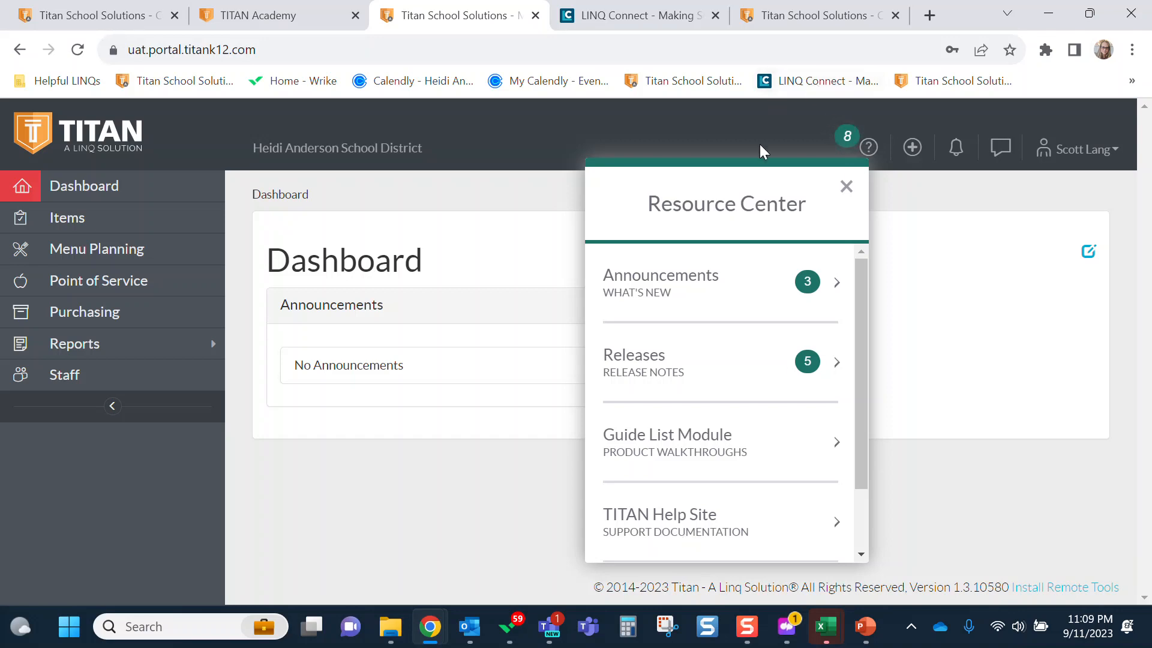
left_click(847, 186)
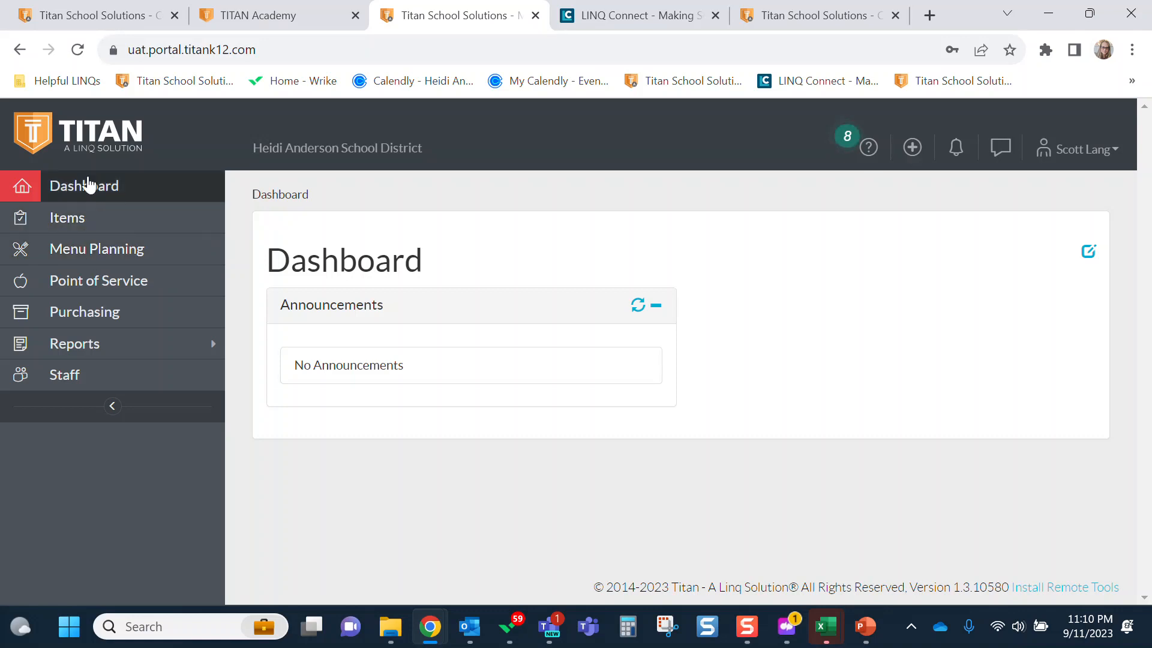
Open Ant Hill Elementary's 2023/2024 Lunch K-5 production record from the Menu Planning production records.
left_click(99, 249)
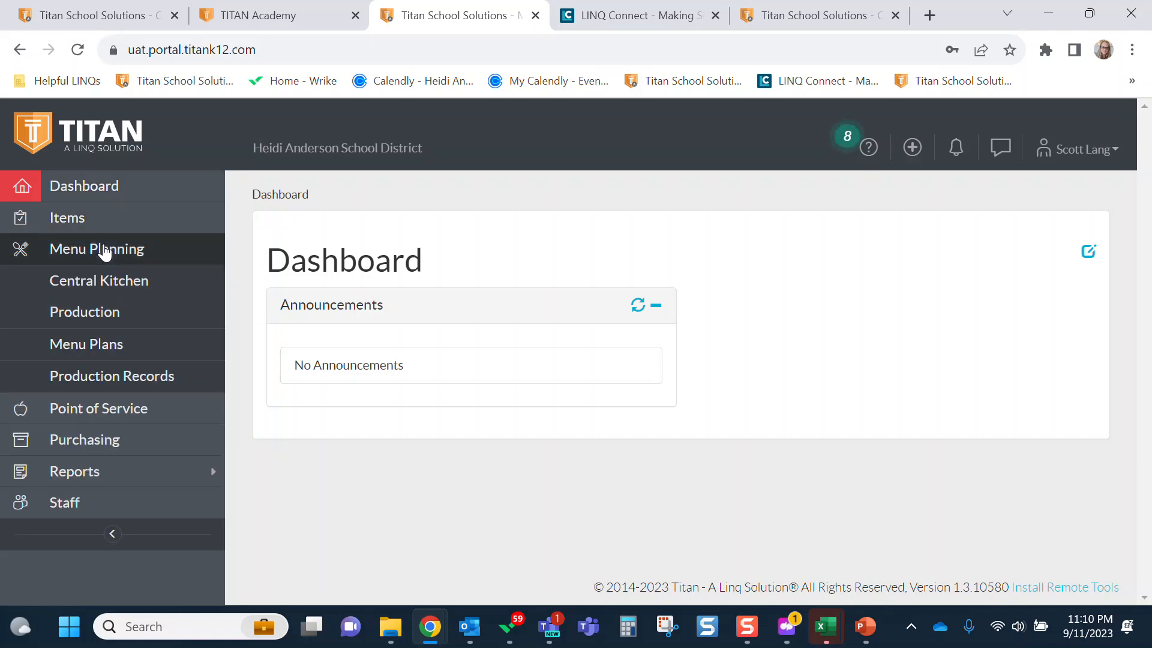
left_click(108, 377)
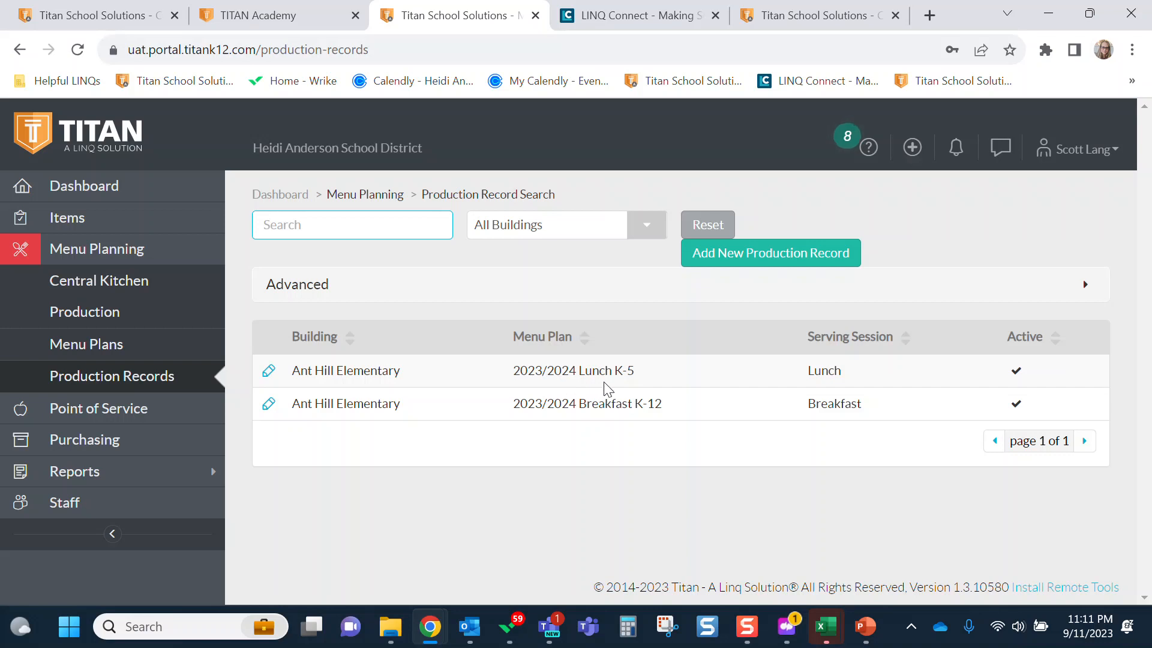
left_click_drag(806, 373, 848, 379)
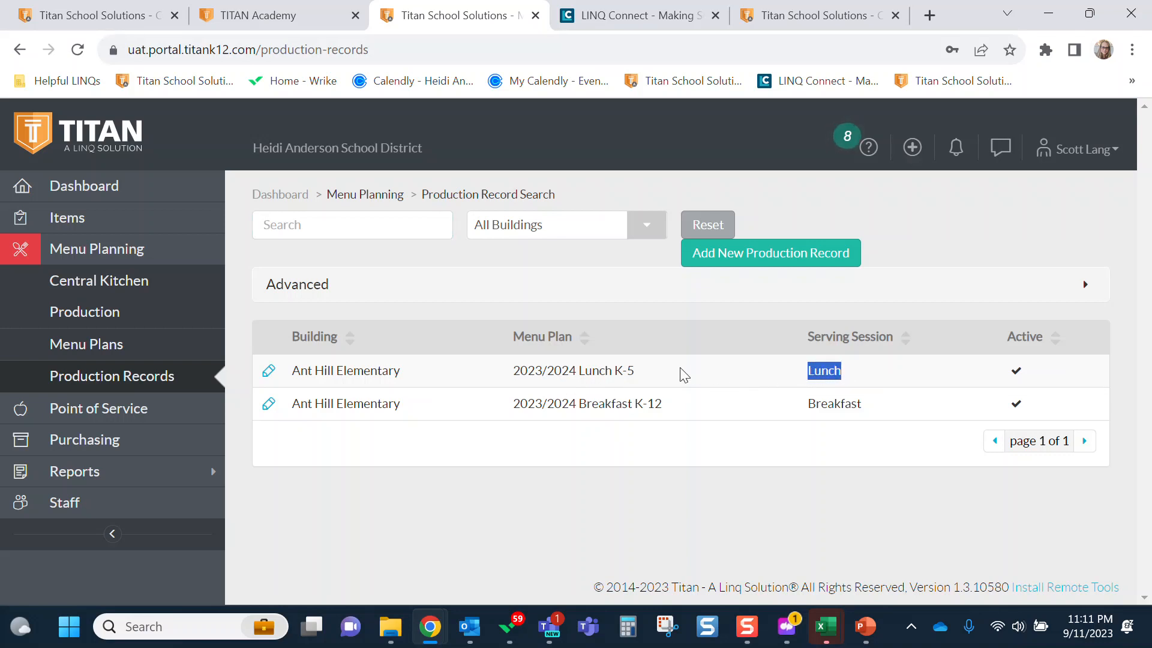
left_click_drag(579, 372, 616, 373)
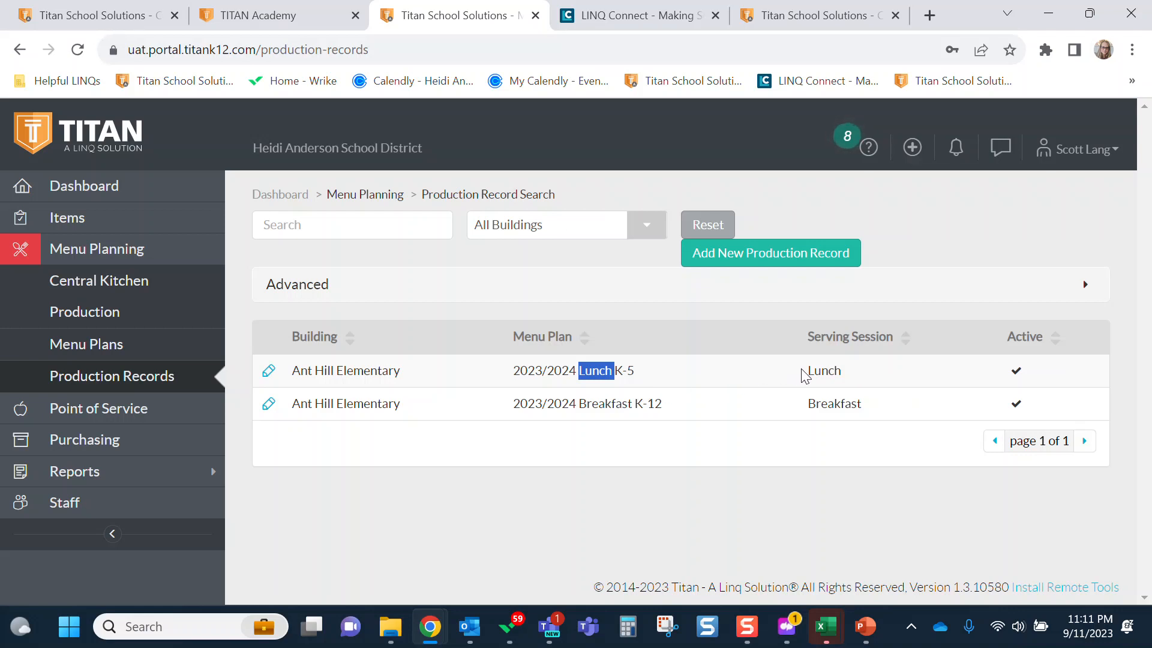
left_click_drag(804, 372, 844, 373)
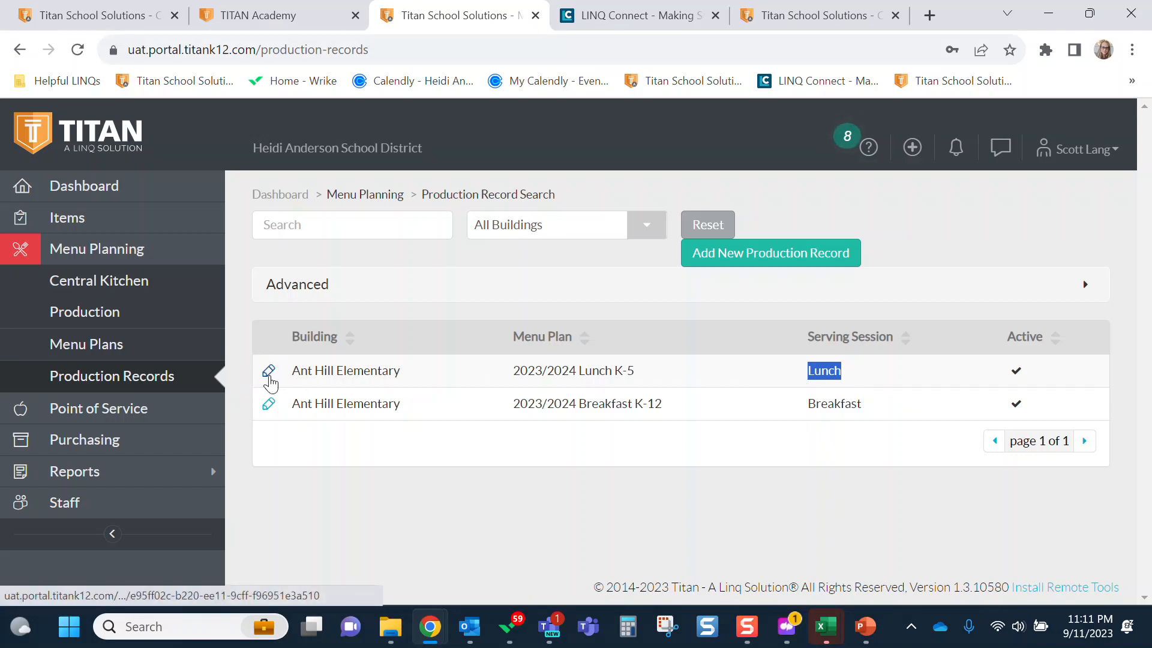
left_click(269, 373)
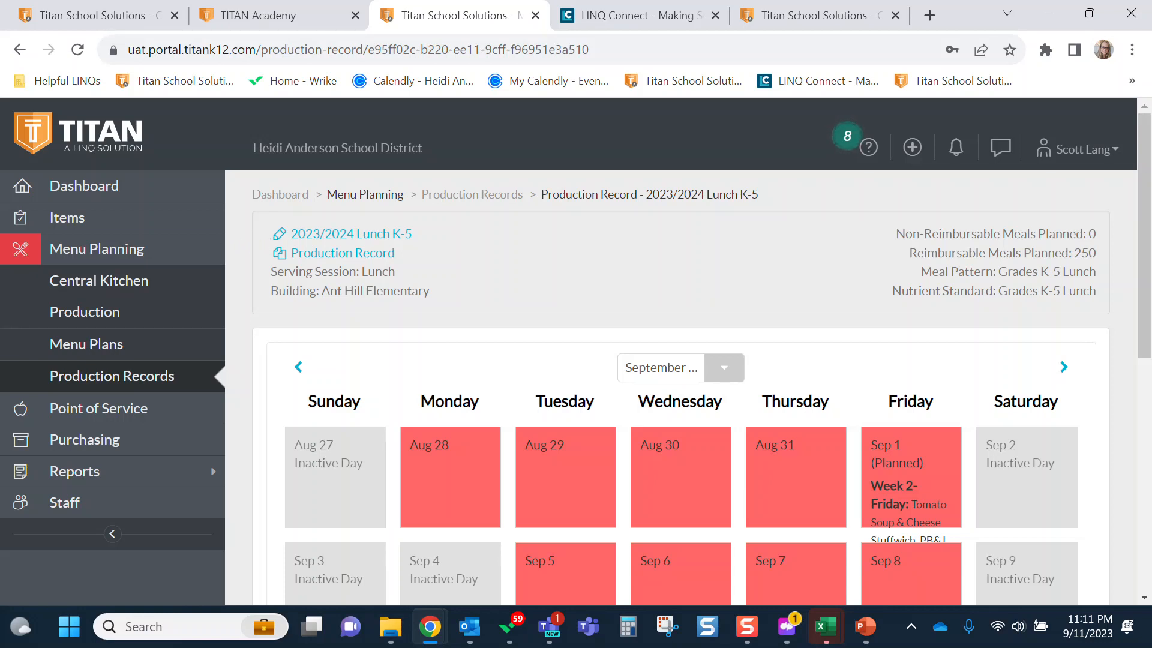
Examine the production record's header for its menu plan, serving session, building and planned meals.
left_click_drag(504, 234, 418, 234)
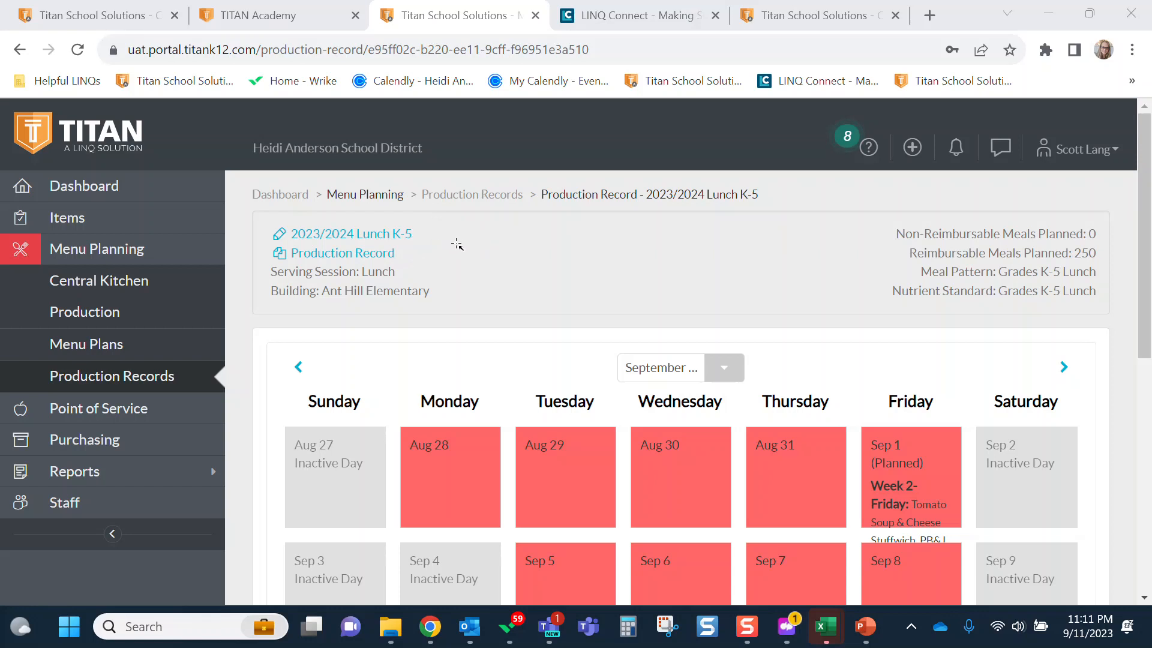
left_click_drag(450, 254, 399, 253)
left_click_drag(395, 273, 361, 274)
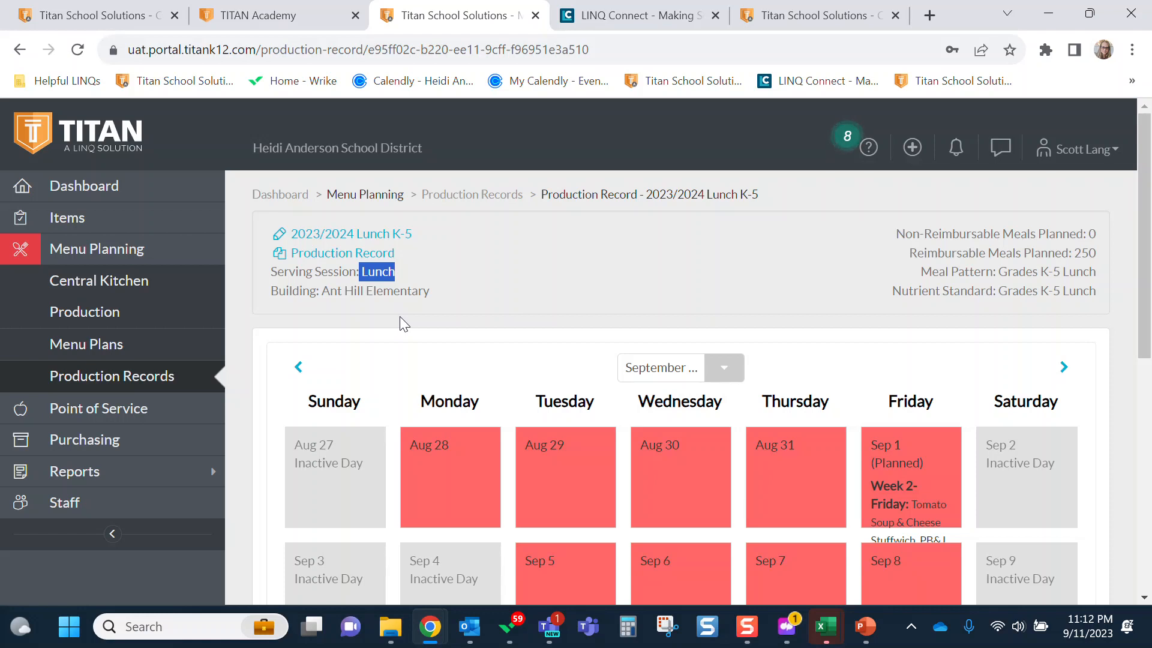
left_click_drag(430, 292, 321, 292)
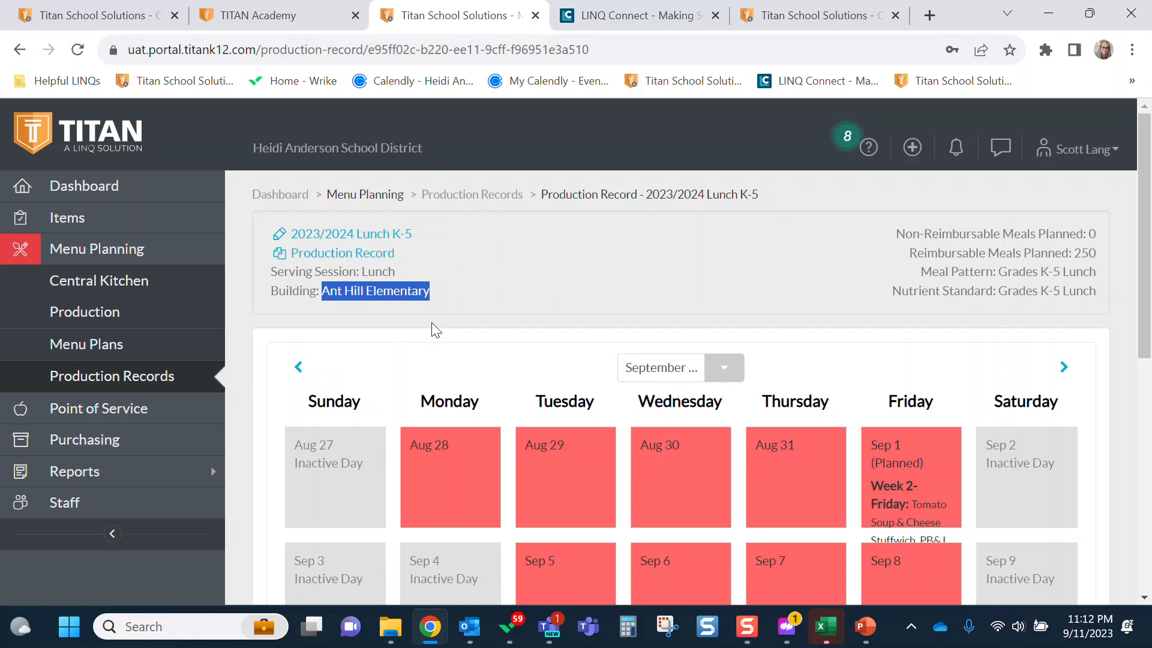
left_click(862, 287)
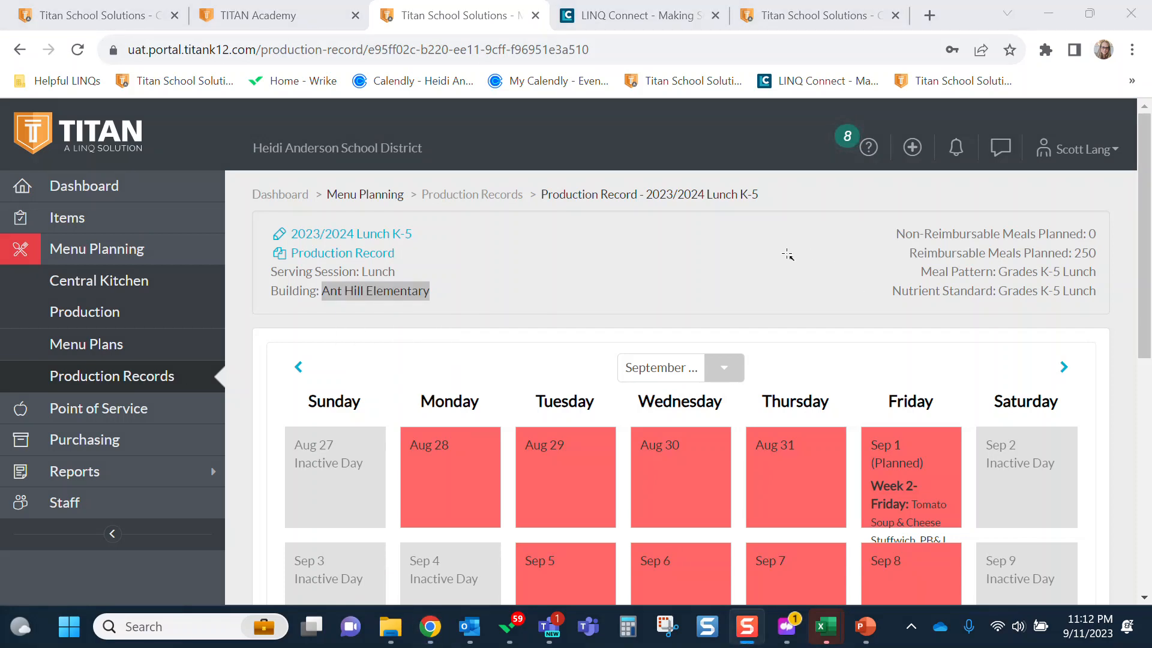
left_click_drag(787, 253, 882, 254)
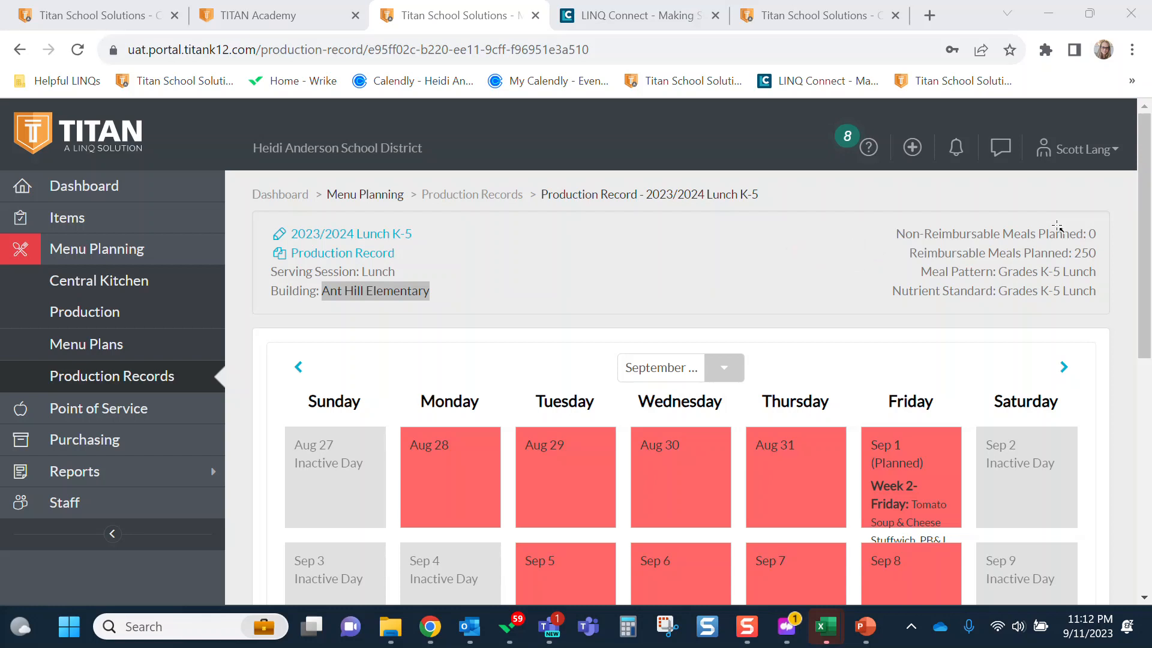
left_click_drag(994, 255, 1065, 254)
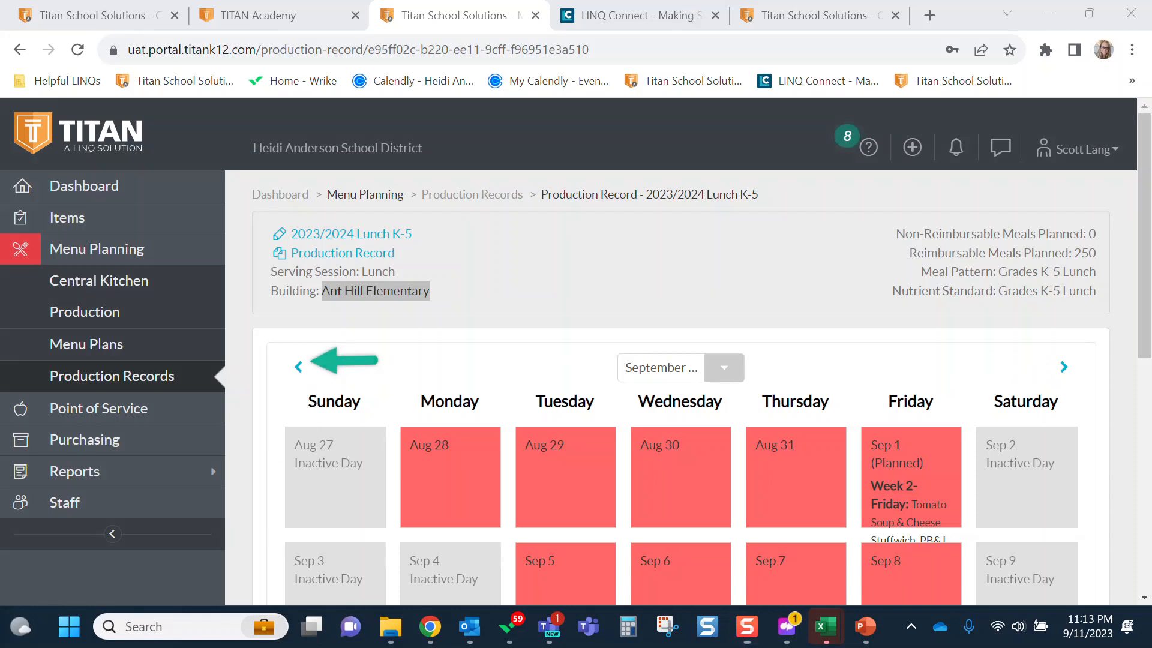
Advance the production record calendar two months from September to November.
left_click(1063, 367)
left_click(1062, 367)
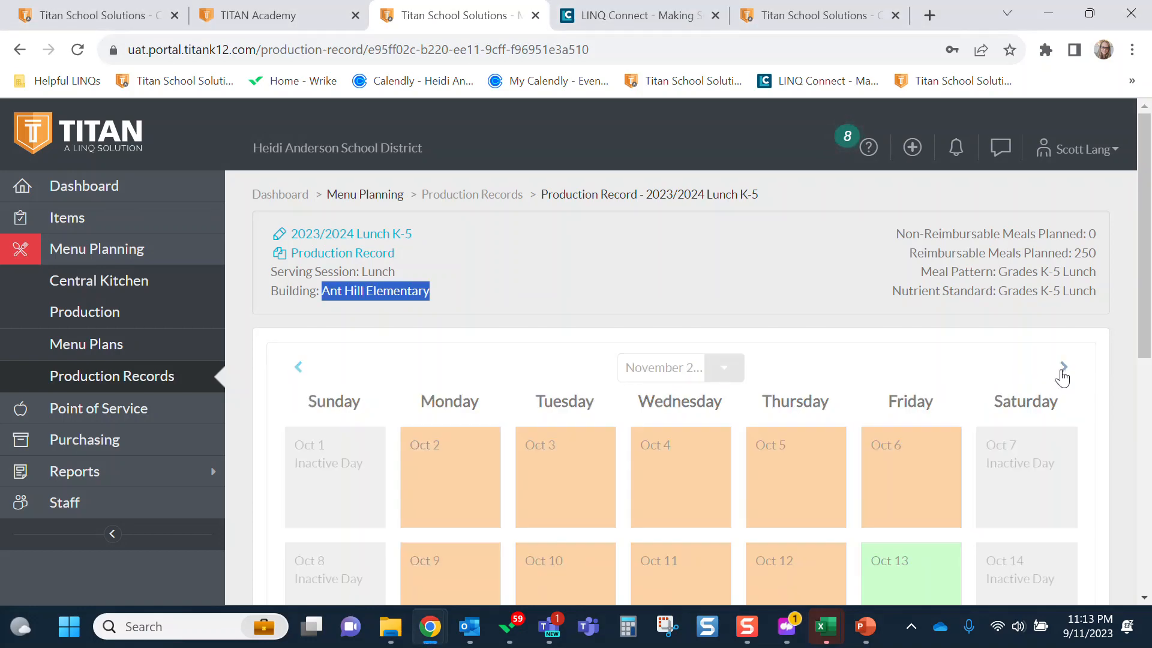
Switch the production record calendar back to September 2023.
left_click(300, 368)
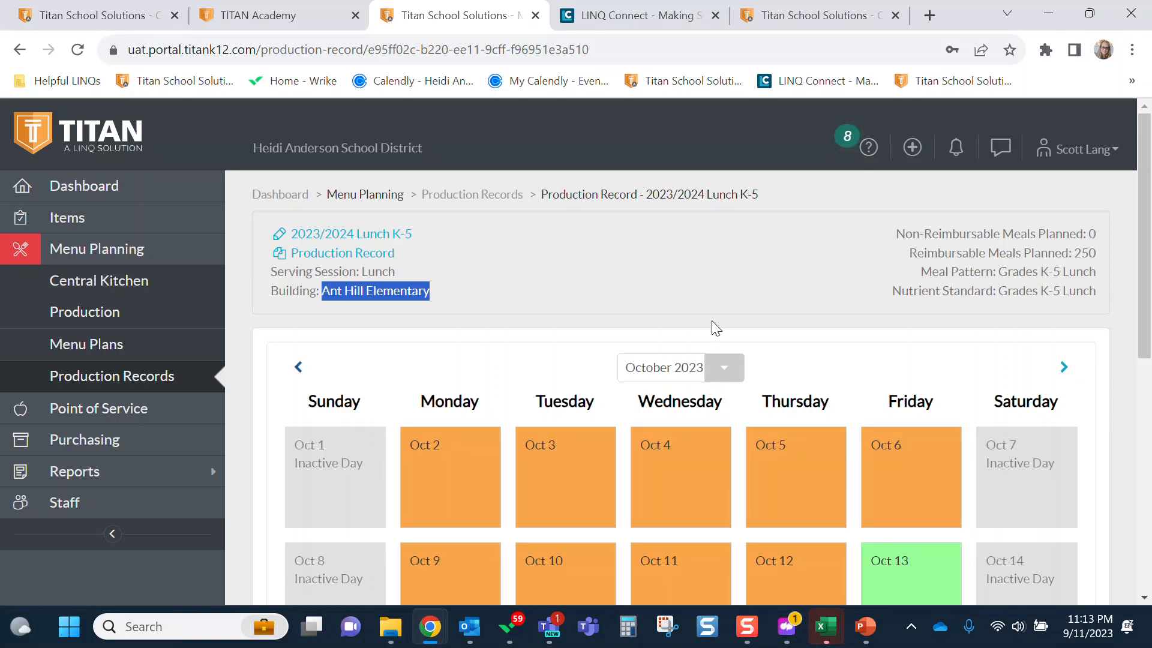
left_click(722, 372)
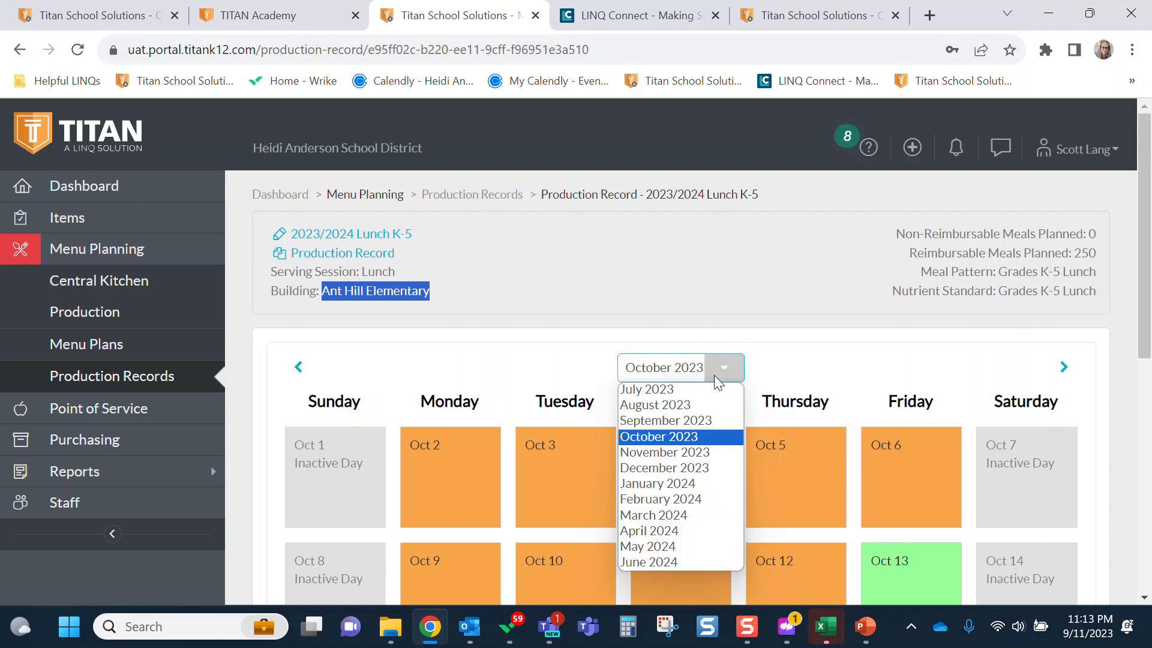
left_click(695, 421)
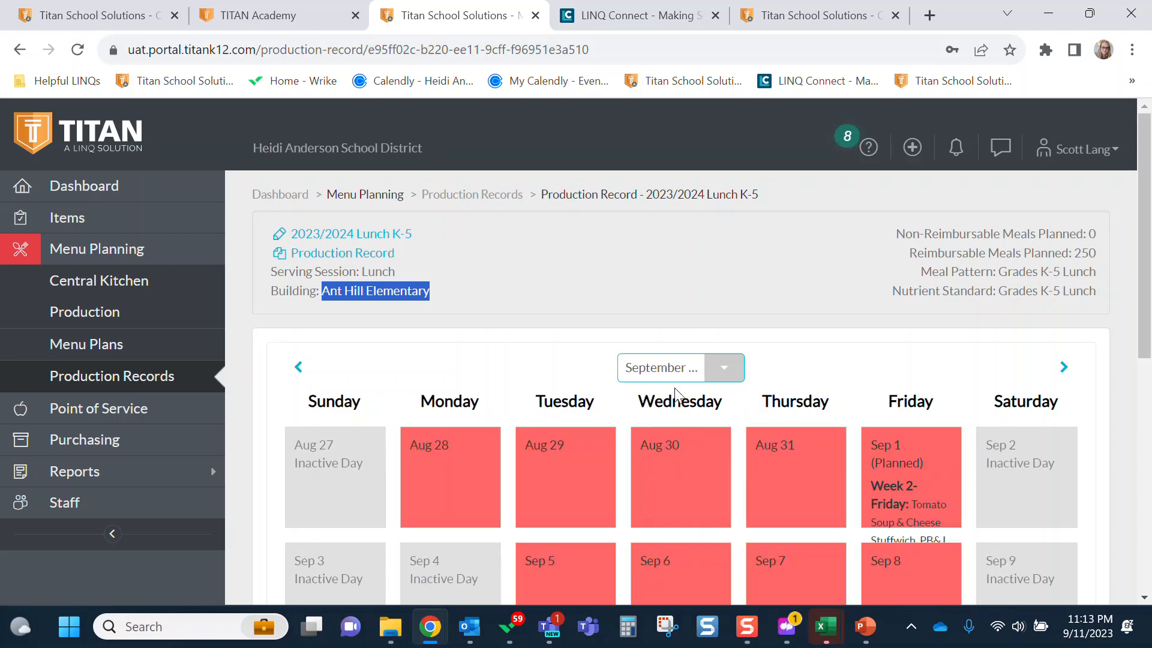
Examine the September calendar's inactive days, day colours, and Planned and Draft entries through the end of the month.
scroll(794, 396, "down", 1)
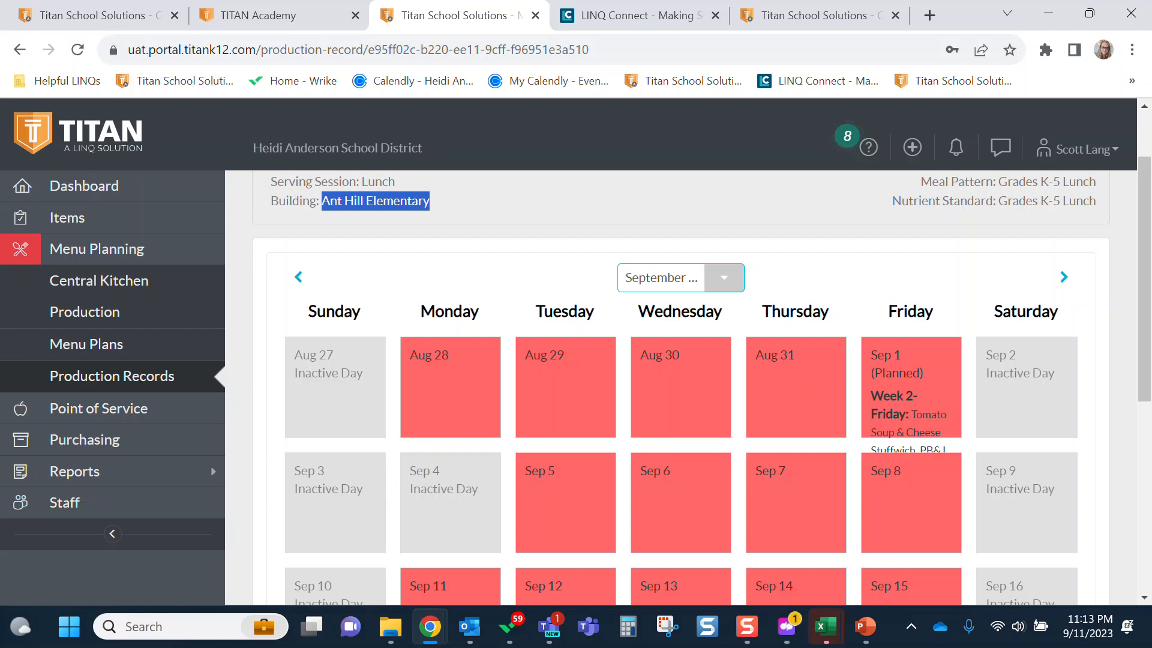
left_click_drag(313, 244, 310, 330)
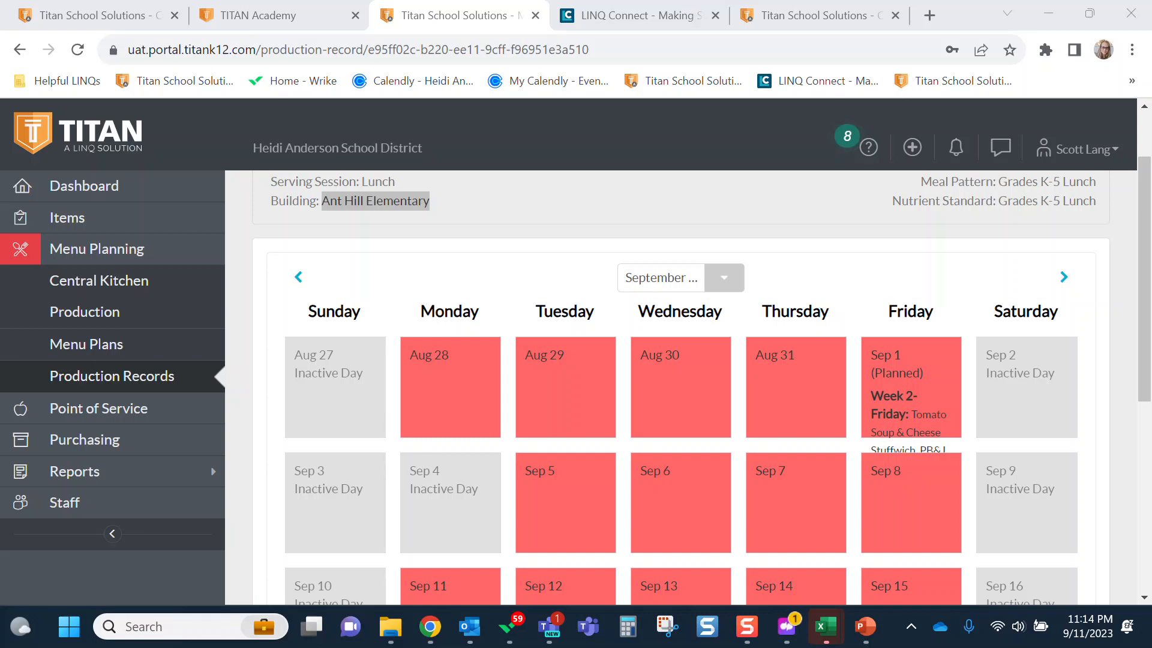
scroll(681, 390, "down", 2)
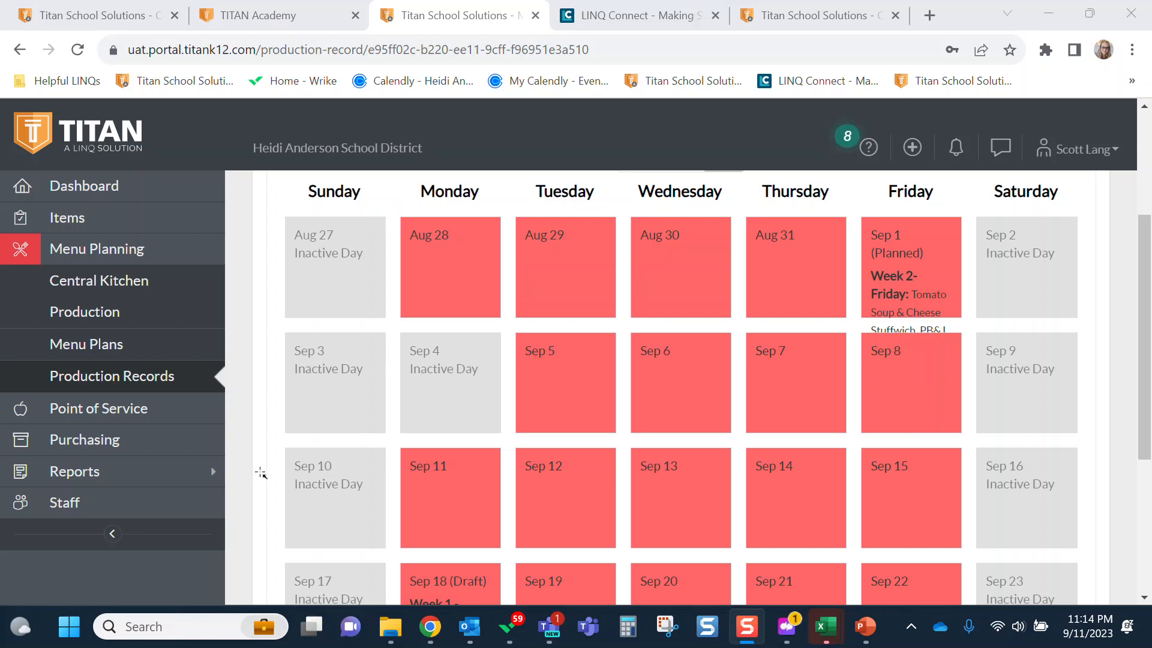
scroll(465, 469, "down", 5)
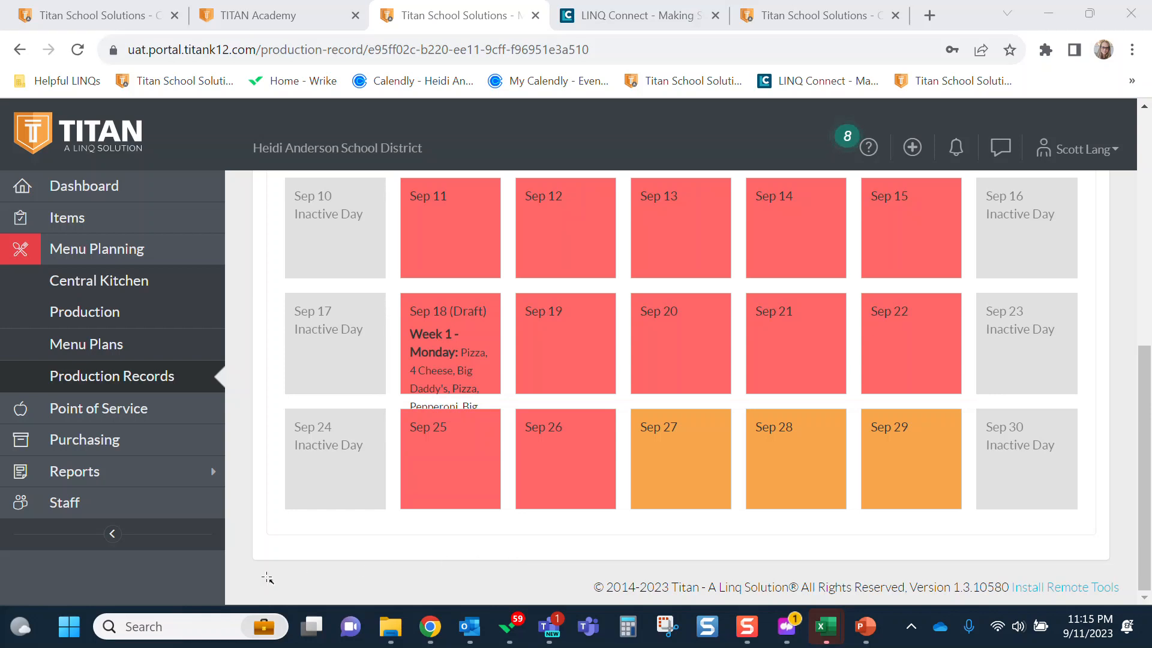
scroll(398, 393, "up", 5)
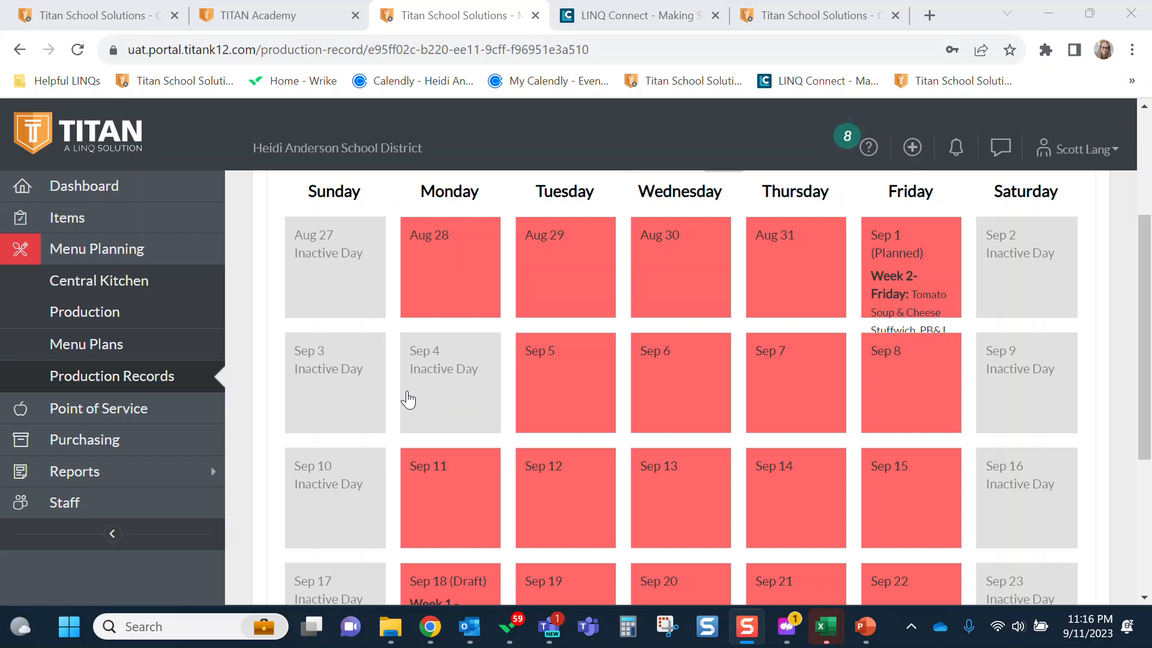
Open the September 11 production record and examine its menu plan, serving session, building and status.
left_click(438, 491)
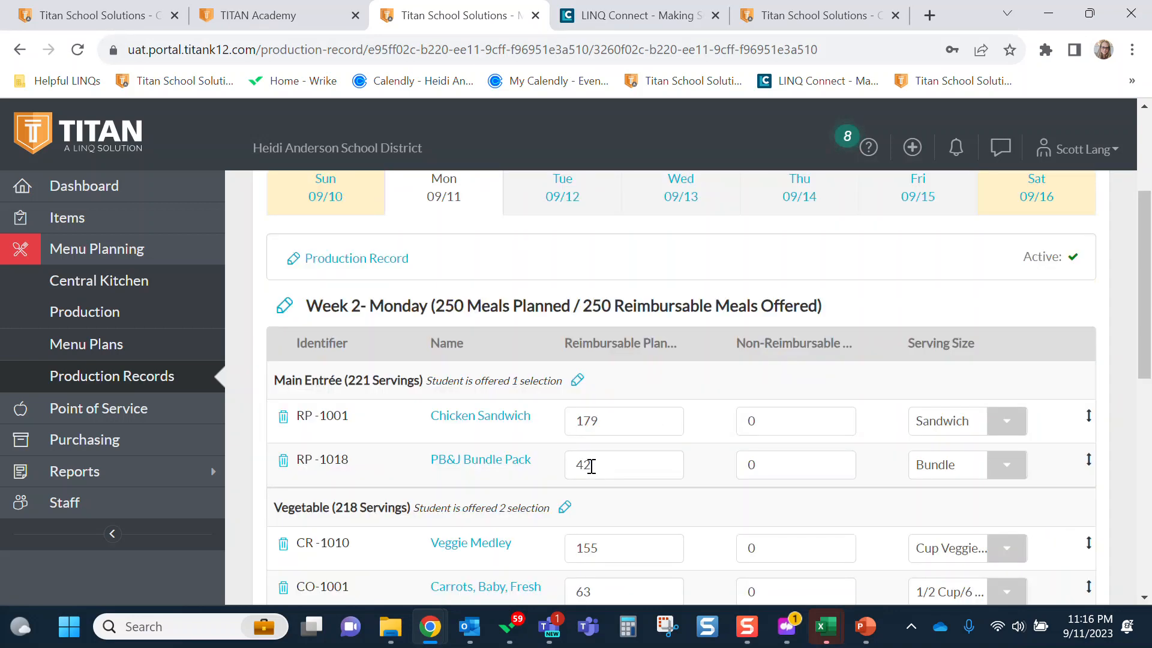
scroll(591, 470, "up", 3)
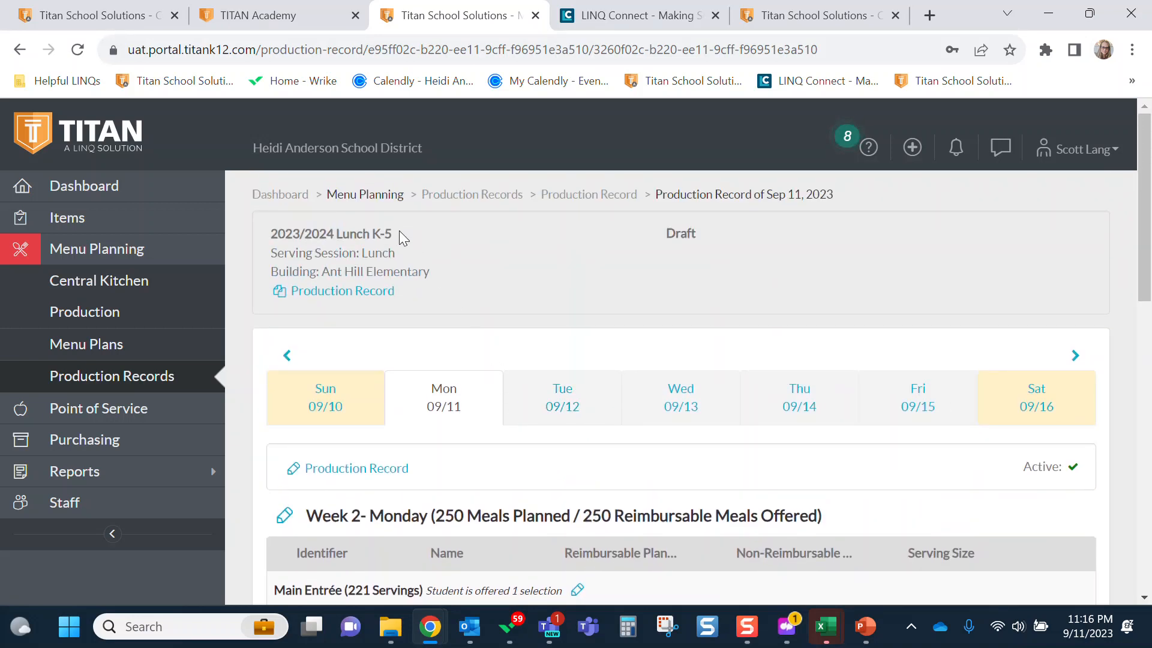
left_click_drag(395, 233, 268, 236)
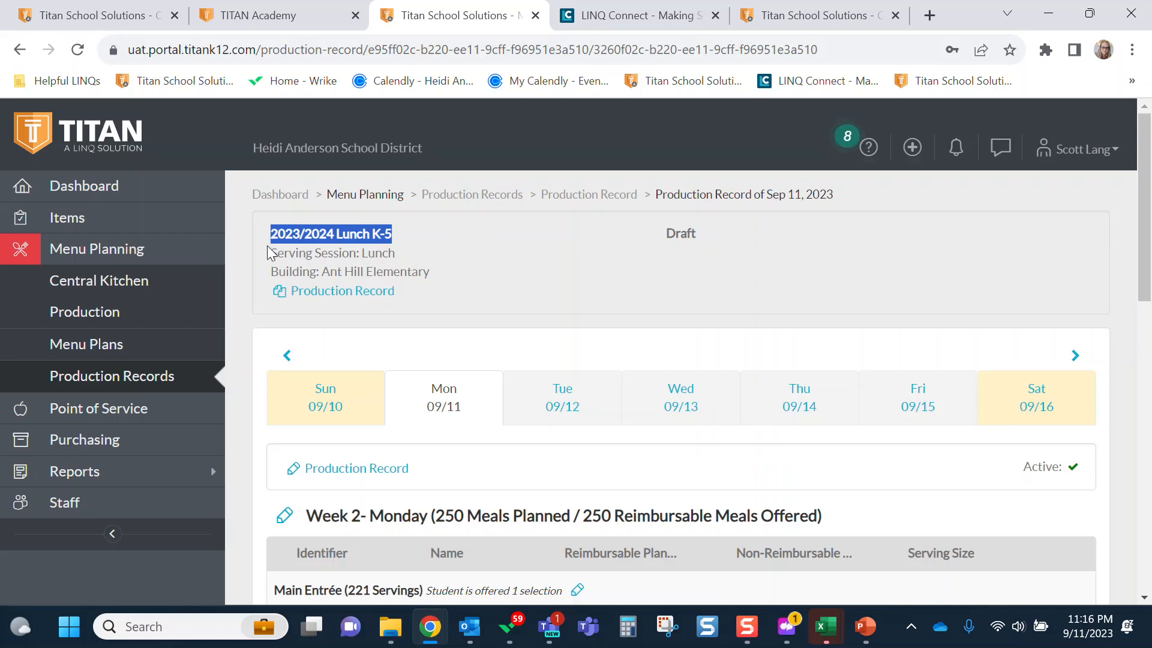
left_click_drag(359, 253, 398, 254)
left_click_drag(271, 271, 469, 305)
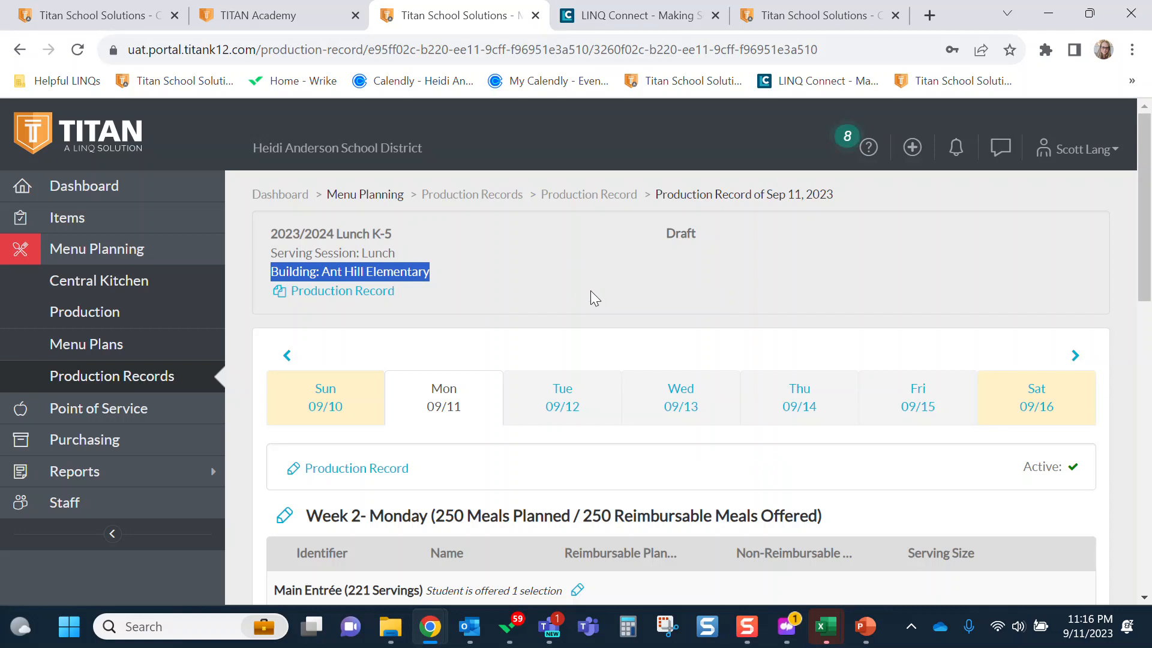
left_click_drag(658, 232, 707, 230)
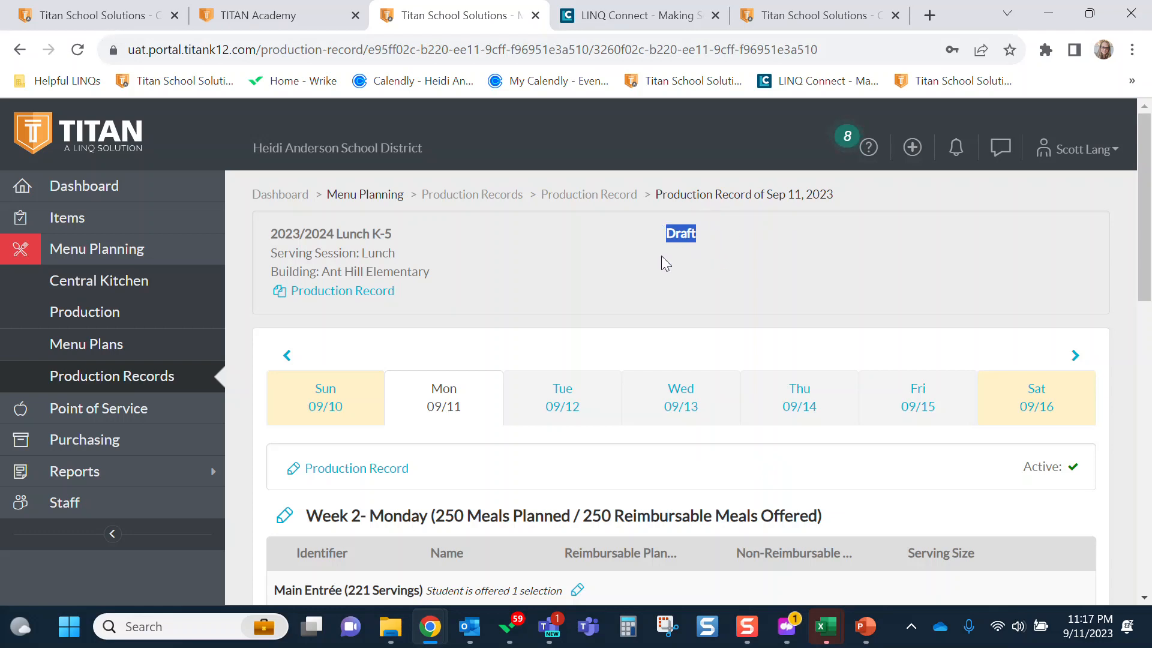
Review the September 11 meal's entrée, vegetable, fruit and milk items with their planned servings.
scroll(661, 256, "down", 6)
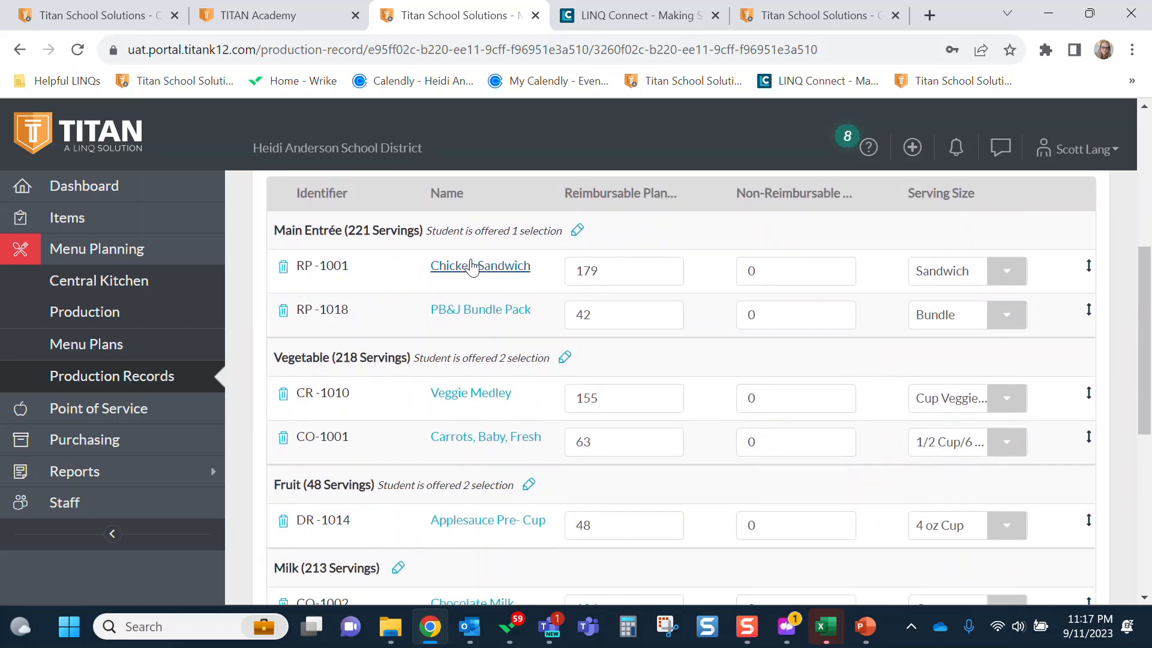
scroll(412, 498, "down", 3)
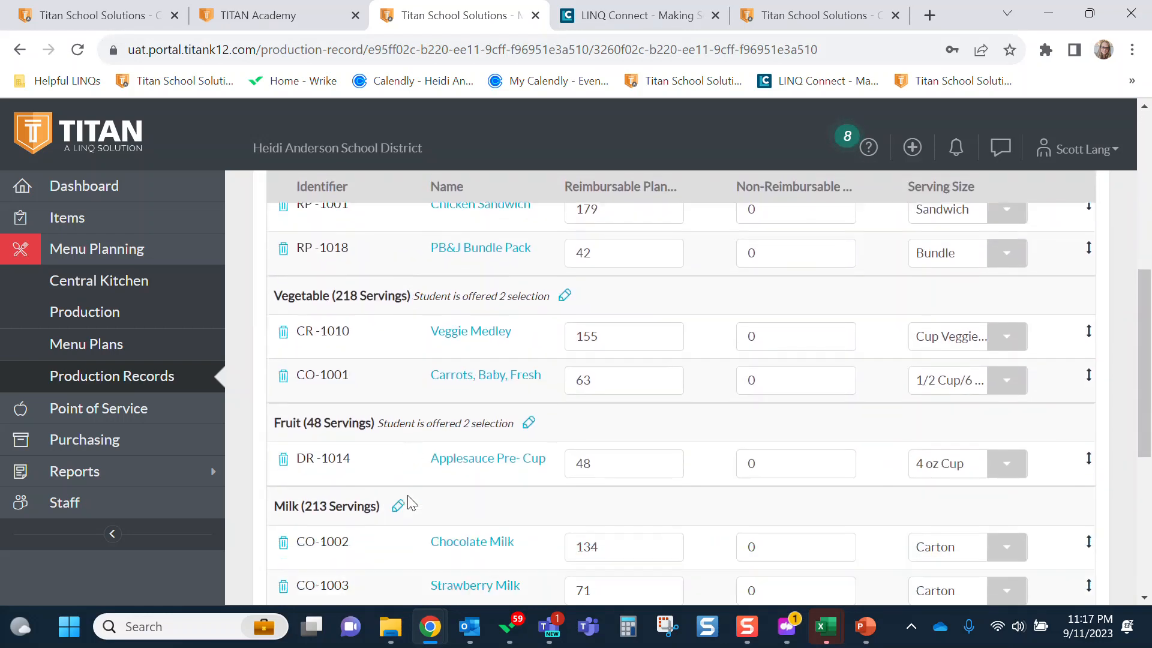
scroll(412, 502, "down", 2)
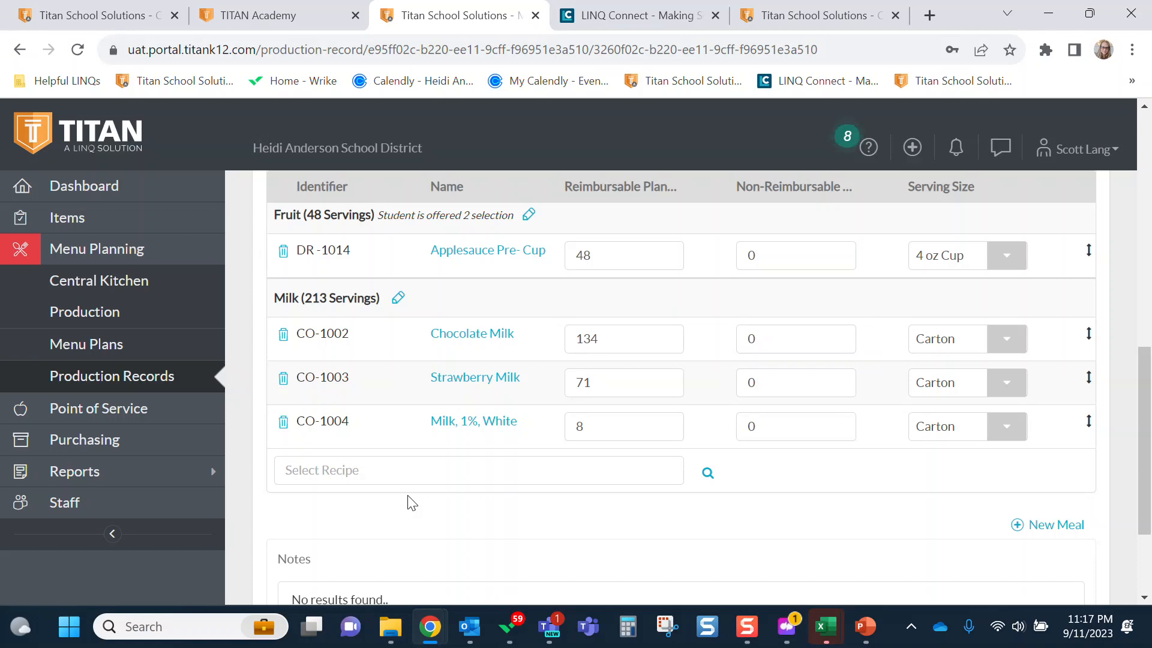
scroll(412, 503, "up", 10)
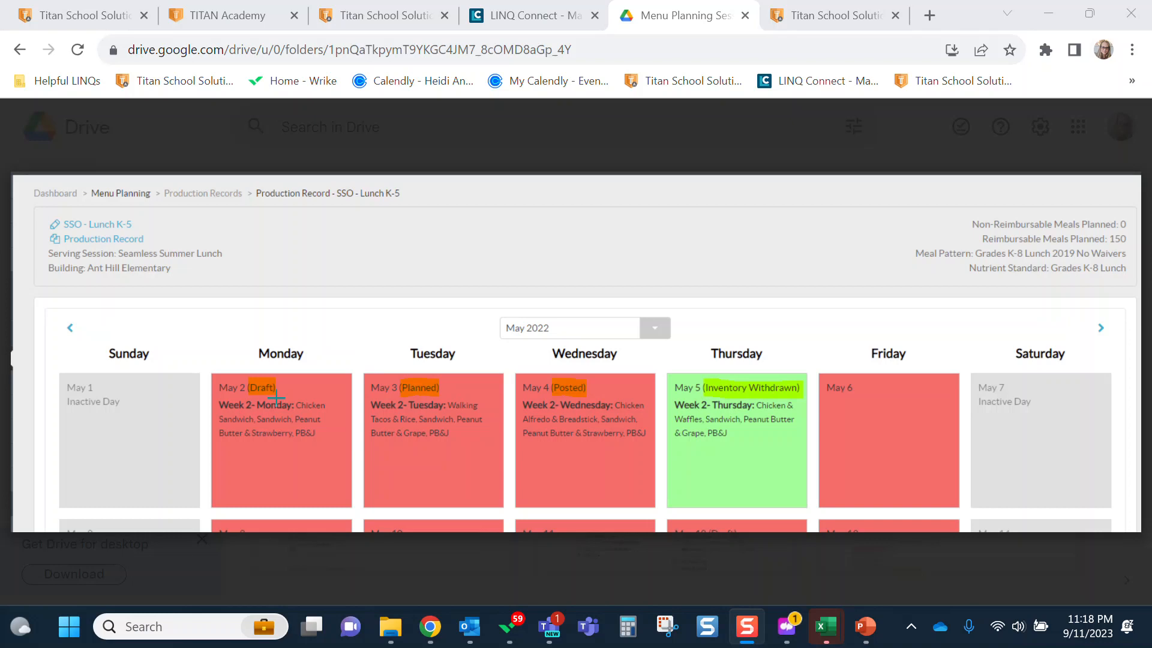
Switch to the Google Drive image "4 menu Production Record Statuses.PNG" and examine the Draft, Planned, Posted and Inventory Withdrawn statuses.
mouse_move(408, 407)
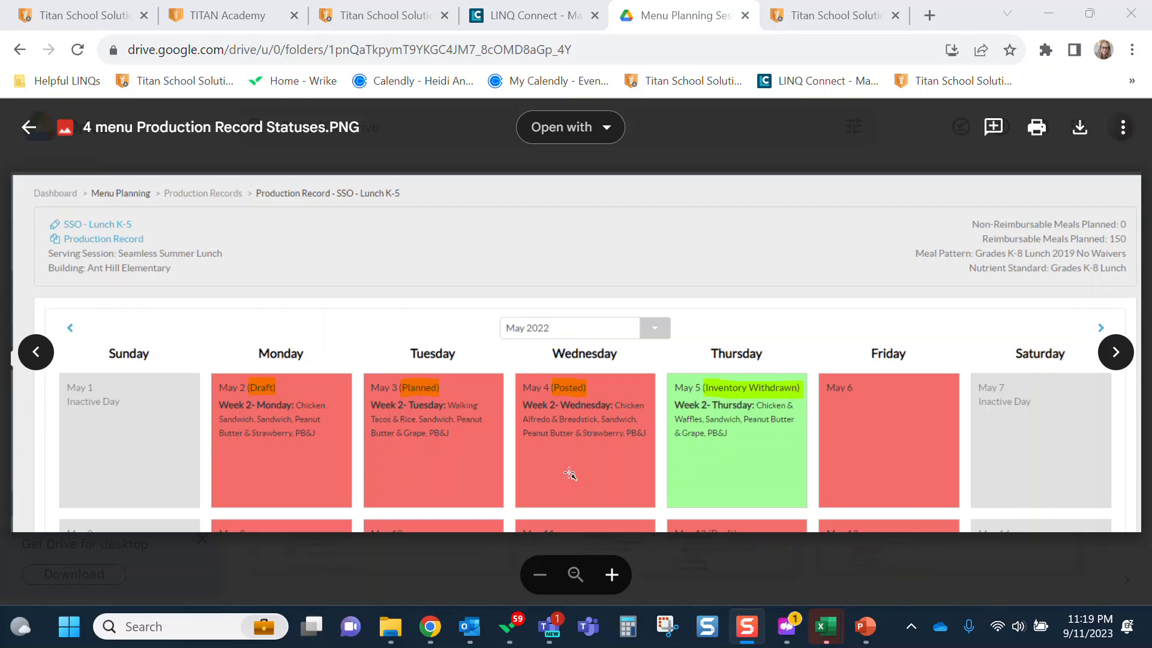
left_click_drag(653, 389, 587, 389)
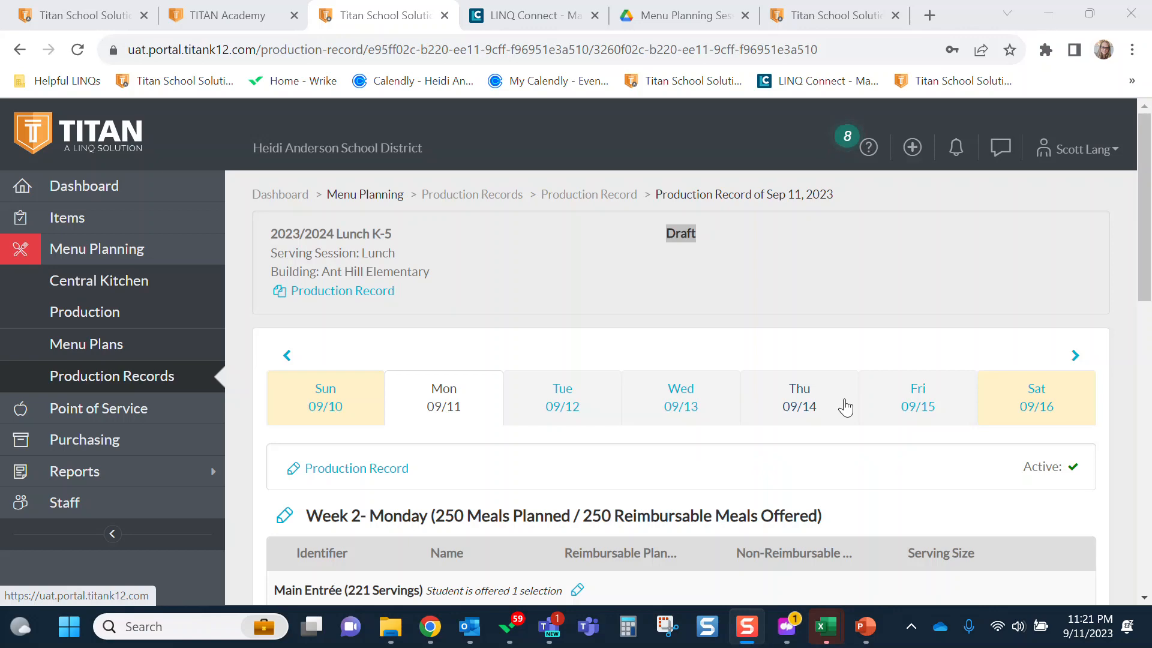
Switch back to the Titan portal, close the September 11 production record and reopen it from the September calendar.
scroll(846, 408, "down", 10)
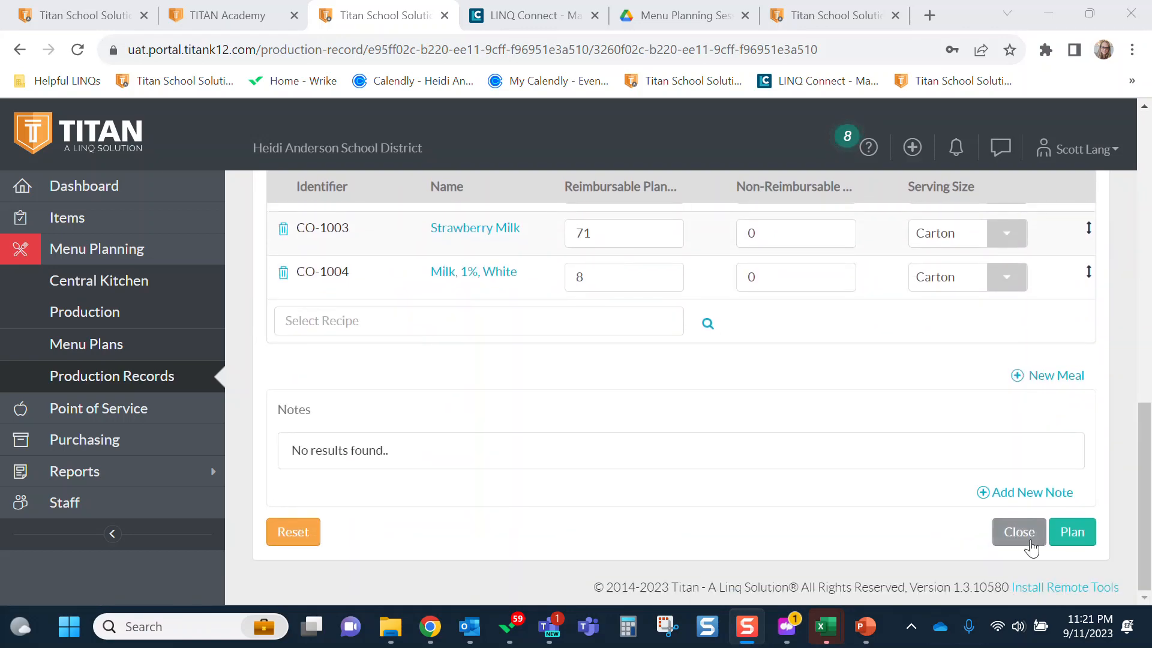
left_click(1028, 535)
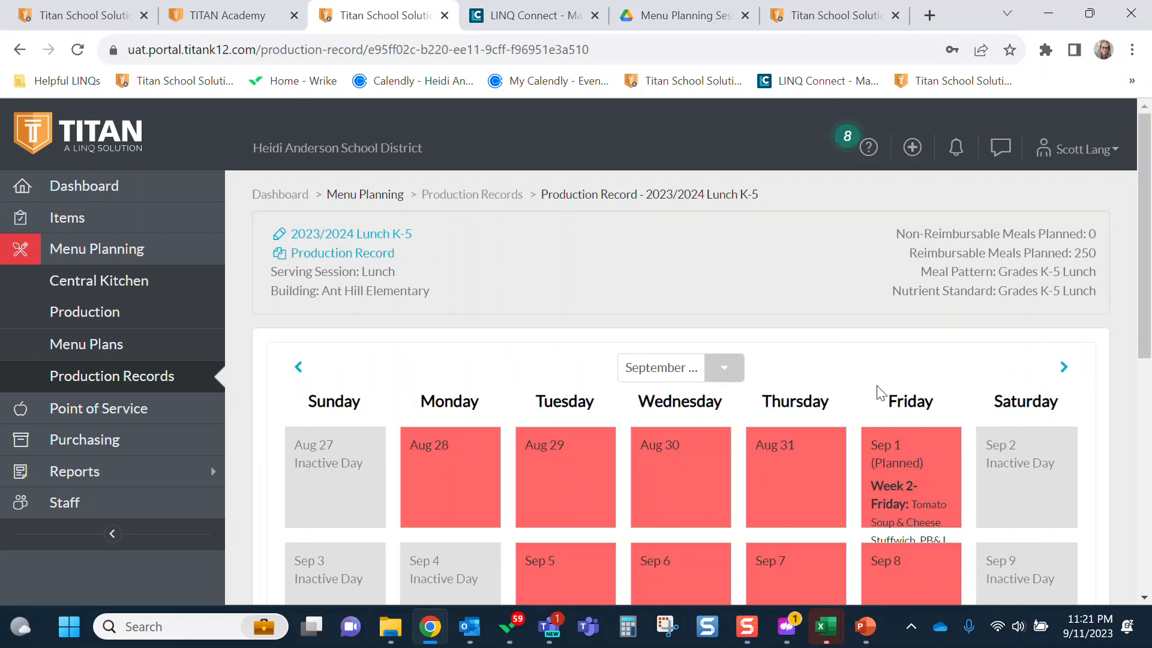
scroll(538, 484, "down", 4)
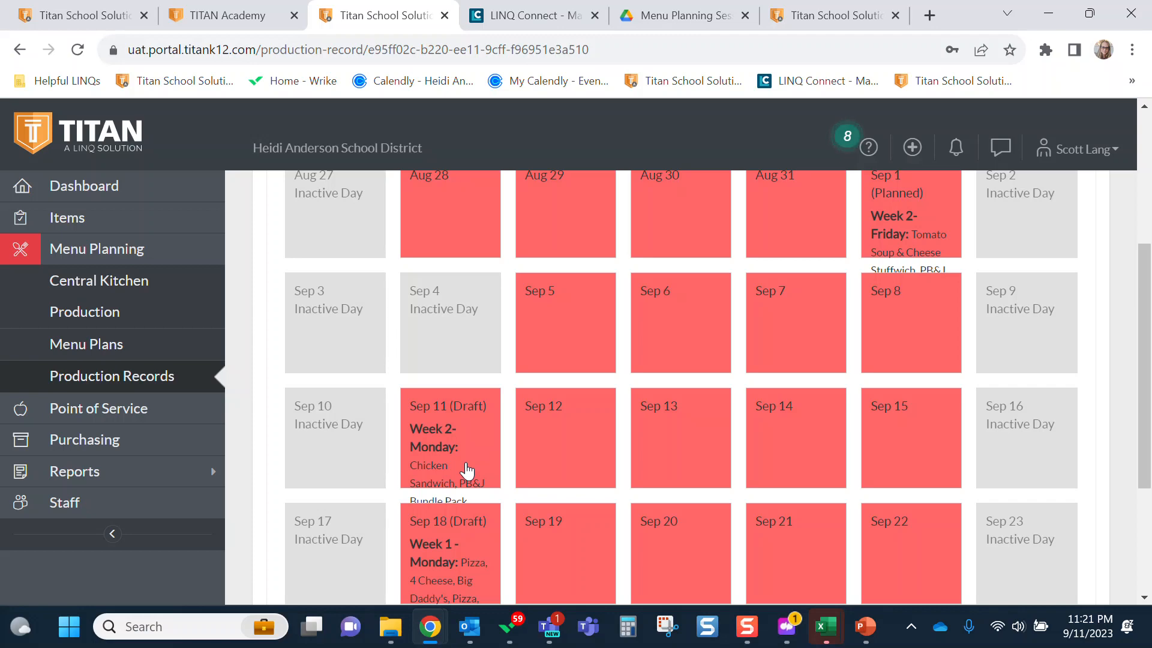
left_click(444, 443)
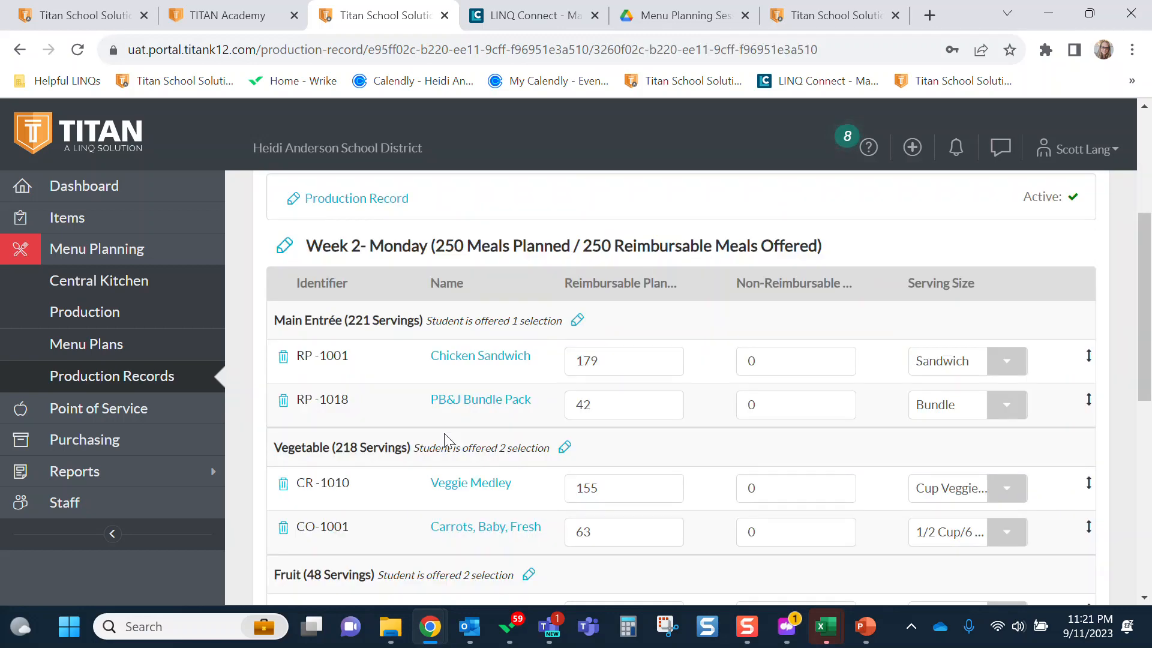
scroll(445, 441, "up", 3)
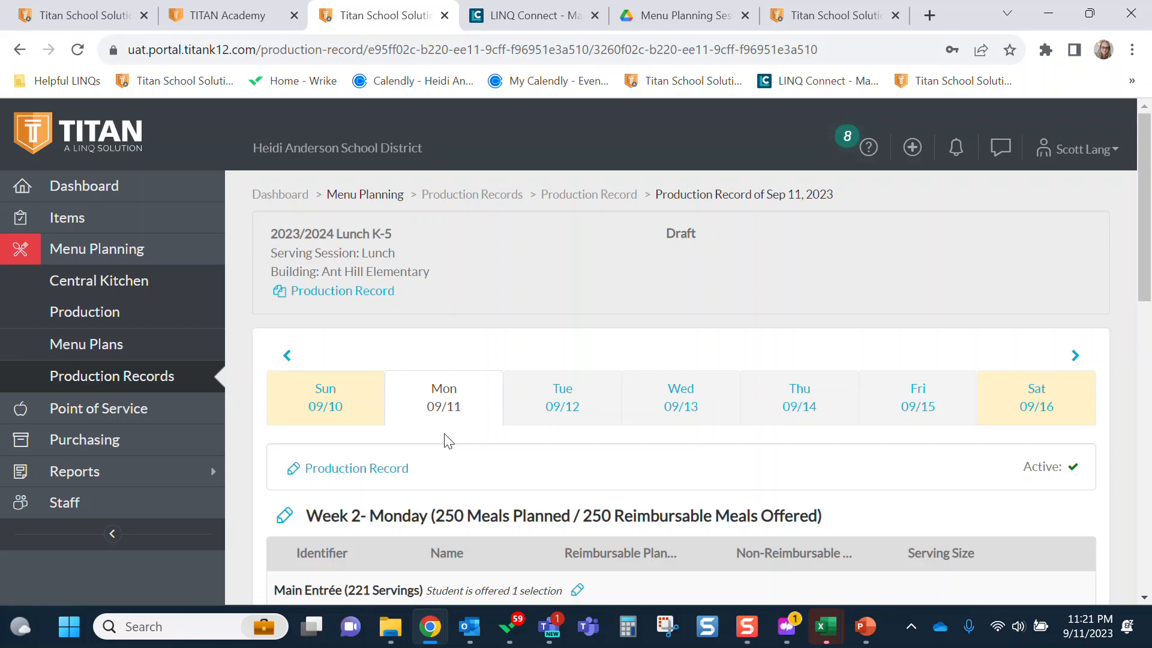
scroll(447, 441, "down", 2)
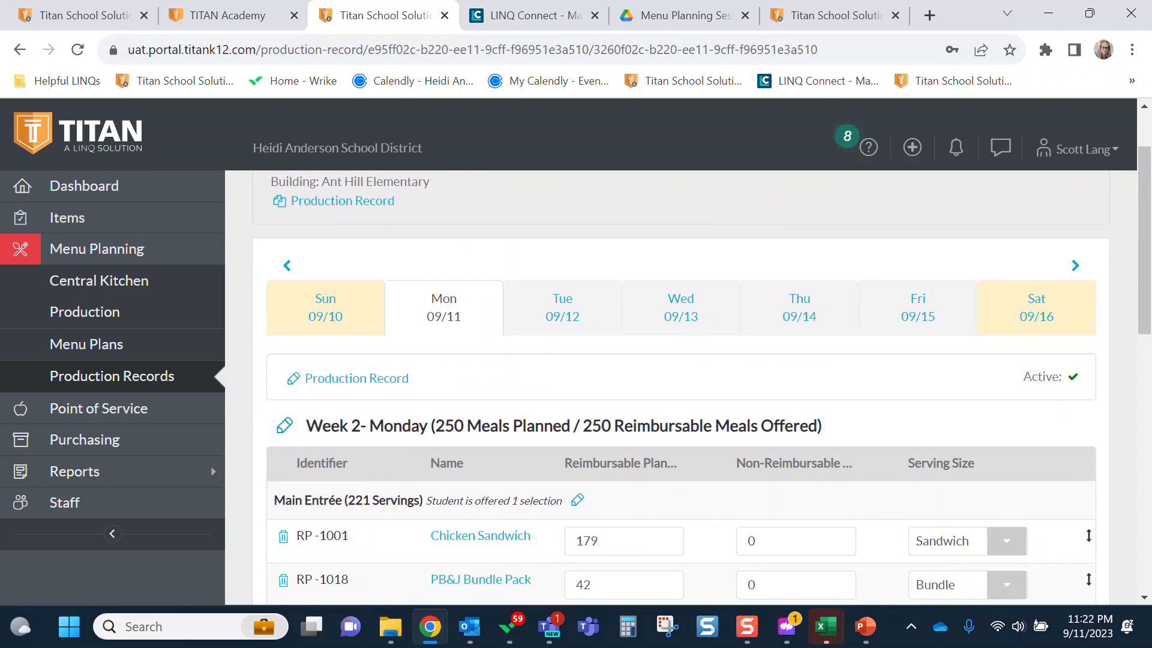
Set the Week 2- Monday meal's reimbursable meals planned to 240 and save the meal.
key("ctrl+shift+d")
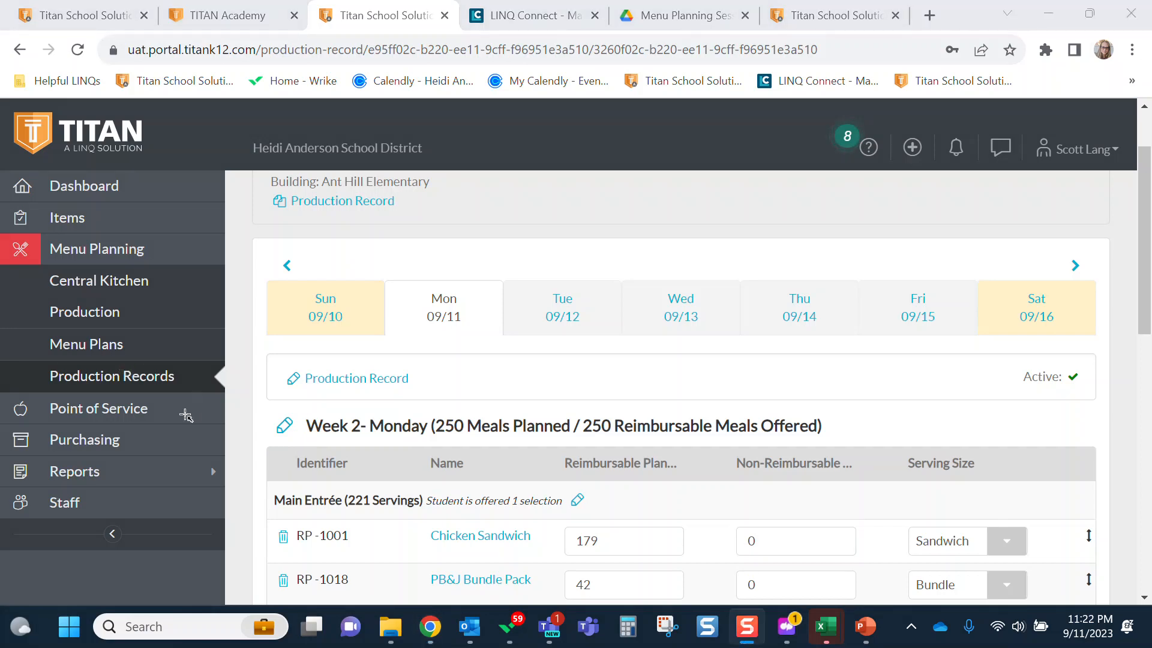
left_click_drag(172, 425, 275, 424)
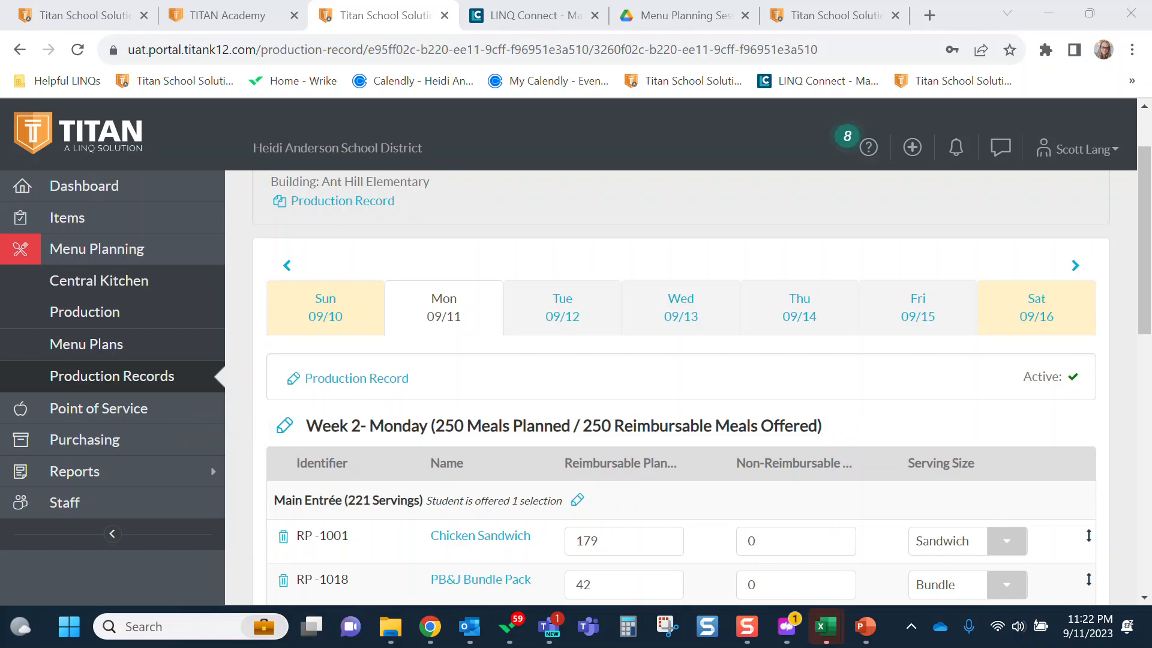
left_click(284, 426)
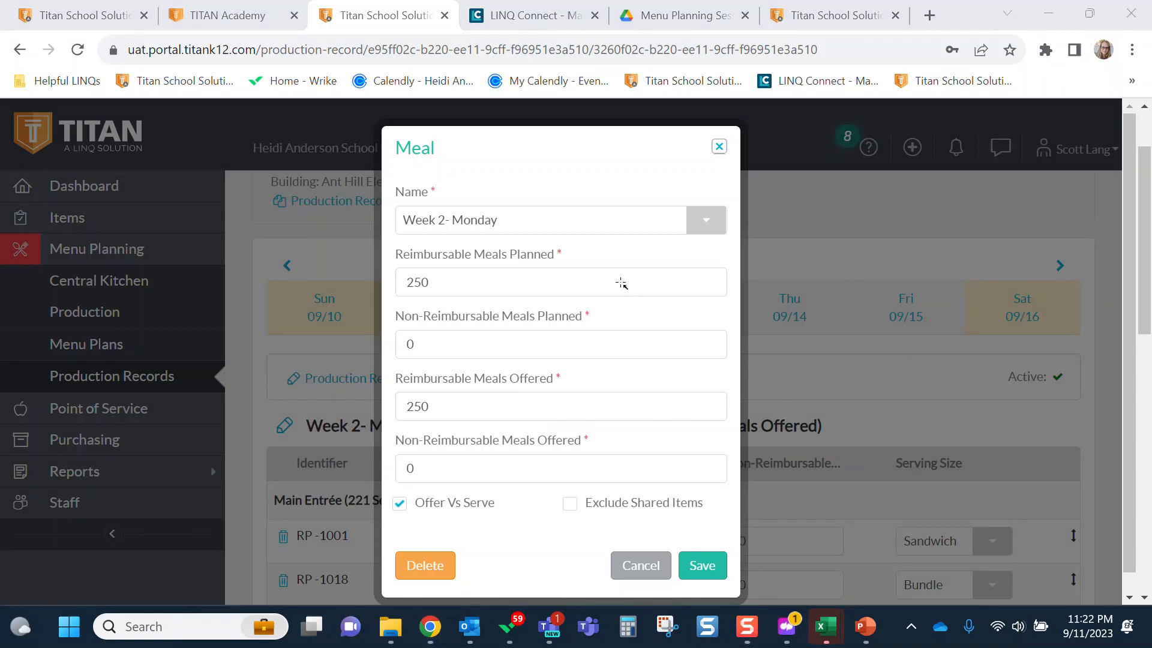
left_click_drag(620, 282, 446, 284)
left_click_drag(563, 346, 430, 346)
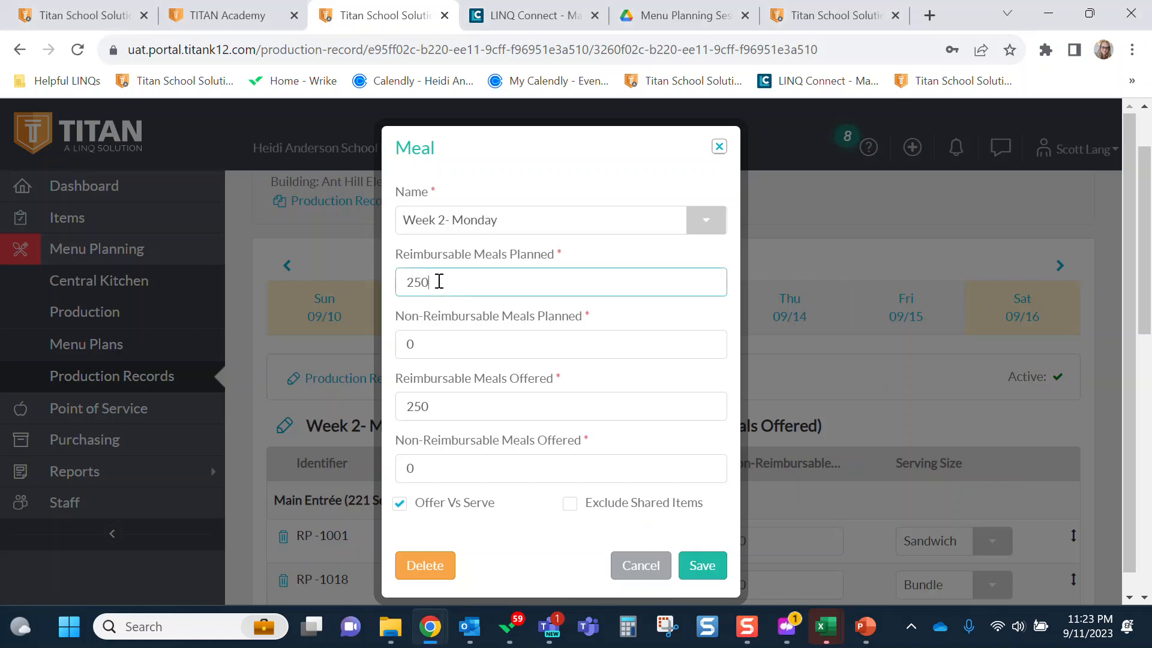
double_click(405, 282)
type("40")
key("BackSpace")
key("BackSpace")
type("240")
left_click(709, 565)
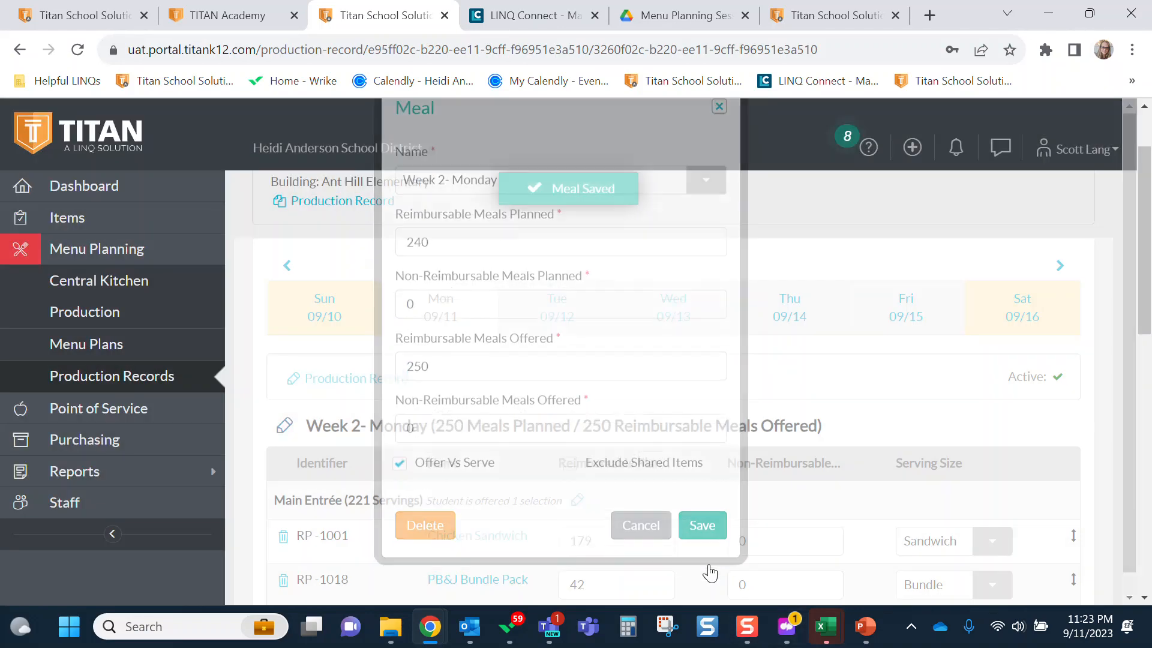
left_click_drag(434, 425, 467, 426)
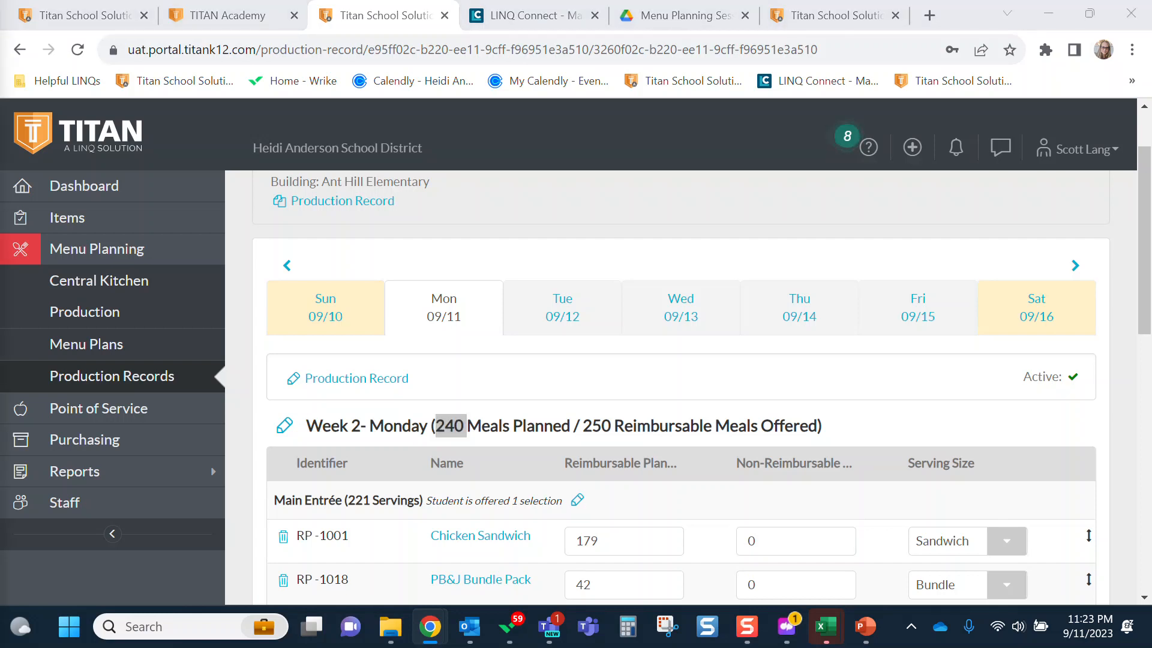
Remove Applesauce Pre- Cup from the fruit section of the September 11 production record.
scroll(464, 466, "down", 5)
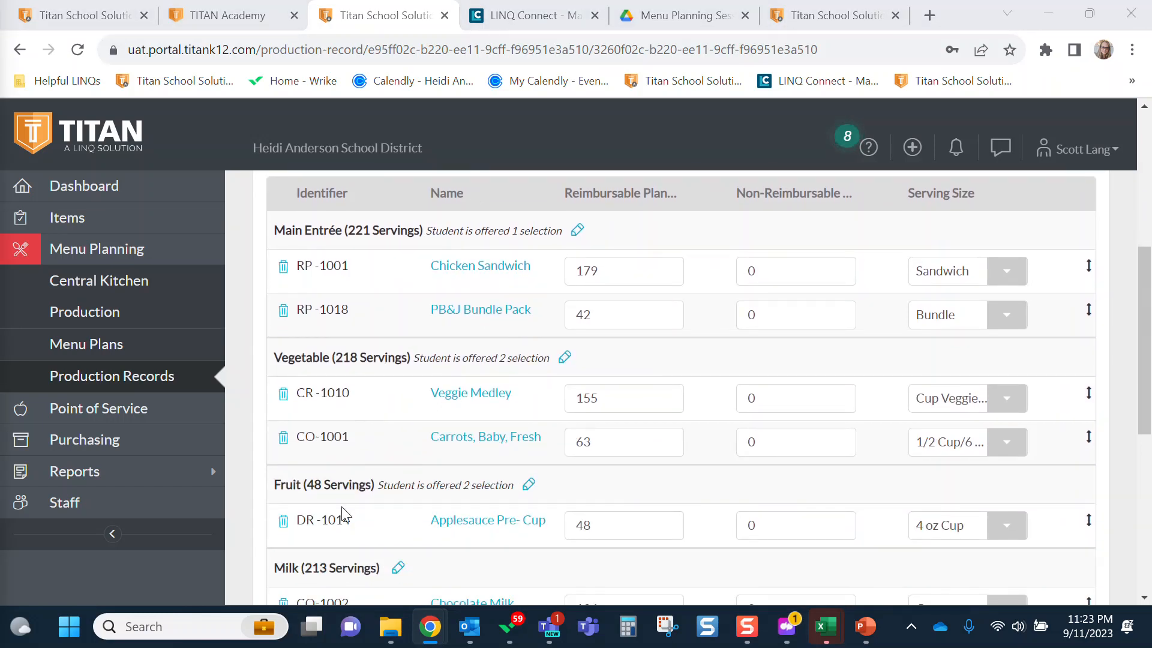
scroll(342, 510, "up", 2)
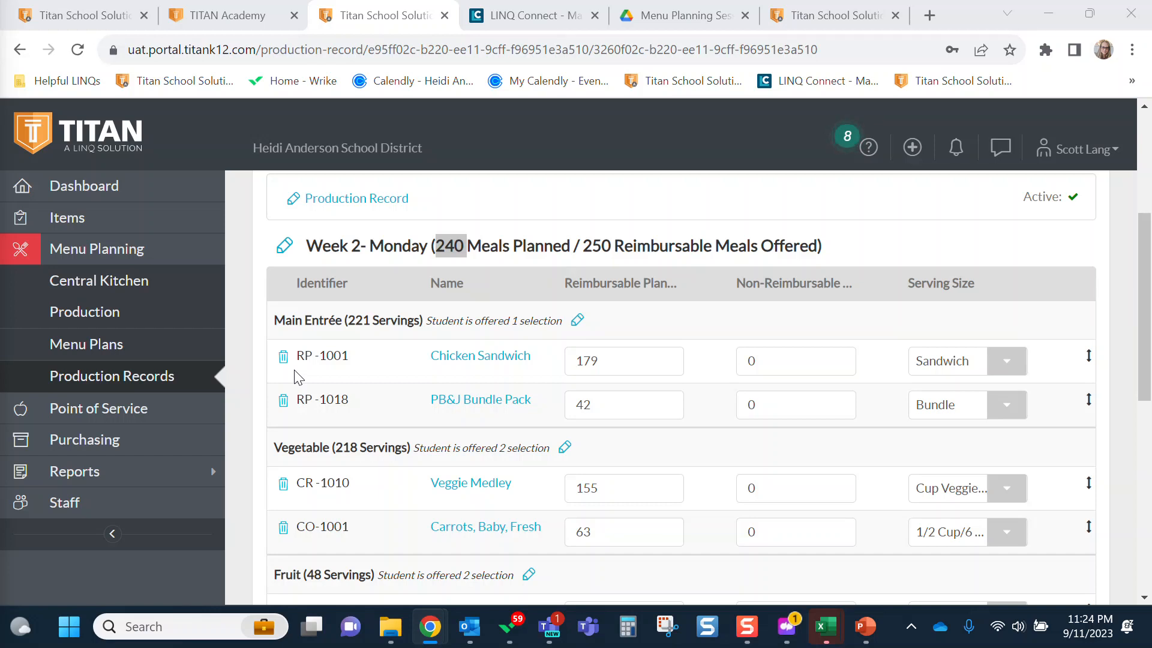
scroll(295, 370, "down", 3)
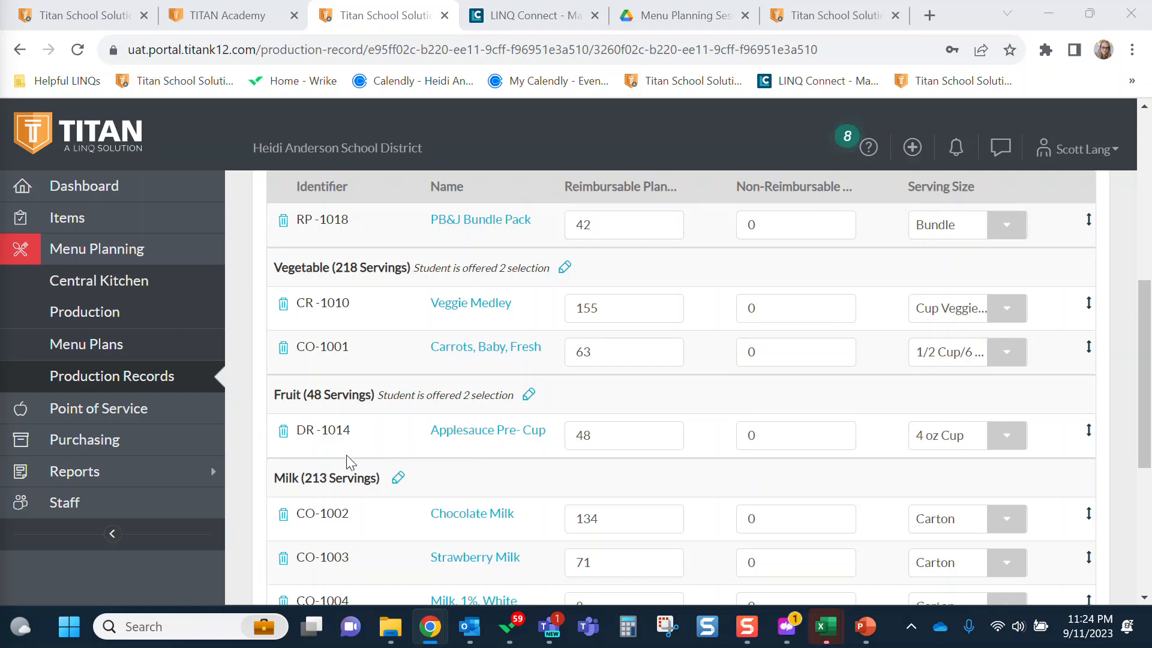
left_click(282, 433)
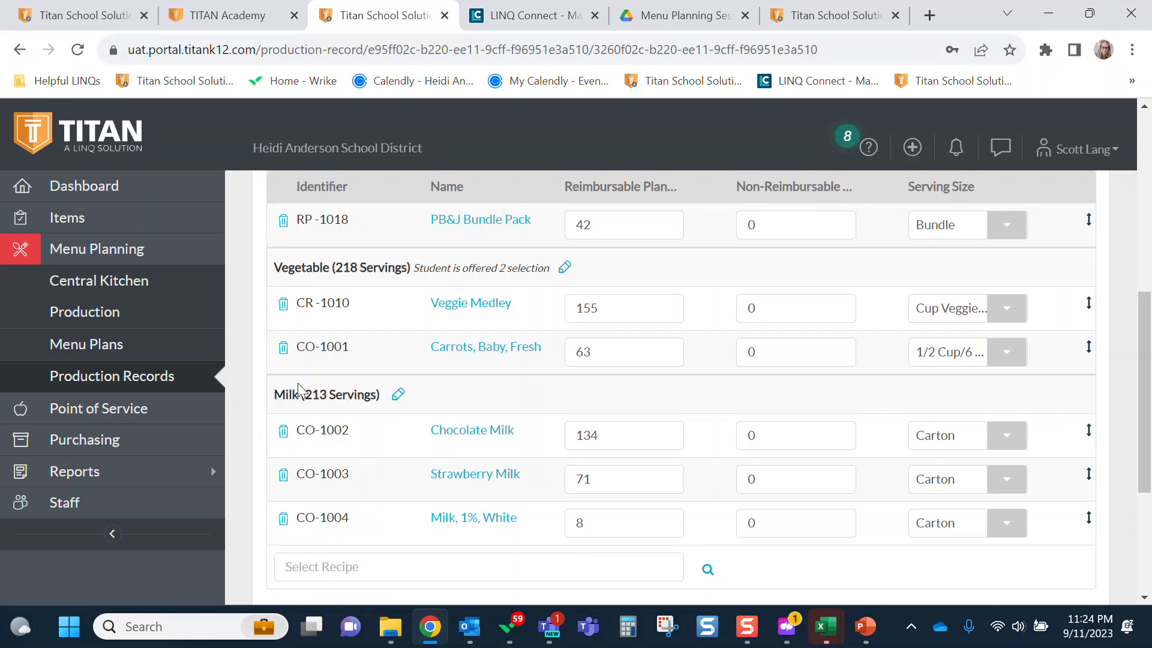
Add the Diced Peaches recipe (DR -1015) to the Week 2- Monday meal and check its placement in the fruit section.
scroll(327, 368, "down", 1)
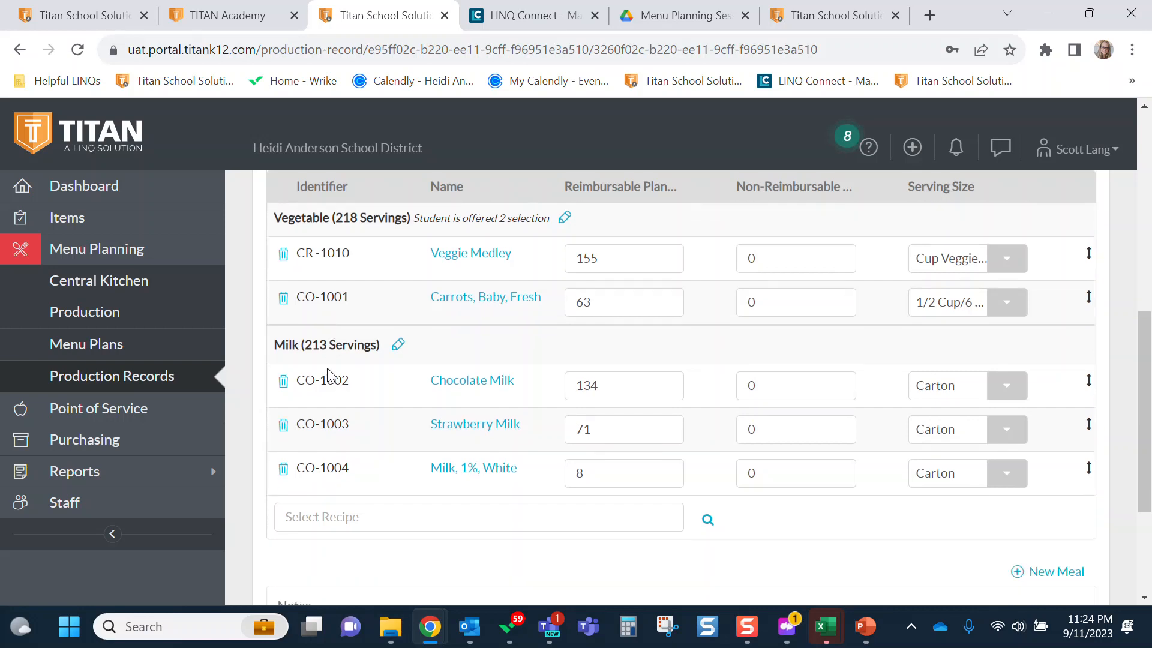
scroll(326, 369, "down", 1)
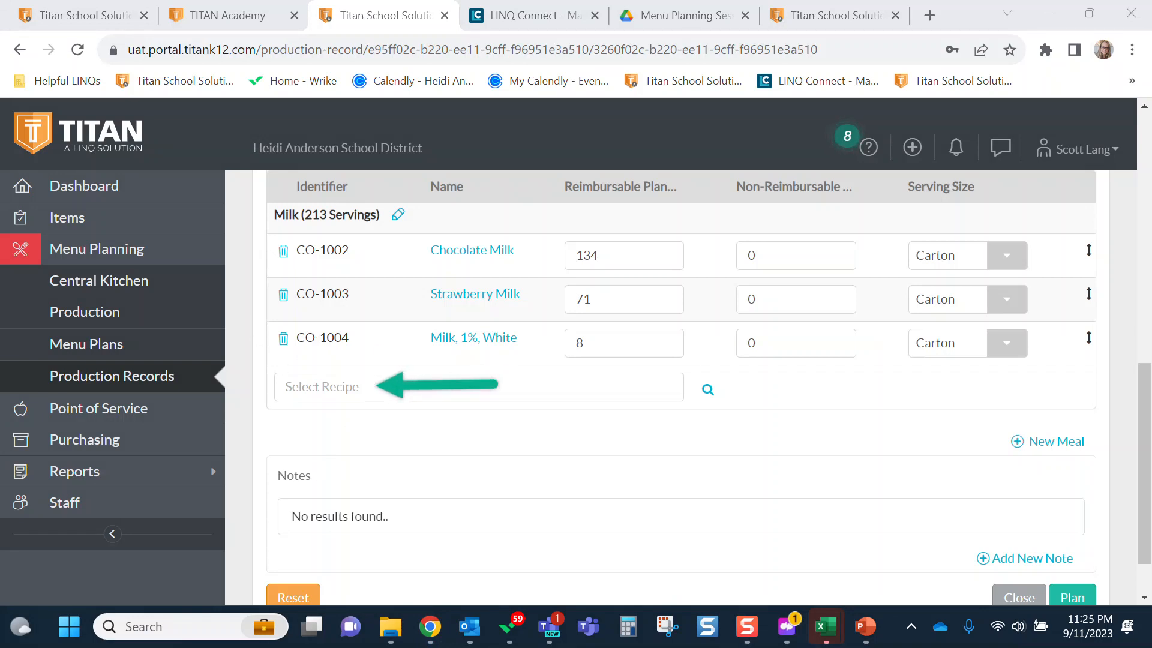
left_click(304, 384)
type("peache")
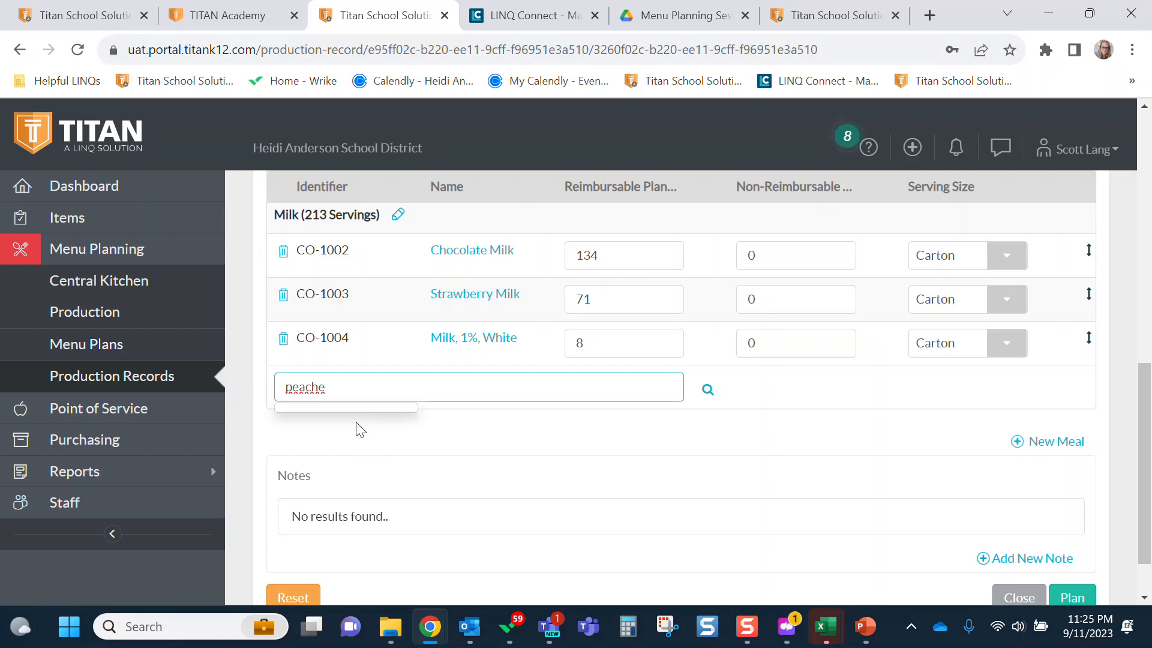
type("s")
left_click_drag(335, 386, 275, 390)
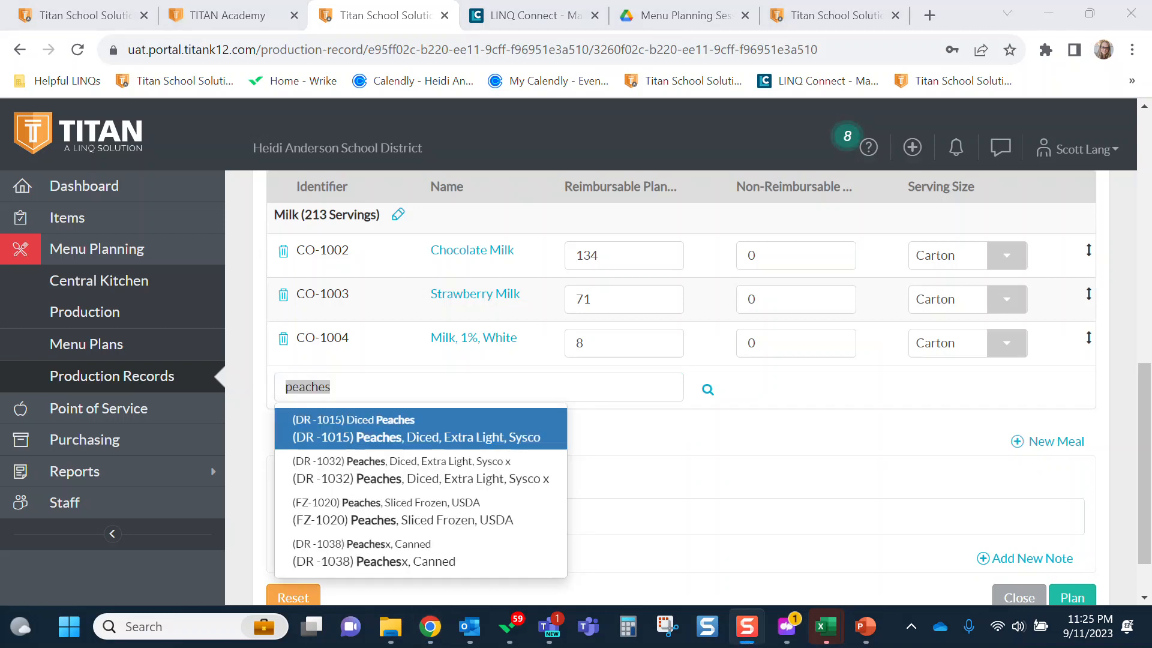
left_click(422, 438)
left_click(422, 438)
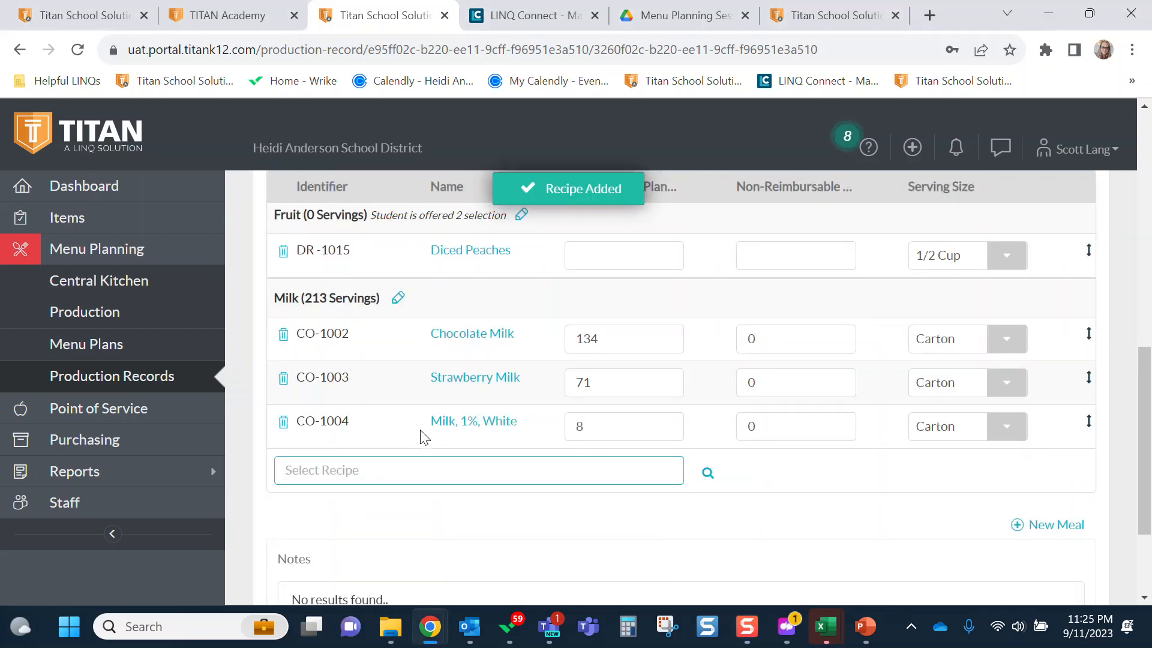
scroll(423, 439, "up", 3)
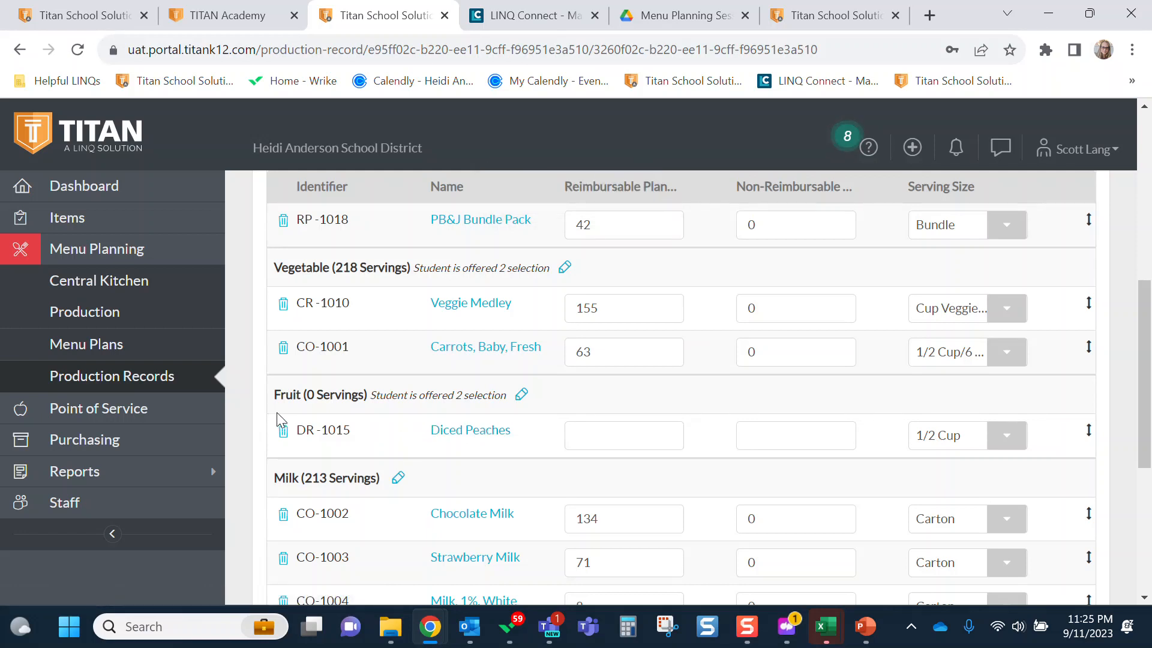
left_click_drag(273, 397, 310, 398)
Search for a recipe to add by the identifier number 1002, review the matches, and clear the search without adding one.
scroll(441, 451, "up", 5)
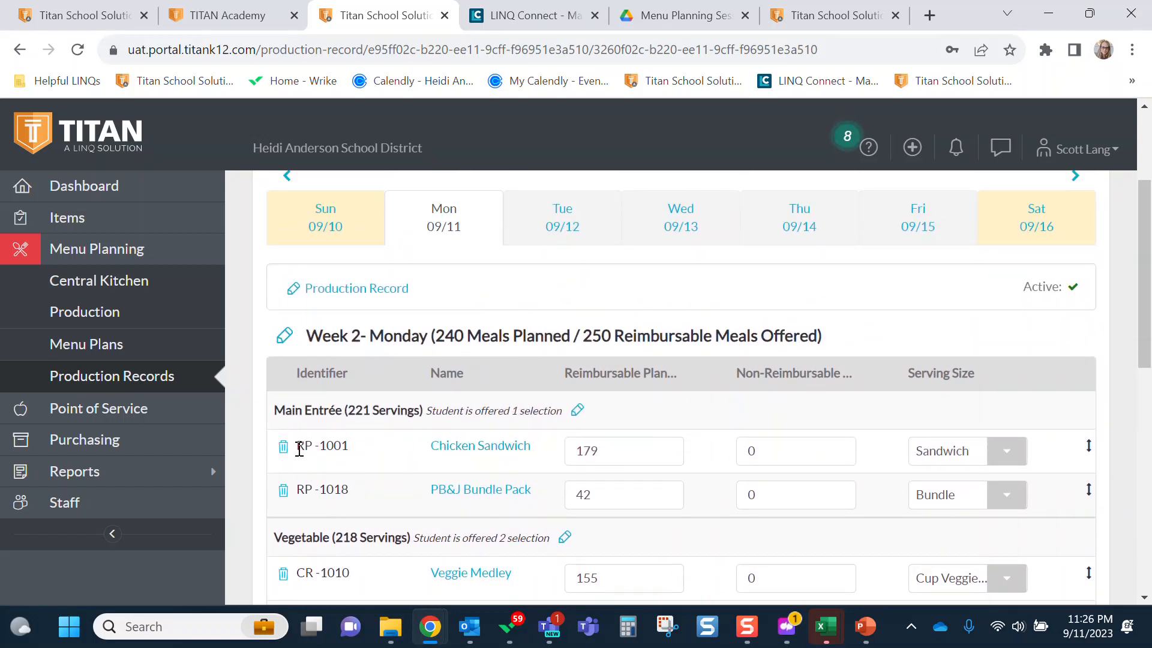
left_click_drag(298, 450, 354, 454)
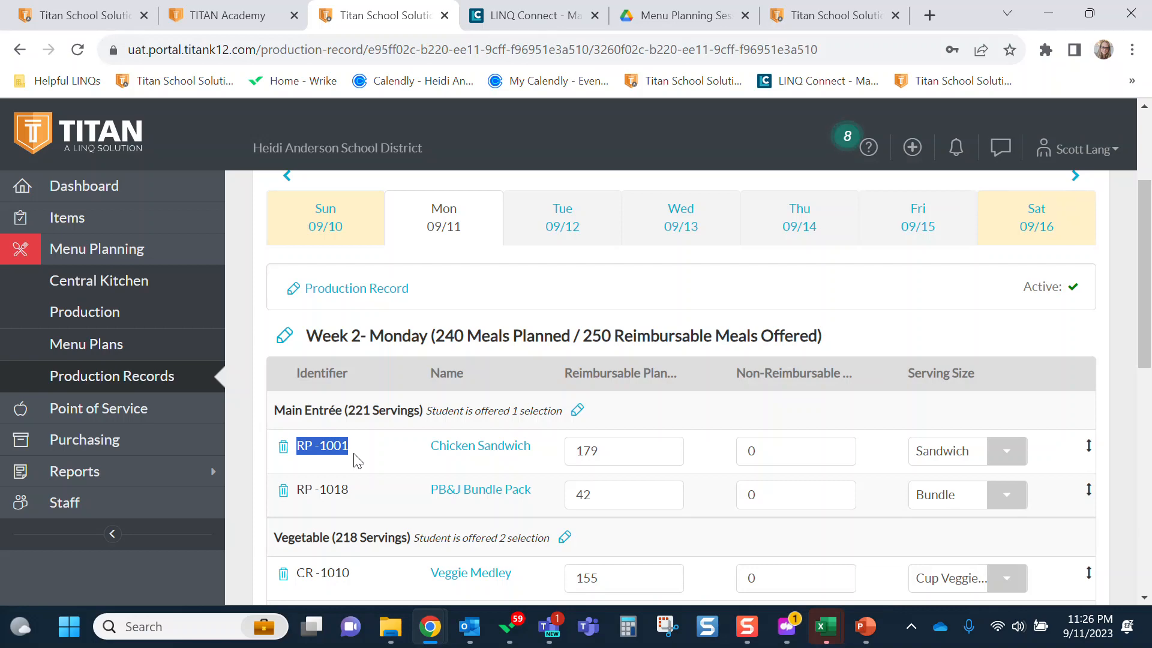
scroll(358, 461, "down", 8)
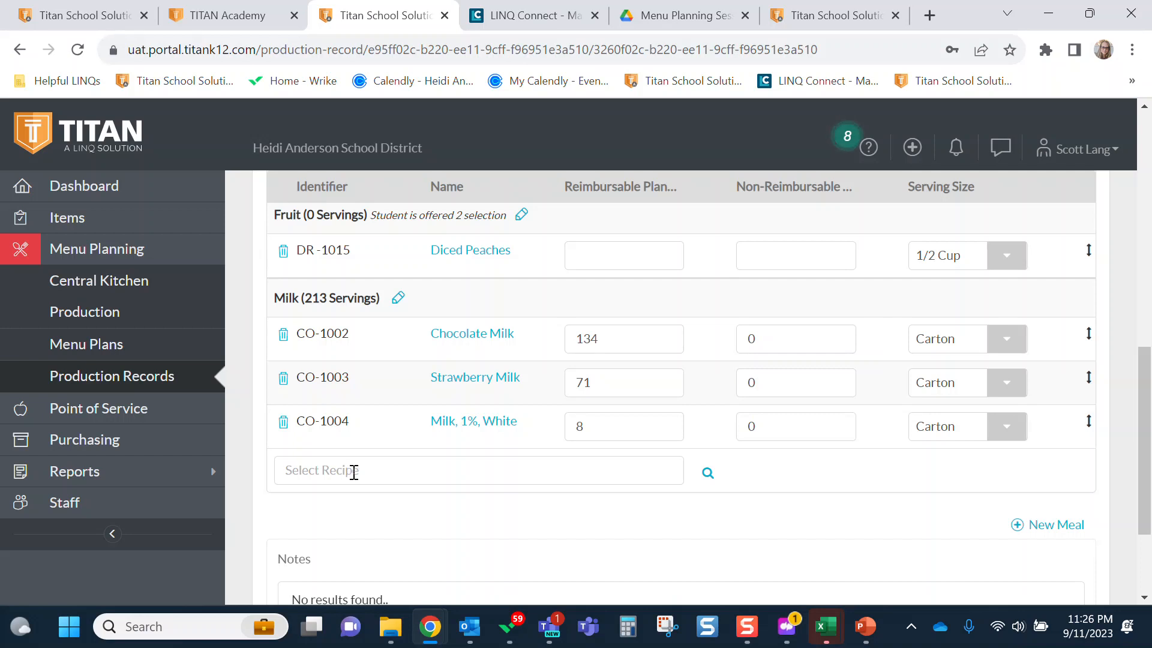
left_click(354, 471)
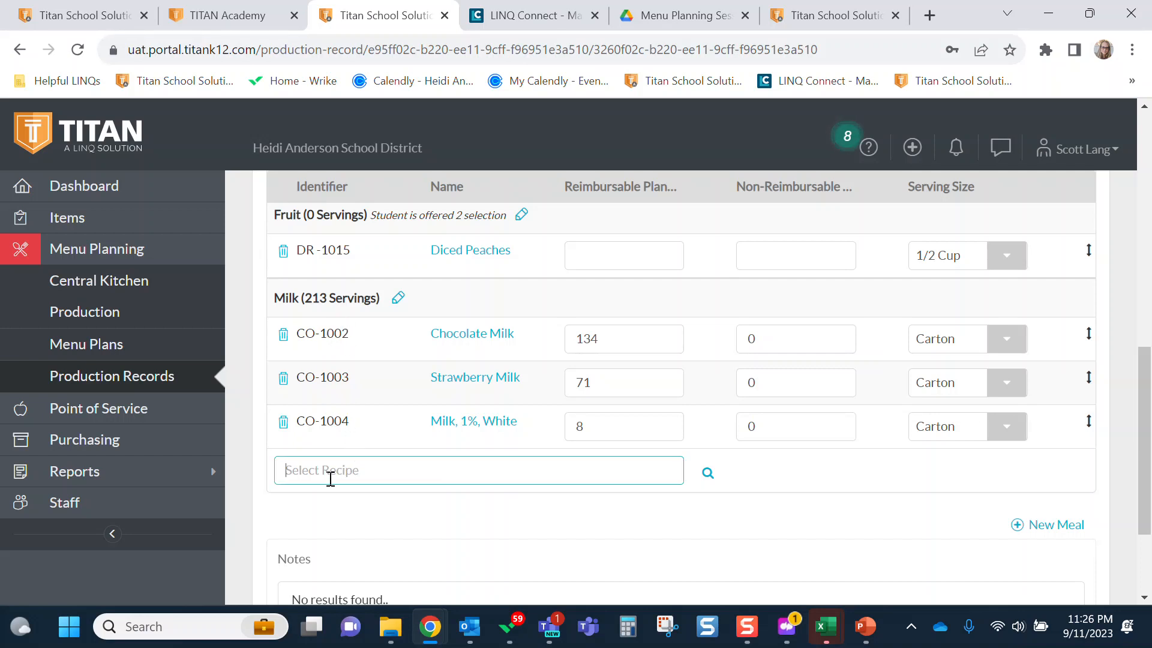
type("1002")
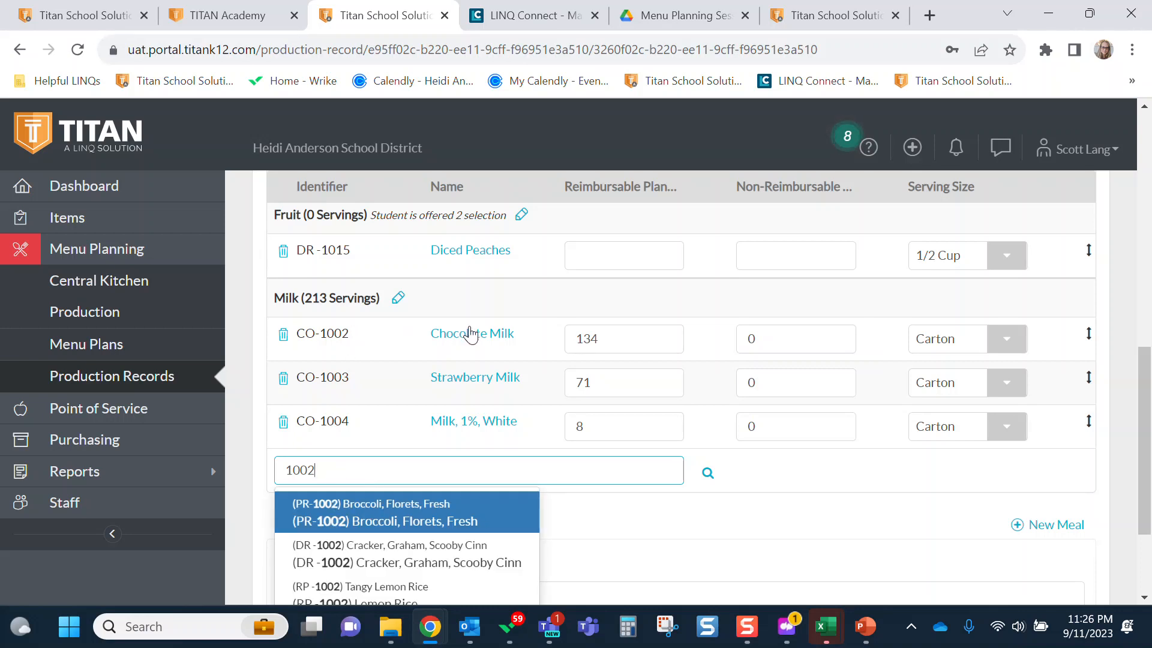
scroll(389, 531, "down", 2)
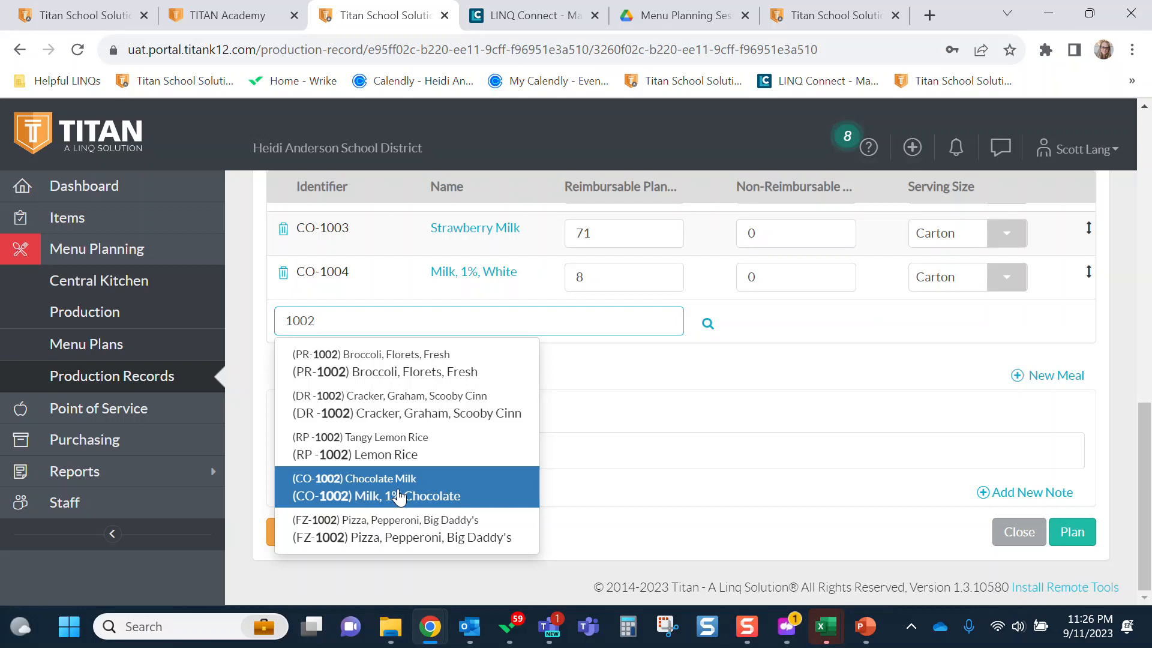
left_click_drag(327, 318, 286, 319)
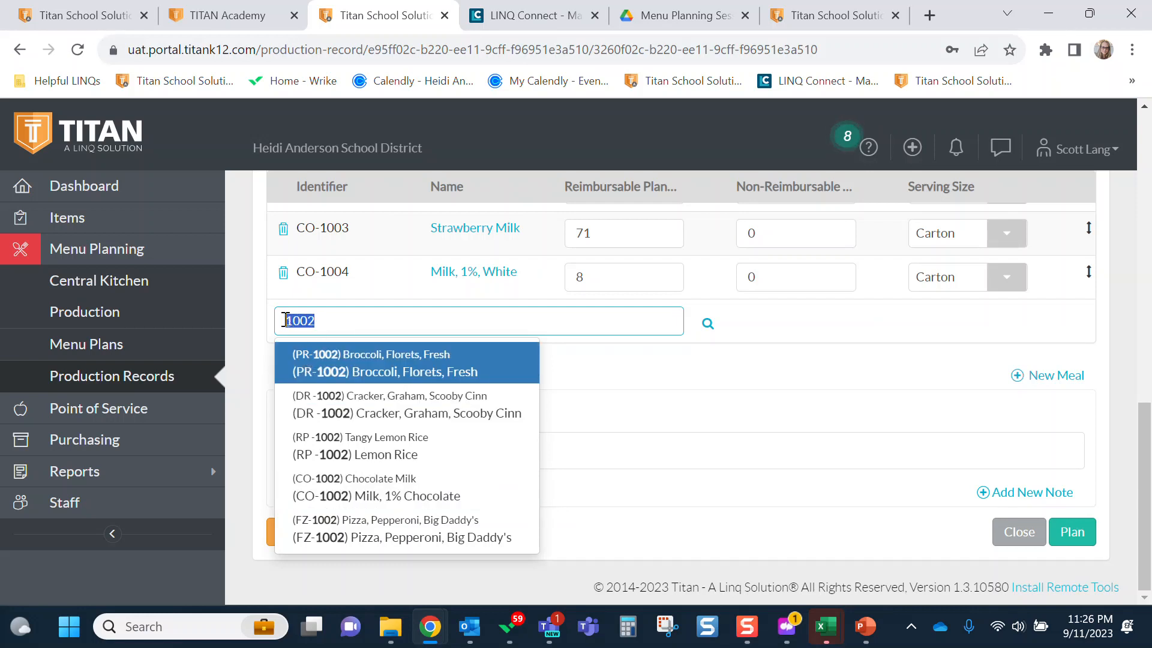
key("BackSpace")
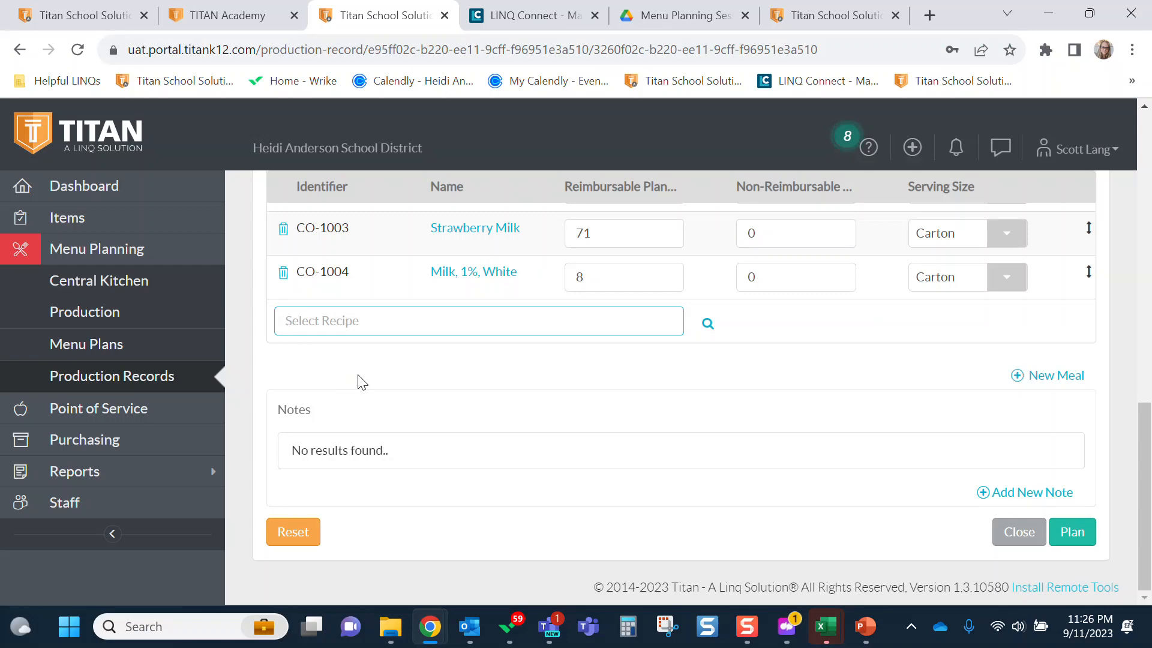
Open the Chicken Sandwich item from the main entrée section and examine its ingredients and their amounts.
scroll(354, 379, "up", 6)
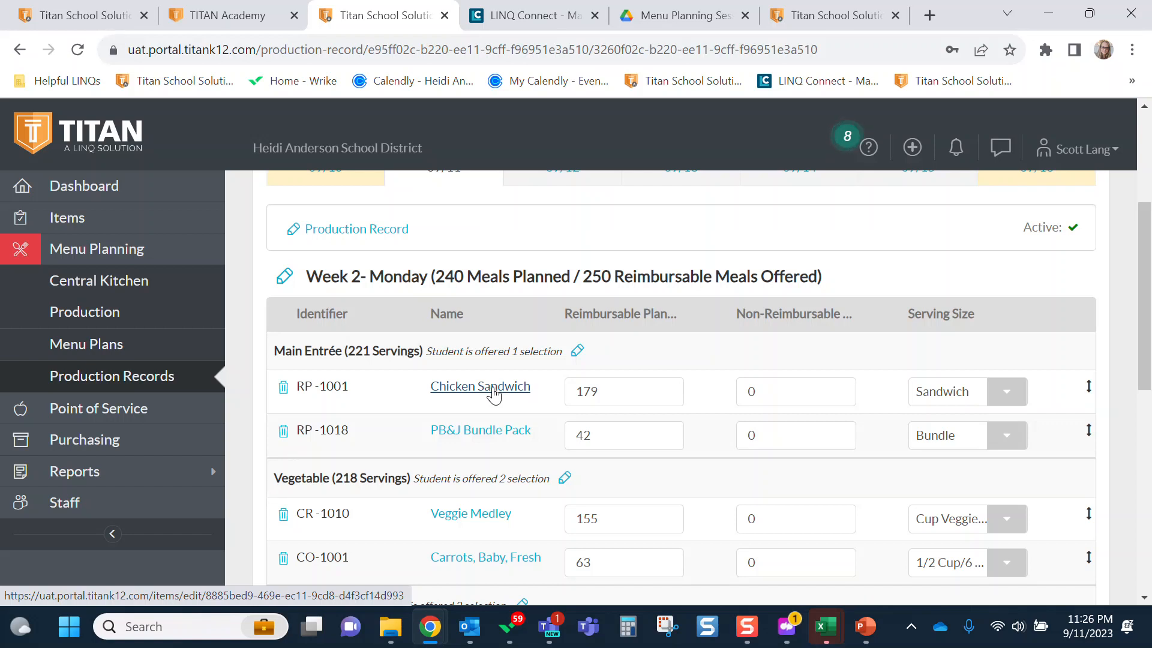
left_click(493, 391)
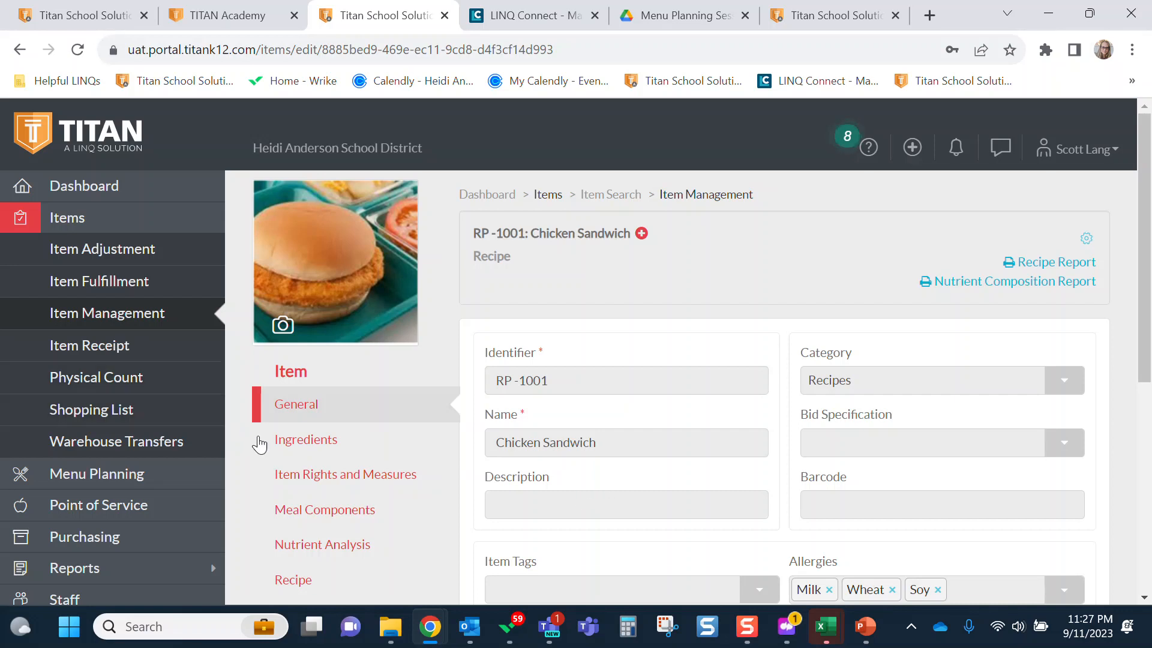
left_click(312, 448)
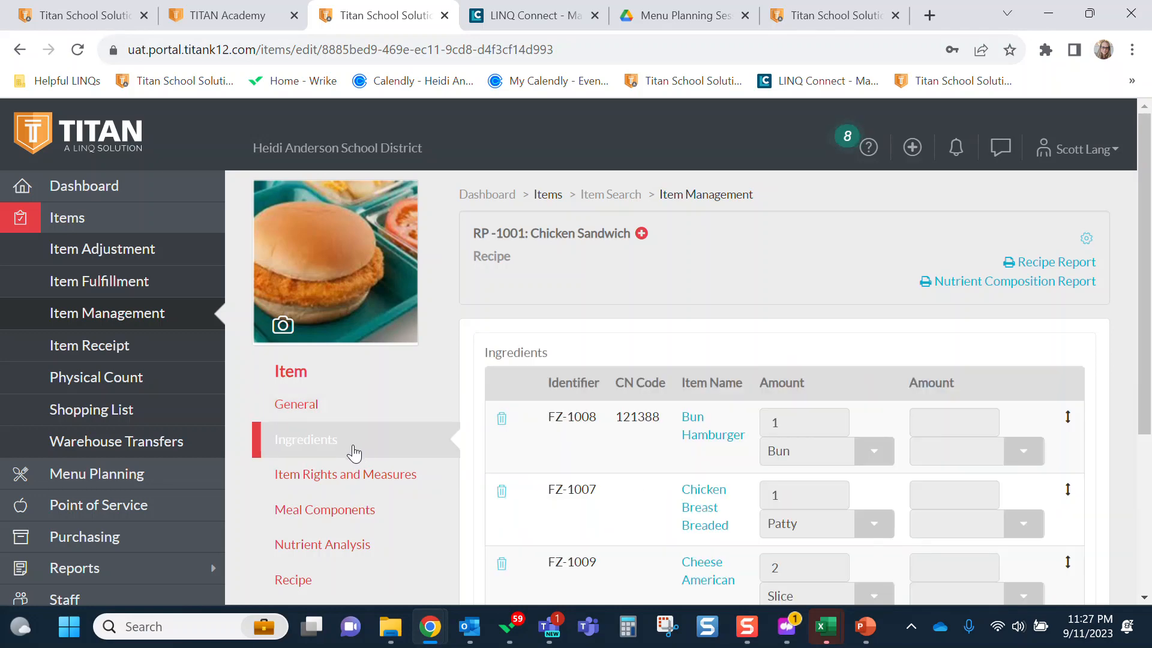
scroll(690, 391, "down", 2)
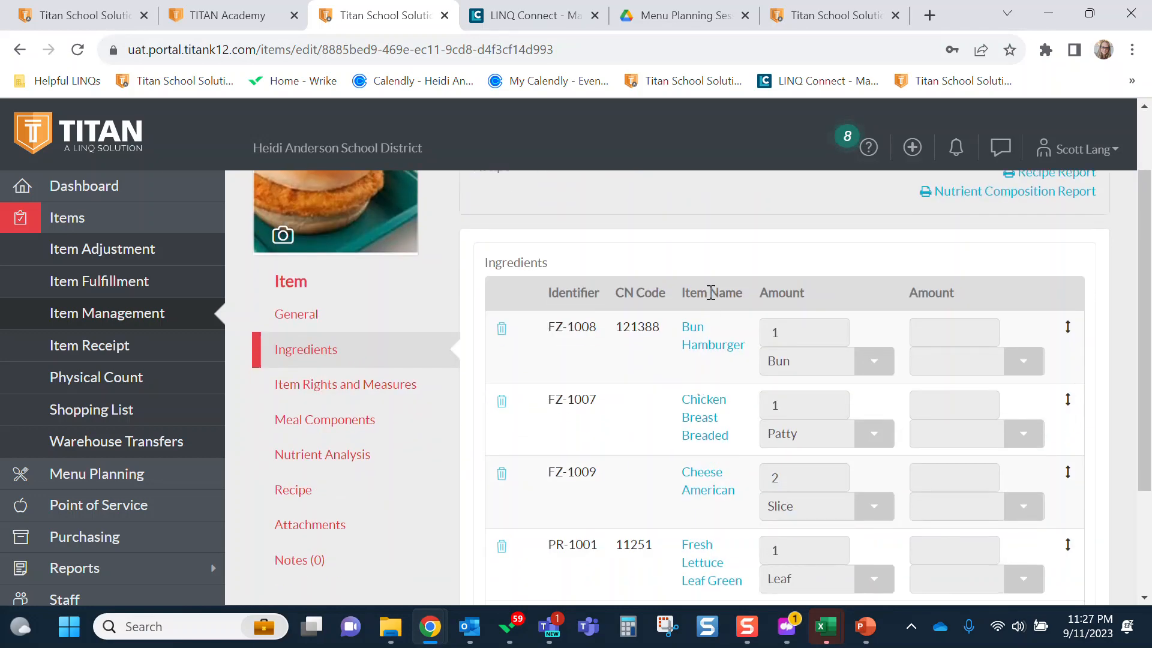
scroll(657, 549, "down", 2)
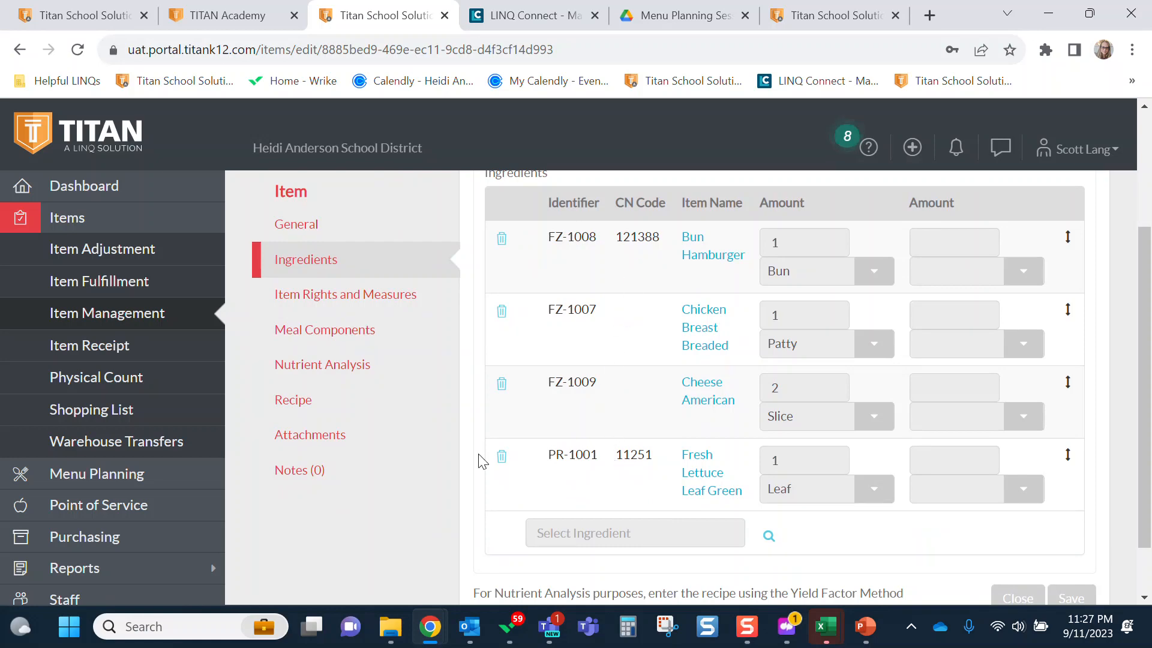
Examine the Chicken Sandwich's meal components, nutrient analysis and recipe details.
left_click(337, 330)
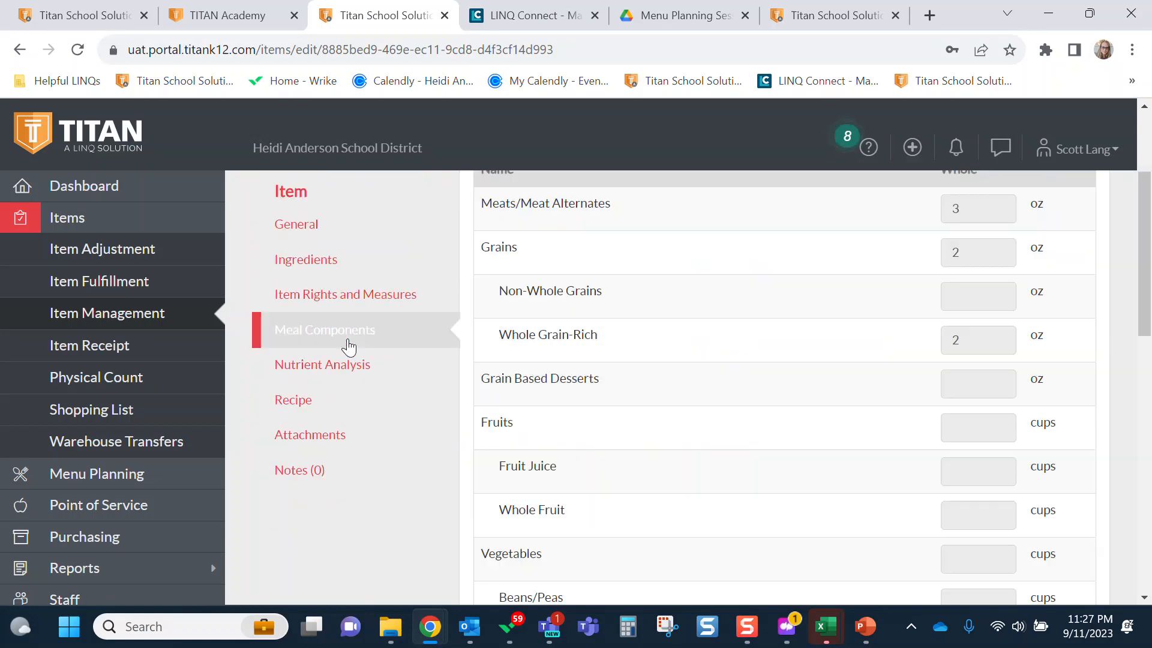
scroll(790, 356, "up", 2)
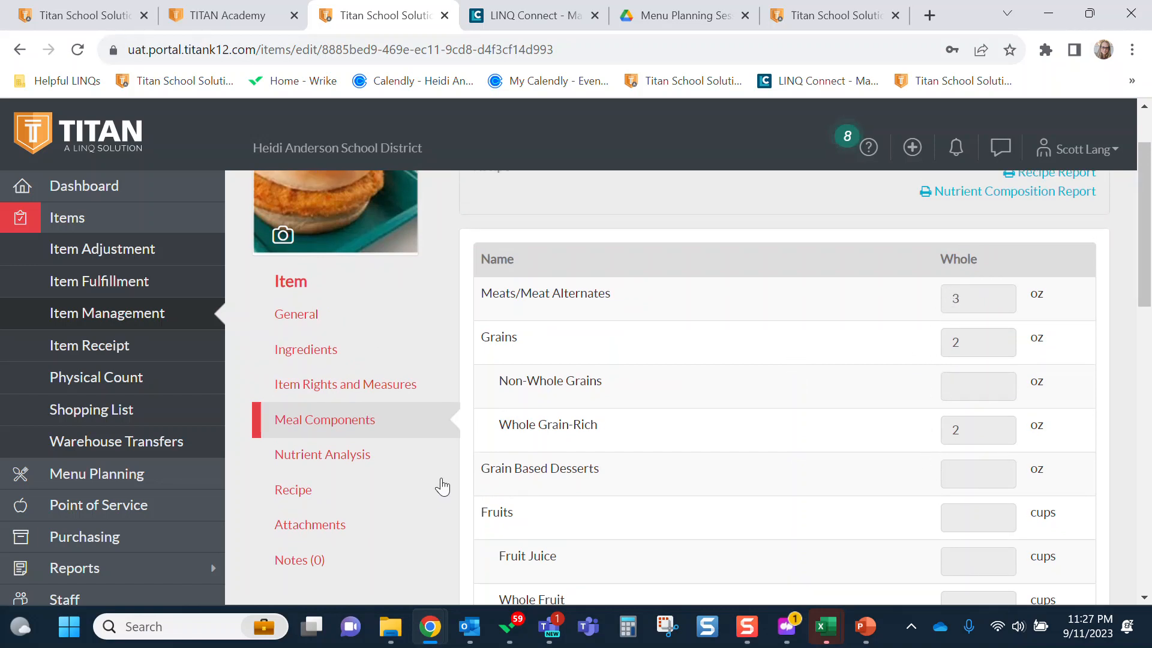
left_click(336, 457)
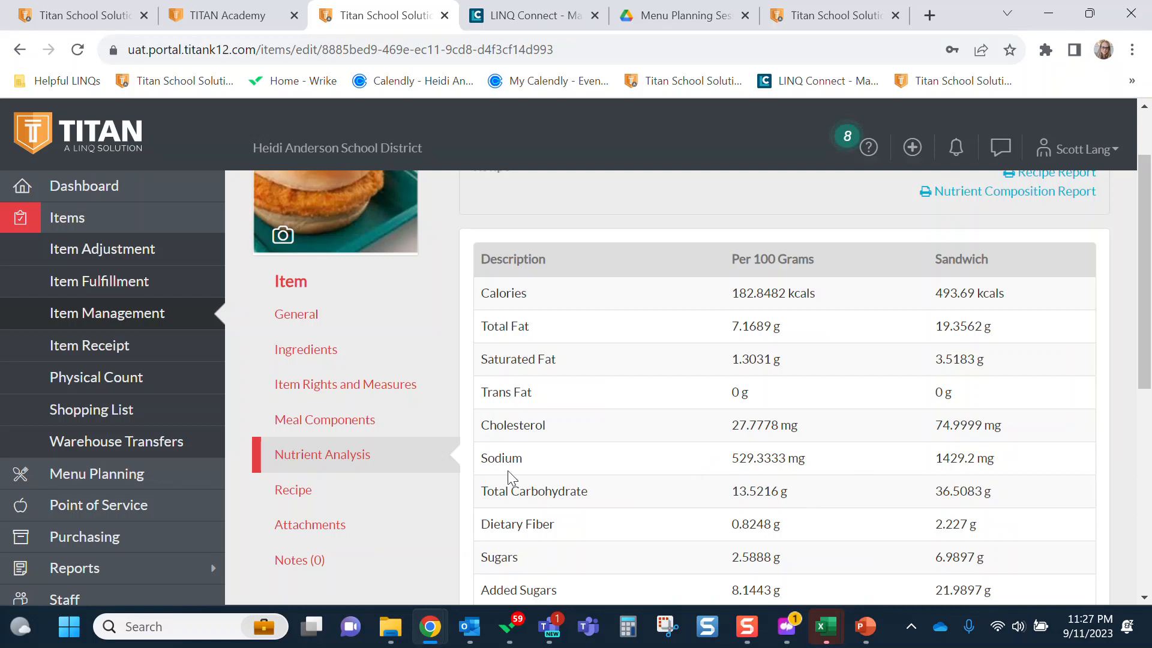
left_click(297, 496)
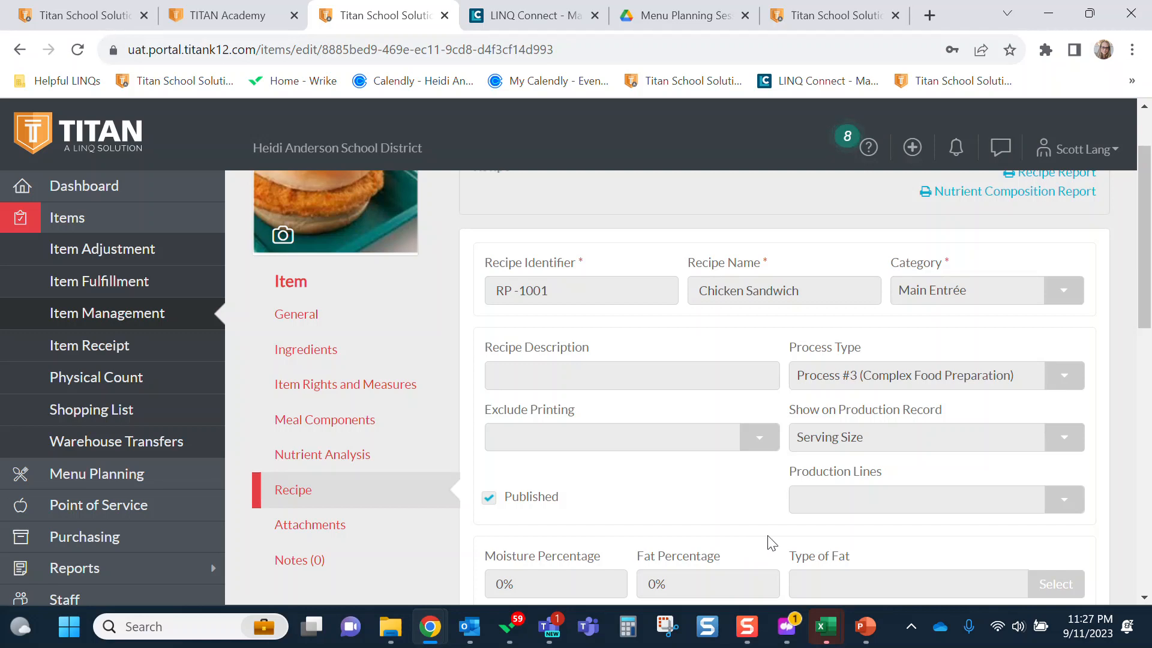
scroll(966, 507, "up", 2)
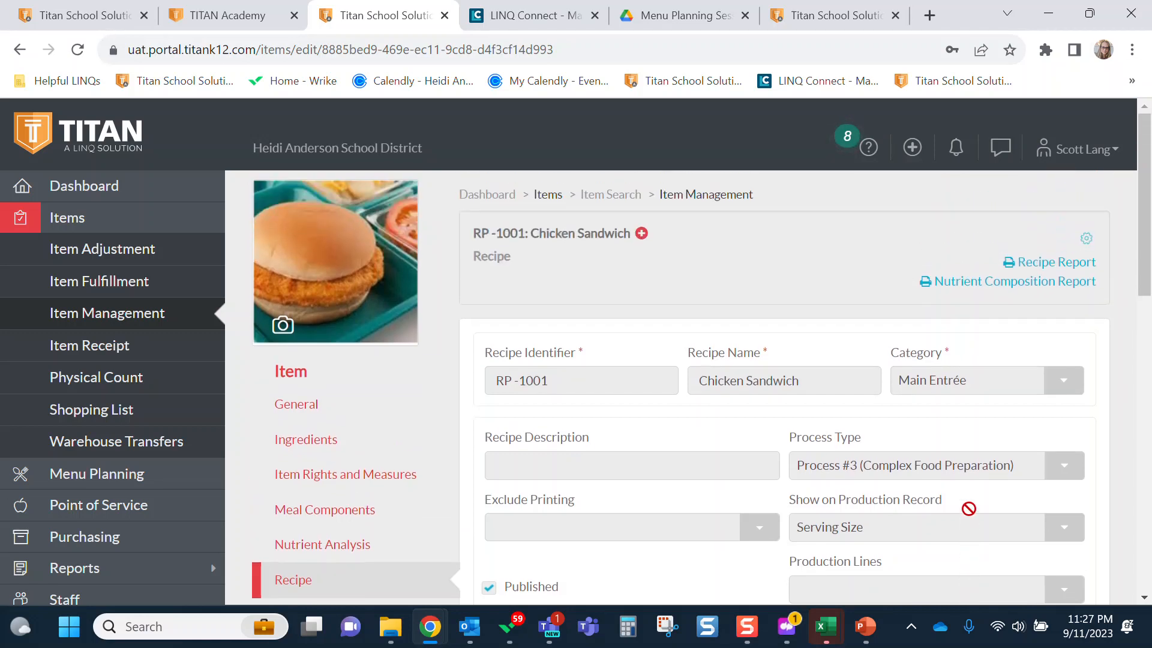
Request a Recipe Report for the Chicken Sandwich with a total yield of 350.
left_click(1059, 267)
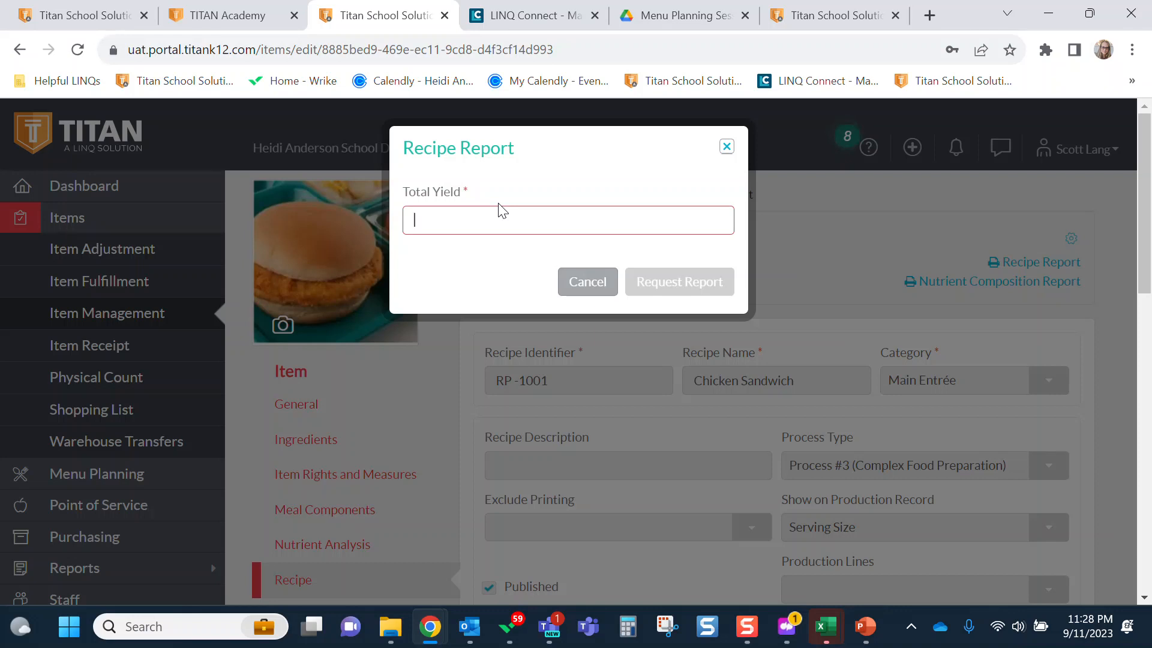
type("350")
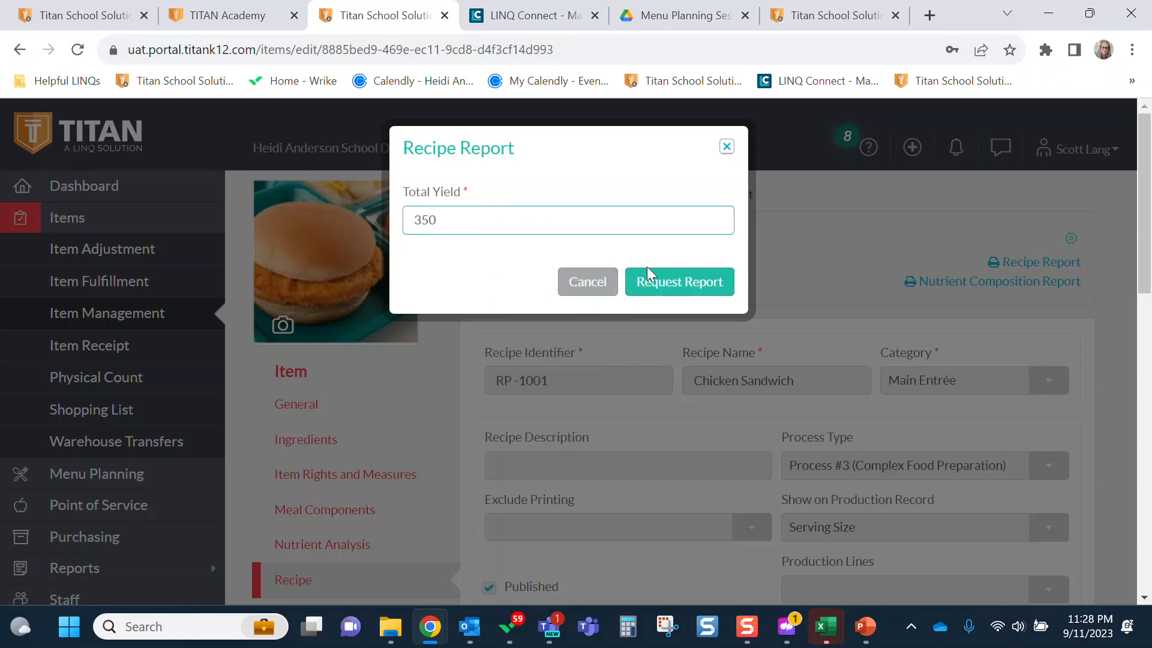
left_click(682, 294)
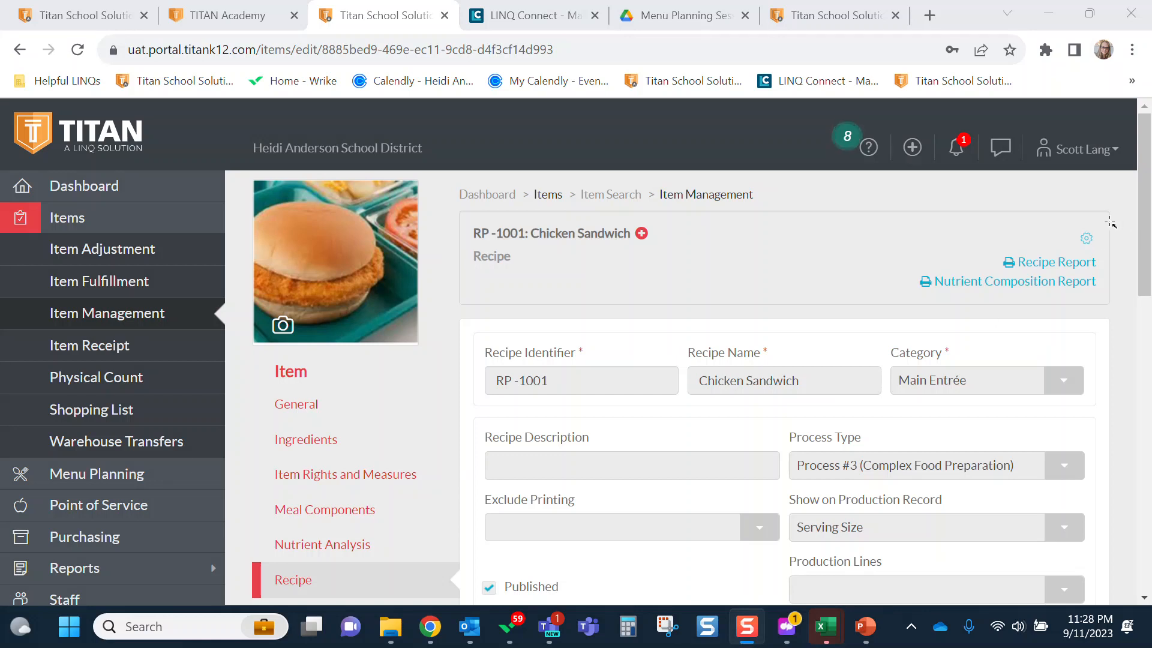
Download the completed recipe report, open its PDF, and examine the servings, allergens, picklist and ingredients.
left_click_drag(964, 229, 963, 168)
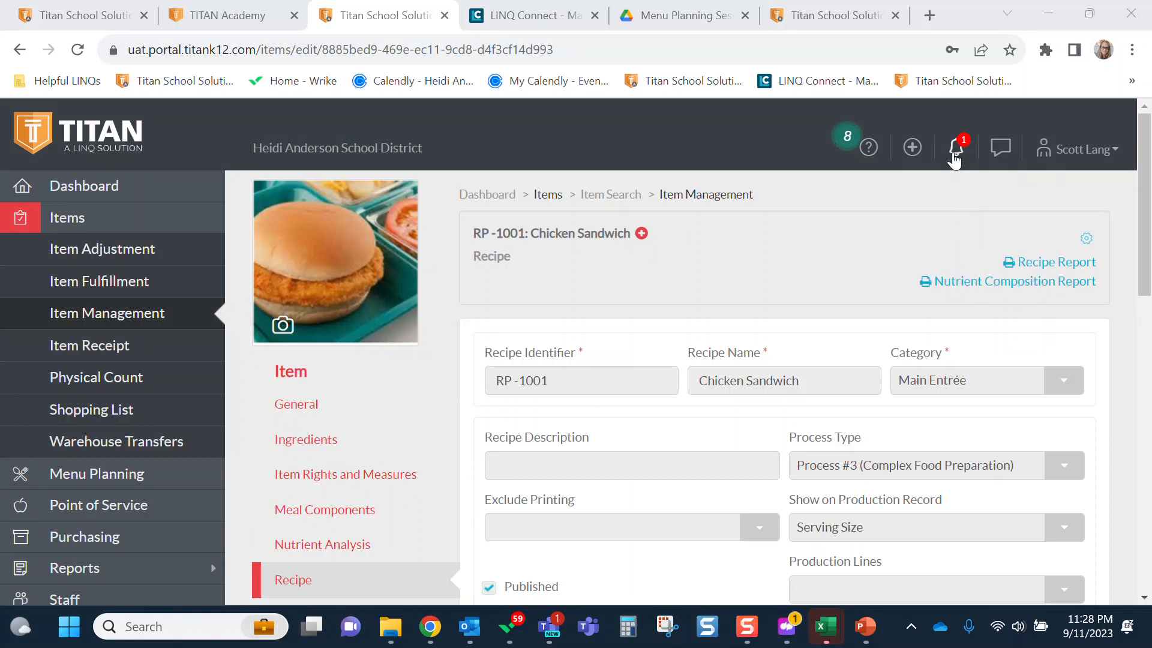
left_click(955, 153)
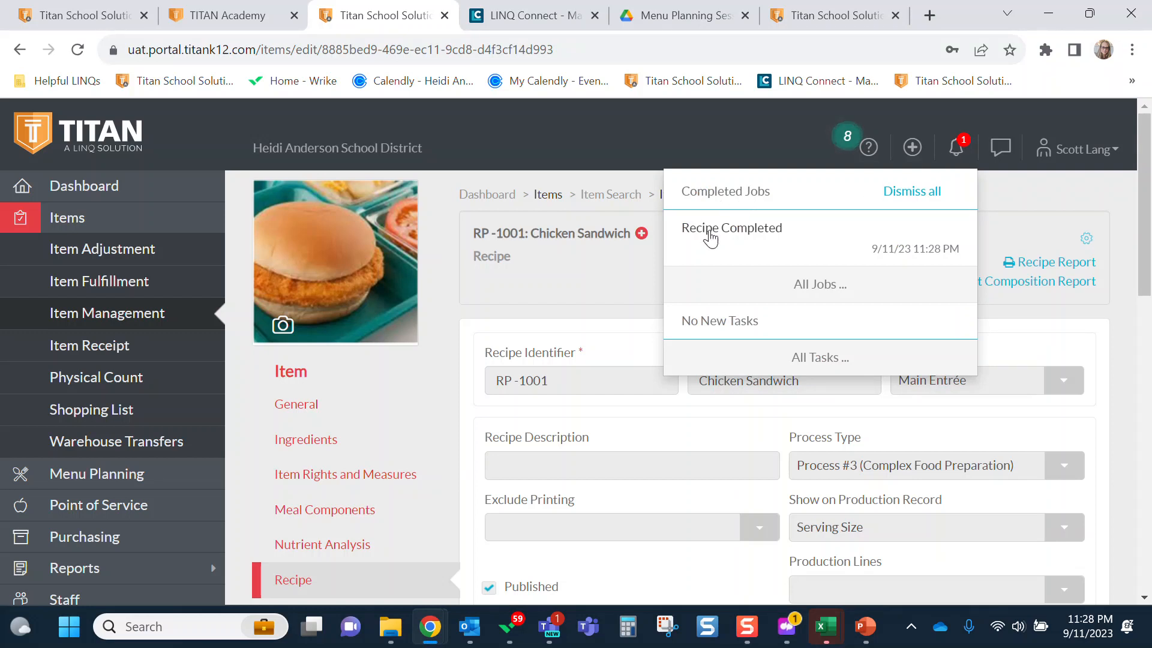
left_click(749, 239)
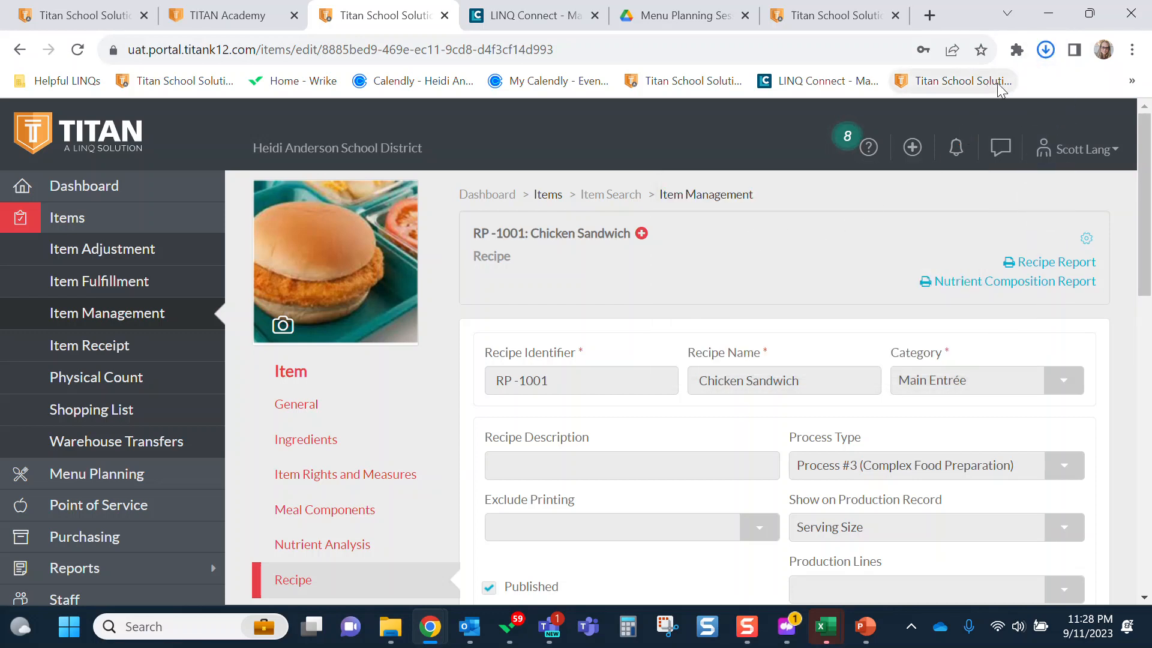
left_click(1048, 49)
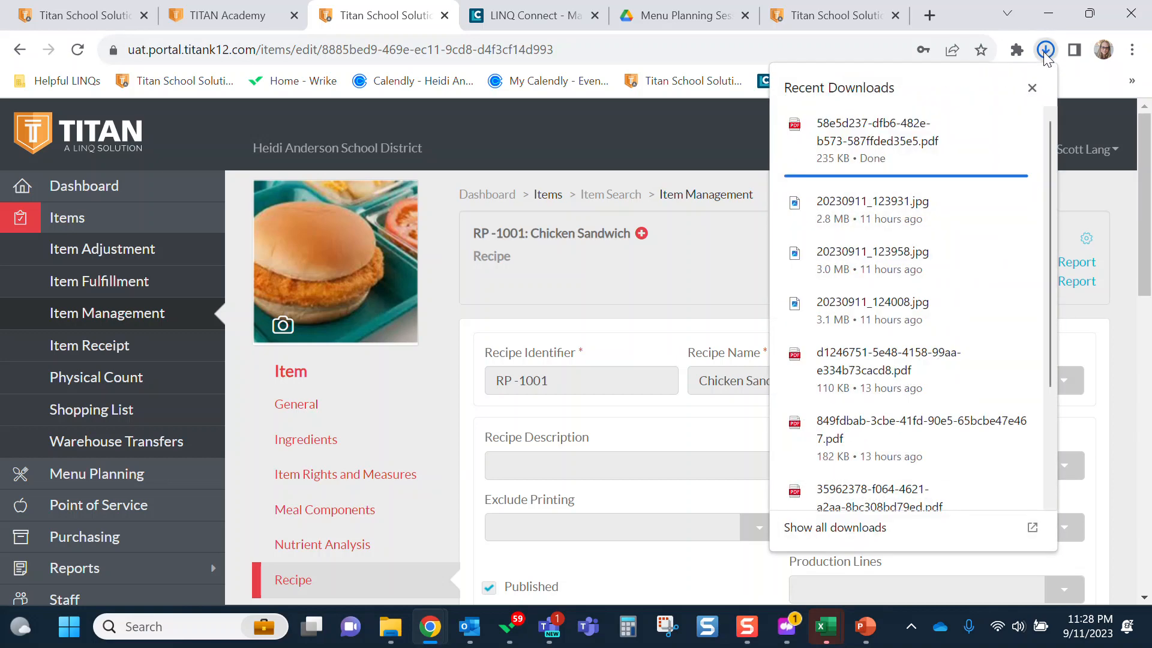
left_click(927, 142)
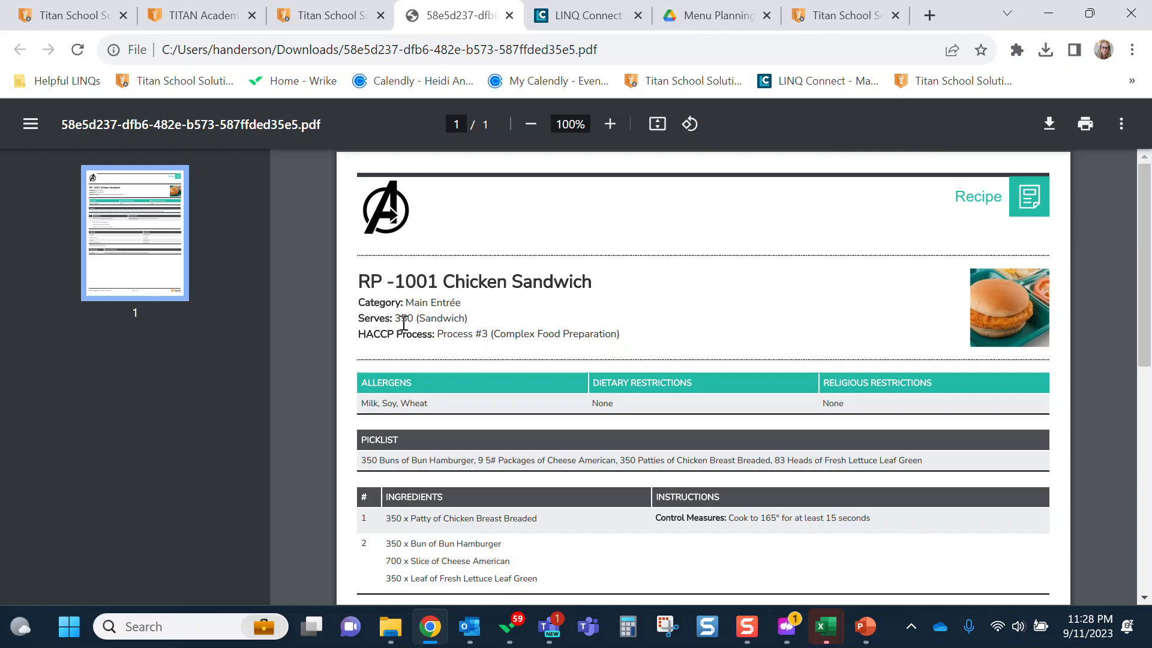
left_click_drag(396, 317, 414, 318)
left_click_drag(360, 382, 432, 384)
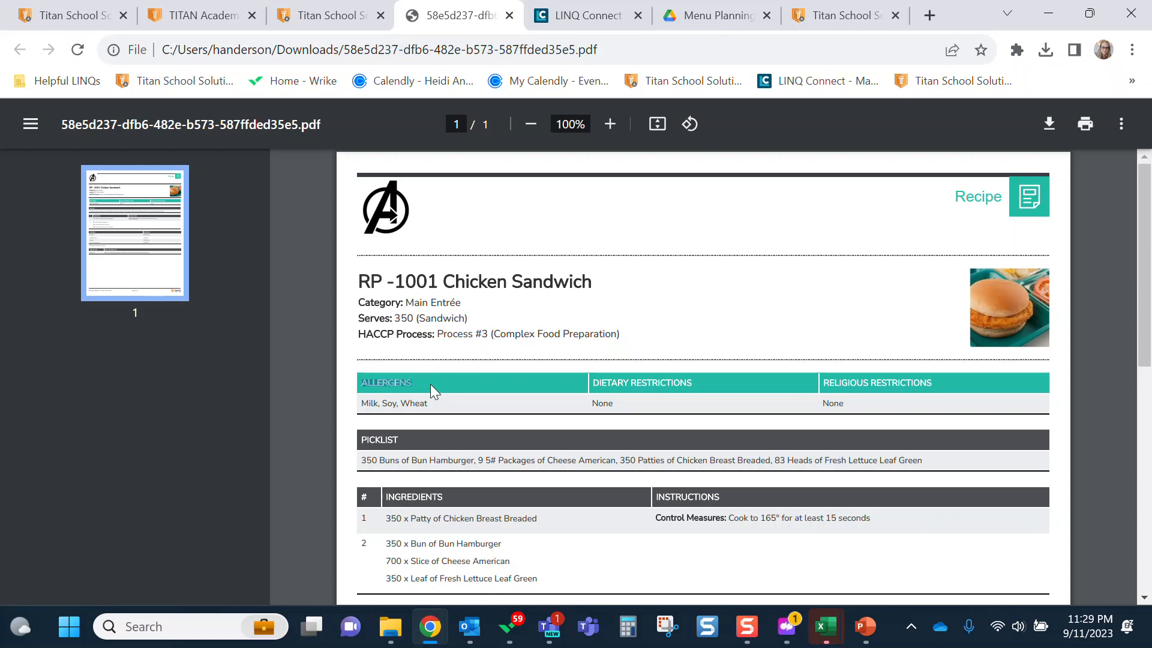
scroll(430, 384, "down", 1)
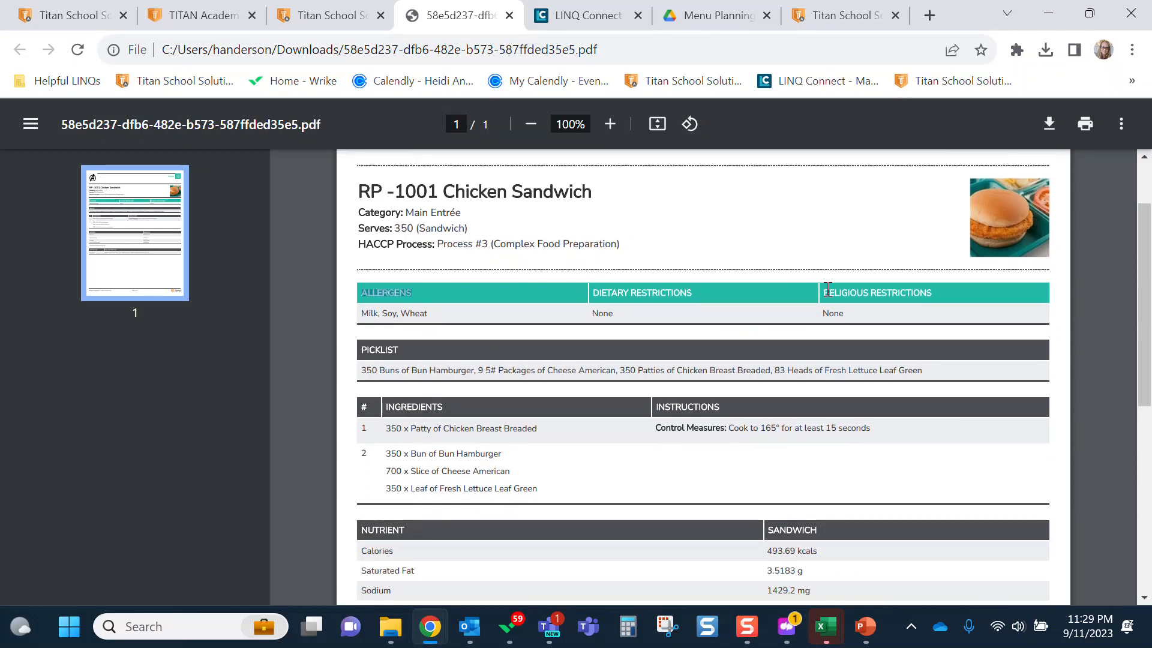
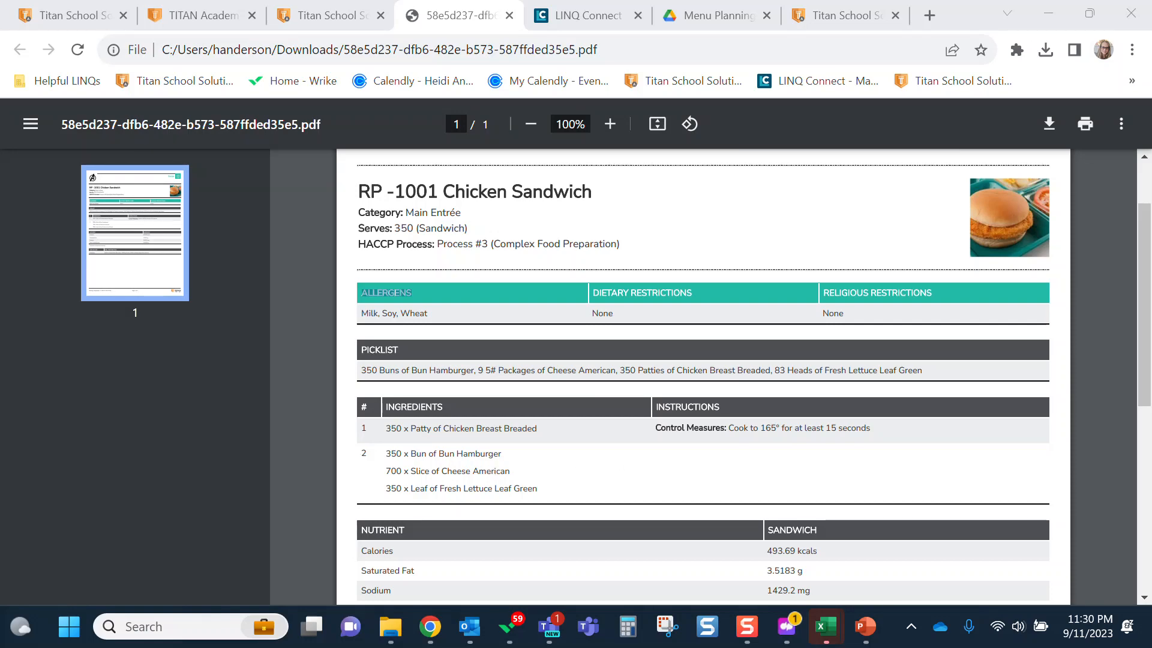
Examine the nutrients and meal contribution in the recipe report PDF and return to the September 11 production record.
scroll(558, 513, "down", 5)
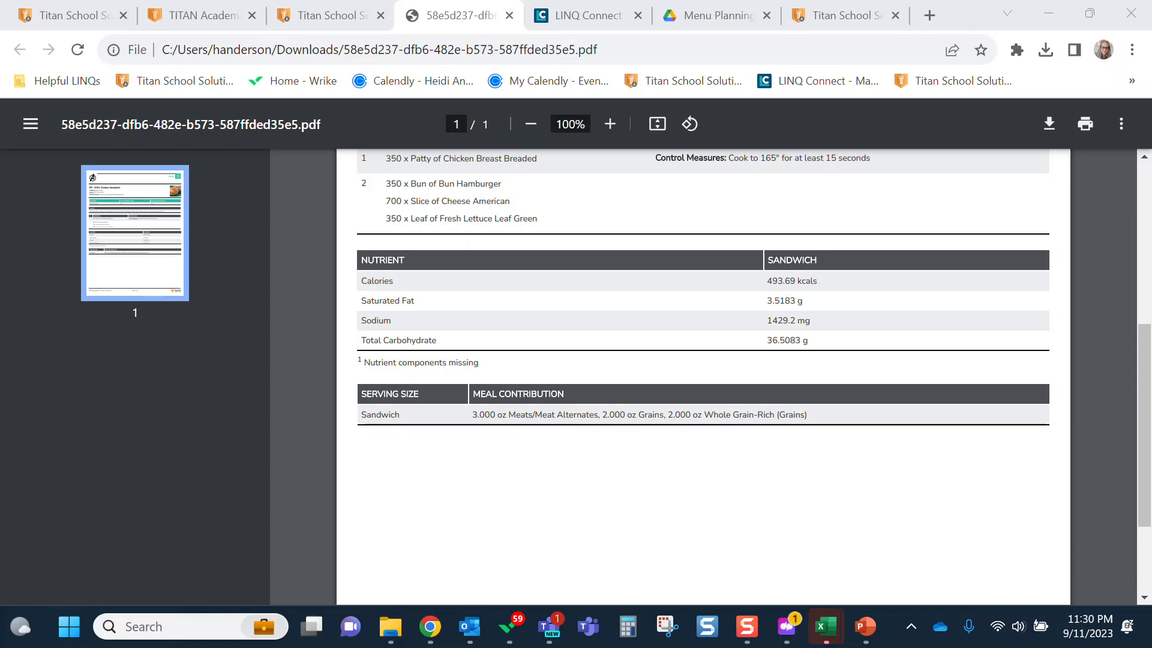
key("ctrl+w")
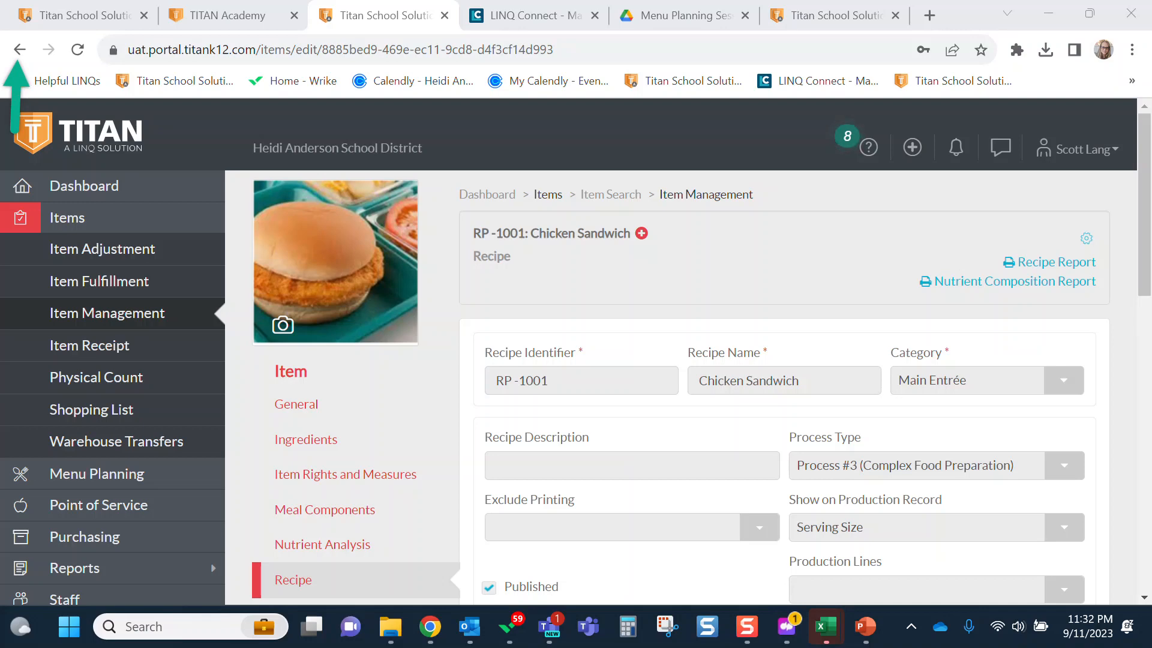
left_click(20, 49)
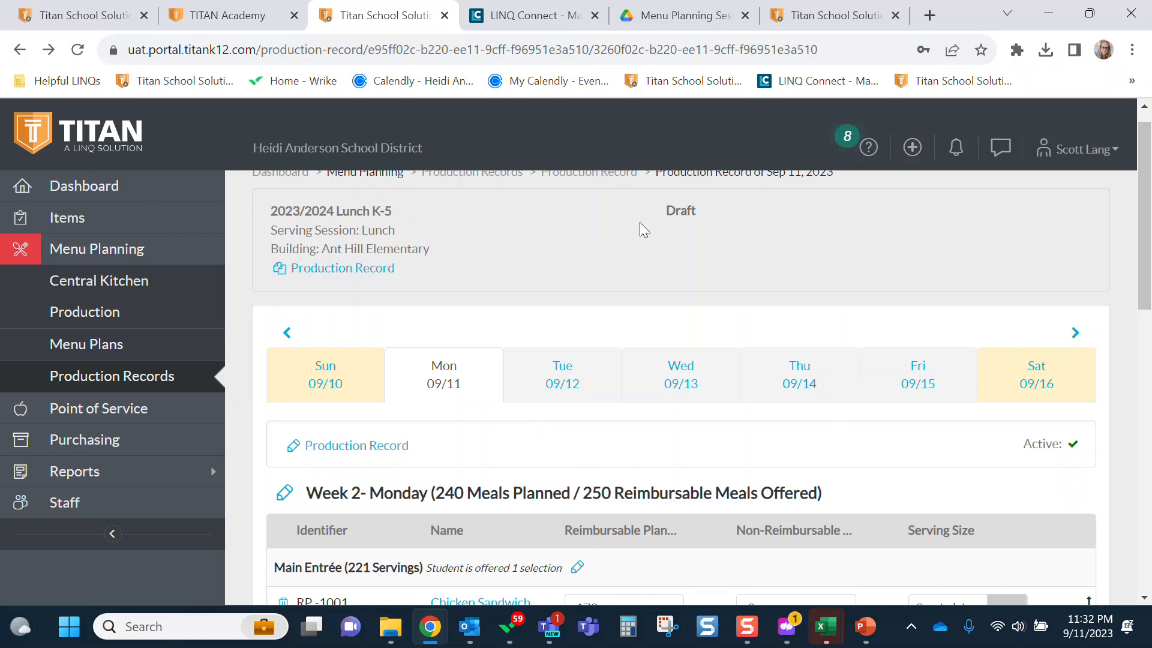
Set the reimbursable planned servings to 200 for the Chicken Sandwich and 50 for the PB&J Bundle Pack.
scroll(537, 506, "down", 3)
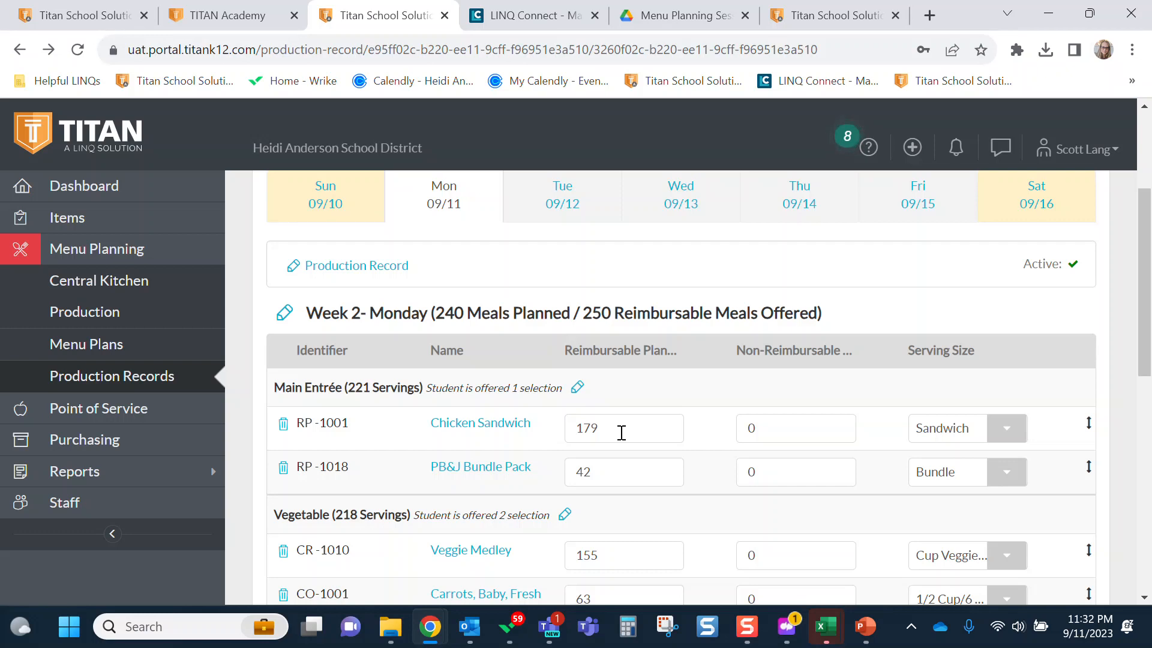
double_click(622, 432)
type("2")
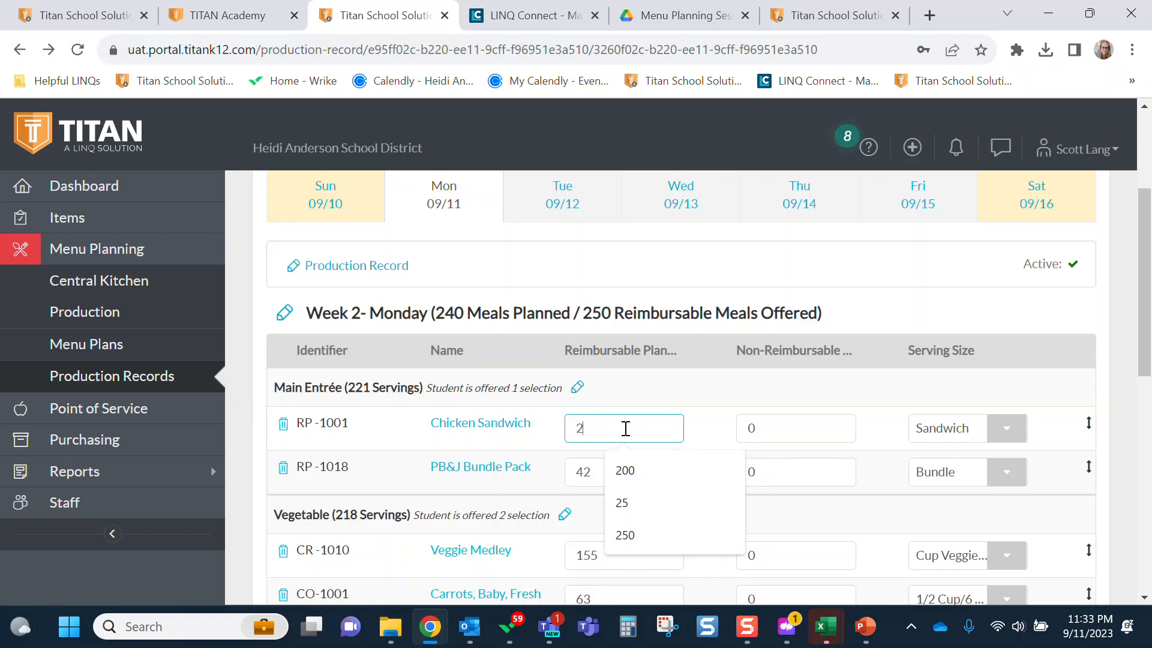
type("00")
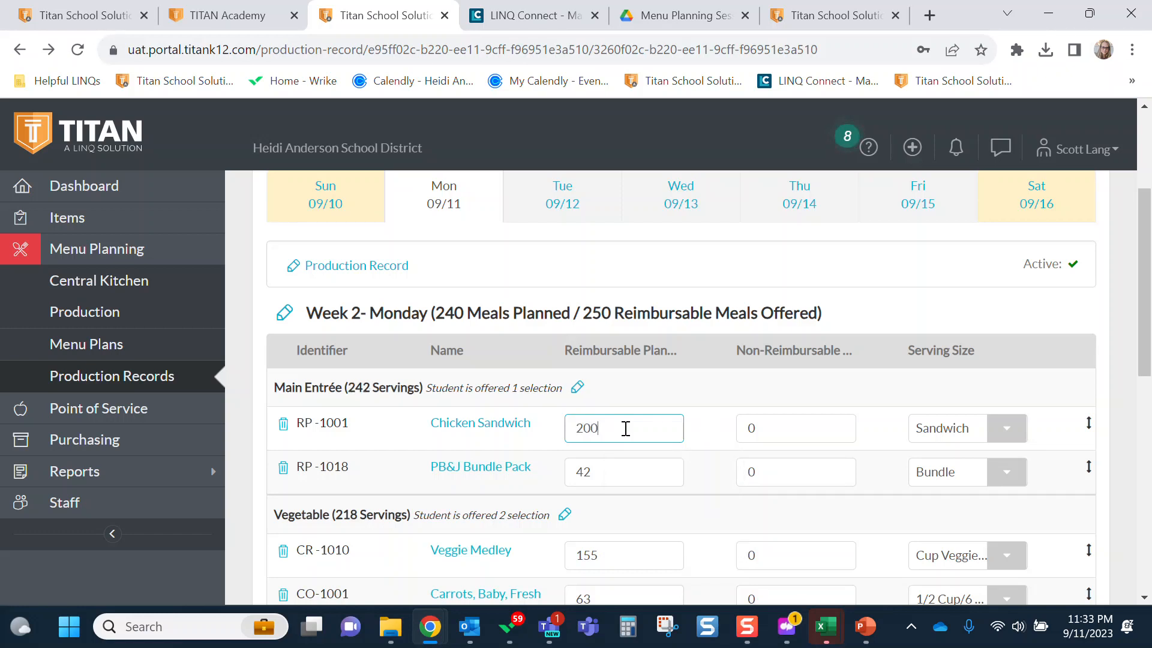
left_click(779, 428)
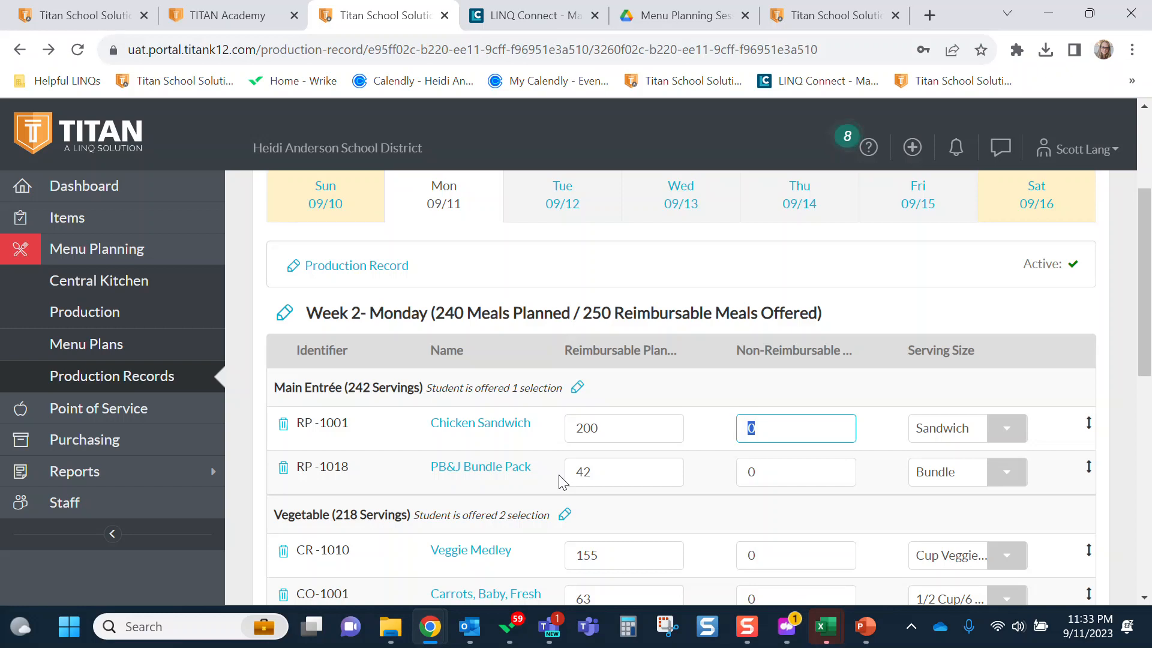
left_click(602, 475)
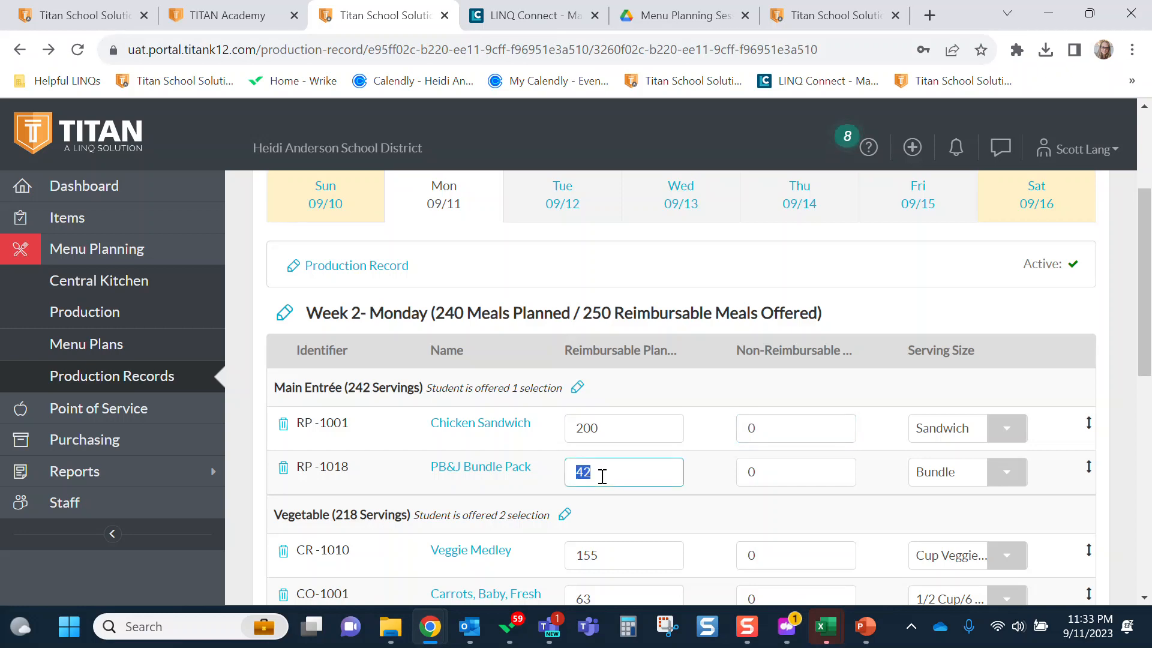
type("50")
Set the vegetables' reimbursable planned servings to 200 for Veggie Medley and 50 for Carrots, Baby, Fresh.
scroll(602, 476, "down", 1)
left_click(624, 468)
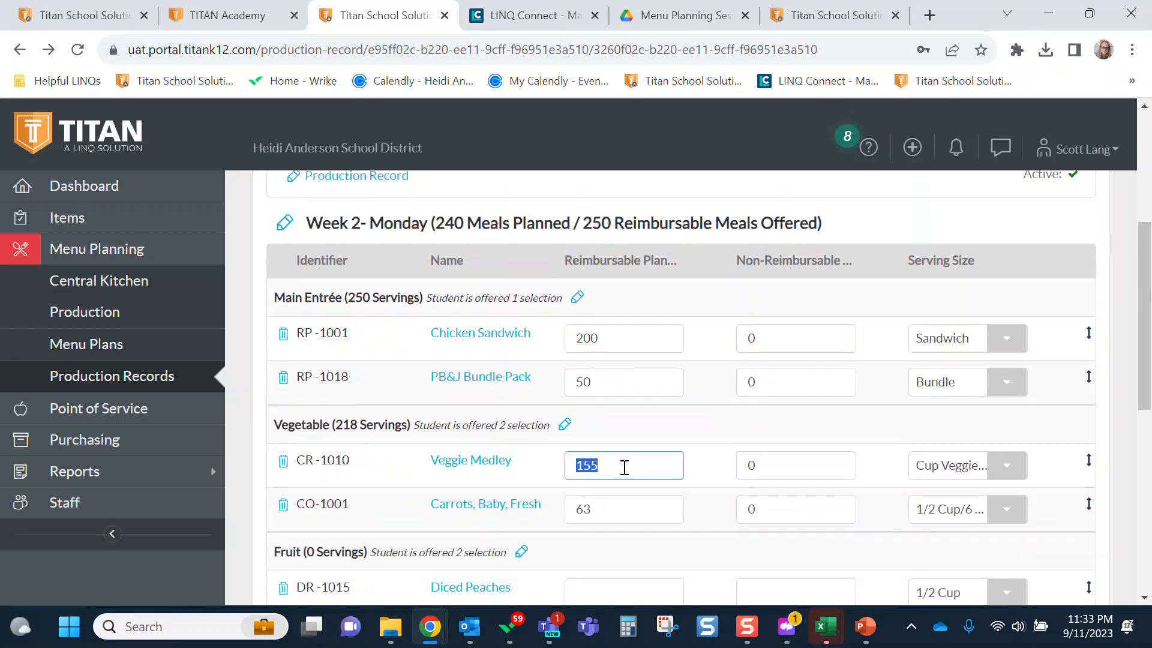
type("200")
left_click(611, 515)
type("50")
Set the reimbursable planned servings of Diced Peaches in the fruit section to 225.
scroll(611, 513, "down", 3)
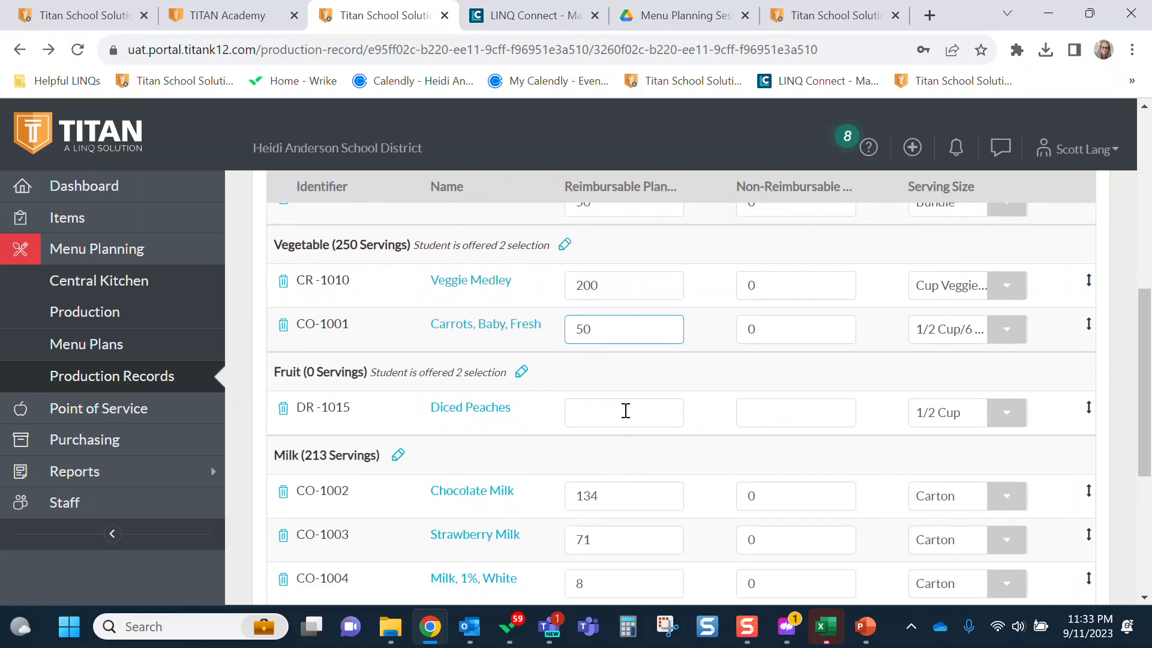
left_click(625, 414)
type("225")
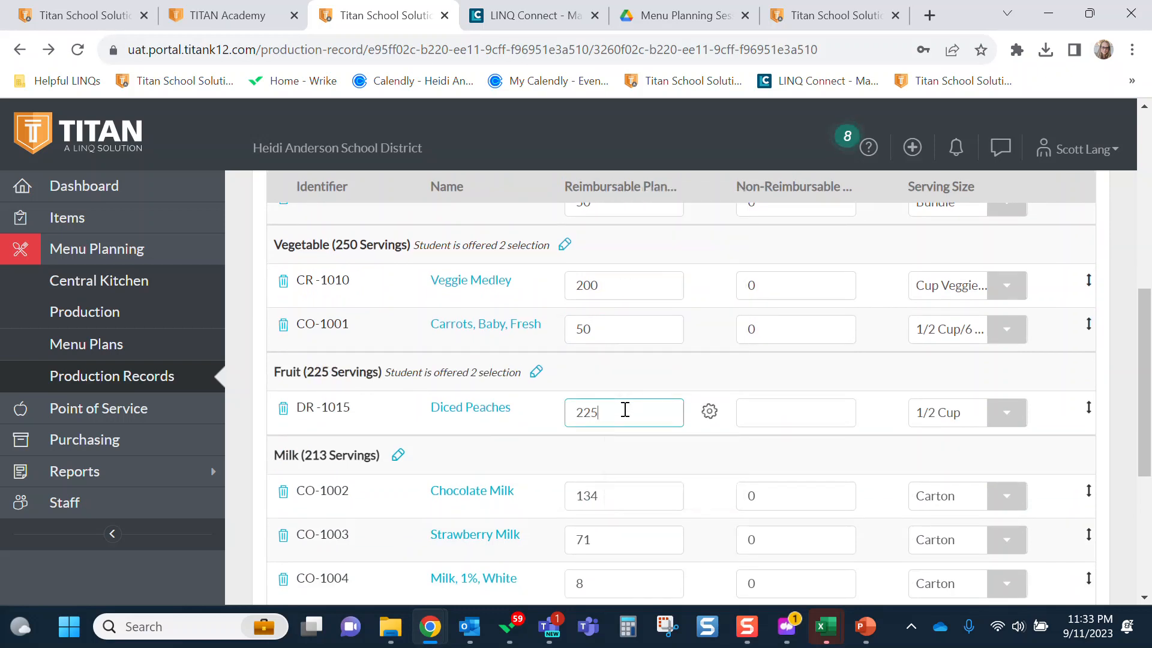
Set the milk section's reimbursable planned servings to 120 for Chocolate Milk, 75 for Strawberry Milk and 25 for Milk, 1%, White.
scroll(625, 410, "down", 2)
left_click(625, 410)
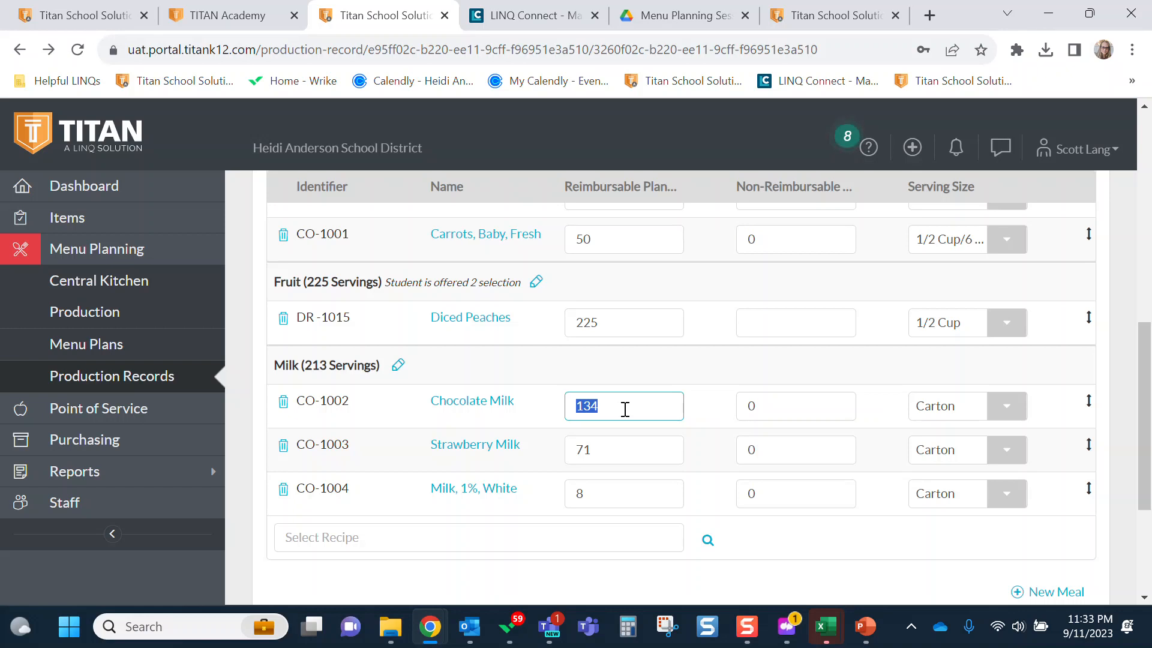
type("1")
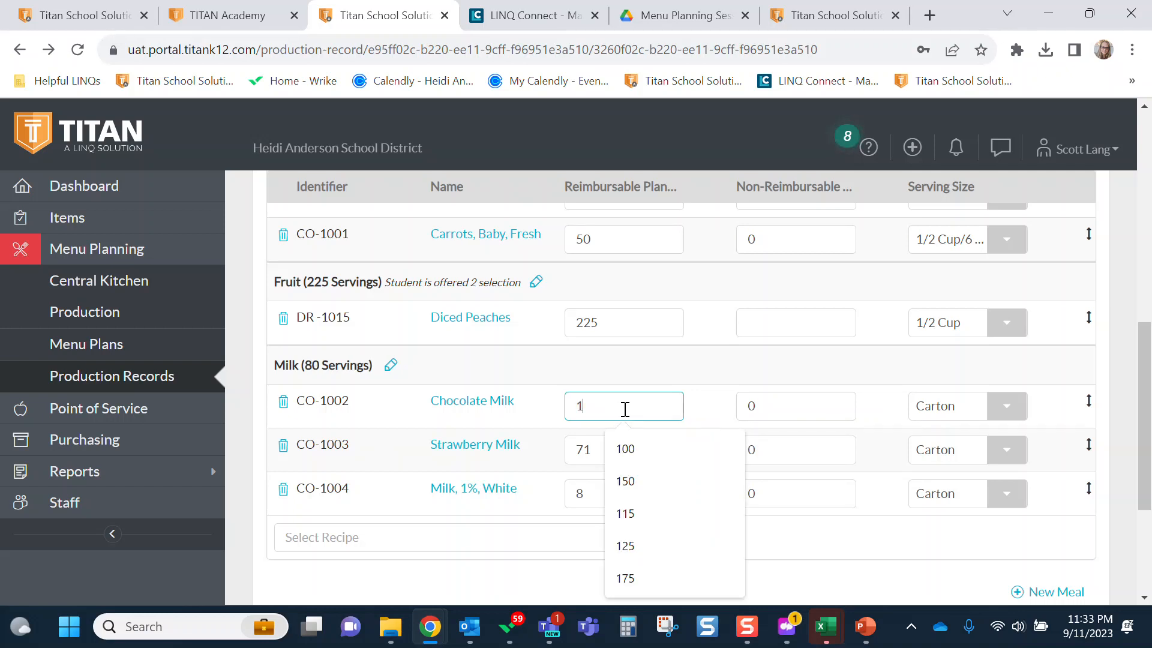
type("20")
left_click(615, 445)
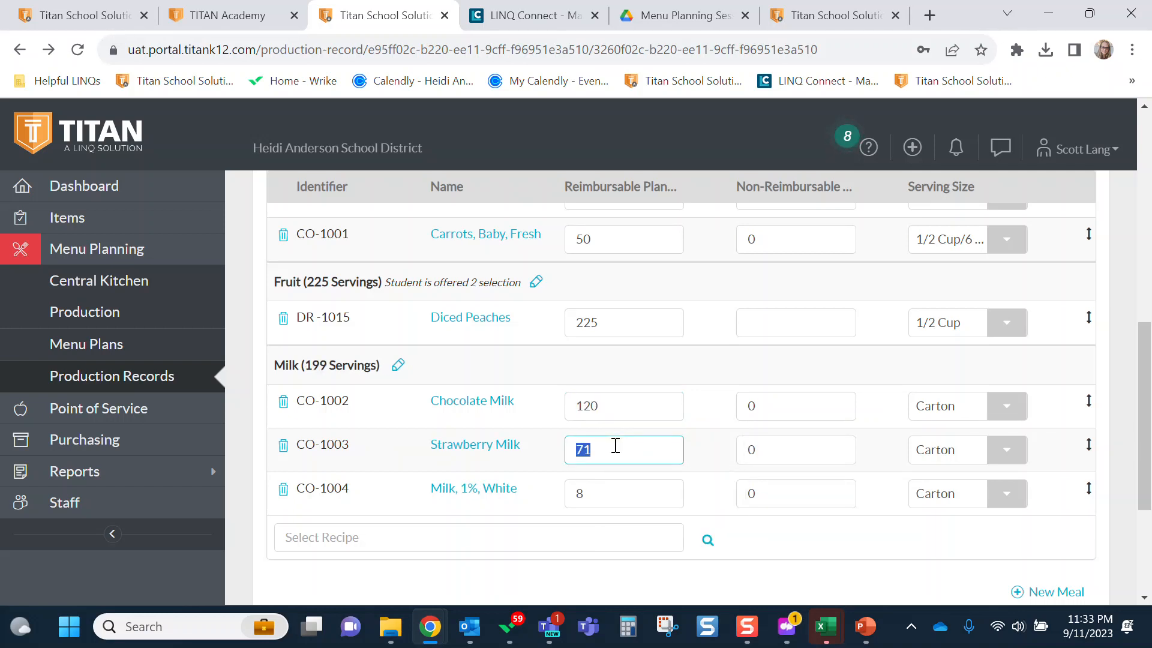
type("75")
key("Tab")
key("Tab")
key("Tab")
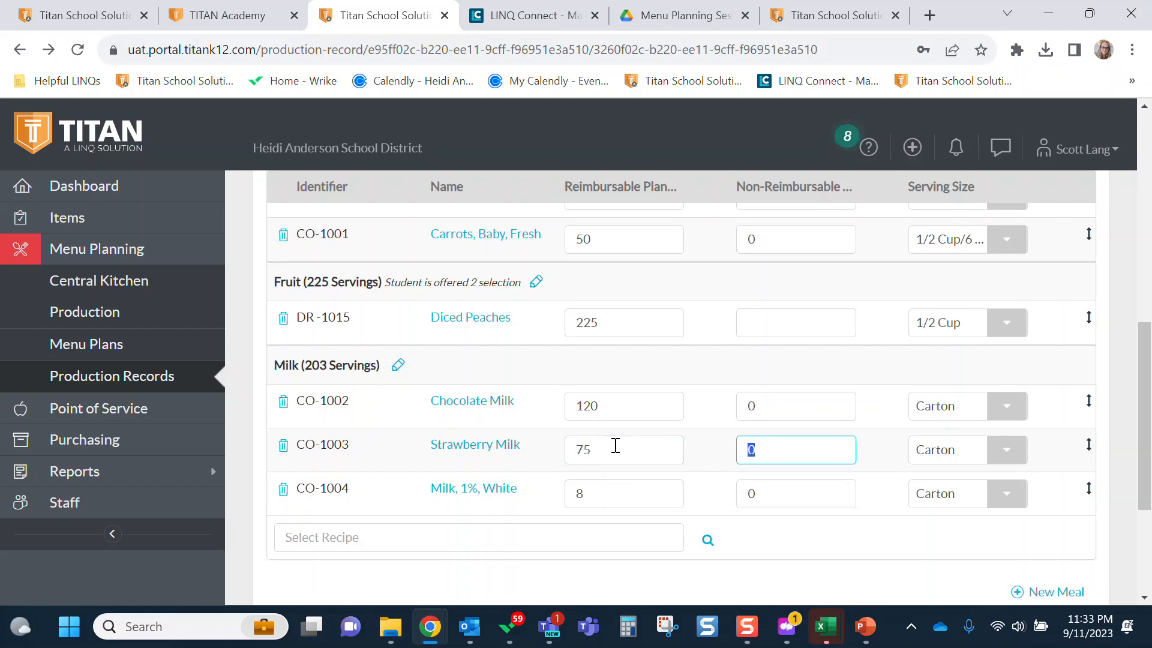
type("25")
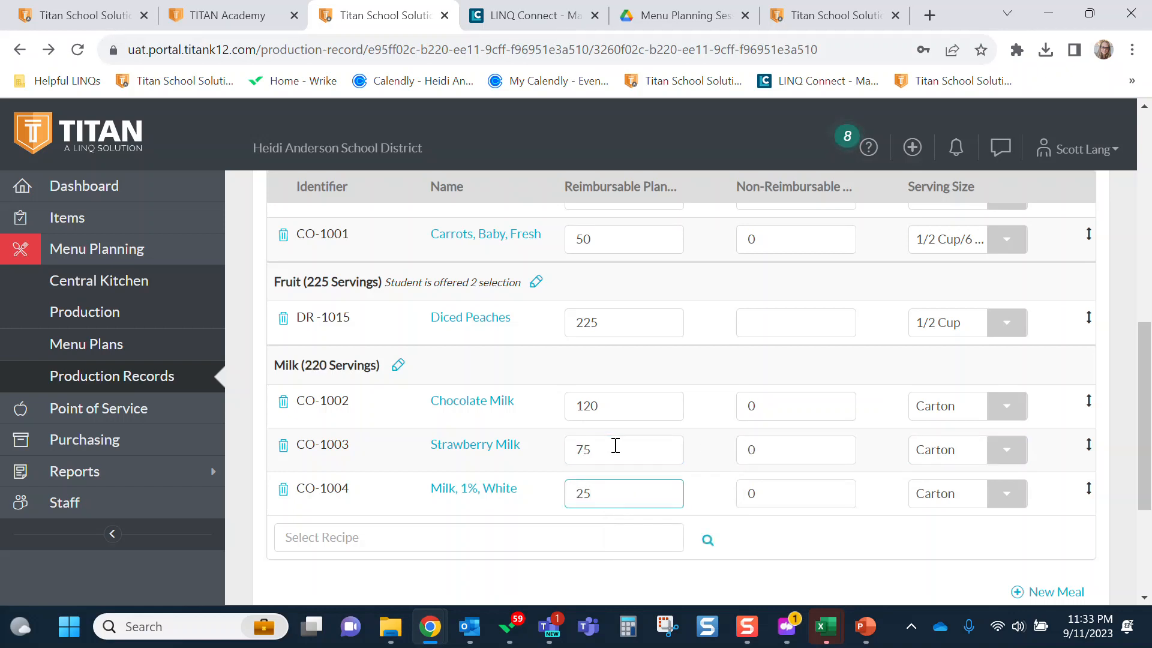
Add and save a note reading "Test note" on the production record.
scroll(616, 445, "down", 3)
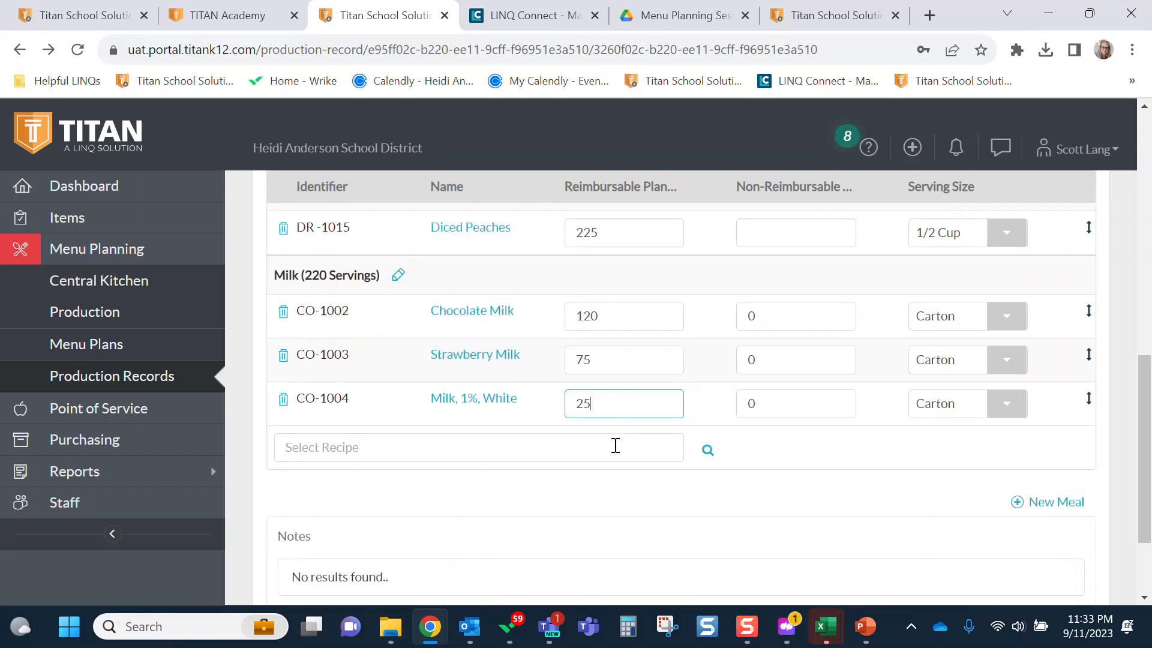
scroll(615, 445, "down", 2)
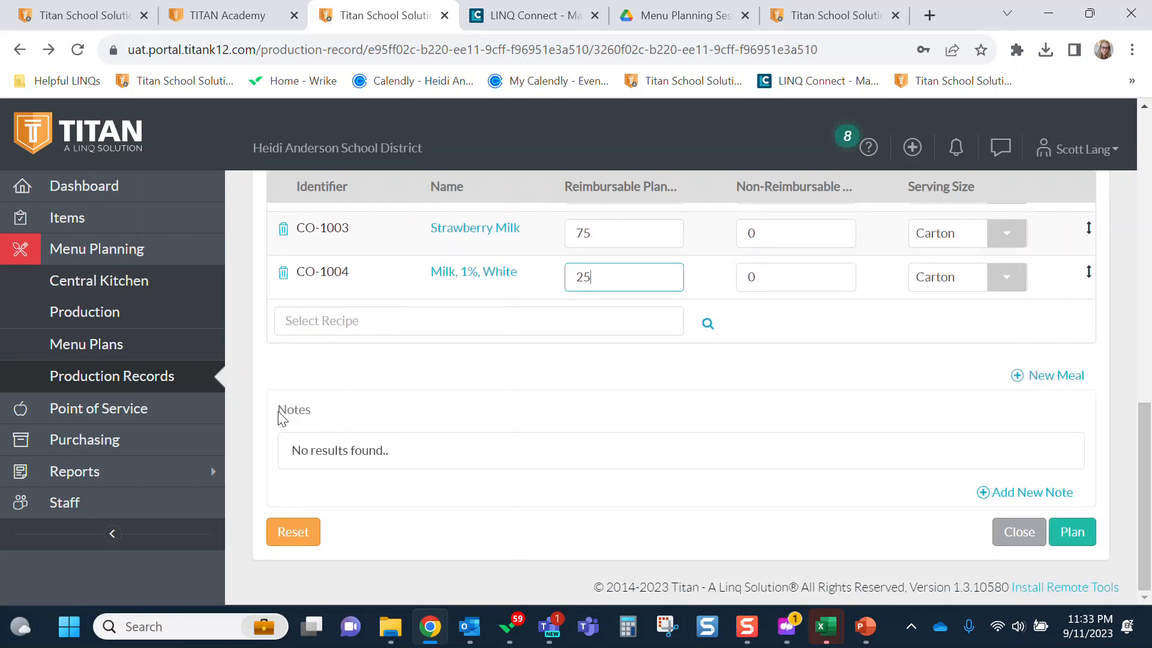
double_click(303, 412)
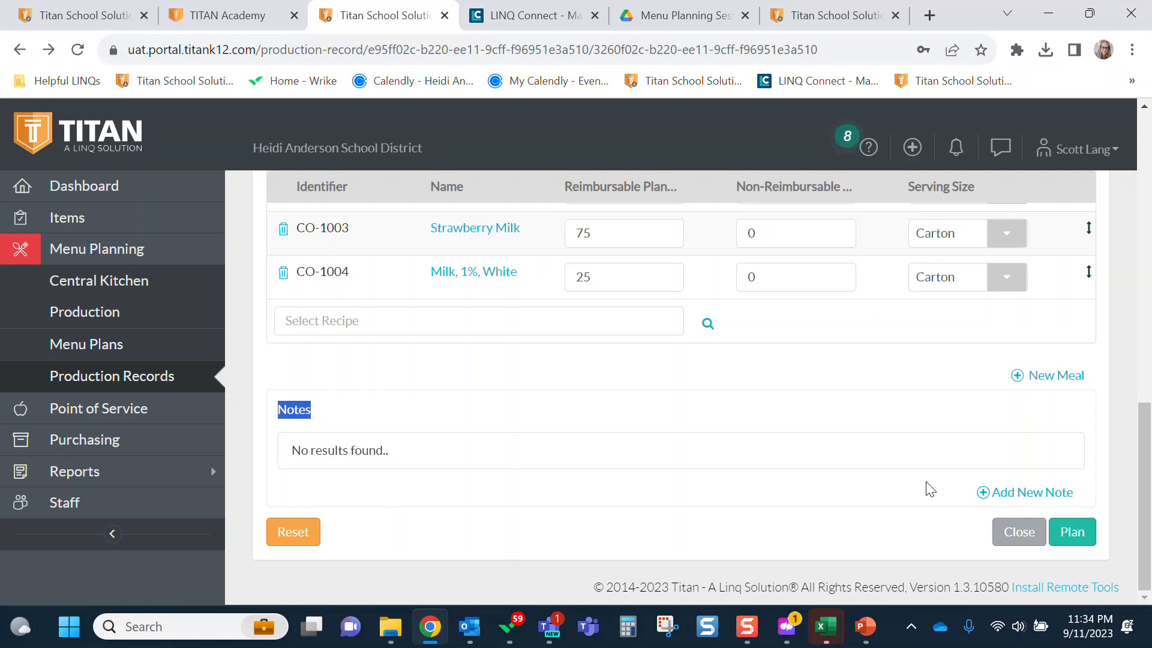
left_click(1043, 504)
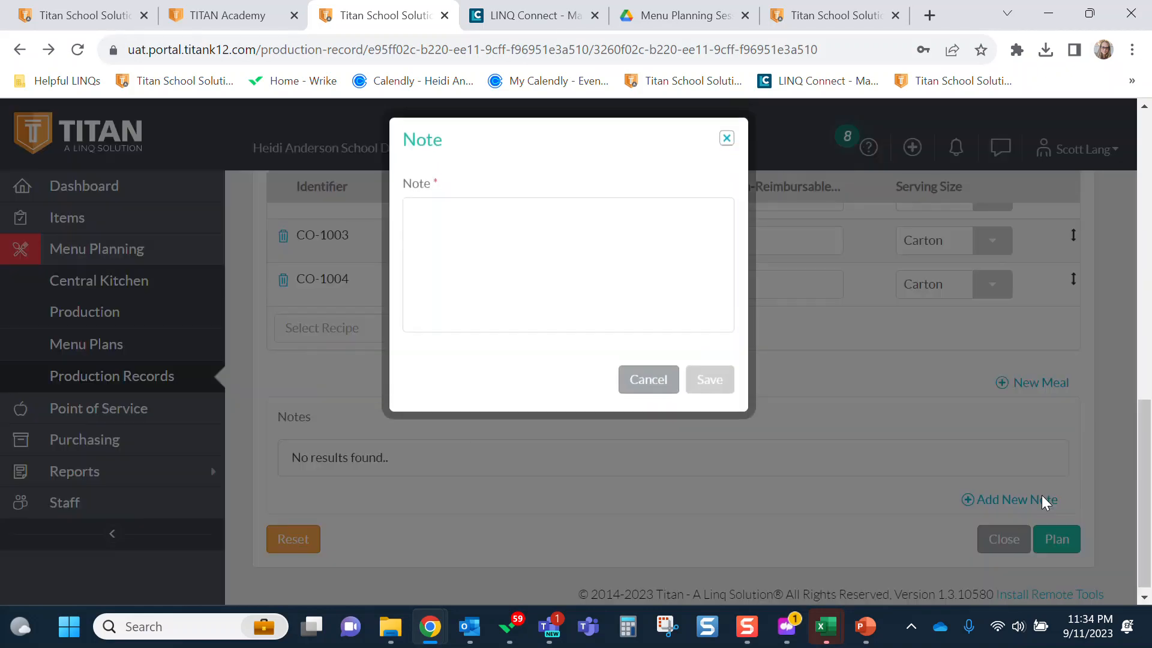
left_click(564, 231)
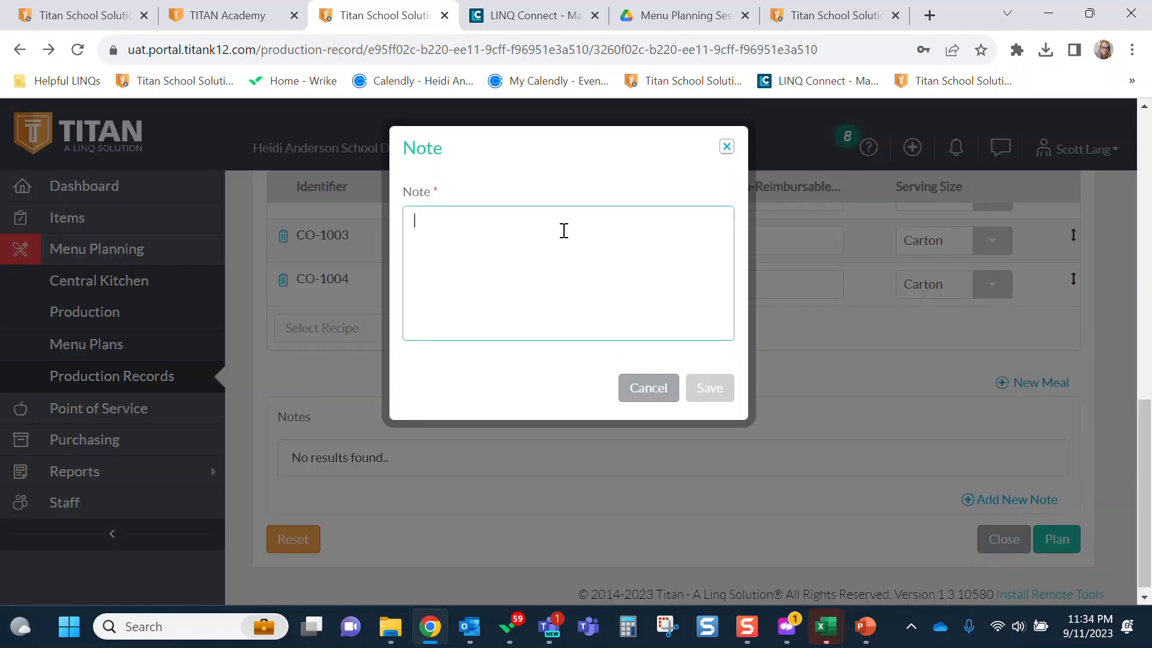
type("Test note")
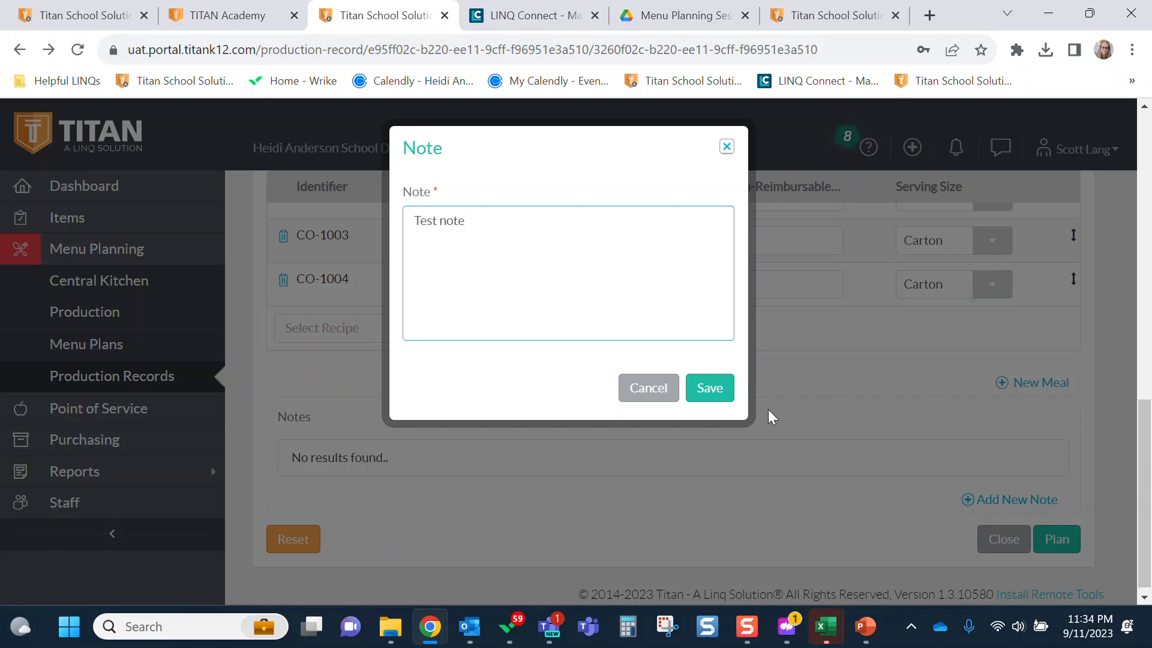
left_click(725, 390)
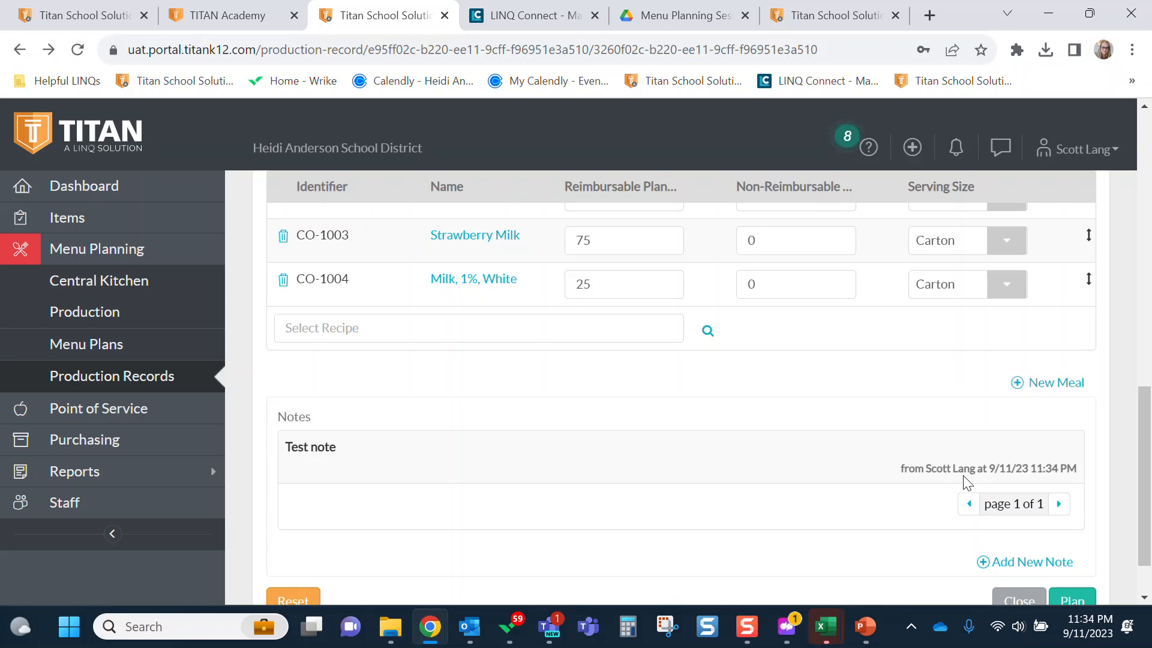
Plan the production record and examine its prepared quantities, serving columns and status.
scroll(805, 478, "up", 5)
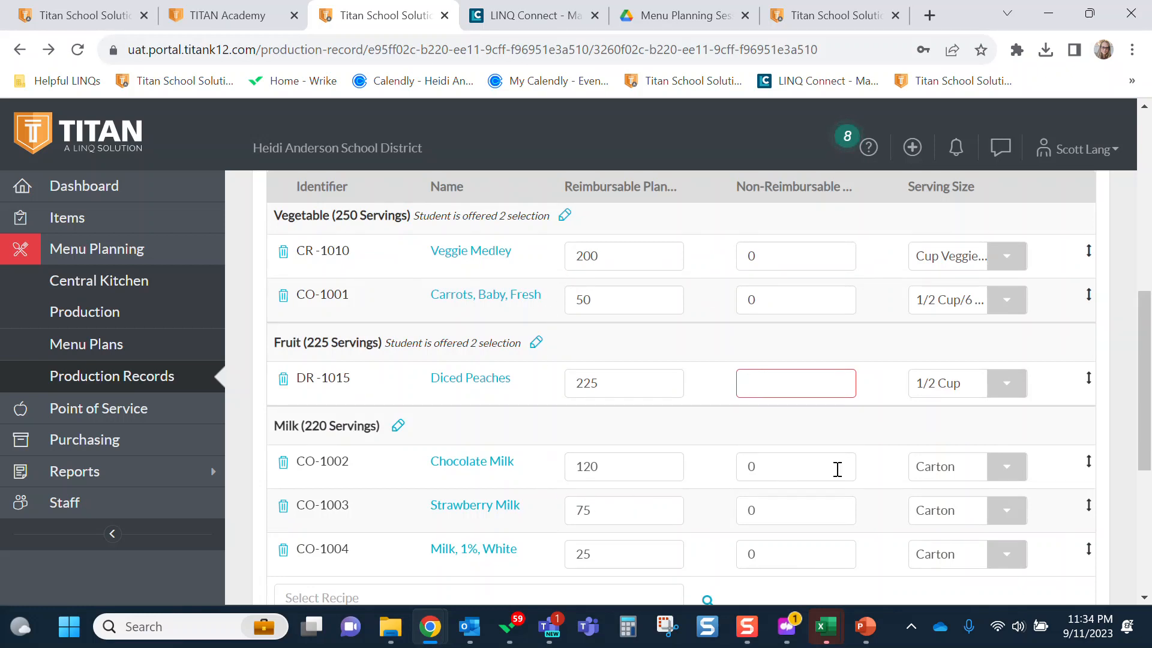
scroll(931, 478, "down", 6)
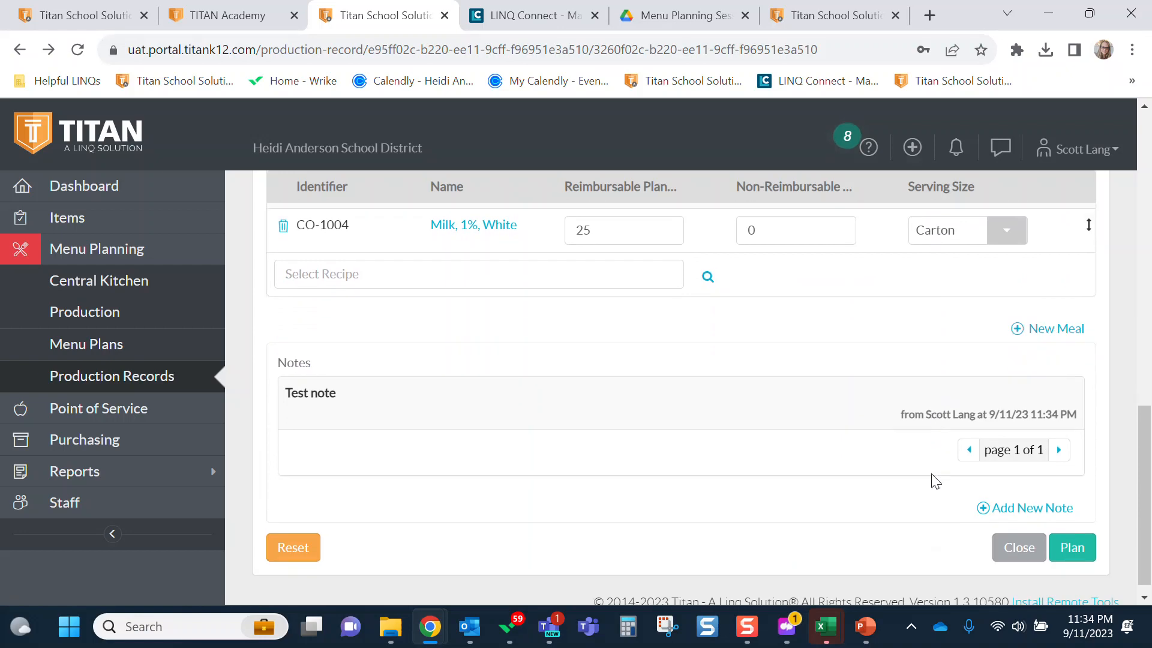
left_click(1080, 534)
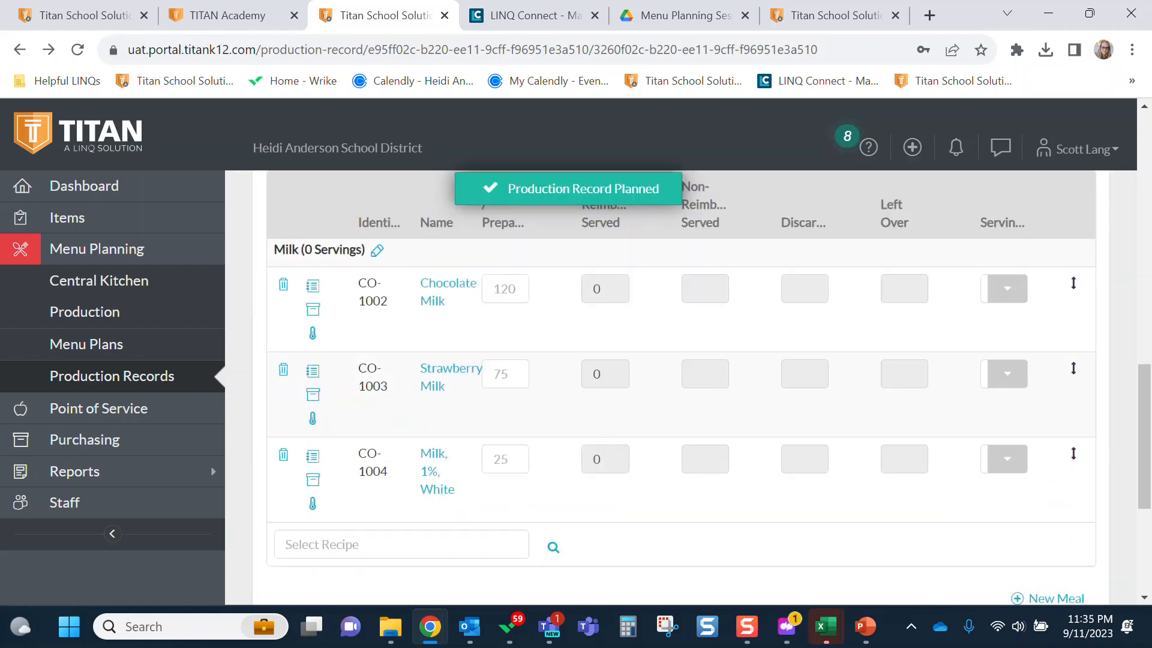
scroll(661, 342, "up", 10)
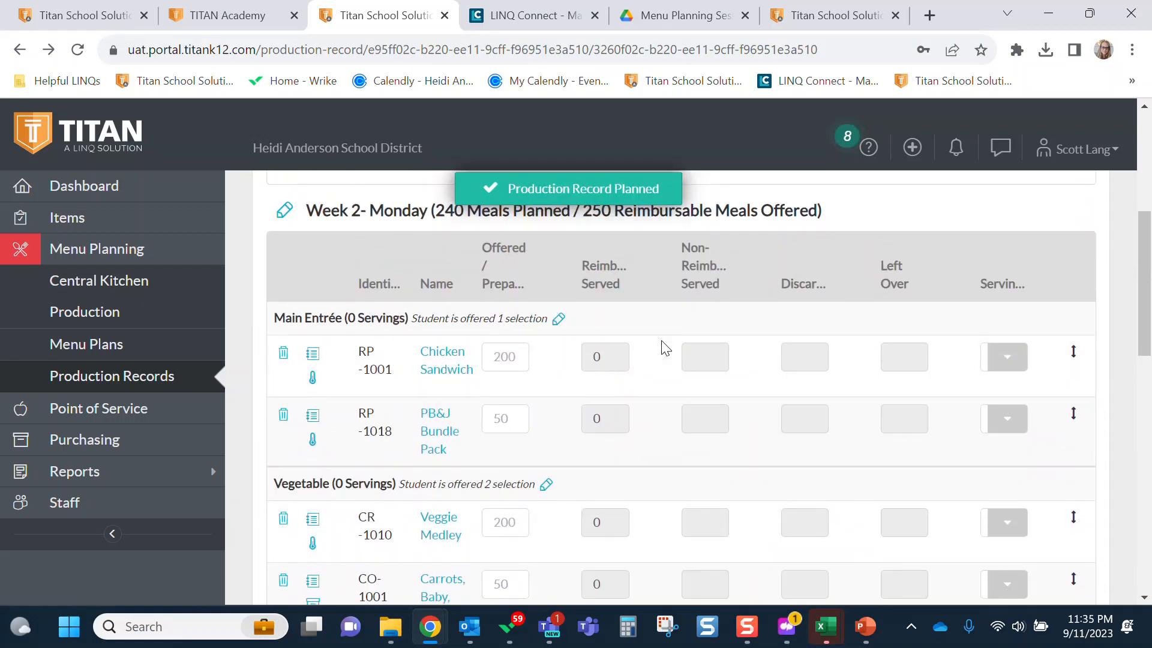
scroll(662, 345, "down", 3)
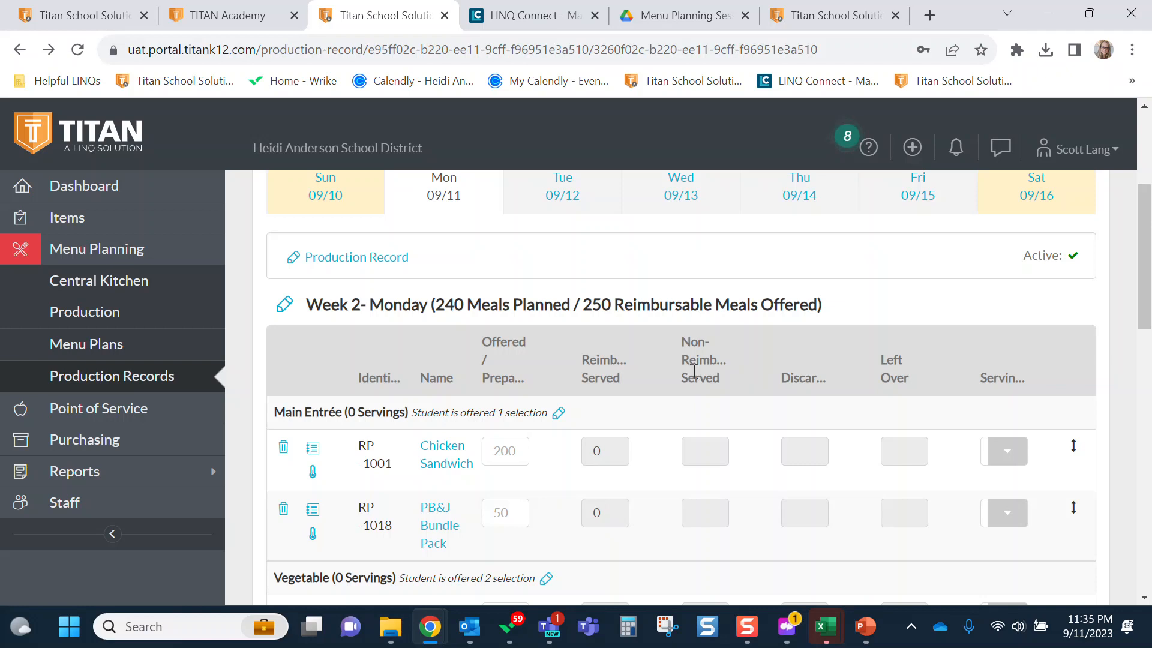
scroll(714, 438, "up", 5)
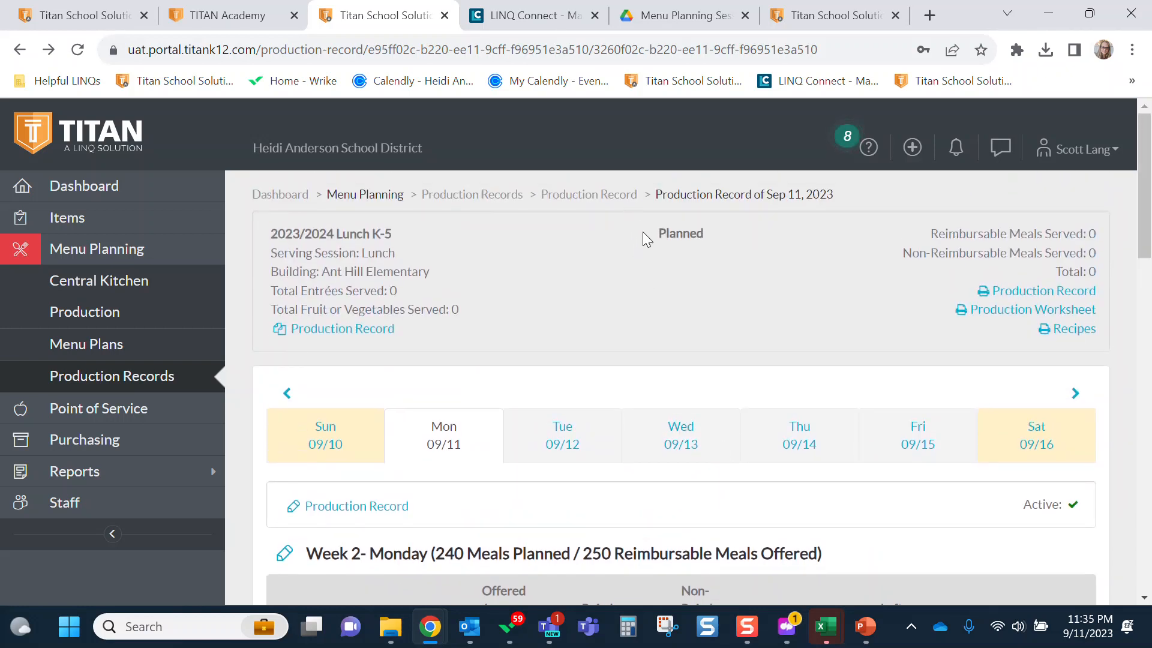
left_click_drag(650, 233, 708, 236)
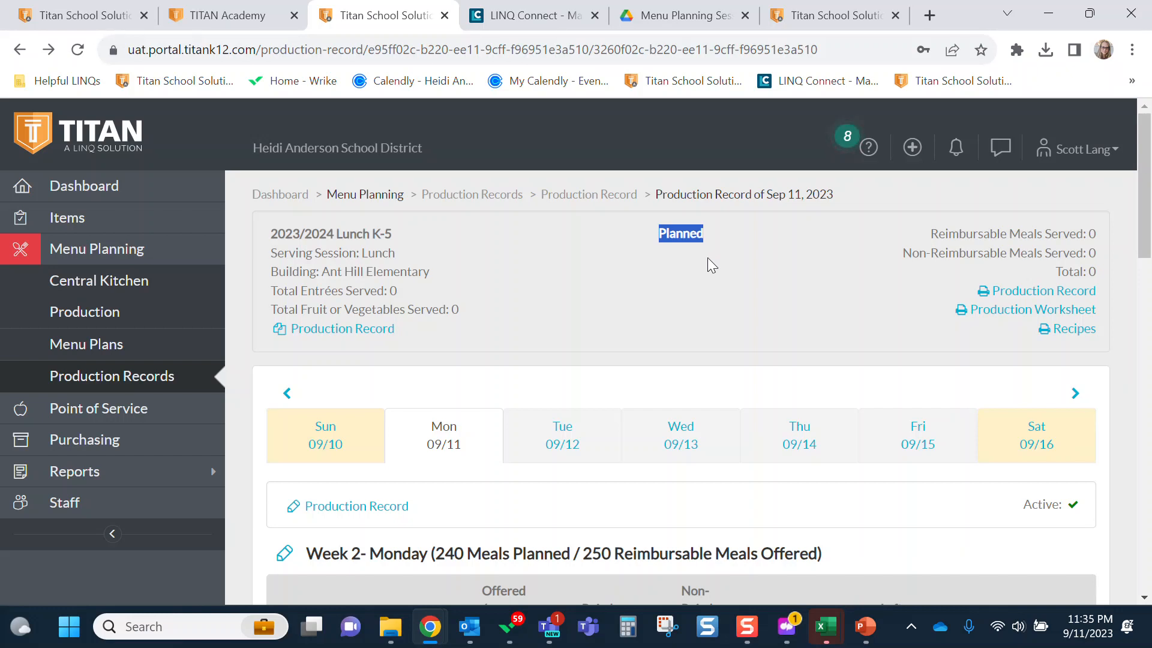
Open the Shopping List Data report from the Menu Planning reports.
left_click(86, 252)
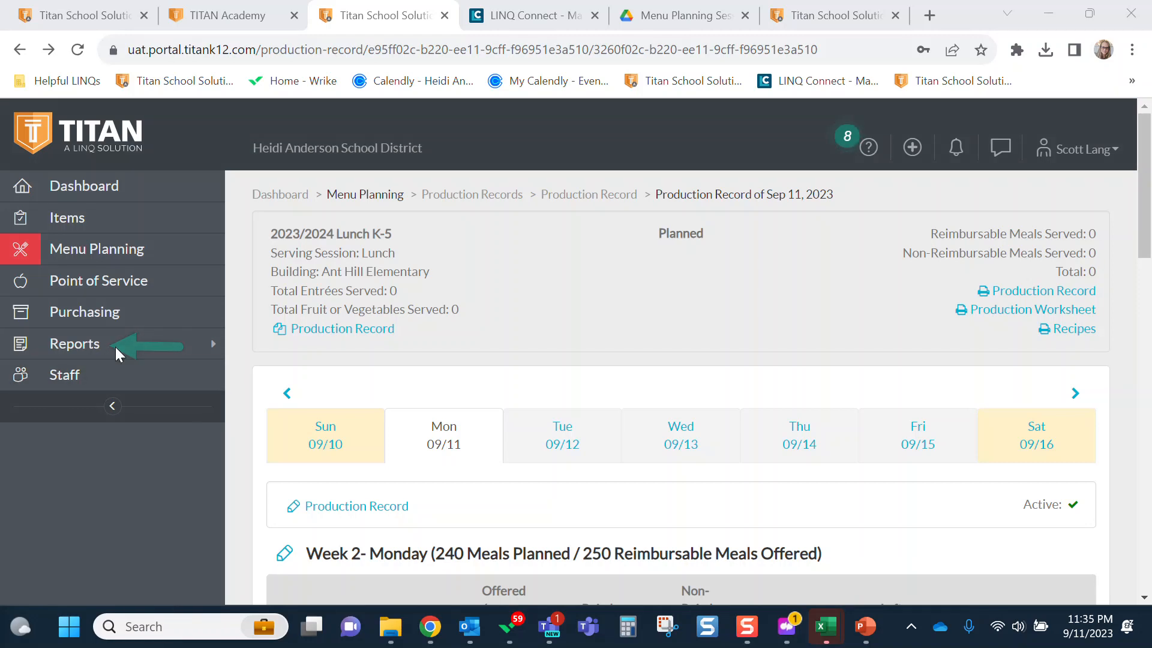
left_click(159, 348)
scroll(159, 349, "down", 2)
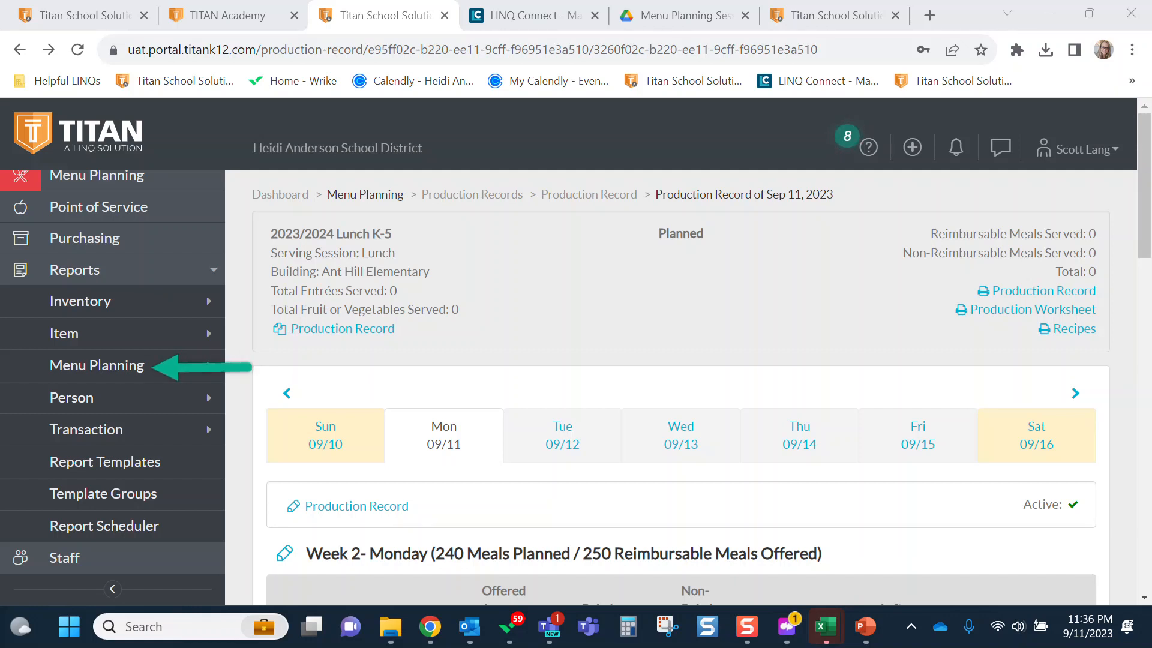
left_click(195, 373)
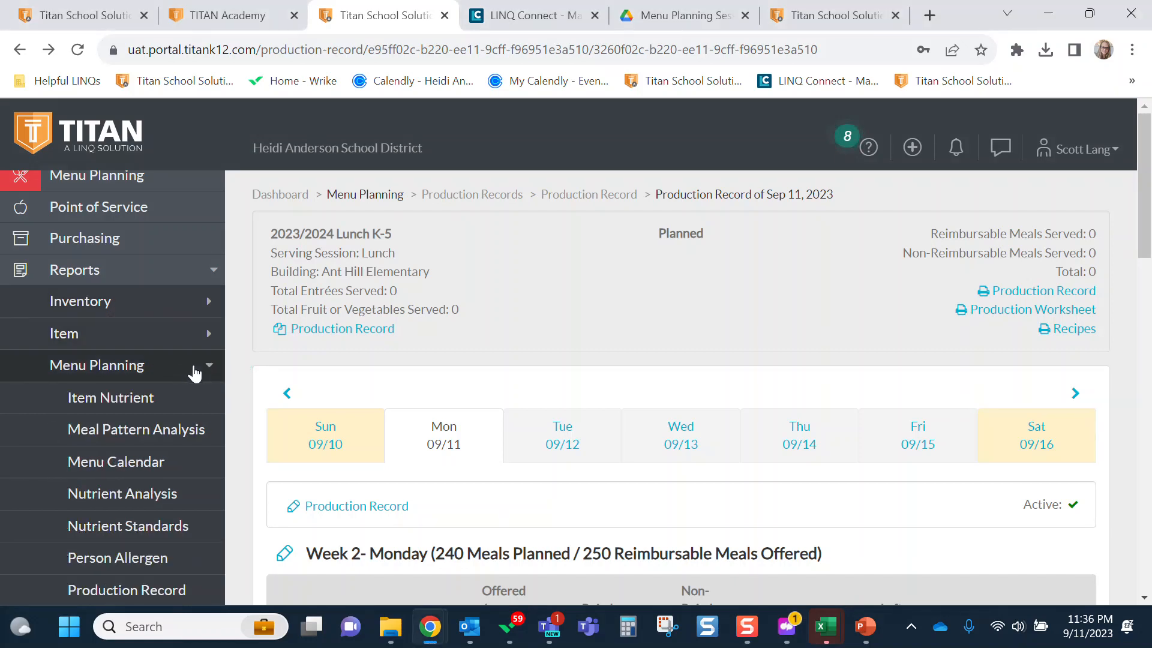
scroll(195, 373, "down", 6)
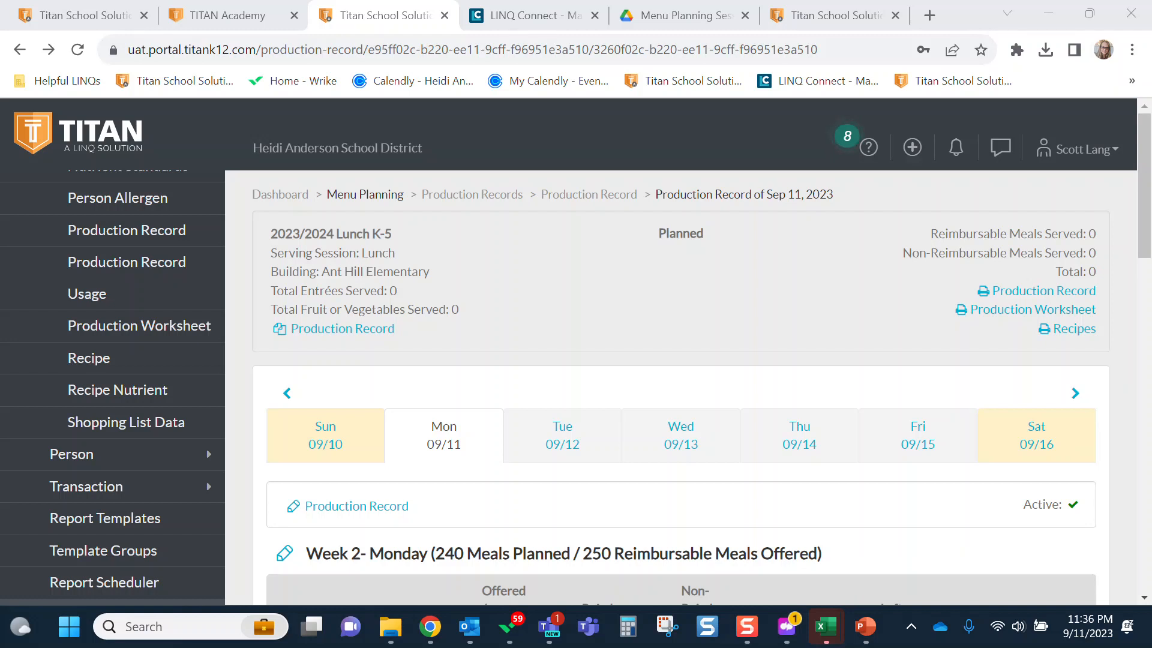
left_click(161, 427)
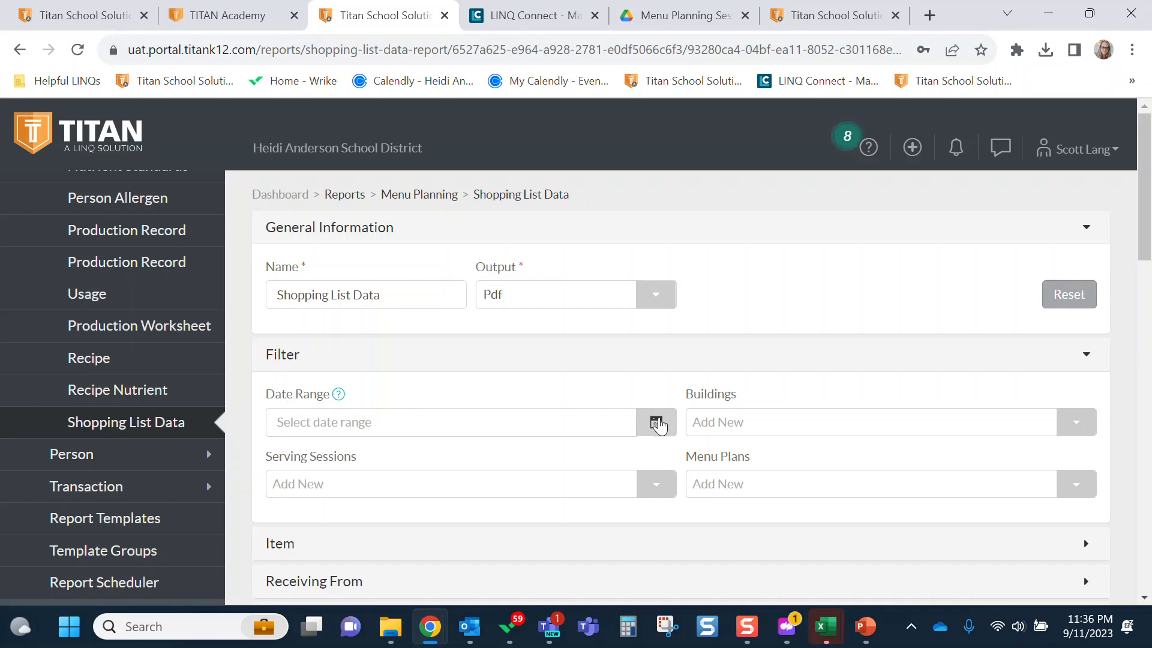
Set the Shopping List Data report's date range to September 11 through September 15, 2023.
left_click(663, 421)
scroll(660, 423, "down", 1)
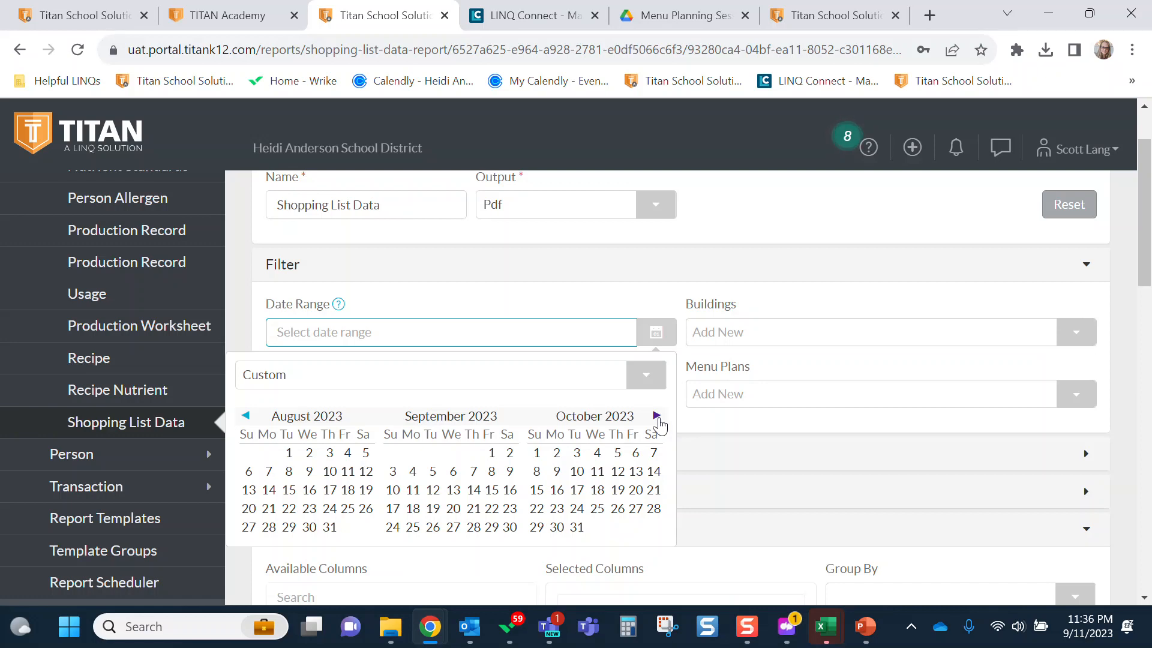
left_click(413, 491)
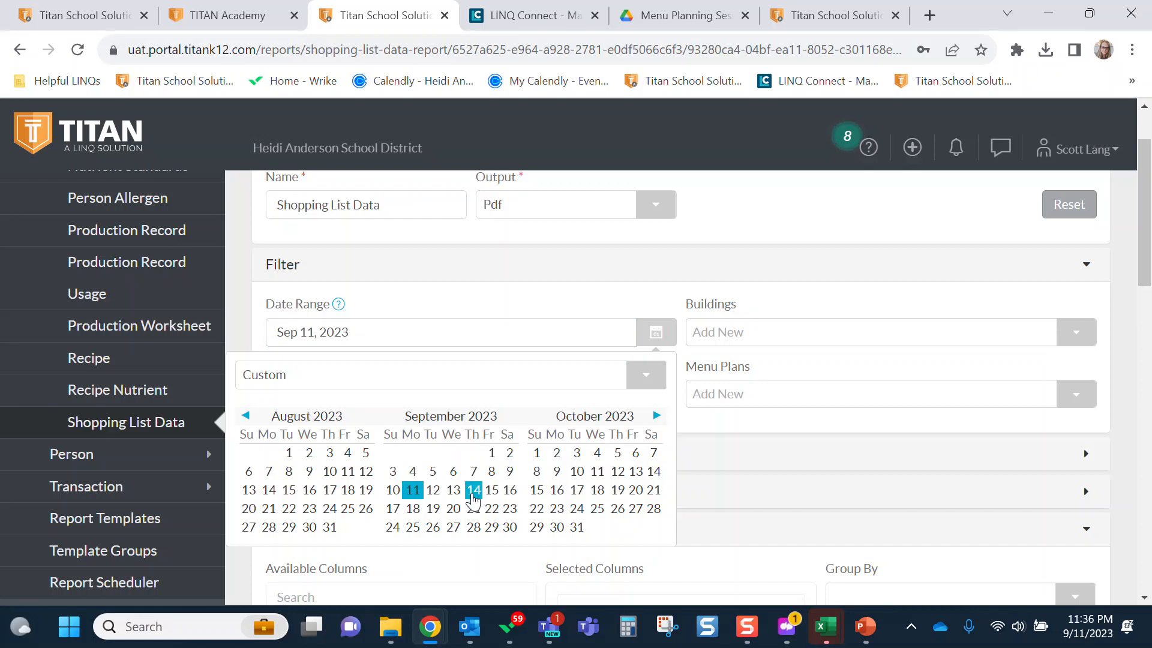
left_click(492, 490)
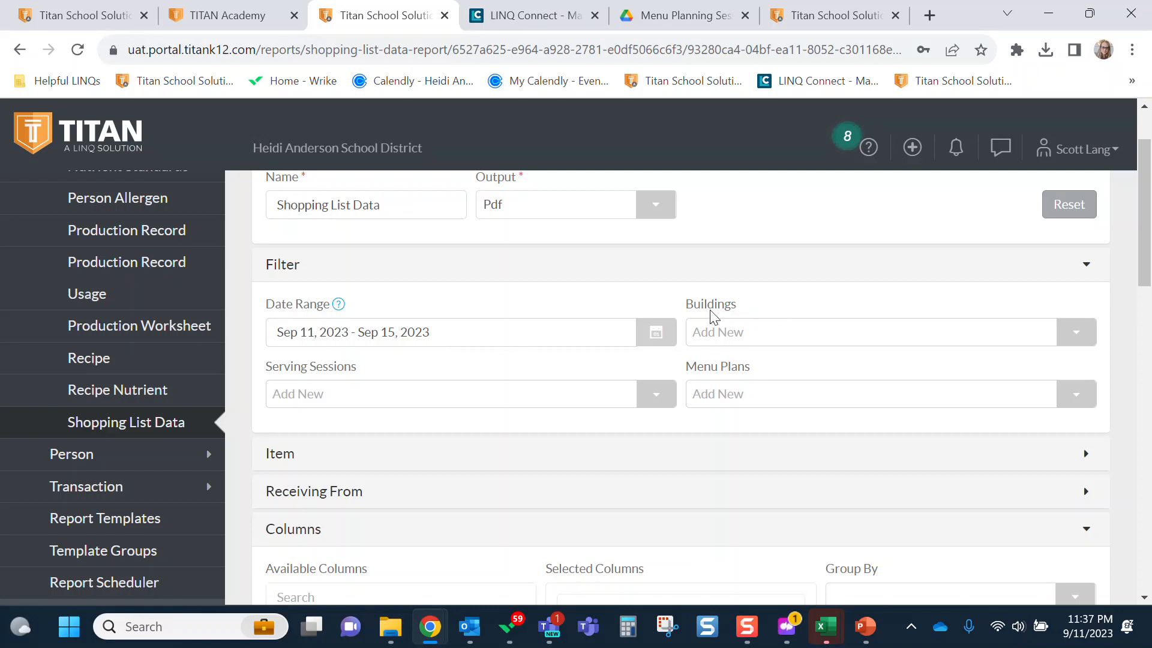
Limit the report's buildings filter to Ant Hill Elementary.
left_click_drag(679, 314, 740, 311)
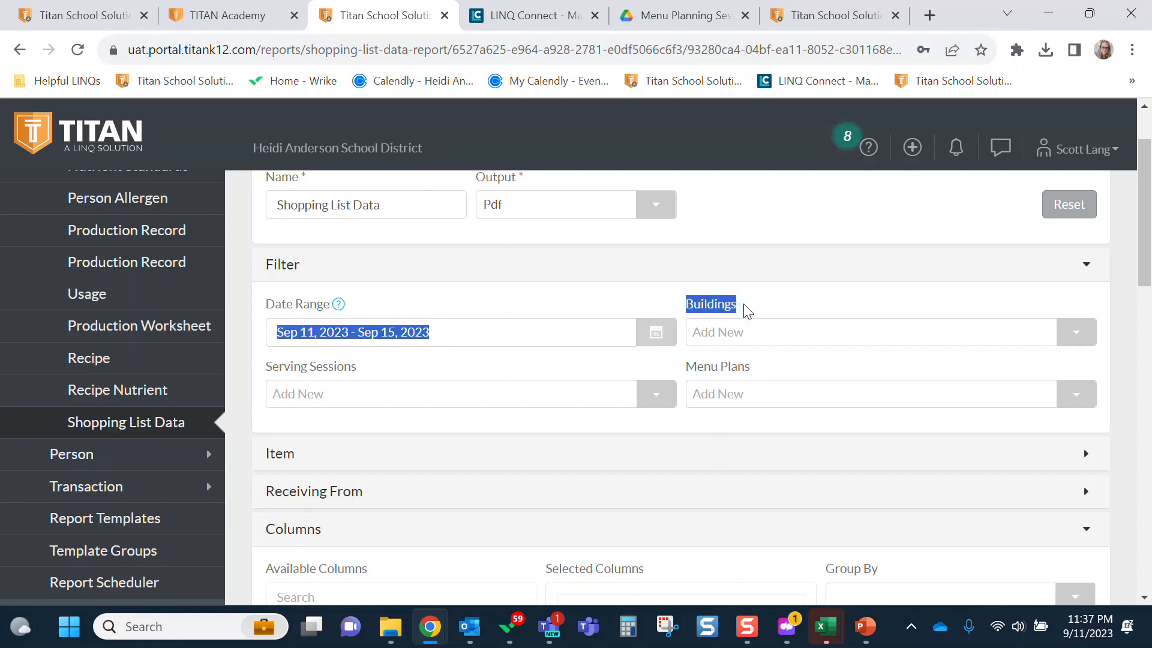
left_click(747, 311)
left_click(1065, 340)
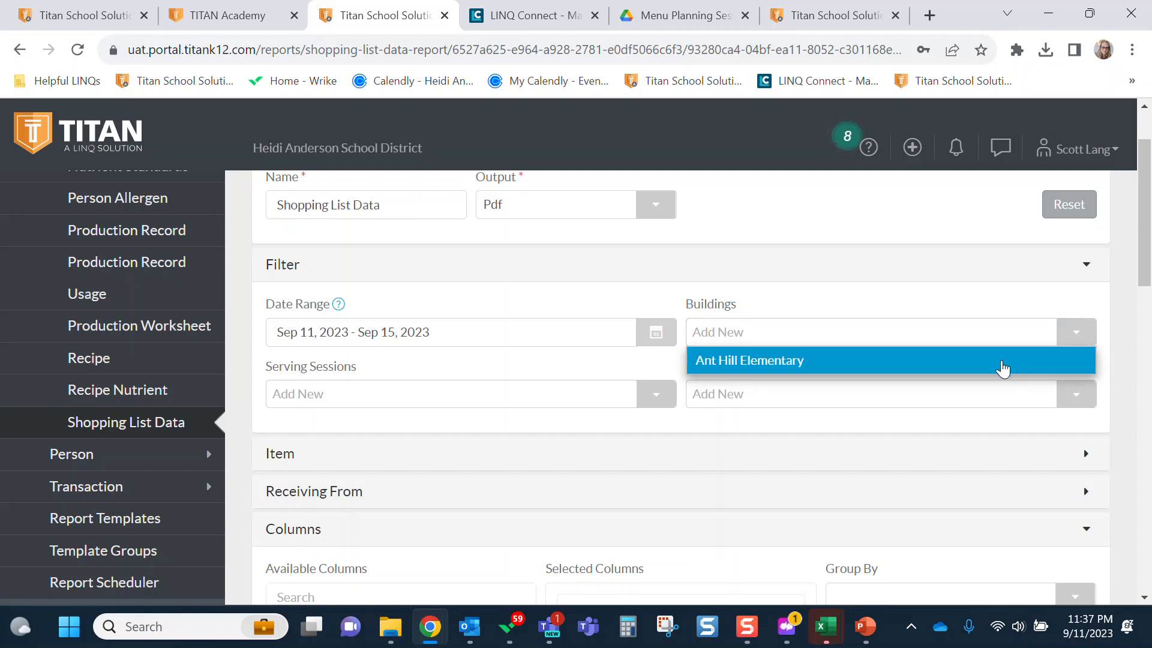
left_click(1003, 367)
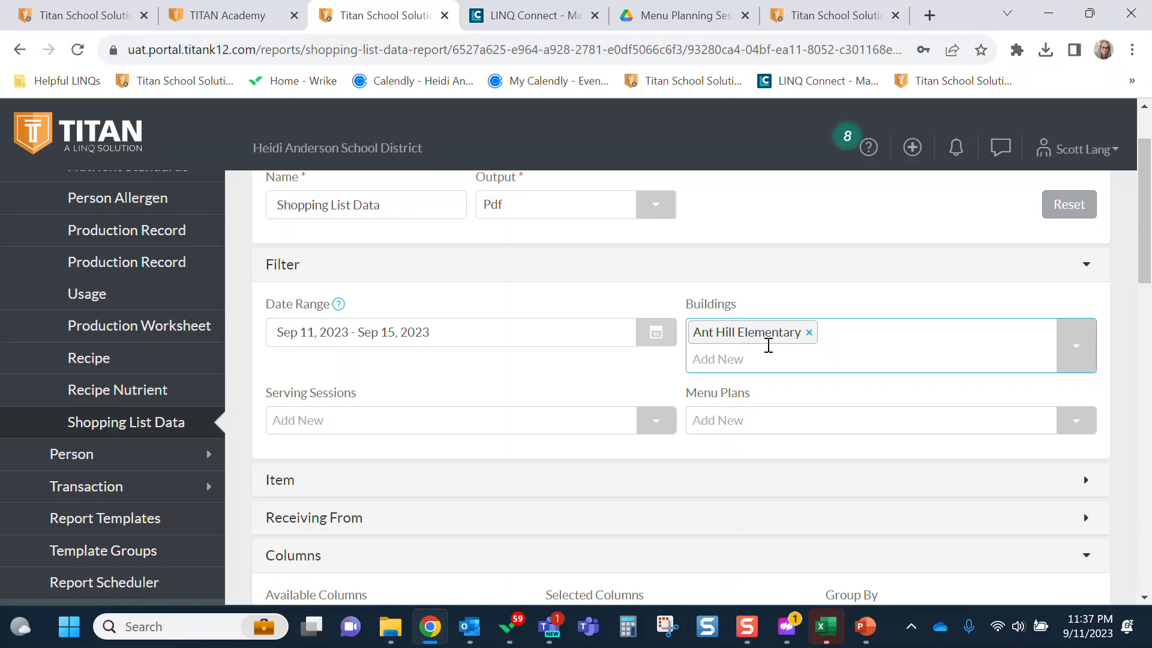
Review the report's serving session and menu plan filters and the options in the Item and Receiving From sections.
left_click_drag(266, 390, 360, 393)
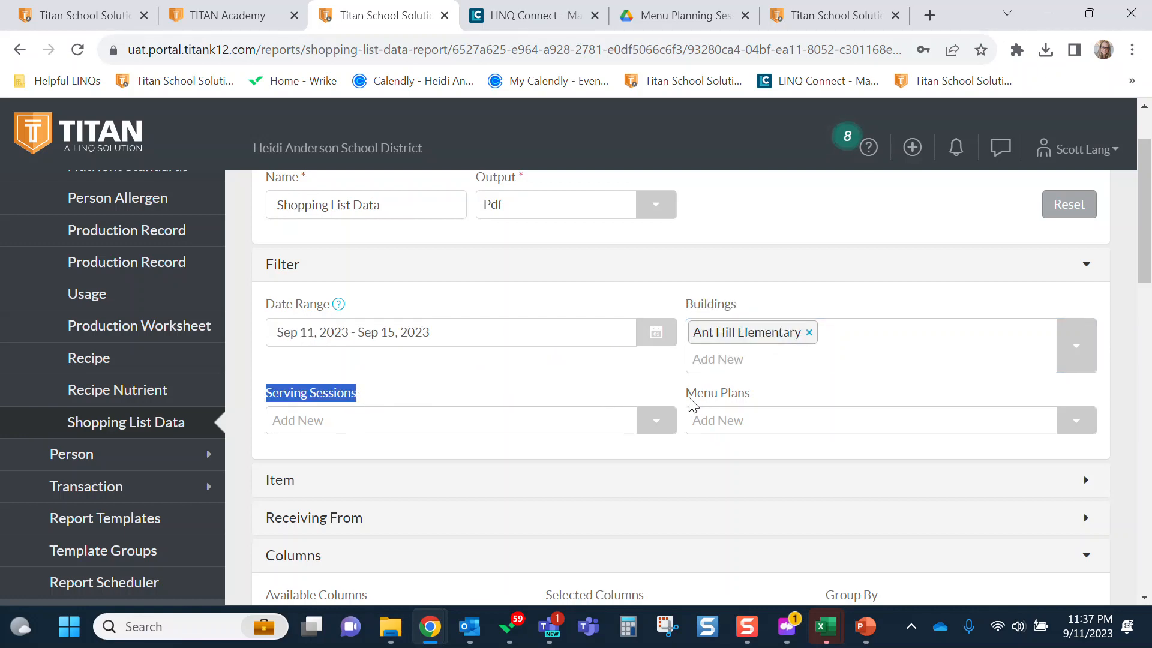
left_click(716, 394)
left_click_drag(716, 394, 755, 395)
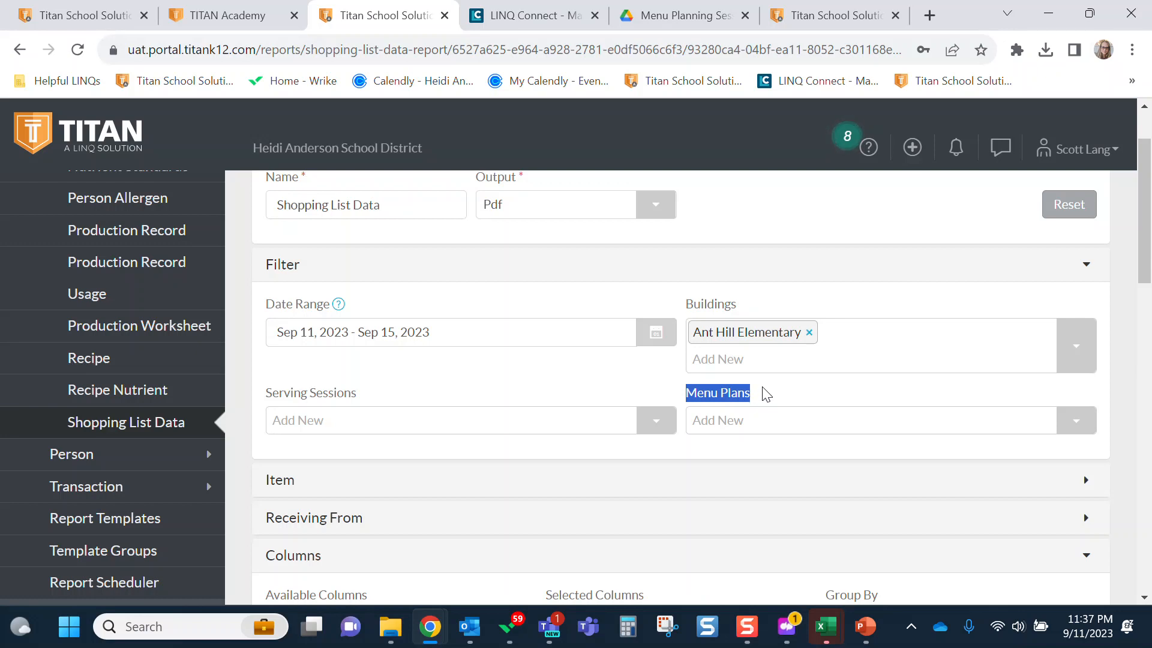
scroll(759, 396, "down", 3)
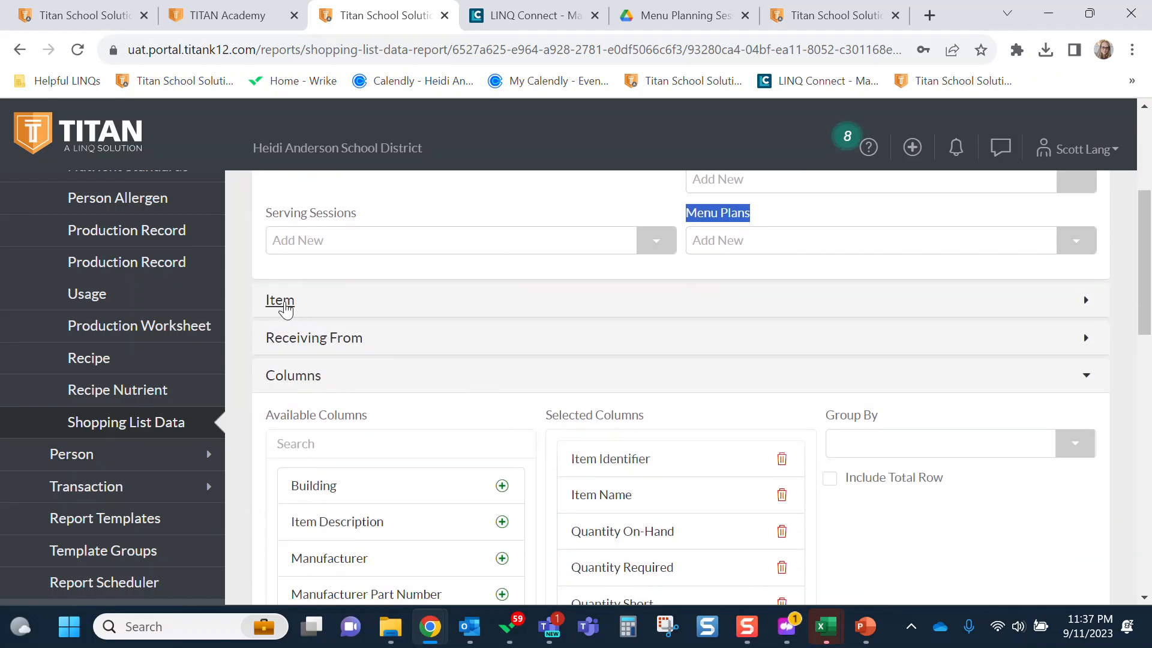
left_click(284, 305)
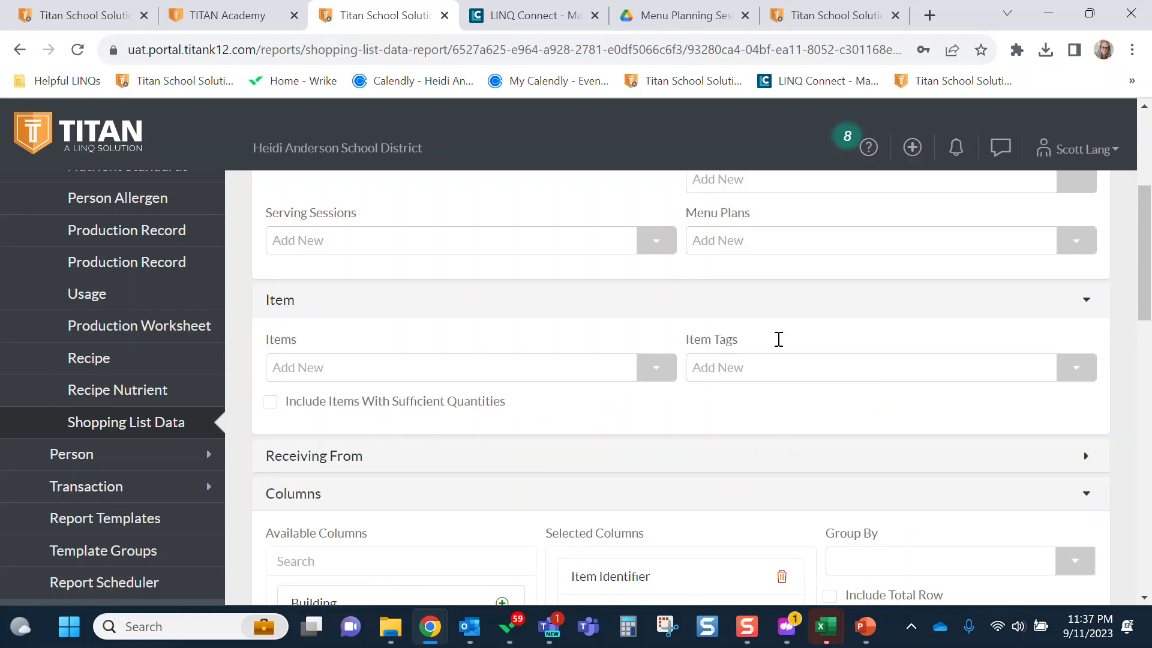
left_click(279, 305)
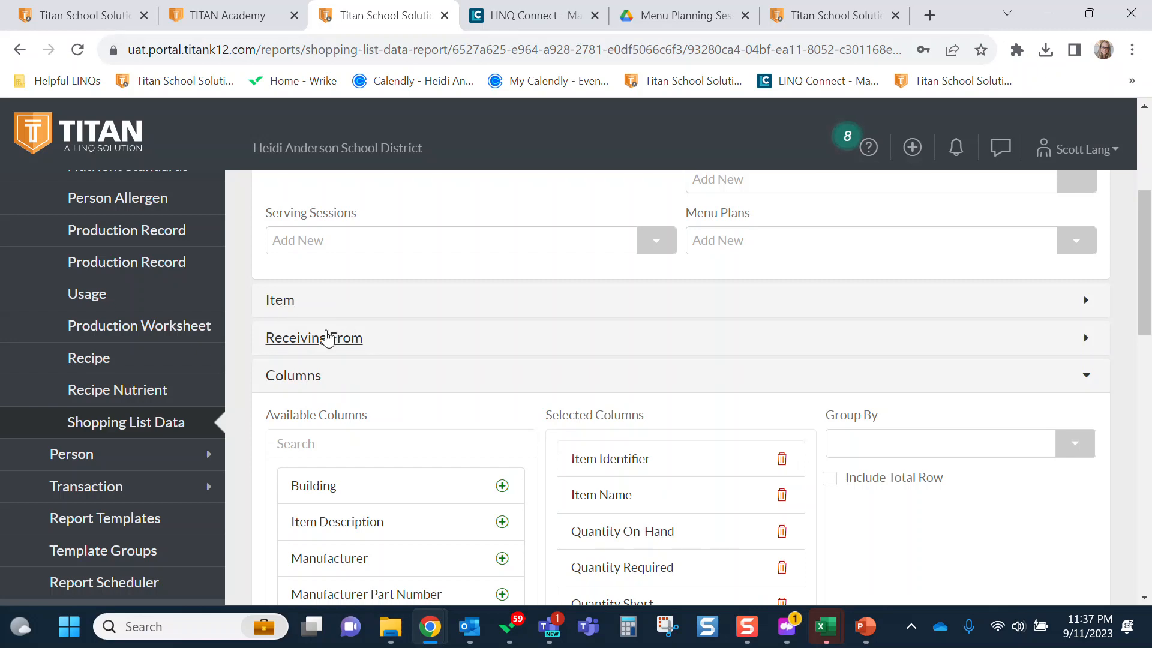
left_click(327, 340)
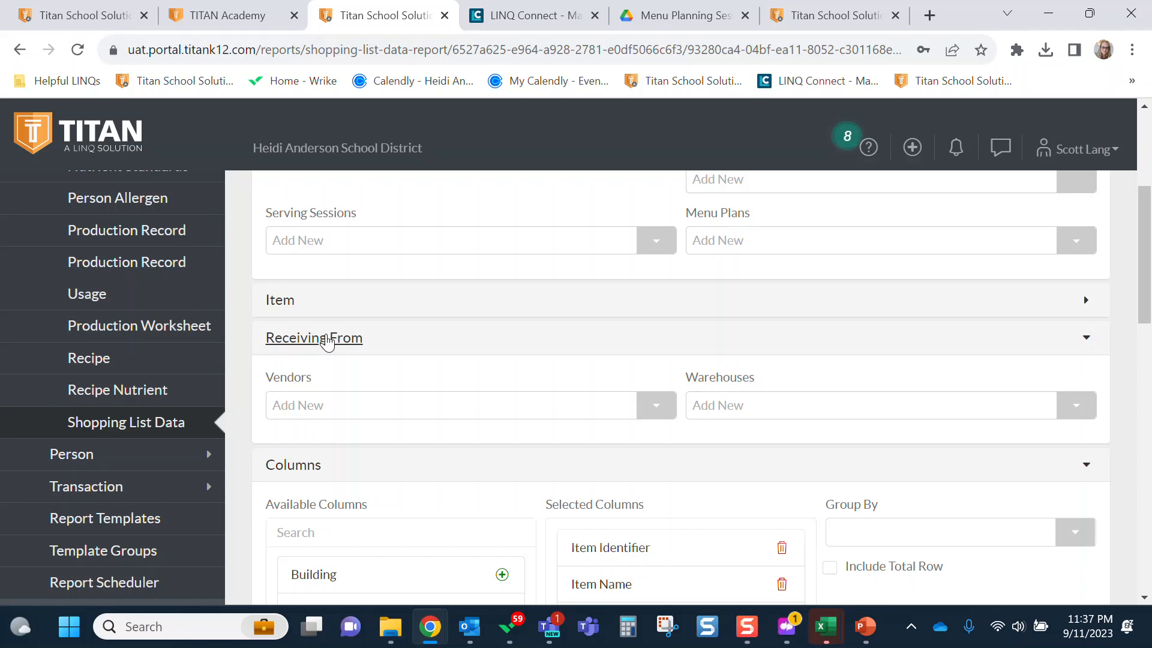
left_click(327, 339)
scroll(328, 337, "down", 2)
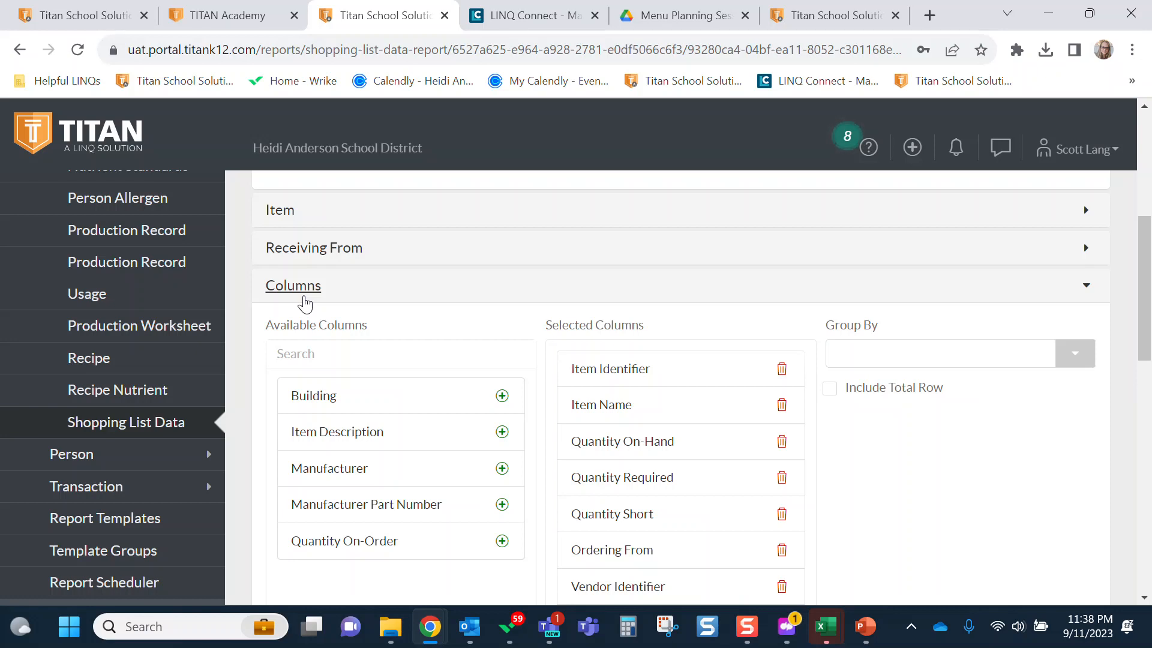
Add Quantity On-Order to the report's selected columns, check its place in the list, and remove it again.
scroll(563, 234, "down", 2)
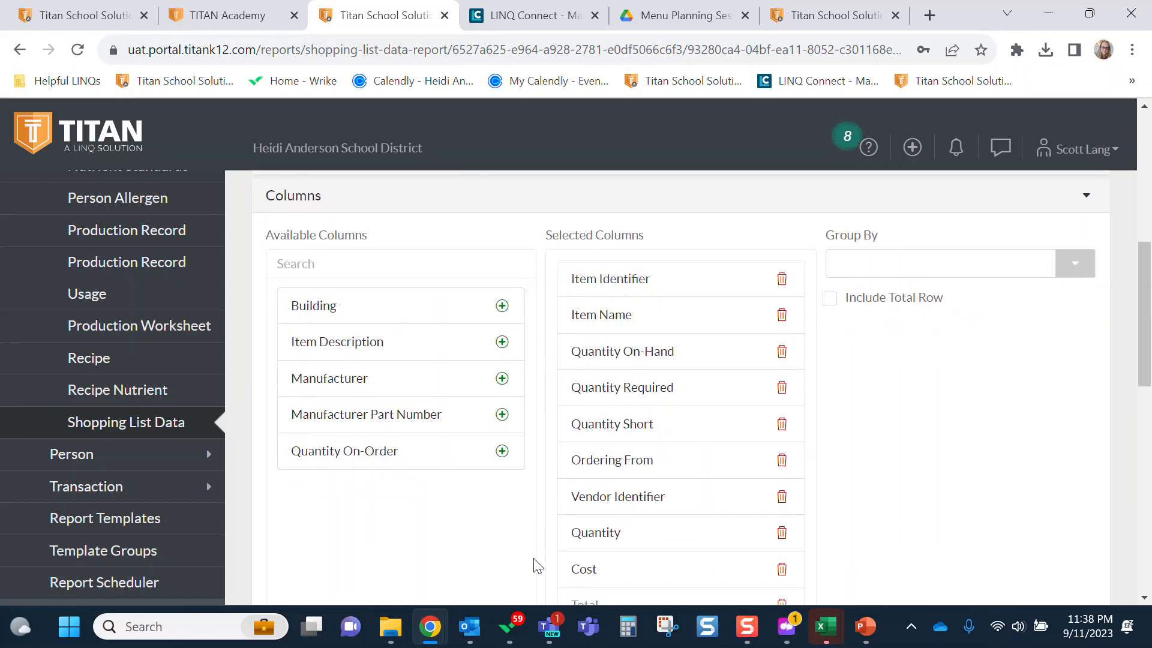
scroll(534, 570, "down", 2)
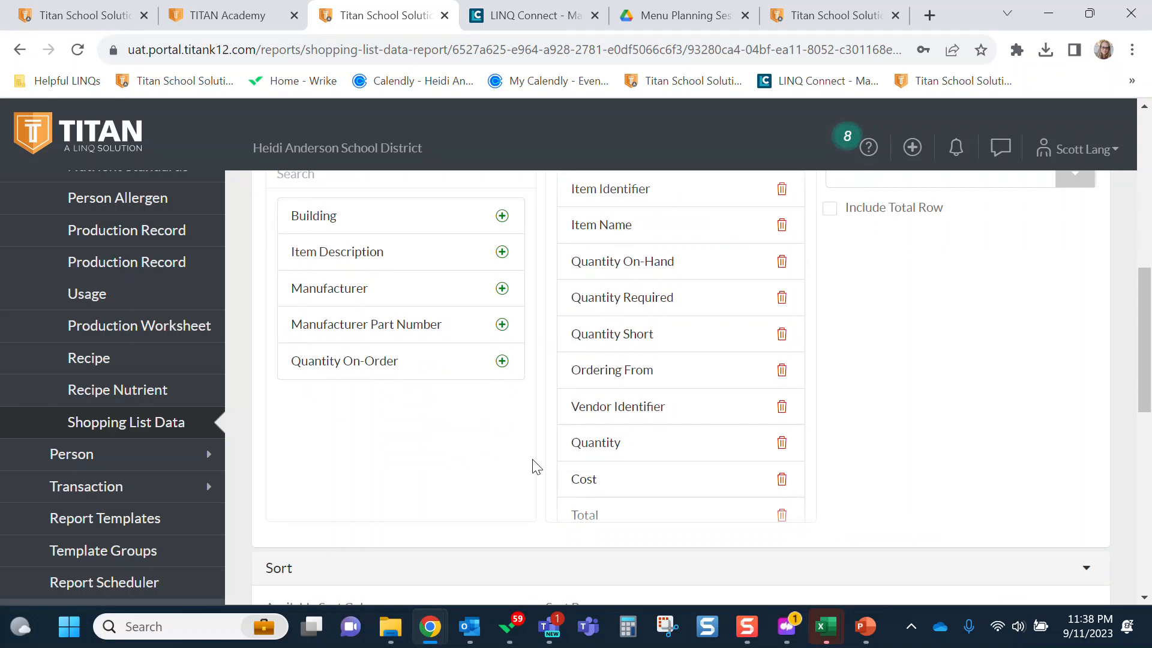
scroll(536, 467, "up", 2)
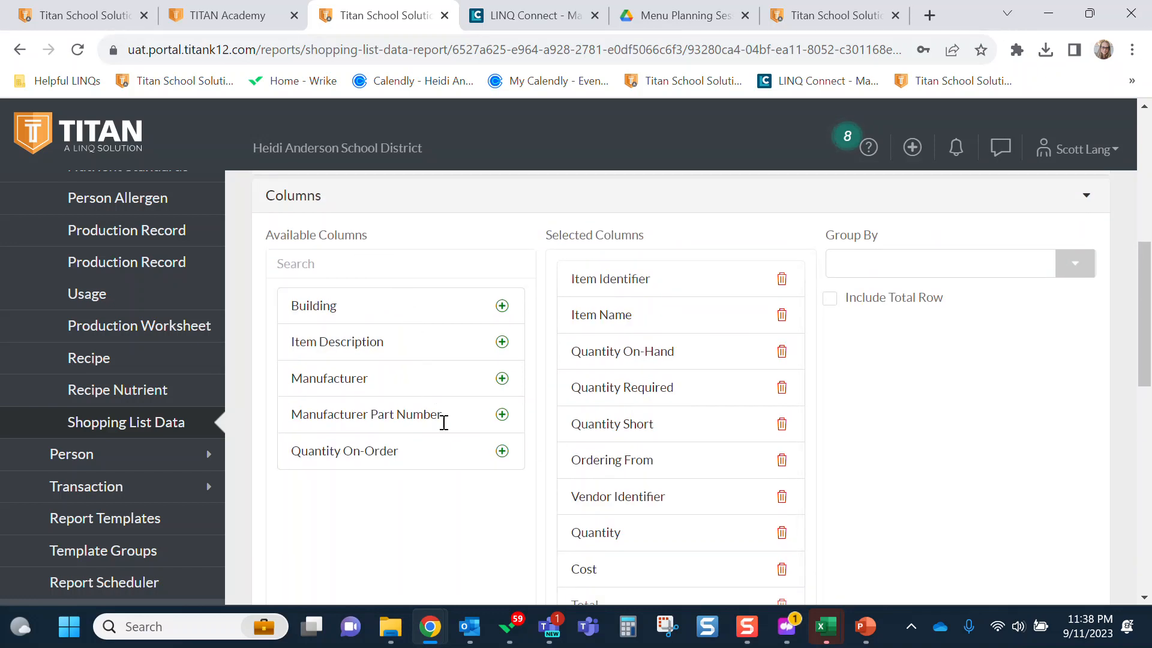
left_click(502, 452)
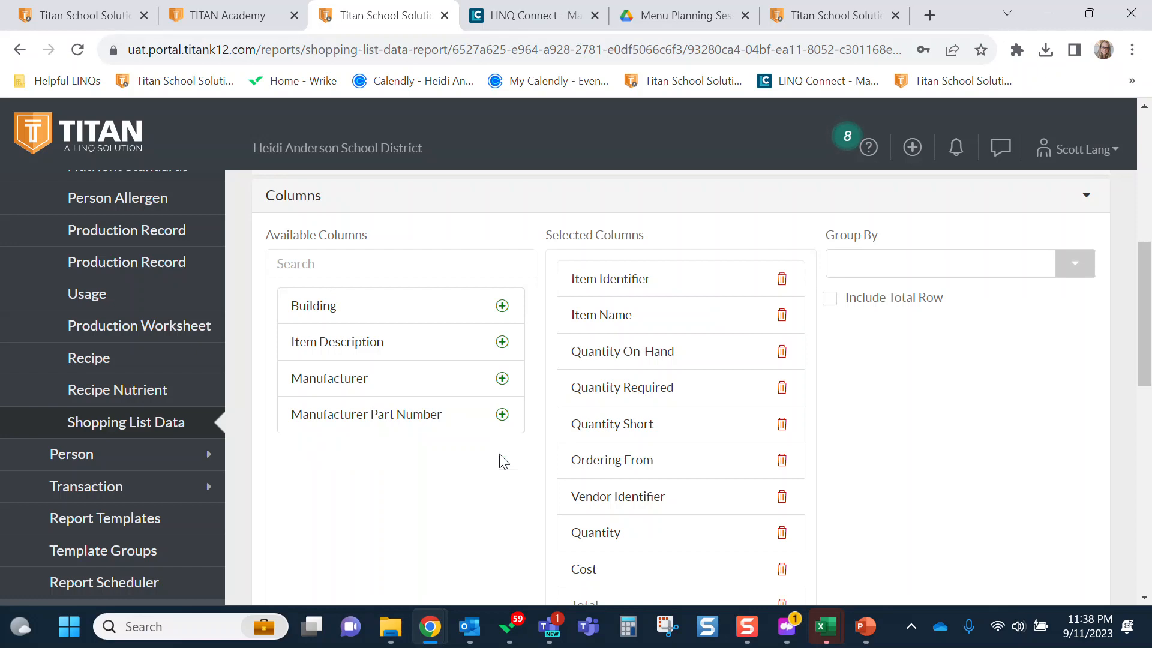
scroll(813, 440, "down", 1)
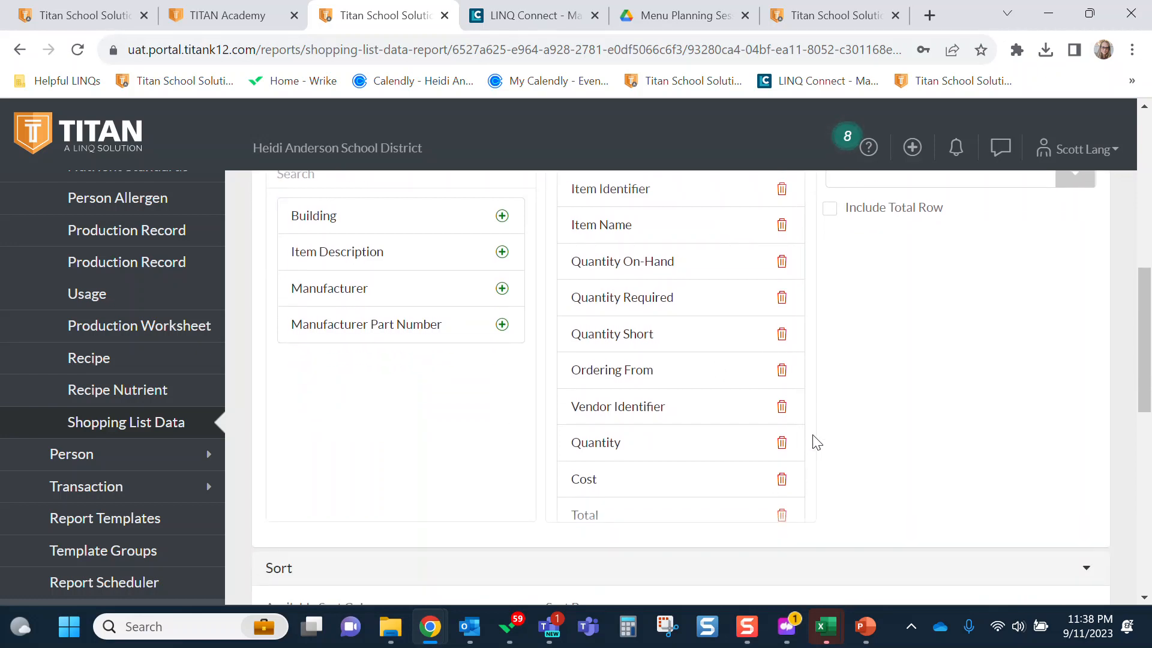
scroll(741, 440, "down", 1)
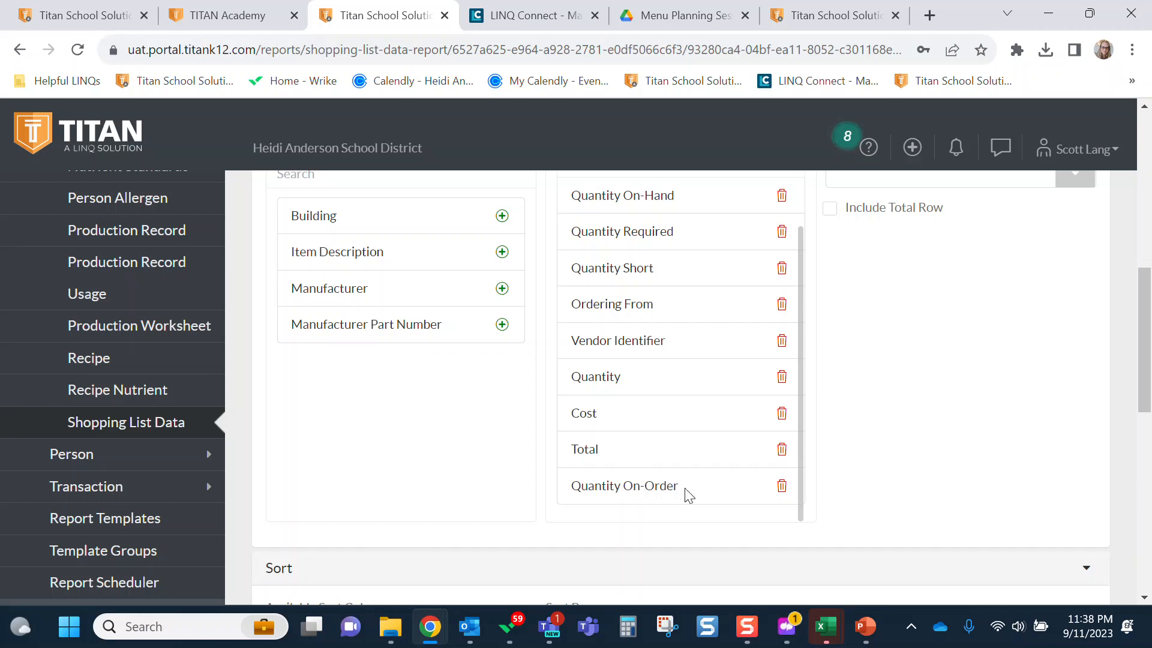
left_click(782, 486)
scroll(738, 503, "up", 3)
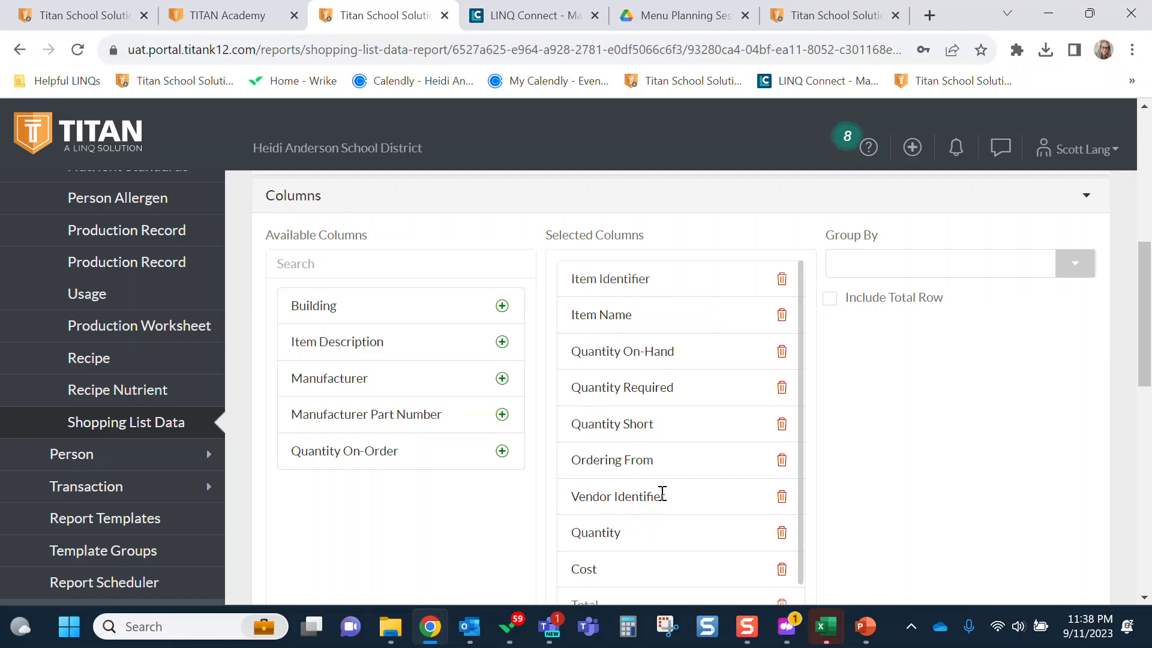
Request the Shopping List Data report in Letter landscape format and open the completed PDF for review.
scroll(834, 502, "down", 8)
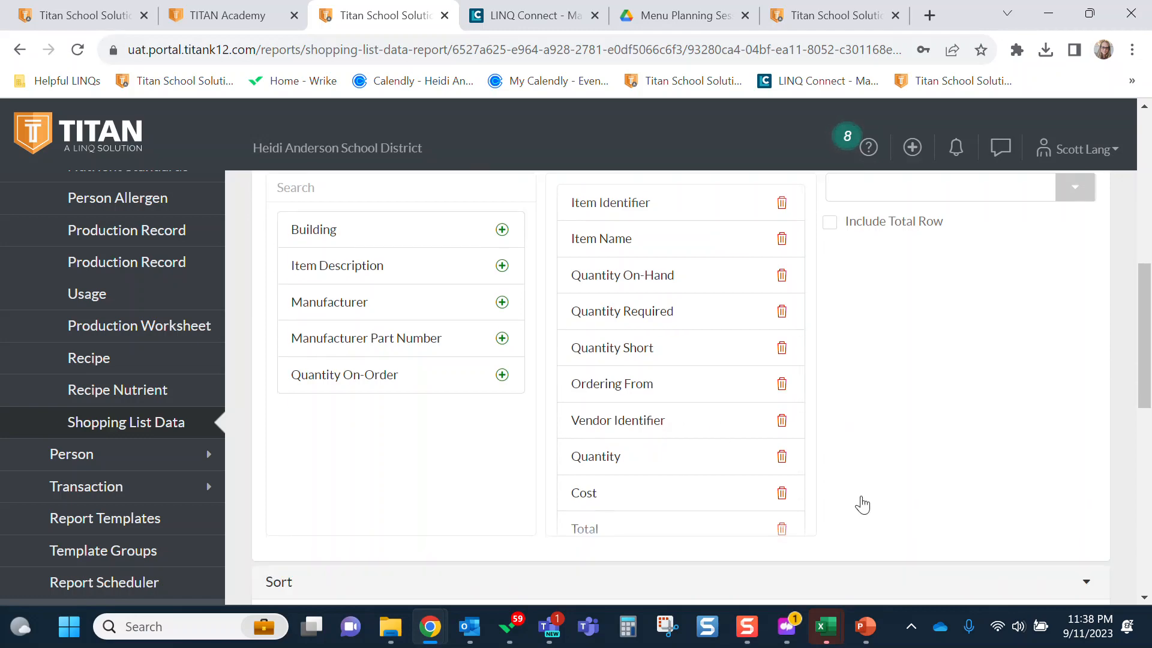
scroll(870, 503, "down", 5)
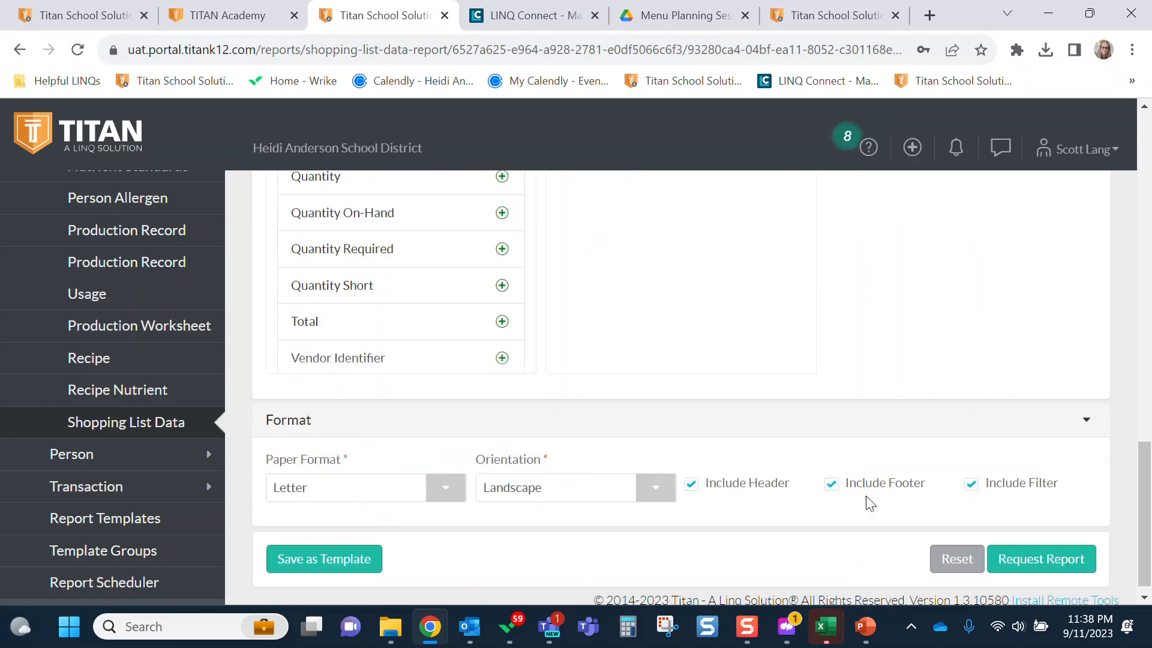
left_click(1047, 557)
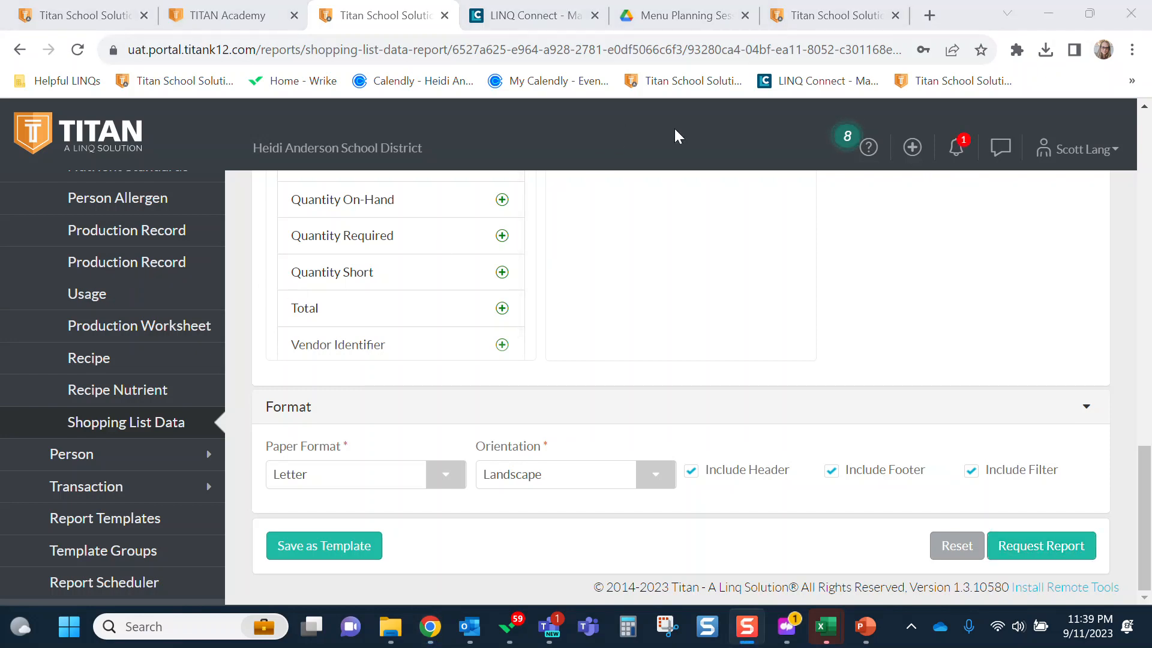
left_click(956, 155)
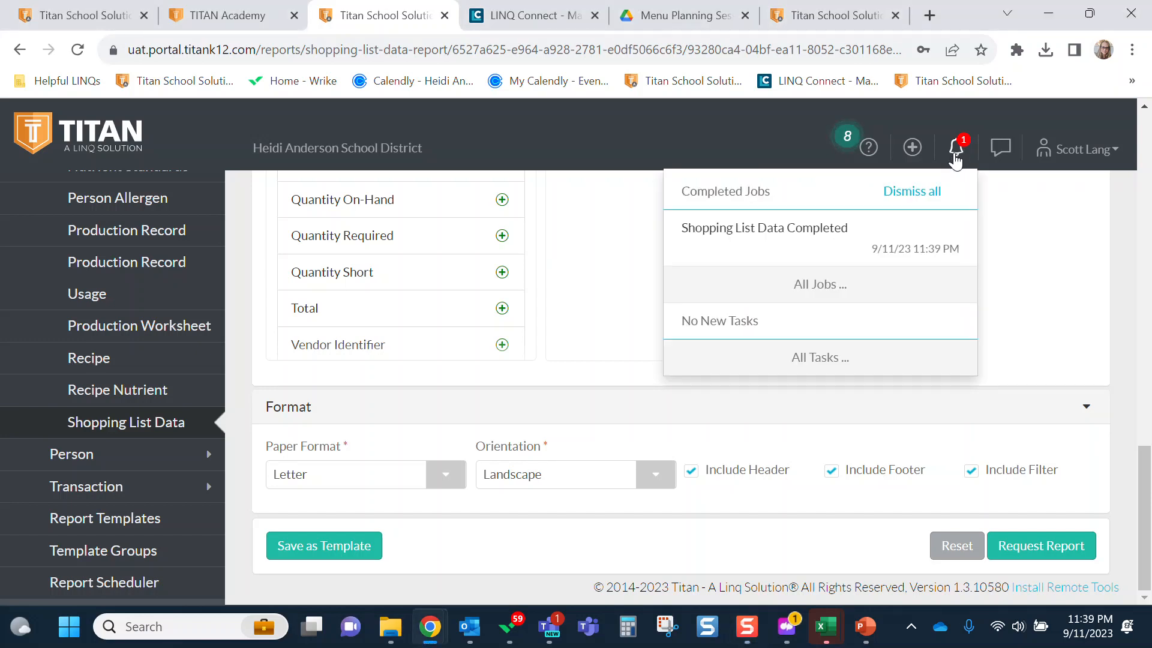
left_click(758, 241)
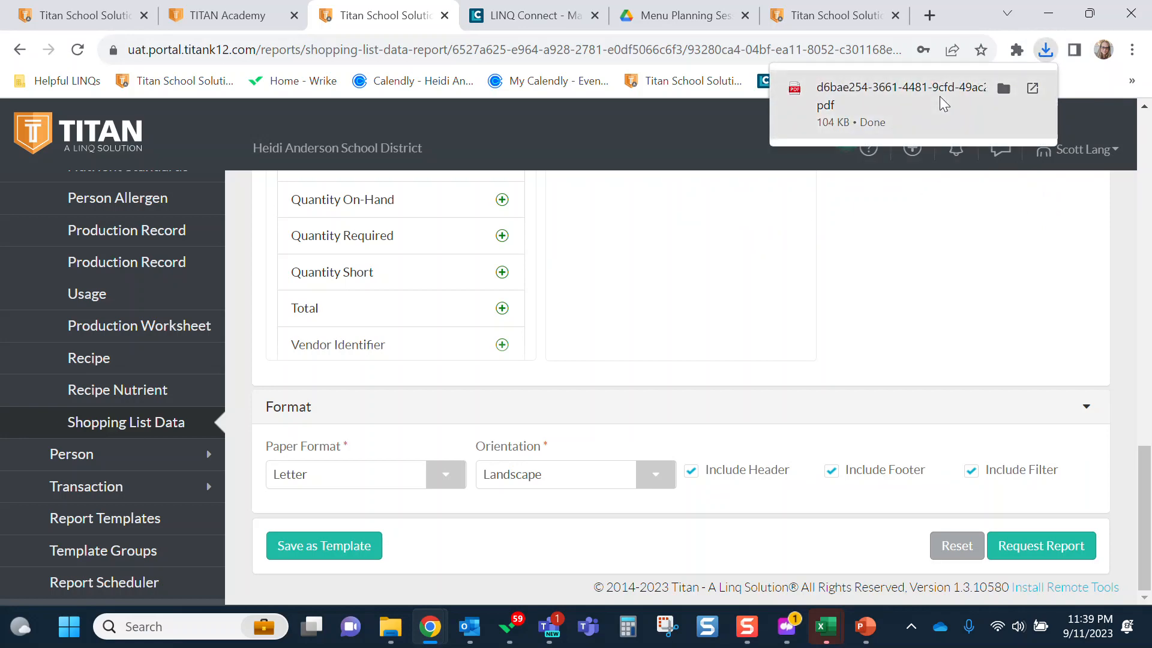
left_click(939, 96)
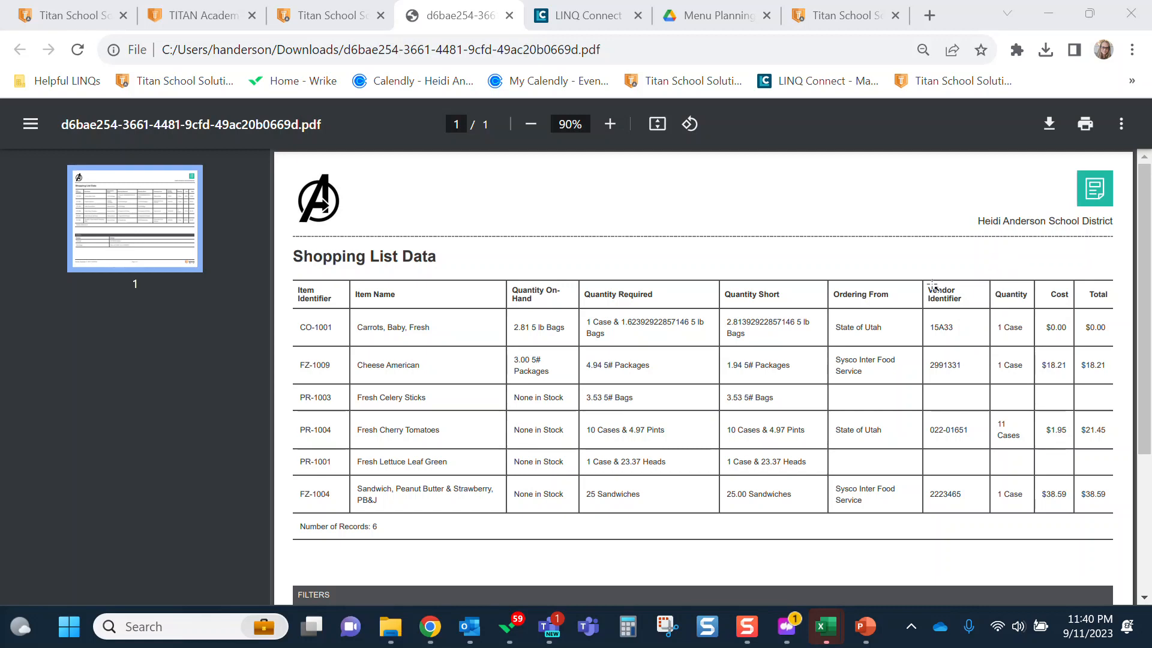
key("Print")
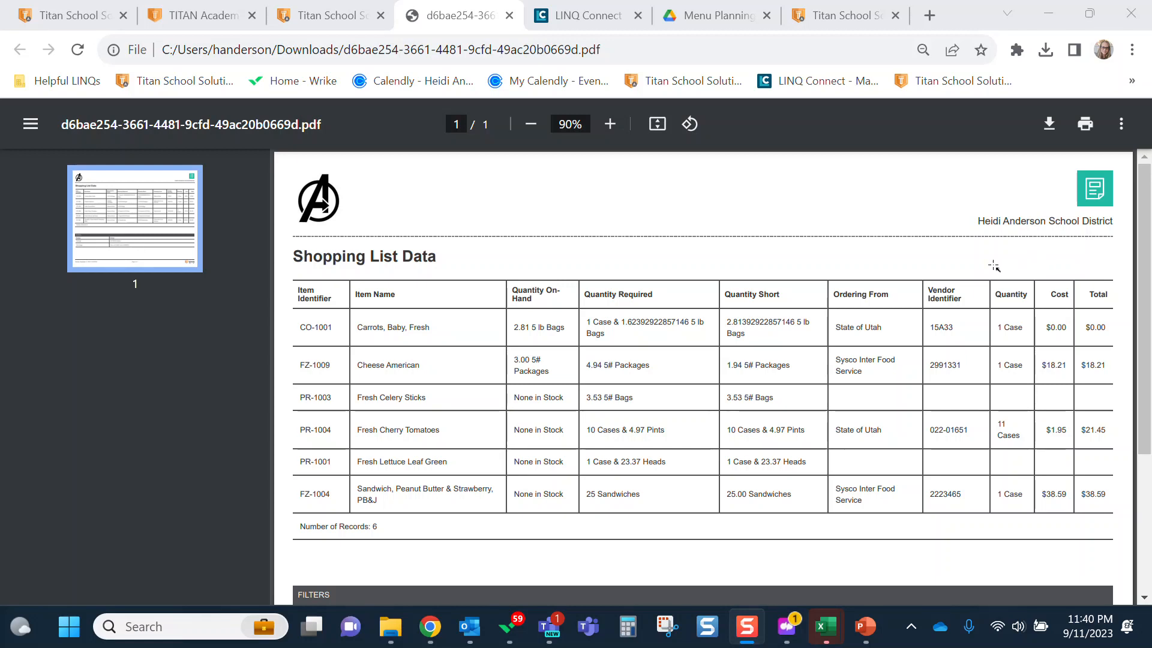
left_click(1034, 276)
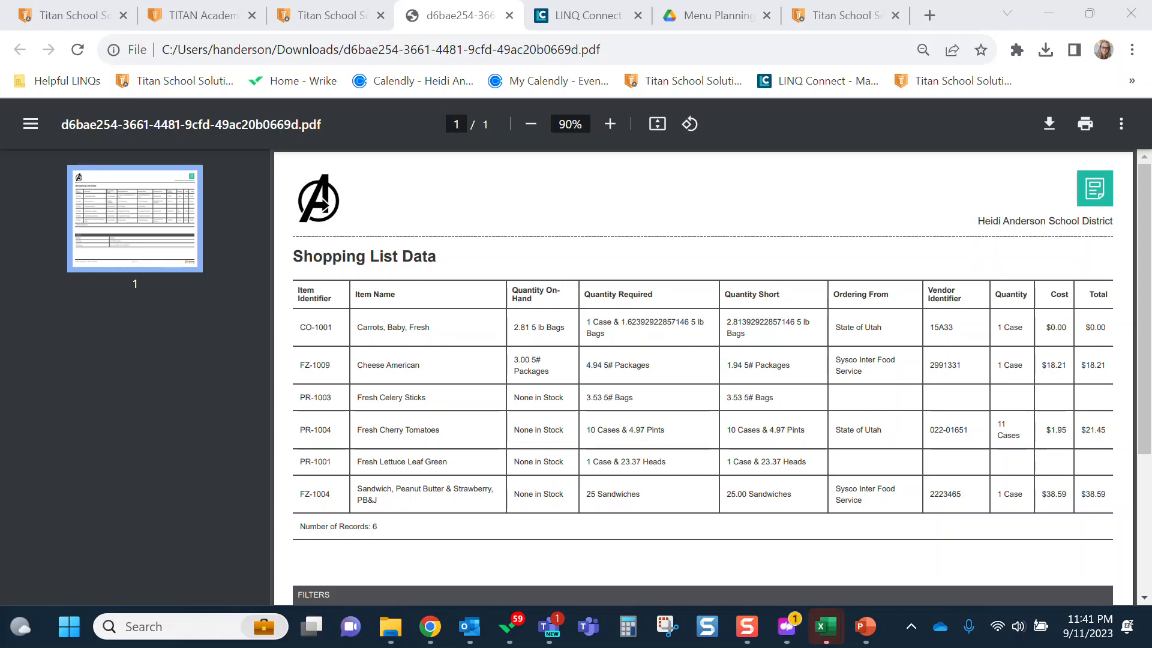
Close the shopping list PDF and return to the portal's dashboard.
left_click(510, 15)
scroll(425, 360, "up", 10)
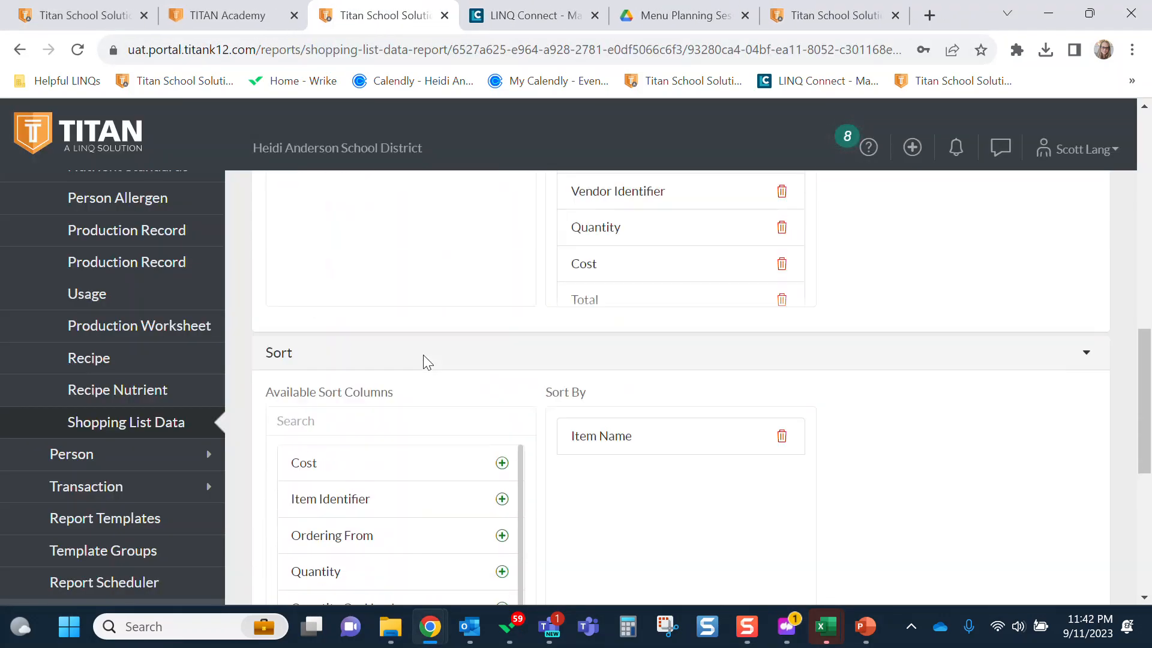
scroll(72, 393, "up", 7)
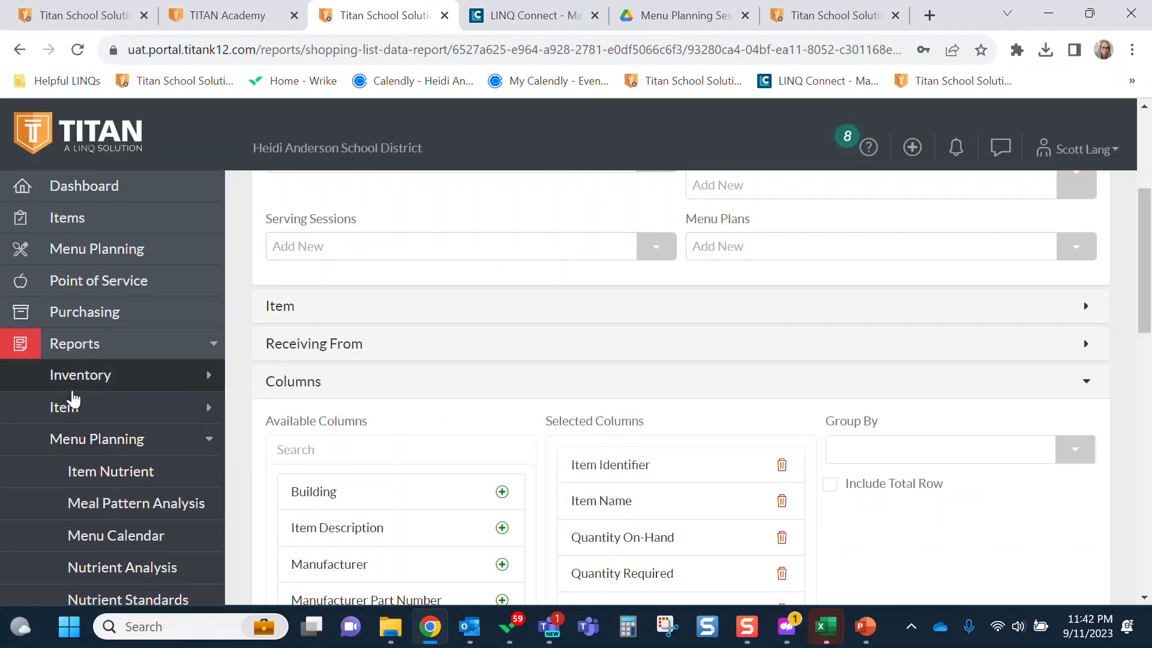
left_click(118, 355)
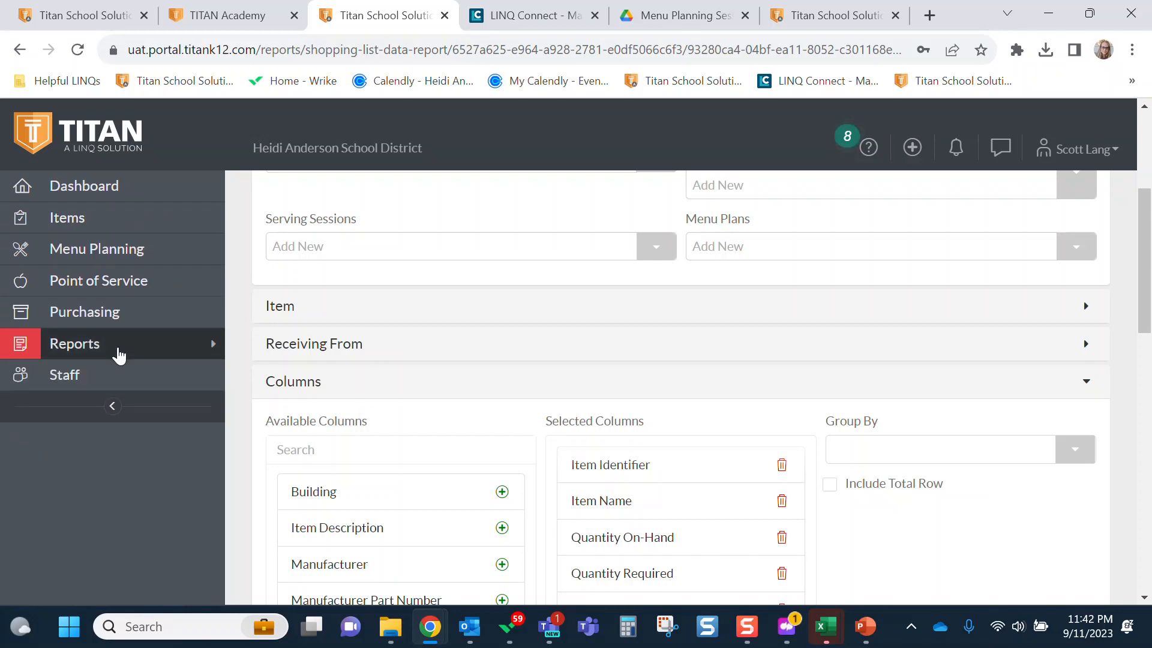
left_click(98, 190)
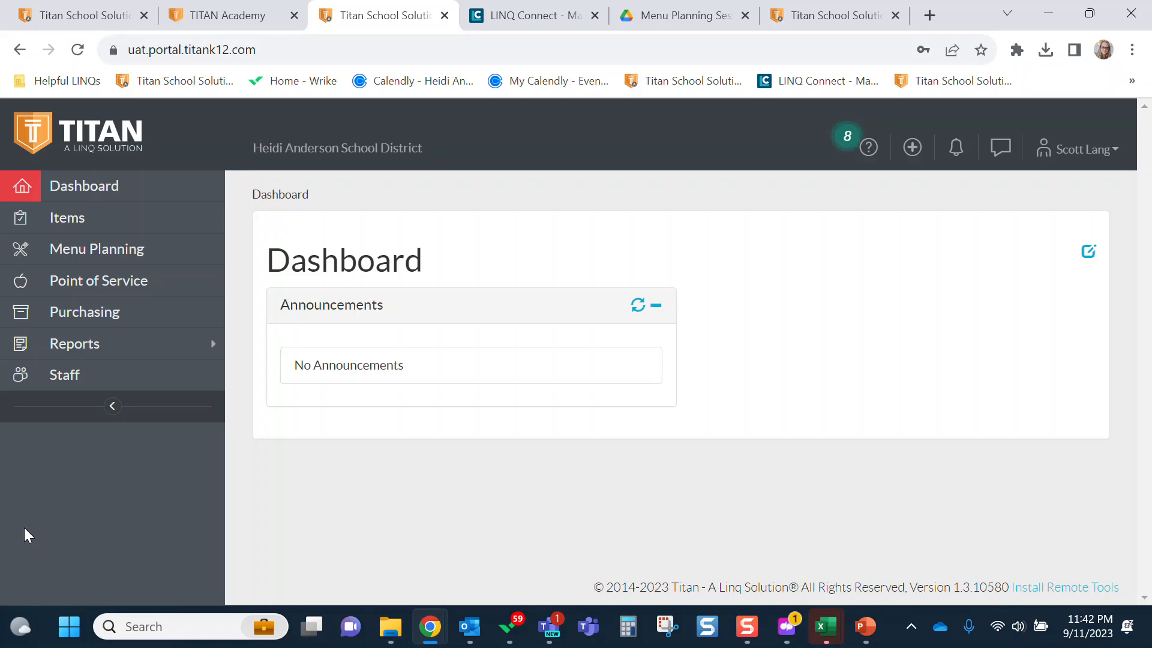
Open Ant Hill Elementary's 2023/2024 Lunch K-5 production record calendar from Menu Planning.
left_click(74, 261)
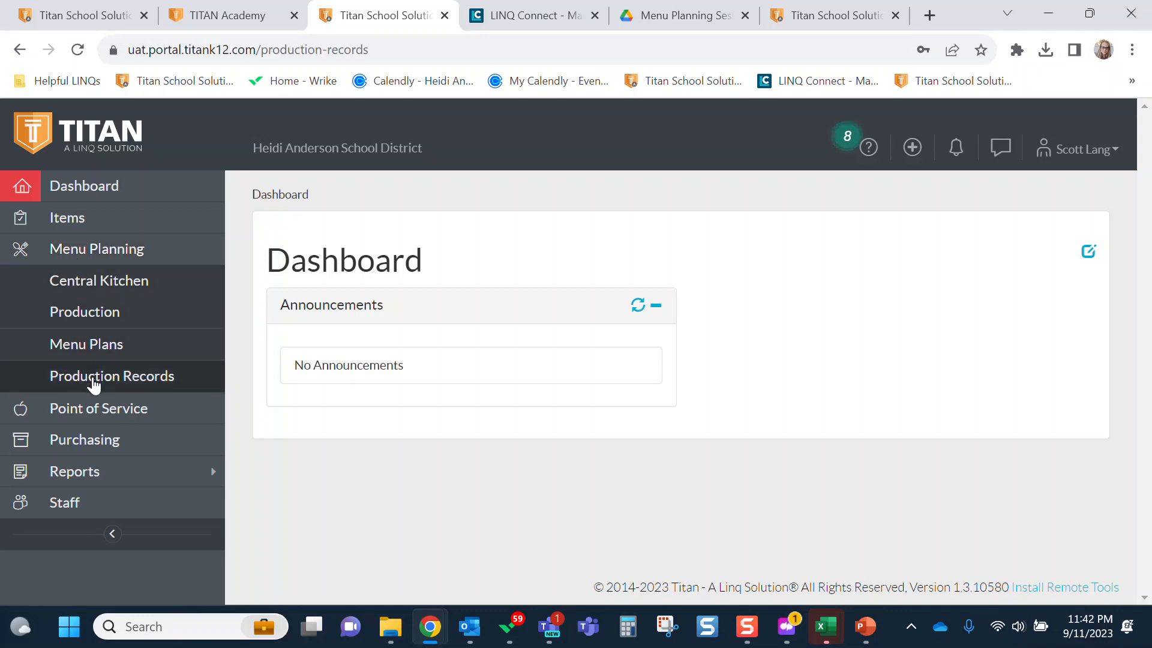
left_click(94, 382)
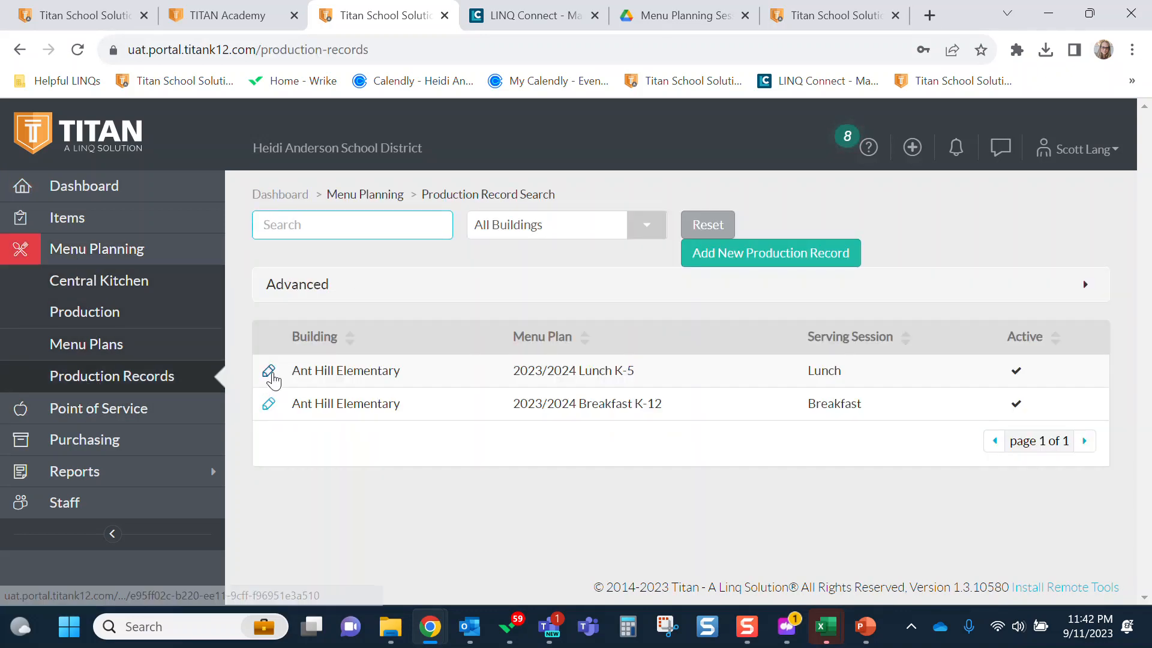
left_click(269, 373)
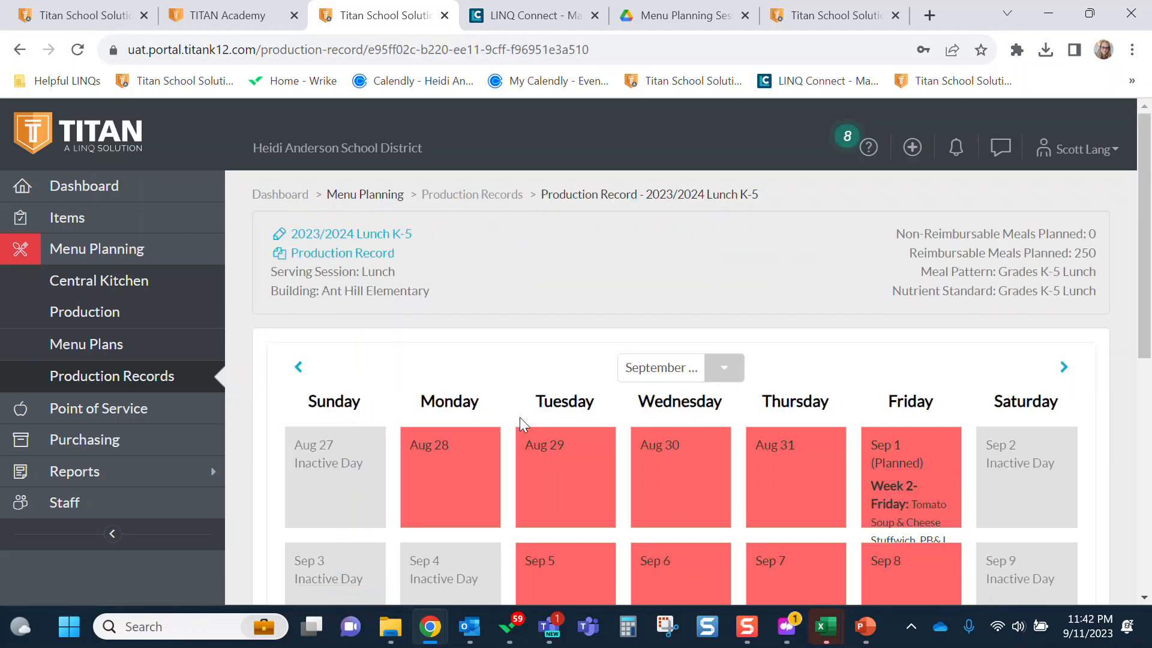
Open the September 11 day record from the calendar and check the Week 2- Monday meal's planned and offered heading.
scroll(519, 417, "down", 5)
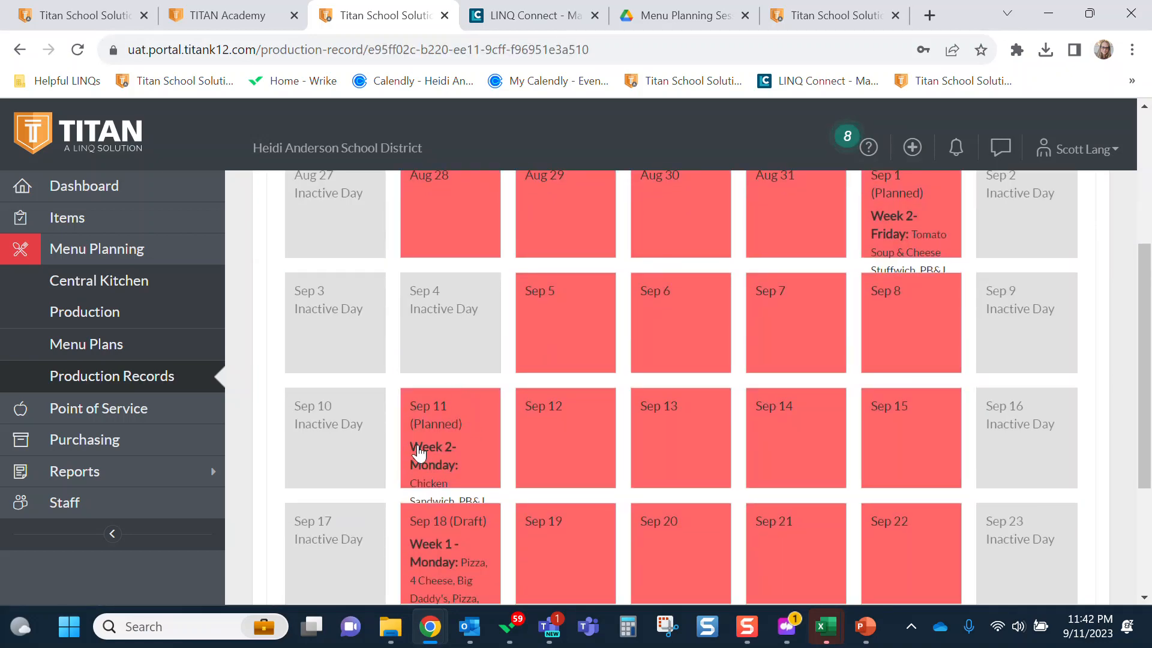
left_click(454, 441)
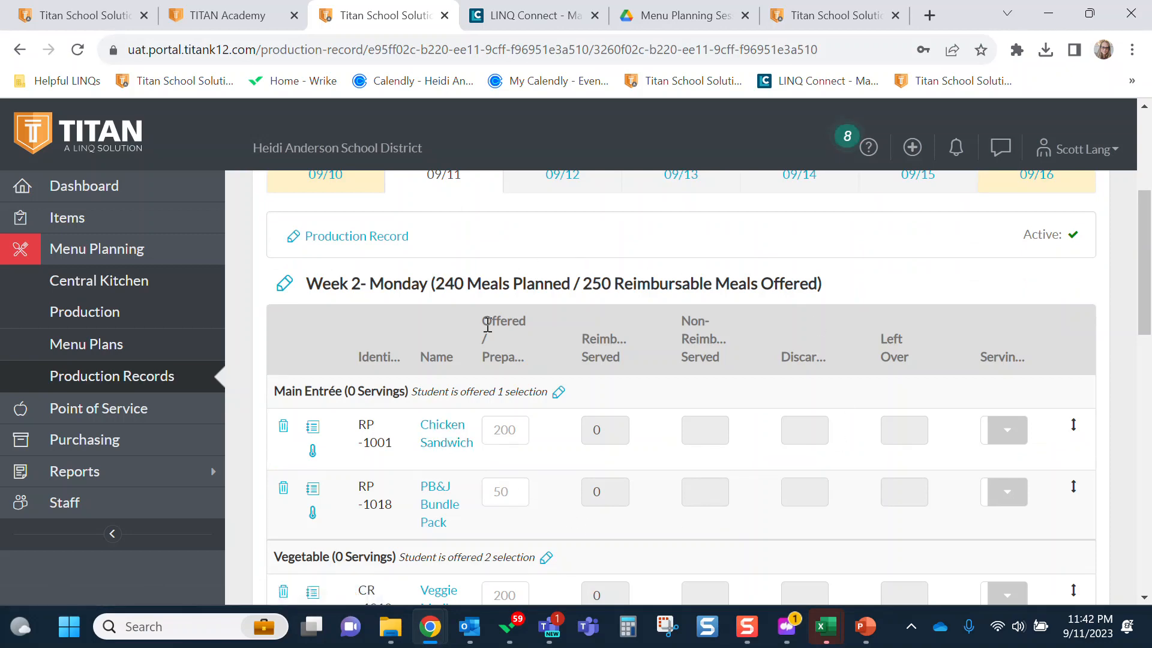
scroll(514, 372, "up", 5)
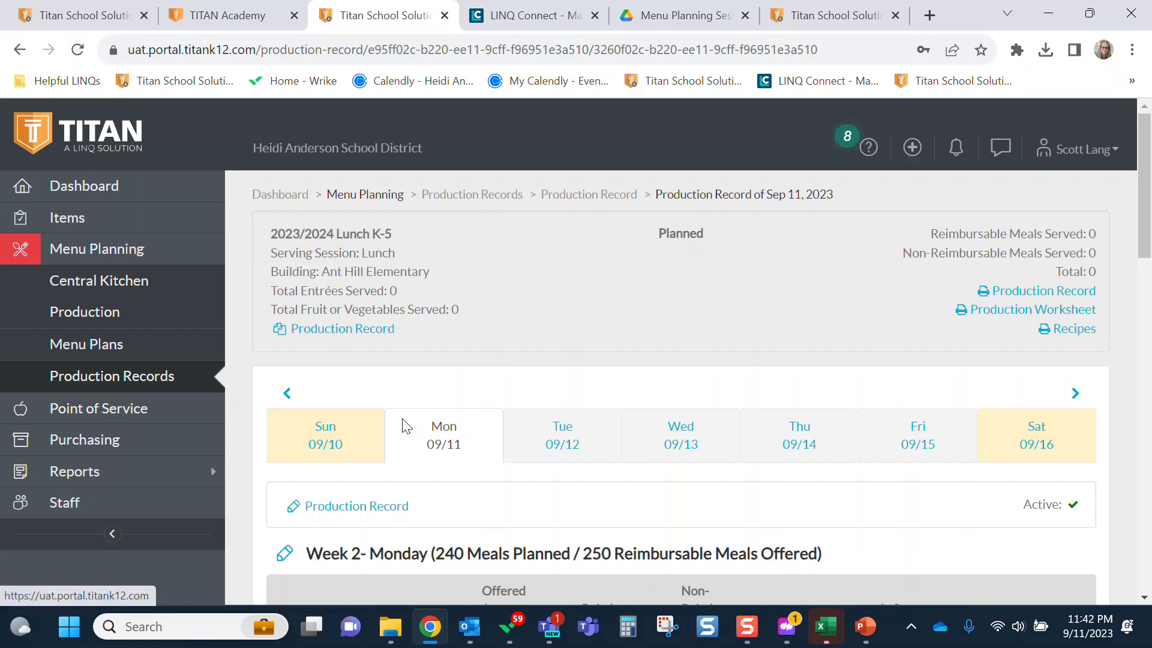
scroll(396, 425, "down", 2)
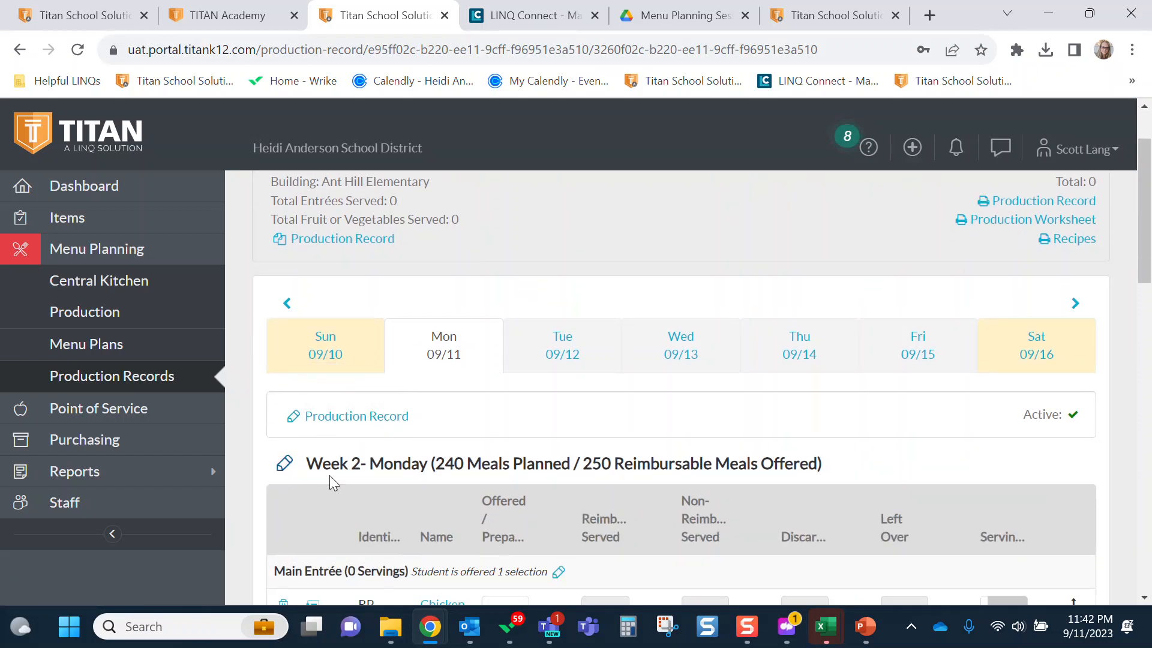
left_click_drag(303, 466, 852, 474)
left_click(854, 474)
Set the Week 2- Monday meal's Reimbursable Meals Offered to 250, save the meal, and check the offered count in its heading.
left_click(285, 465)
left_click_drag(459, 403, 398, 403)
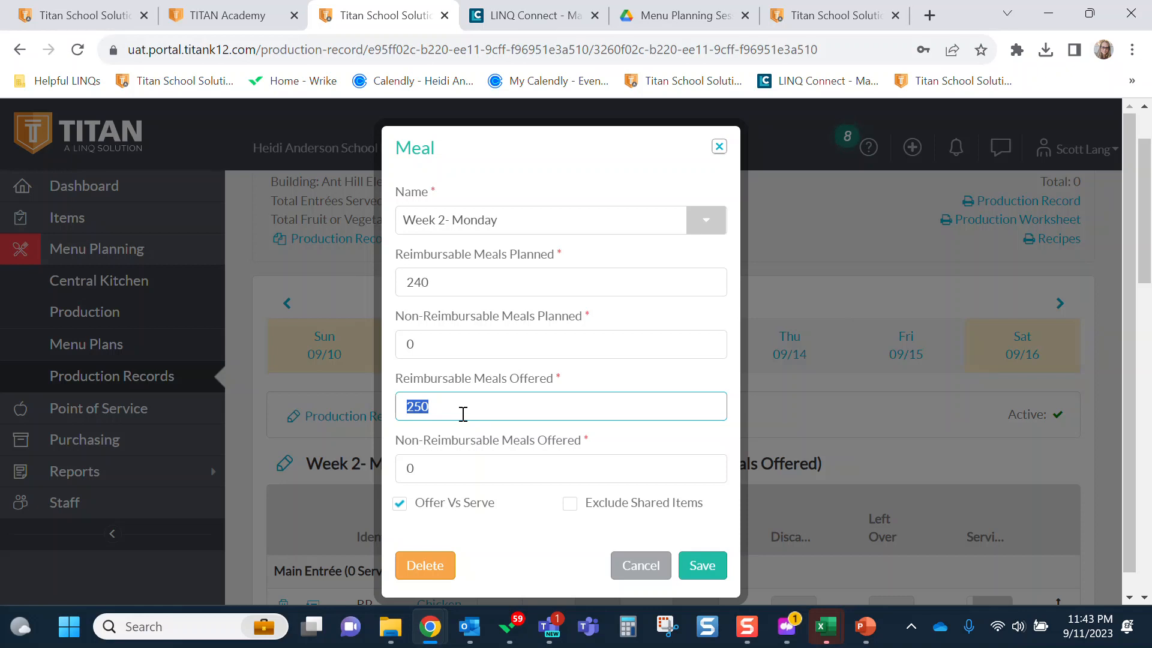
type("220")
key("BackSpace")
key("BackSpace")
key("BackSpace")
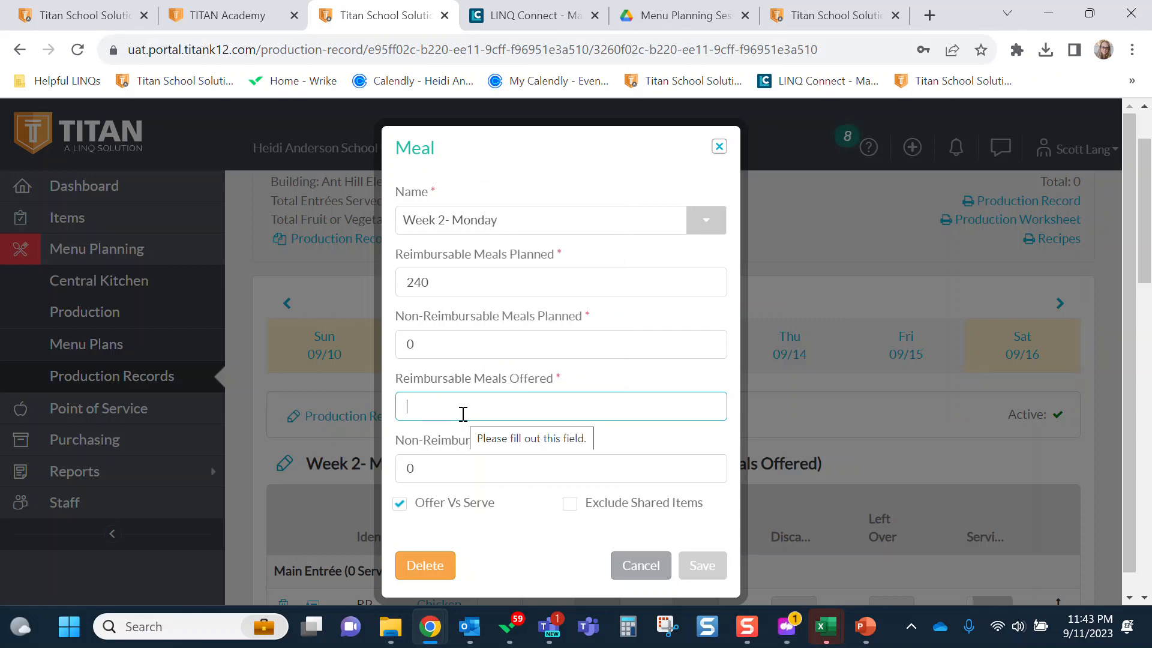
type("250")
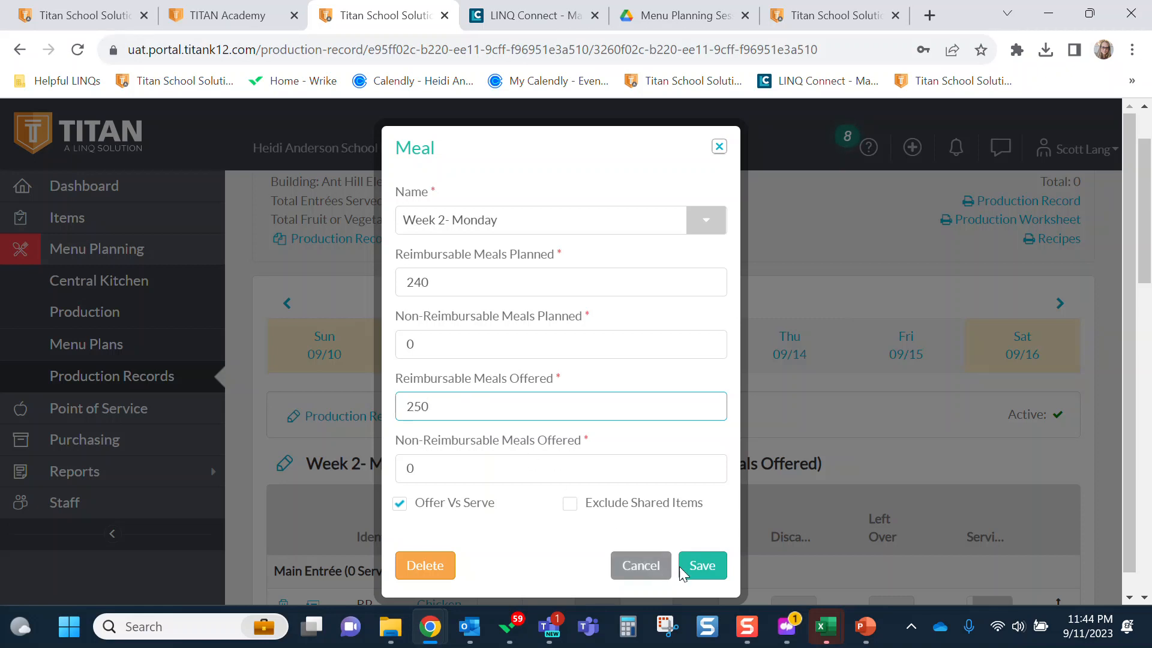
left_click(699, 567)
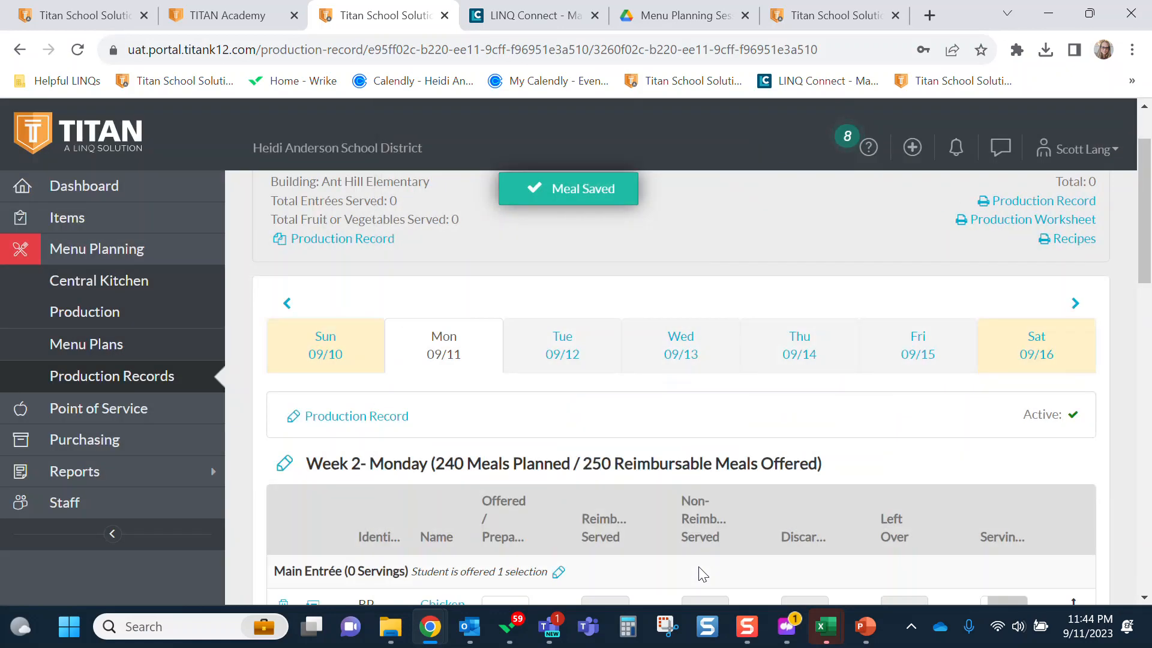
left_click_drag(584, 466, 625, 488)
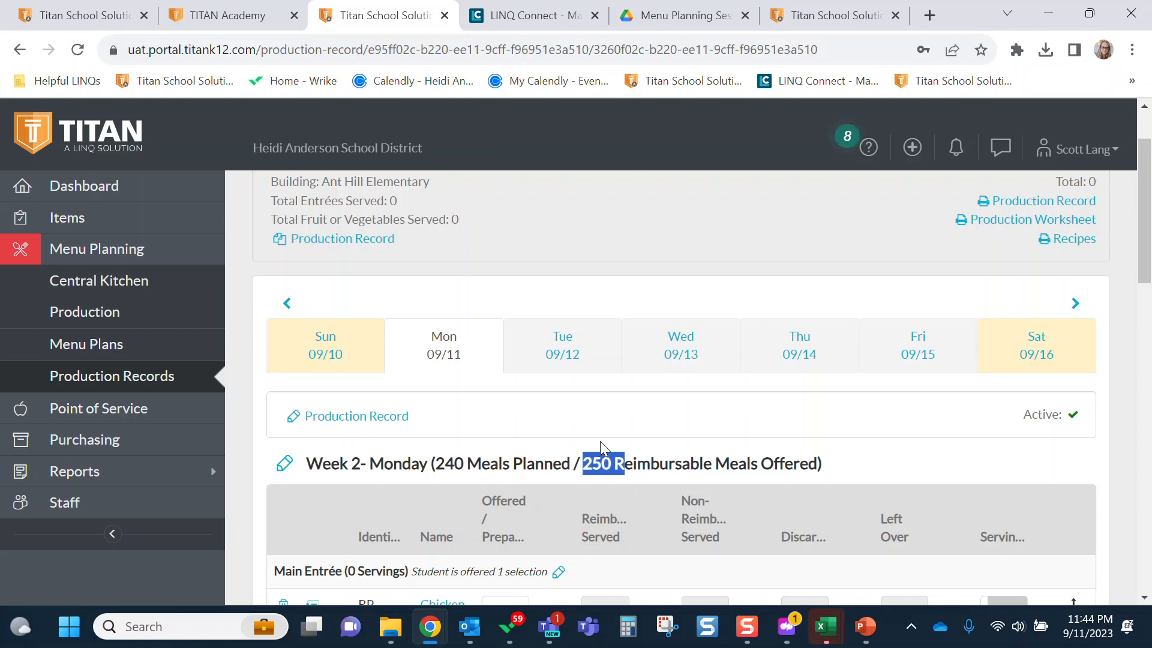
Request the Recipes printout for the September 11 production record and open the completed PDF.
scroll(600, 441, "up", 2)
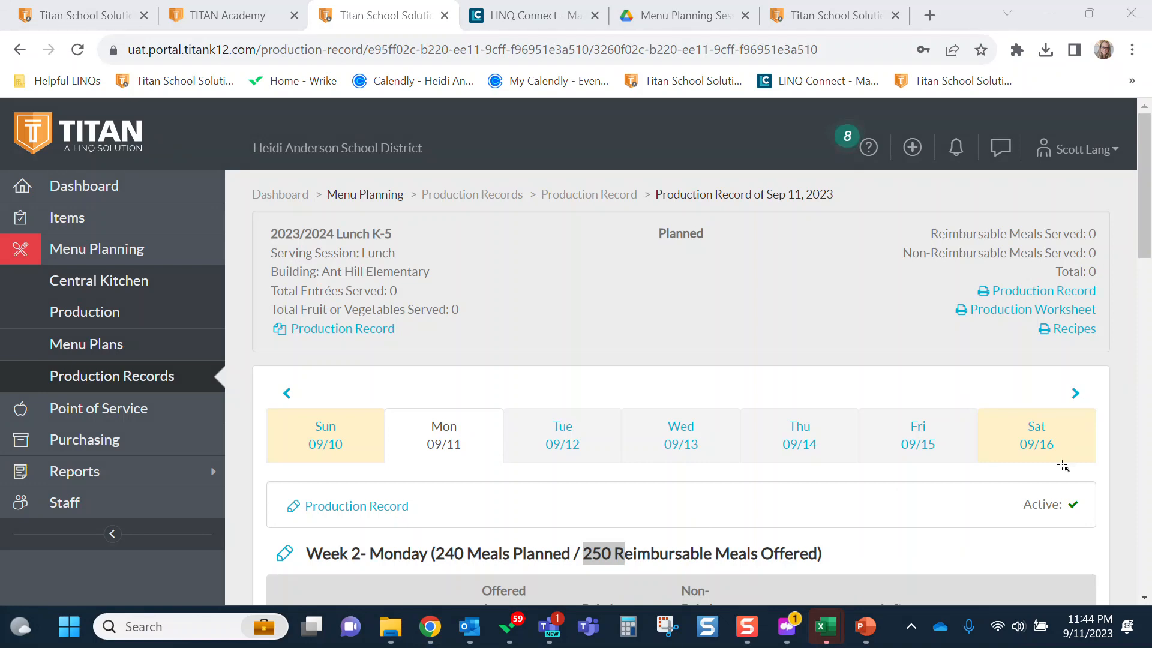
left_click_drag(925, 333, 1037, 330)
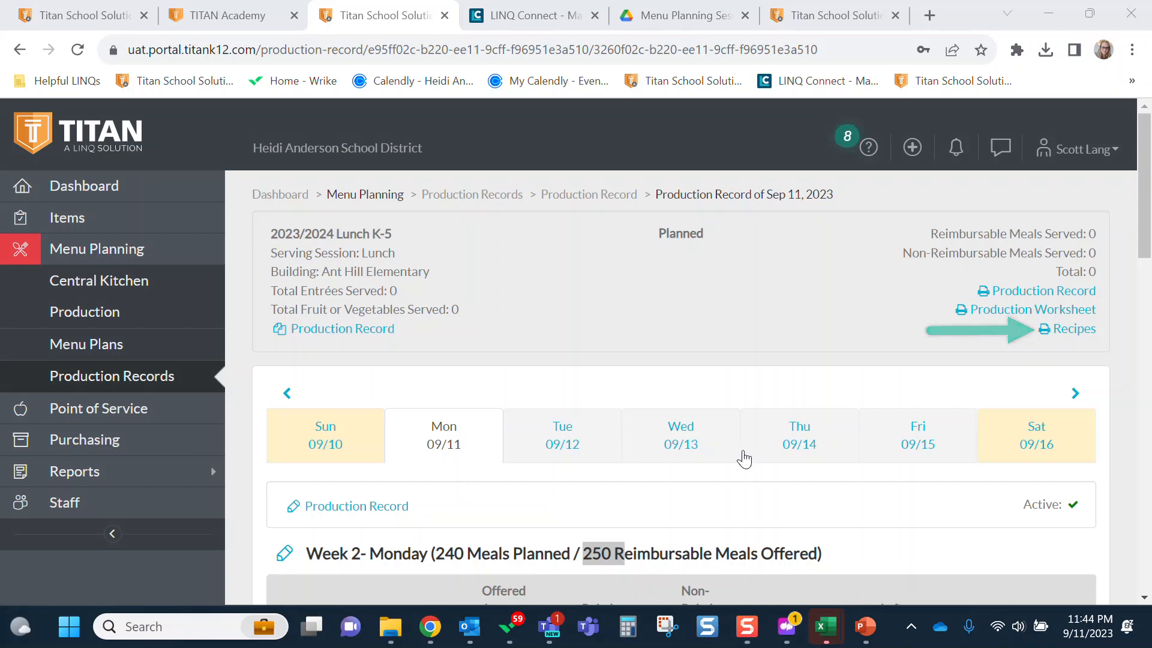
left_click(1075, 333)
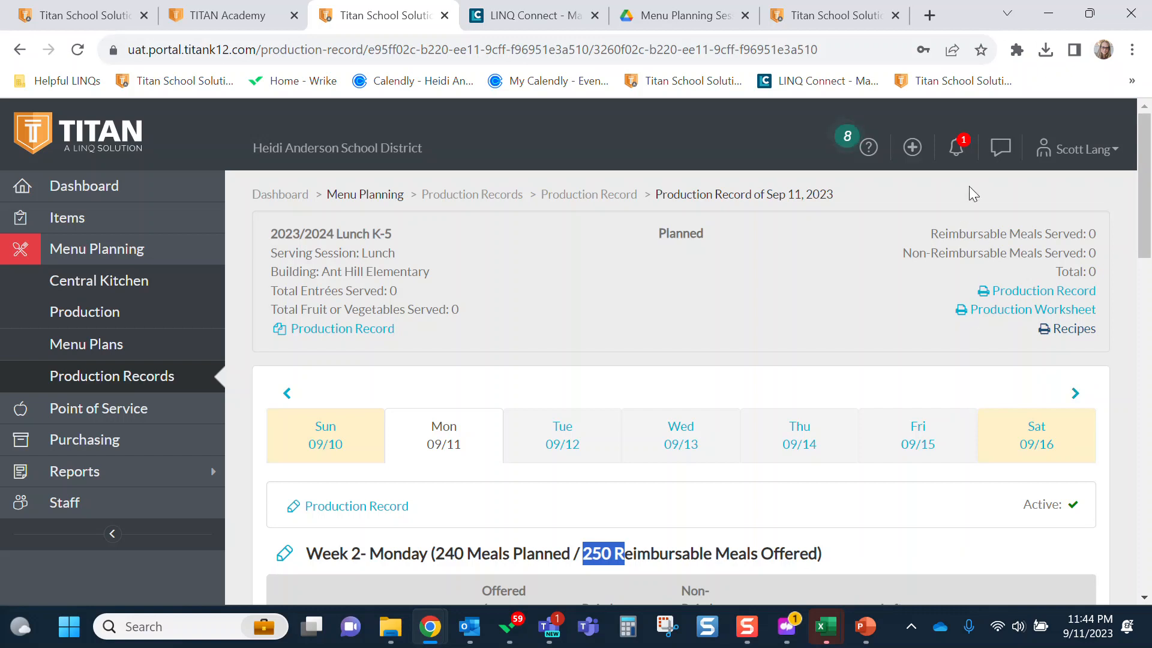
left_click(953, 153)
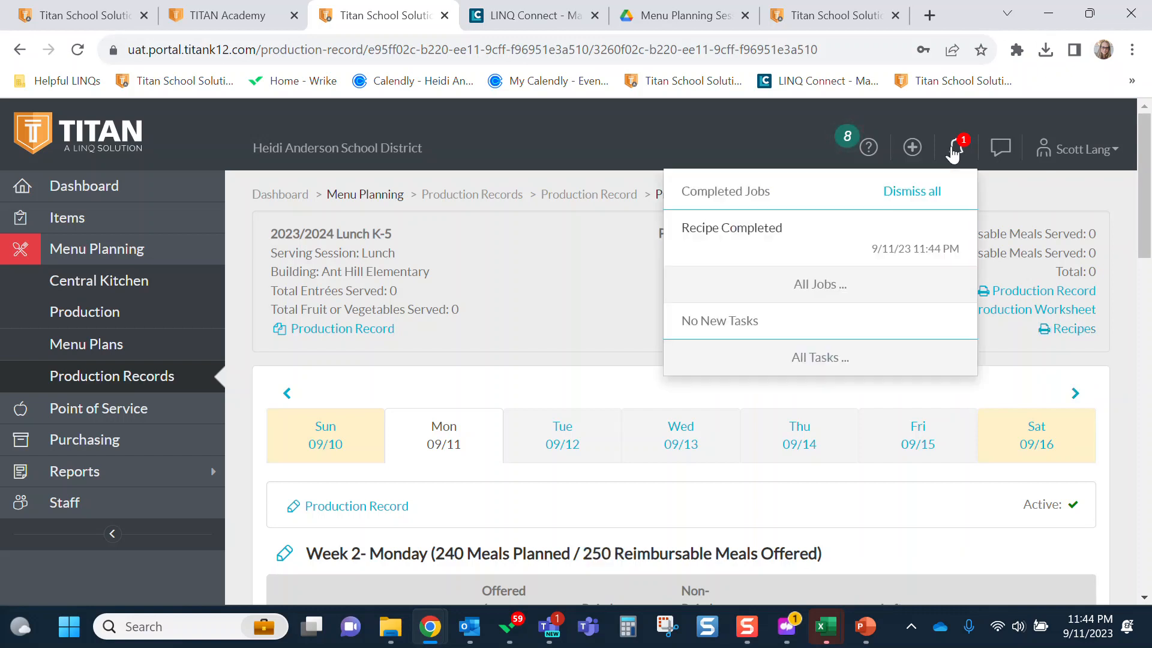
left_click(743, 231)
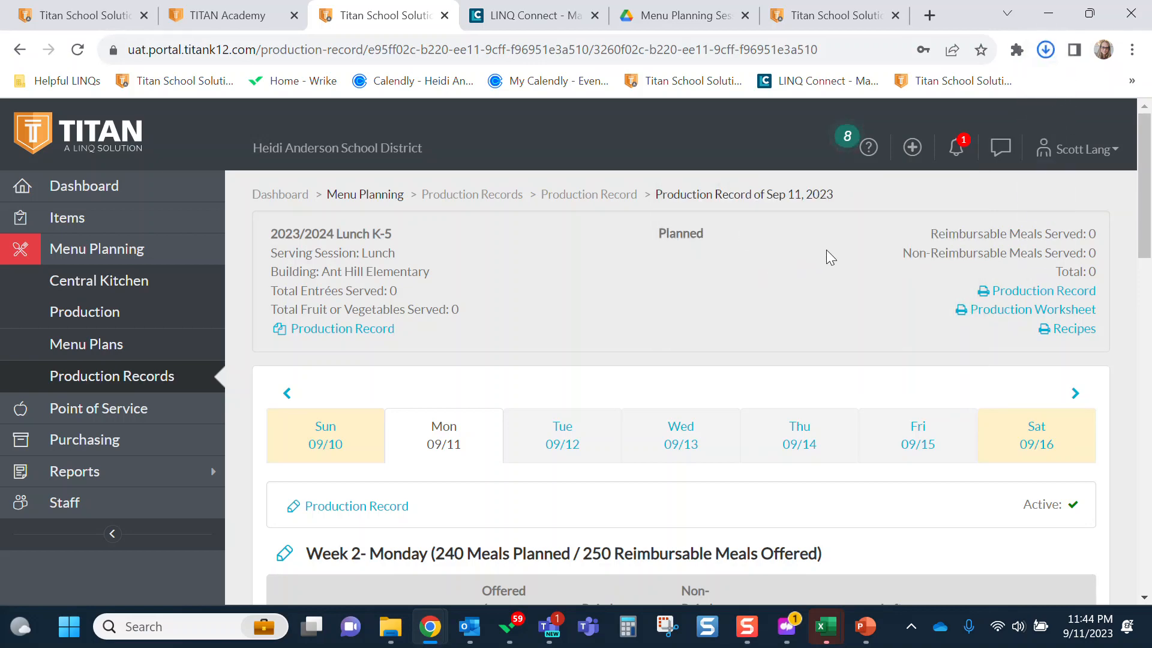
left_click(925, 97)
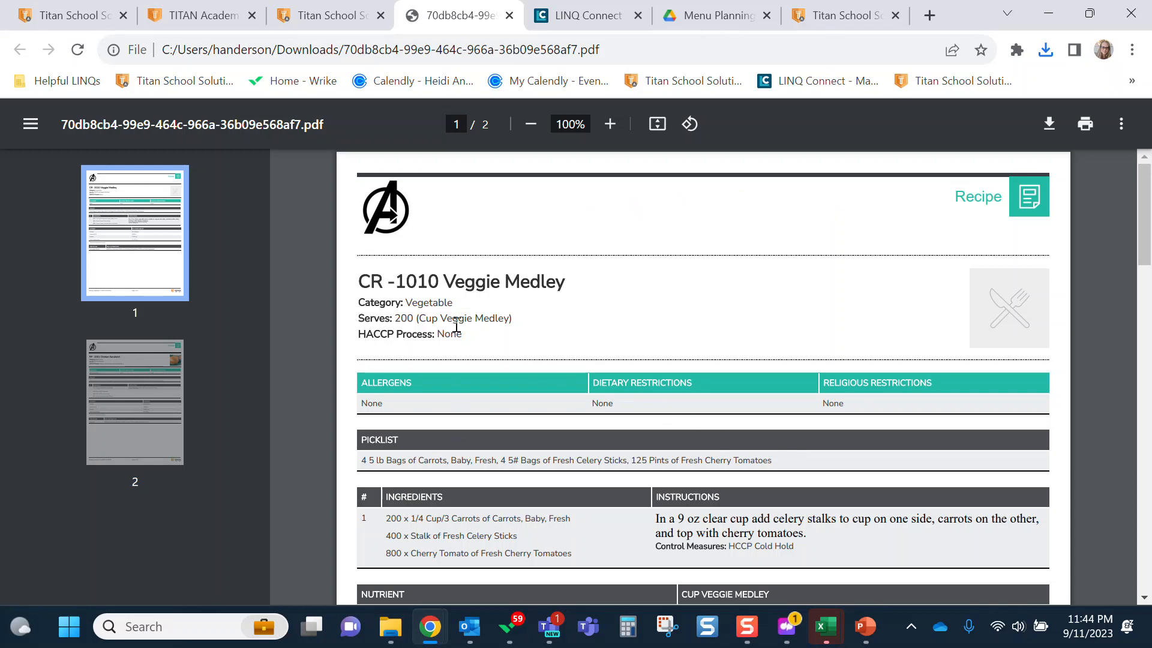
Review the Veggie Medley recipe's serving count, allergens, picklist, ingredients, instructions, nutrients and meal contribution, and close the PDF.
double_click(396, 318)
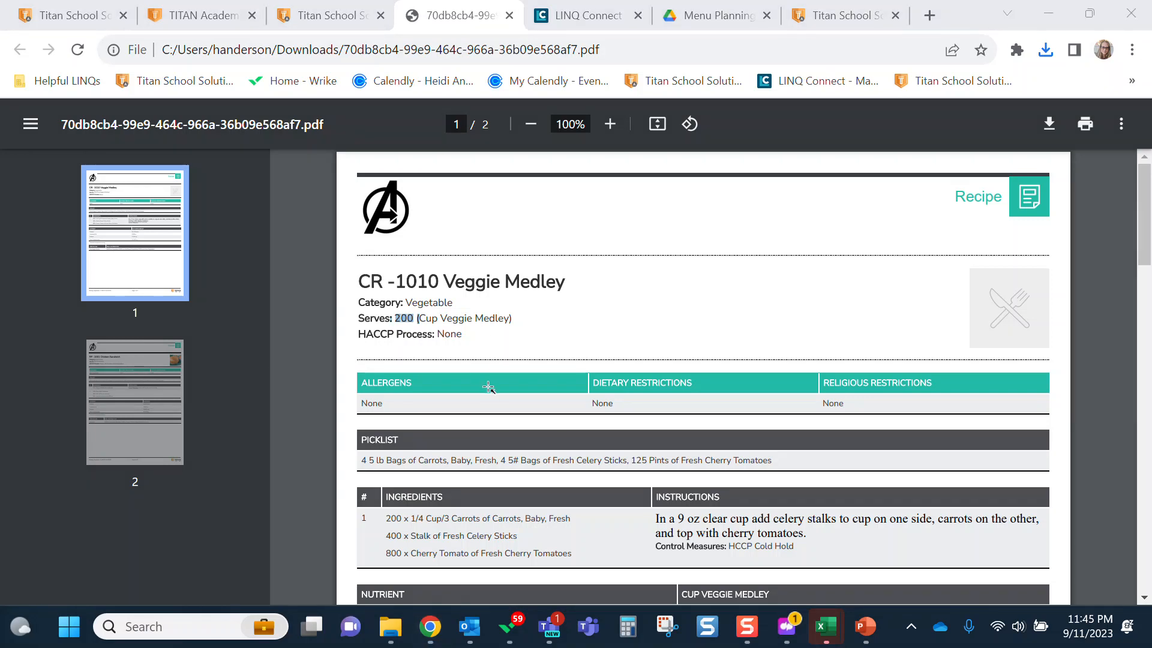
left_click_drag(500, 402, 398, 403)
left_click_drag(875, 457, 773, 459)
left_click_drag(539, 496, 454, 496)
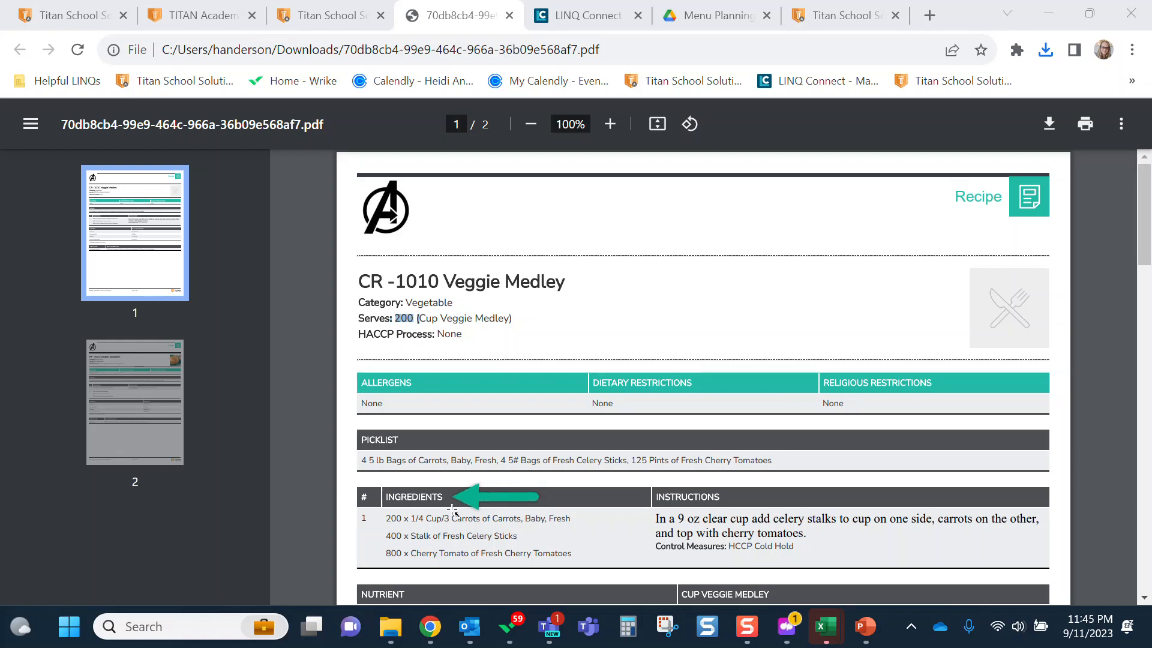
left_click_drag(837, 496, 727, 500)
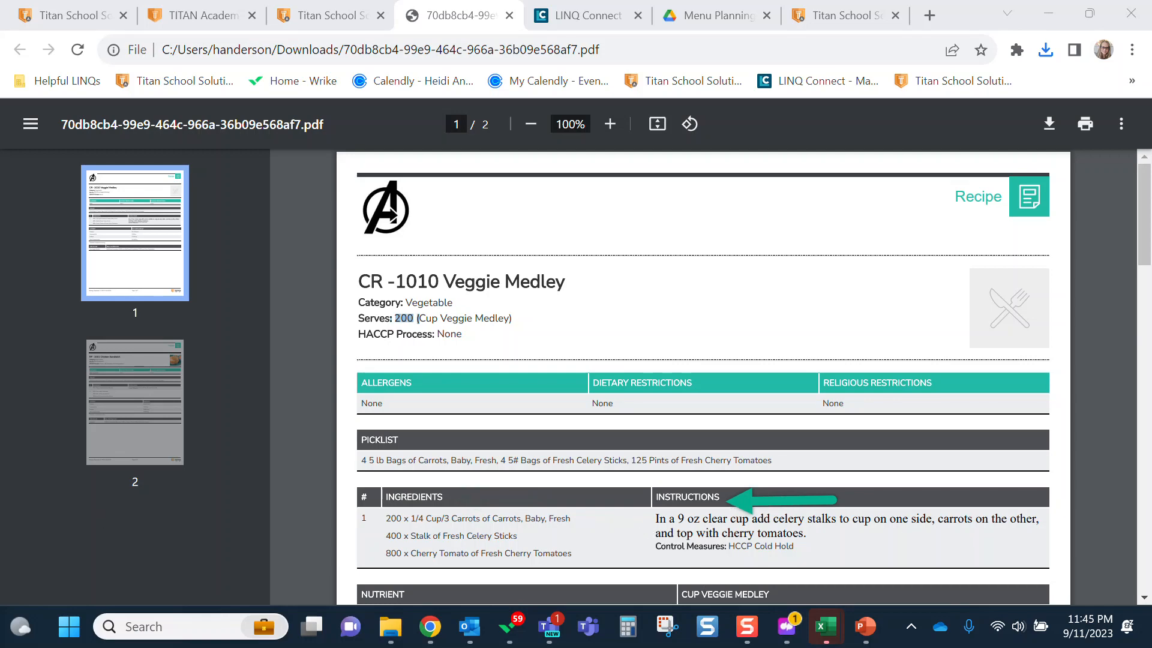
scroll(628, 484, "down", 6)
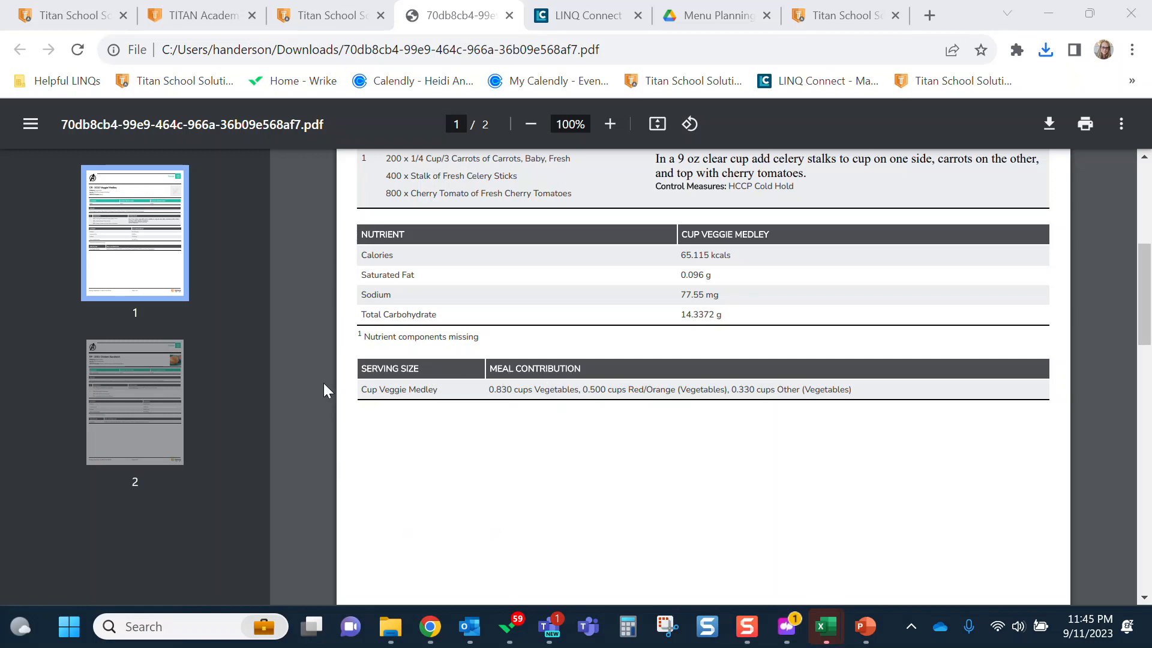
scroll(452, 241, "up", 6)
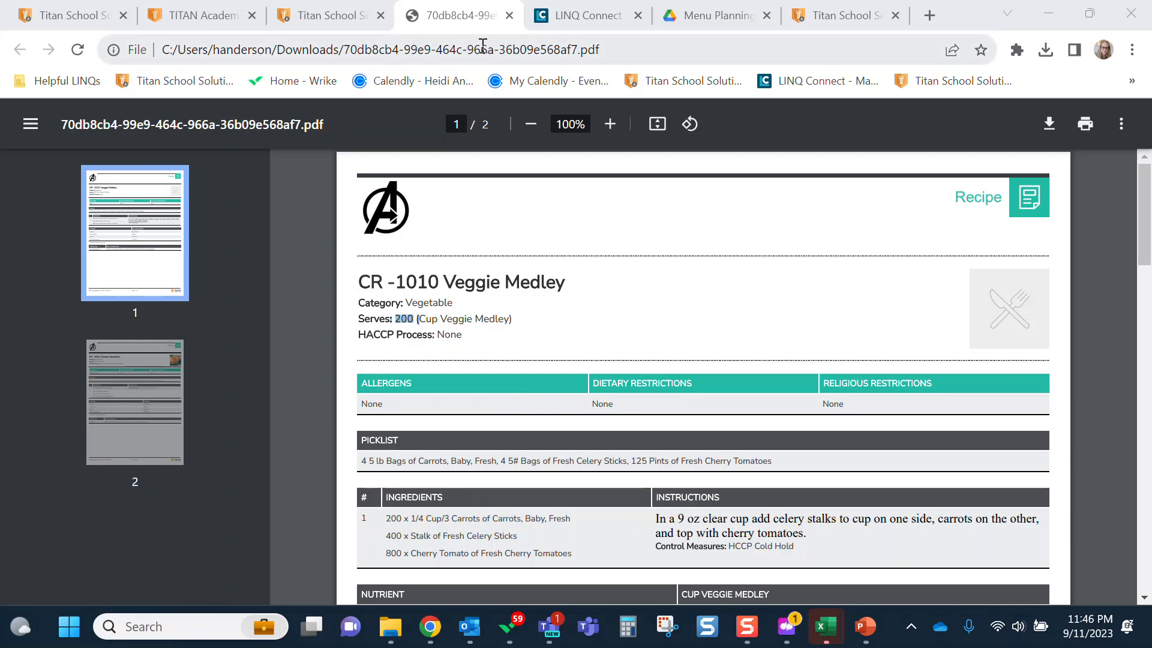
left_click(509, 14)
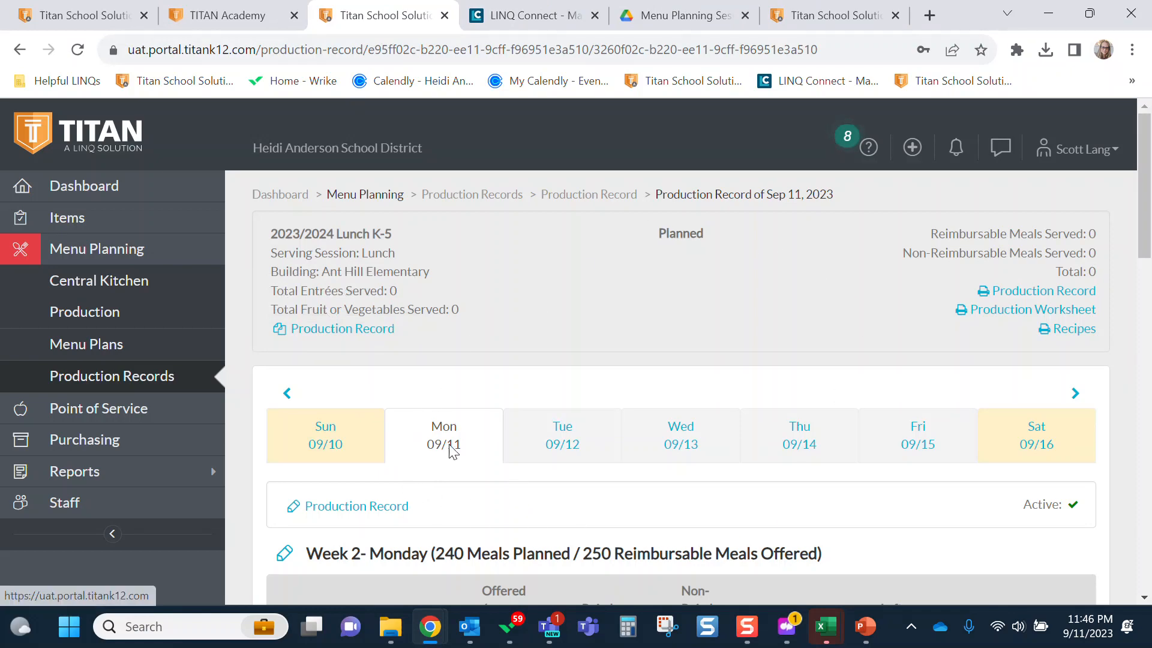
Request the Production Worksheet for the September 11 record and open the completed PDF.
scroll(610, 492, "down", 3)
scroll(513, 470, "up", 3)
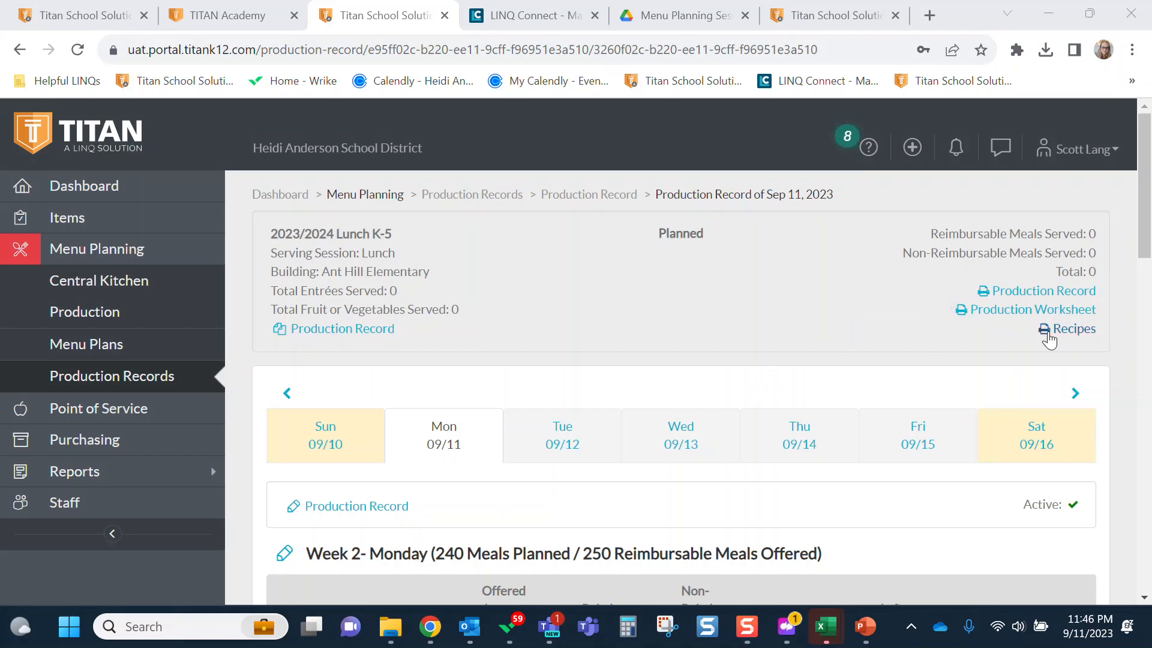
left_click(1049, 312)
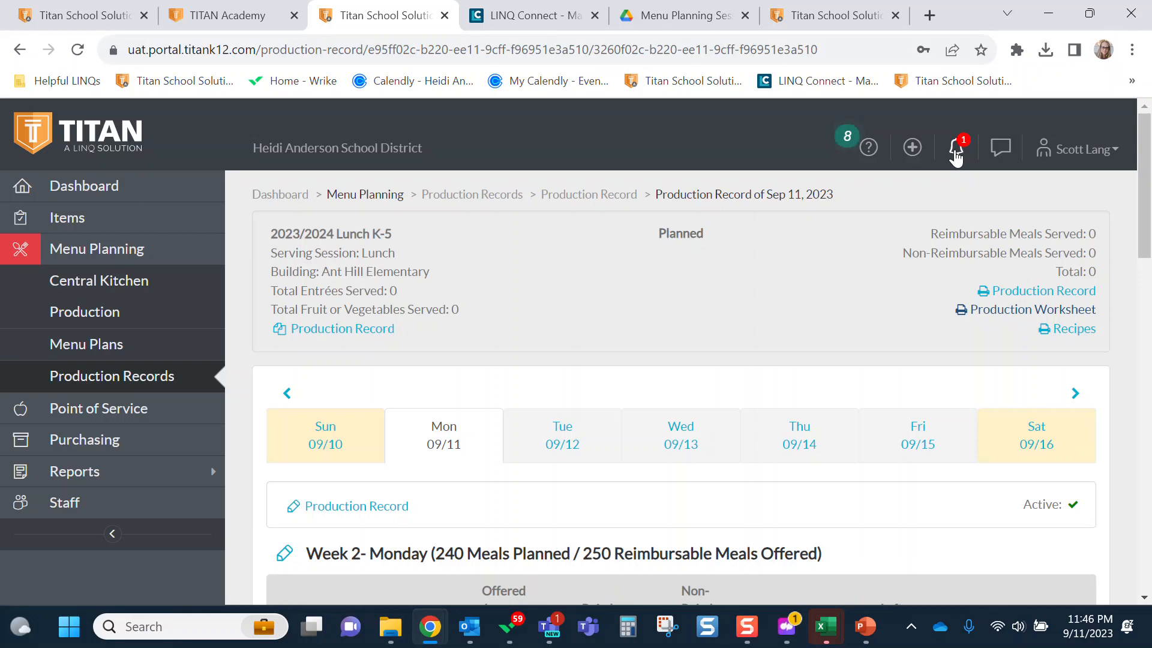
left_click(956, 155)
left_click(831, 240)
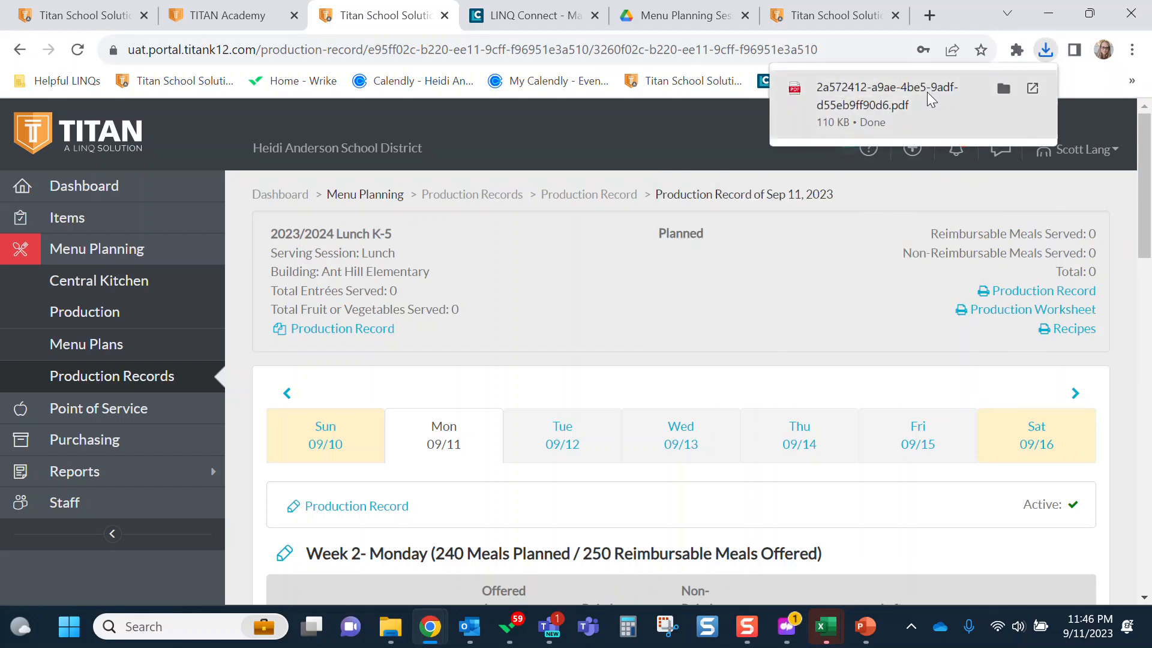
left_click(929, 98)
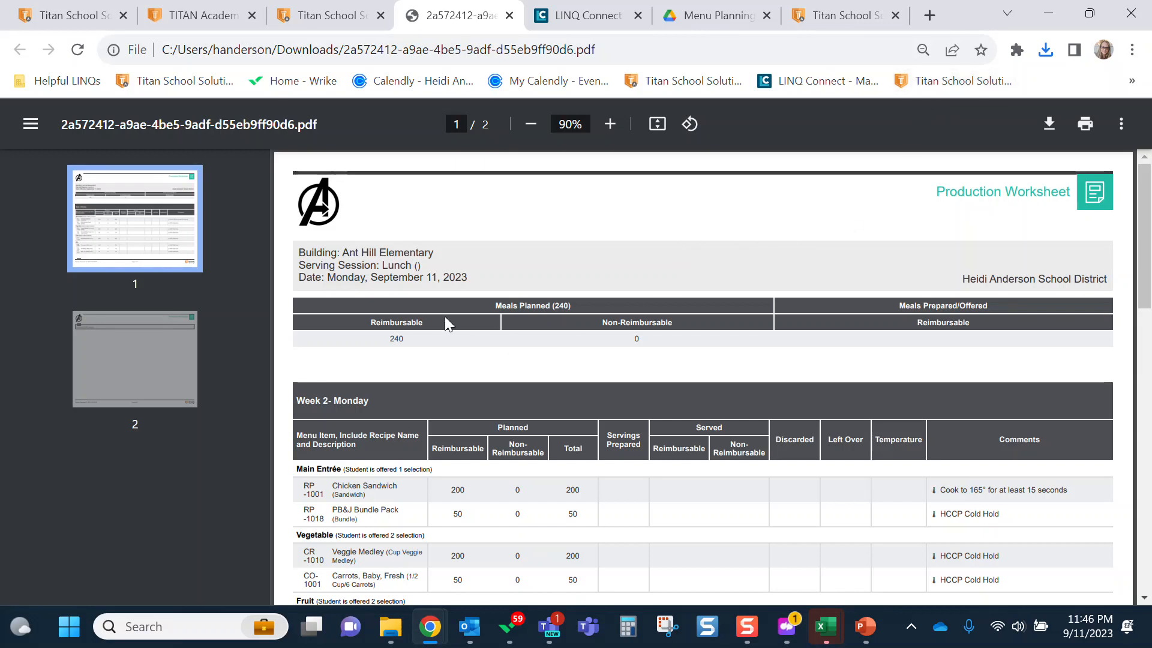
Examine the worksheet's reimbursable meals planned and the PB&J Bundle Pack's planned and Servings Prepared cells.
left_click_drag(386, 337, 429, 337)
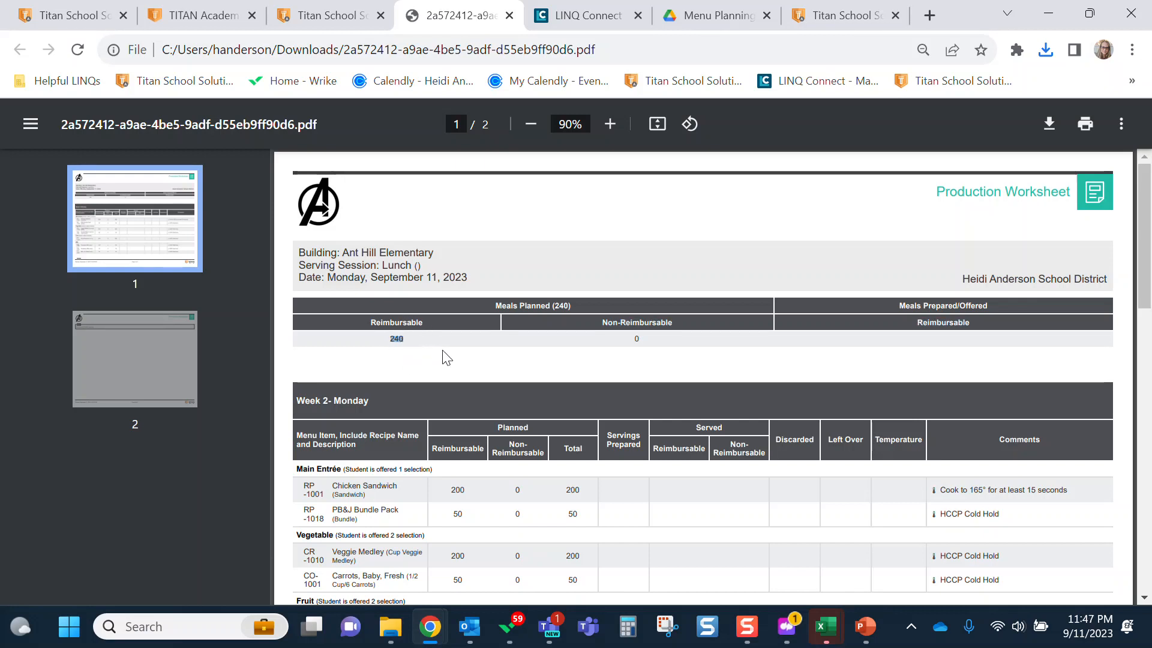
scroll(484, 372, "down", 2)
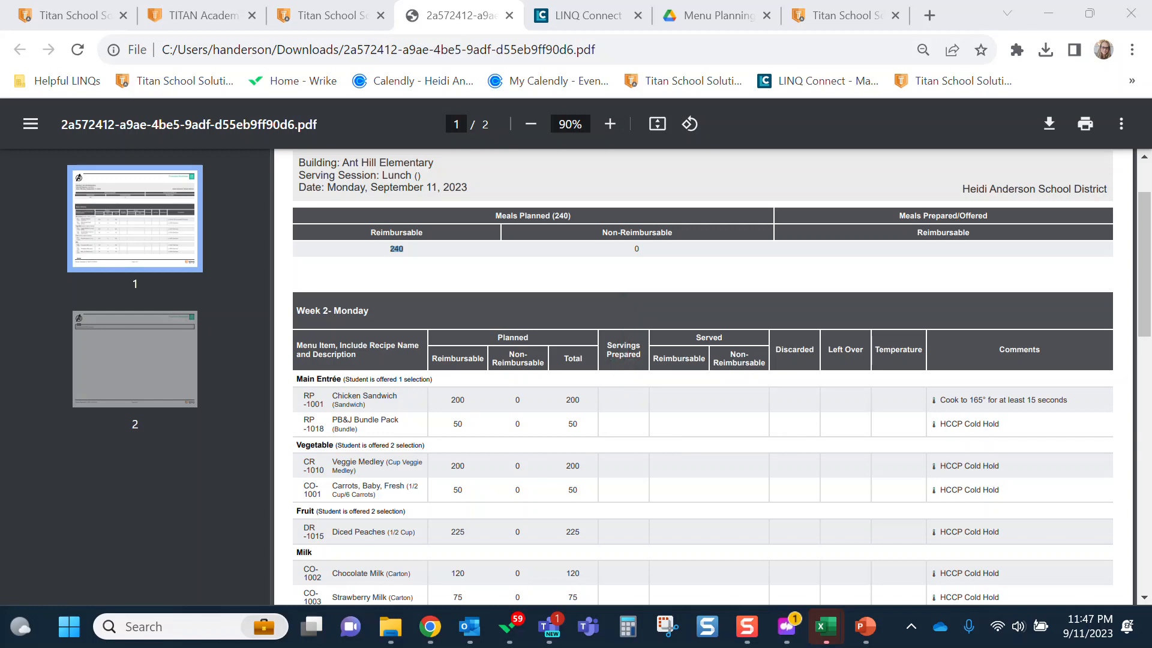
key("Print")
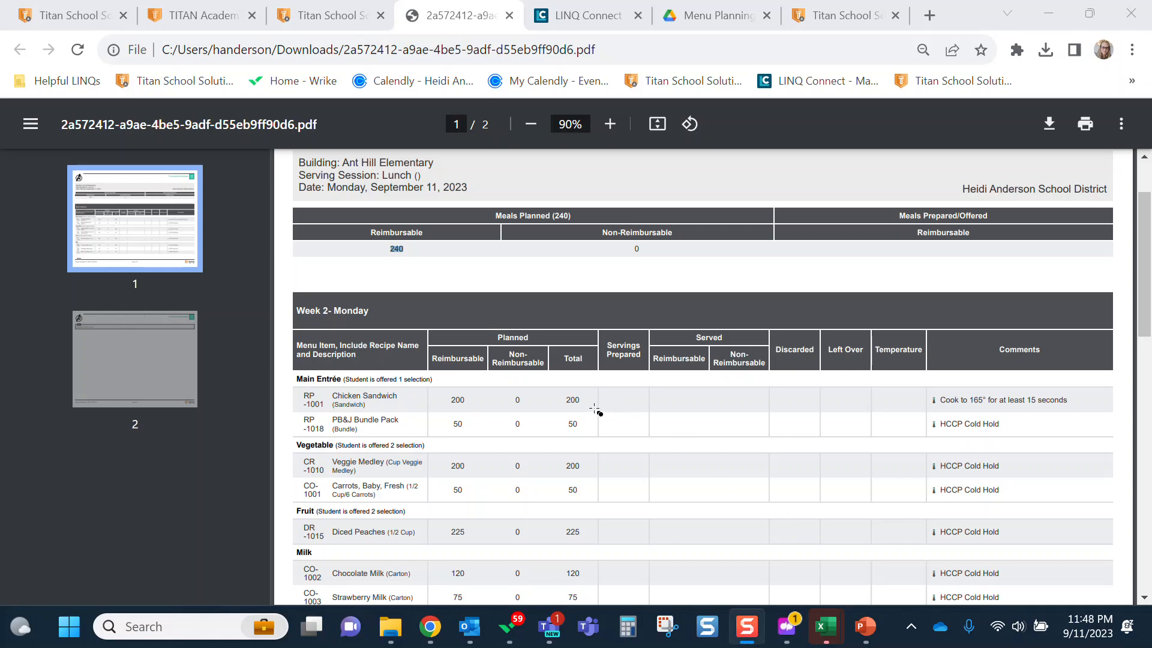
left_click_drag(596, 409, 654, 438)
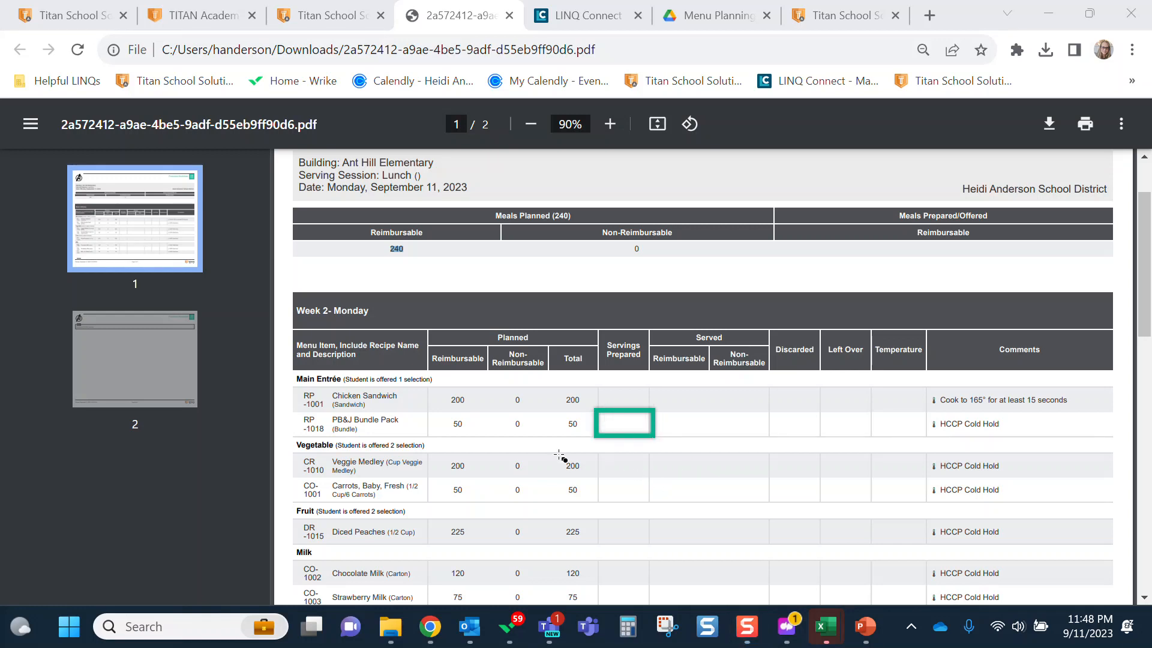
left_click_drag(435, 412, 486, 442)
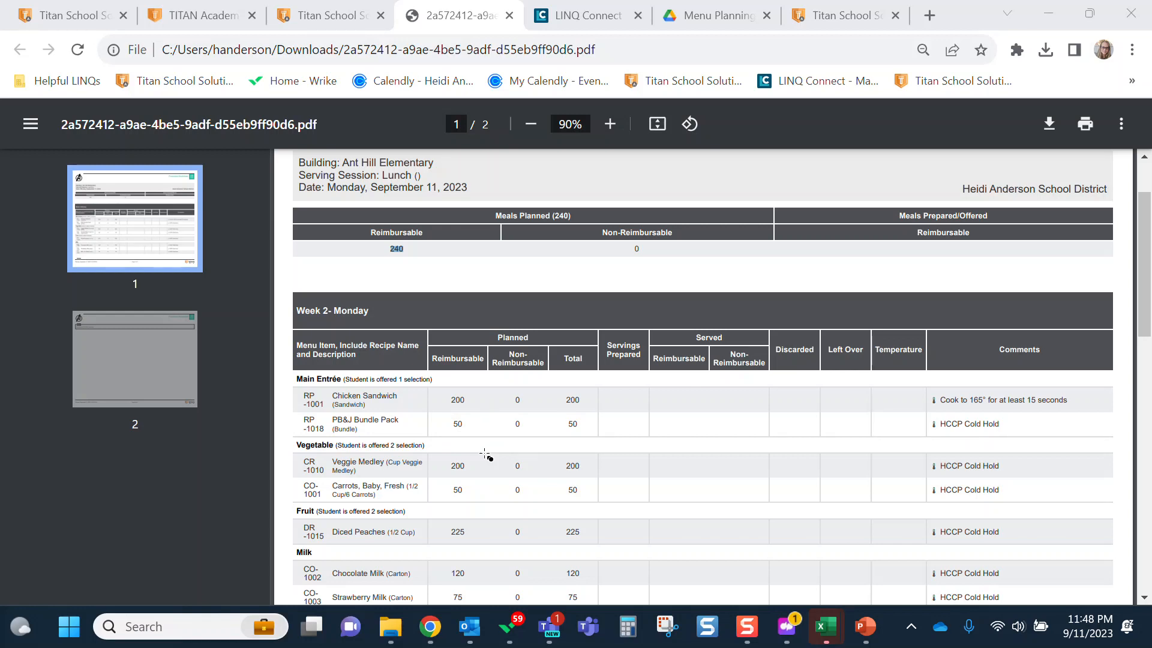
left_click(599, 423)
Examine the worksheet's reimbursable and non-reimbursable Served columns and the Discarded and Left Over columns.
left_click_drag(672, 301, 673, 394)
left_click_drag(738, 282, 736, 346)
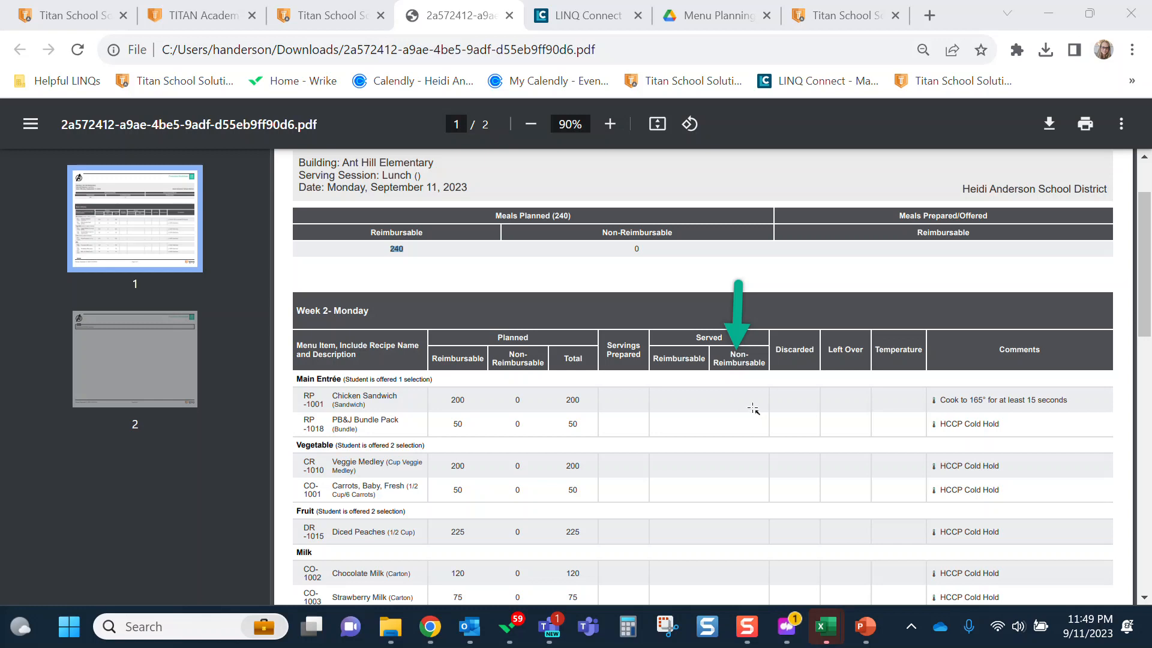
left_click_drag(816, 399, 750, 399)
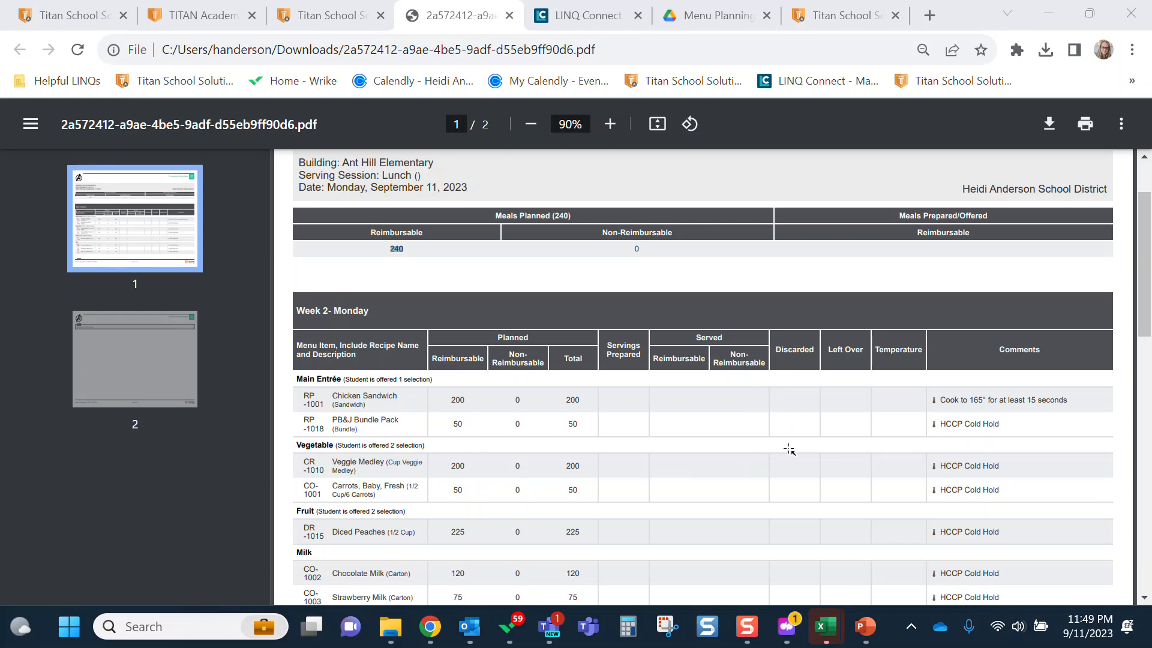
left_click_drag(795, 292, 796, 339)
left_click_drag(851, 298, 848, 339)
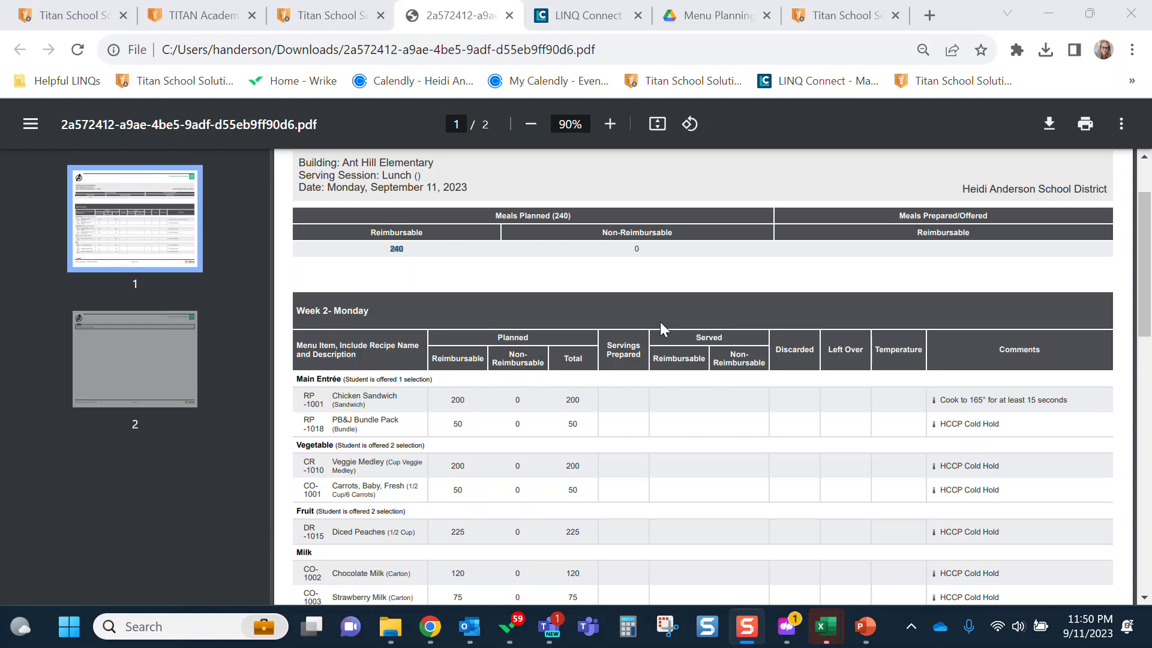
Close the production worksheet PDF and return to the Main Entrée items in the September 11 production record.
left_click(509, 16)
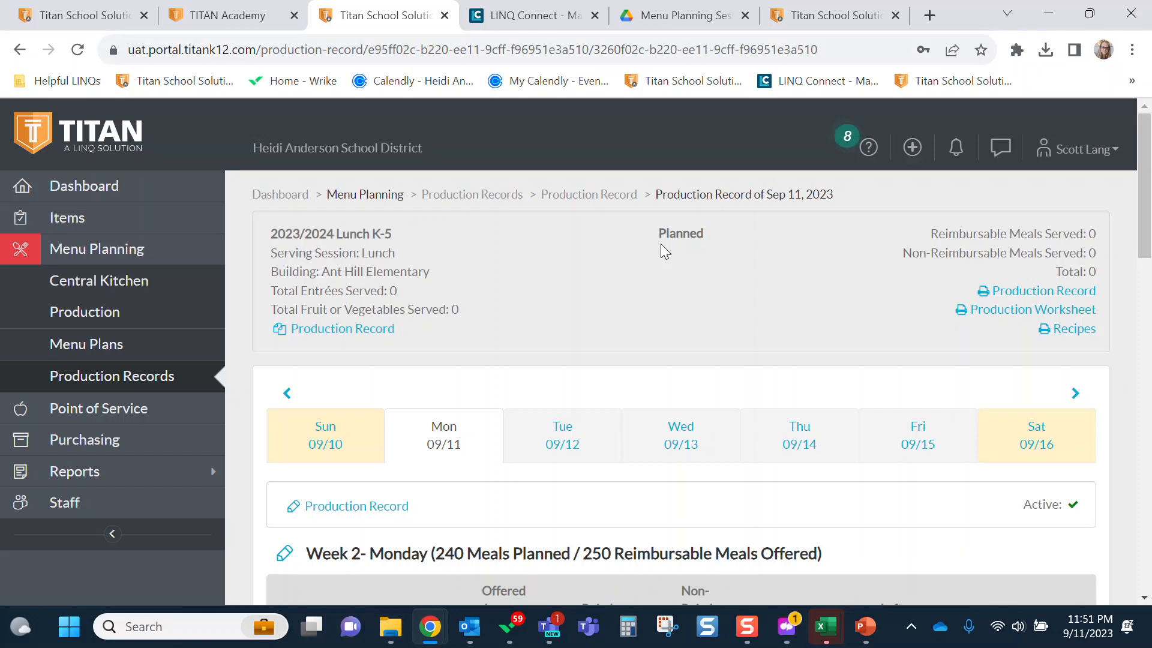
scroll(540, 352, "down", 4)
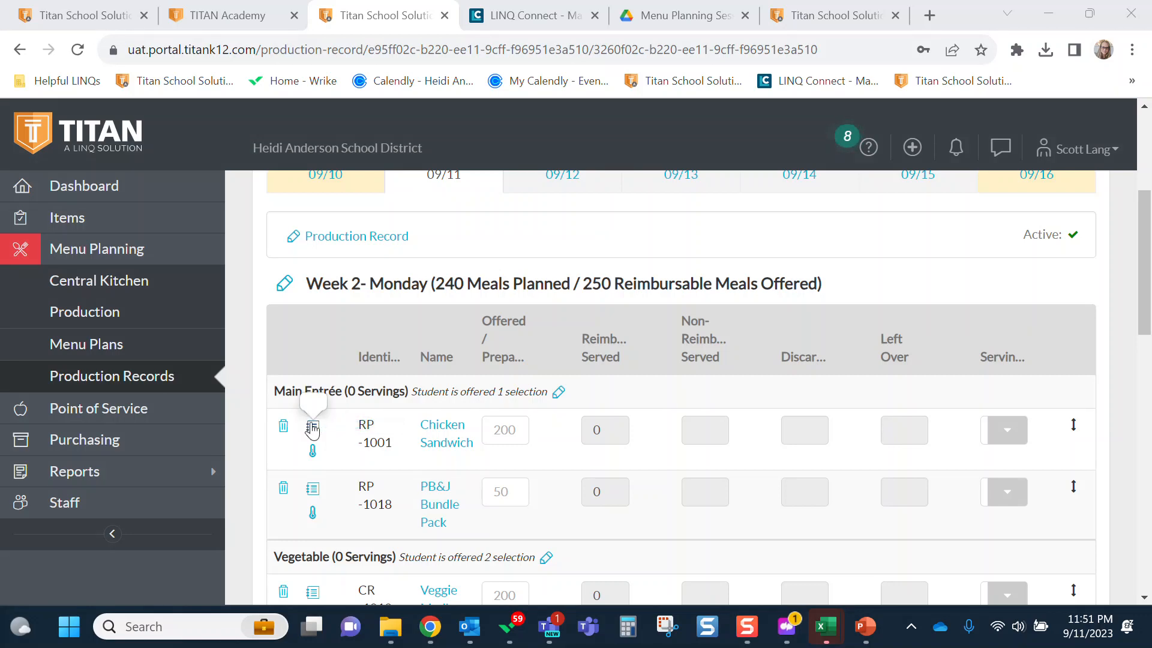
Set the Chicken Sandwich's Reimbursable Planned quantity to 205 and update the record.
mouse_move(312, 428)
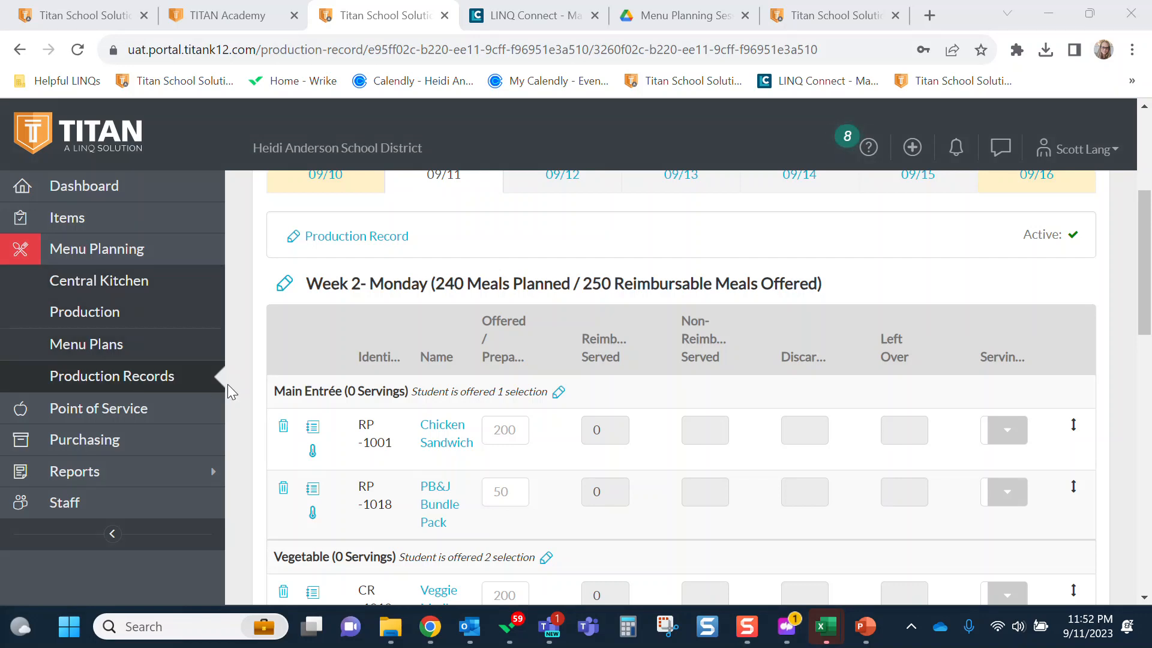
mouse_move(314, 428)
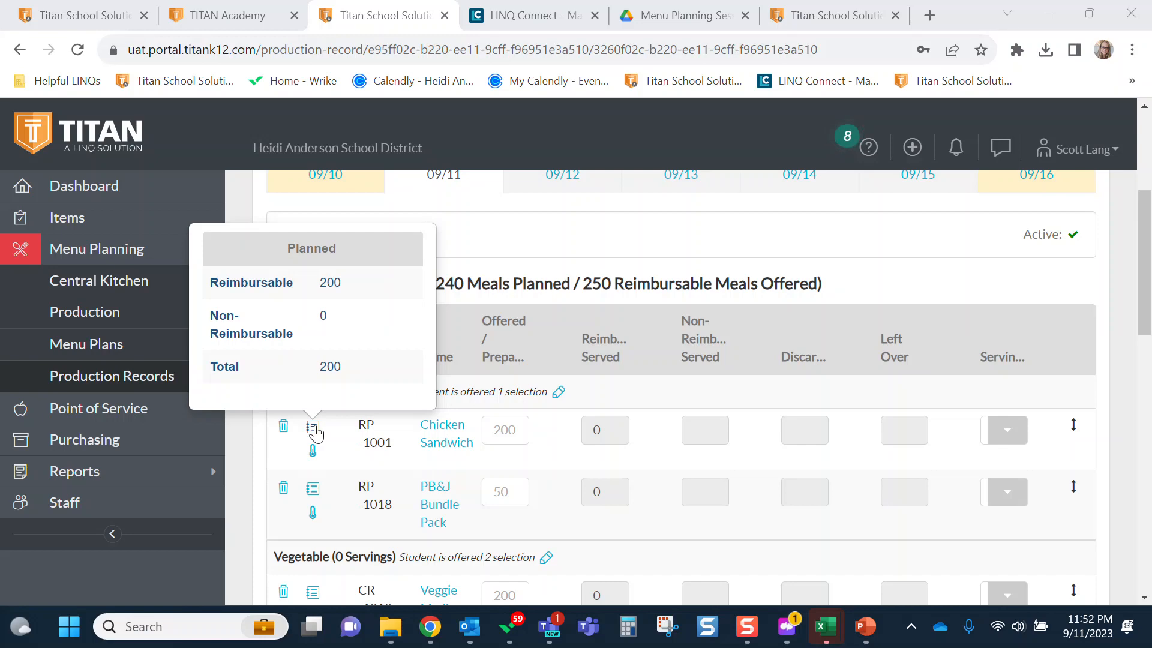
left_click(312, 428)
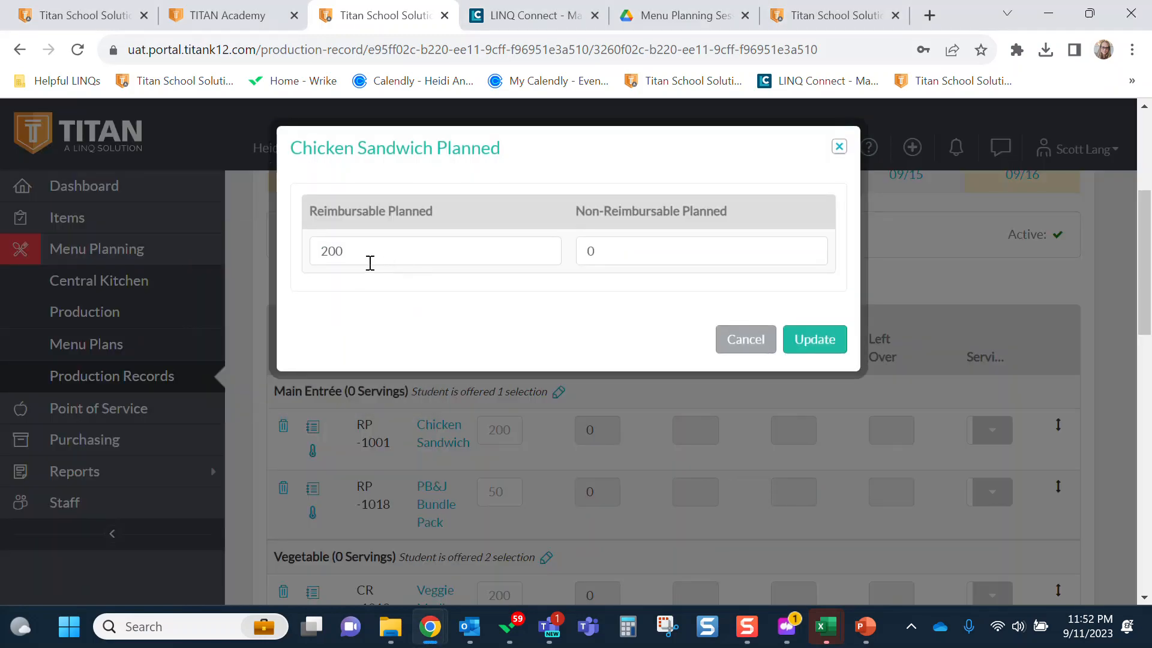
left_click_drag(358, 249, 317, 249)
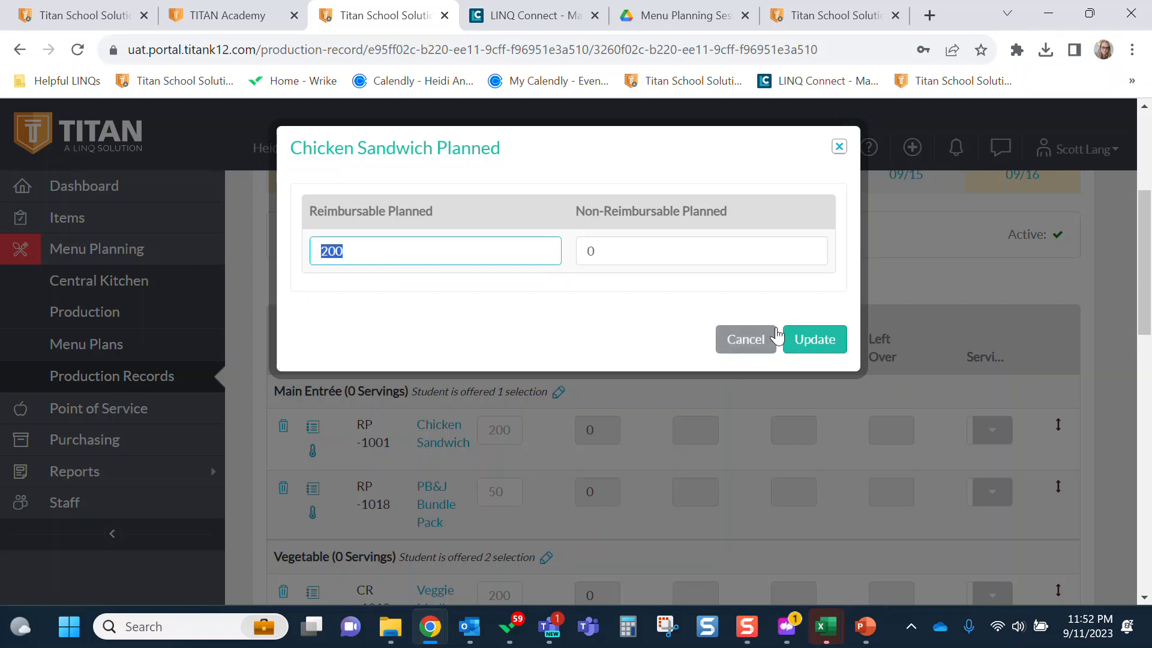
left_click_drag(367, 254, 317, 254)
type("205")
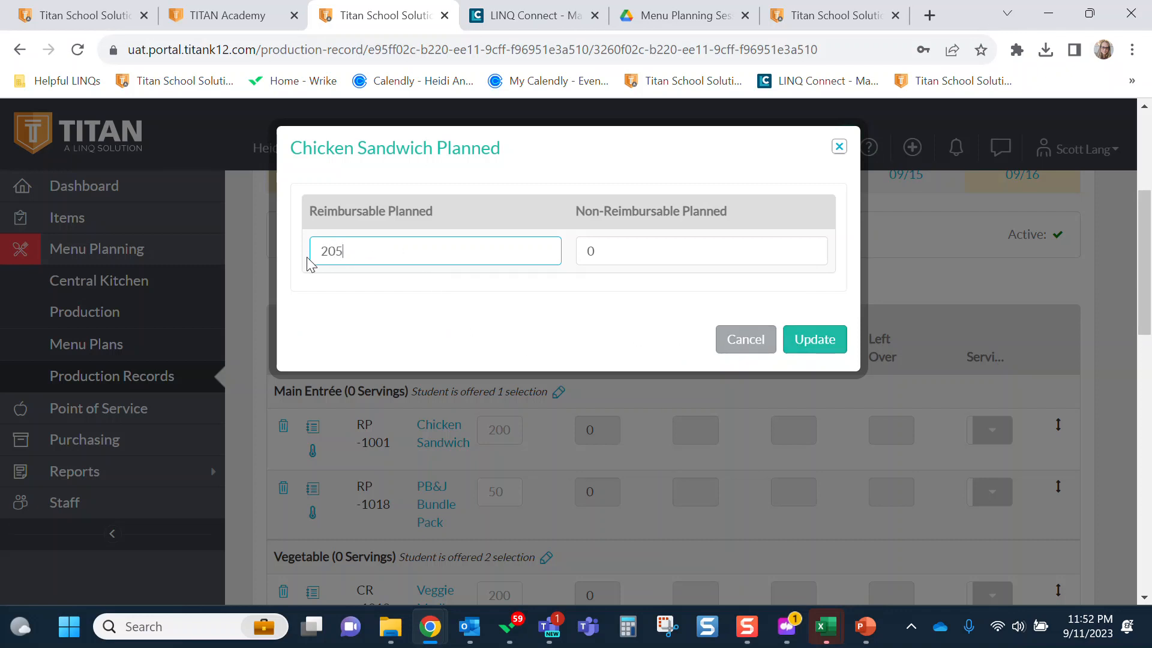
left_click(816, 351)
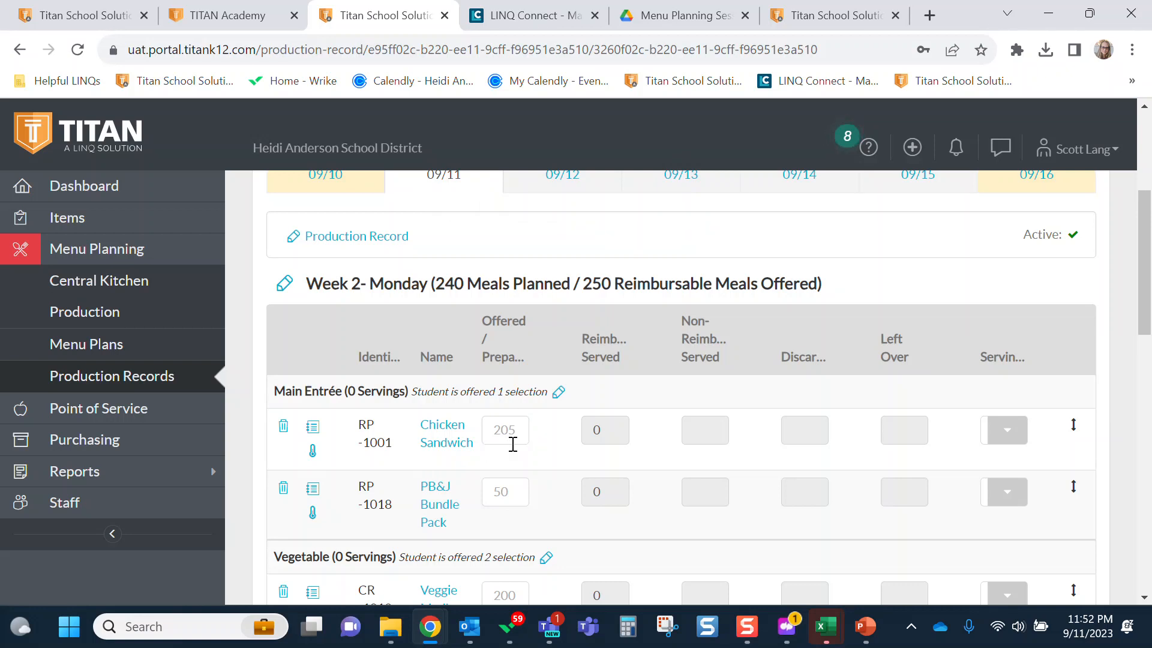
Examine the available on-hand and to-receive stock for Carrots, Baby, Fresh in the Vegetable group.
left_click(318, 427)
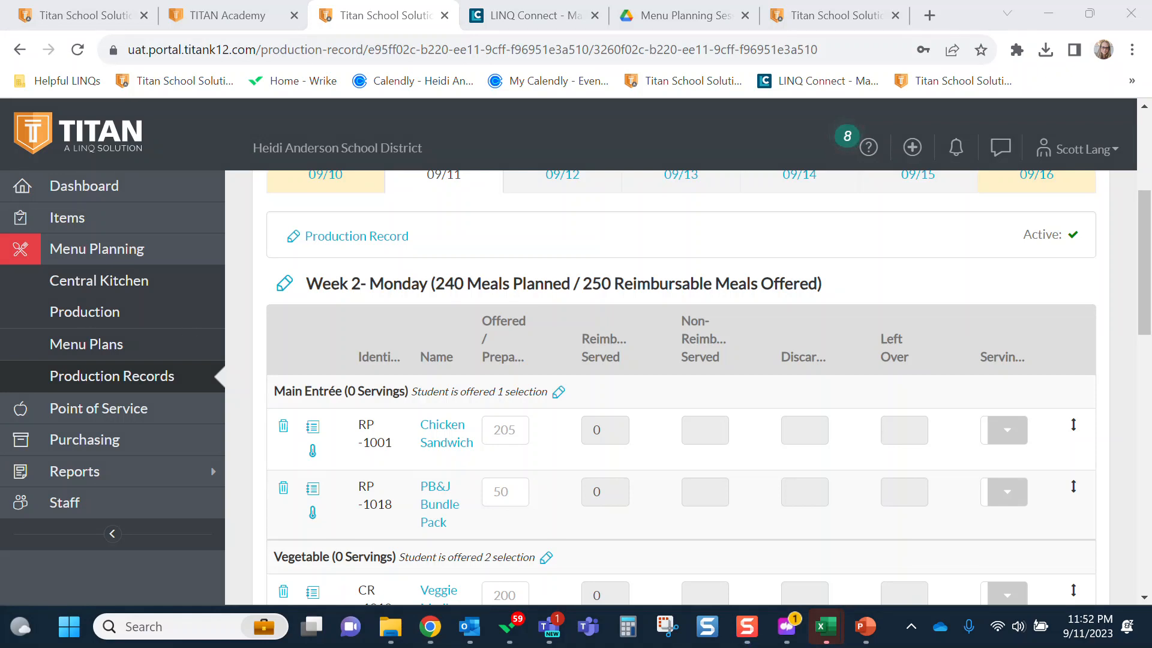
scroll(268, 459, "down", 3)
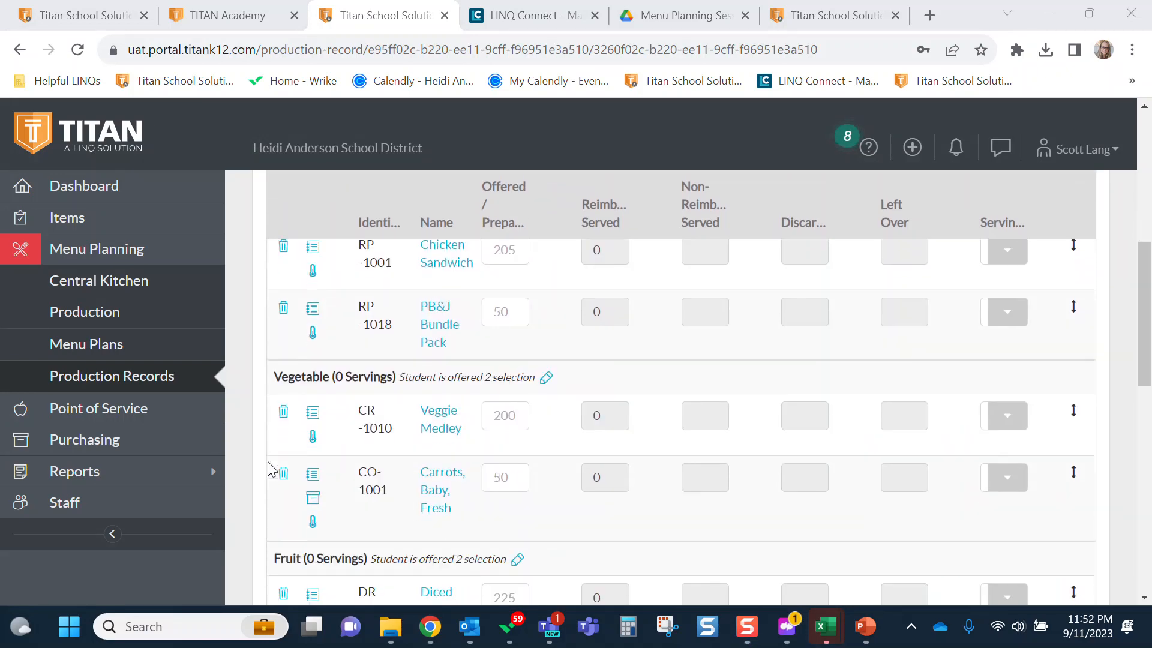
mouse_move(313, 501)
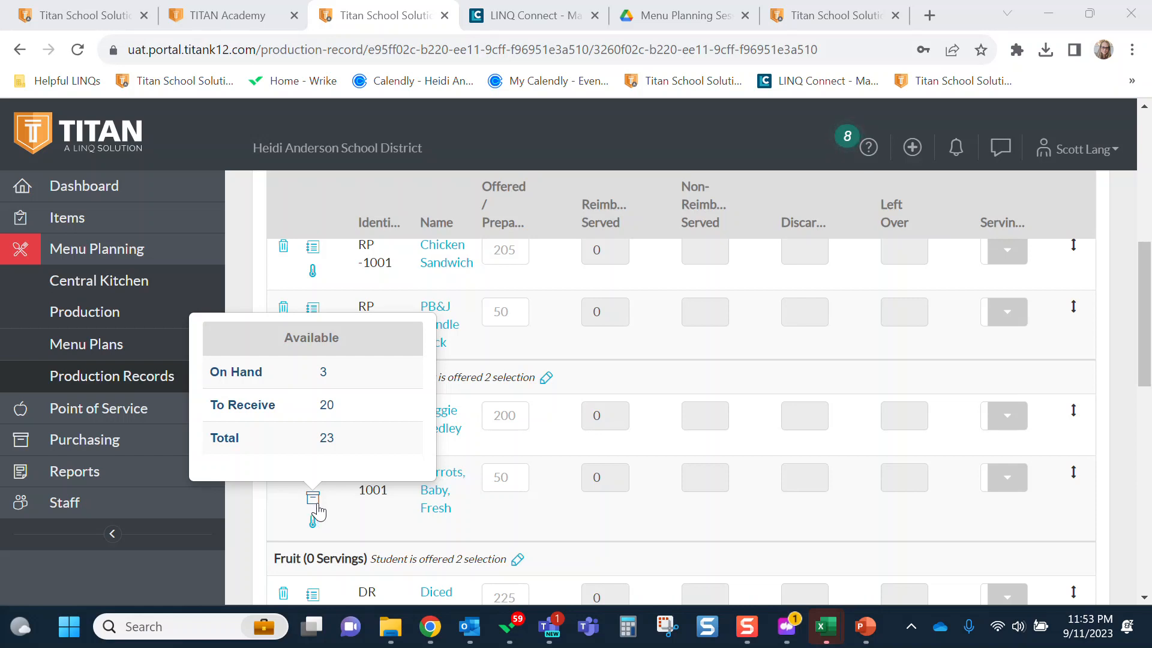
Start a temperature entry for the Chicken Sandwich with control measure "Cook to 165° for at least 15 seconds" and temperature 157.
scroll(504, 495, "up", 3)
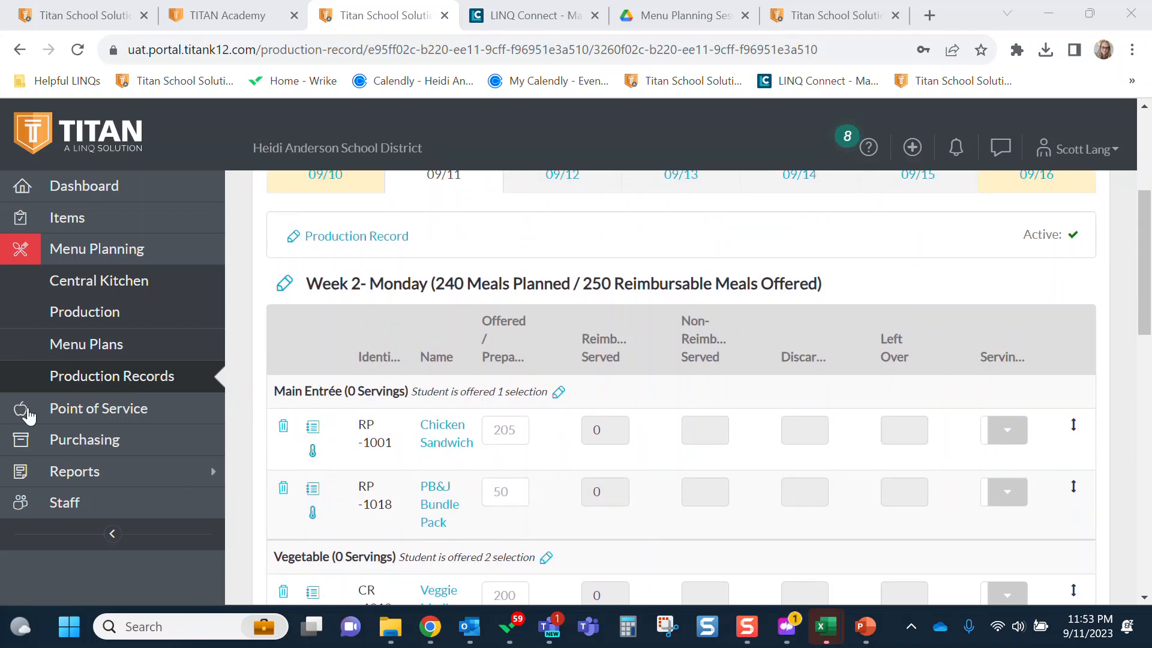
left_click(312, 451)
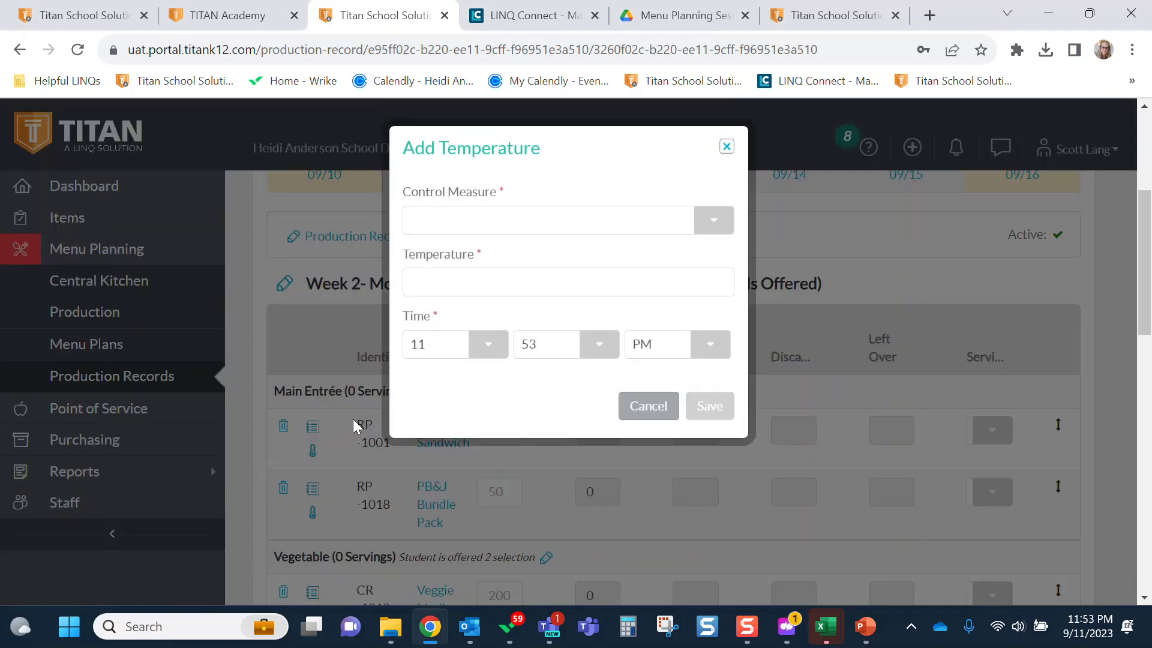
left_click_drag(401, 194, 498, 185)
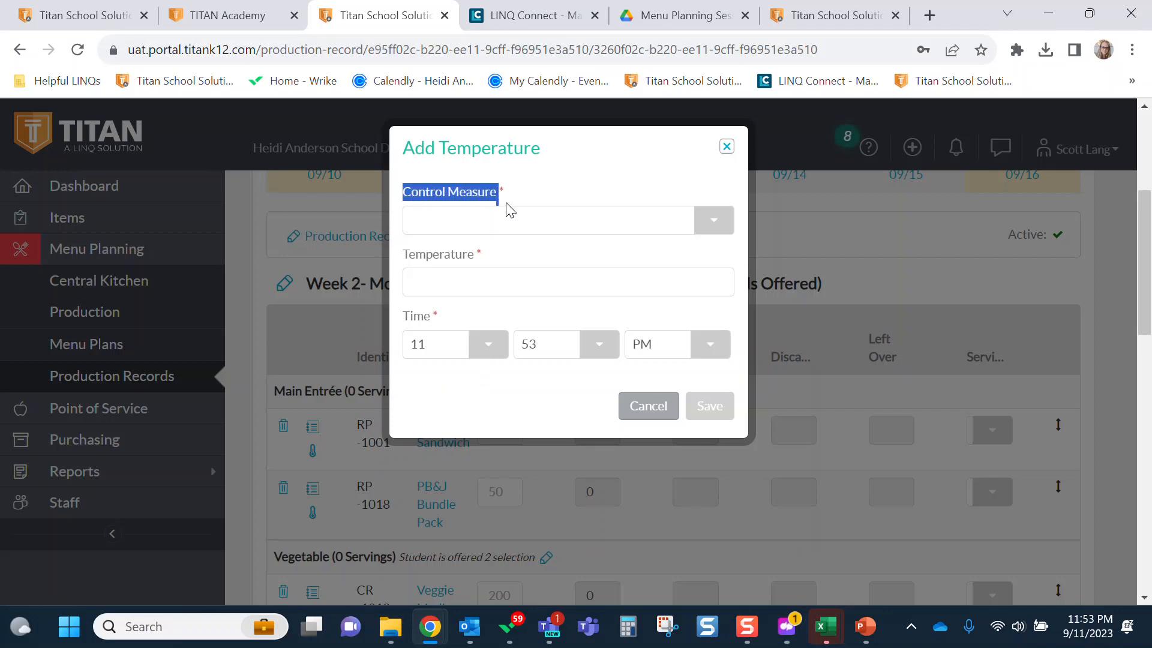
left_click(716, 221)
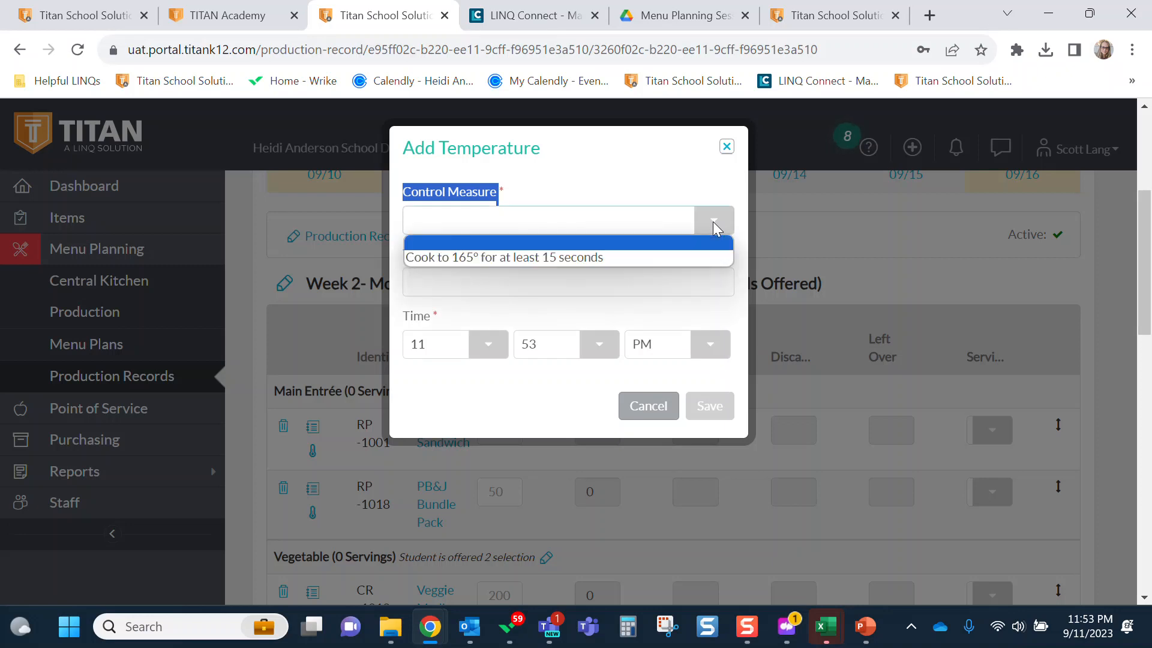
left_click(570, 258)
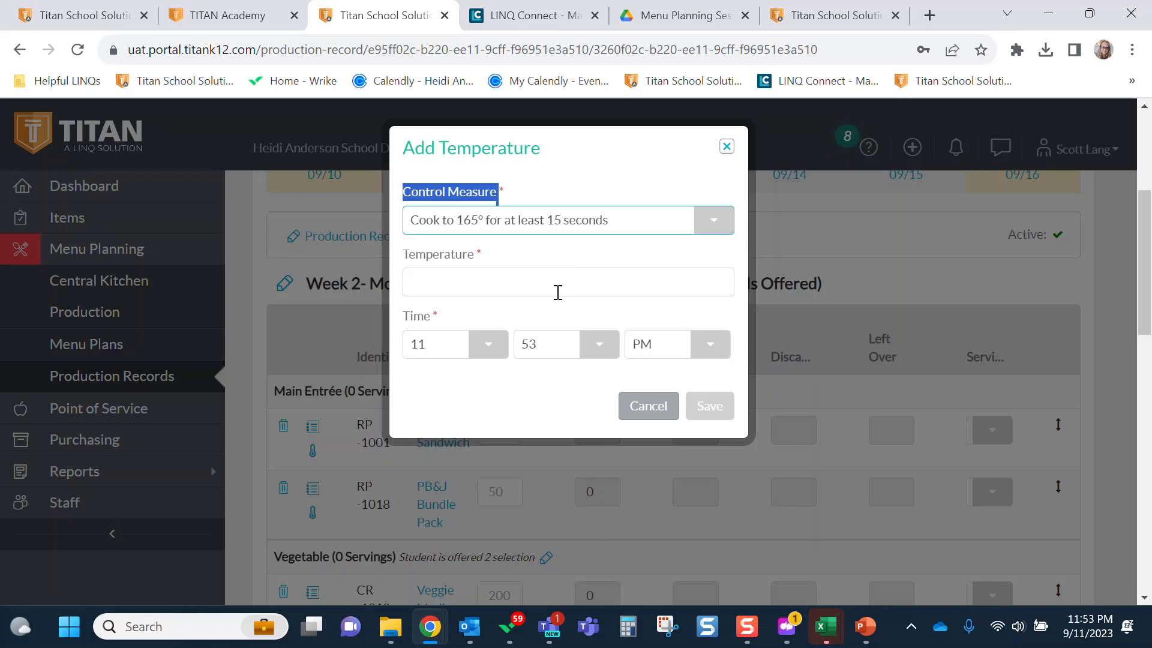
left_click(565, 283)
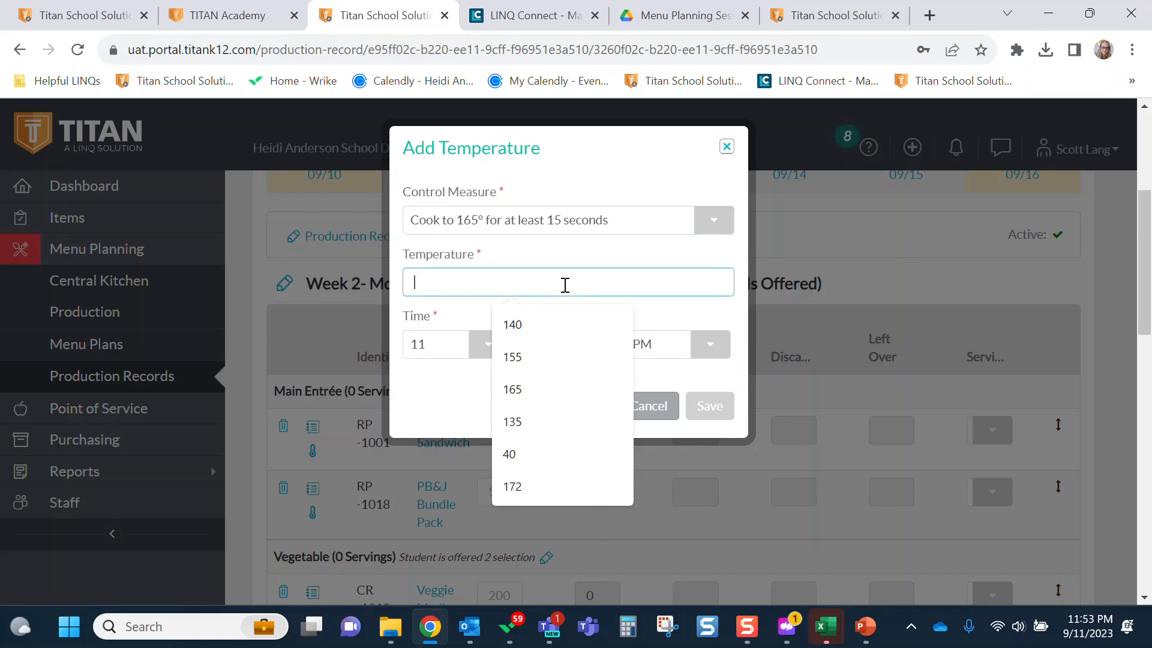
type("157")
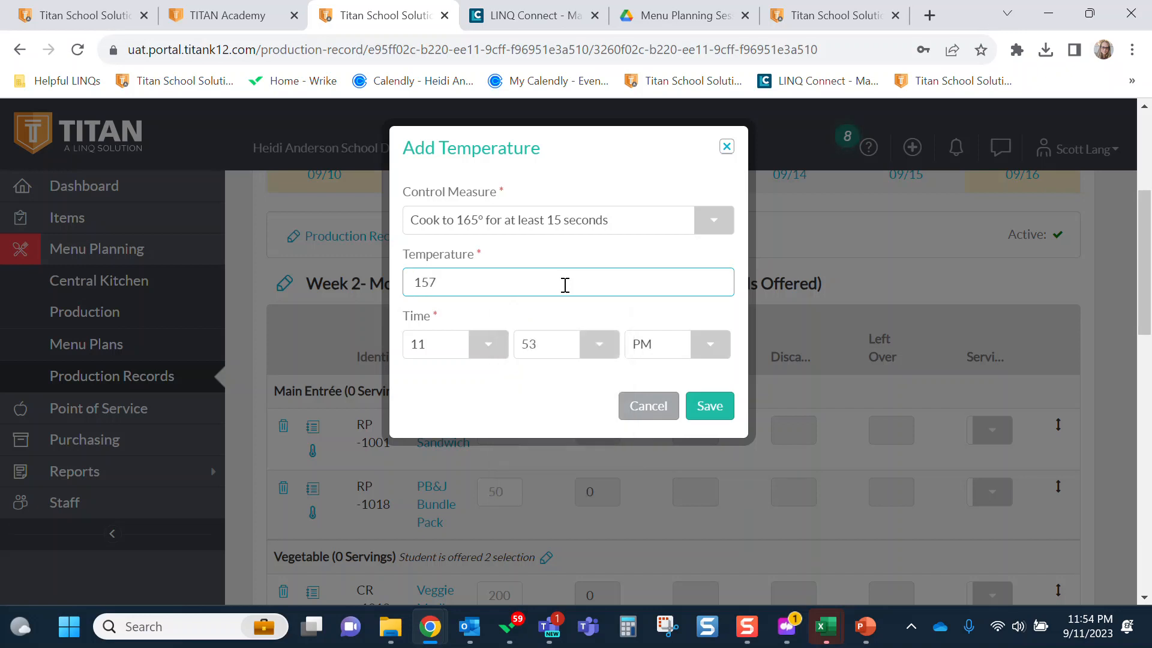
Set the temperature reading's time to 10:25 AM, save it and acknowledge the corrective action notice.
left_click(502, 348)
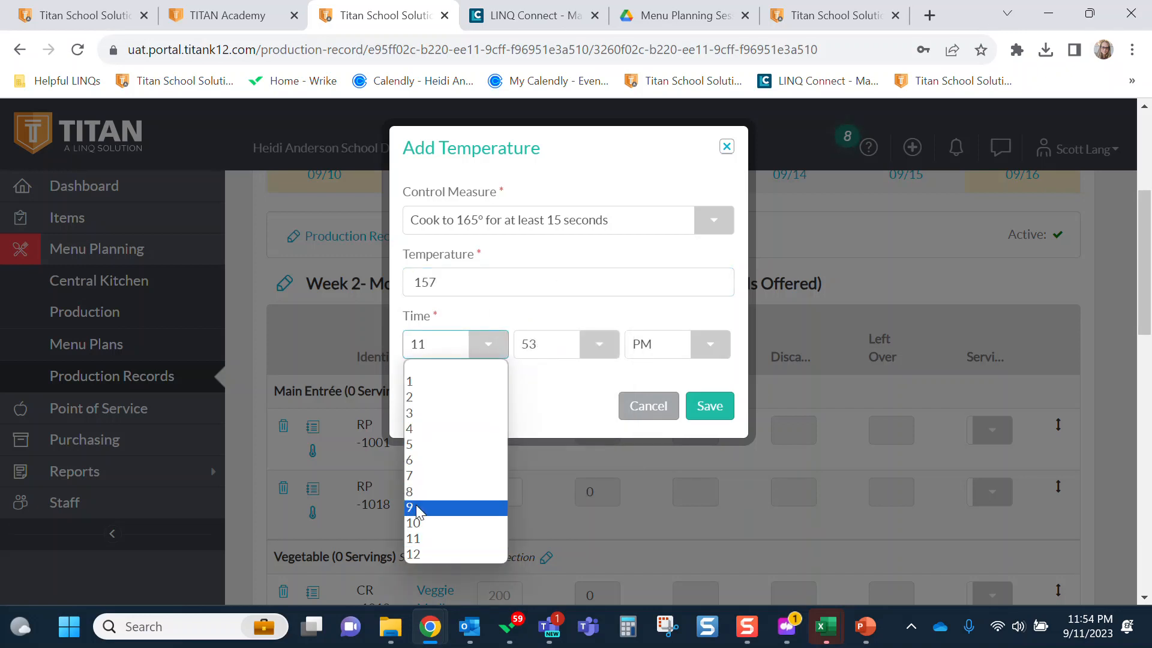
left_click(420, 523)
left_click(597, 336)
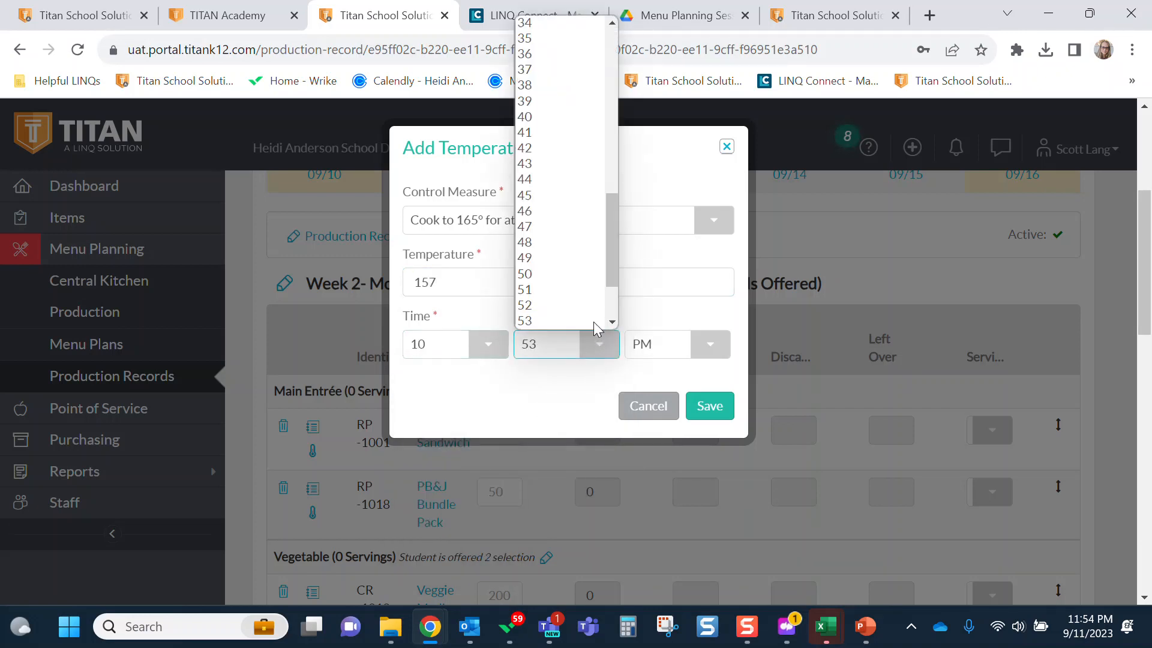
scroll(596, 214, "up", 4)
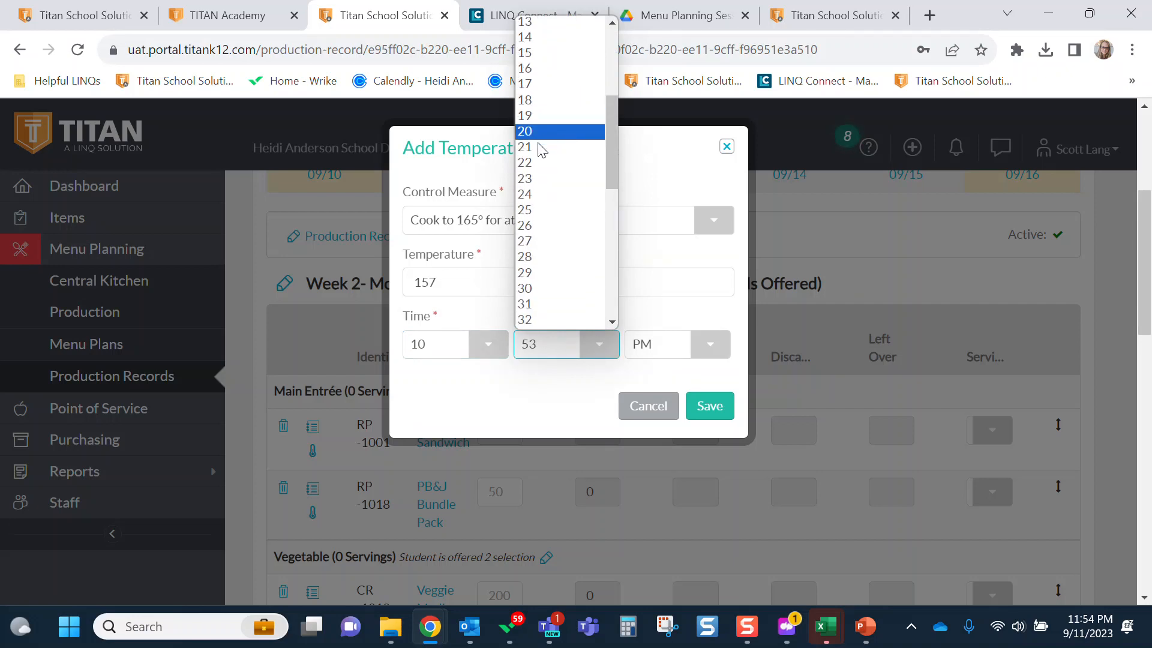
left_click(522, 208)
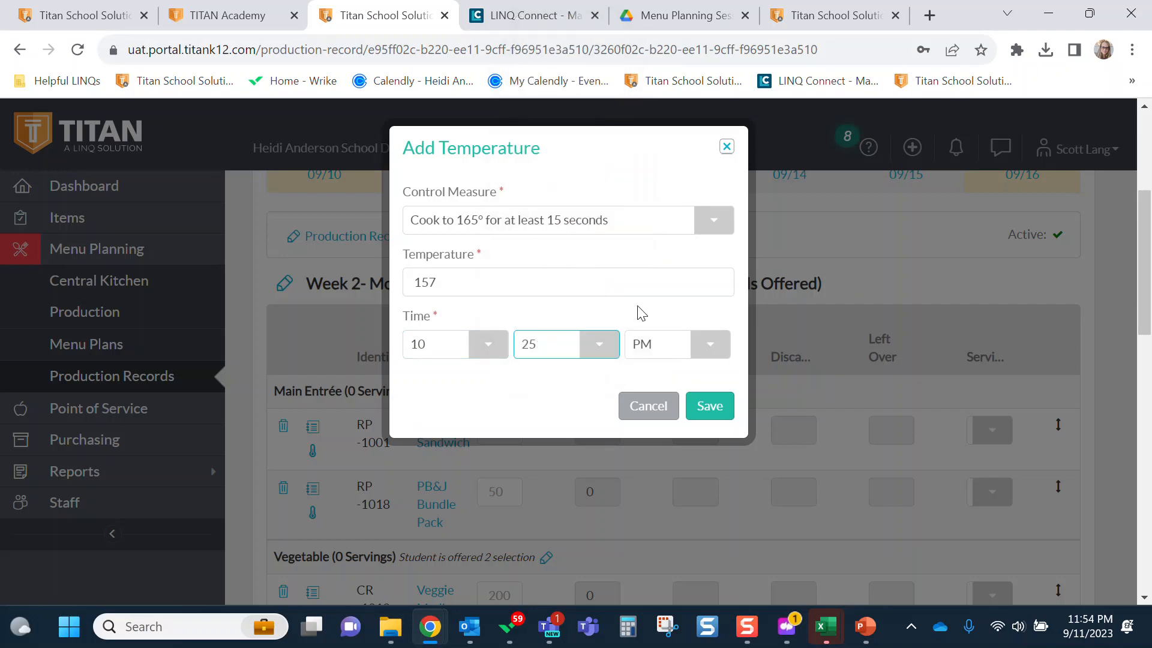
left_click(720, 359)
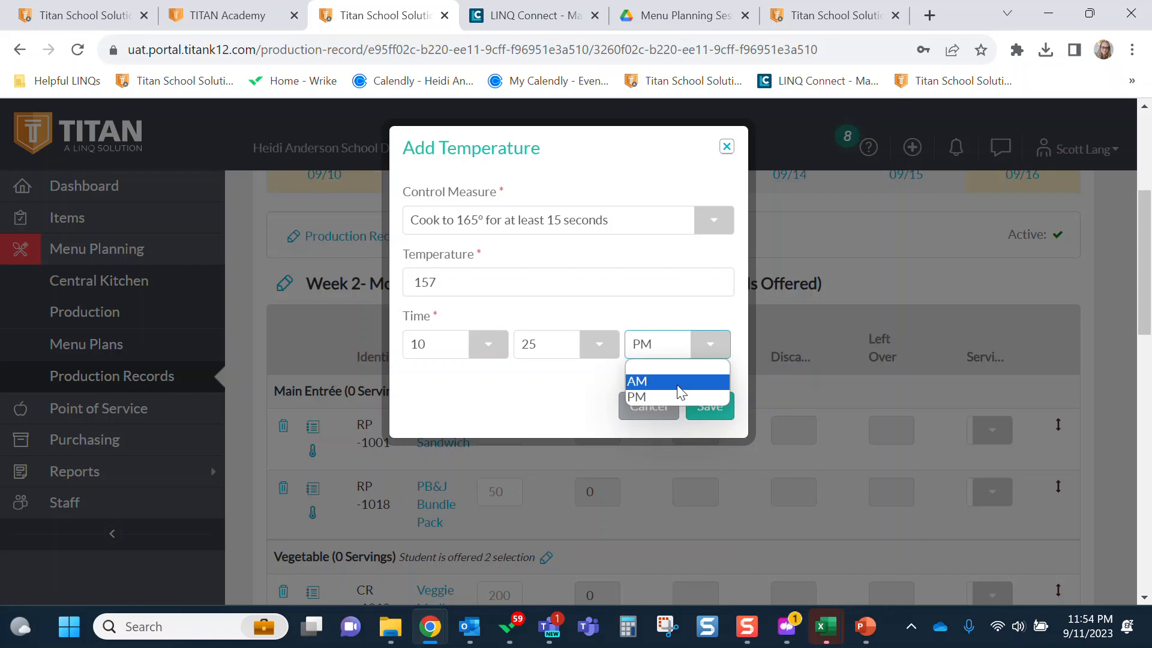
left_click(677, 381)
left_click(711, 408)
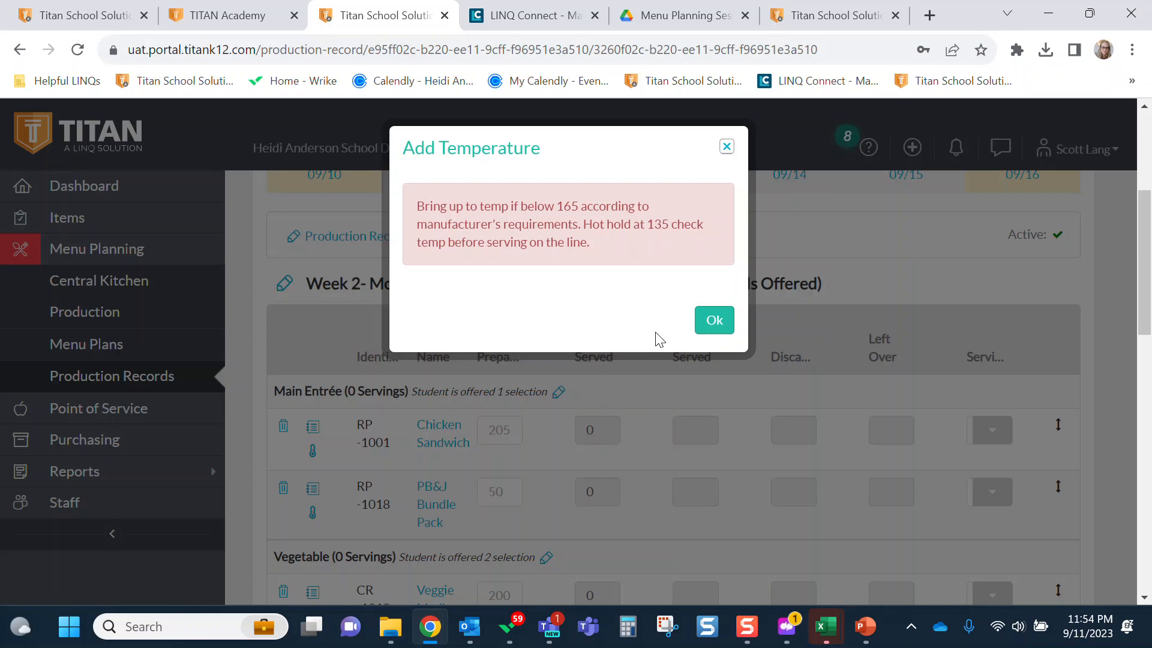
left_click(718, 324)
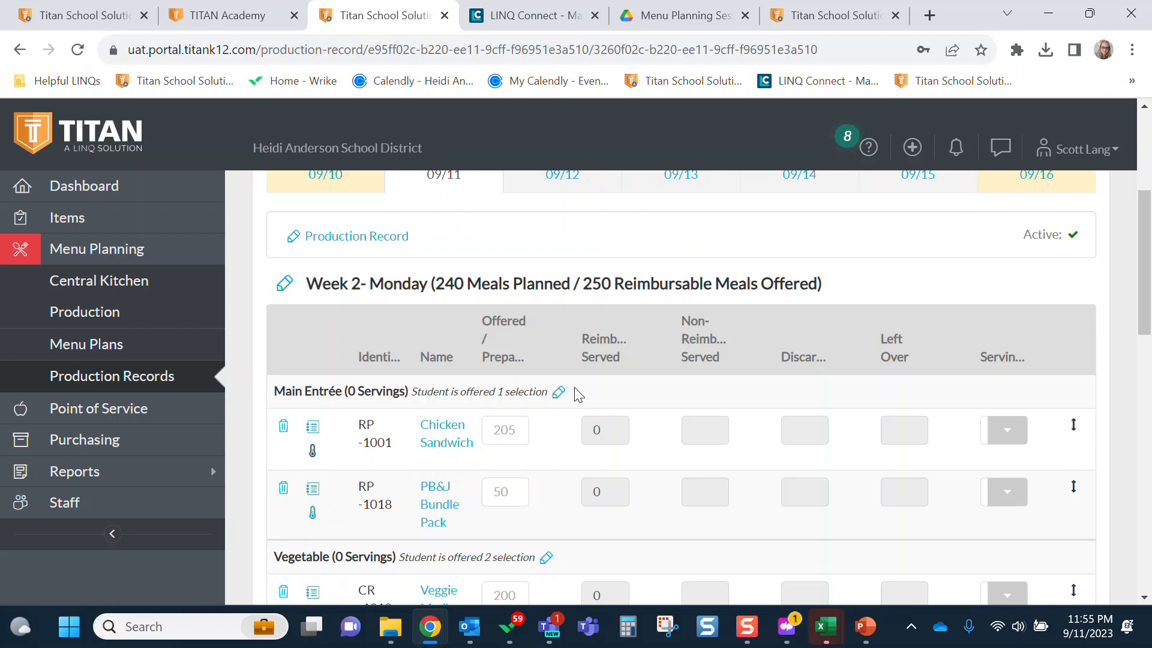
Start a second Chicken Sandwich temperature entry using "Cook to 165° for at least 15 seconds" with a temperature of 172.
left_click(312, 451)
left_click(716, 222)
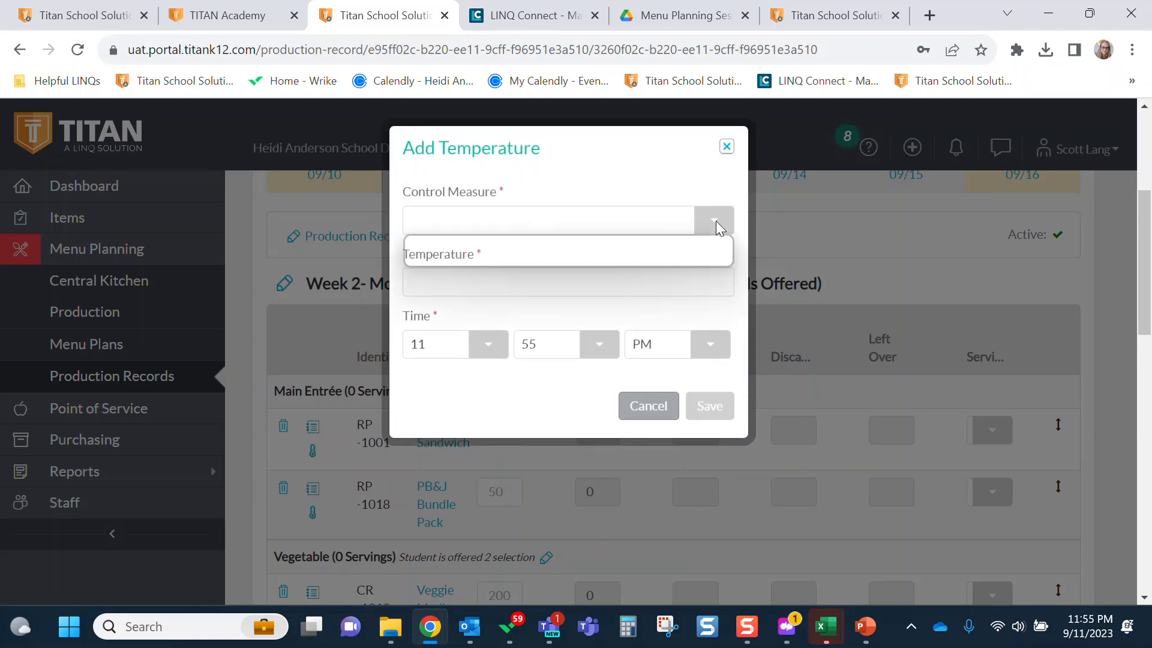
left_click(635, 254)
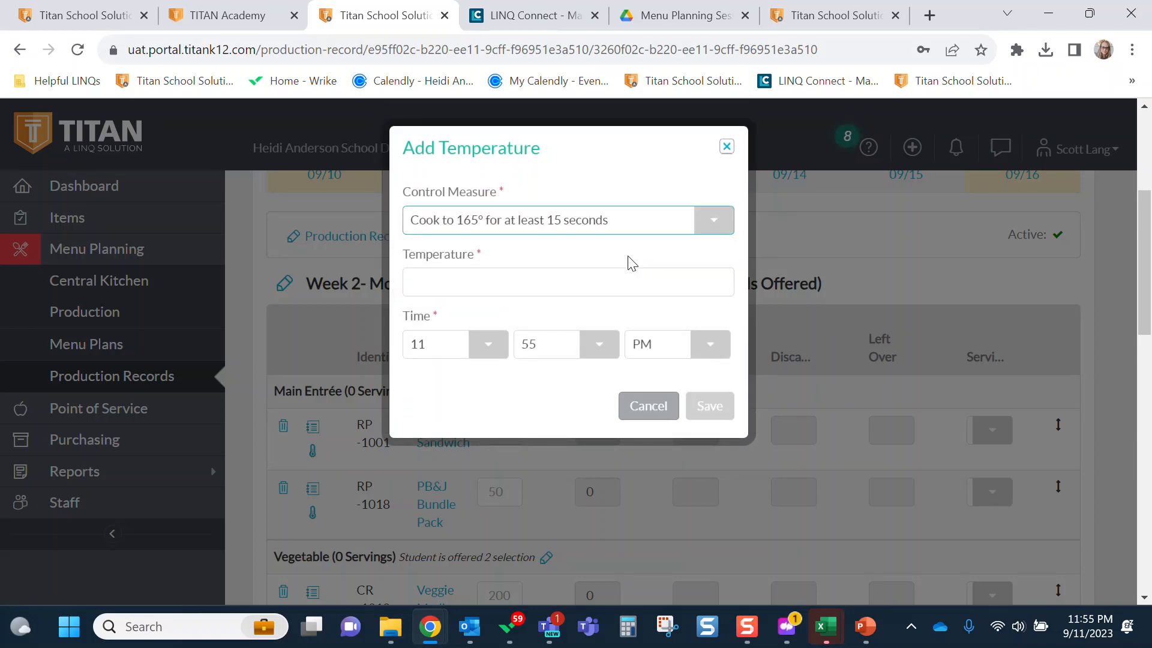
left_click(477, 282)
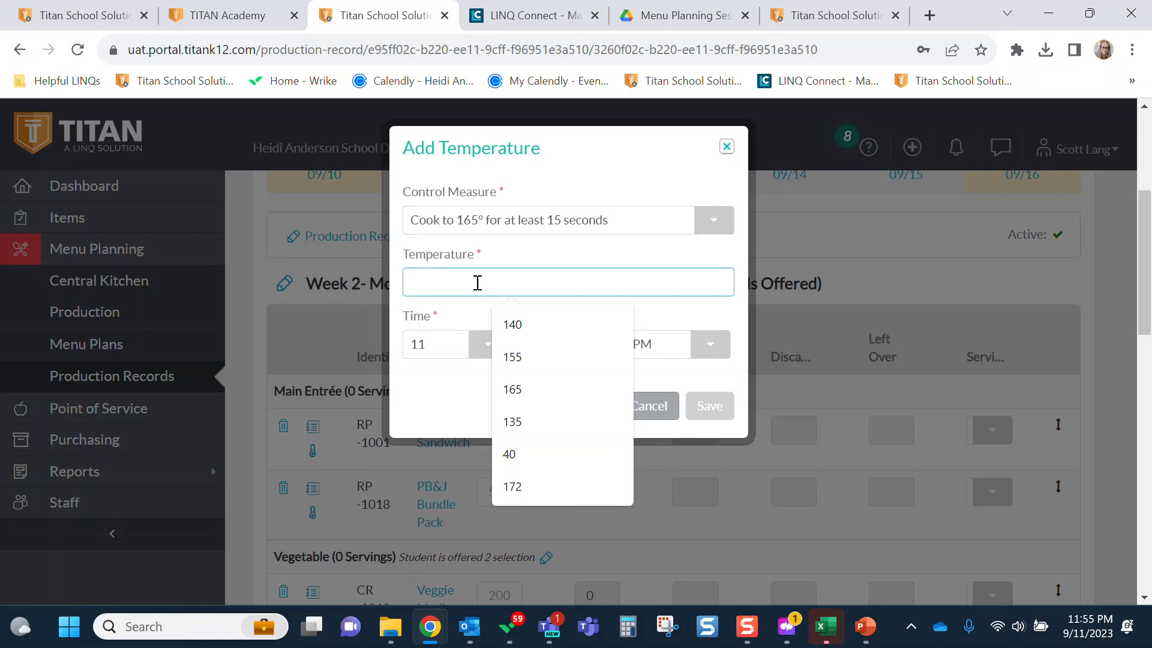
type("172")
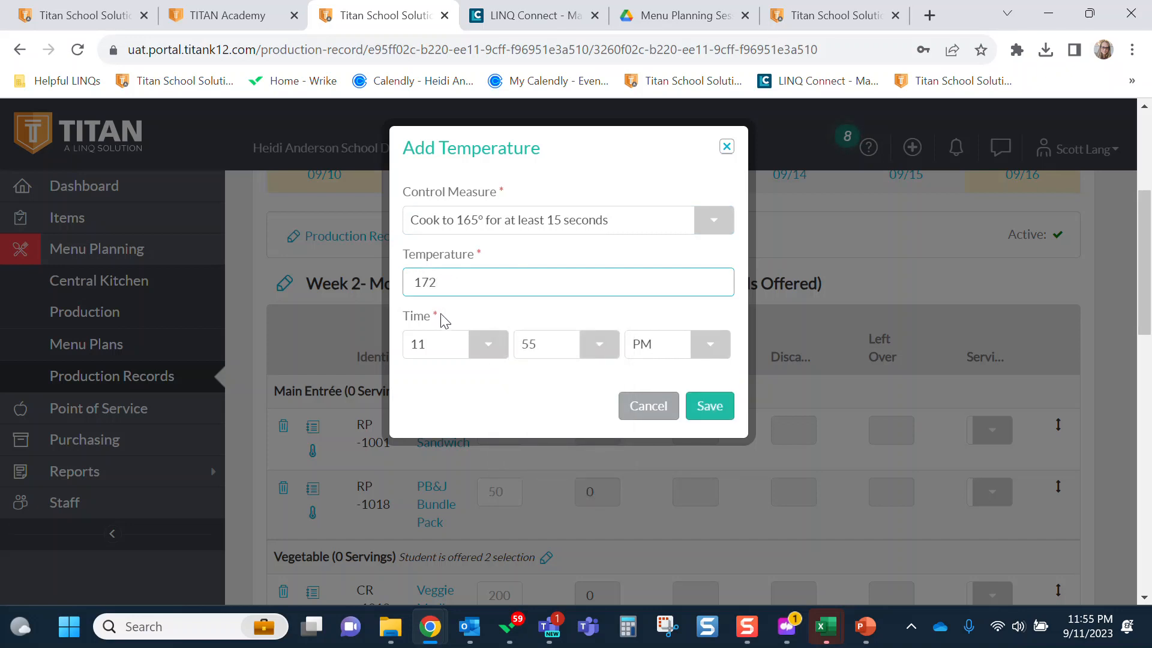
Set the second temperature reading's time to 10:30 AM and save it.
left_click(474, 343)
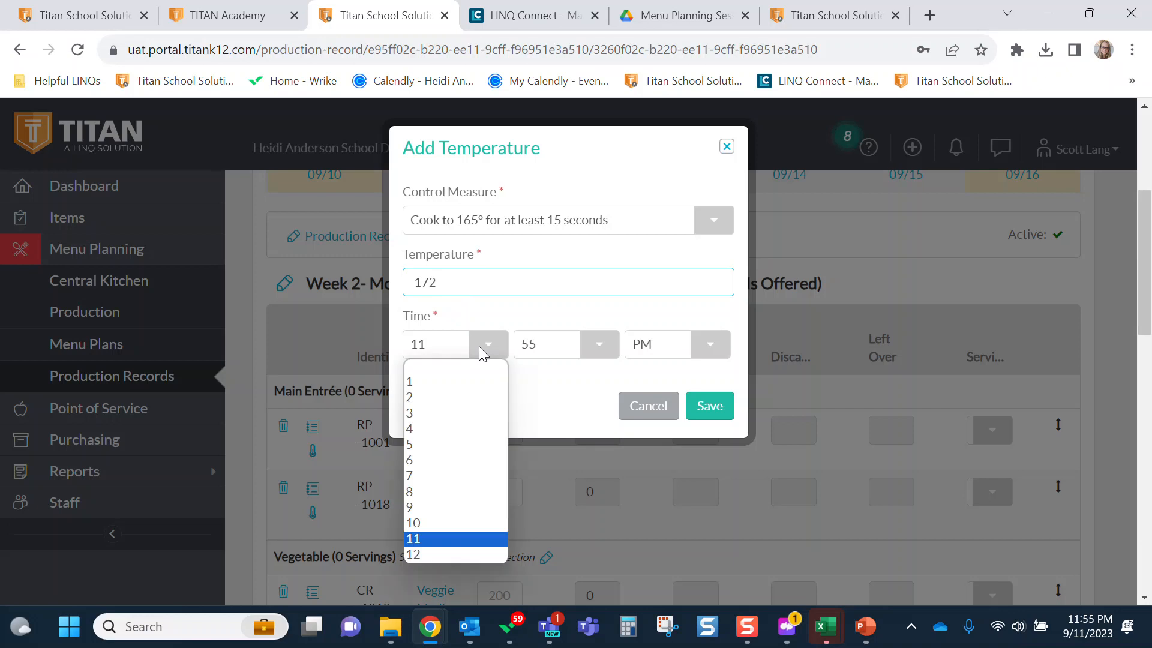
left_click(420, 523)
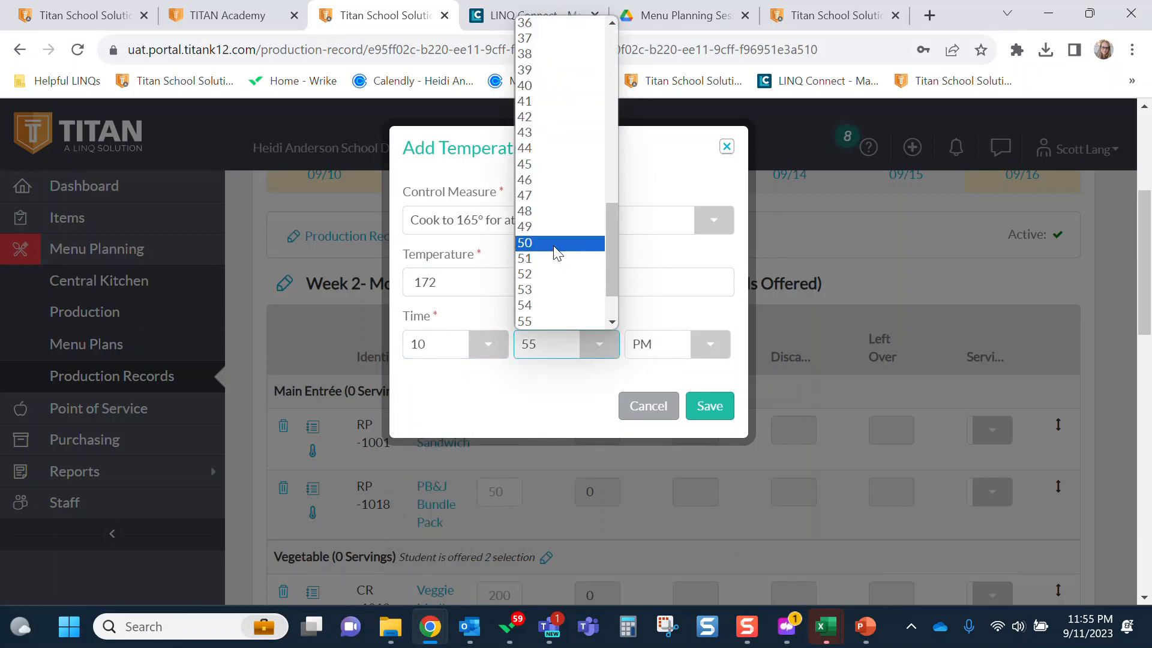
scroll(585, 124, "up", 1)
scroll(585, 124, "up", 3)
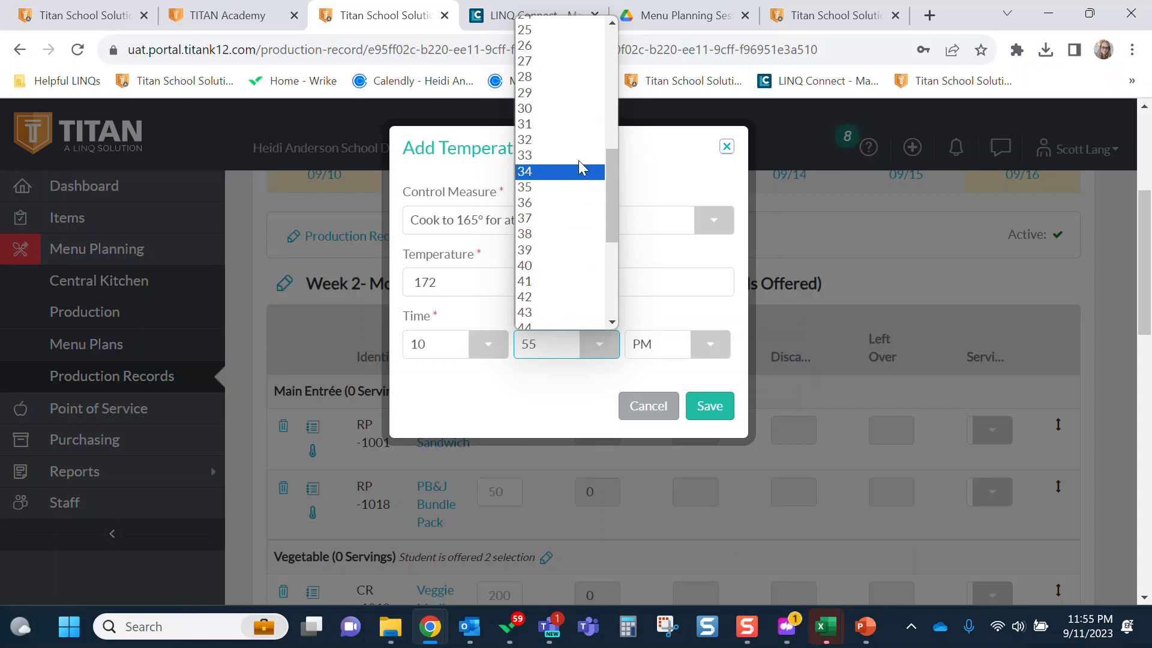
left_click(573, 109)
left_click(695, 354)
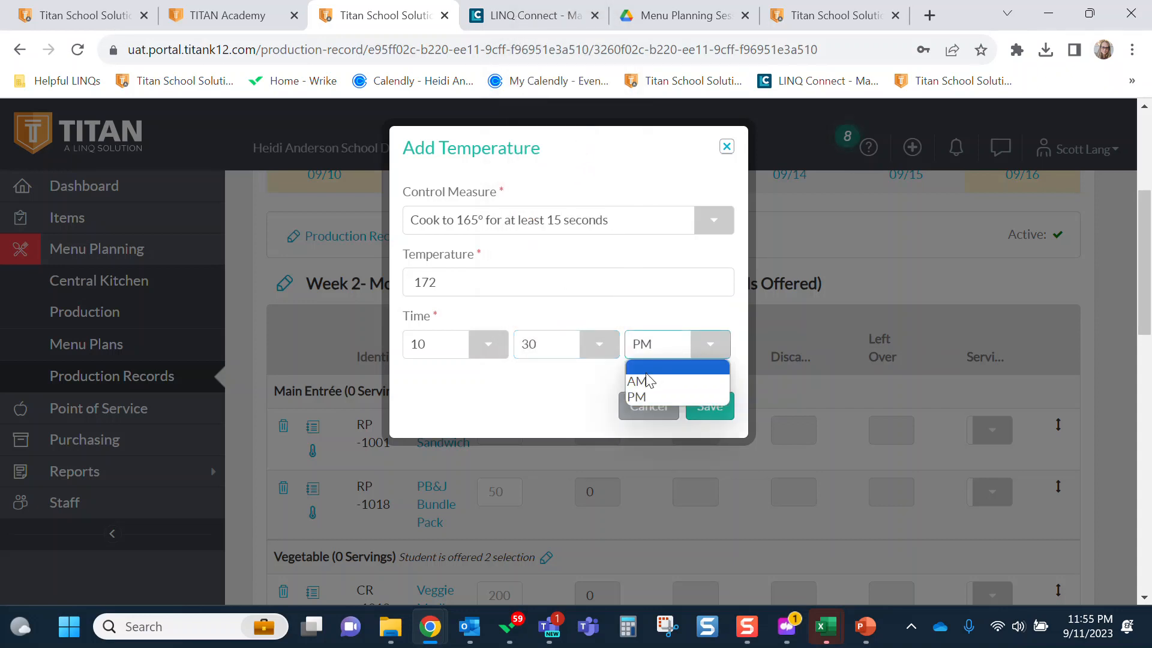
left_click(645, 381)
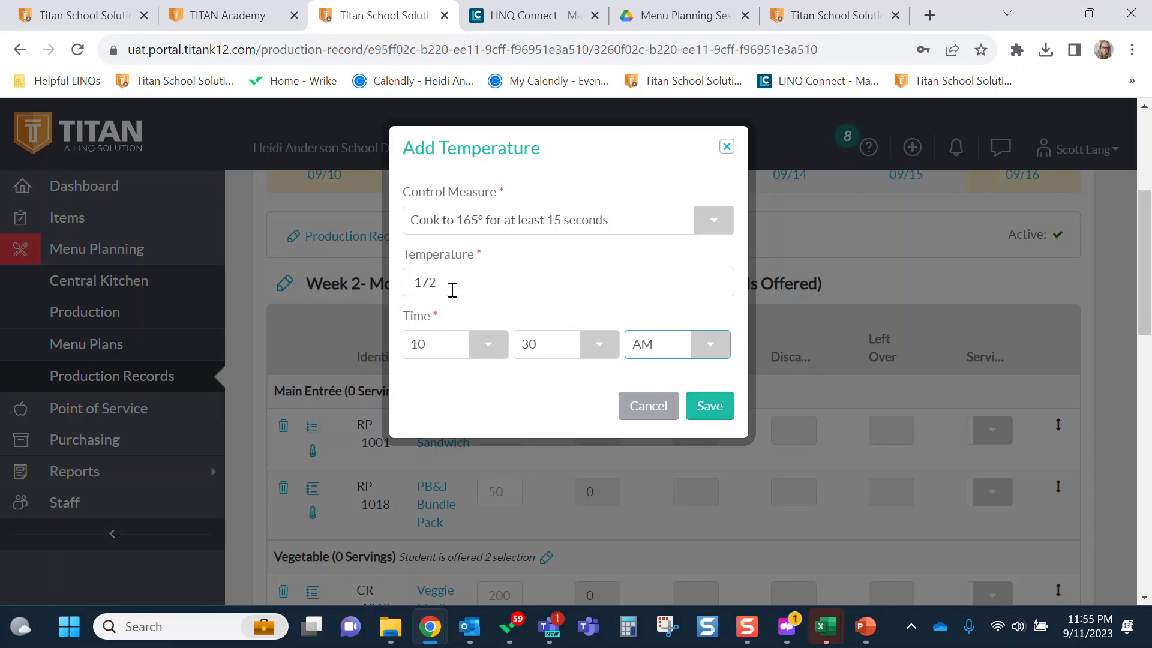
left_click(712, 412)
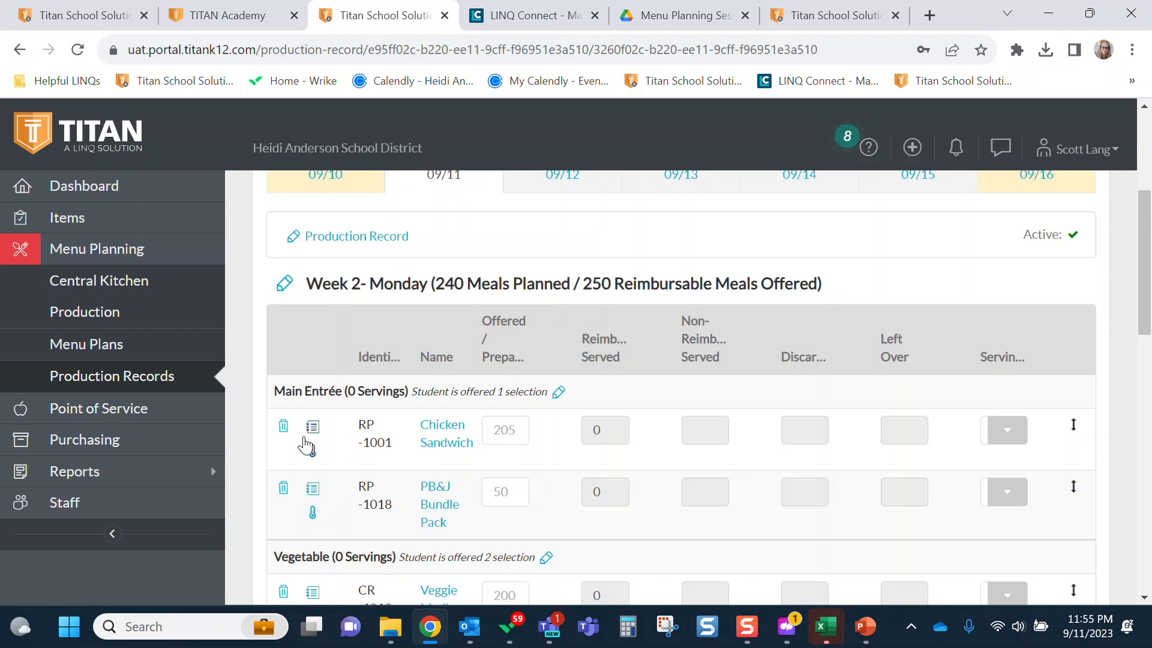
scroll(324, 484, "down", 1)
scroll(325, 487, "down", 4)
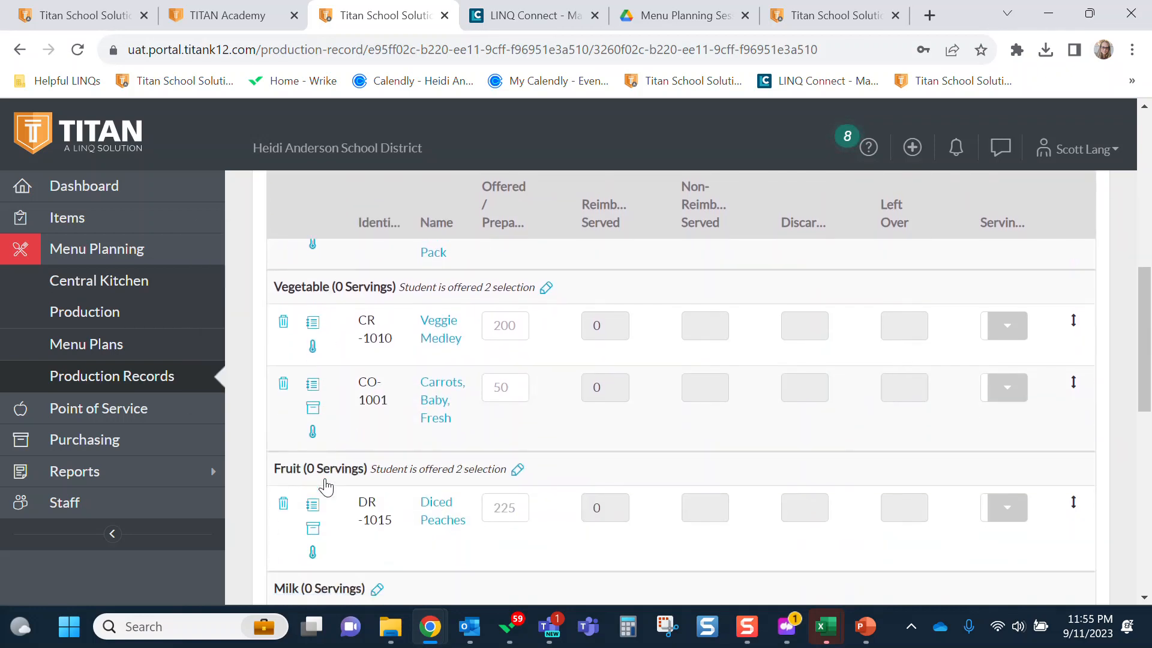
scroll(326, 487, "up", 5)
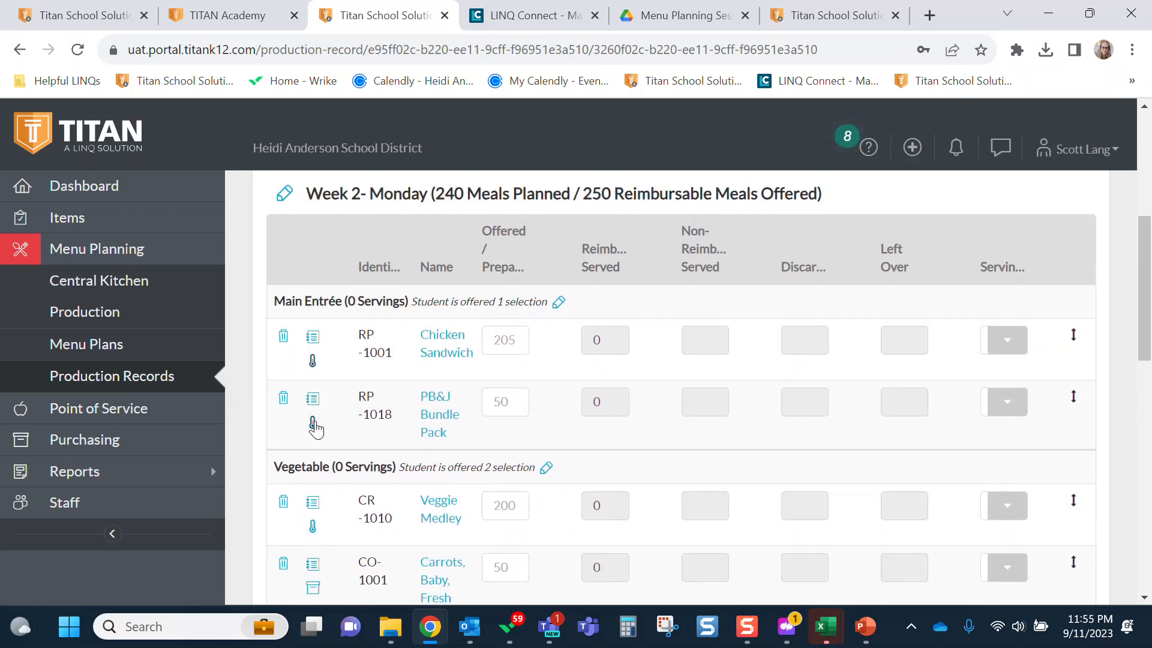
Check the control measures offered for PB&J Bundle Pack and Chicken Sandwich temperature entries, closing both entries unsaved.
left_click(312, 423)
left_click(715, 219)
left_click(715, 220)
left_click(727, 147)
left_click(313, 361)
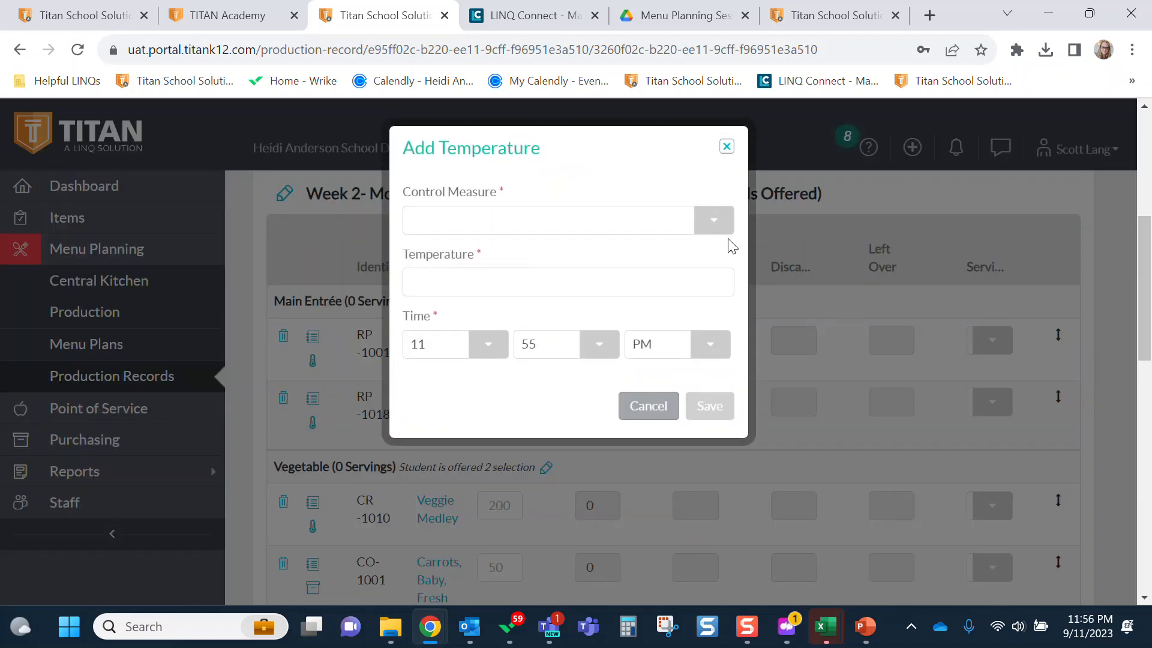
left_click(714, 220)
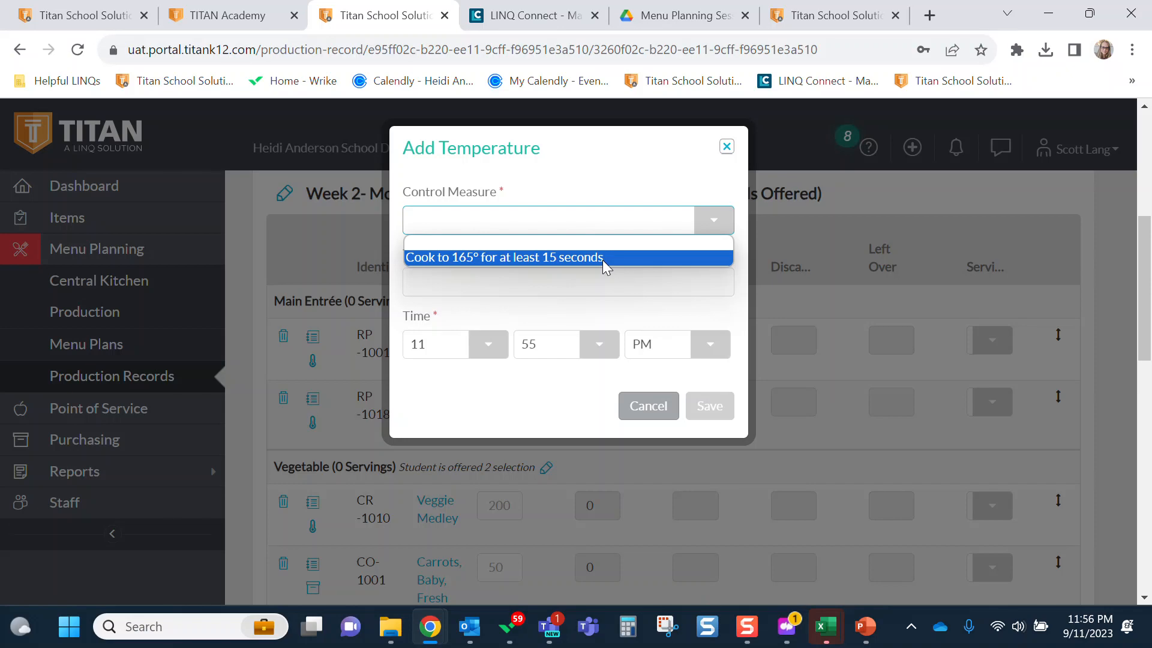
left_click(638, 406)
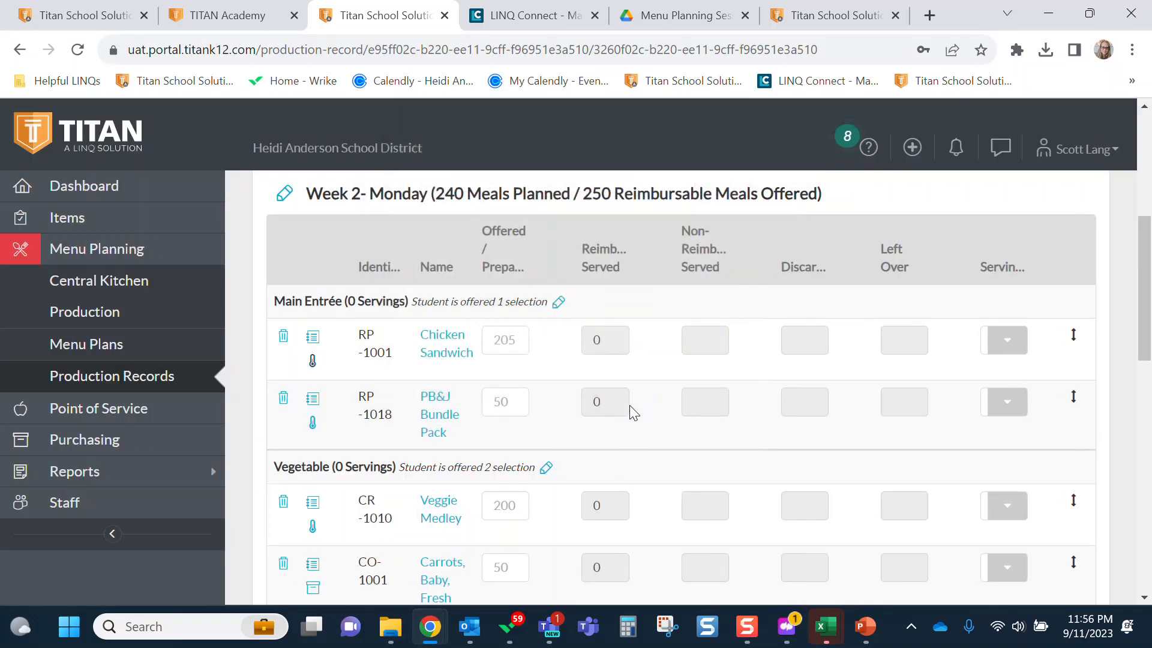
Record the Chicken Sandwich counts as 205 offered/prepared, 4 non-reimbursable served and 15 discarded.
left_click_drag(360, 338, 395, 367)
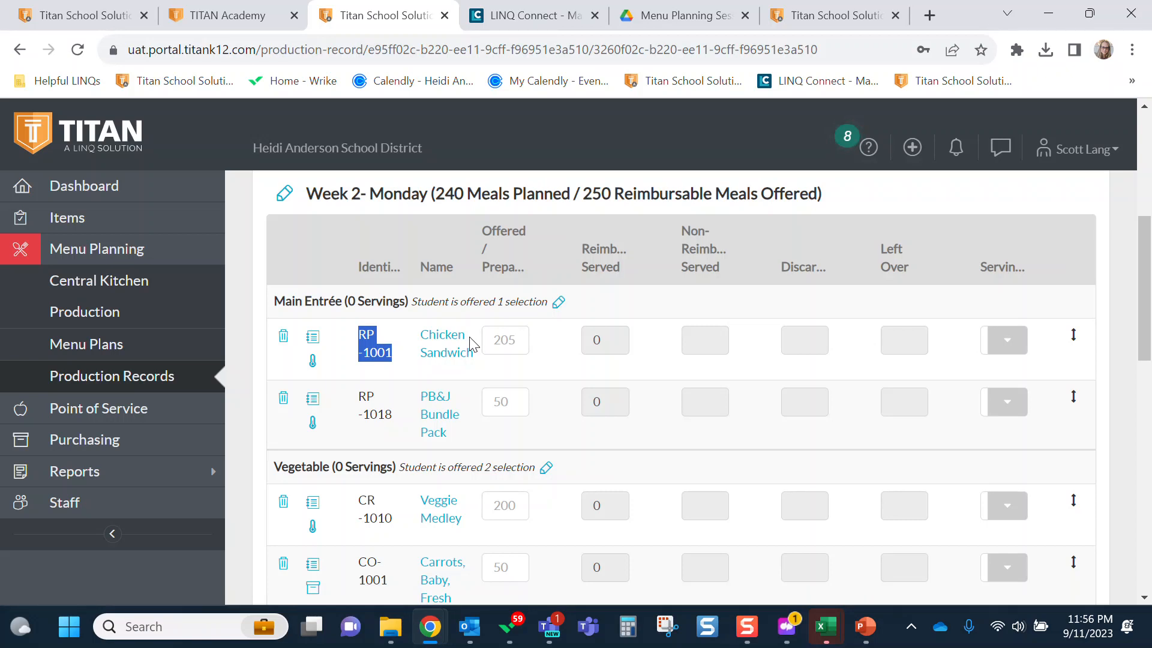
left_click(522, 343)
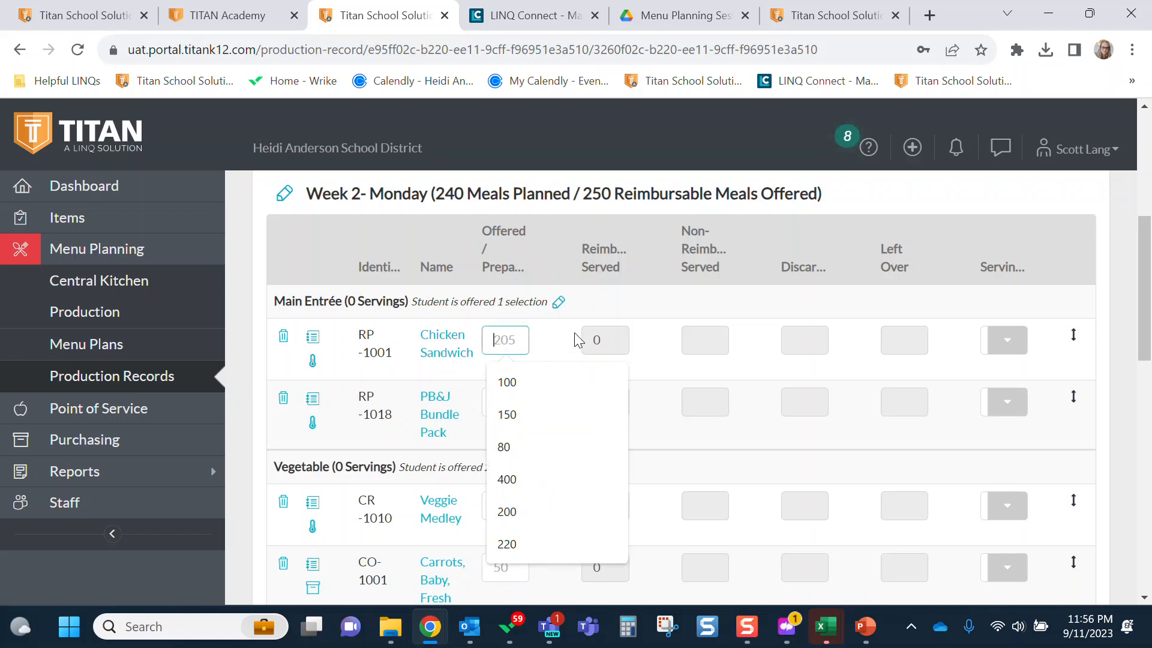
type("205")
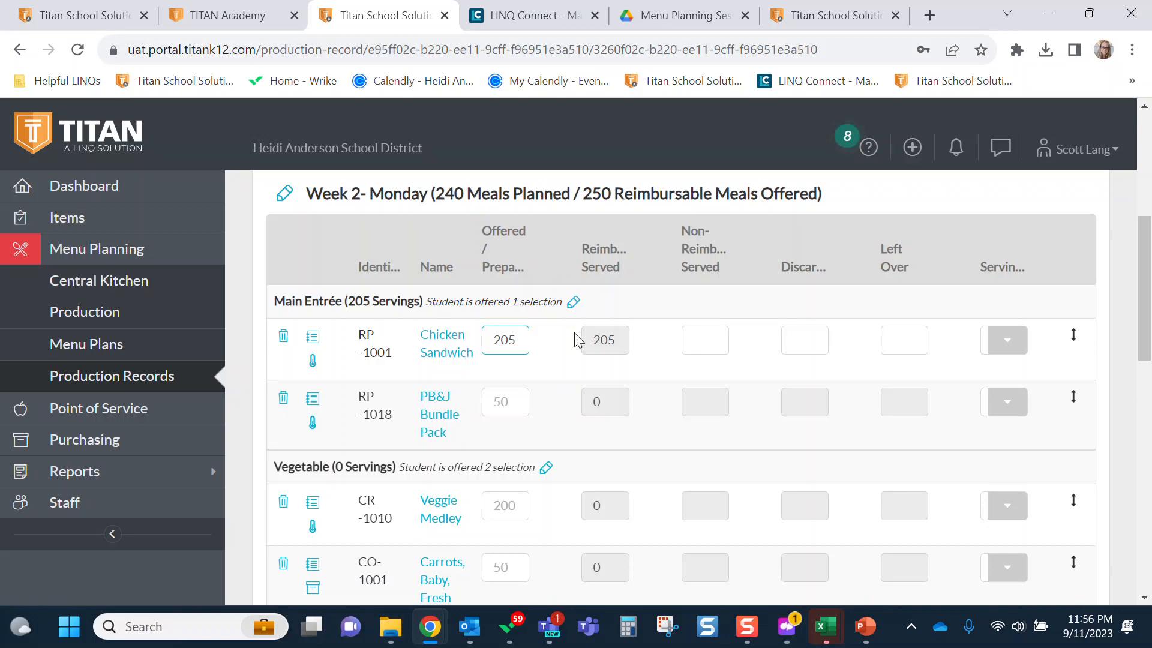
left_click(720, 345)
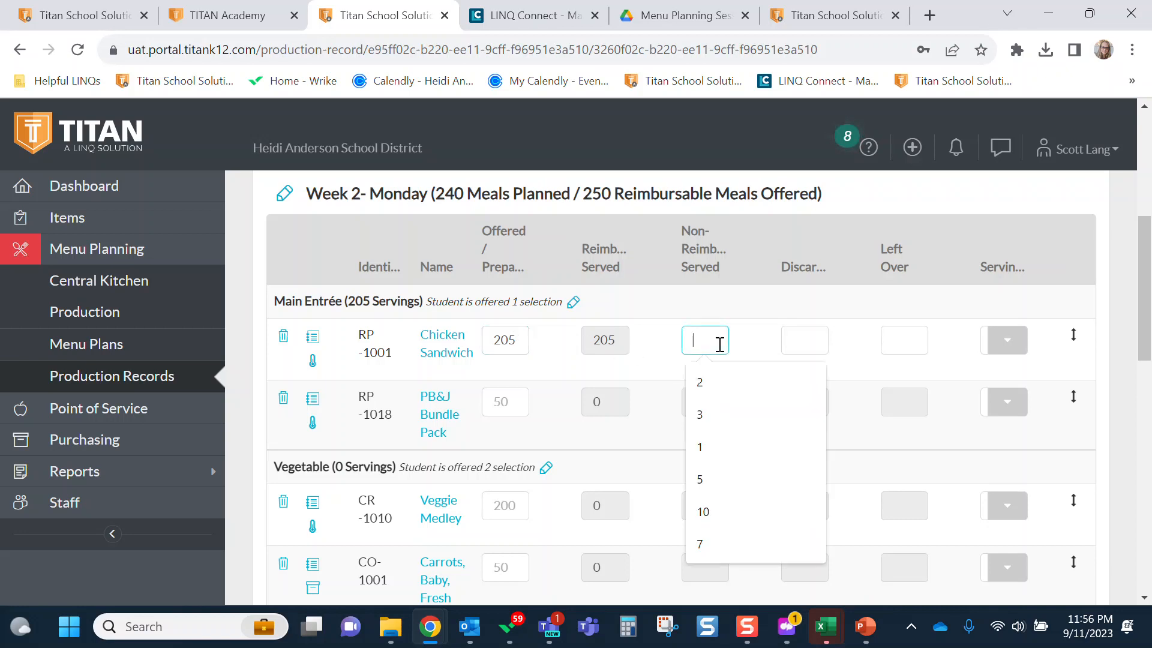
type("3")
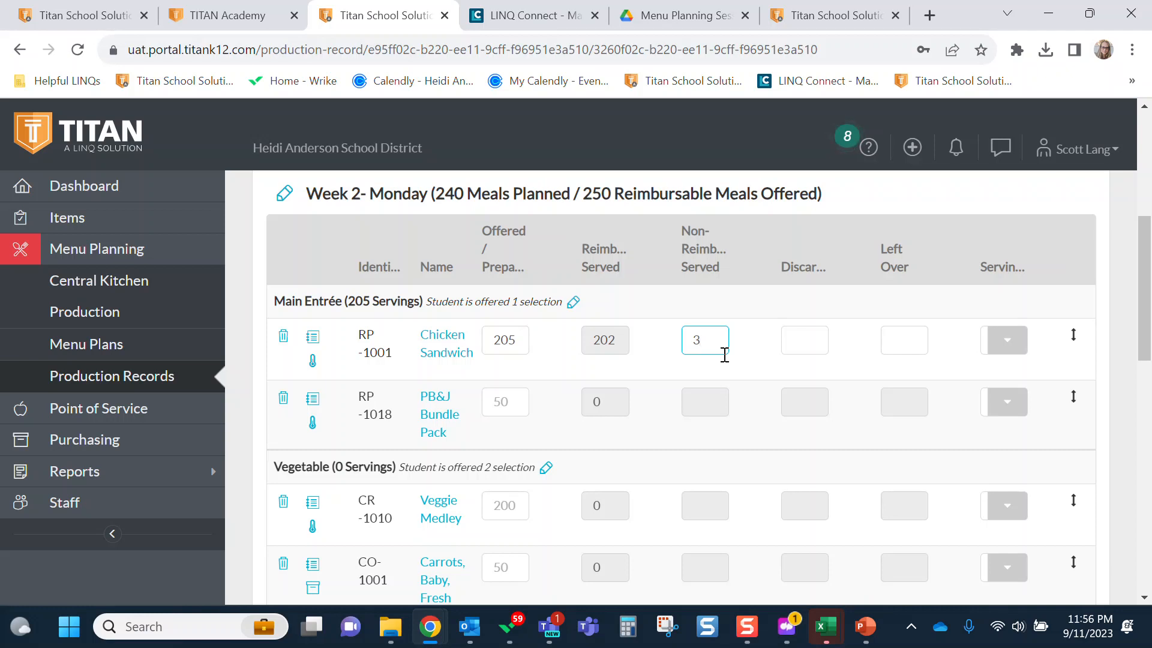
key("BackSpace")
type("4")
left_click(815, 345)
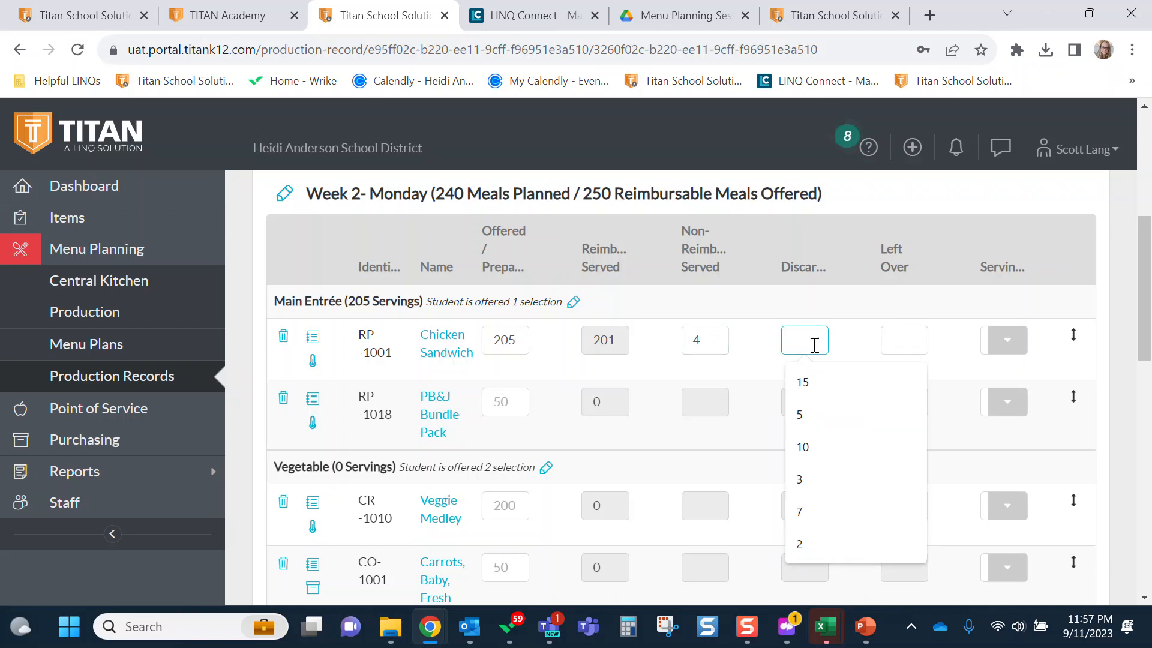
key("Down")
key("Return")
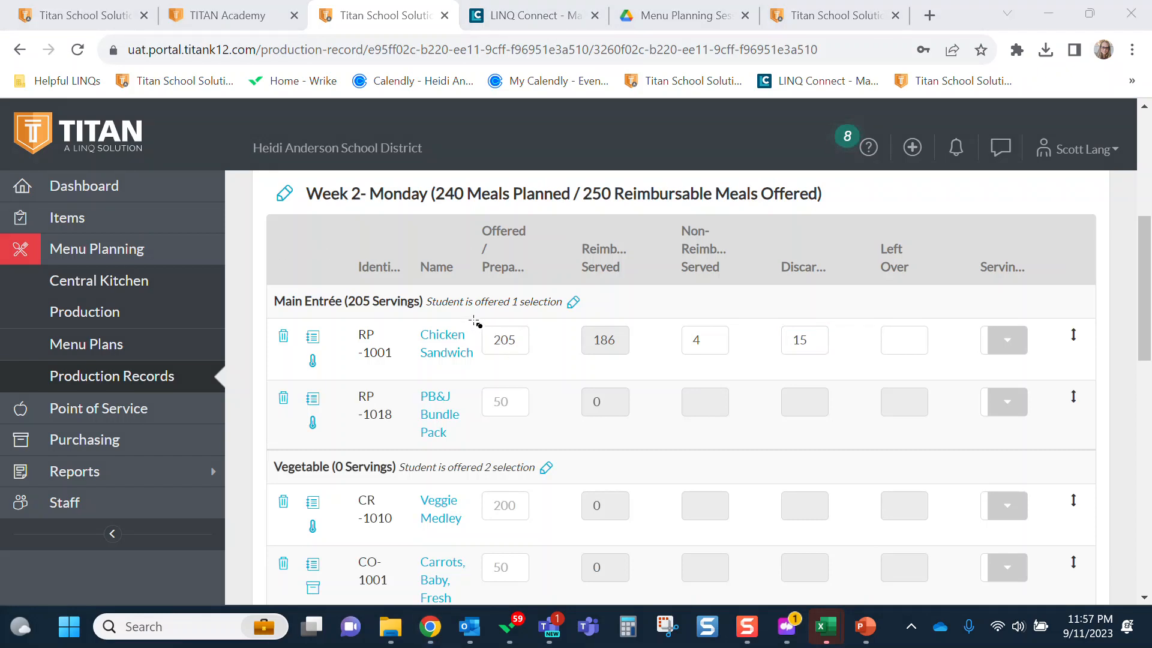
mouse_move(479, 317)
left_mouse_down()
mouse_move(513, 361)
mouse_move(543, 363)
left_mouse_up()
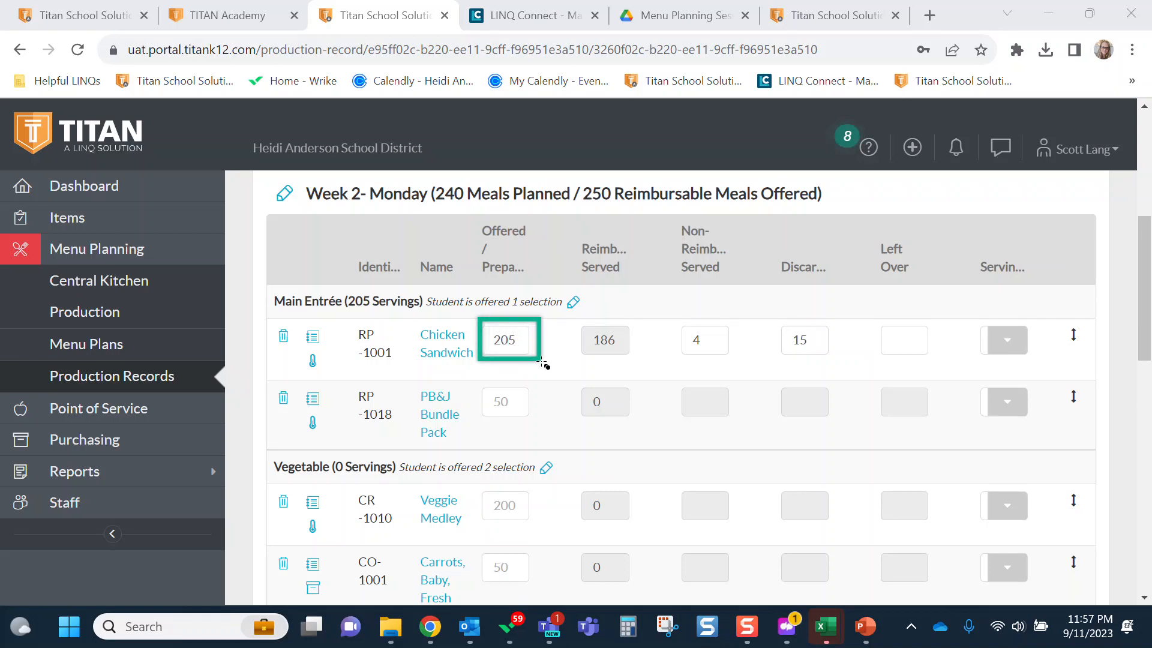
mouse_move(676, 321)
left_mouse_down()
mouse_move(708, 360)
mouse_move(743, 362)
left_mouse_up()
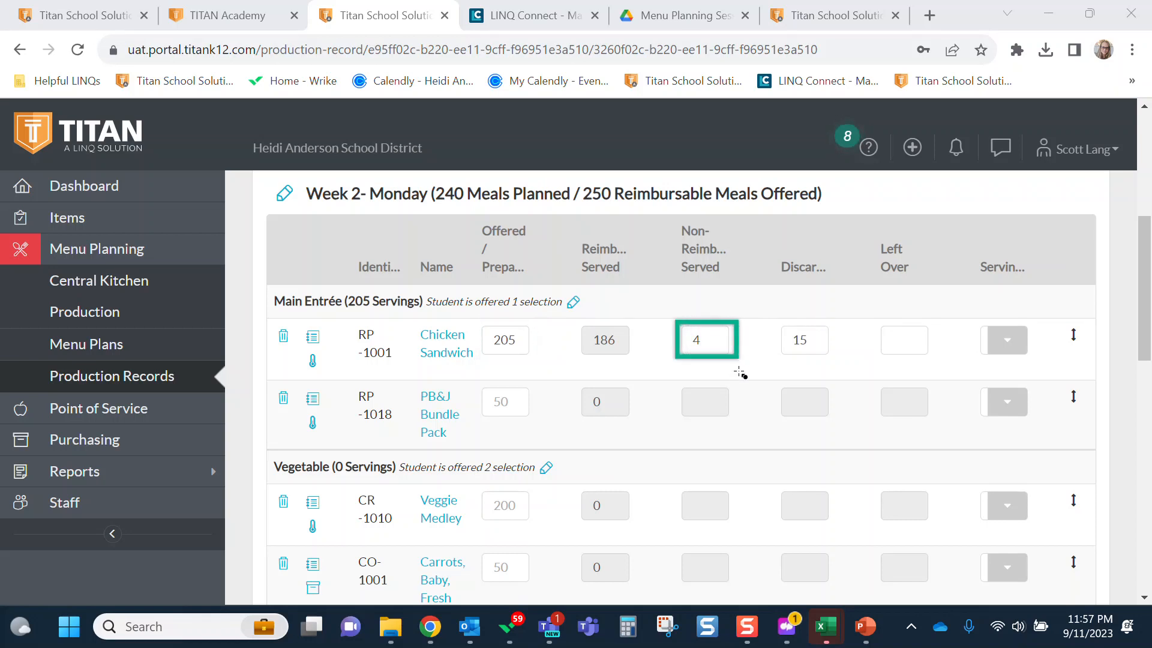
mouse_move(774, 318)
left_mouse_down()
mouse_move(780, 361)
mouse_move(849, 360)
left_mouse_up()
mouse_move(871, 319)
left_mouse_down()
mouse_move(882, 347)
mouse_move(954, 365)
left_mouse_up()
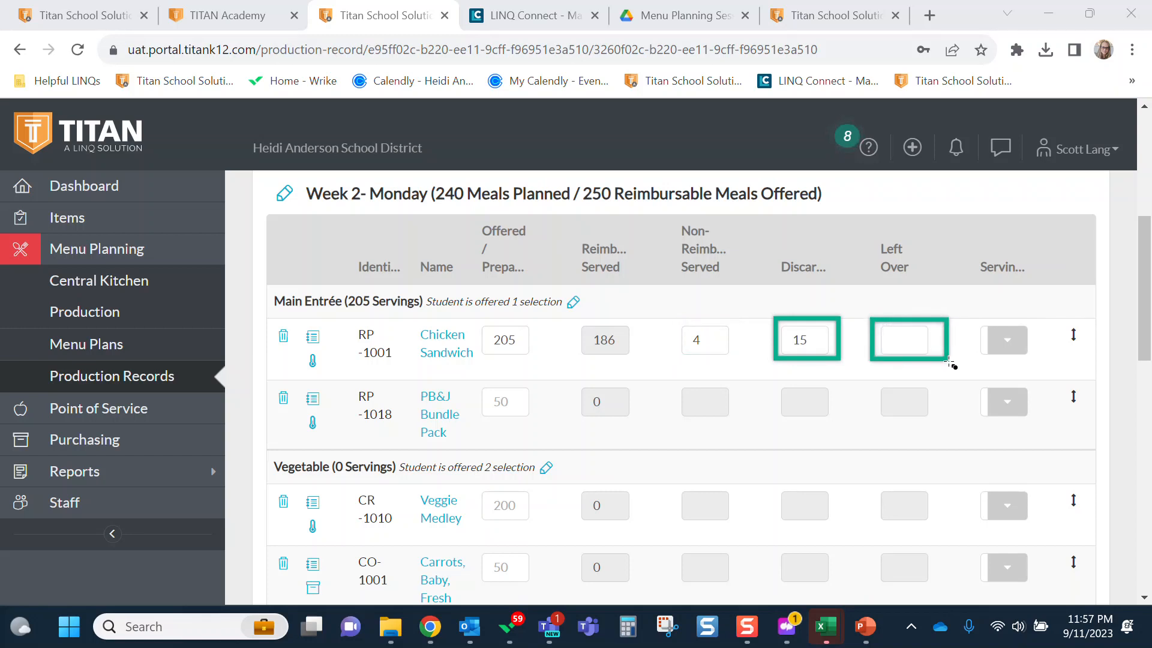
mouse_move(580, 325)
left_mouse_down()
mouse_move(603, 358)
mouse_move(636, 359)
left_mouse_up()
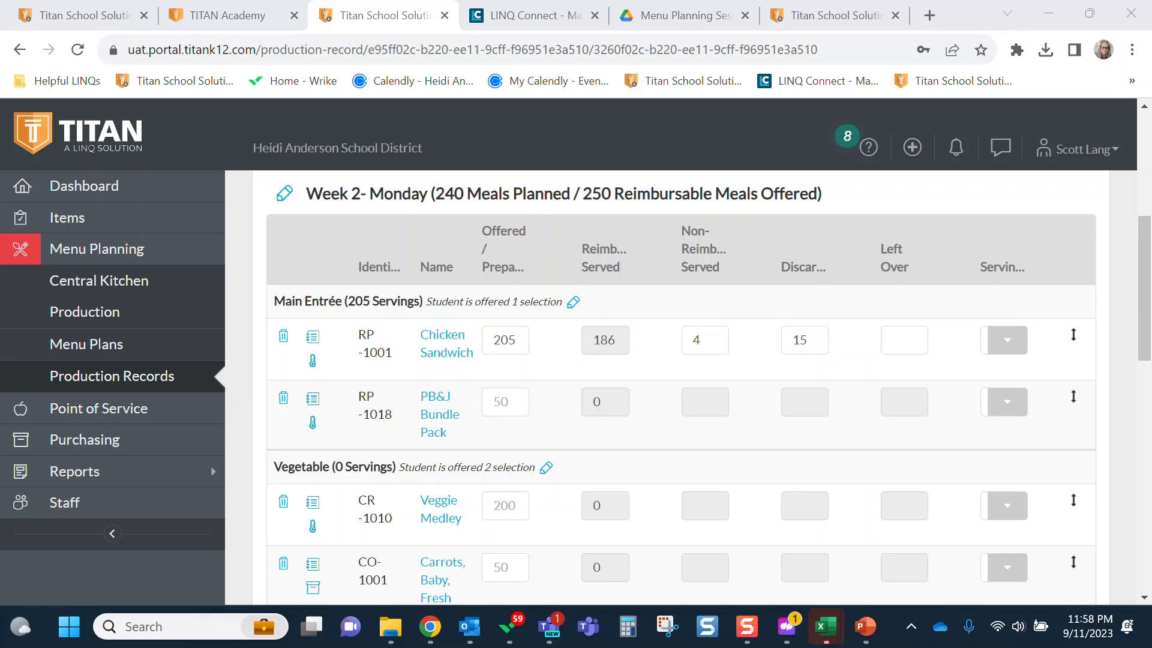
Record the PB&J Bundle Pack counts as 72 offered/prepared, 1 discarded and 27 left over.
left_click(502, 403)
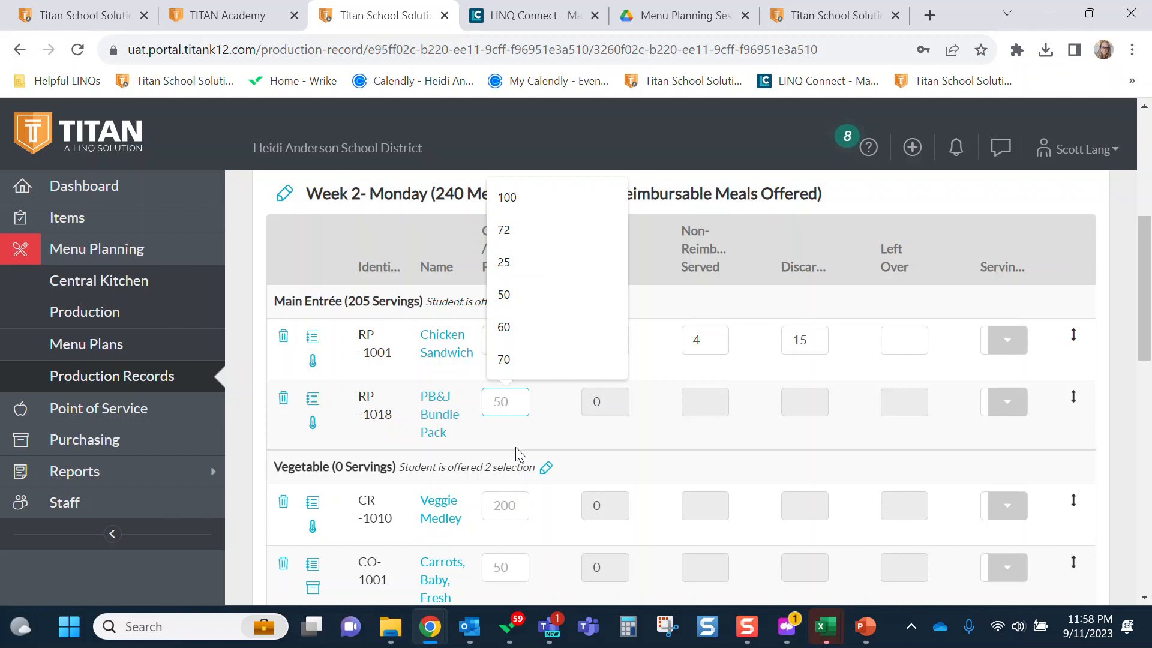
type("72")
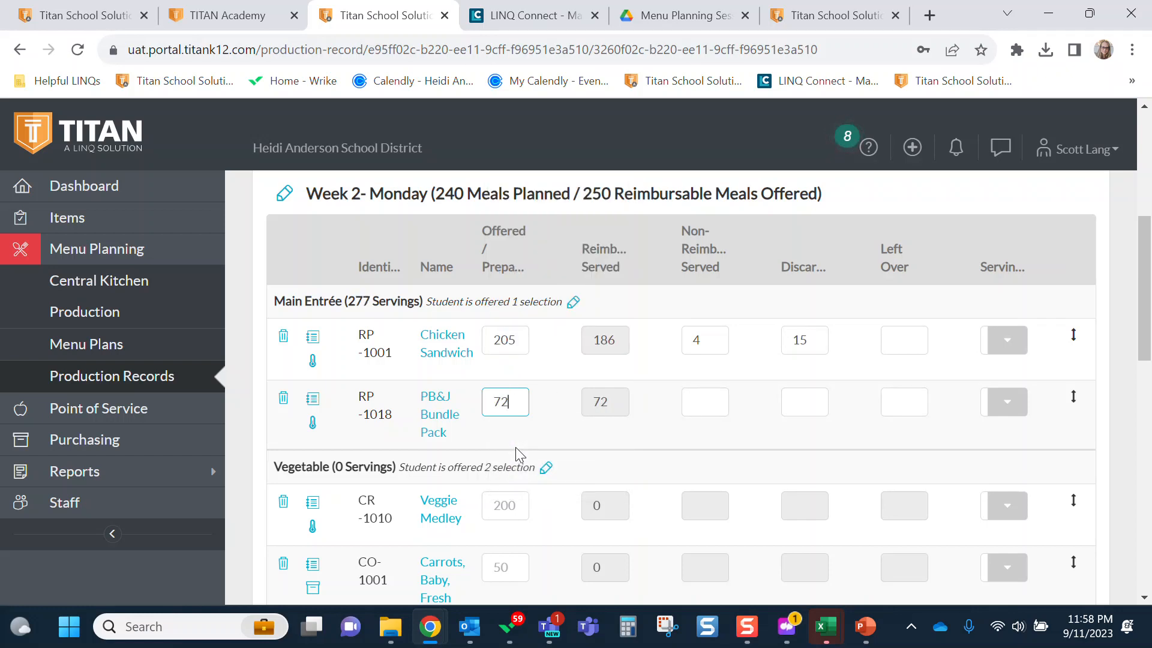
left_click(814, 413)
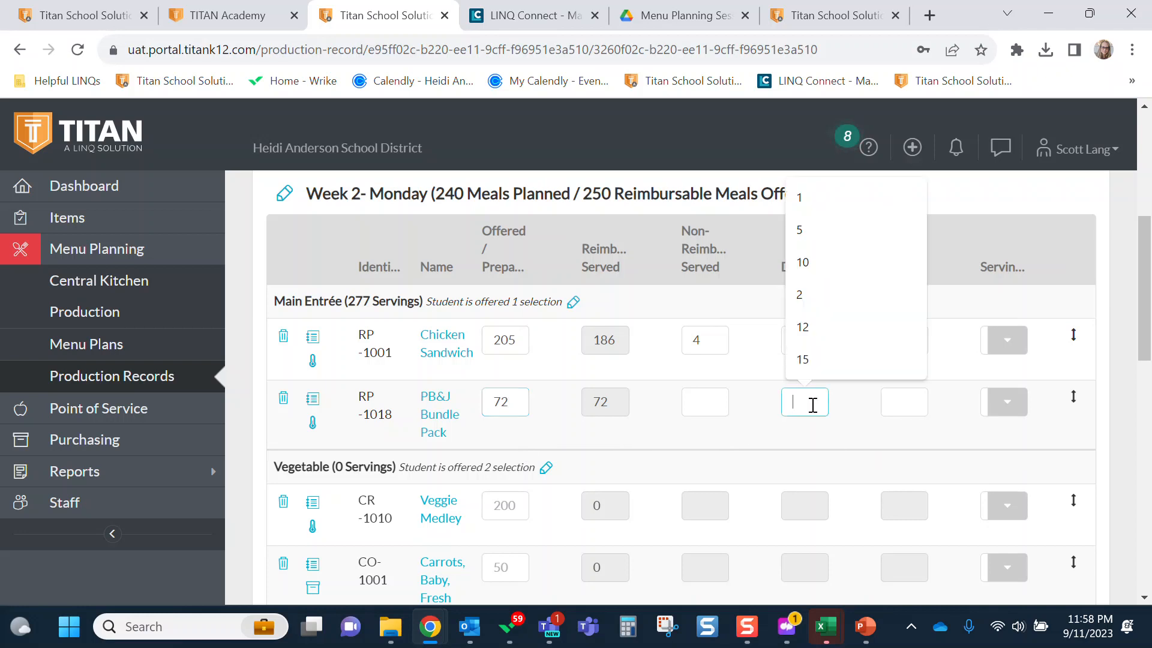
type("1")
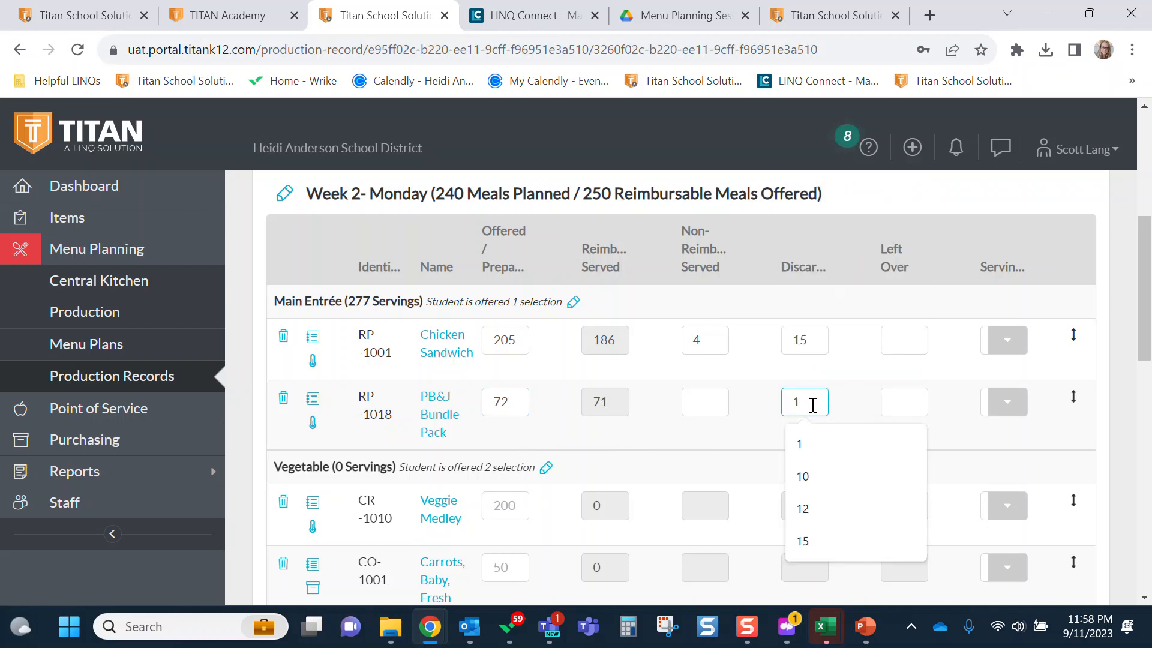
left_click(896, 403)
type("27")
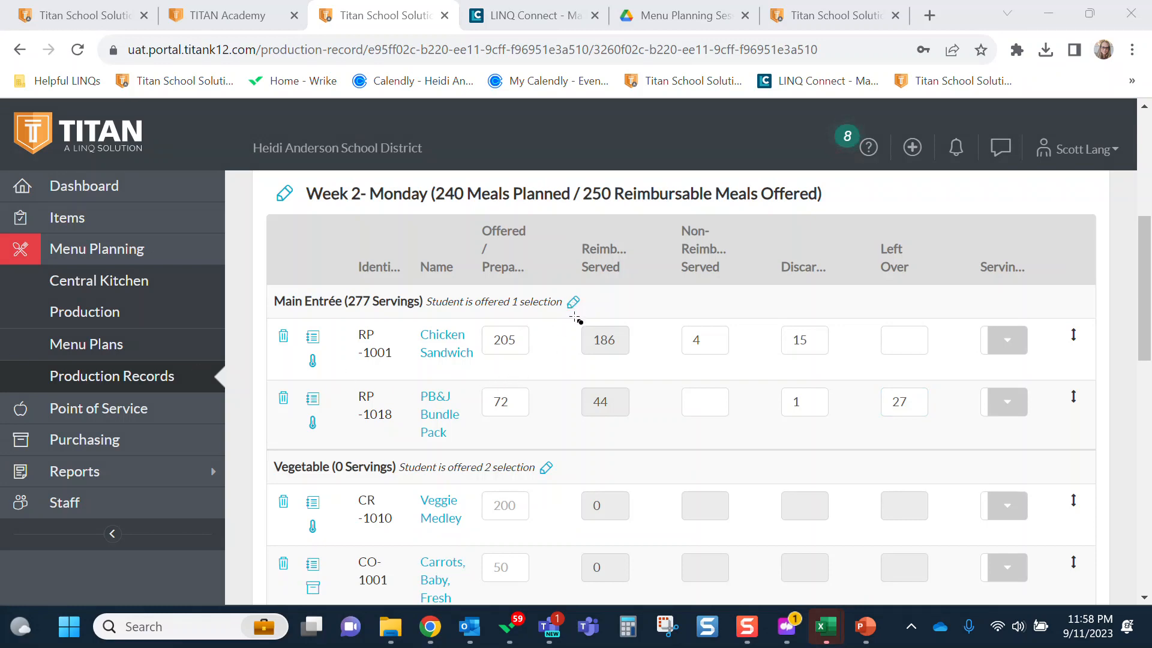
Compare the reimbursable served counts of both entrées with the total entrées and meals served in the record's summary.
mouse_move(575, 317)
left_mouse_down()
mouse_move(604, 432)
mouse_move(641, 436)
left_mouse_up()
scroll(502, 423, "up", 5)
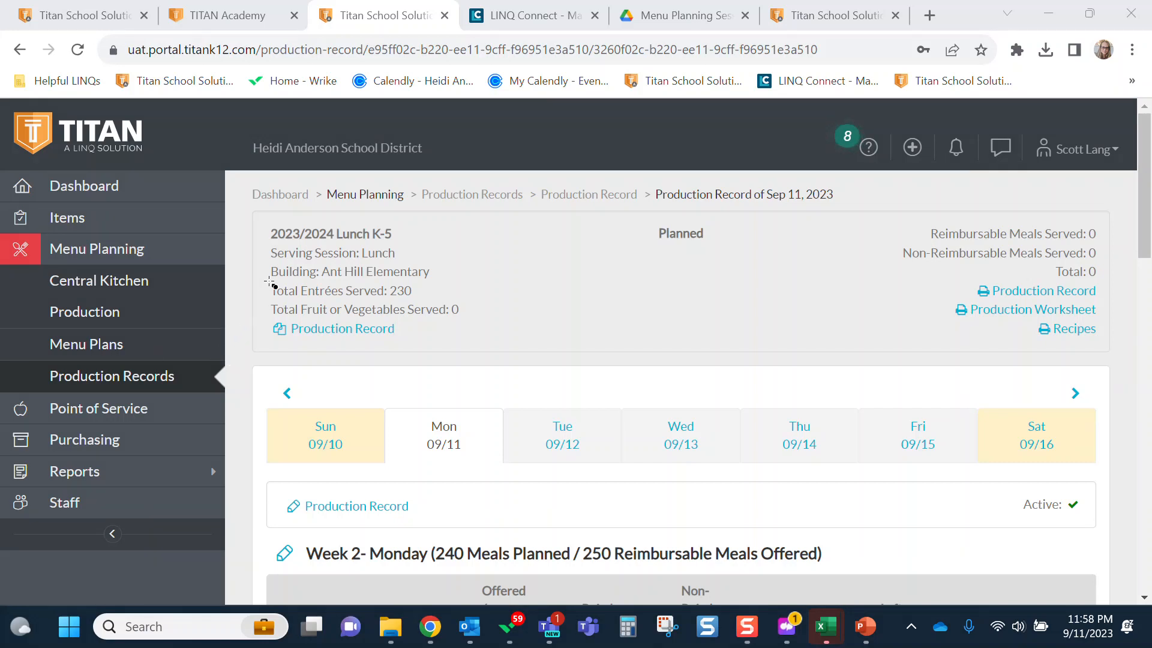
left_click_drag(283, 308, 423, 307)
mouse_move(894, 222)
left_mouse_down()
mouse_move(1125, 299)
mouse_move(1114, 287)
left_mouse_up()
left_click_drag(387, 279, 423, 307)
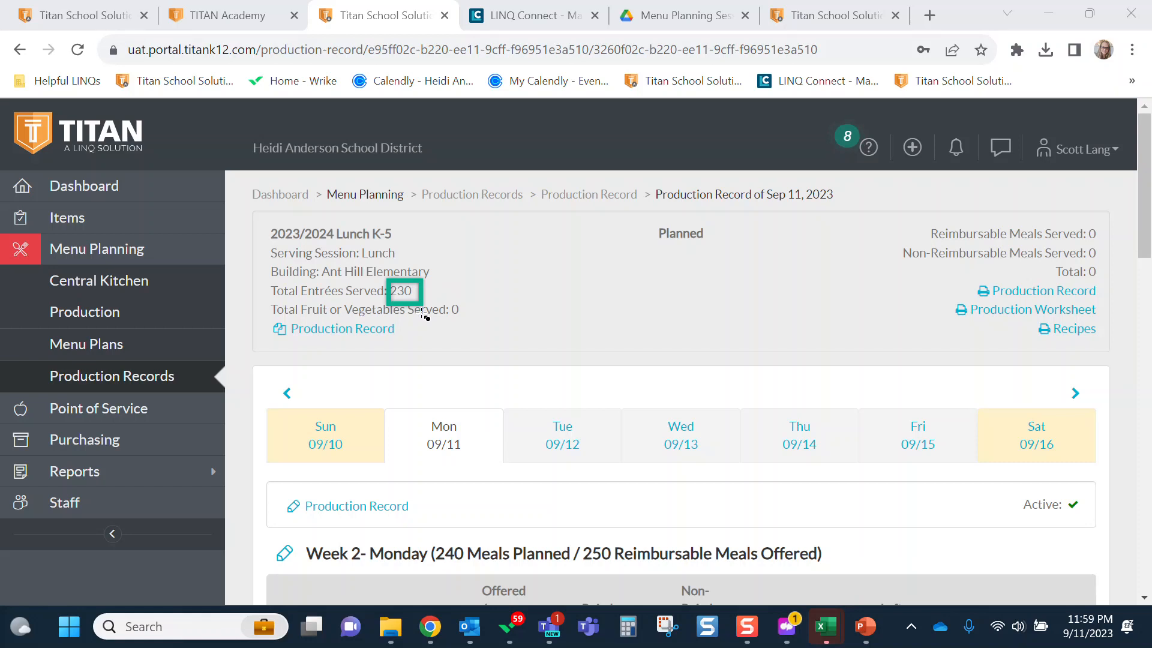
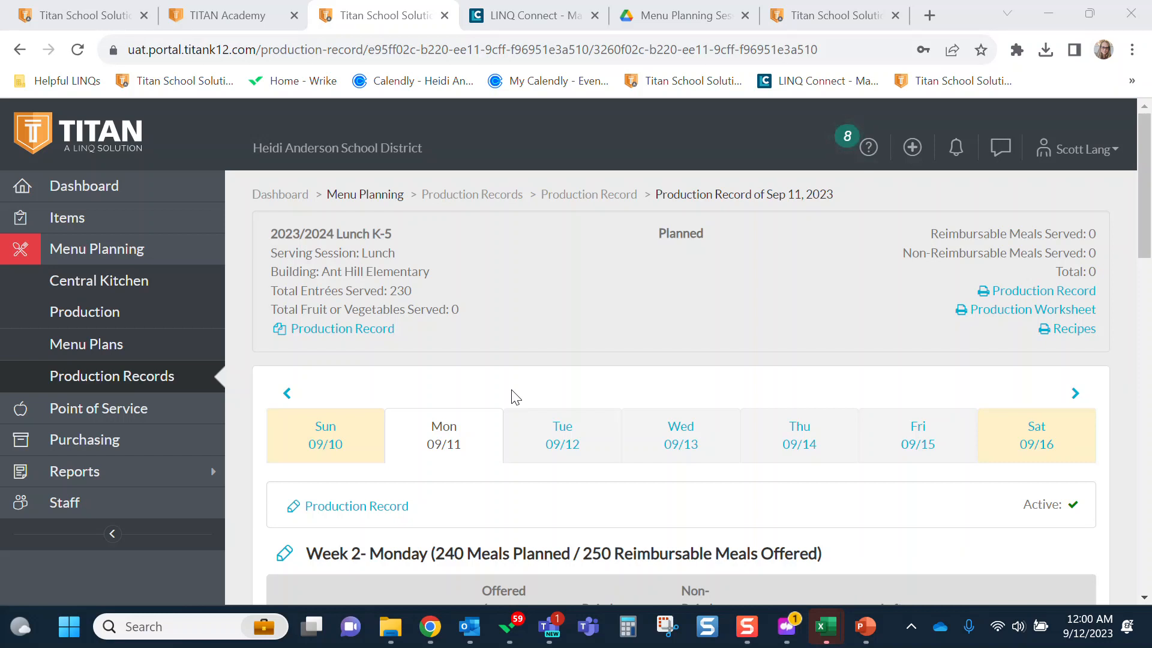
Set the Veggie Medley's offered/prepared quantity to 200 and open its left over quantity for entry.
scroll(547, 399, "down", 6)
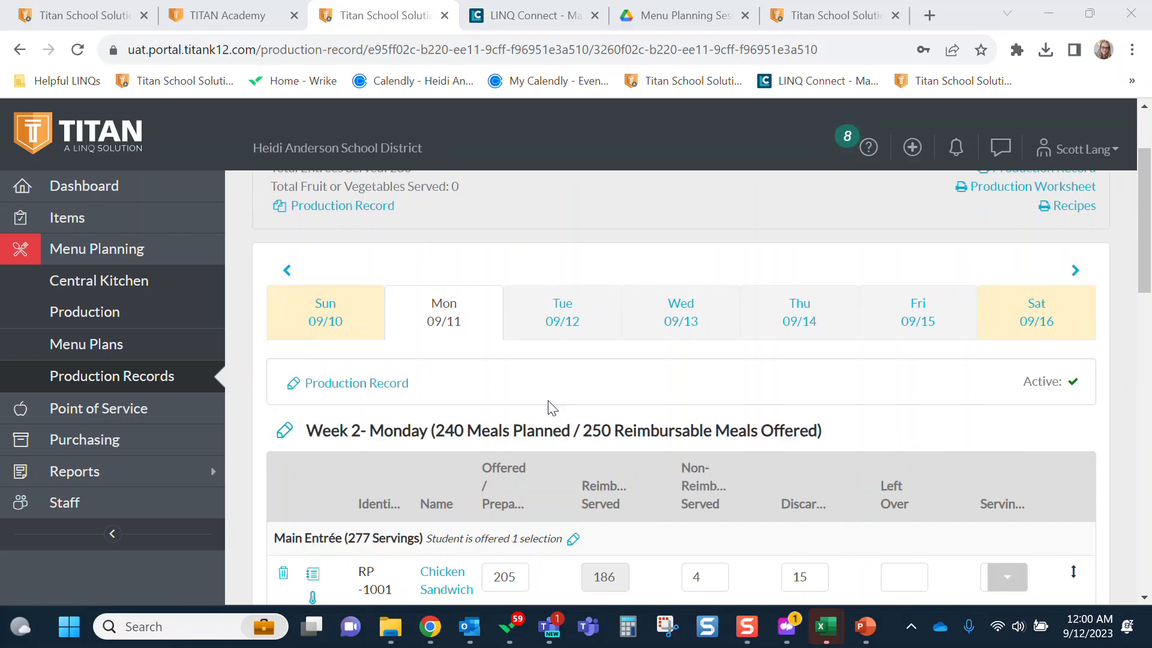
scroll(548, 401, "down", 2)
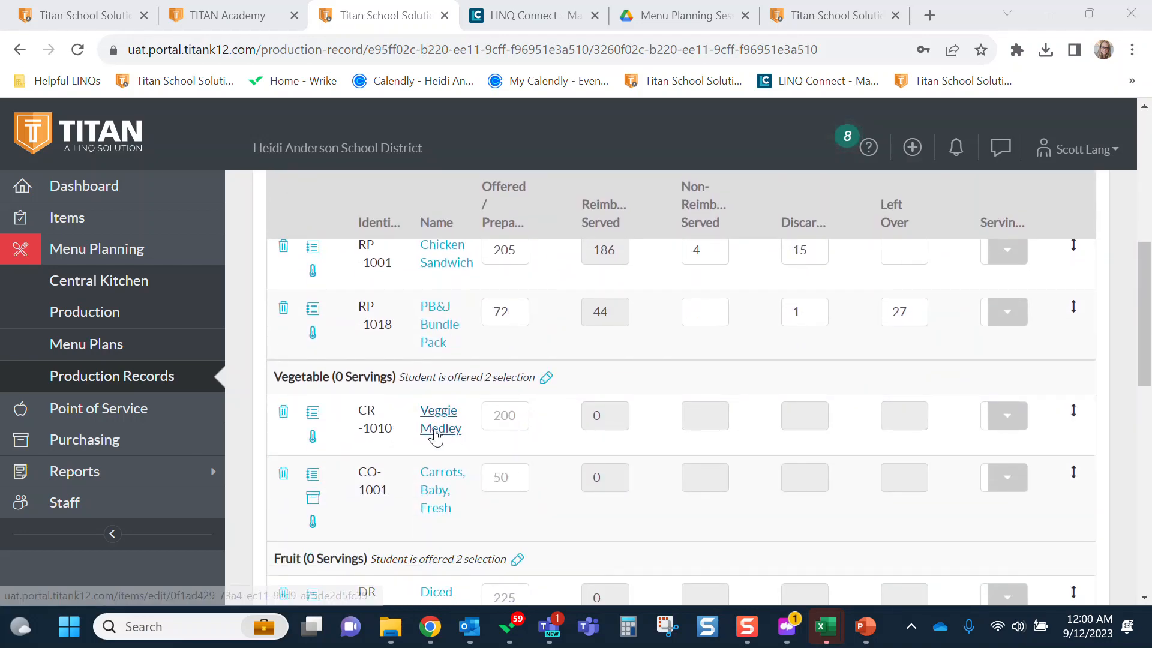
left_click(526, 417)
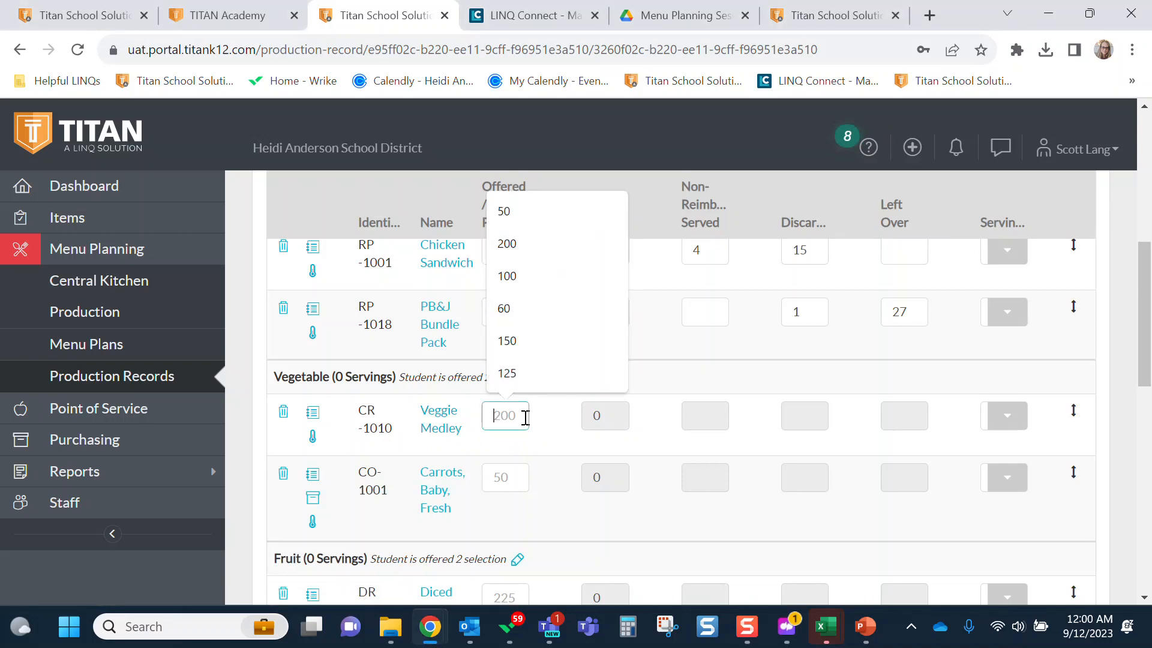
type("200")
key("Tab")
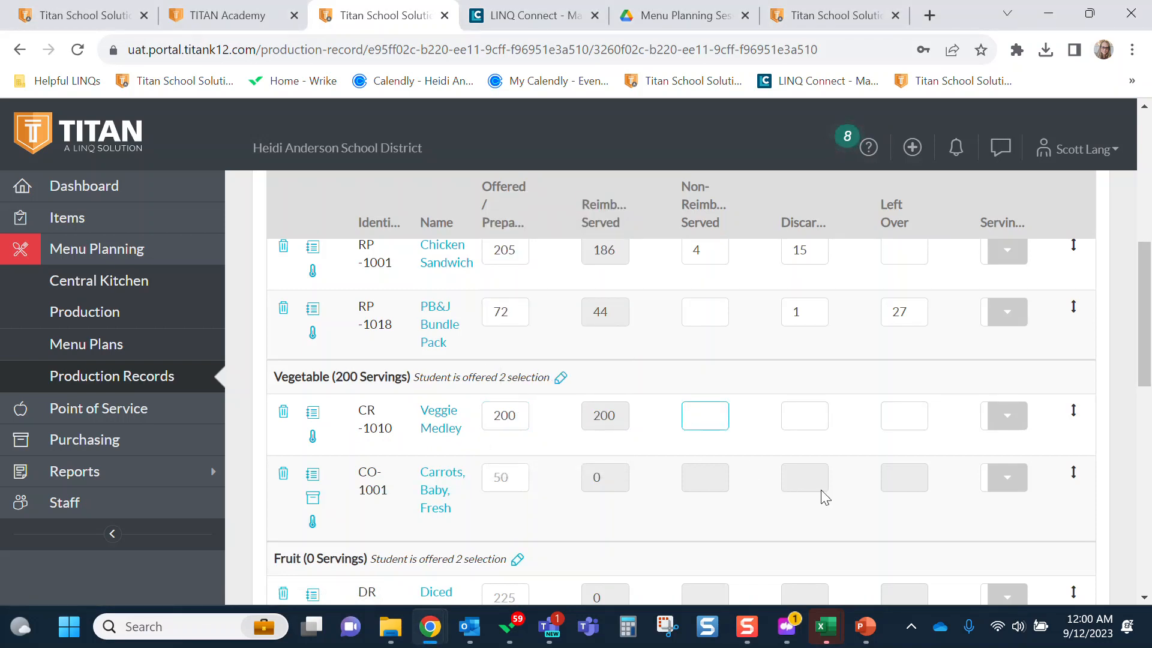
left_click(899, 420)
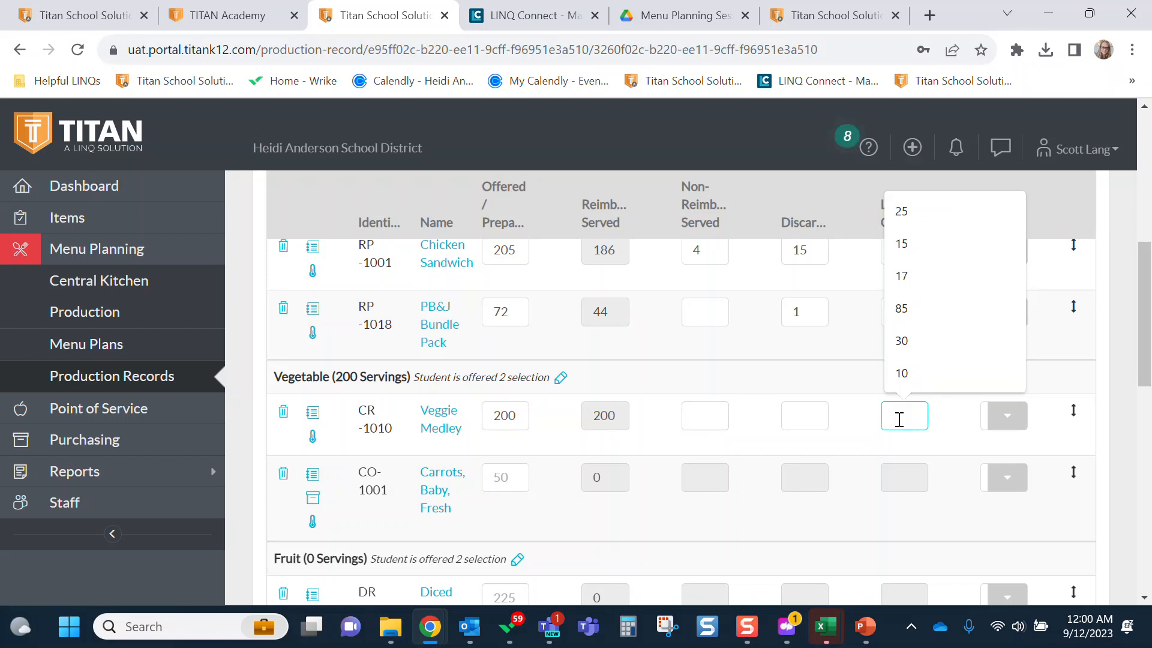
Enter 25 as Veggie Medley's left over, and record Diced Peaches with 225 offered/prepared and 22 left over.
type("25")
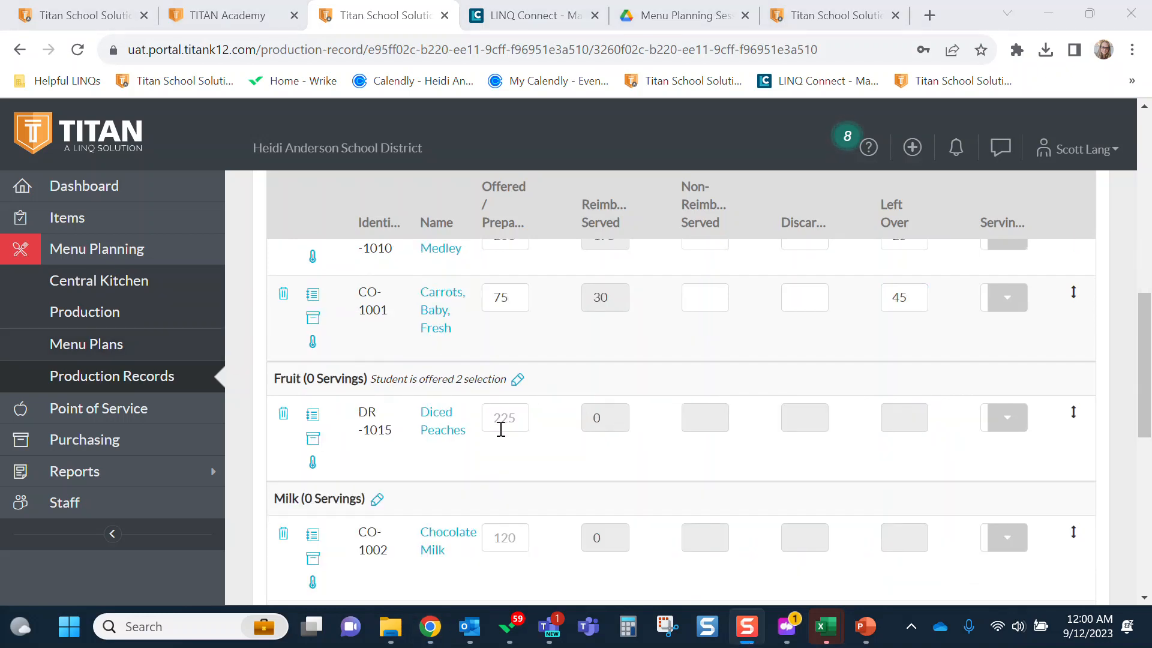
left_click(511, 421)
type("225")
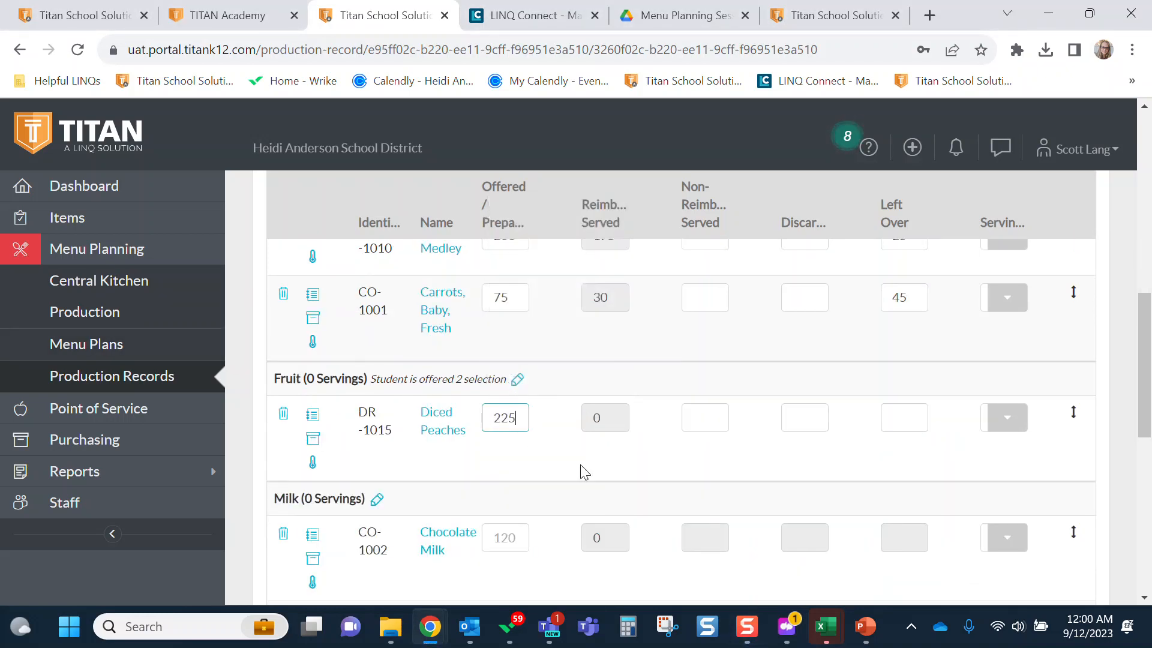
key("Tab")
left_click(919, 415)
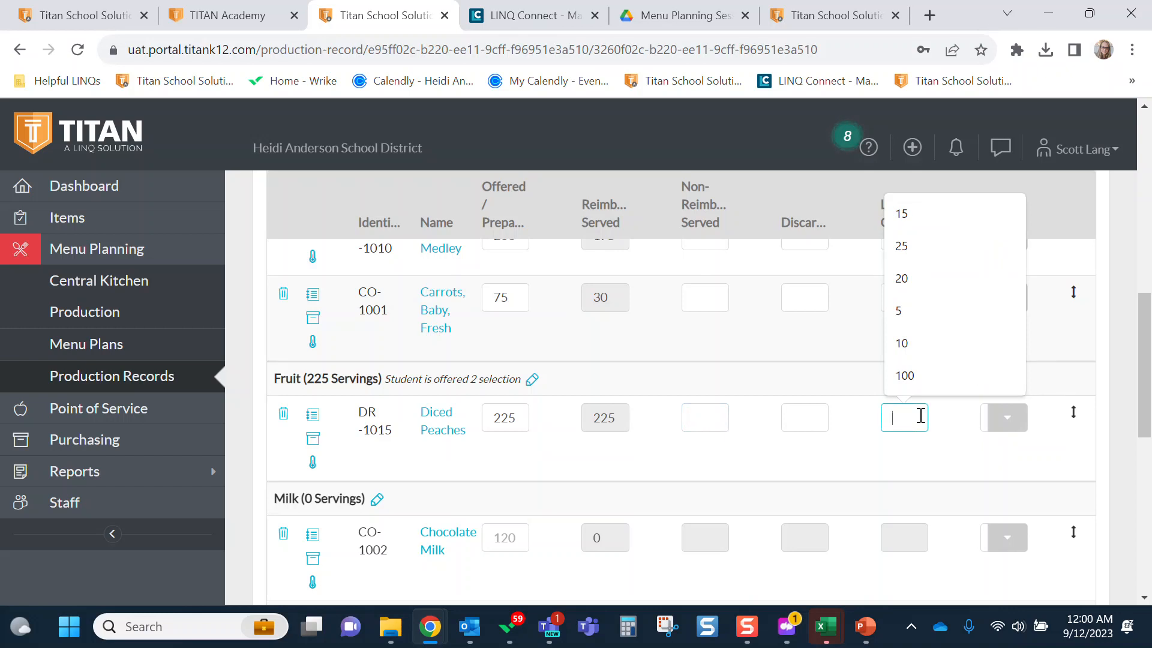
type("22")
key("Tab")
Record Chocolate Milk with 150 offered/prepared and 15 left over.
scroll(754, 452, "down", 1)
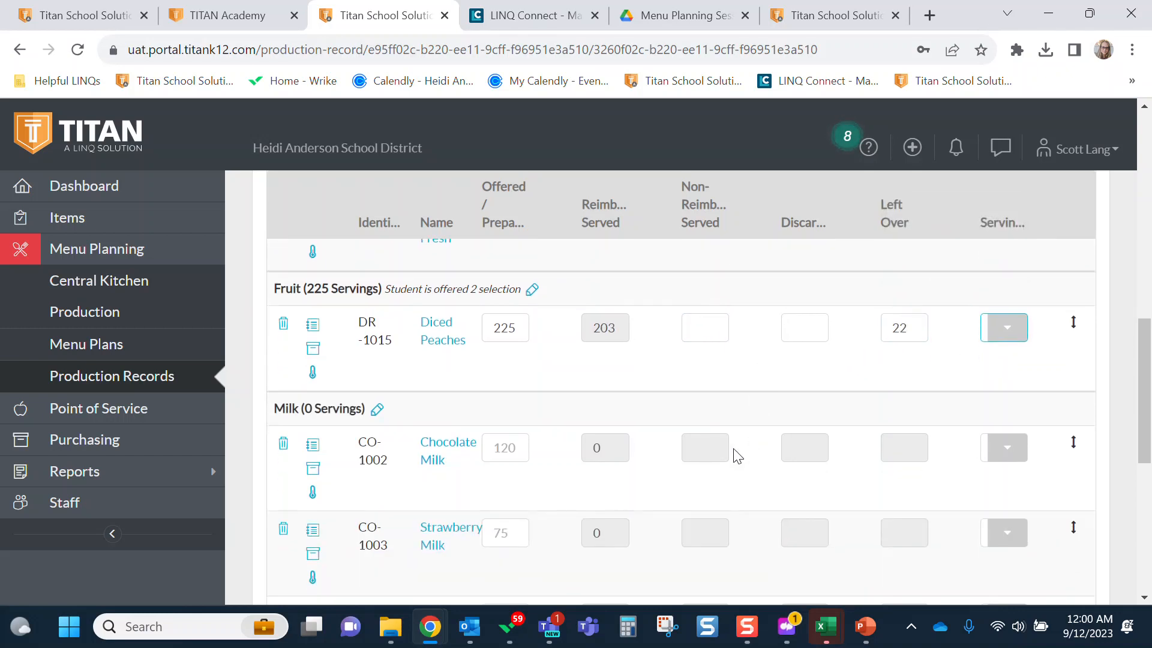
left_click(513, 451)
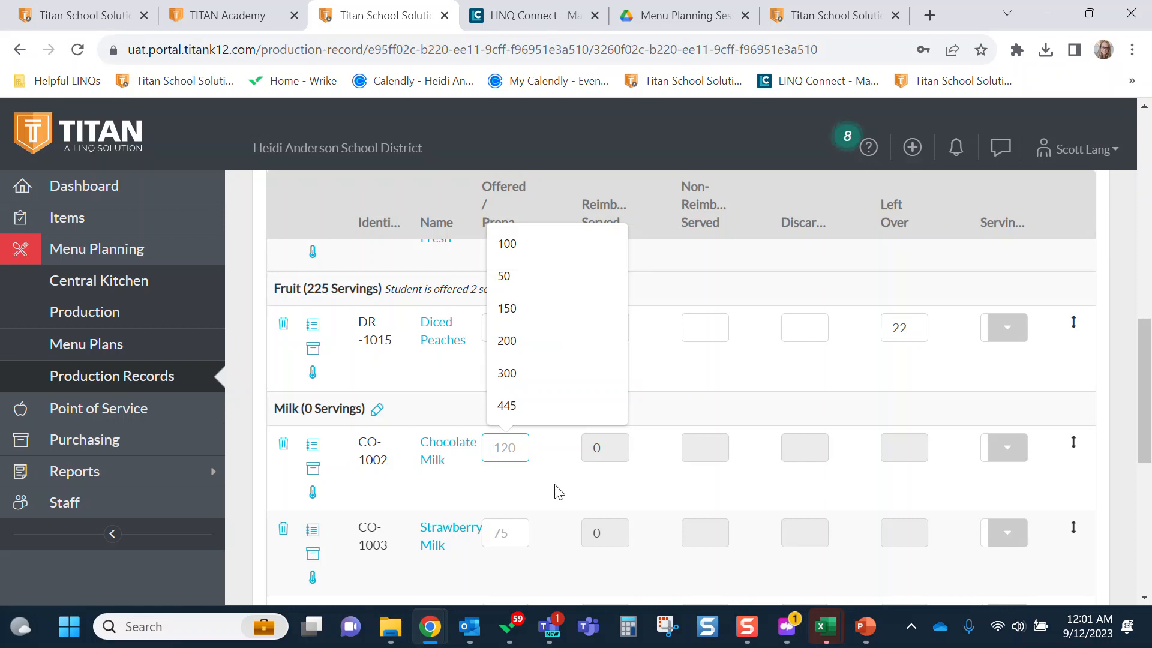
type("150")
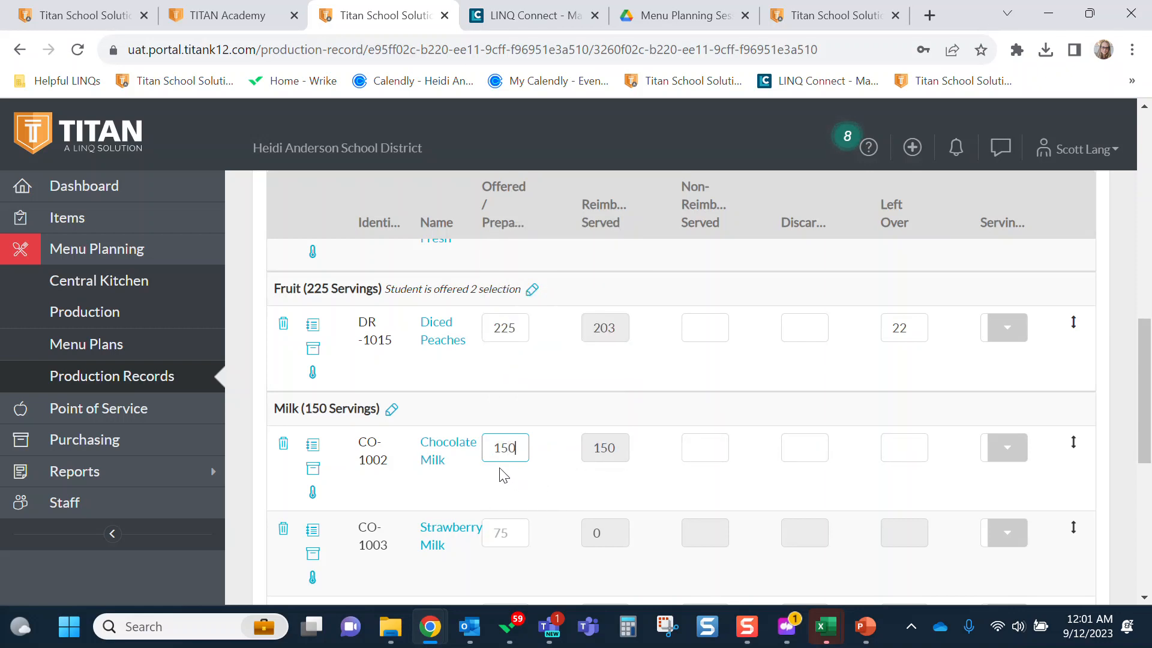
left_click(918, 448)
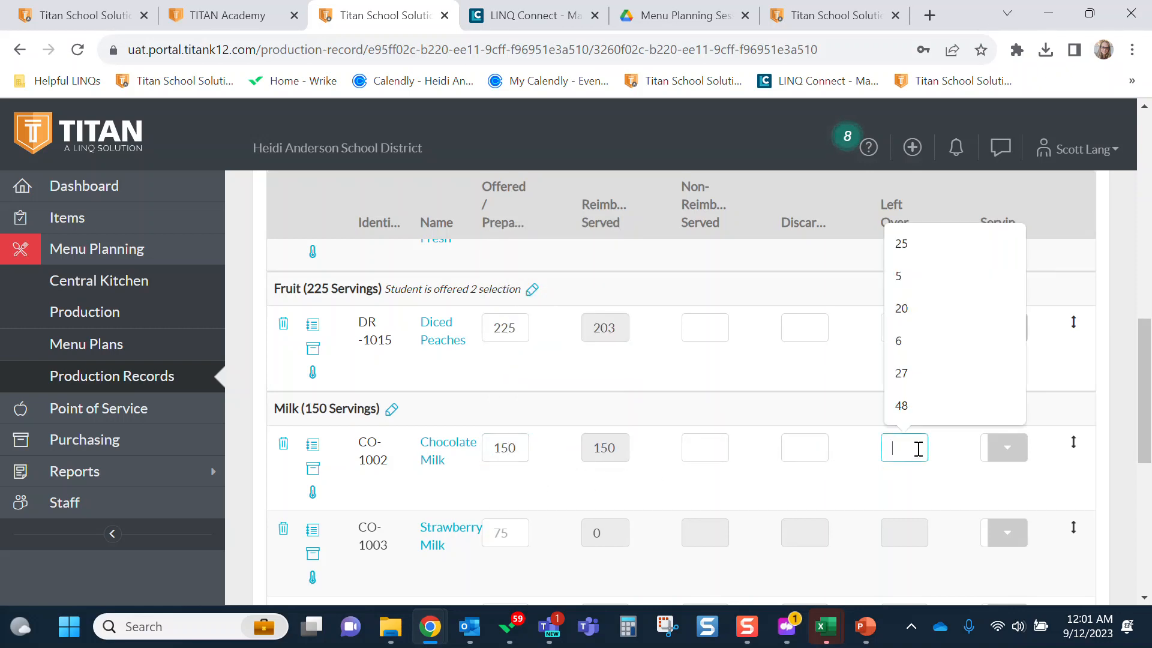
type("15")
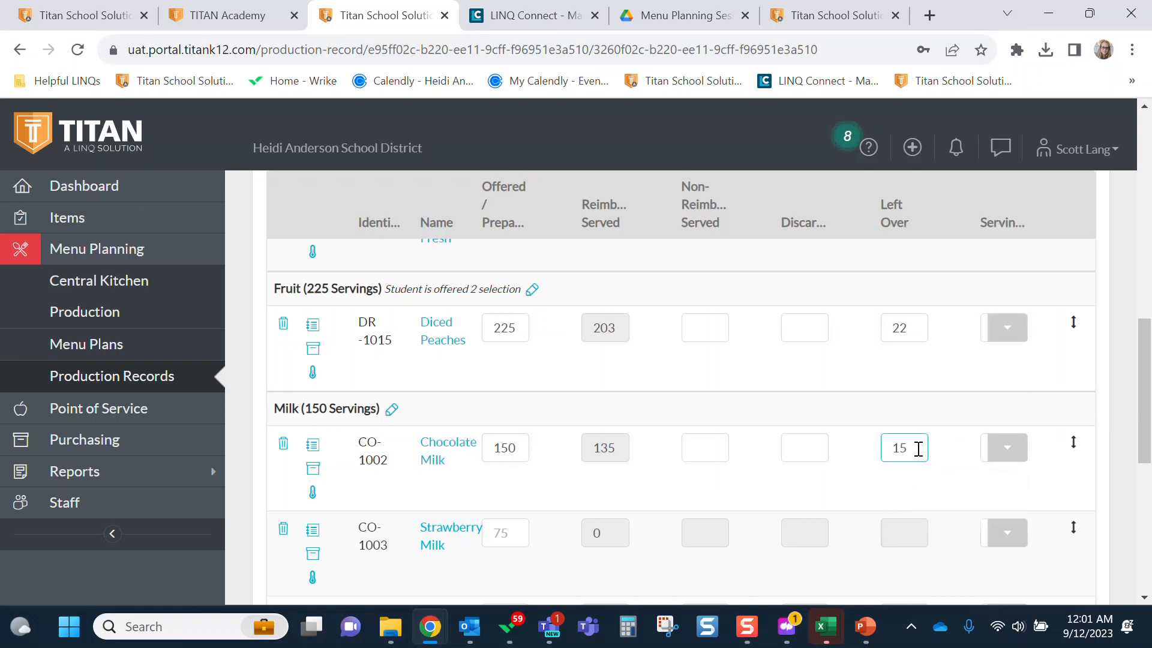
Record Strawberry Milk with 100 offered/prepared and 22 left over.
scroll(657, 479, "down", 1)
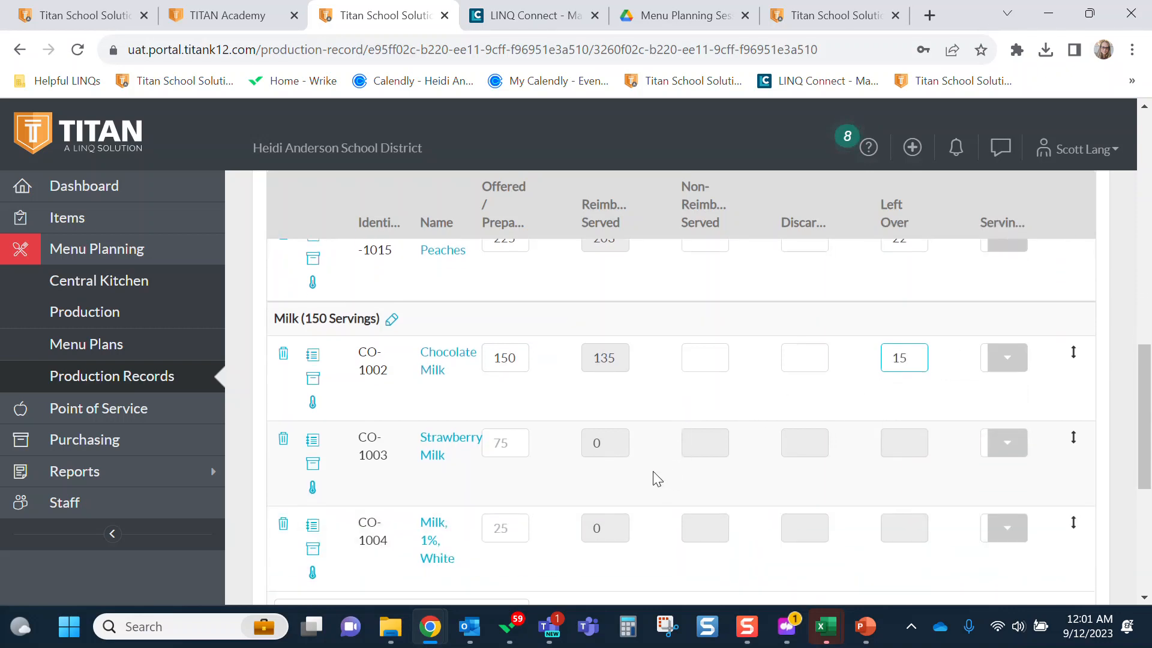
left_click(522, 441)
type("100")
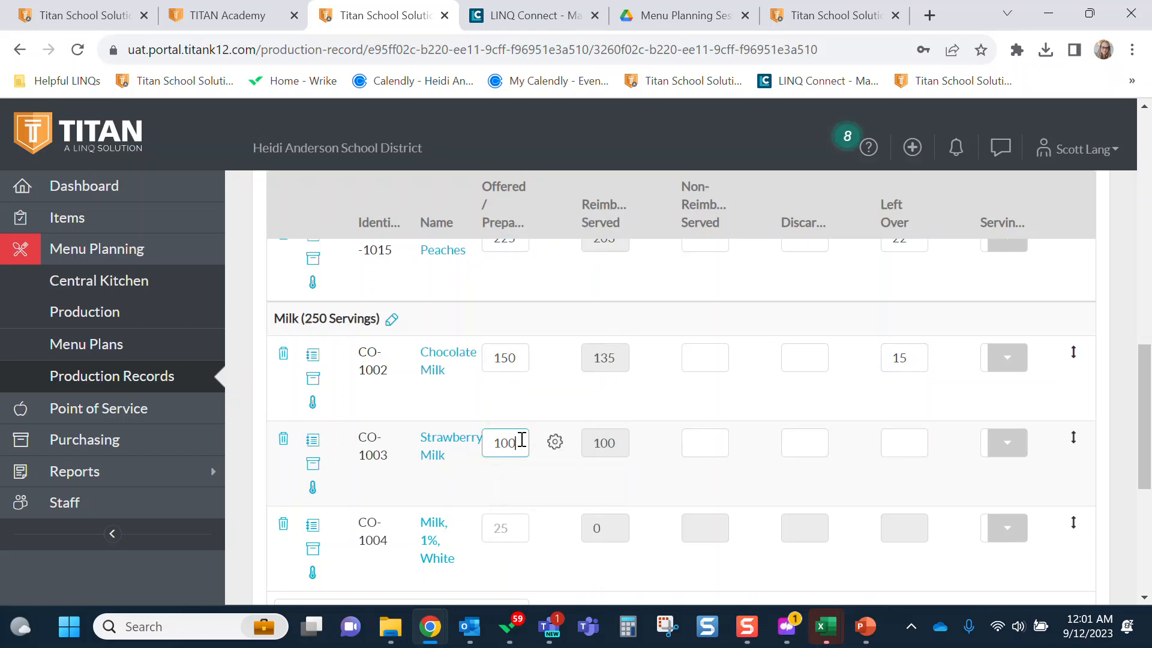
left_click(897, 453)
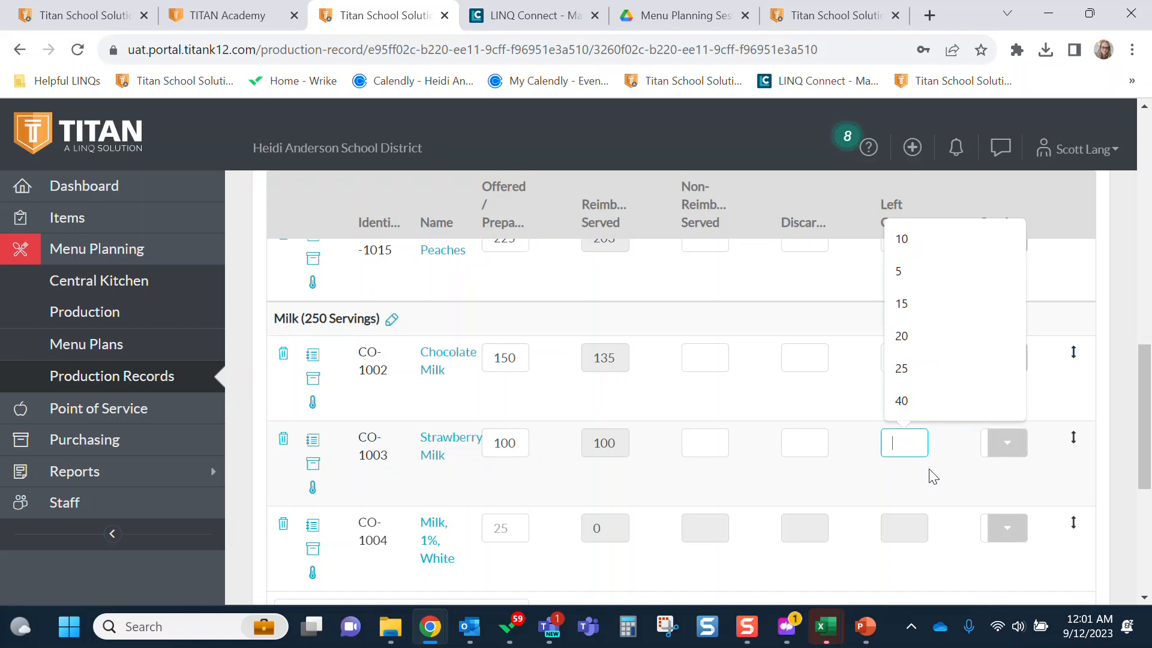
type("22")
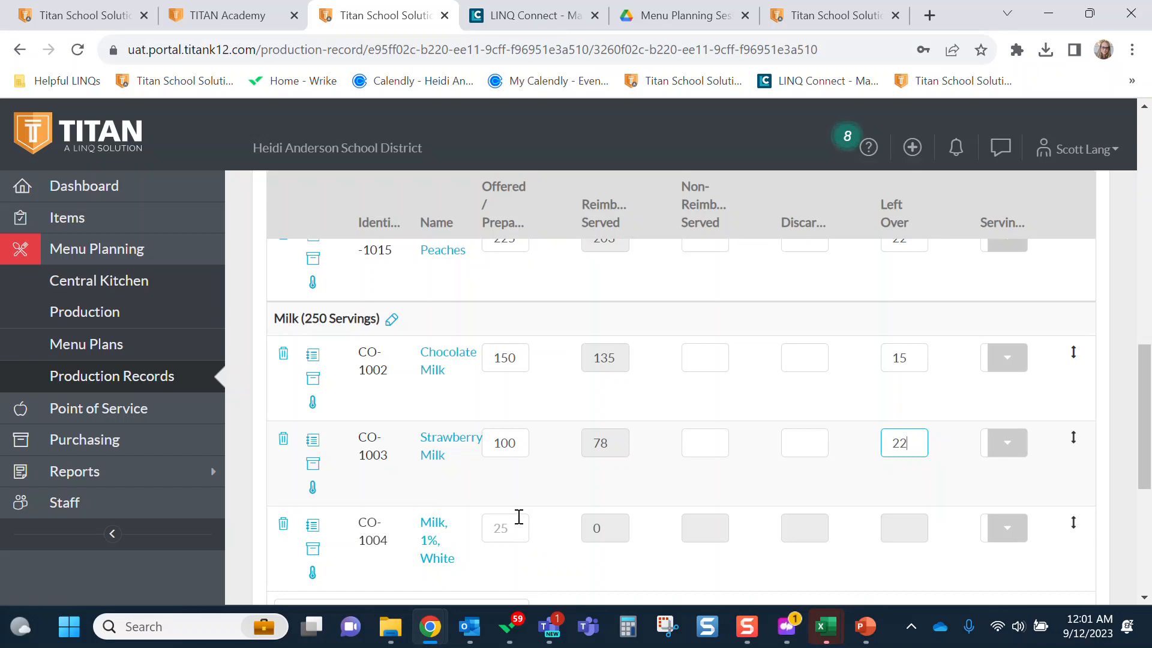
Record the 1% White Milk with 50 offered/prepared and 45 left over.
left_click(517, 528)
type("50")
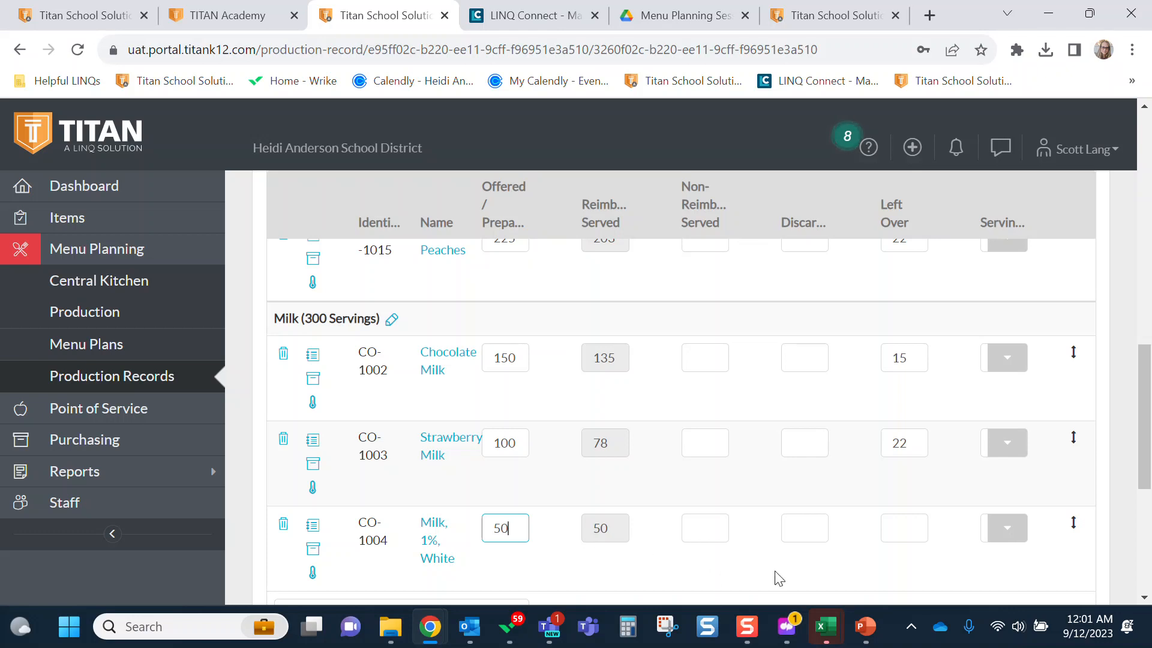
left_click(898, 526)
type("45")
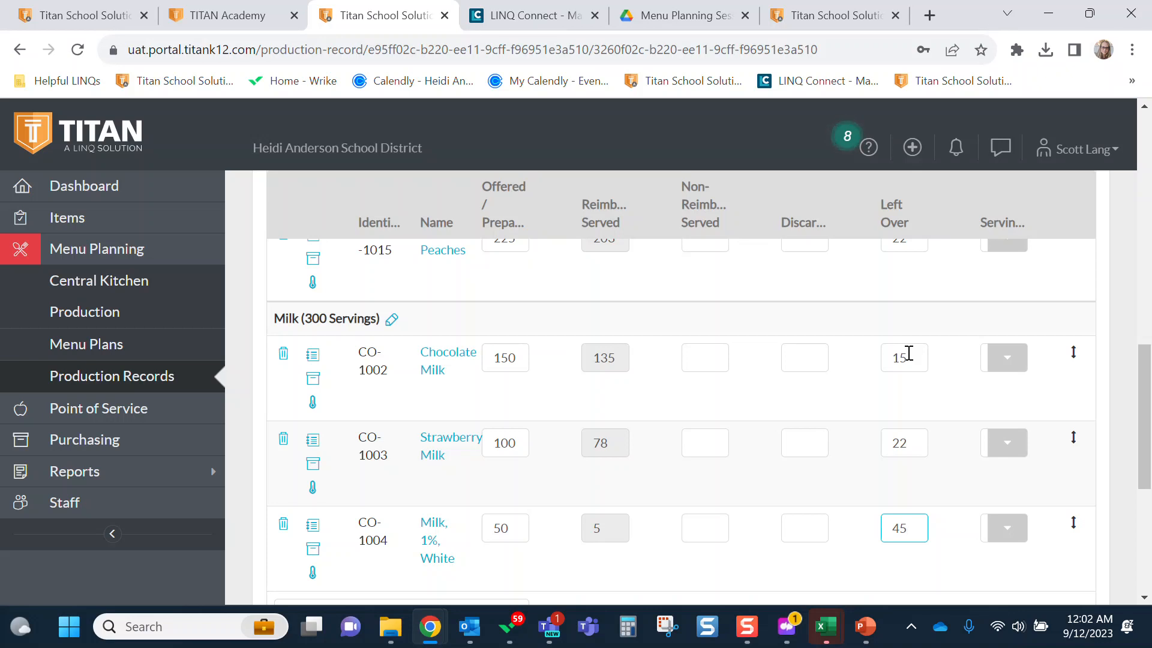
Review the milk quantities and post the production record.
scroll(812, 380, "down", 3)
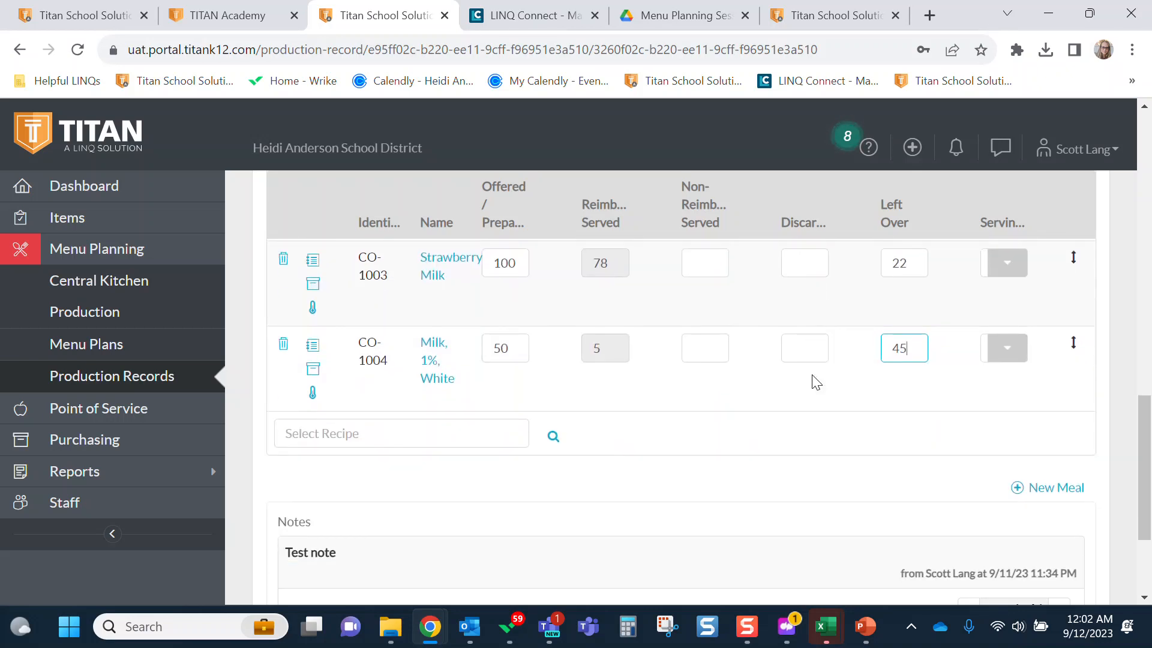
scroll(812, 401, "up", 3)
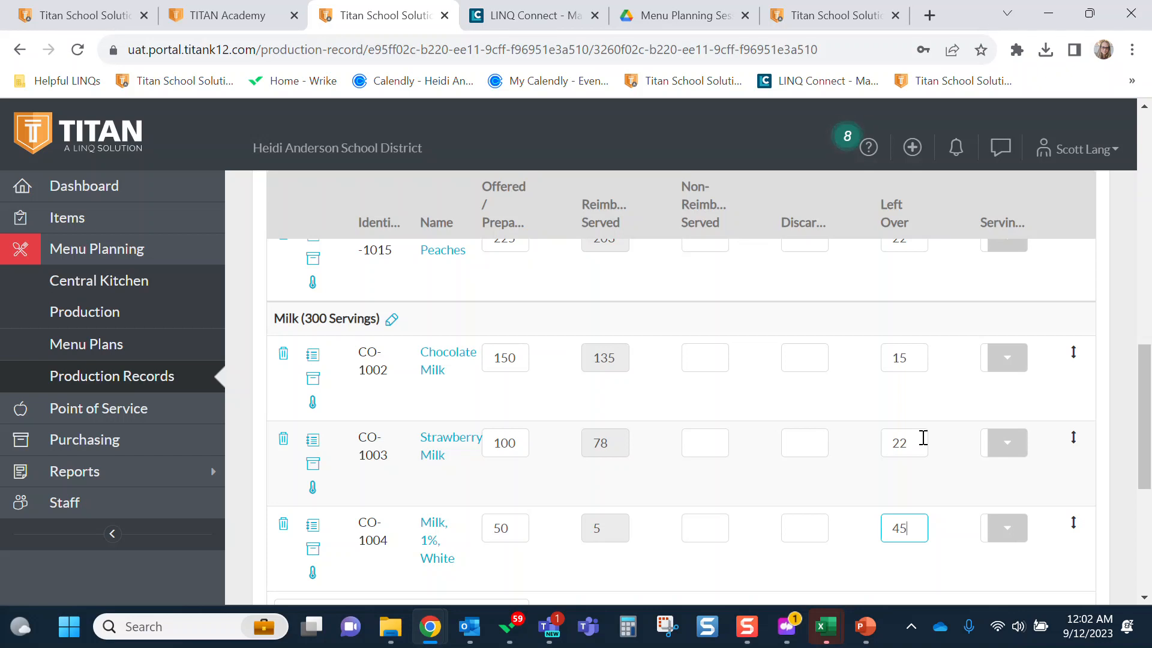
scroll(972, 448, "down", 5)
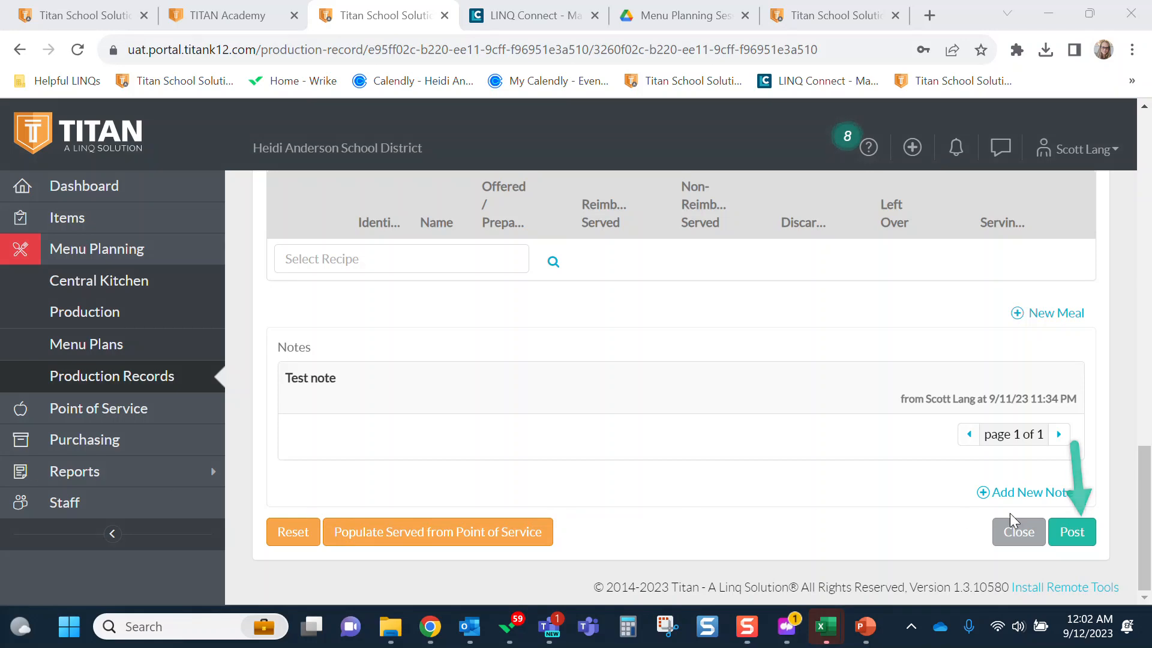
left_click(1075, 530)
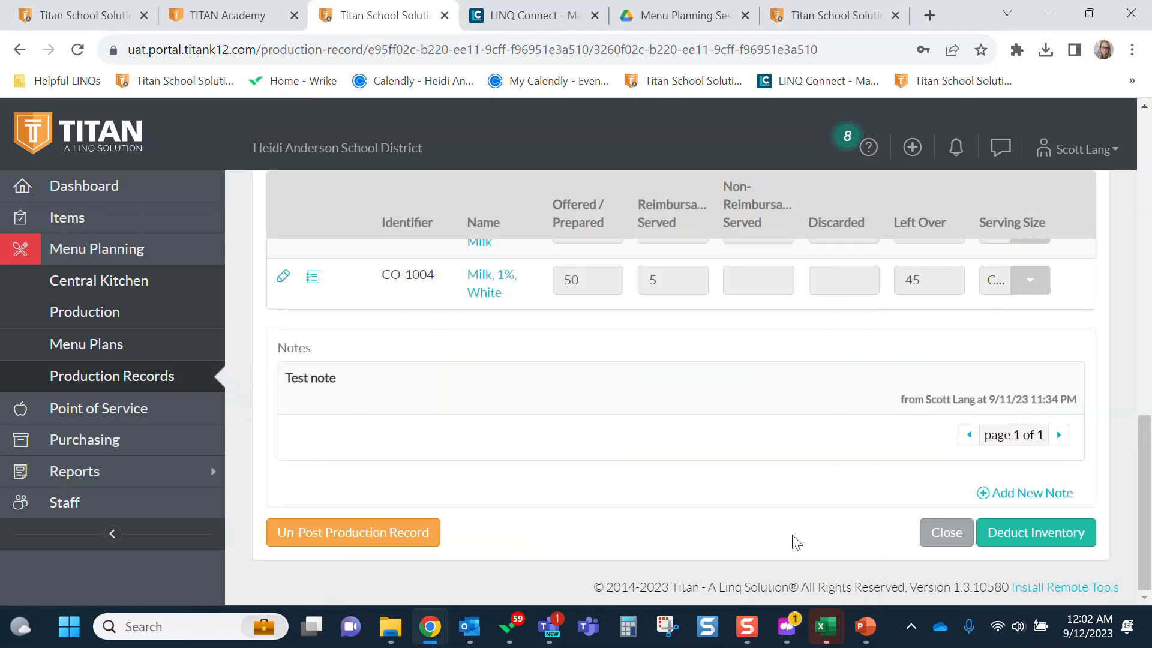
Examine the record's posting status and the prepared, served, discarded and leftover quantities for each menu item.
scroll(660, 405, "up", 1)
scroll(651, 402, "up", 2)
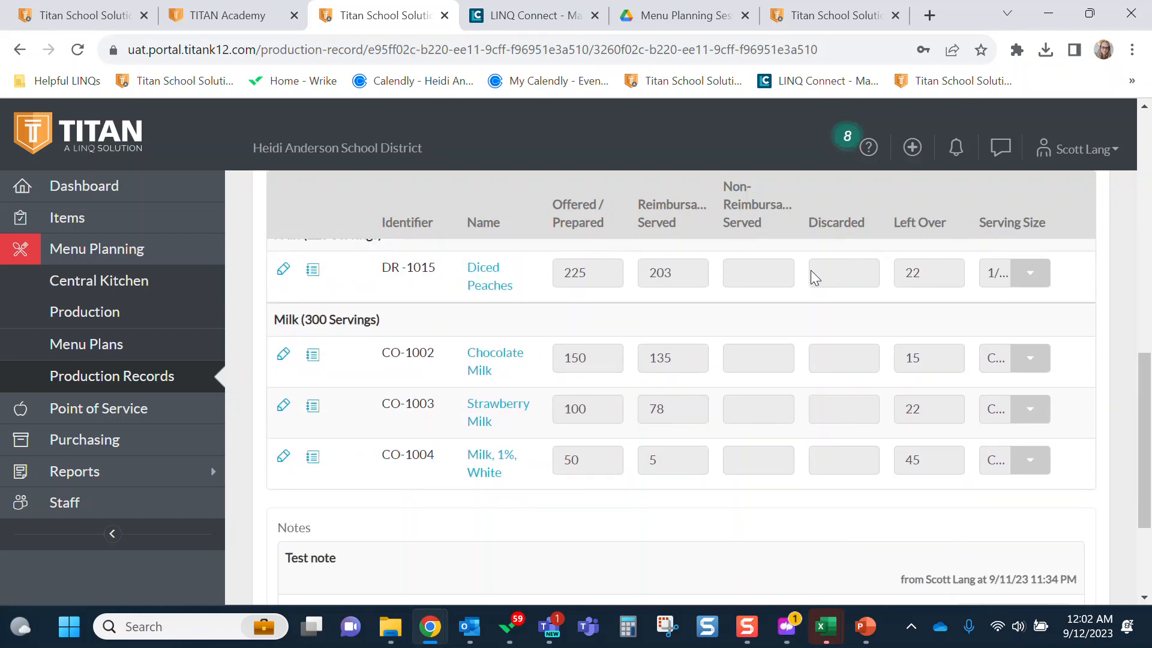
scroll(811, 270, "up", 5)
scroll(811, 270, "up", 1)
left_click_drag(658, 233, 714, 234)
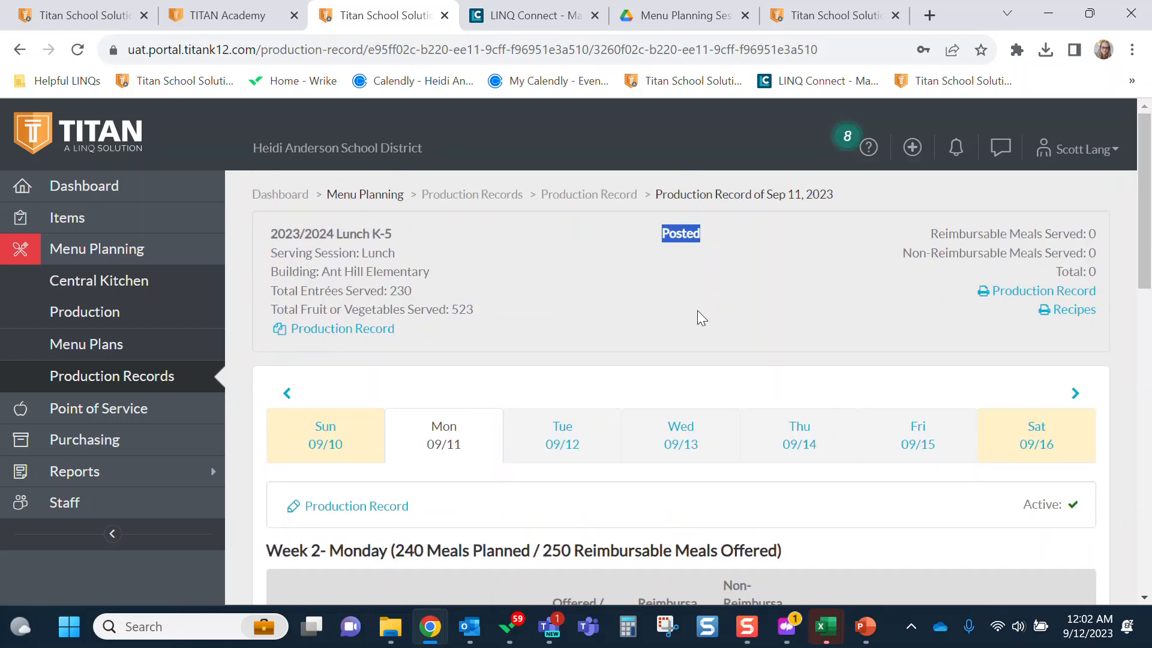
scroll(697, 310, "down", 4)
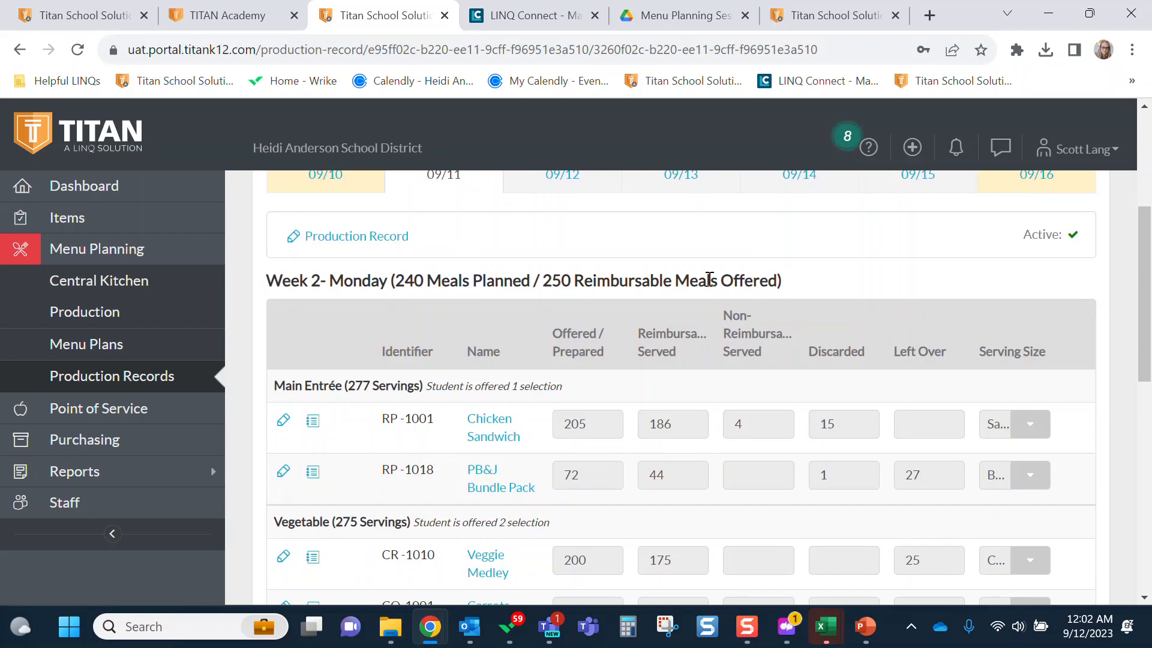
scroll(615, 532, "down", 3)
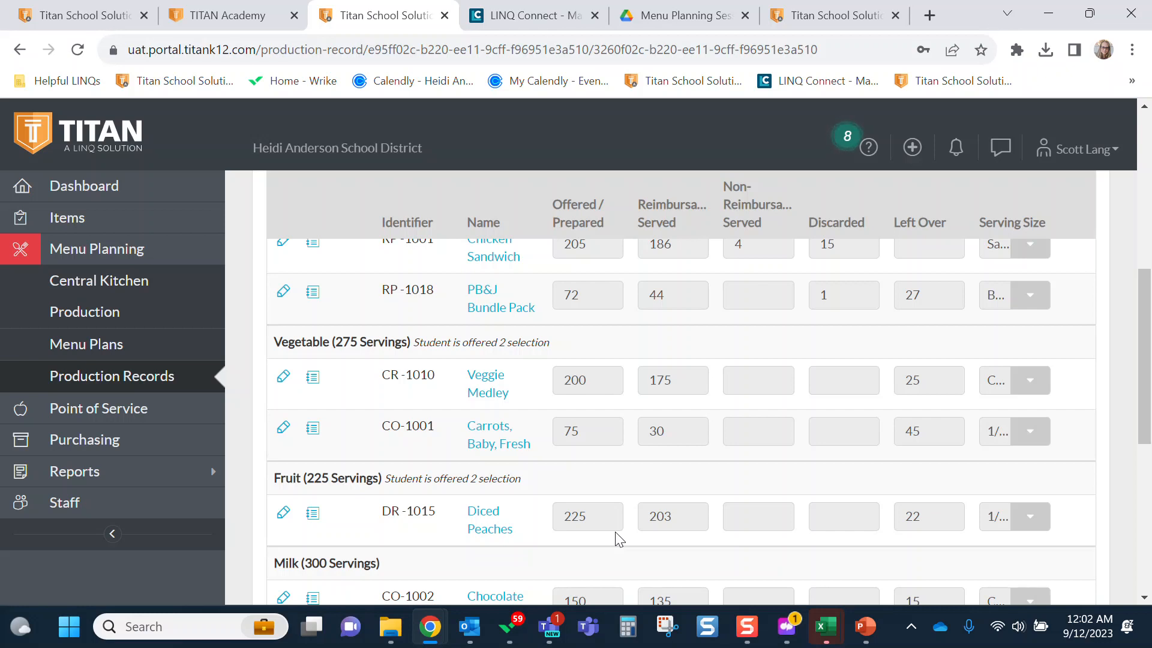
scroll(619, 539, "down", 7)
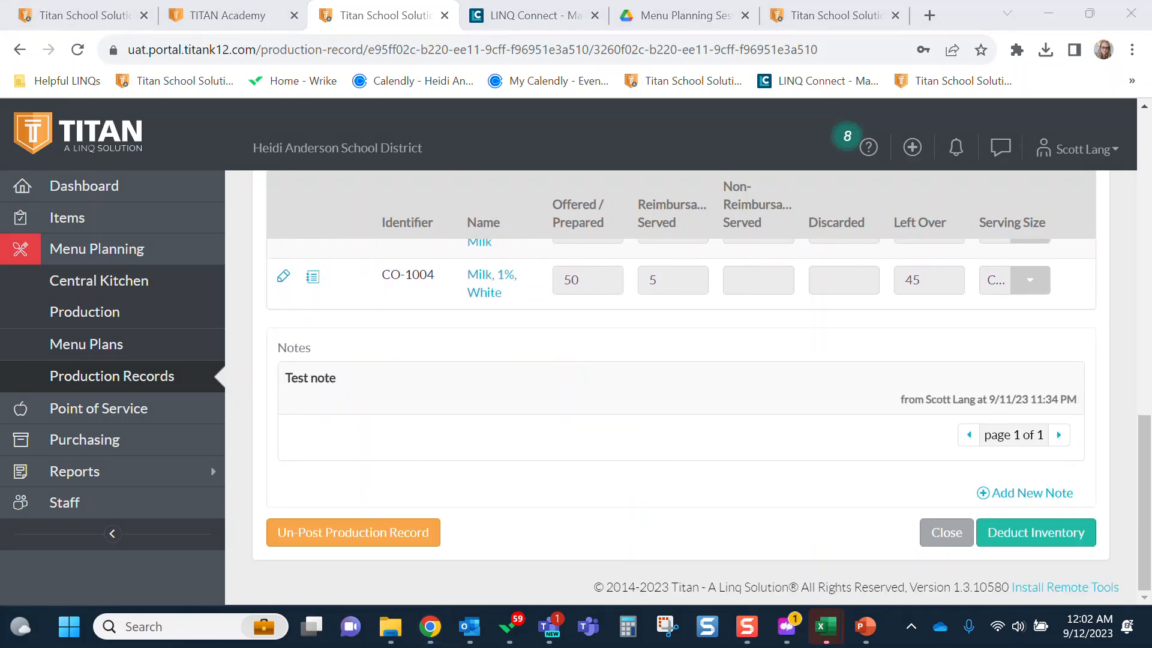
Un-post the production record and confirm the action.
left_click_drag(589, 530, 450, 533)
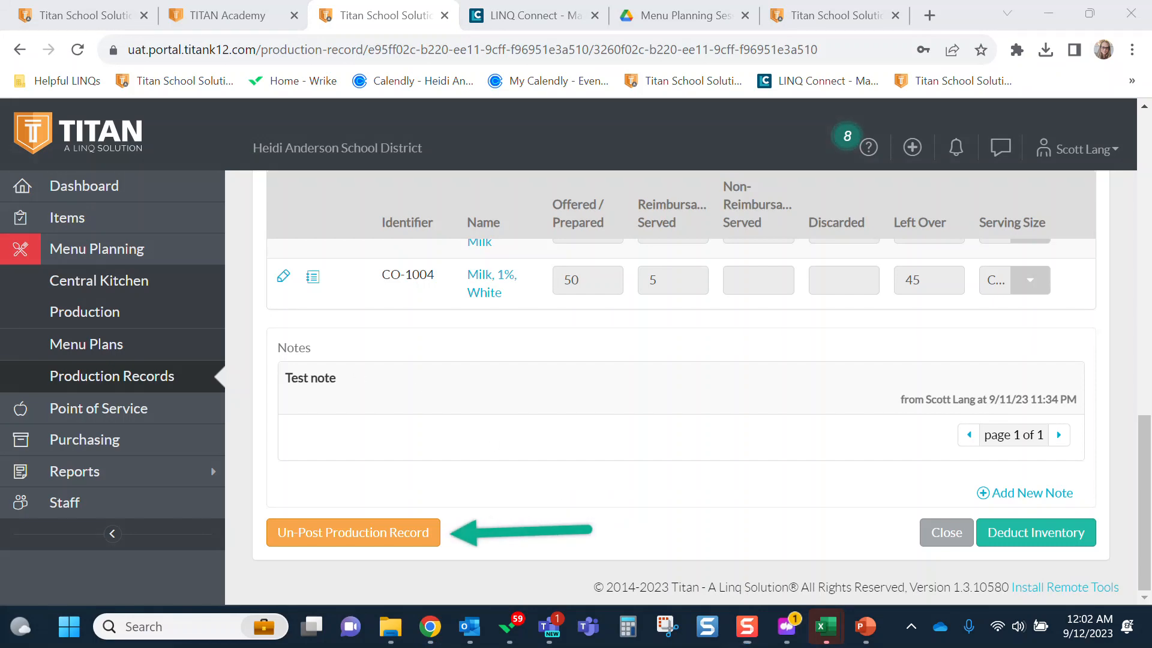
left_click(389, 541)
left_click(411, 551)
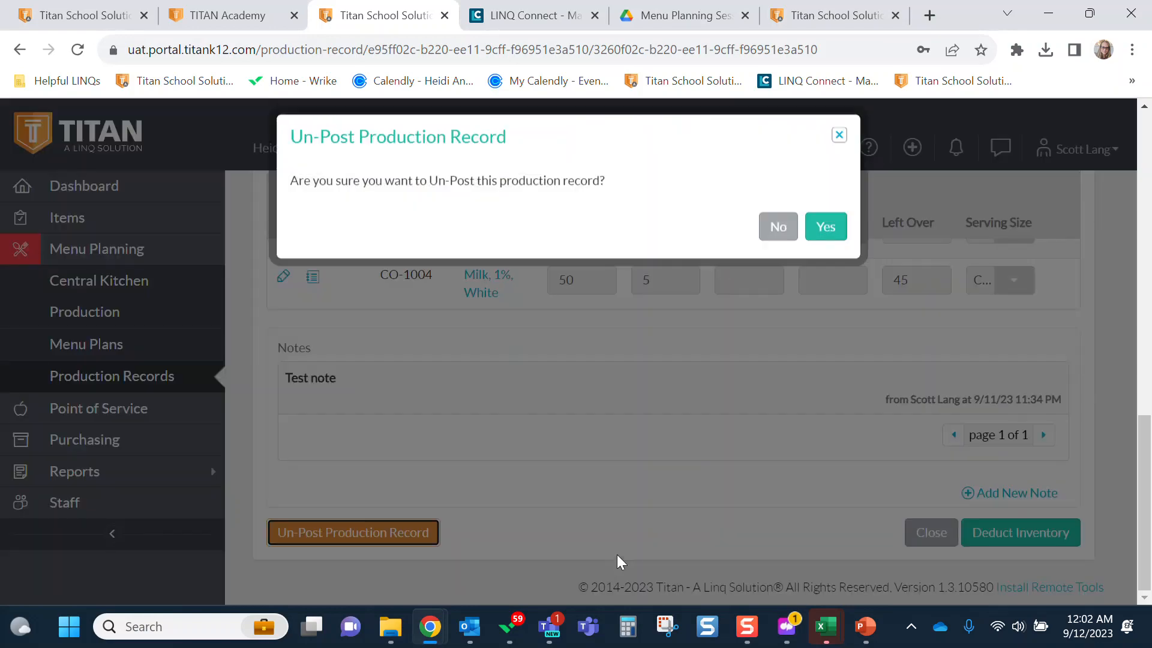
left_click(823, 236)
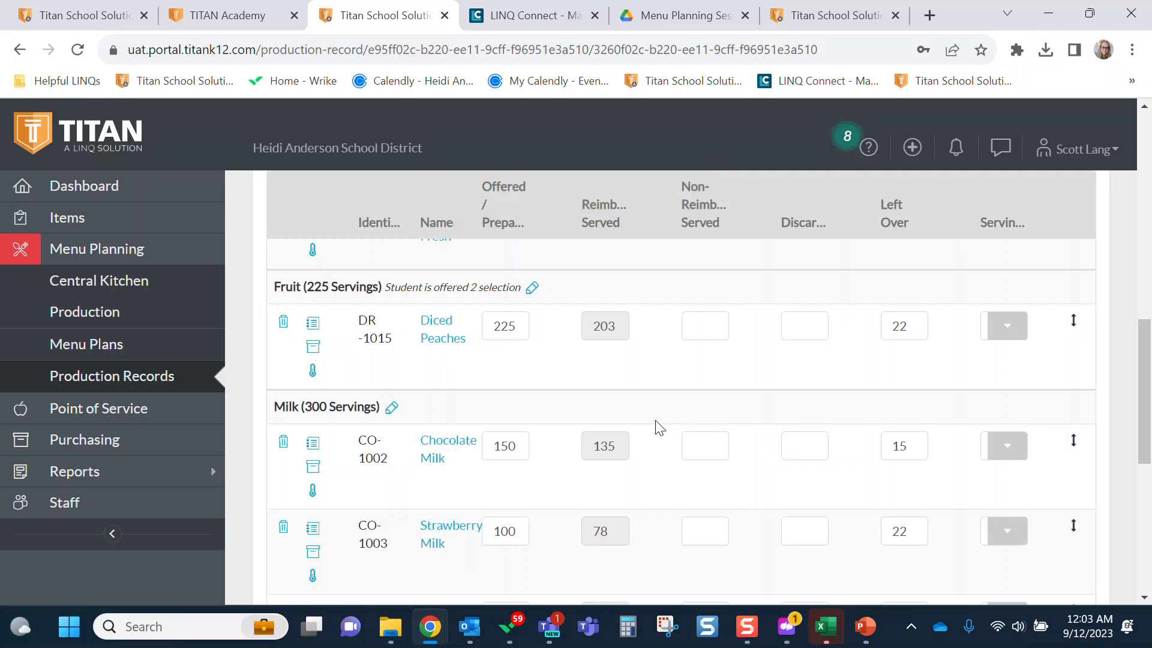
Set the 1% White Milk's left over quantity to 40.
scroll(660, 428, "down", 1)
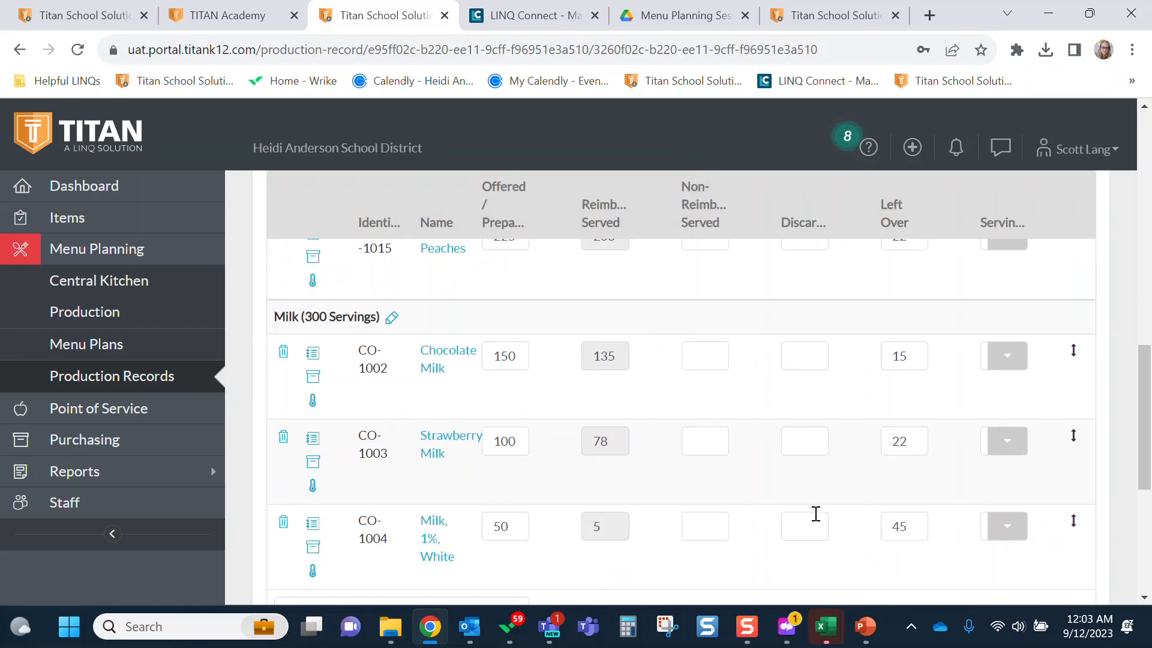
left_click(914, 526)
type("40")
scroll(914, 526, "down", 5)
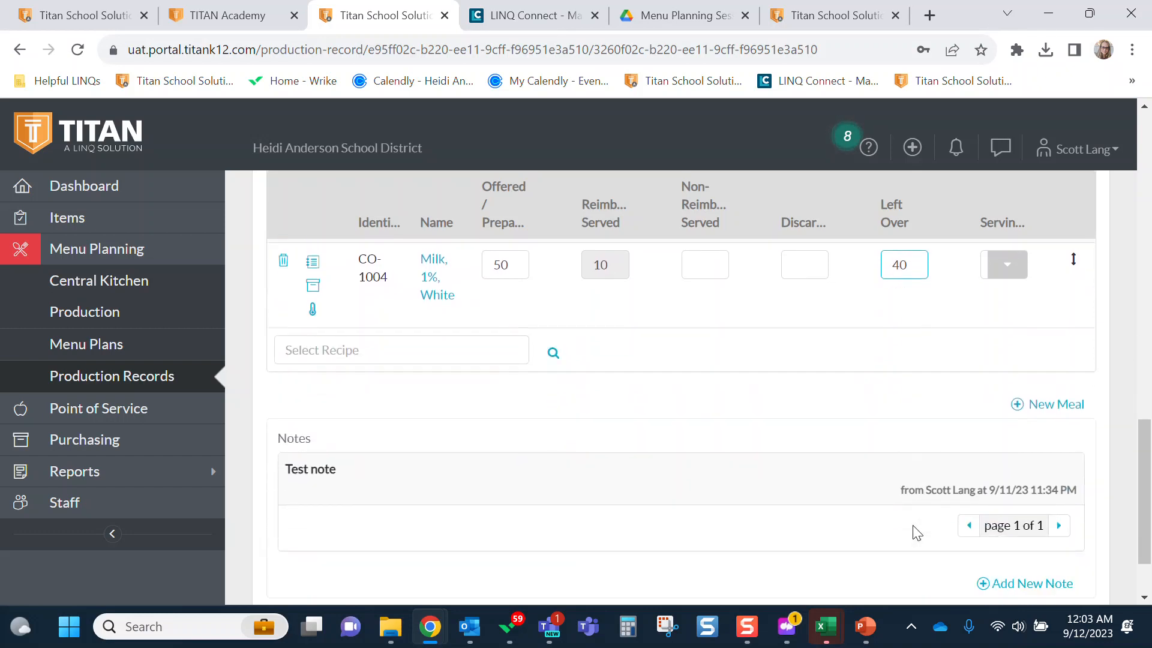
scroll(1032, 537, "down", 2)
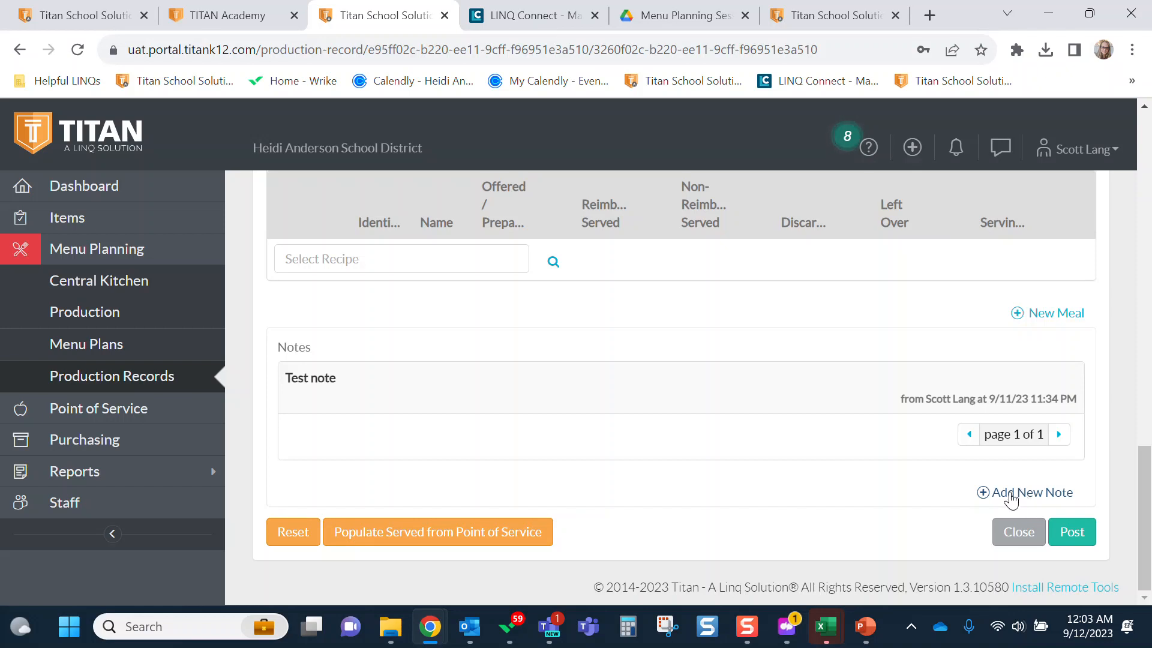
left_click(1022, 495)
left_click(543, 260)
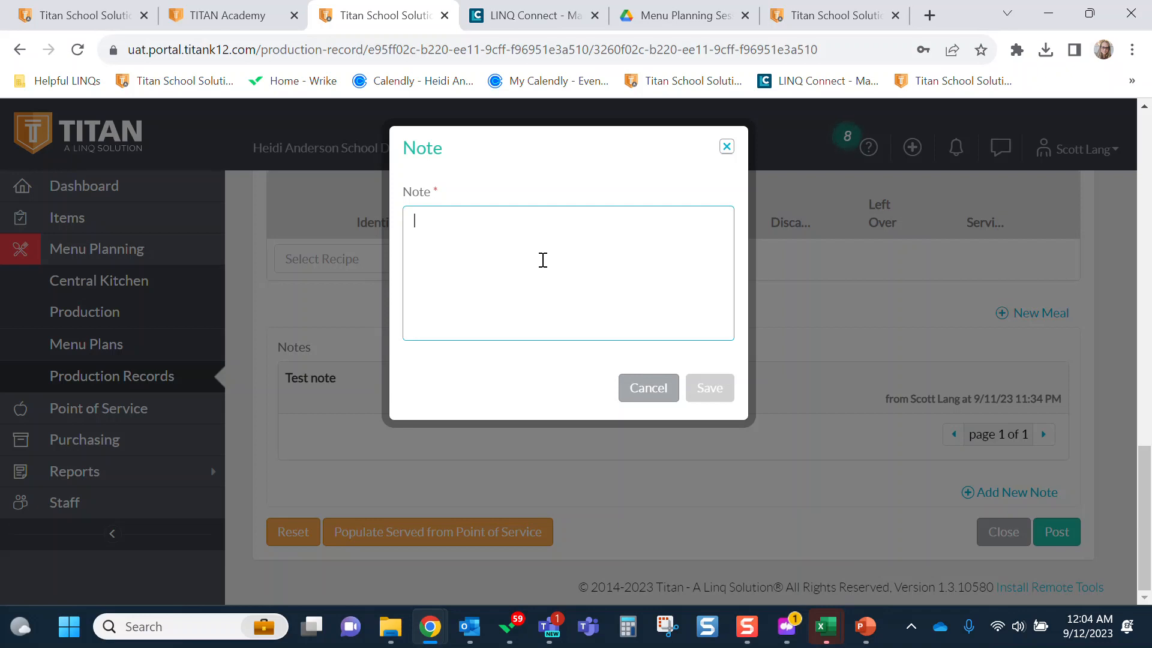
left_click(667, 390)
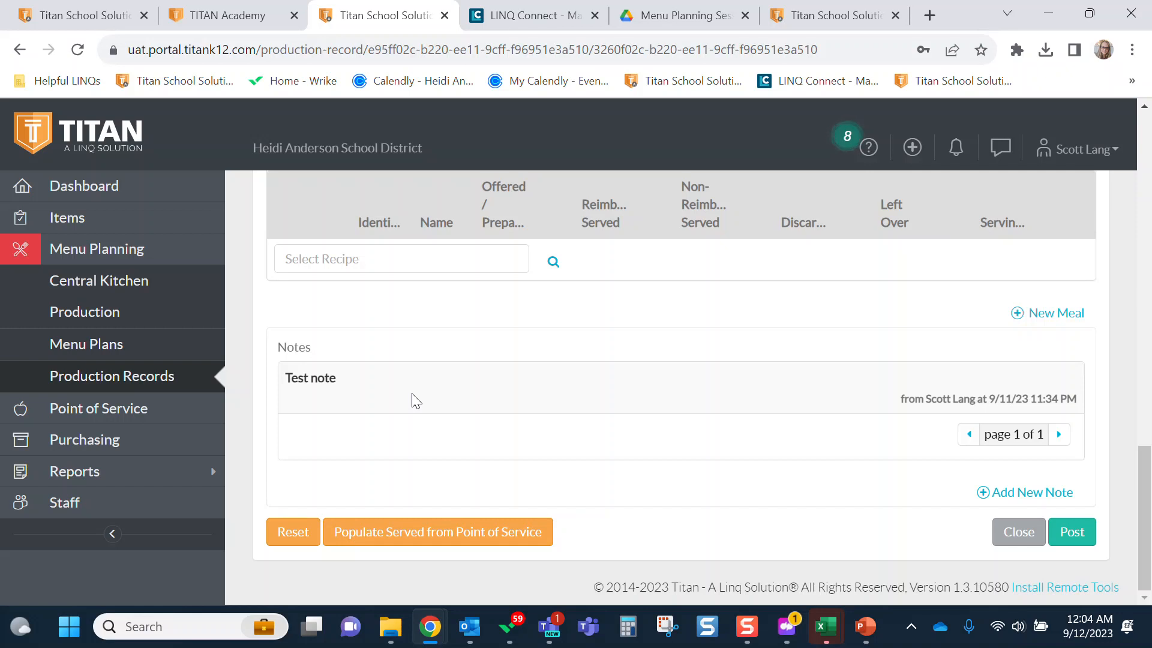
Check the milk entries and post the corrected production record.
scroll(419, 401, "up", 1)
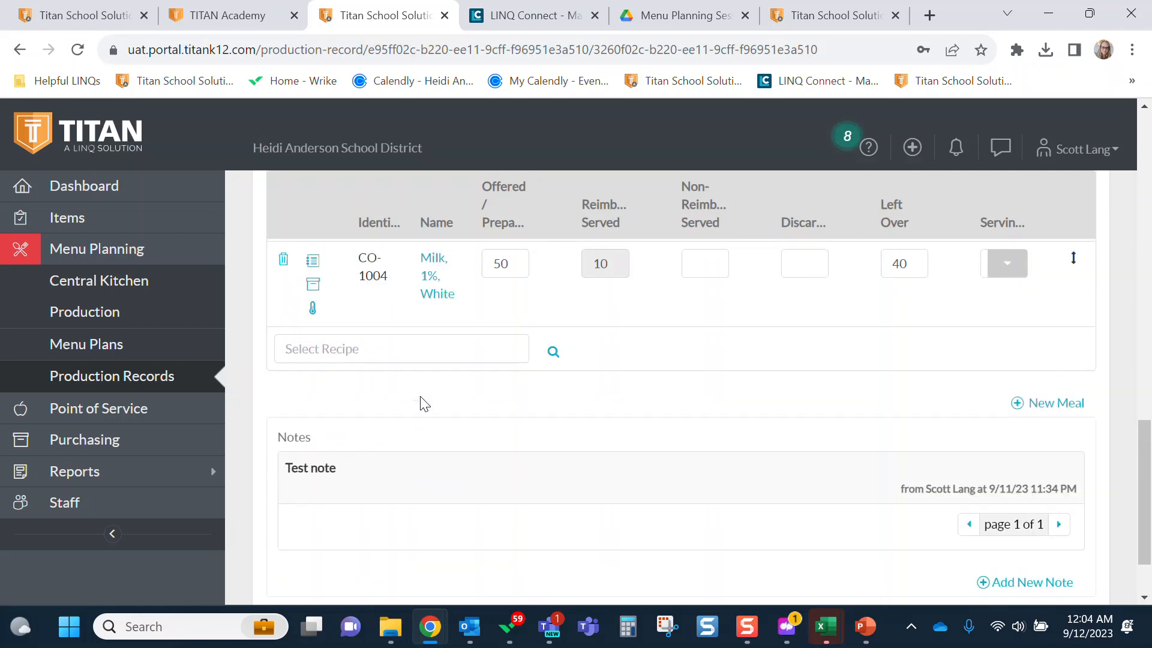
scroll(483, 395, "up", 1)
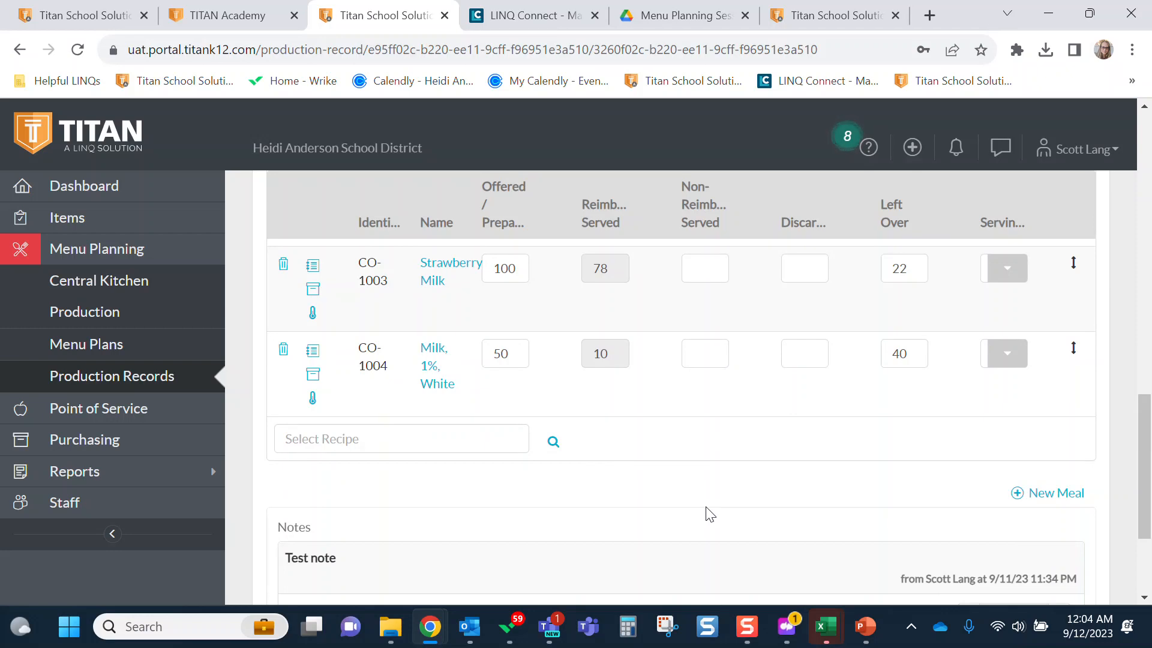
scroll(858, 474, "down", 1)
scroll(863, 473, "down", 1)
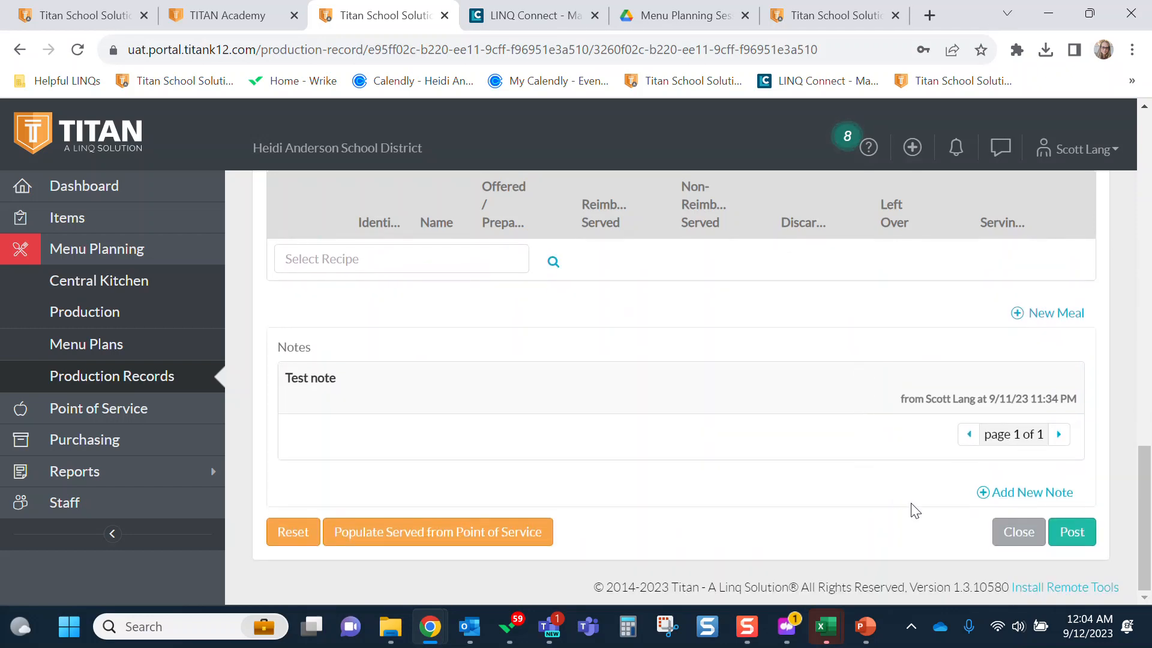
left_click(1071, 532)
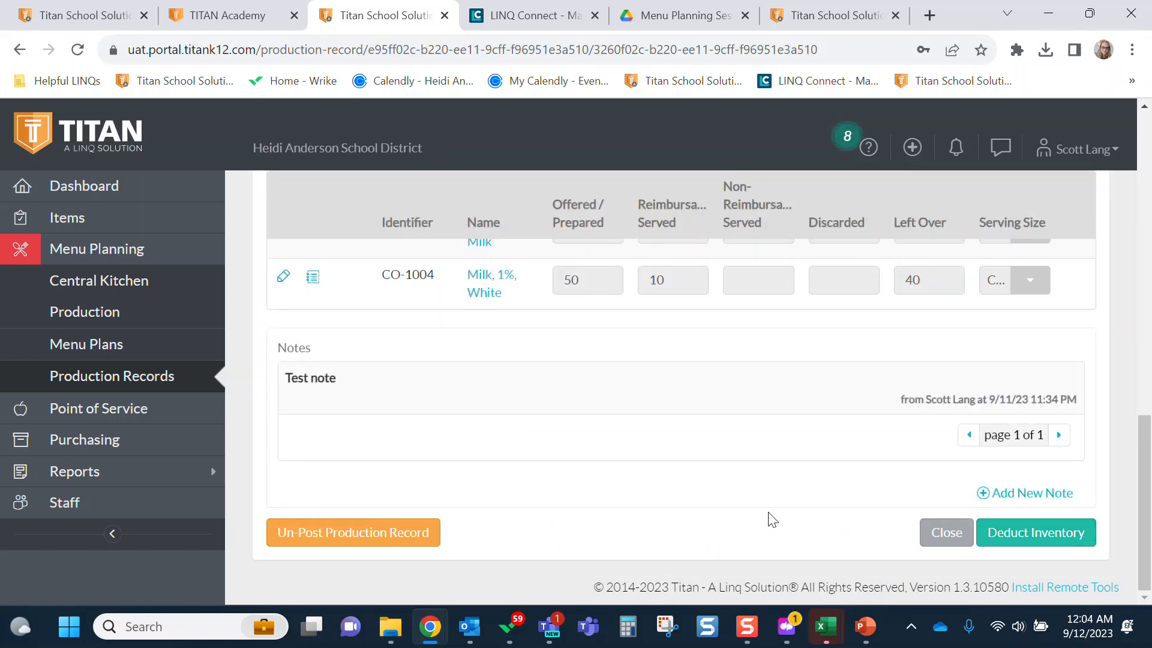
Examine the posted record's quantities for each menu item and the posting status in its summary.
scroll(773, 518, "up", 1)
scroll(762, 513, "up", 1)
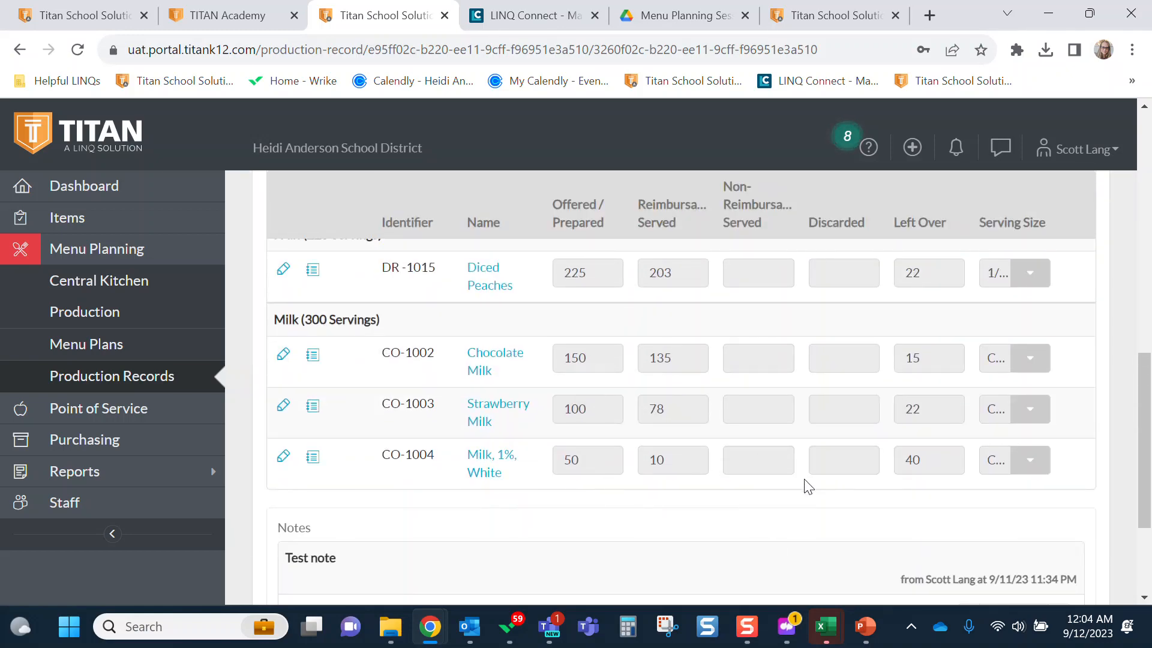
scroll(807, 485, "up", 2)
scroll(806, 483, "up", 5)
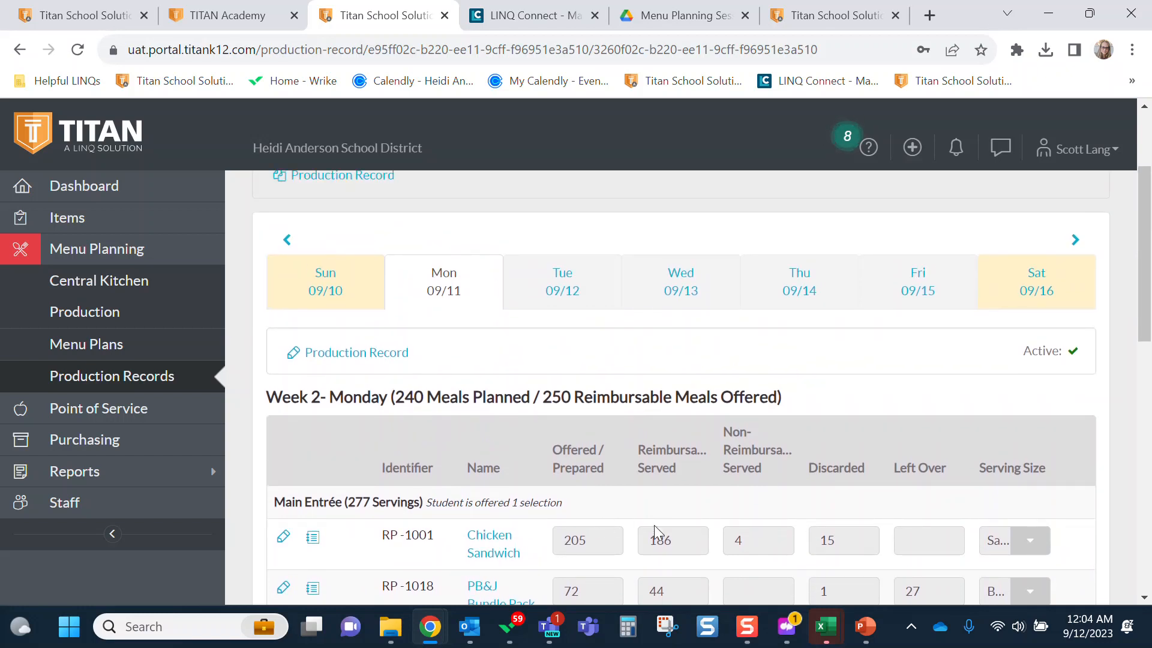
scroll(824, 503, "up", 1)
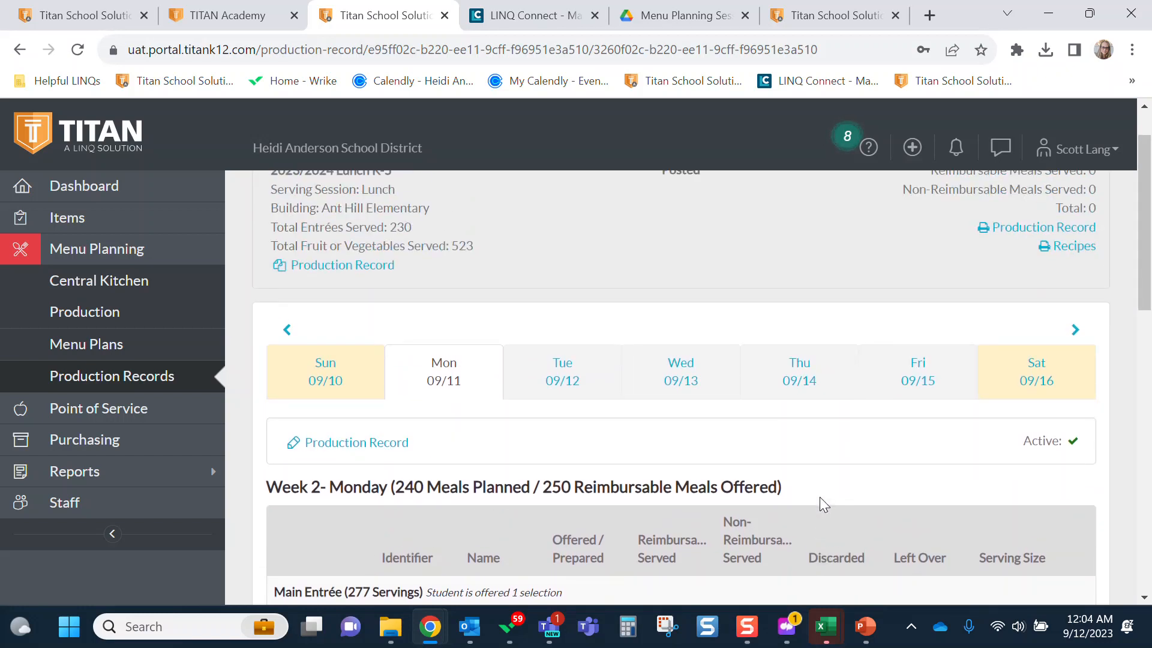
scroll(817, 501, "up", 1)
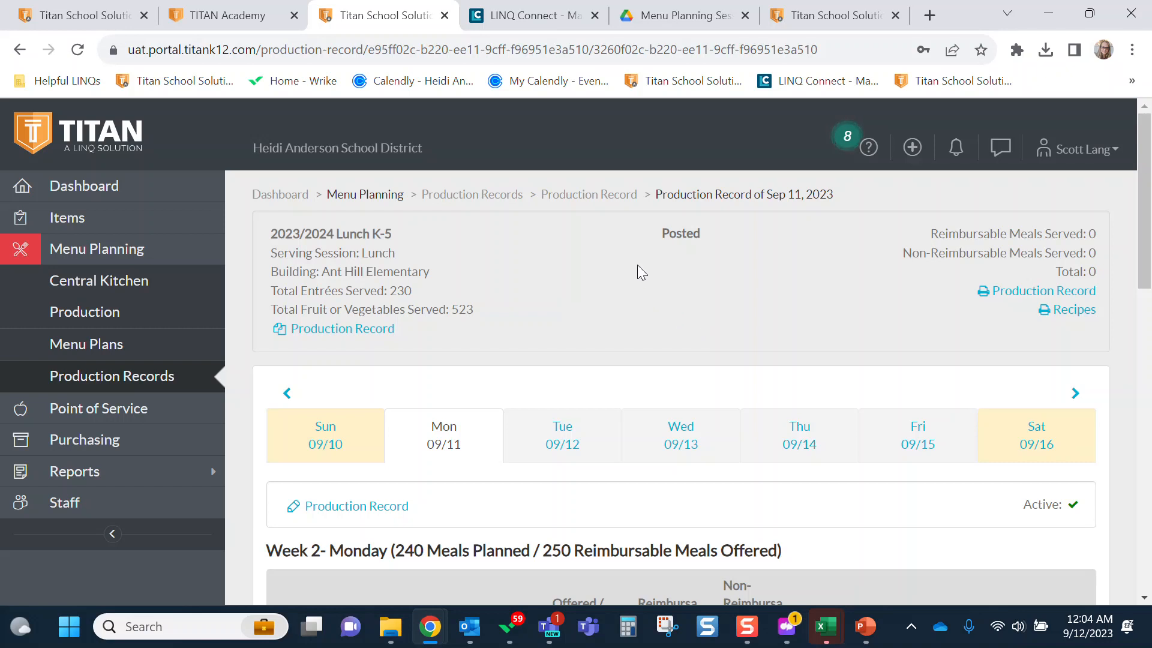
left_click_drag(660, 234, 704, 236)
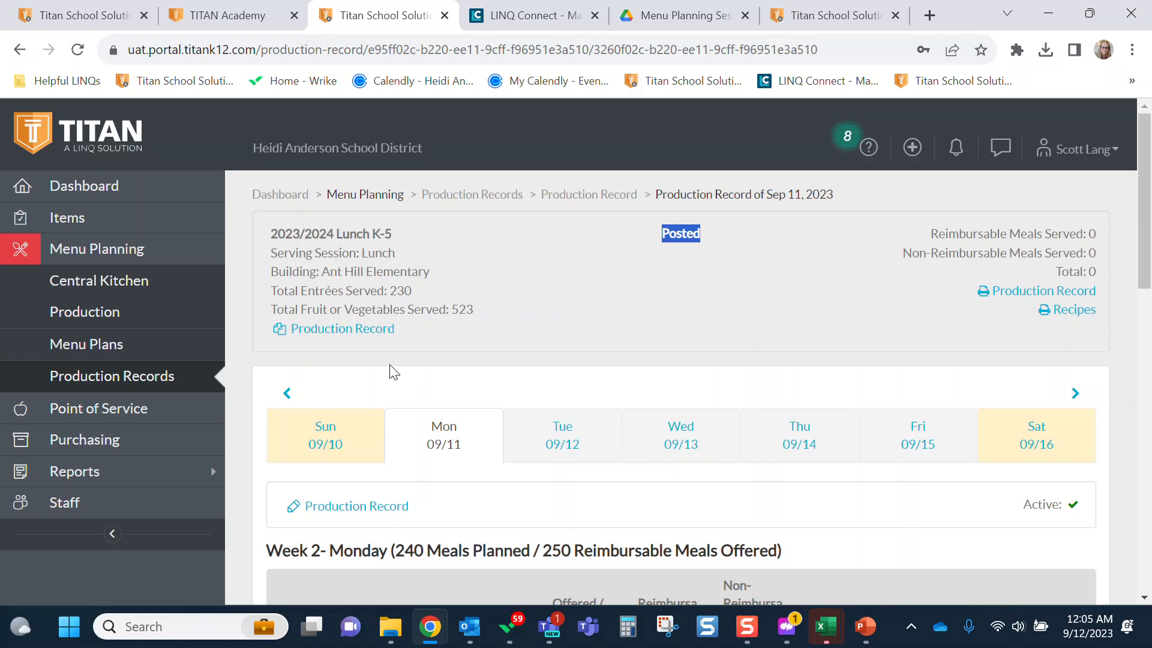
In the Chicken Sandwich's recipe production, set the Bun Hamburger quantity to 200 and the Cheese American quantity to 4.
scroll(390, 372, "down", 5)
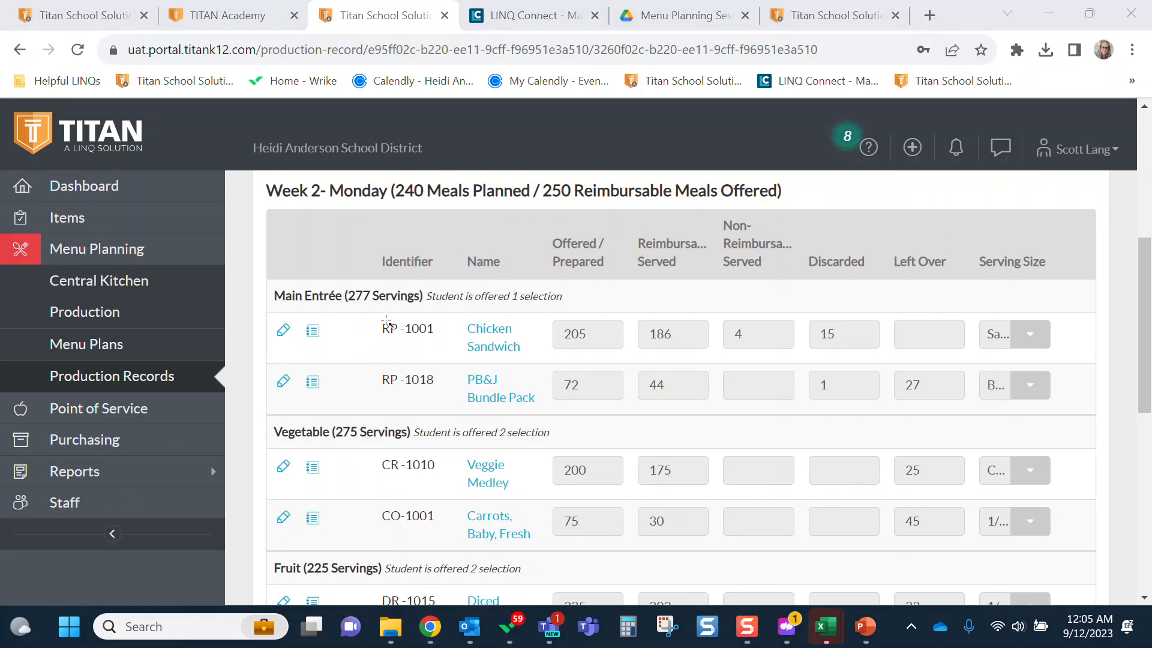
left_click_drag(378, 327, 297, 327)
left_click(312, 333)
left_click(282, 336)
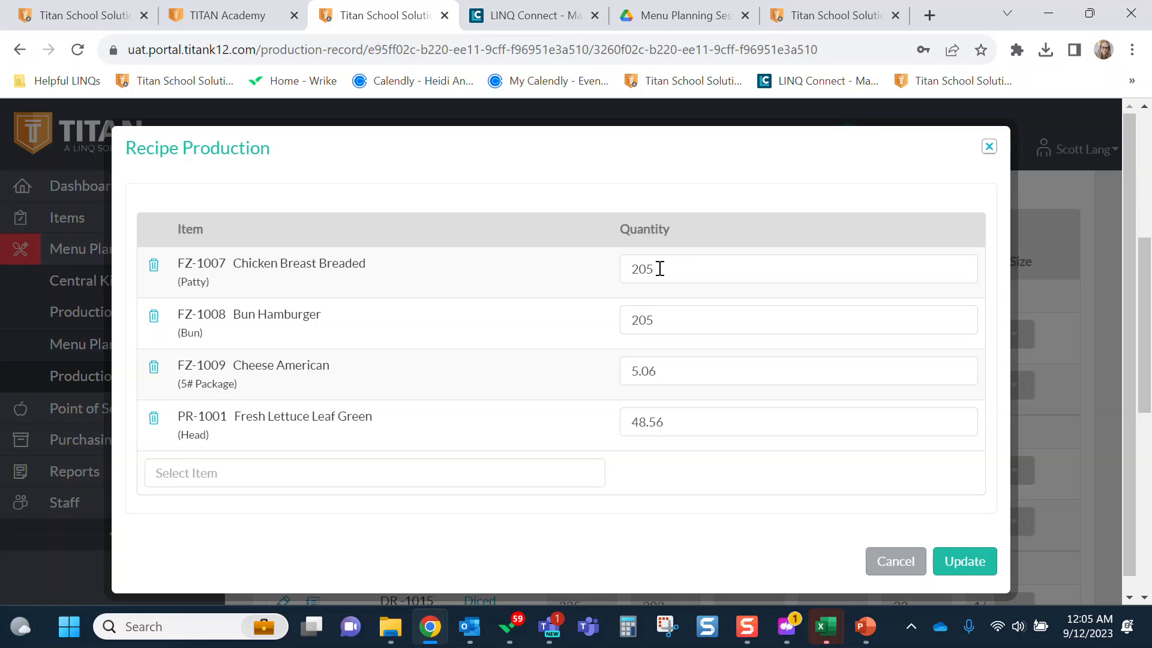
double_click(667, 320)
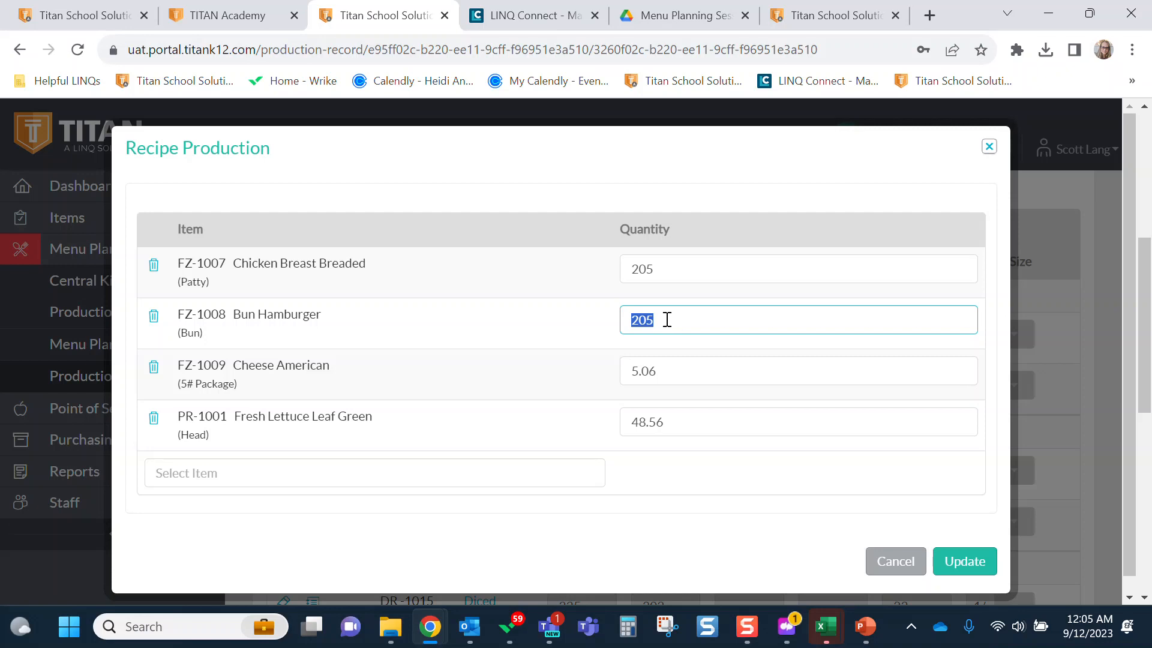
type("200")
double_click(661, 374)
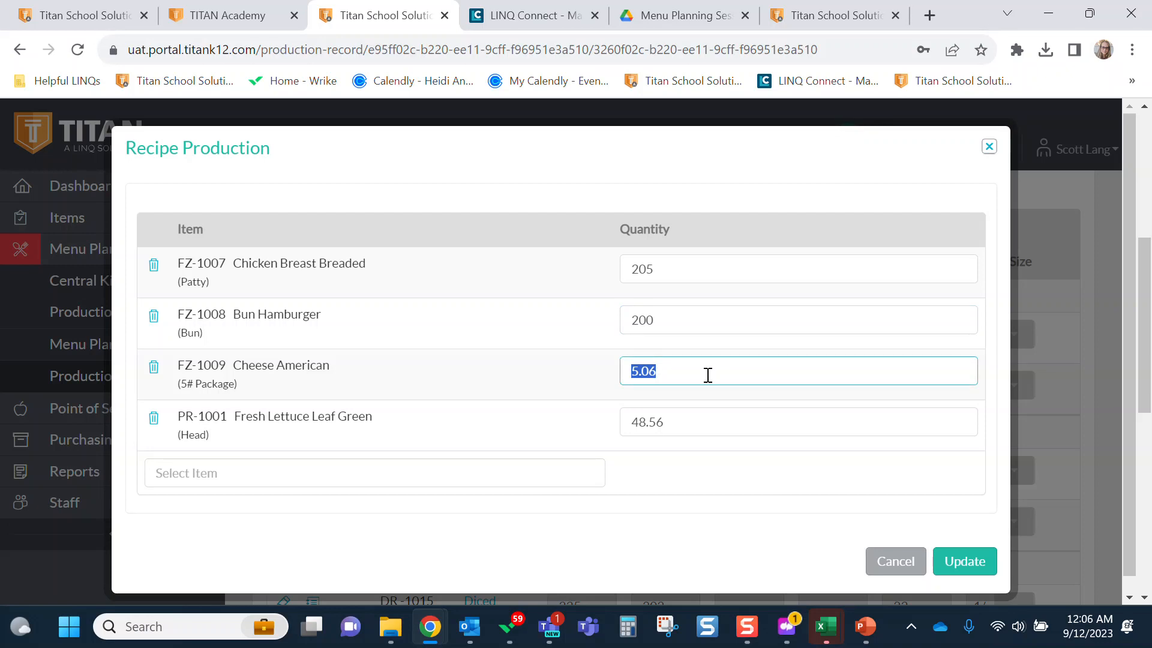
type("4")
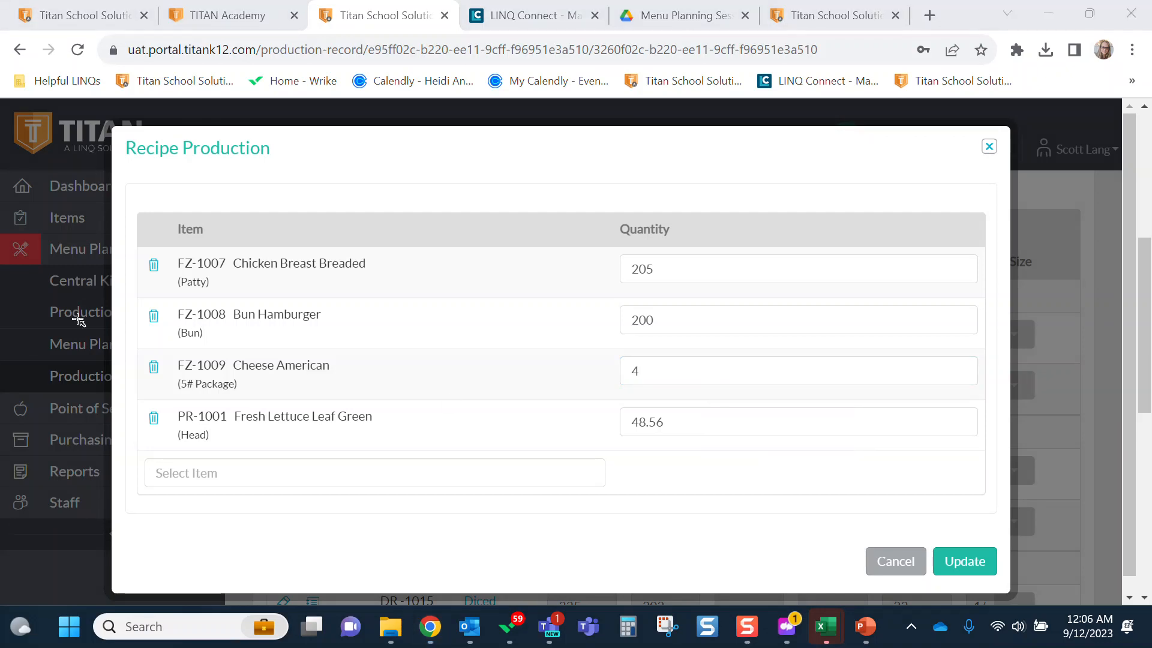
Set the Fresh Lettuce Leaf Green quantity to 3 and update the Chicken Sandwich's recipe production.
left_click_drag(354, 388, 238, 384)
left_click_drag(664, 421, 633, 500)
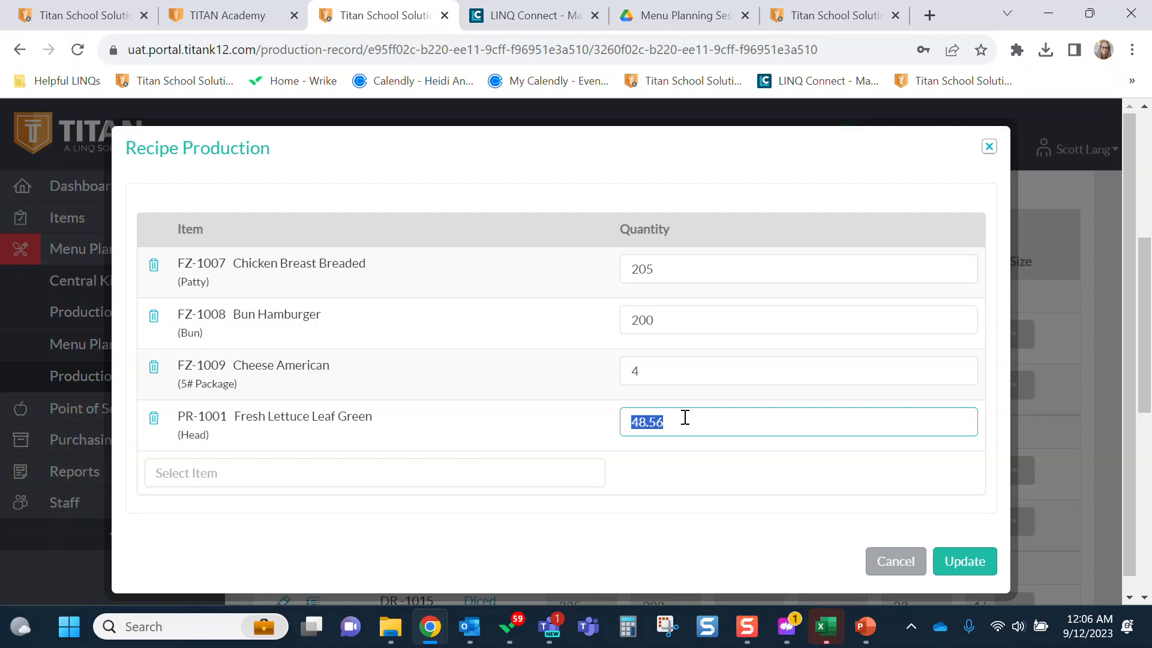
type("3")
left_click(576, 444)
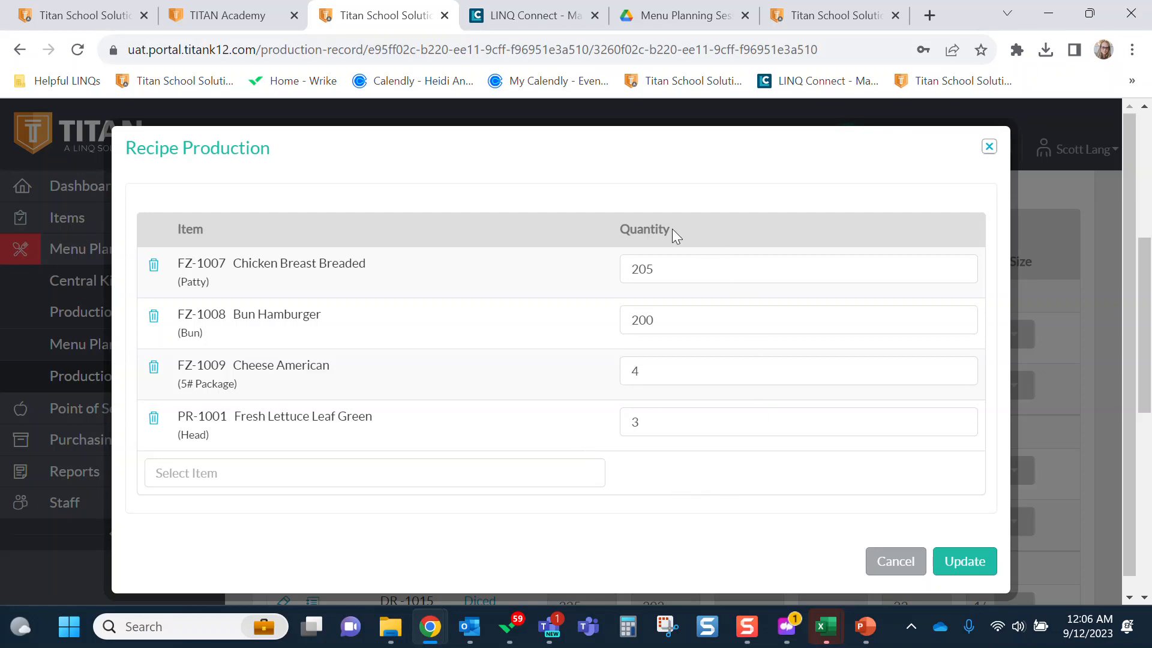
left_click(976, 567)
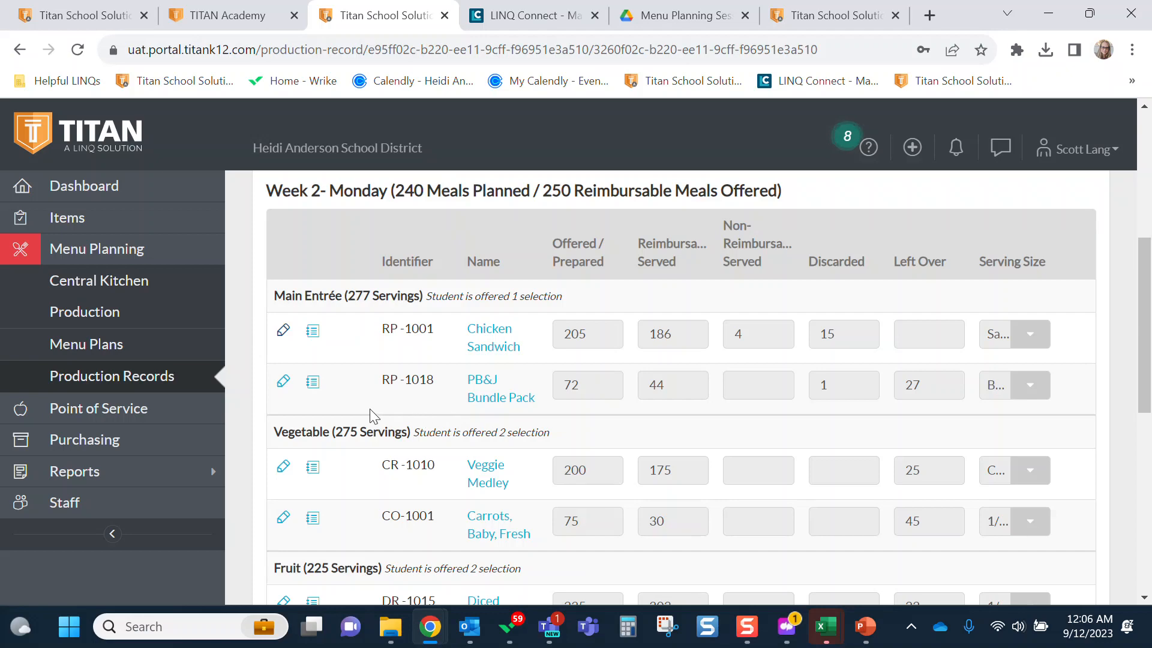
In the PB&J Bundle Pack's recipe production, remove the peanut butter and grape sandwich and replace the Scooby Cinn graham crackers with Cracker, Goldfish.
left_click(284, 384)
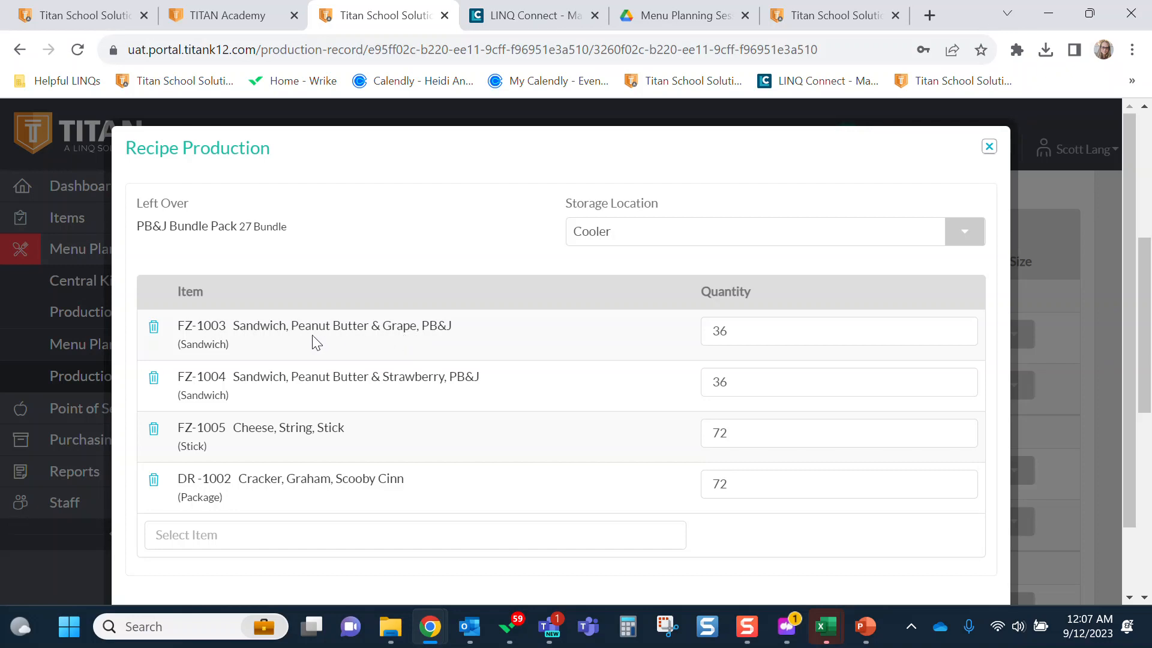
left_click(154, 332)
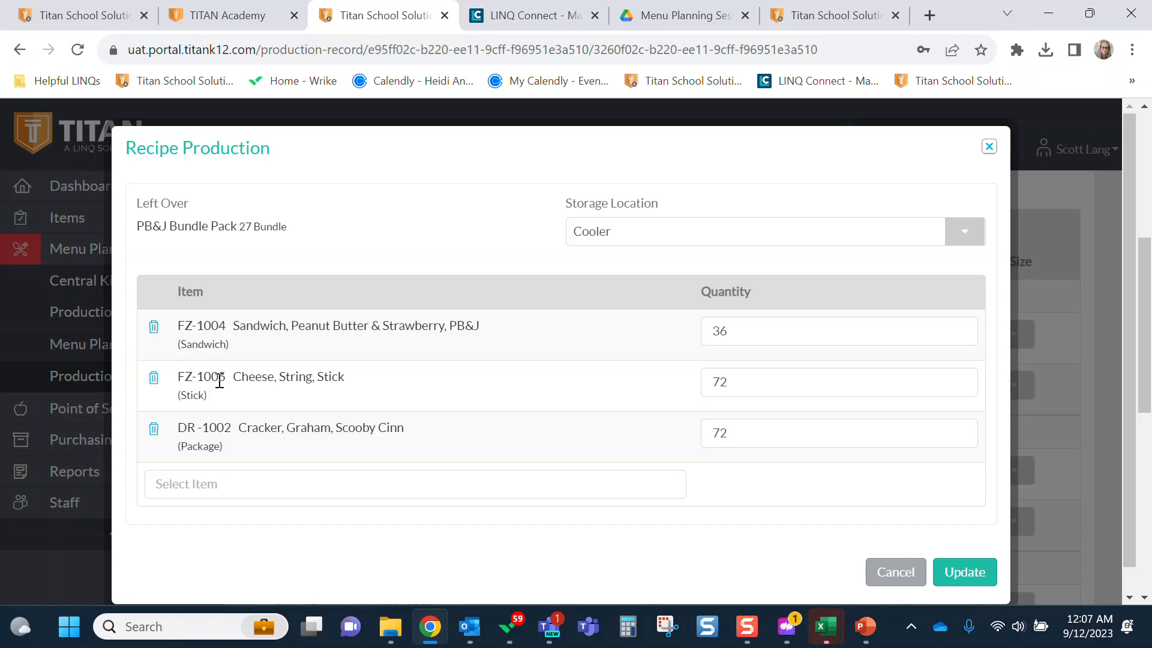
left_click_drag(235, 427, 418, 427)
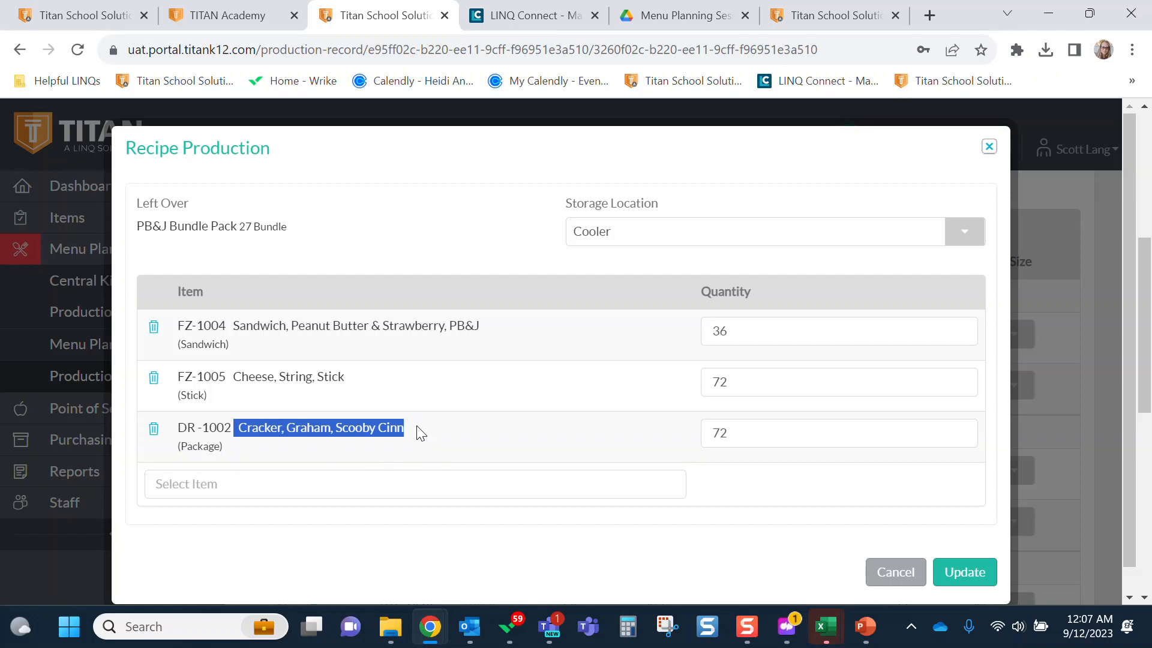
left_click(431, 482)
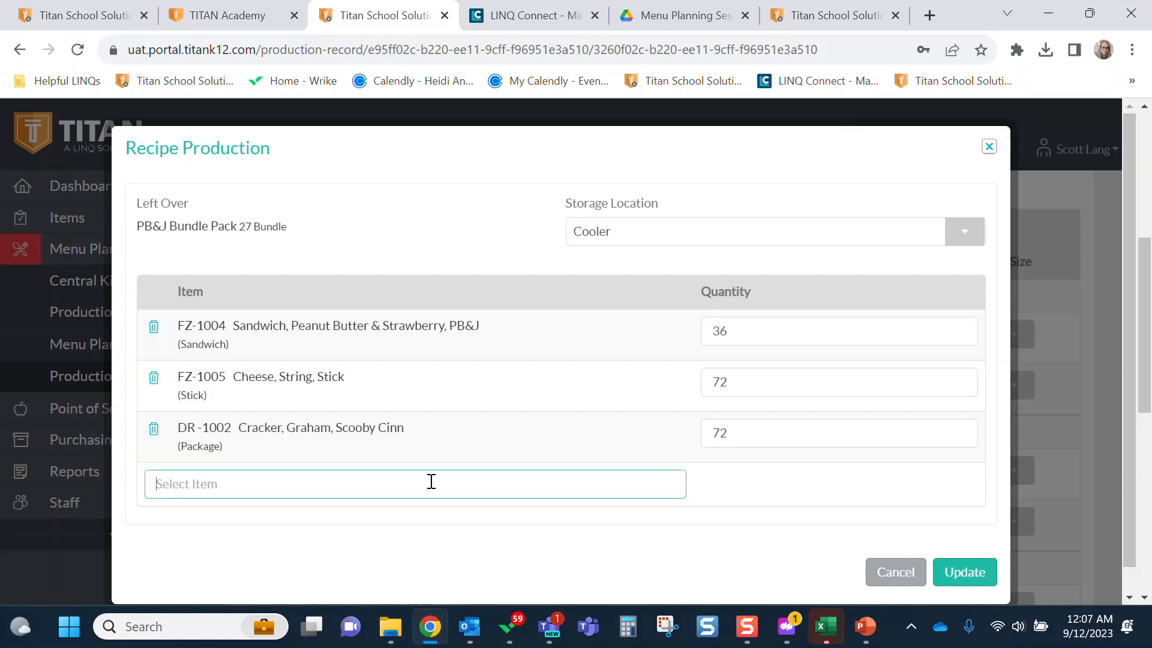
type("goldf")
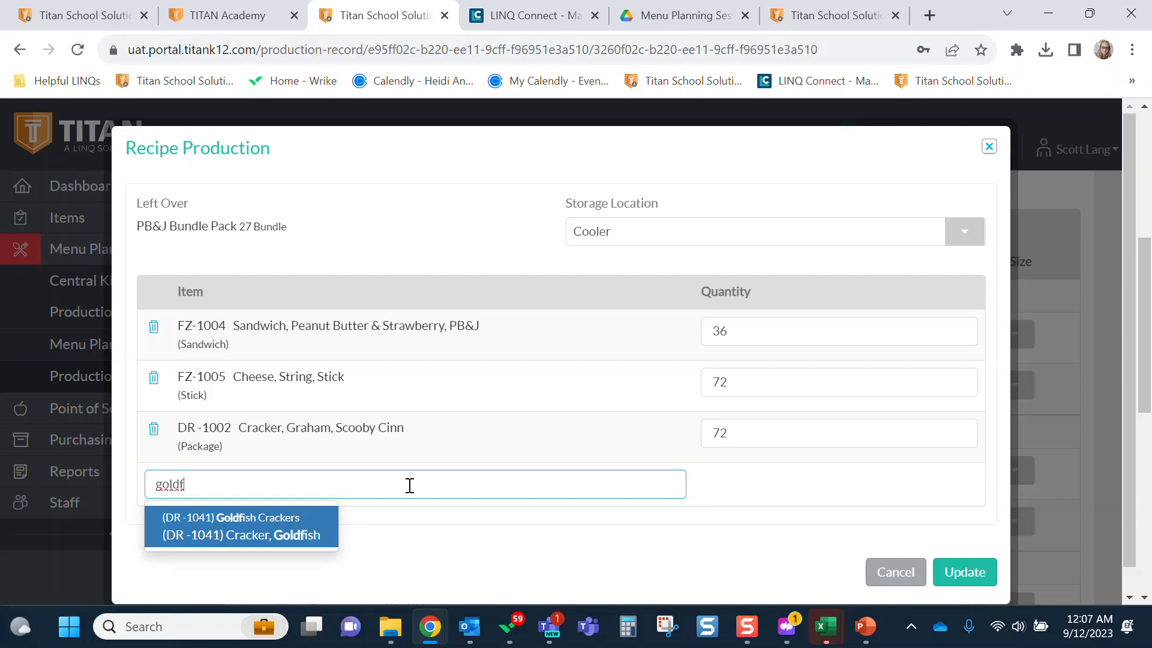
left_click(263, 535)
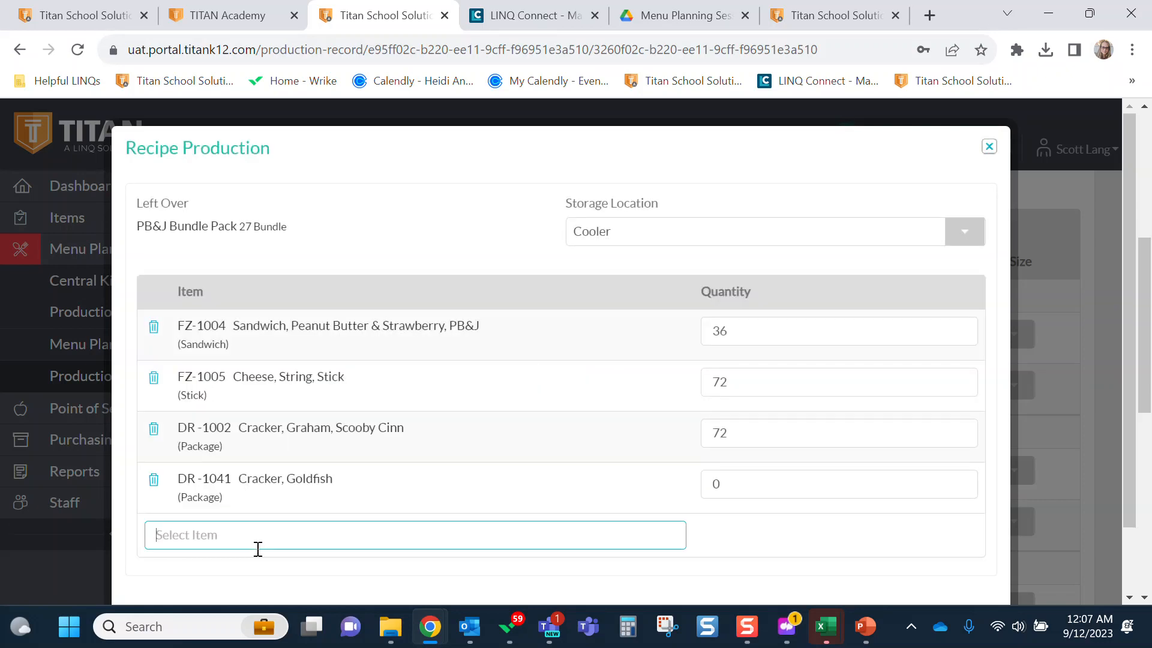
left_click(154, 430)
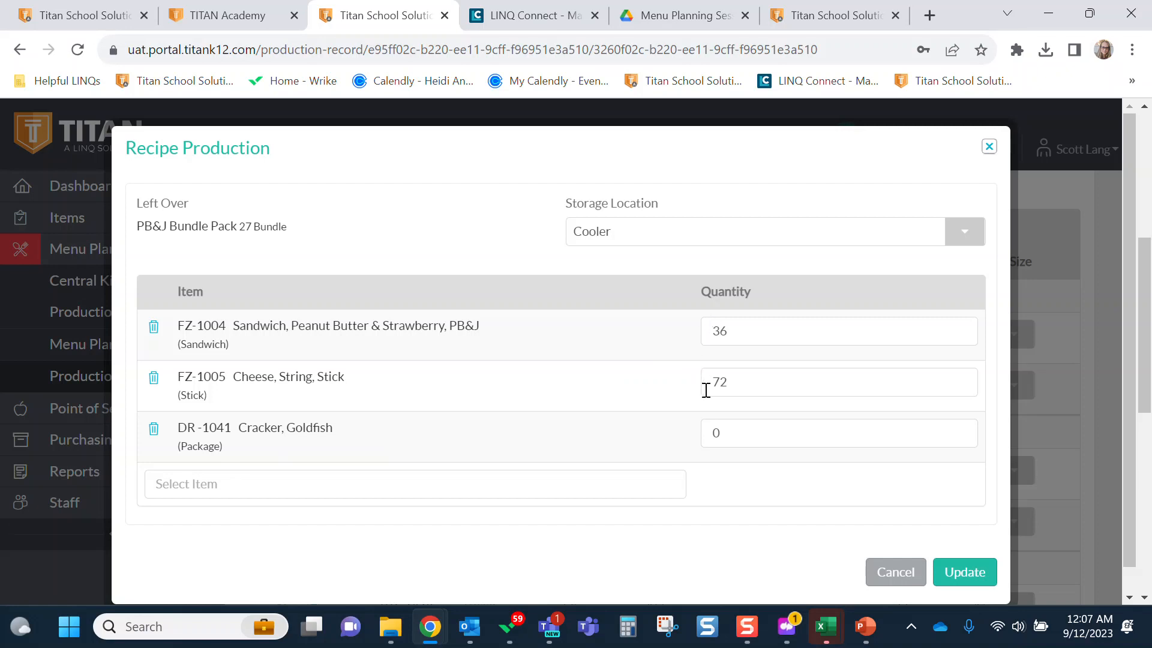
Set the PB&J Bundle Pack quantities to 72 strawberry sandwiches, 60 string cheese sticks and 65 Goldfish cracker packages.
double_click(736, 330)
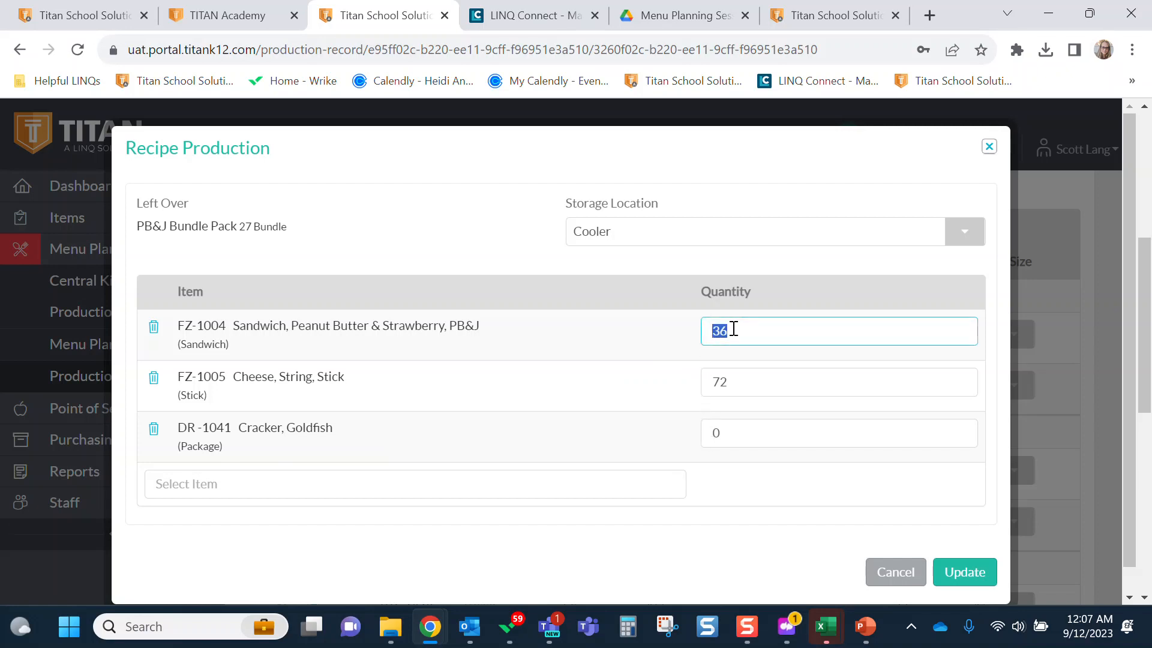
type("72")
left_click(738, 382)
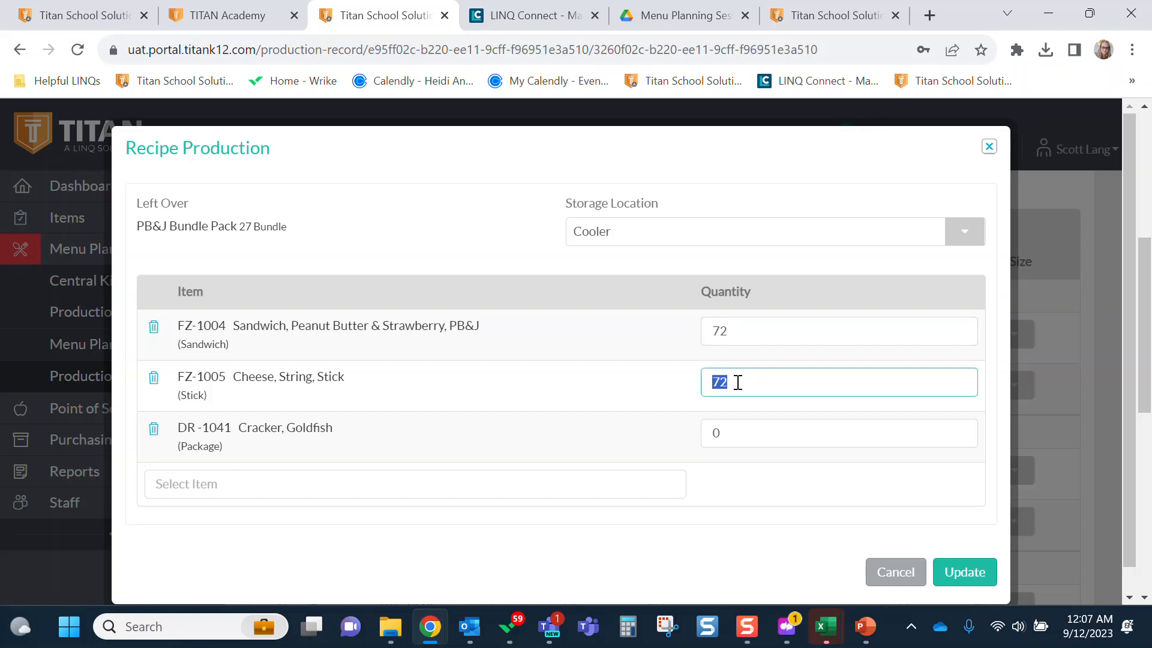
type("60")
left_click(744, 432)
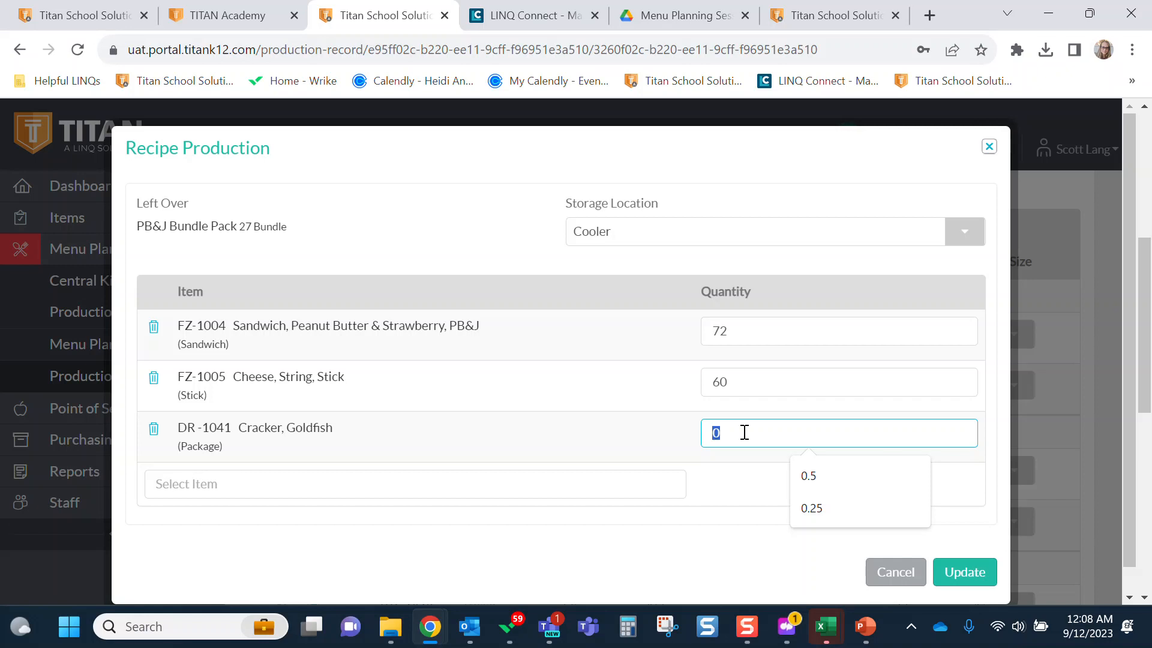
type("65")
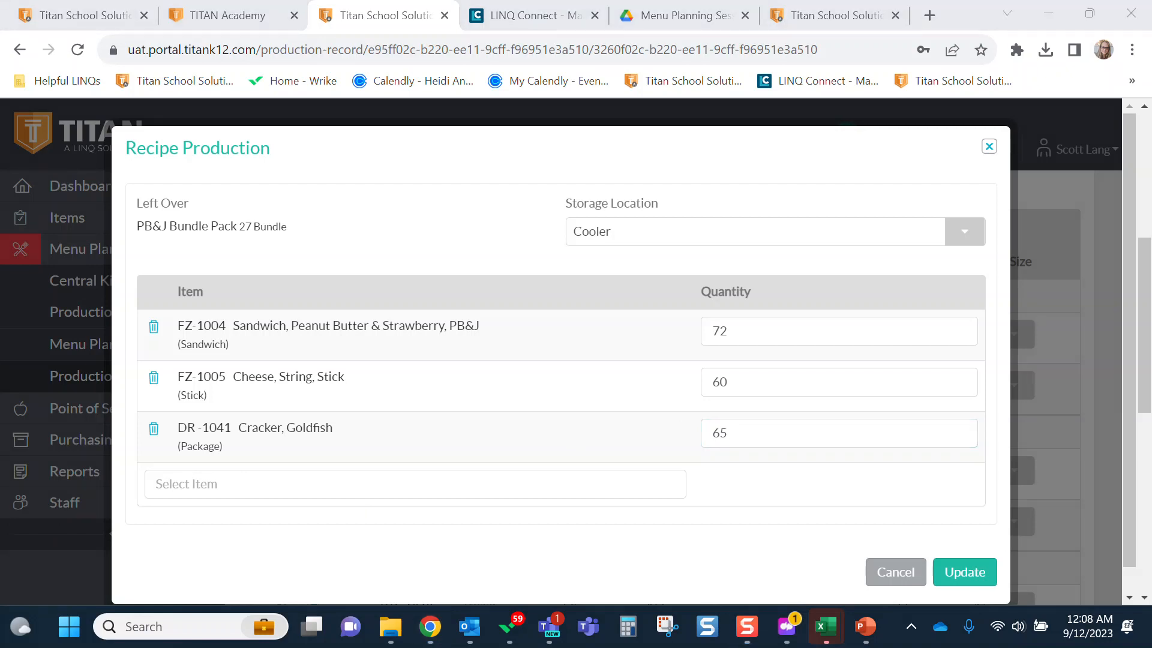
Review the leftover storage location options, keep Cooler, and update the PB&J Bundle Pack's recipe production.
mouse_move(553, 190)
left_mouse_down()
mouse_move(567, 240)
mouse_move(706, 270)
mouse_move(994, 268)
left_mouse_up()
left_click(964, 234)
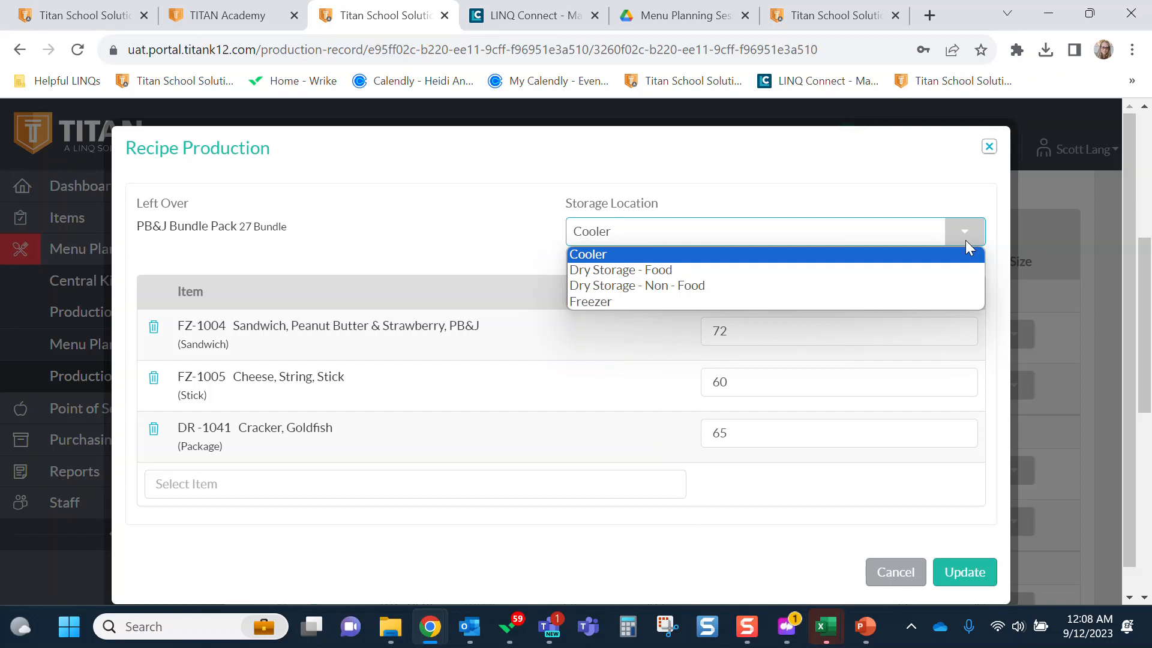
left_click(966, 240)
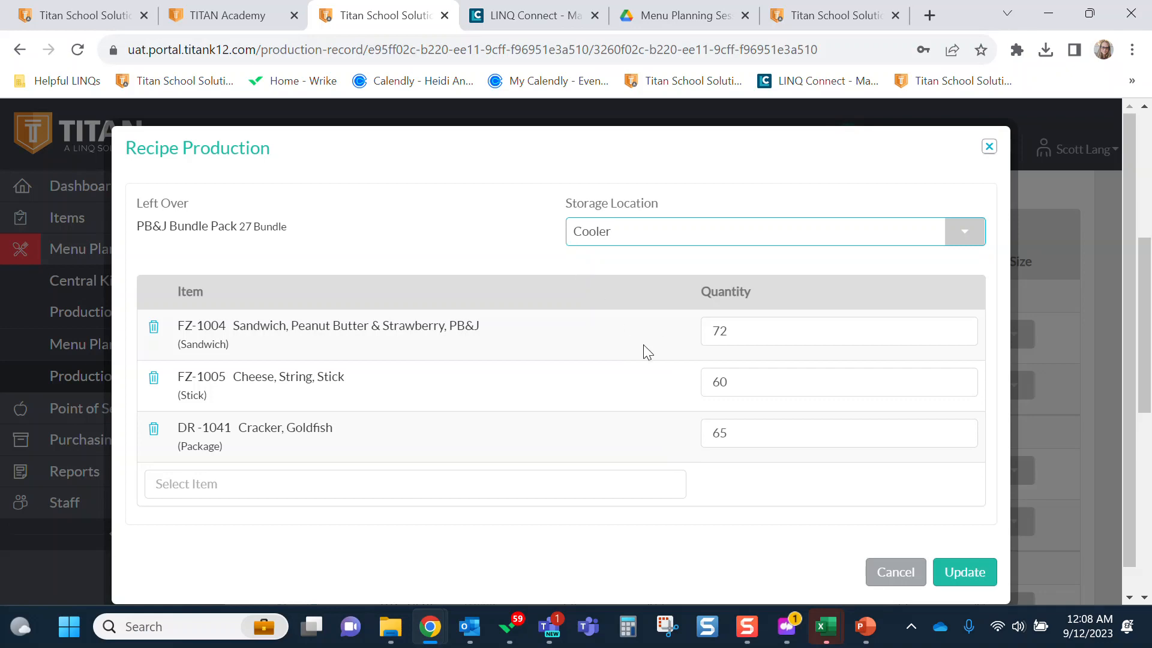
left_click(971, 576)
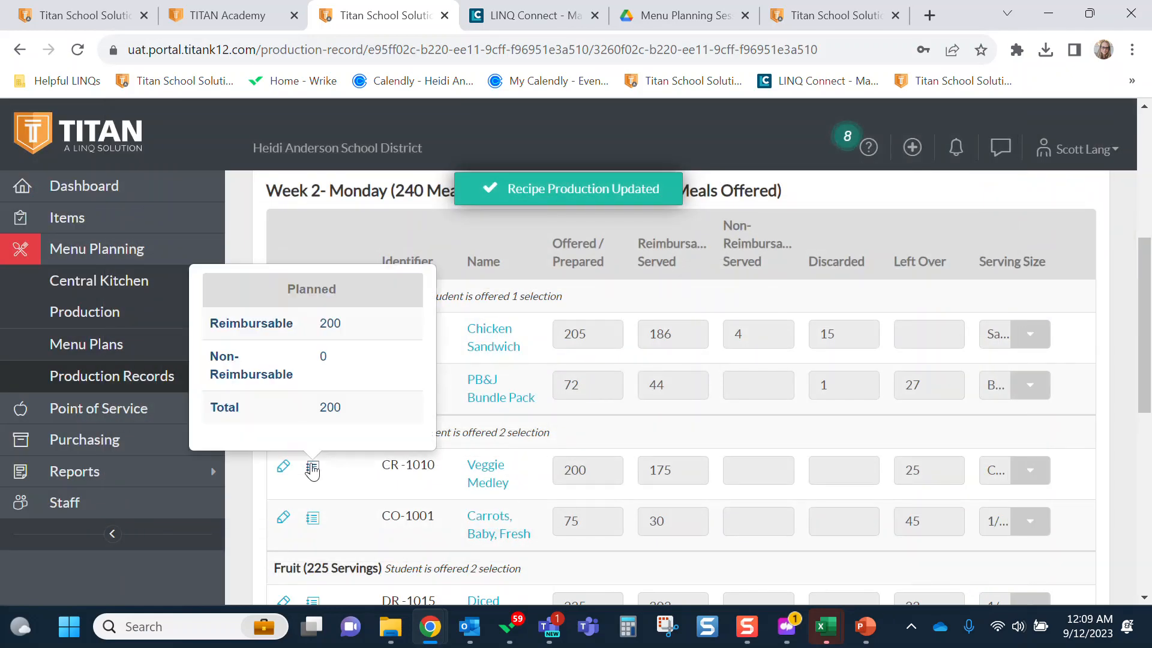
In the Veggie Medley's recipe production, set Fresh Celery Sticks to 3 and Fresh Cherry Tomatoes to 125, and update it.
scroll(306, 471, "down", 1)
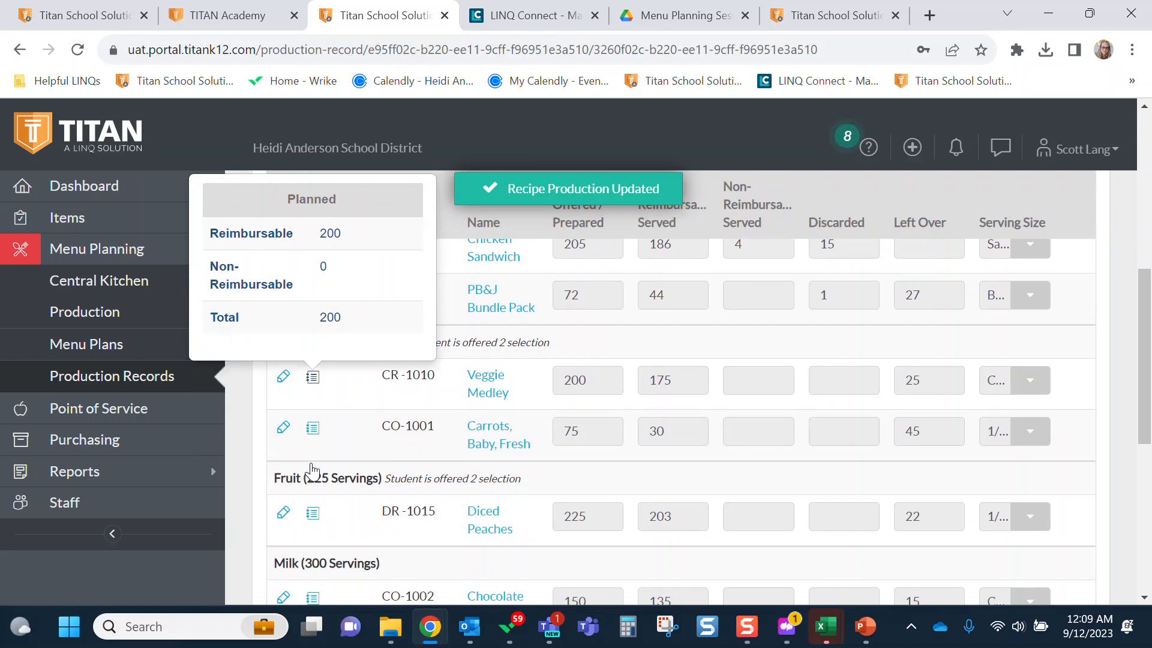
left_click(283, 376)
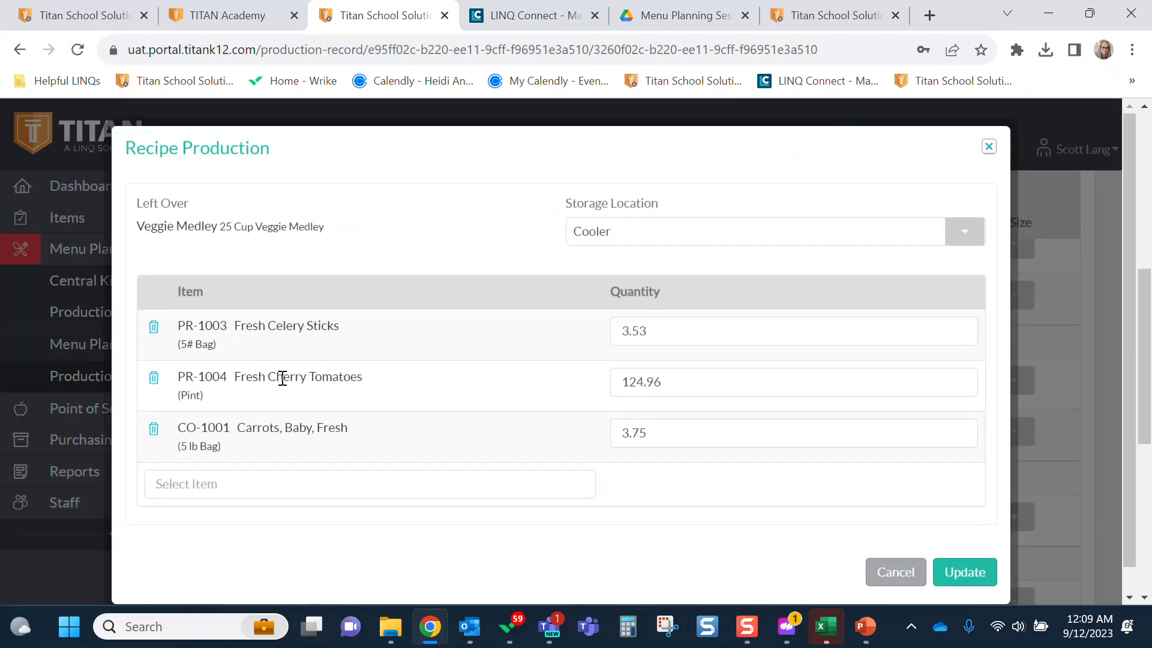
double_click(657, 330)
type("3")
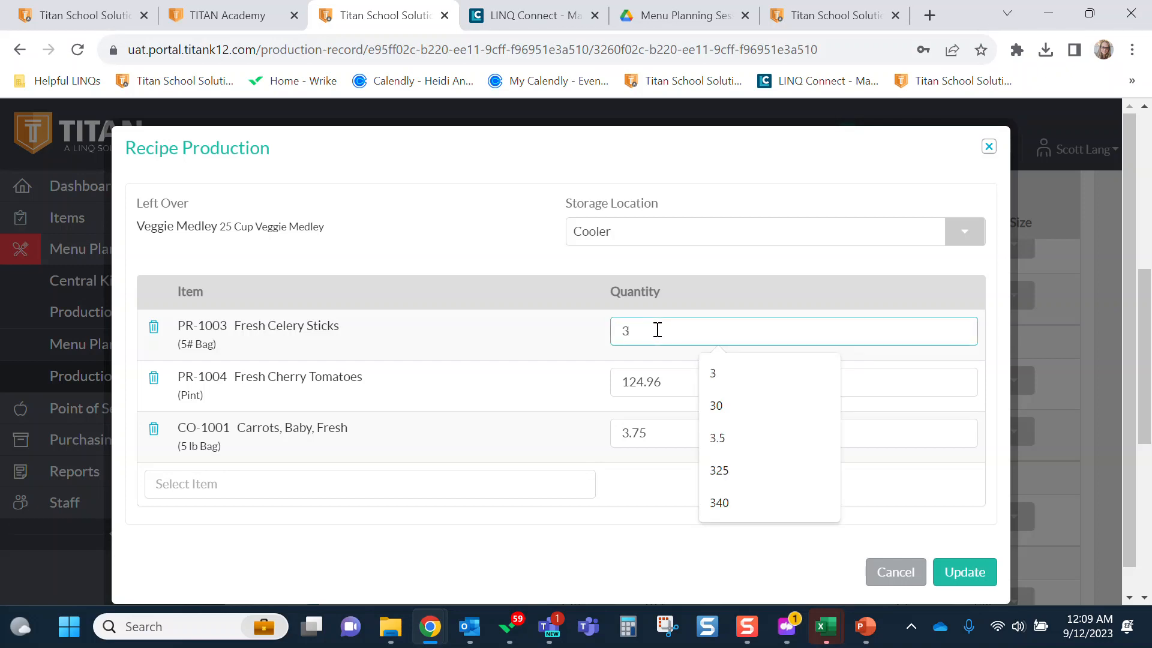
double_click(661, 384)
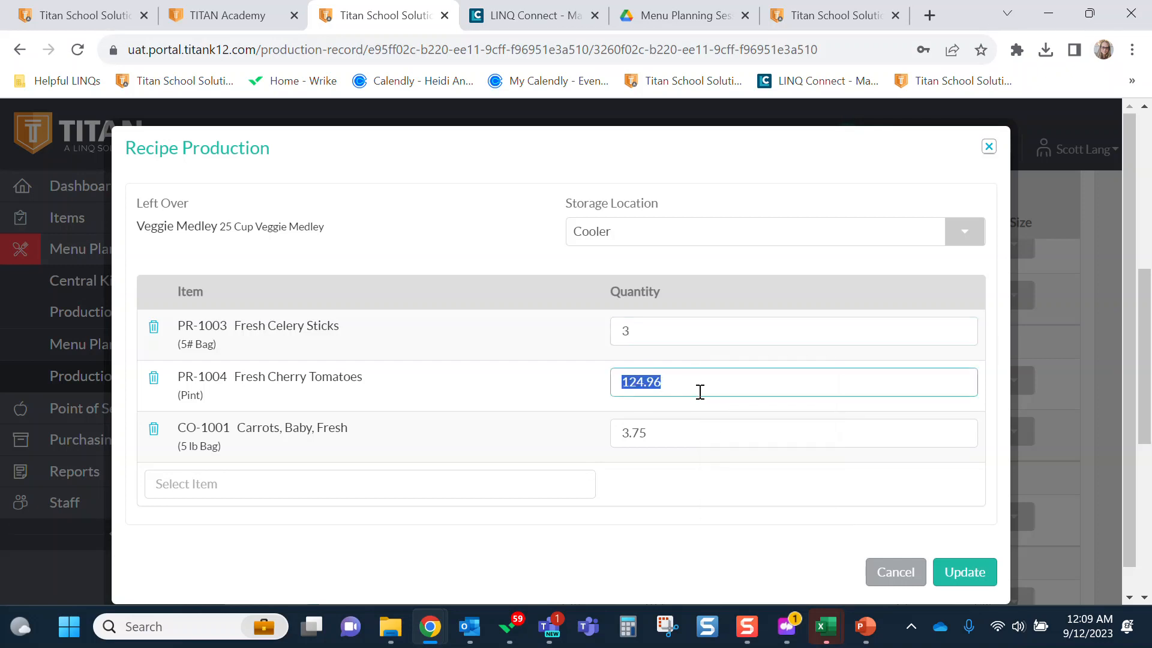
type("125")
left_click_drag(566, 205, 676, 208)
left_click(959, 574)
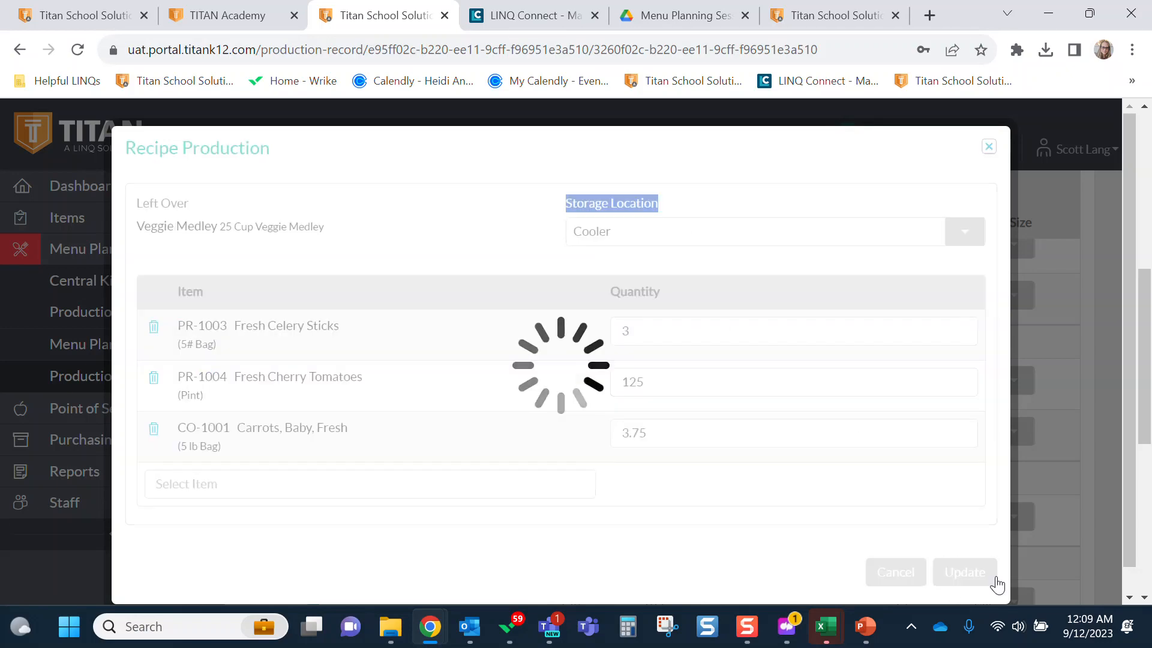
In the Carrots, Baby, Fresh recipe production, set the quantity to 3 bags, keep Cooler as the leftover storage location, and update it.
scroll(540, 462, "down", 1)
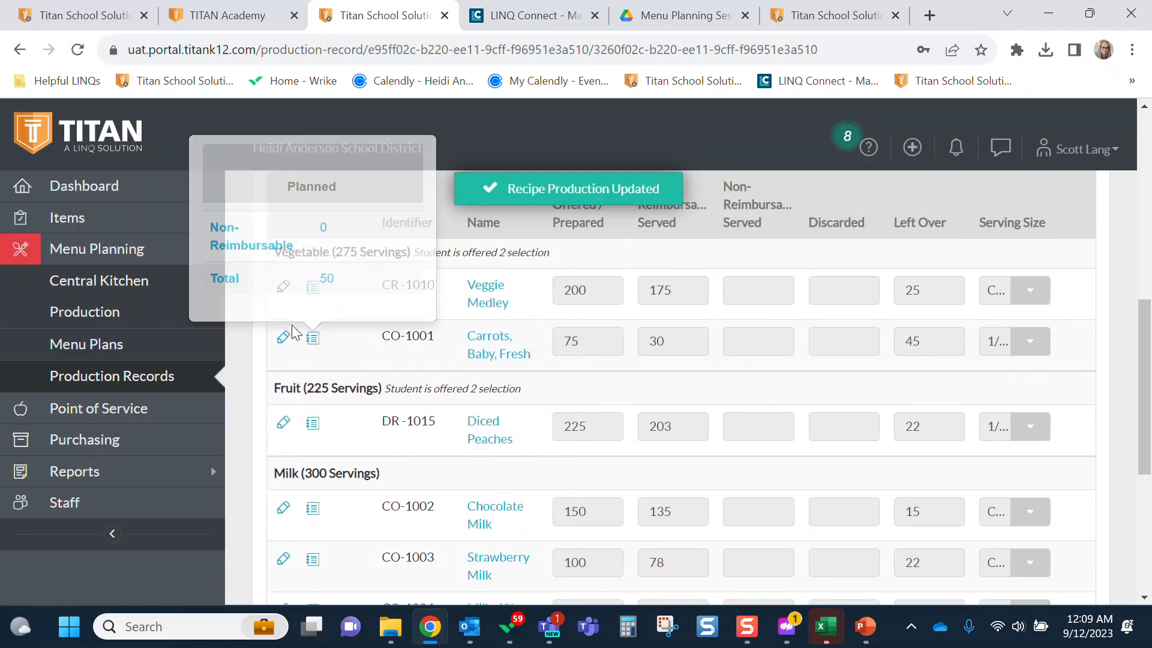
left_click(283, 337)
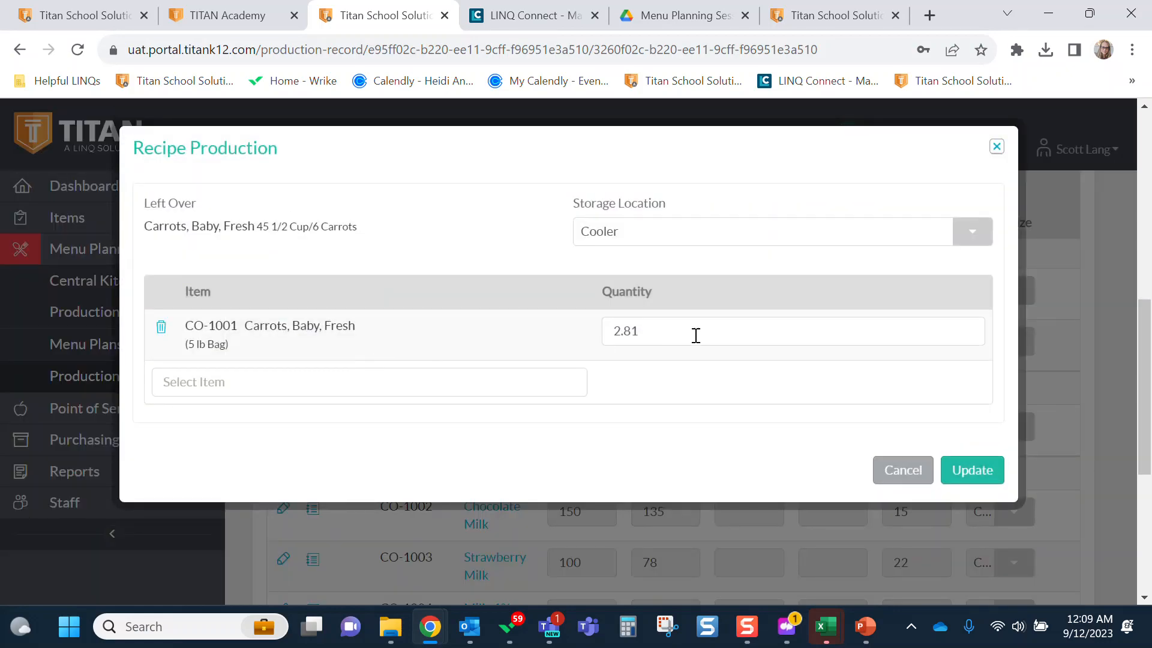
left_click(654, 333)
type("3")
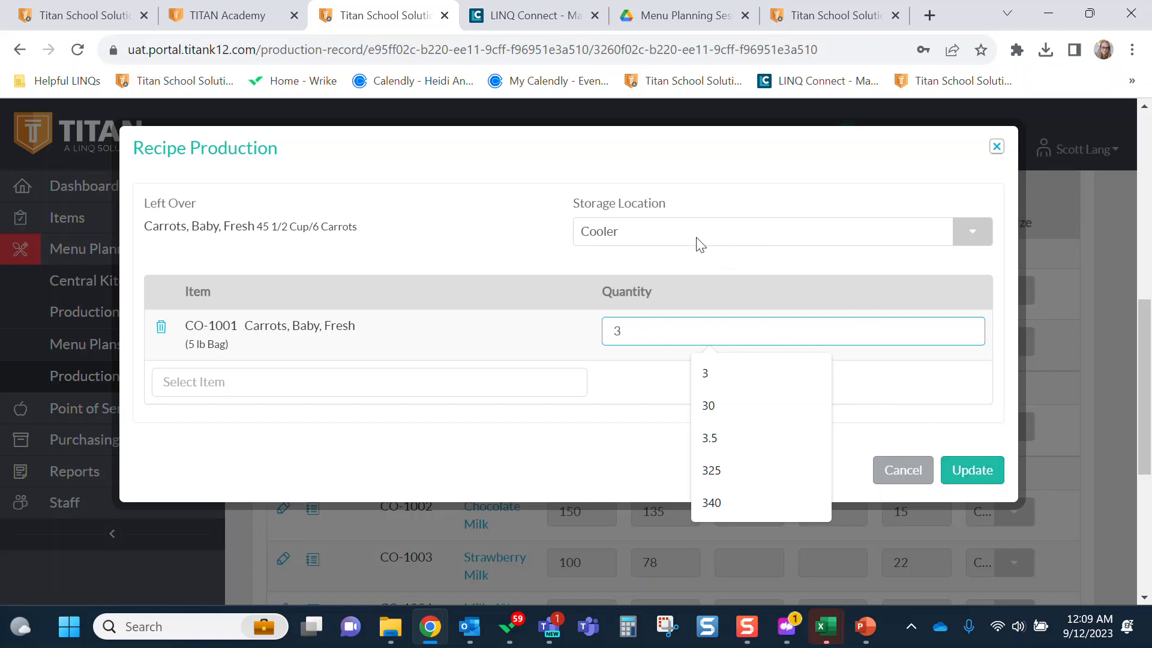
left_click_drag(570, 205, 677, 213)
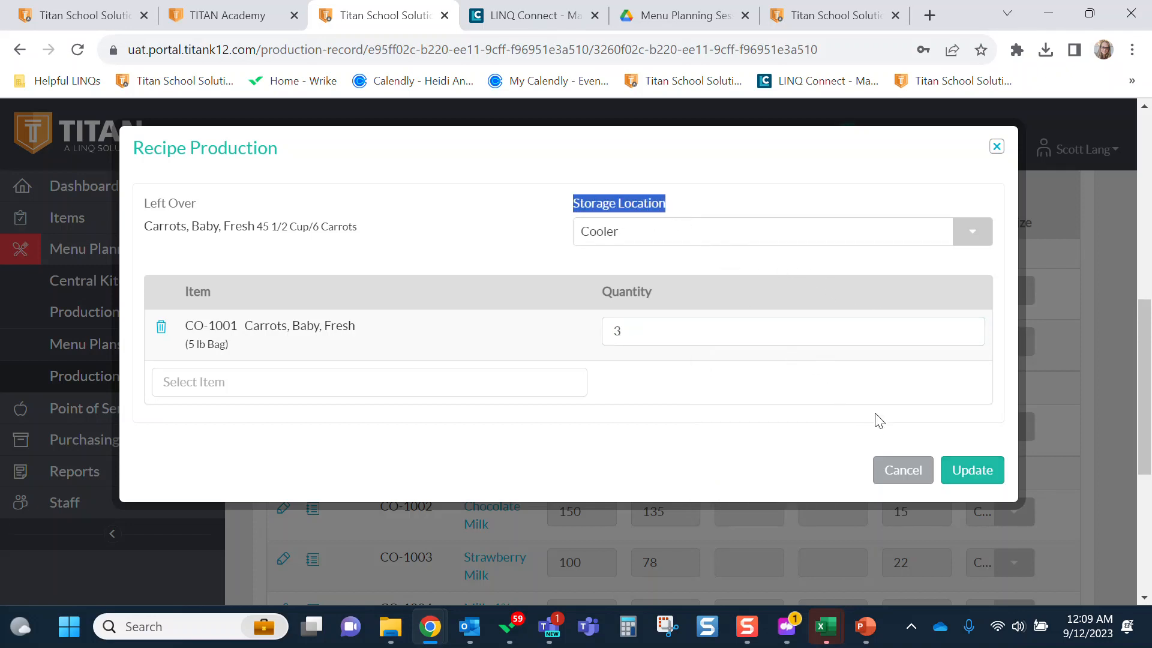
left_click(973, 242)
left_click(973, 242)
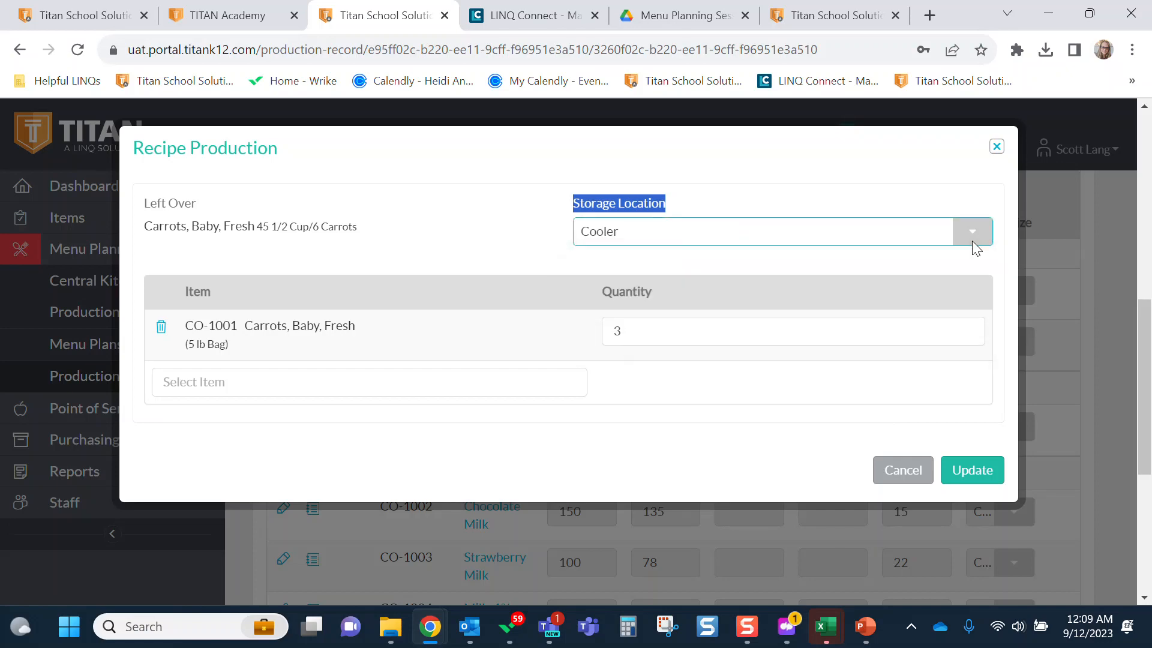
left_click(970, 473)
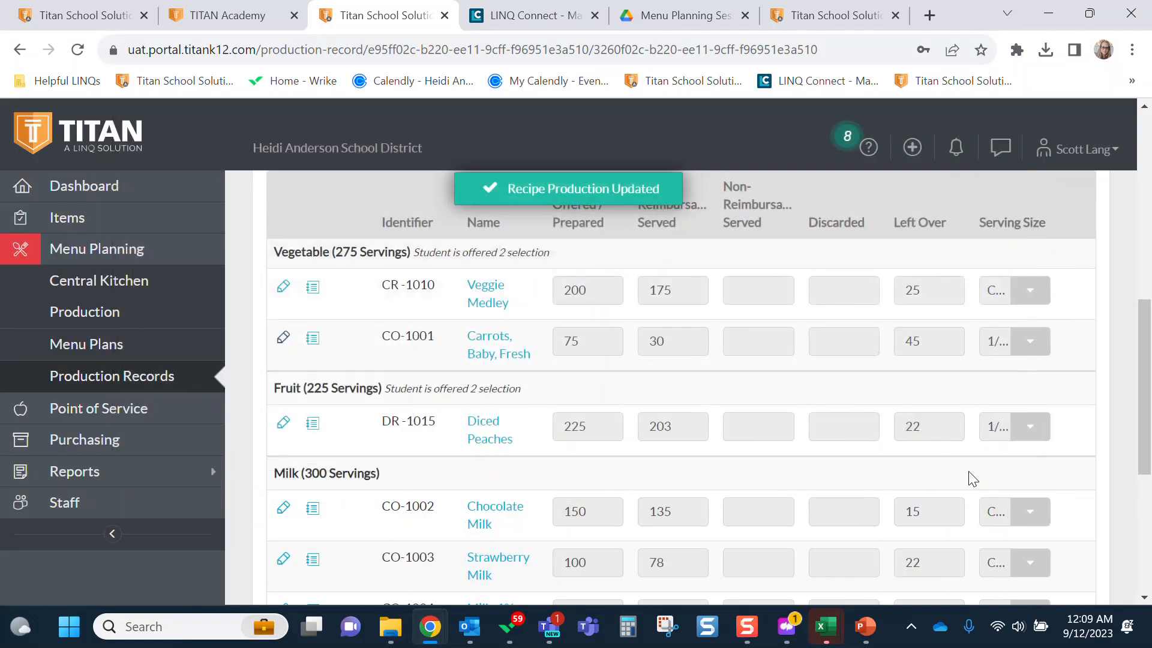
In the Diced Peaches recipe production, set the peaches quantity to 8 cans and update it.
scroll(700, 417, "down", 1)
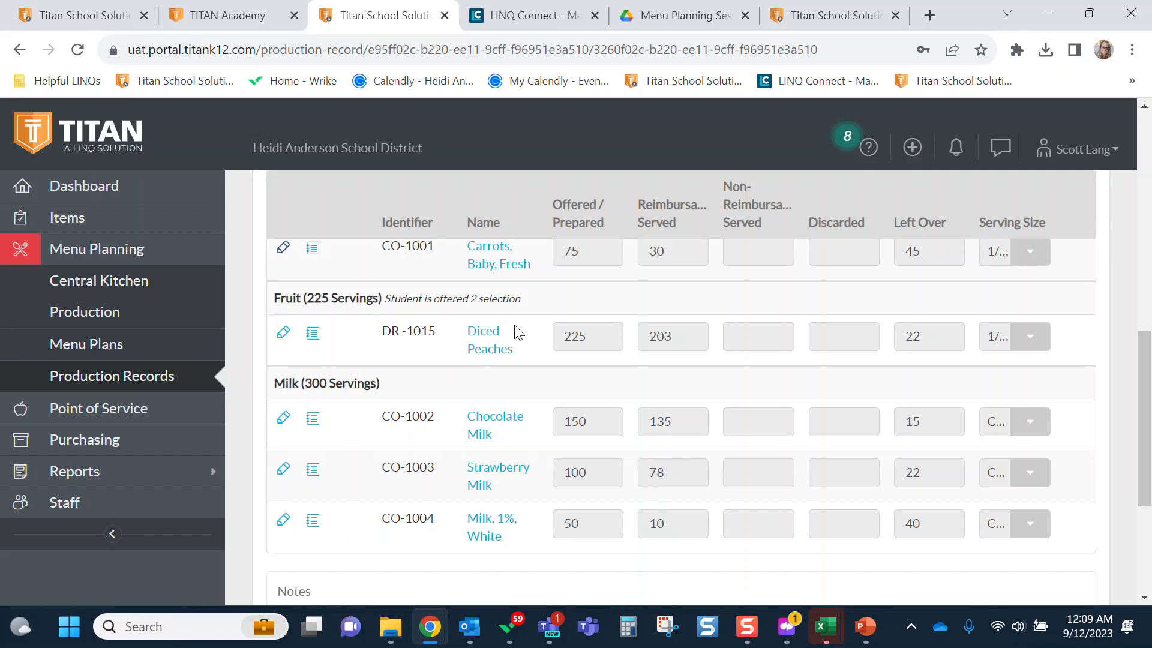
left_click(283, 332)
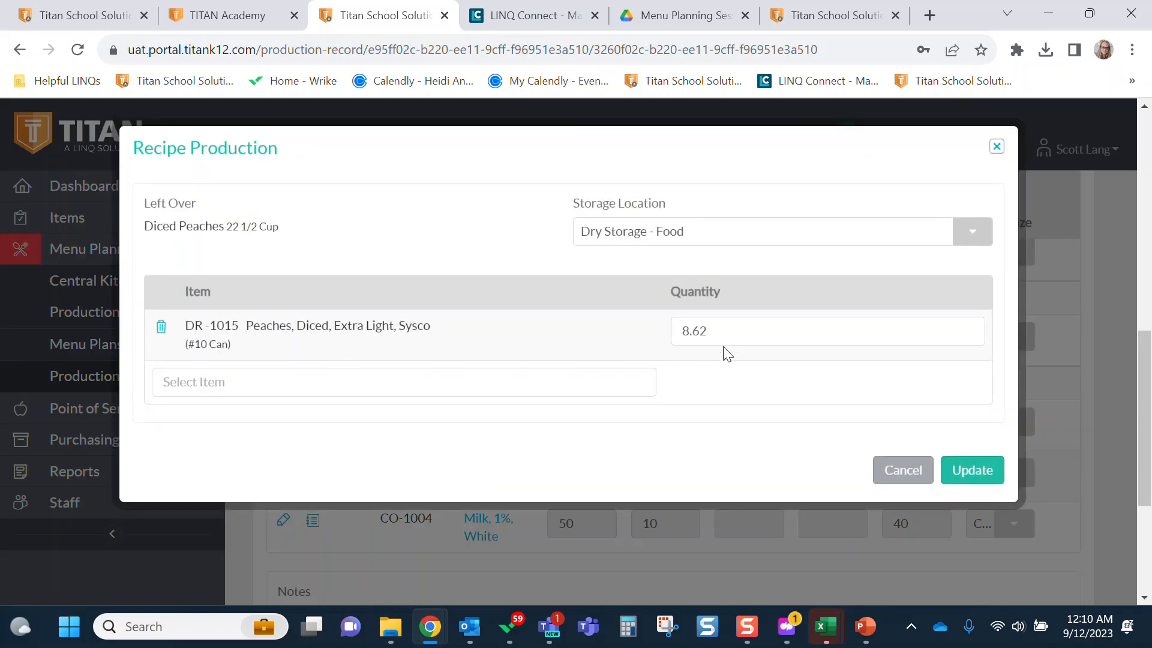
left_click_drag(682, 329, 710, 330)
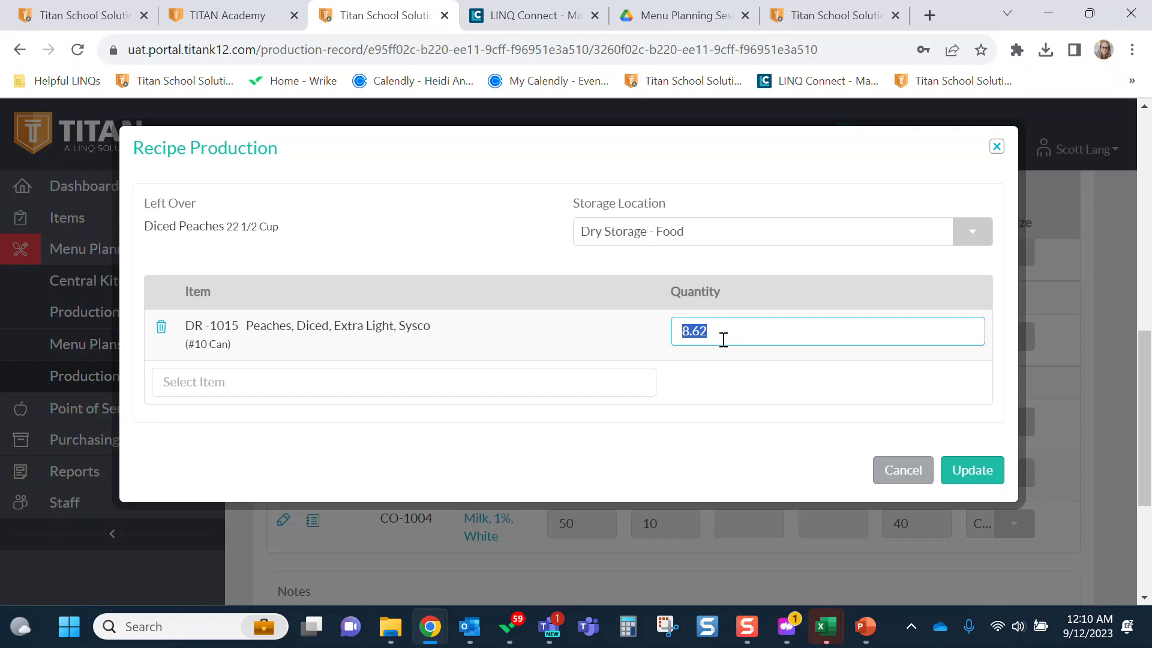
left_click(720, 330)
left_click_drag(720, 331, 646, 332)
type("8")
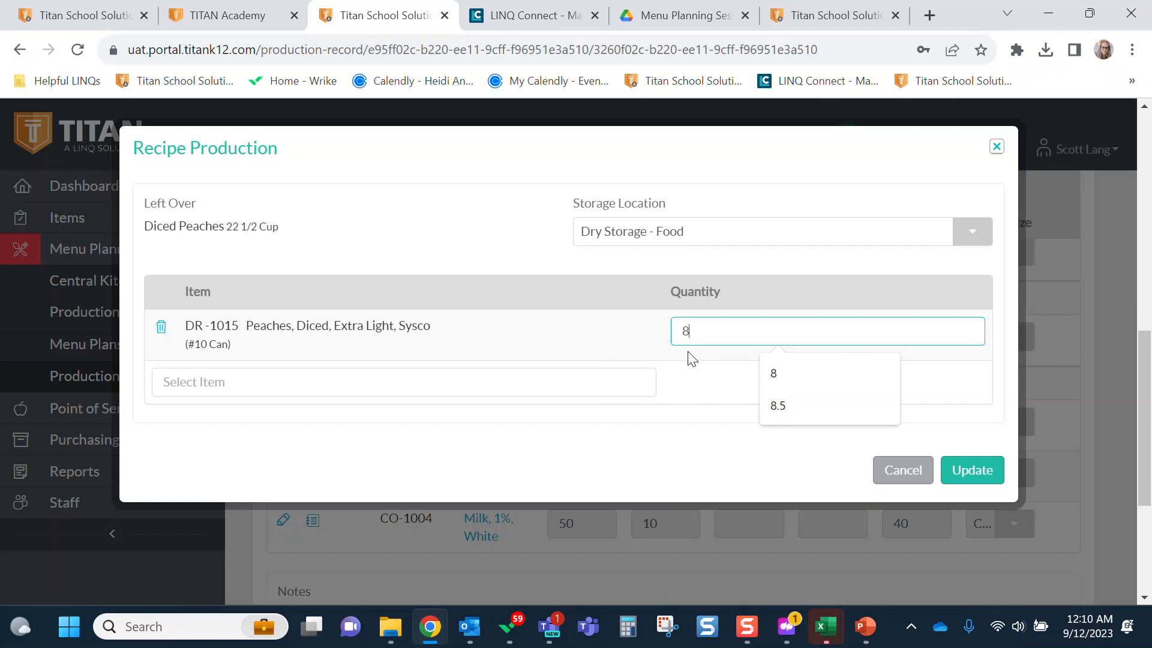
left_click_drag(566, 201, 690, 217)
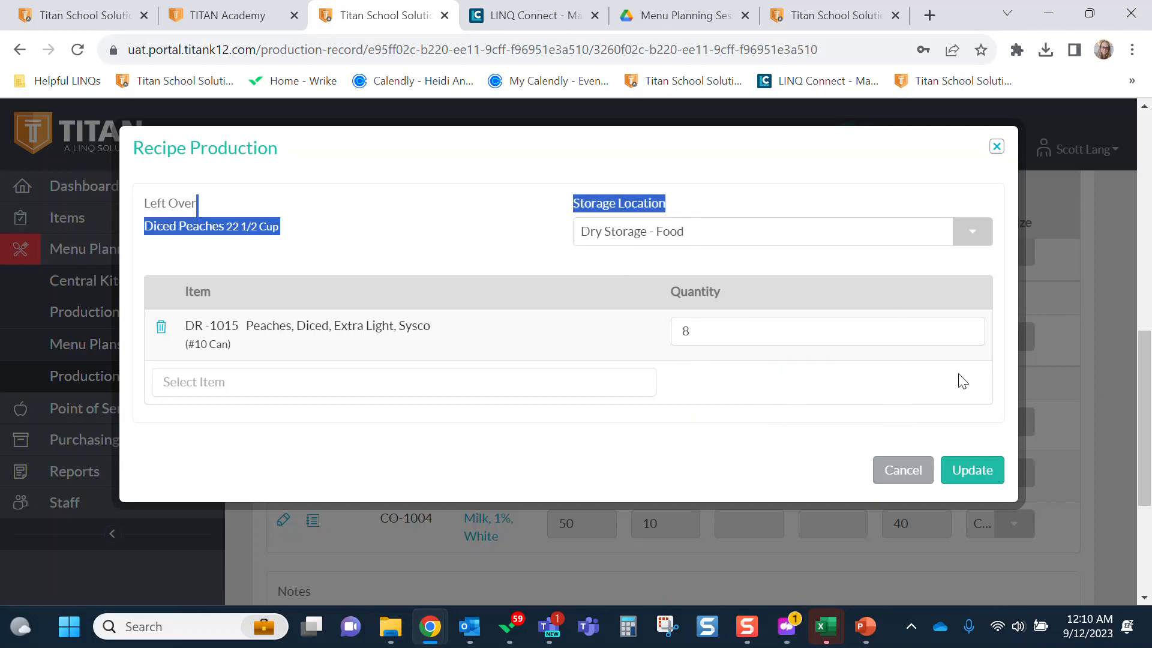
left_click(973, 471)
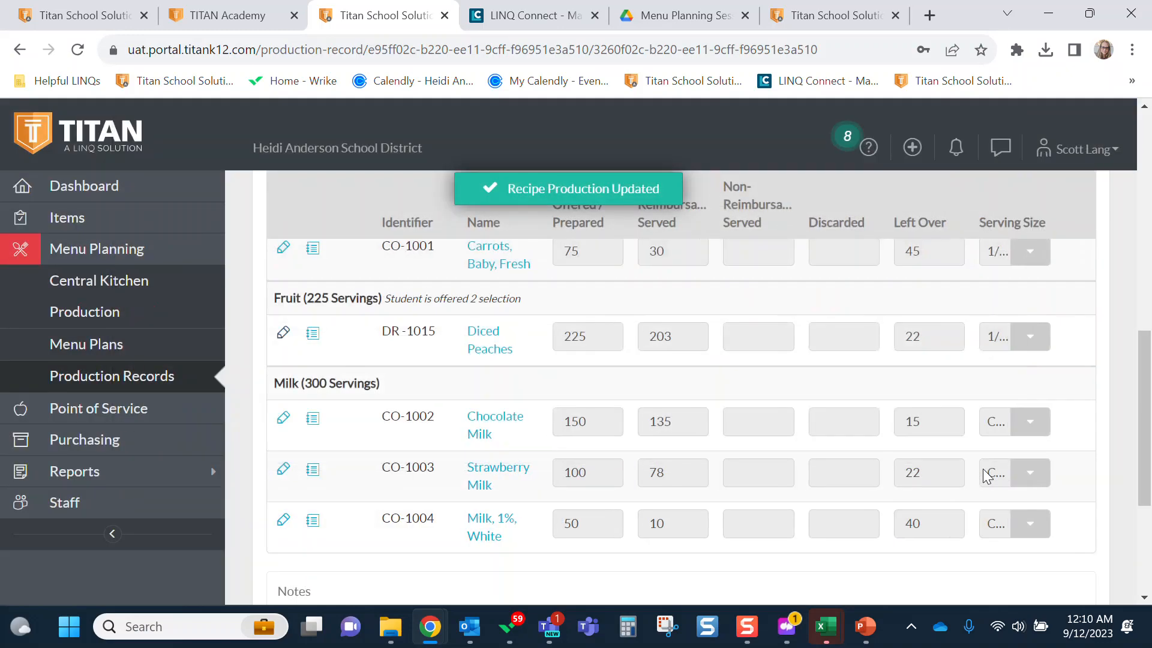
Open the recipe production of the Chocolate Milk, Strawberry Milk and Milk, 1%, White in turn and update each with its listed quantity.
scroll(493, 444, "down", 1)
scroll(493, 449, "down", 1)
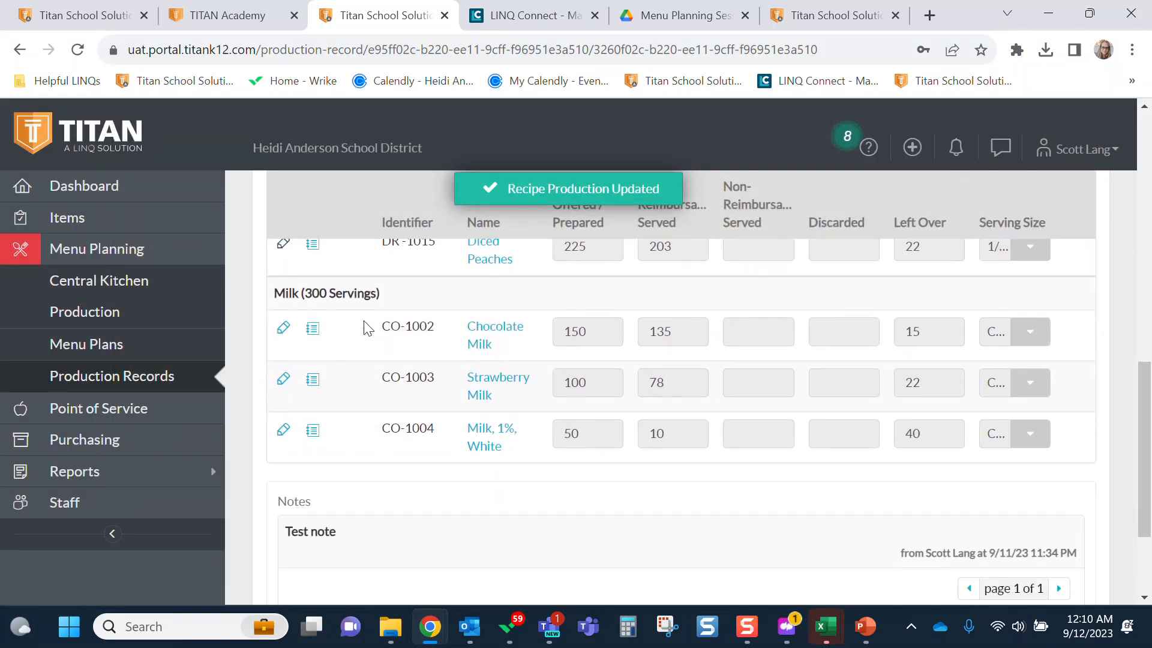
left_click(312, 330)
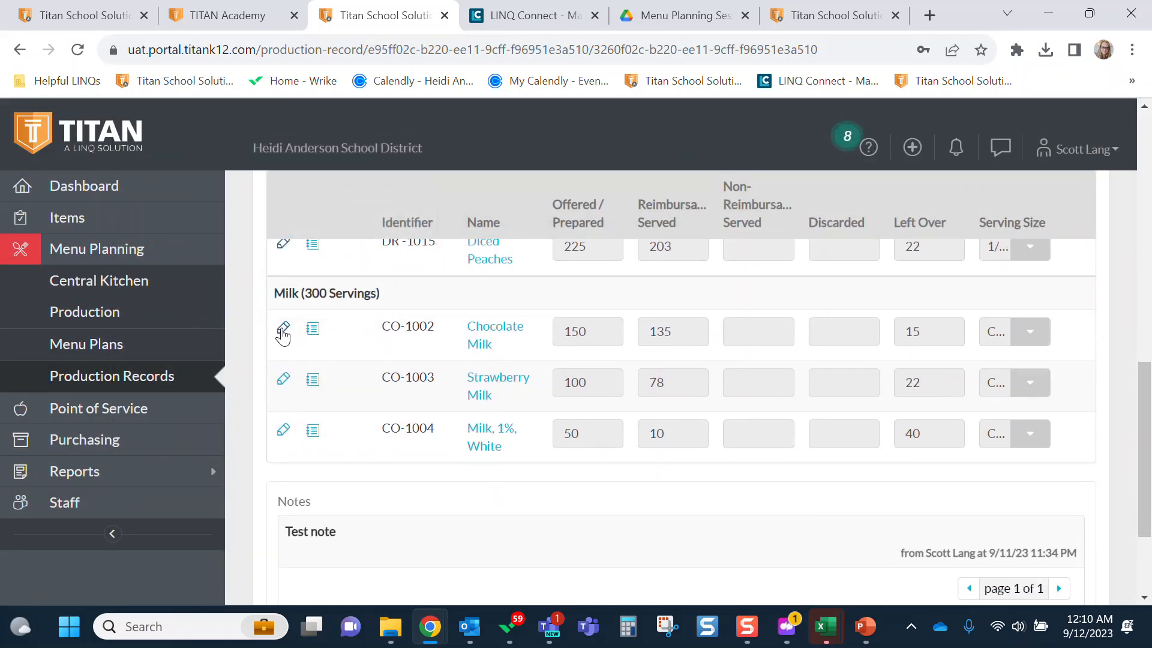
left_click(282, 328)
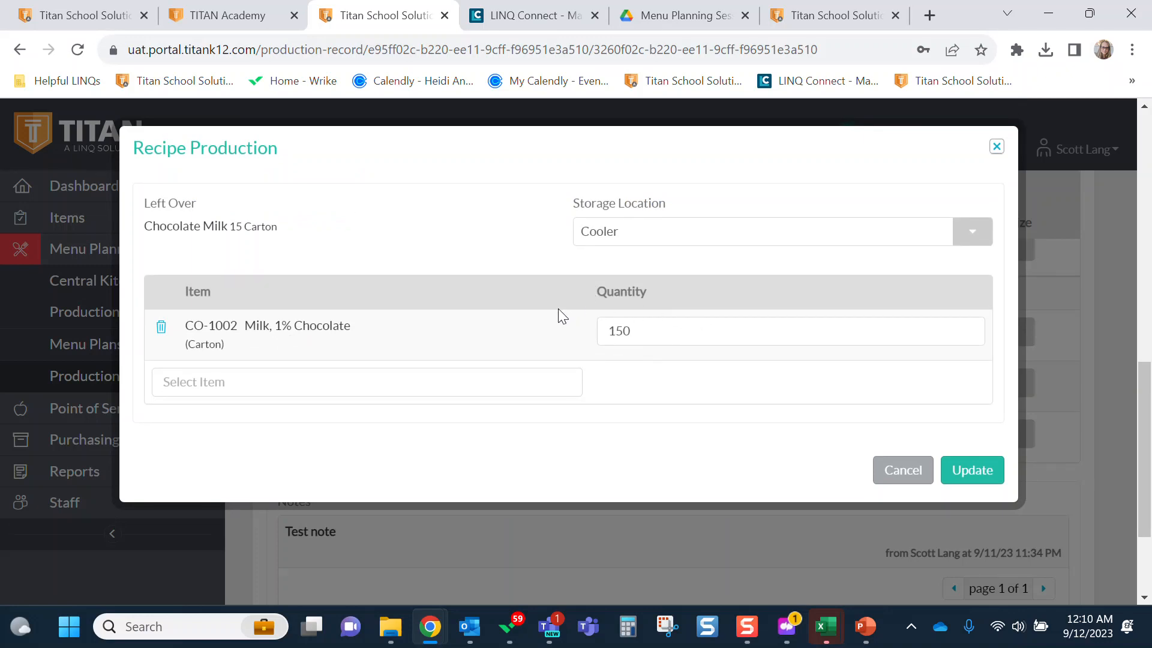
left_click(975, 474)
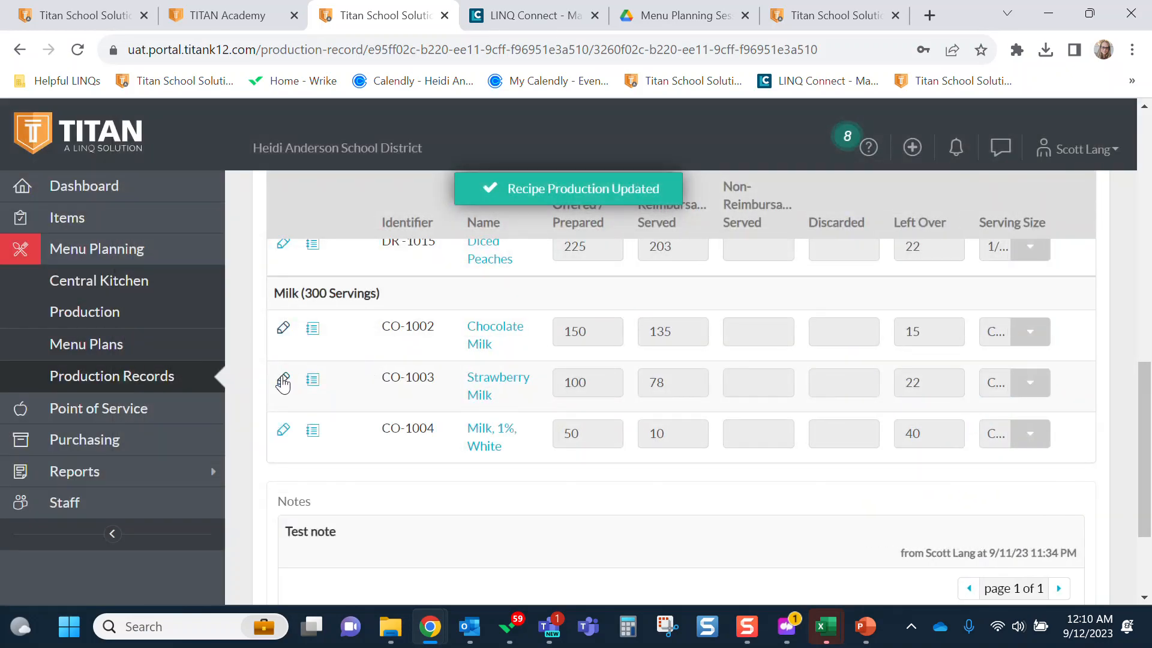
left_click(283, 378)
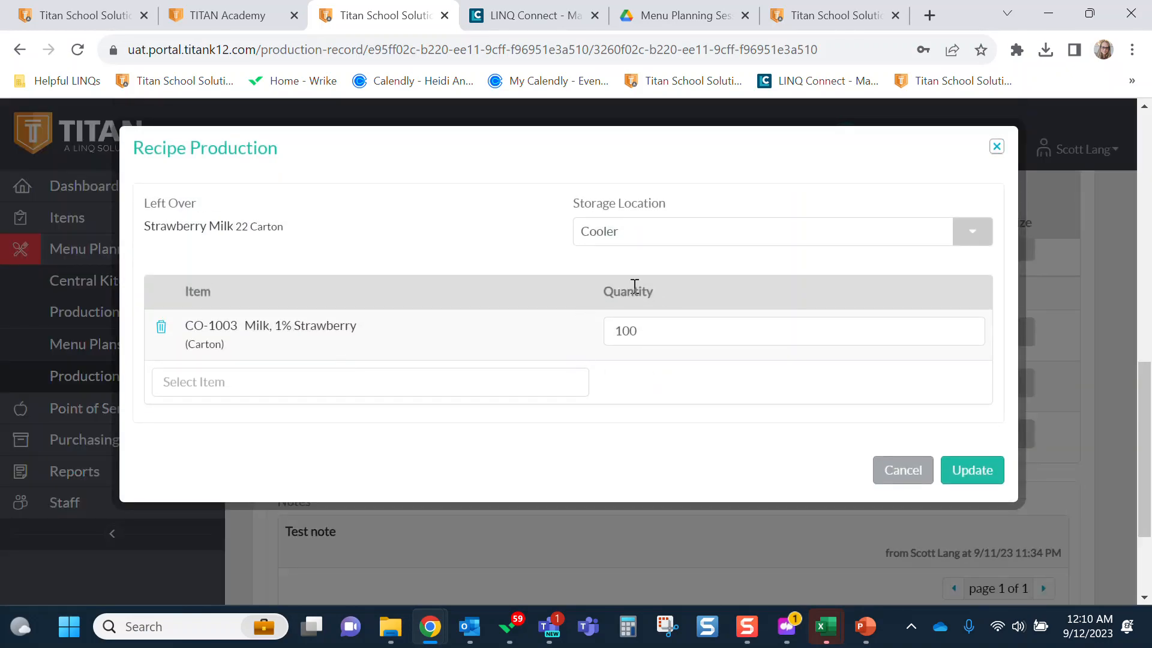
left_click(977, 467)
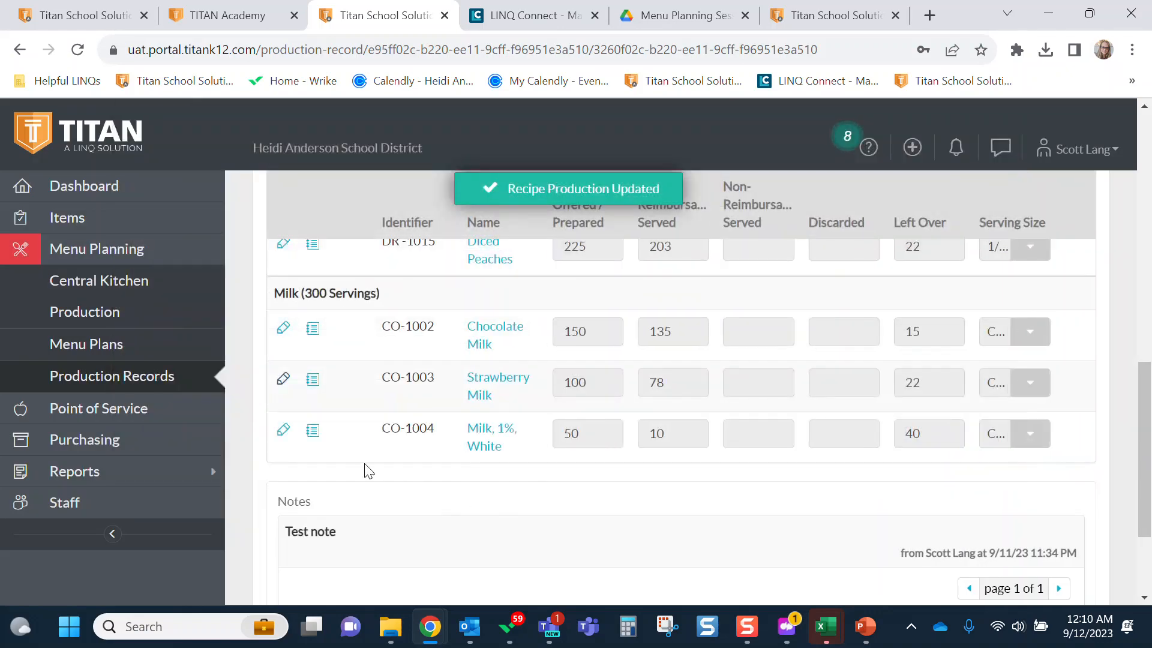
left_click(283, 432)
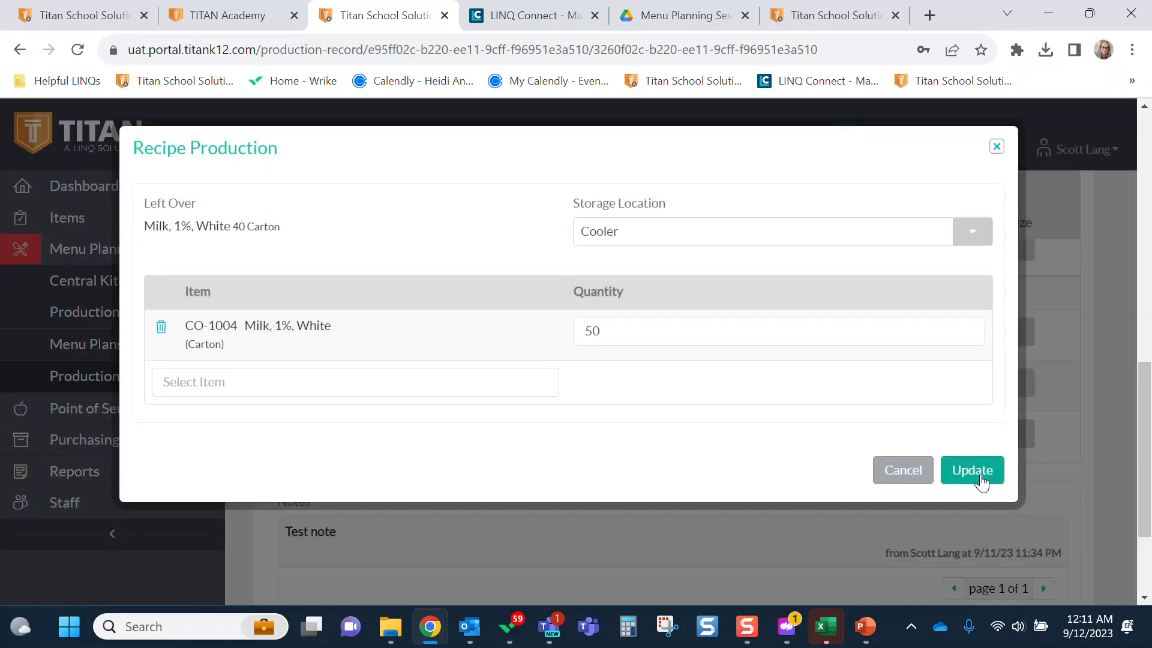
left_click_drag(573, 204, 684, 220)
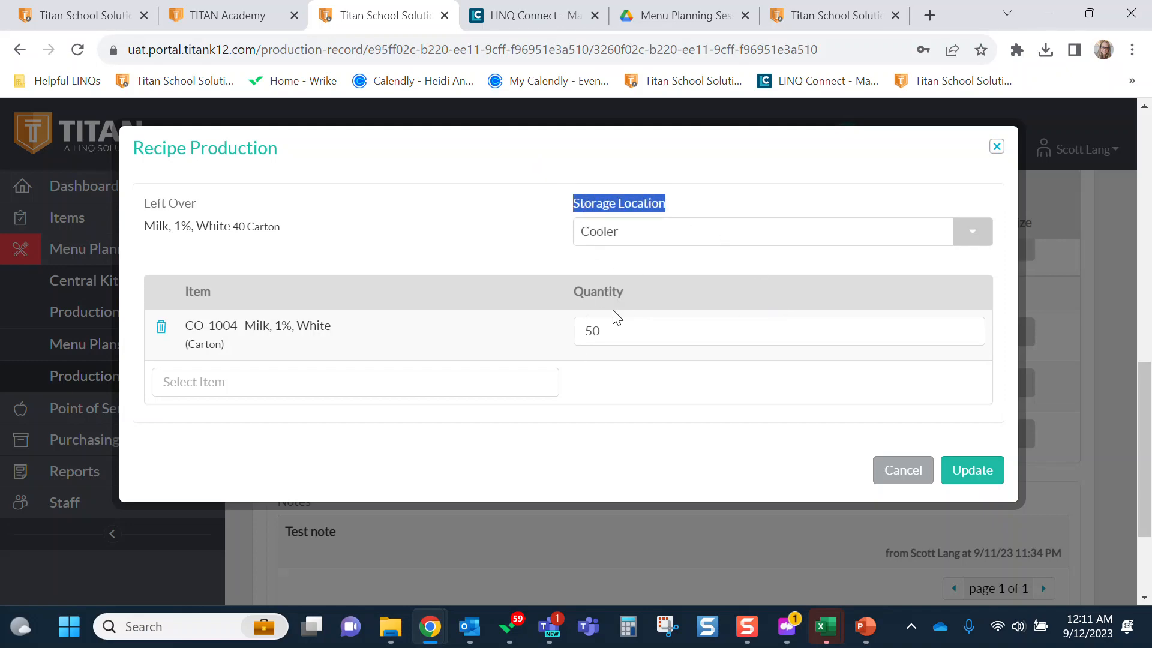
left_click(972, 471)
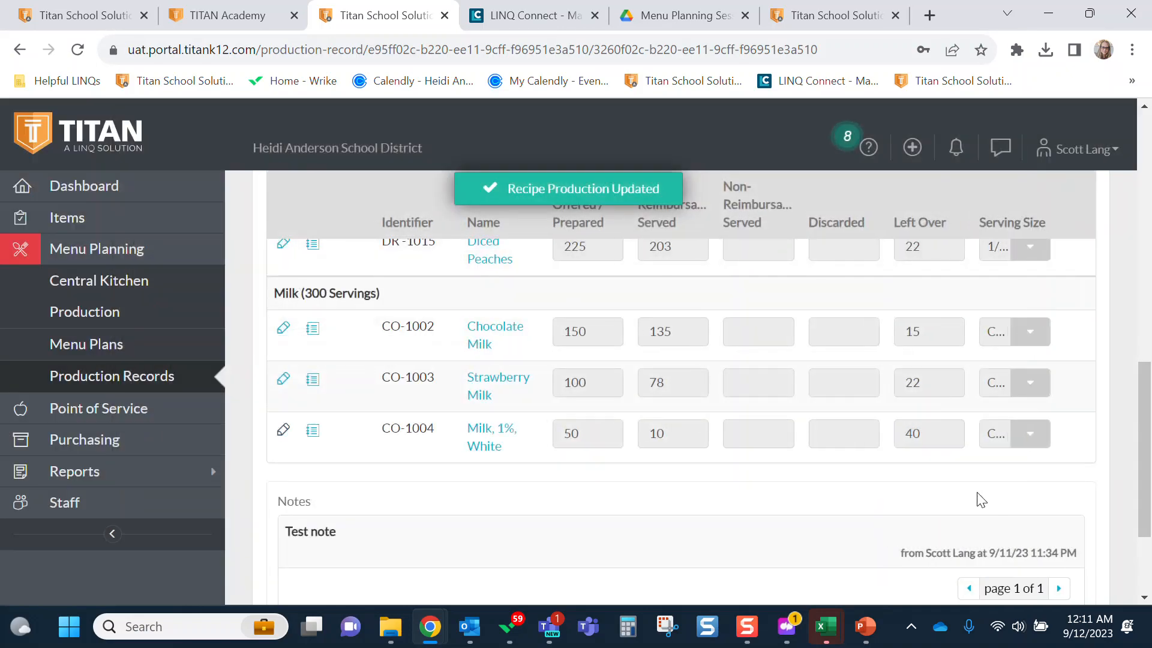
Deduct the inventory for the posted September 11 production record.
scroll(728, 471, "up", 1)
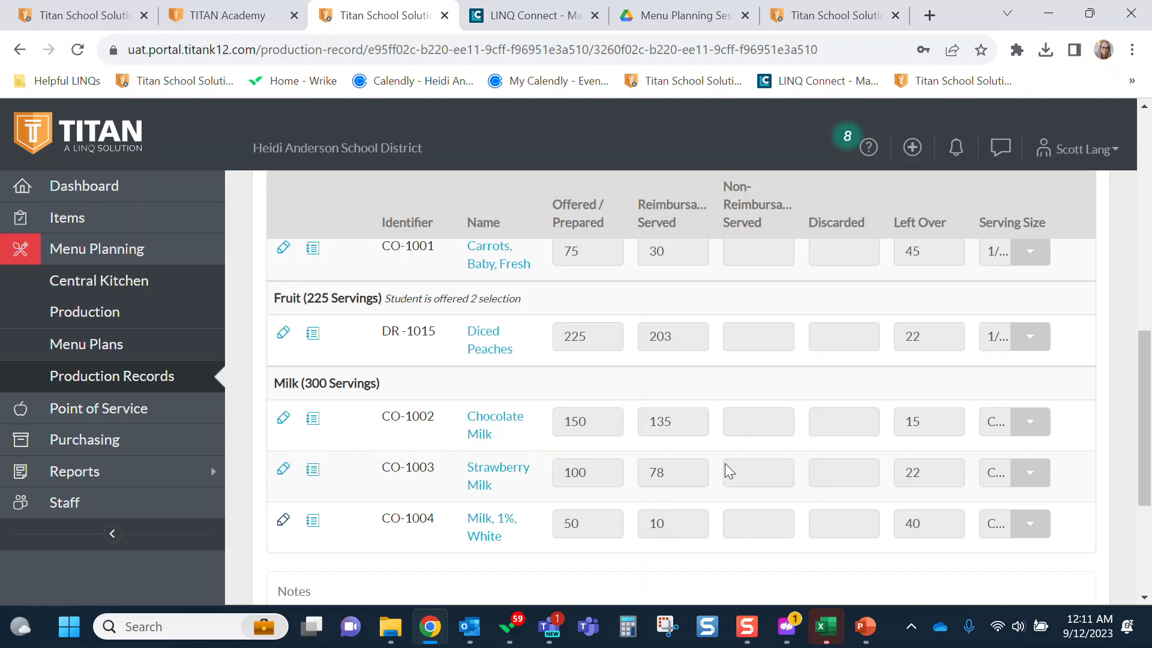
scroll(755, 447, "down", 4)
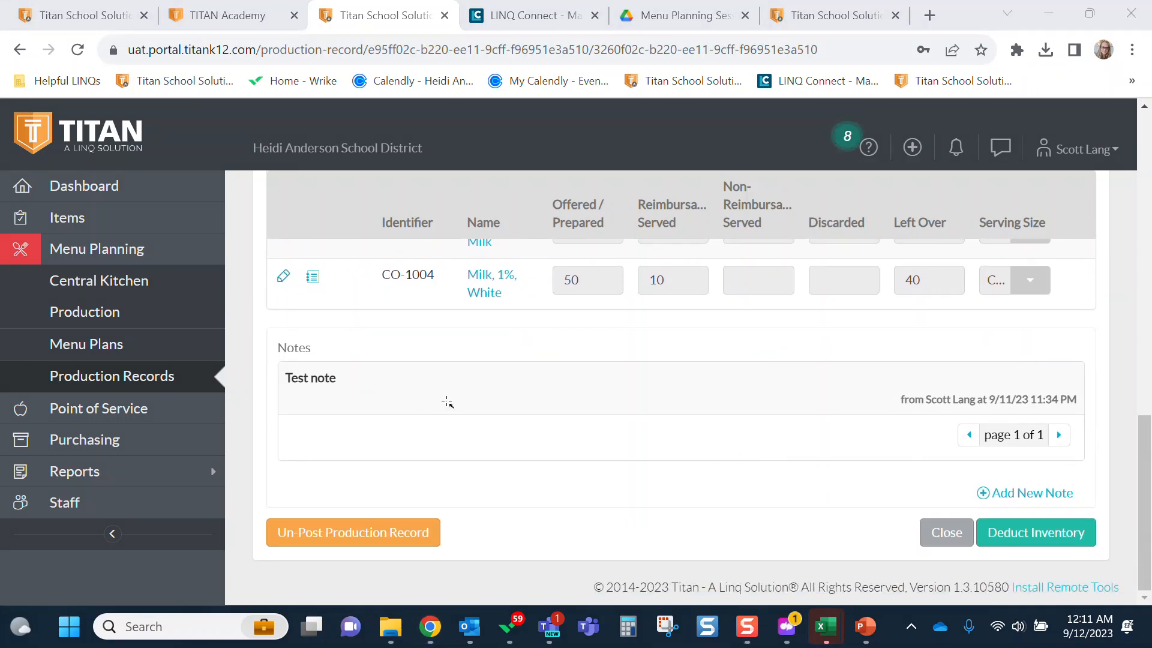
left_click_drag(836, 532, 976, 533)
left_click(1045, 540)
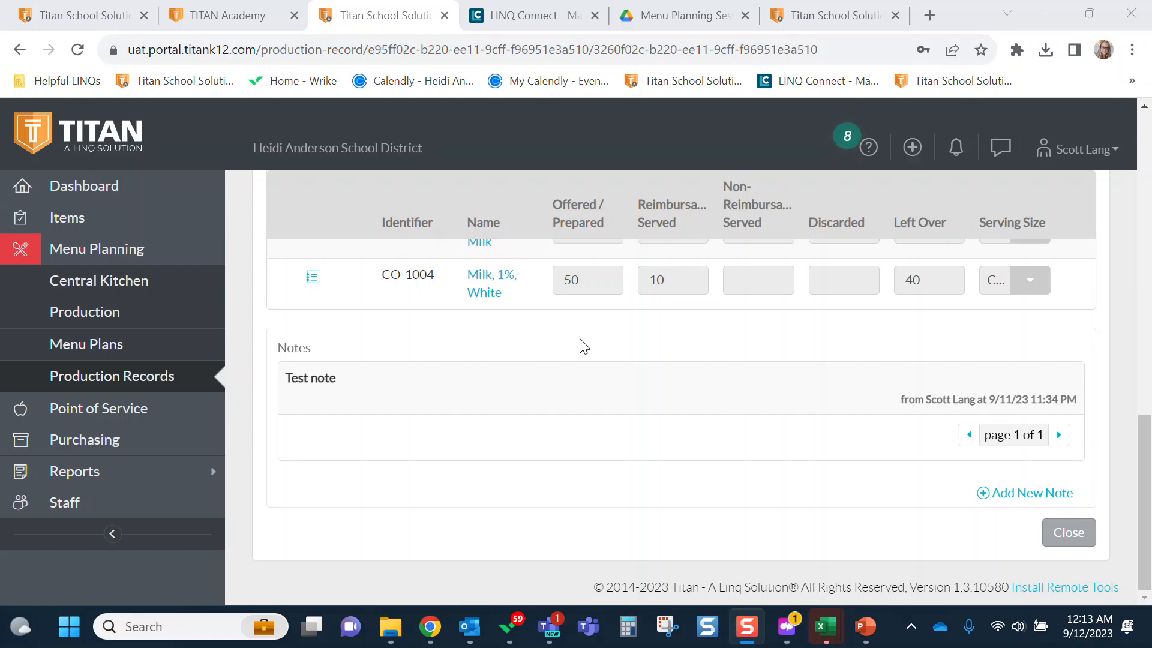
Check the September 11 inventory status on the record and in the production record calendar, and reopen that day's record.
scroll(756, 336, "up", 20)
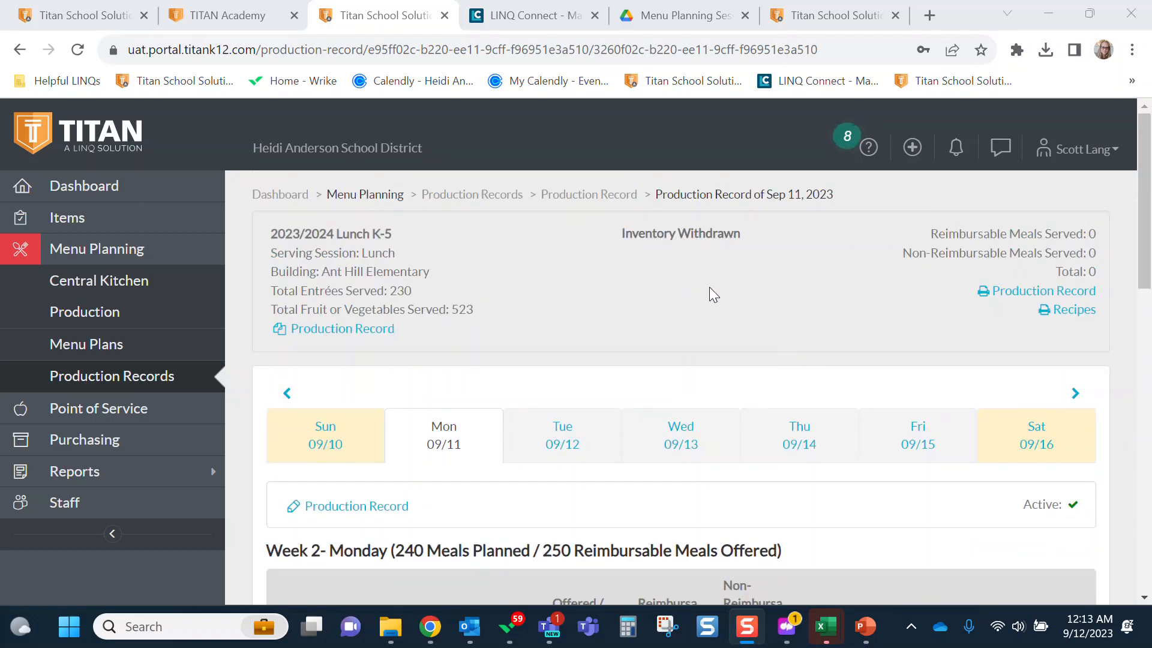
left_click_drag(616, 233, 750, 229)
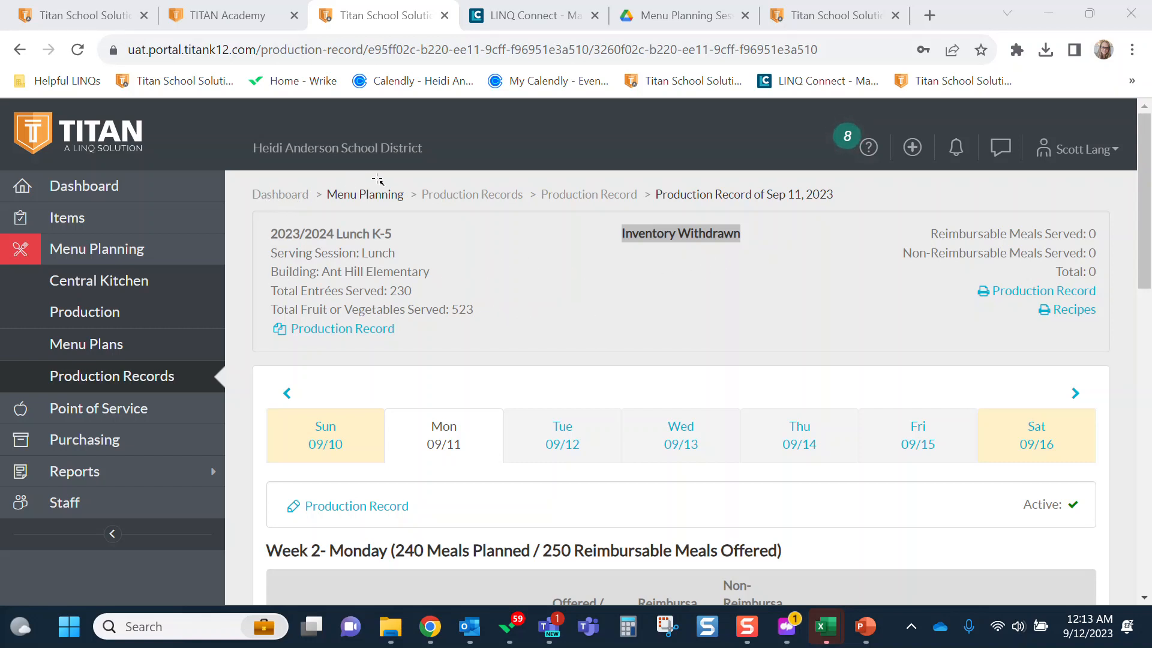
left_click_drag(564, 274, 576, 209)
left_click(589, 195)
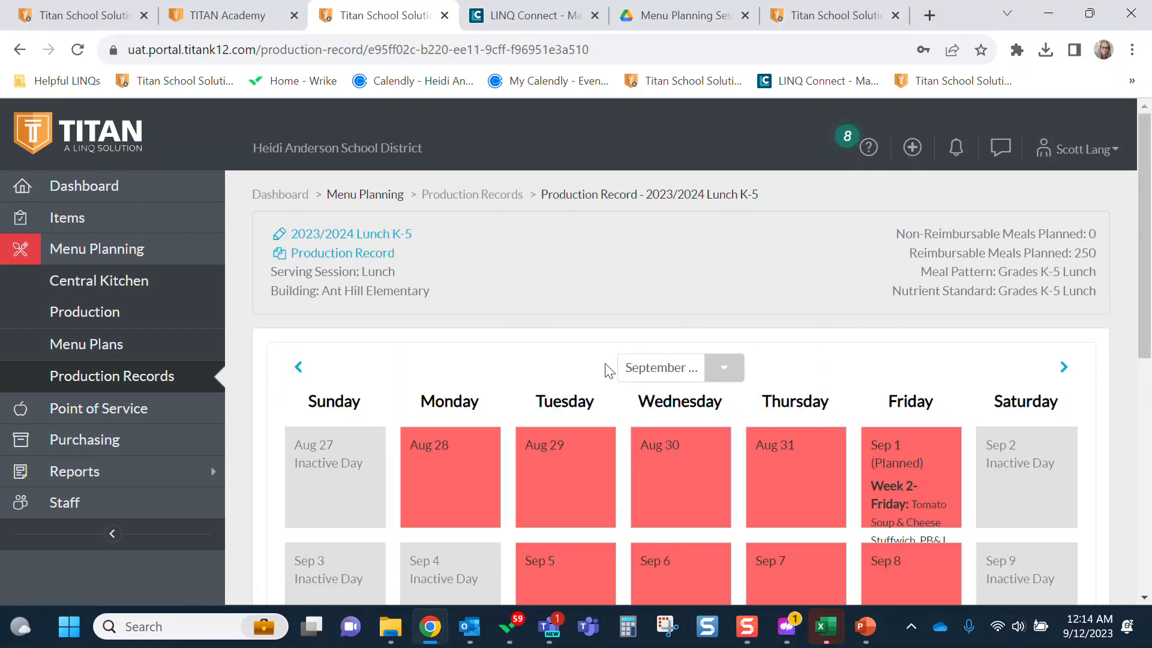
scroll(540, 365, "down", 3)
scroll(535, 363, "down", 2)
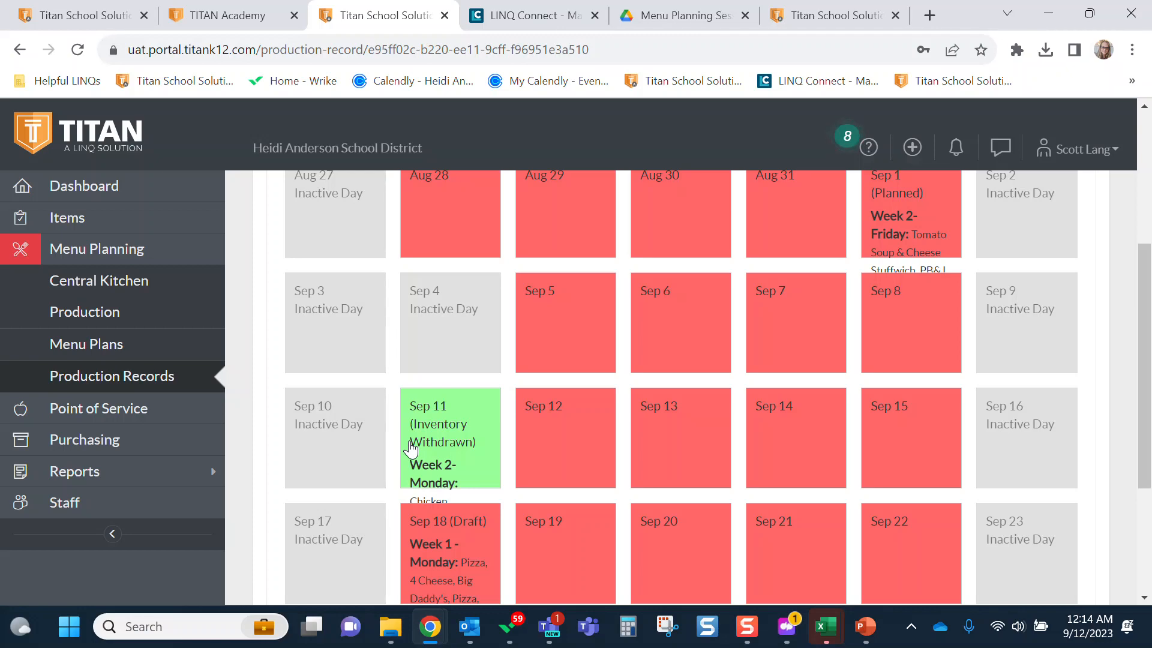
left_click(441, 442)
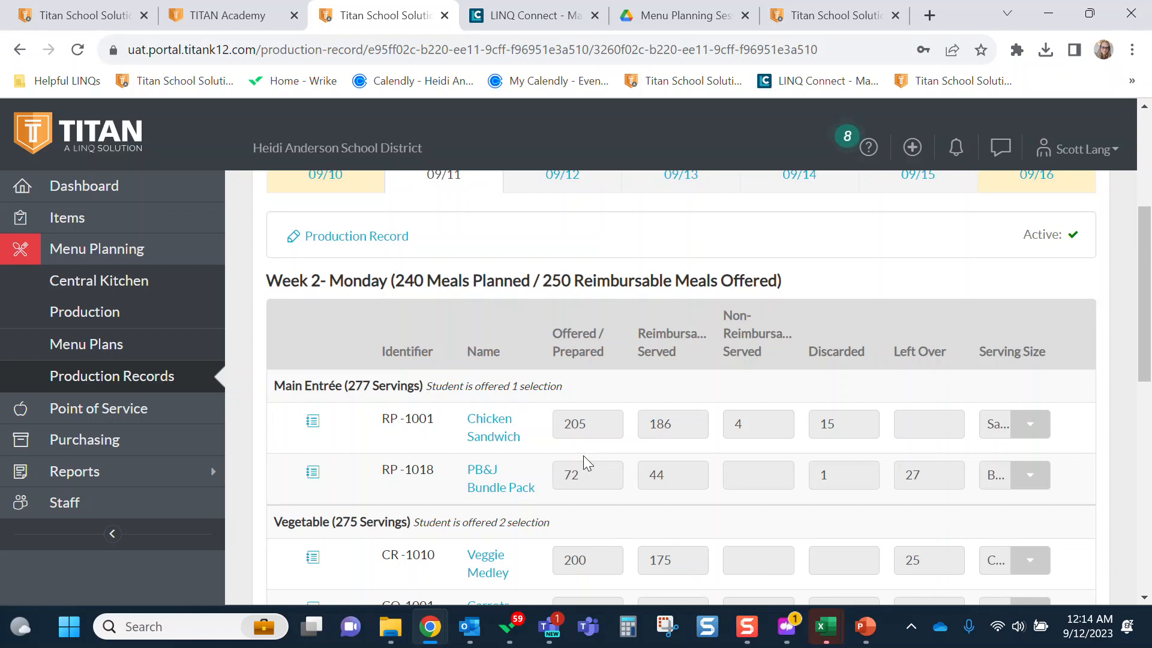
Generate the printable Production Record report for September 11 and open the completed job's PDF.
scroll(959, 422, "up", 5)
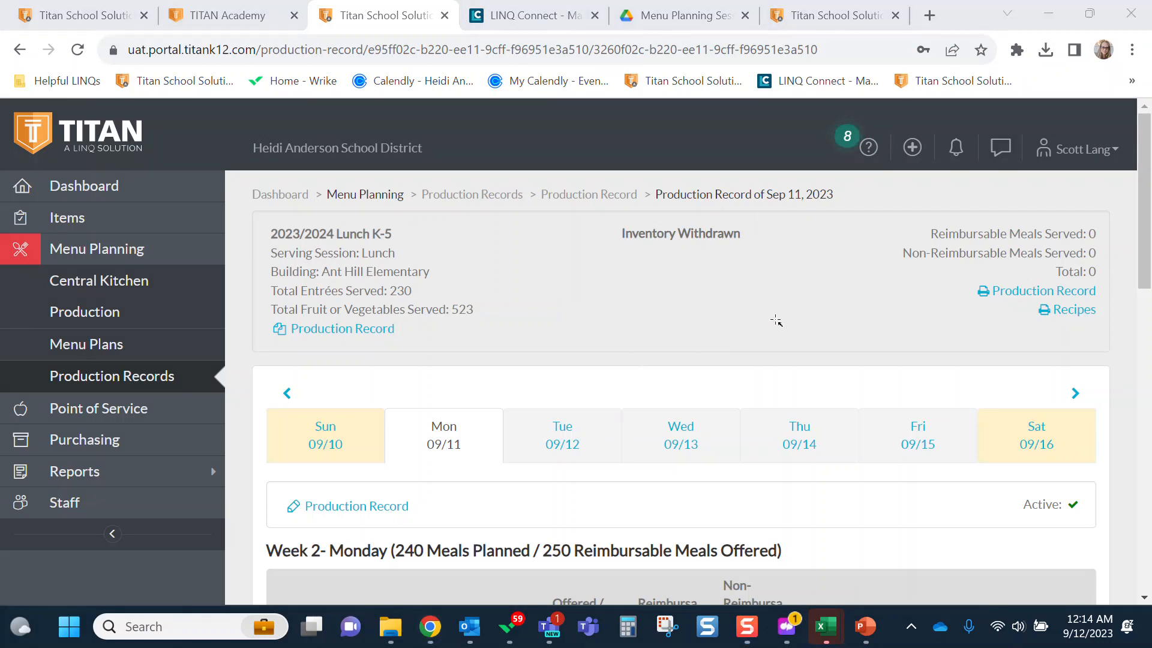
left_click_drag(864, 291, 972, 292)
left_click(1025, 292)
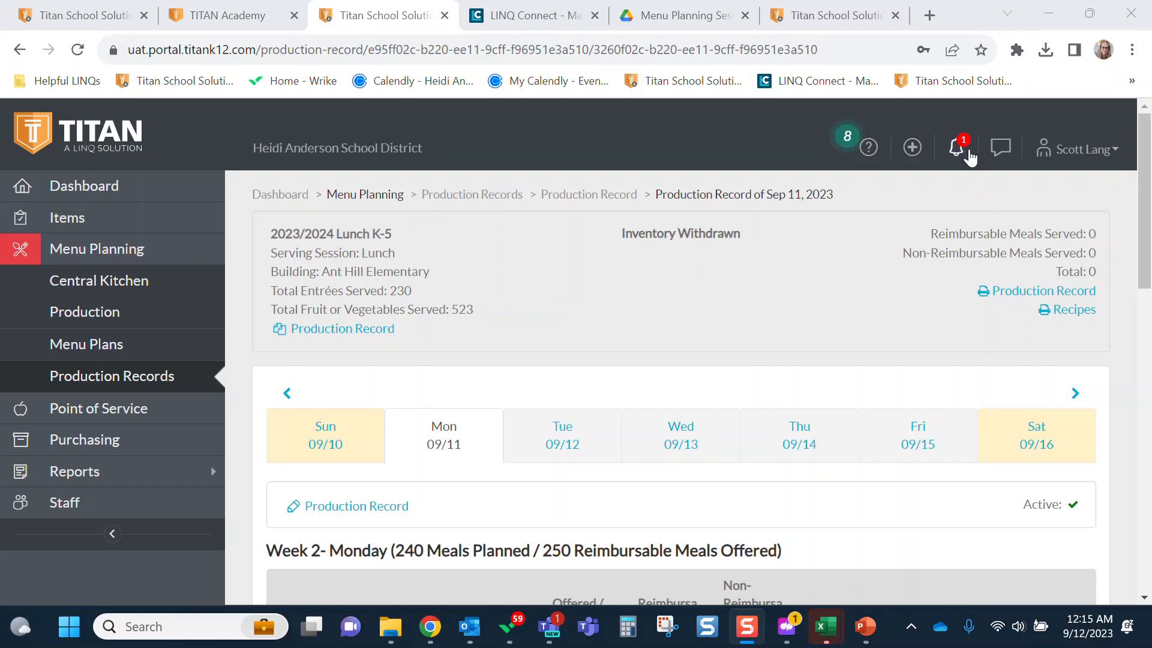
left_click(955, 155)
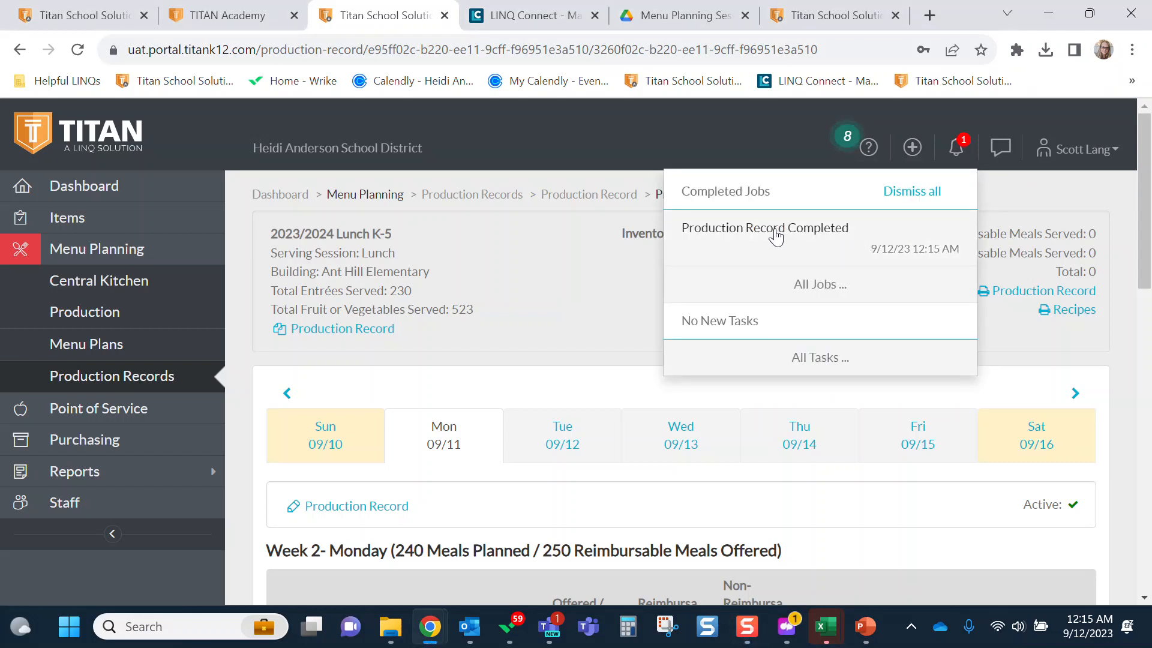
left_click(750, 237)
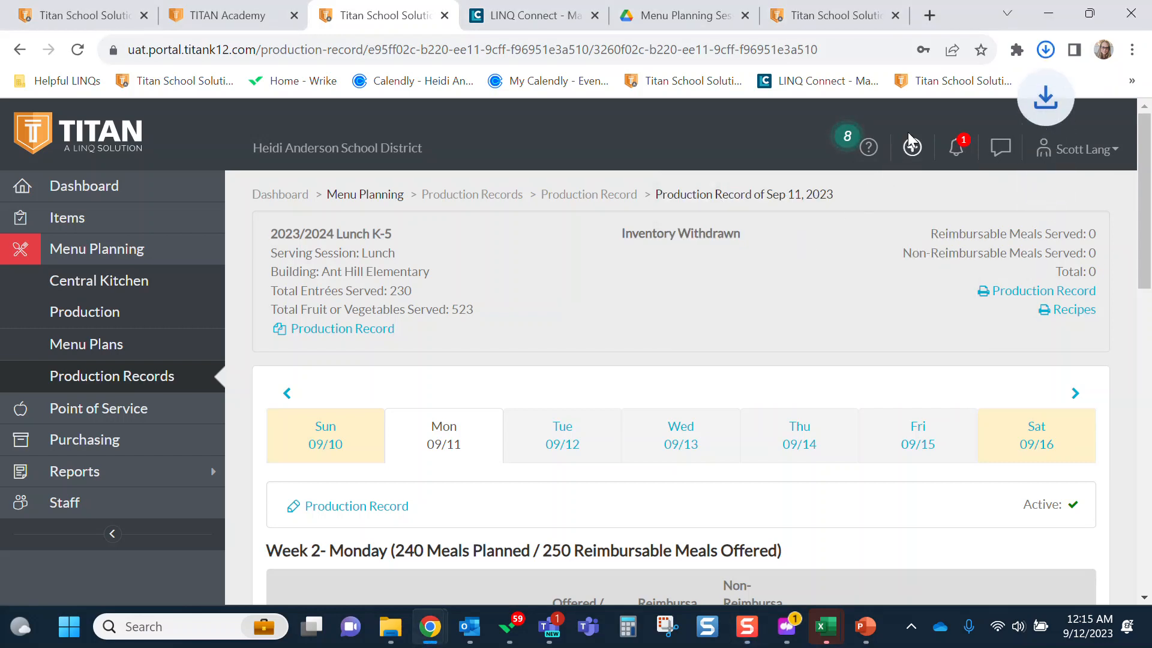
left_click(930, 106)
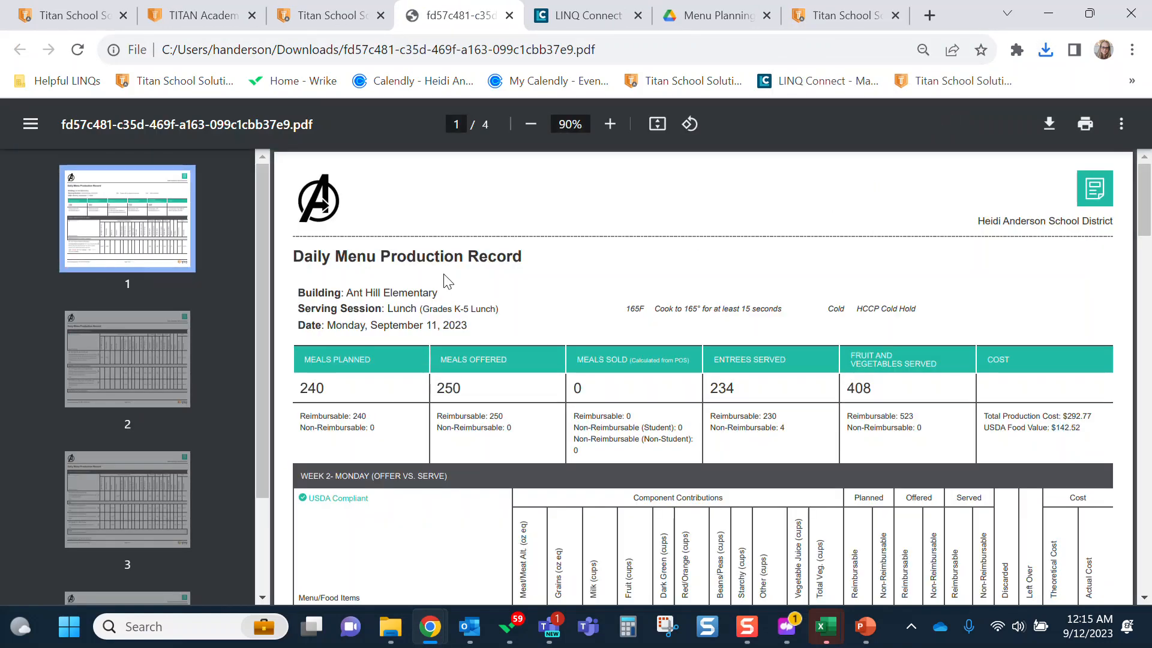
Review the building, serving session, date and cooking temperature notes in the Daily Menu Production Record's header.
left_click_drag(346, 293, 469, 308)
left_click_drag(437, 278, 439, 280)
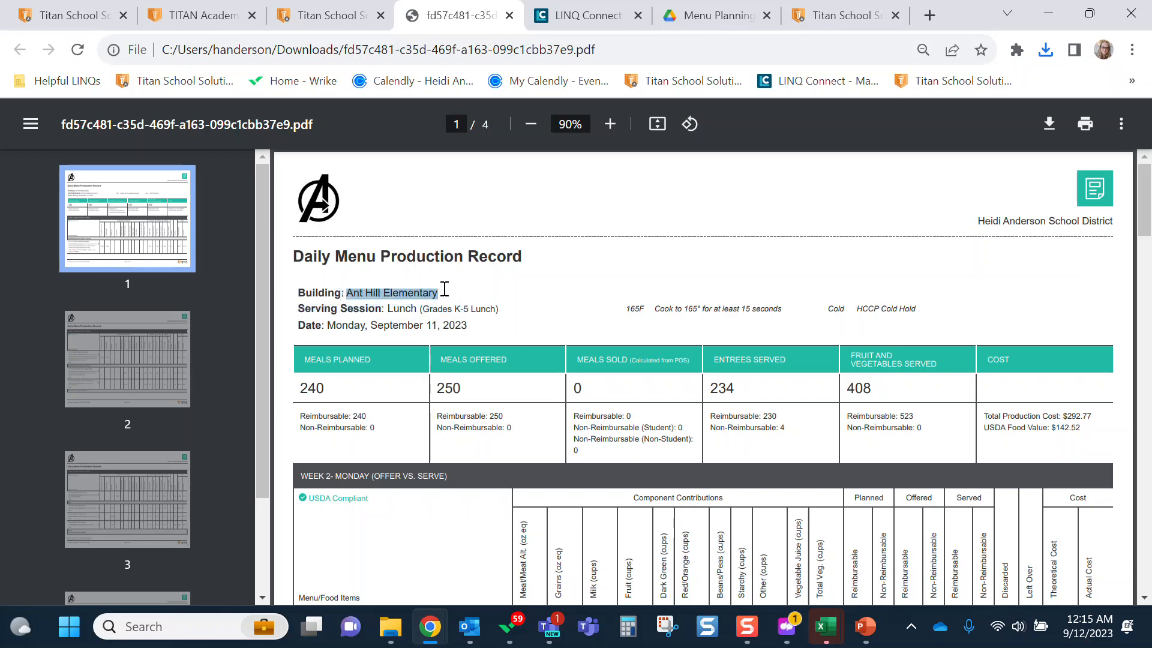
left_click_drag(384, 310, 423, 310)
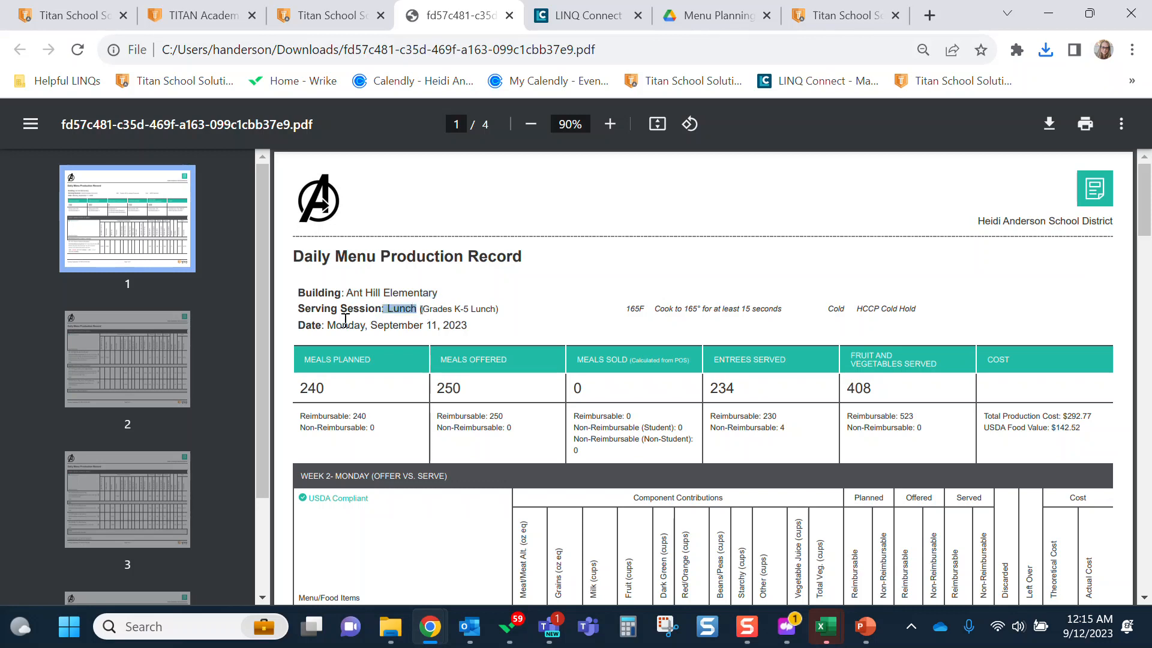
left_click_drag(323, 325, 468, 330)
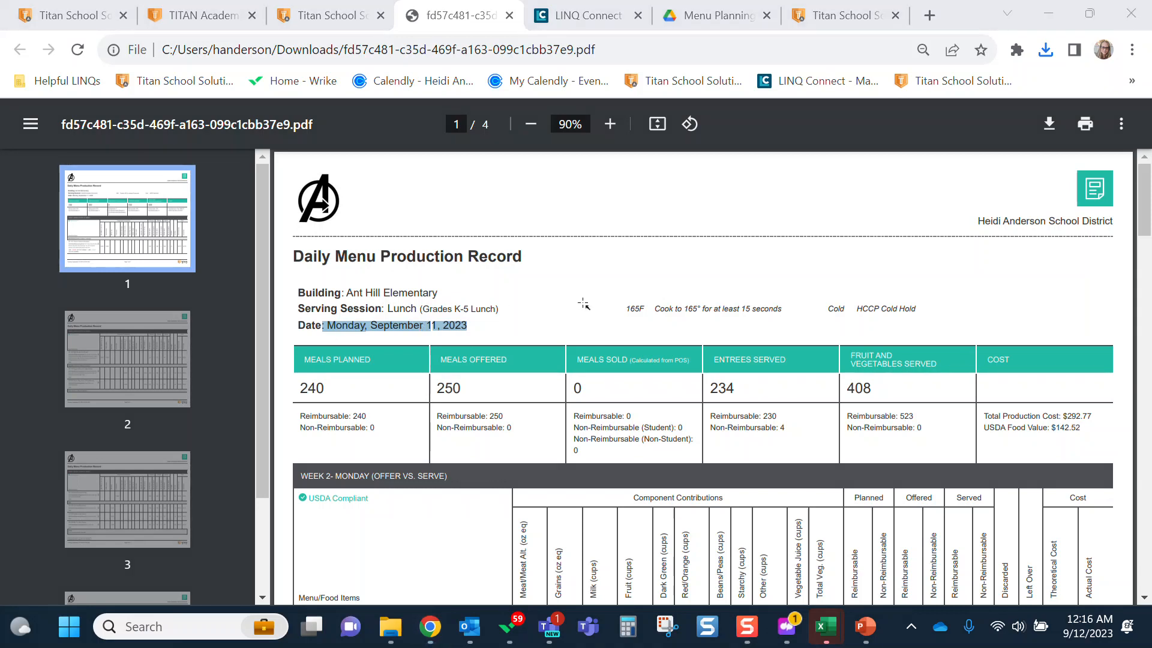
left_click_drag(566, 308, 613, 306)
left_click(345, 18)
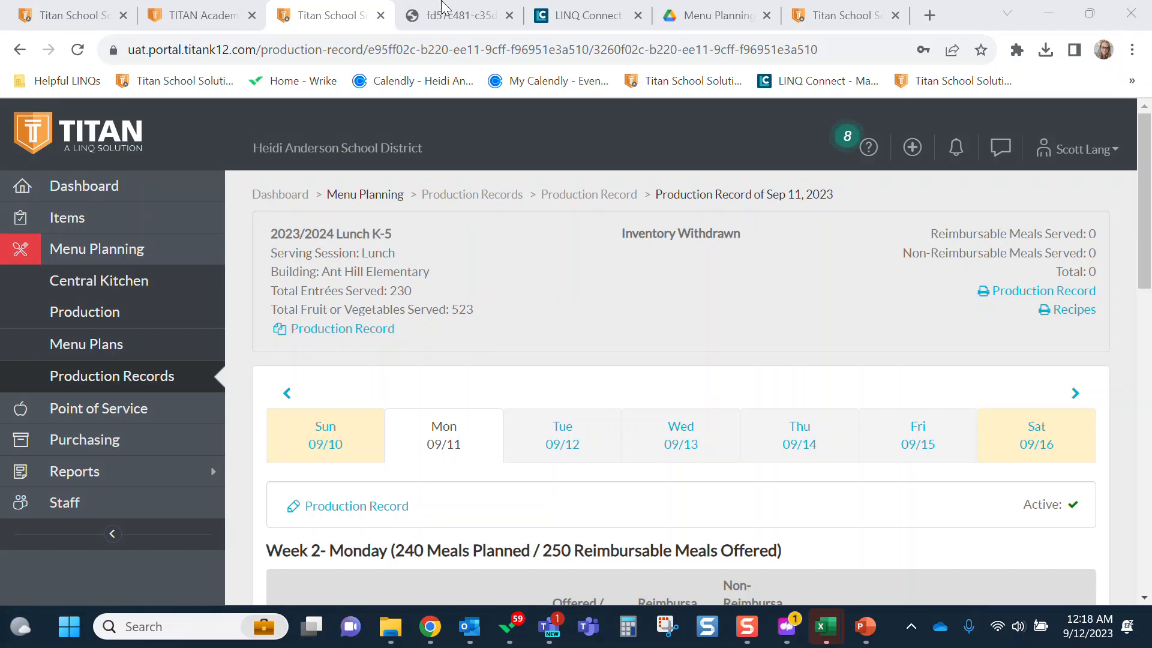
left_click(465, 15)
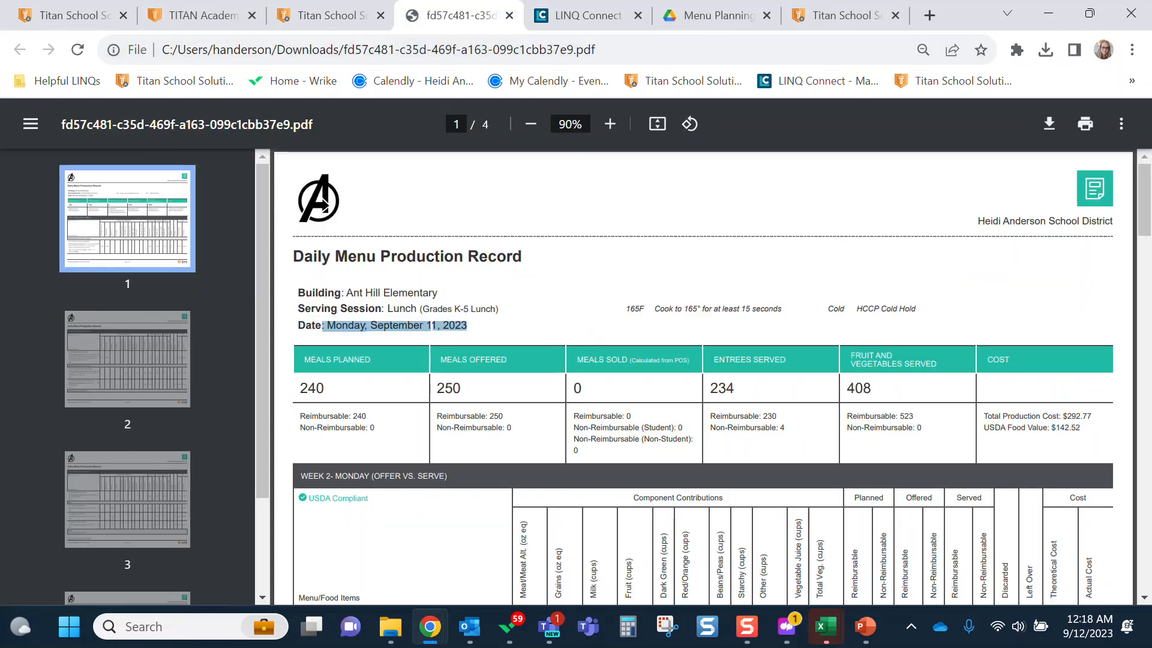
Check the USDA compliance mark and the Chicken Sandwich entry under Week 2 Monday on the report's first page.
scroll(523, 364, "down", 2)
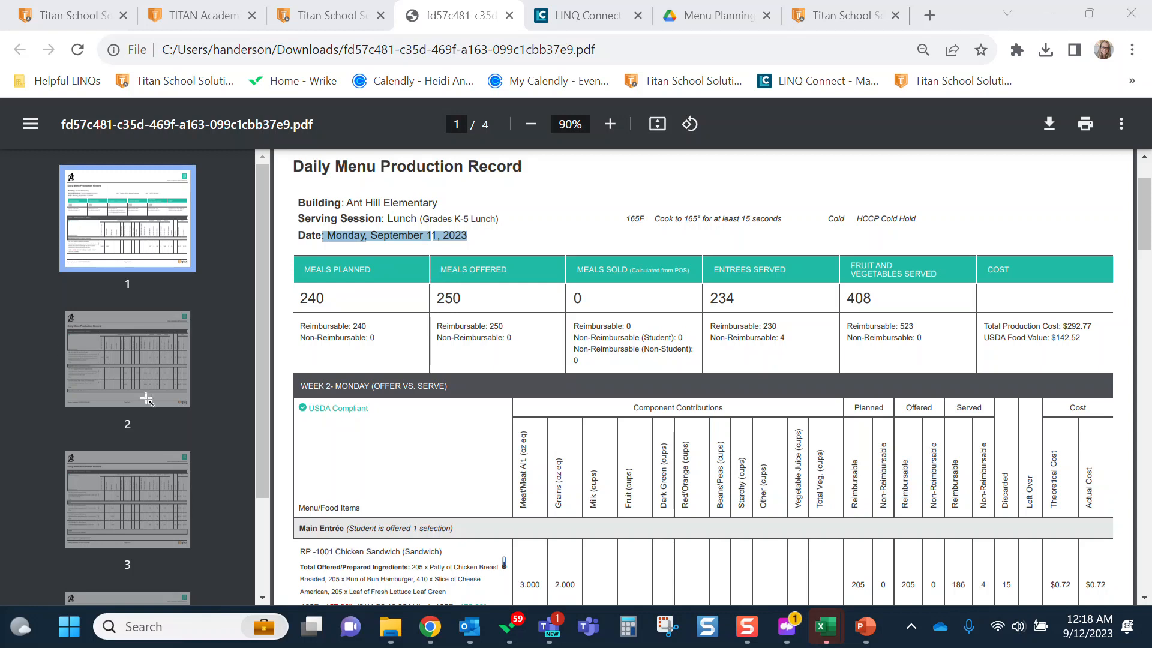
left_click_drag(470, 469, 375, 421)
scroll(613, 462, "down", 3)
scroll(613, 467, "down", 2)
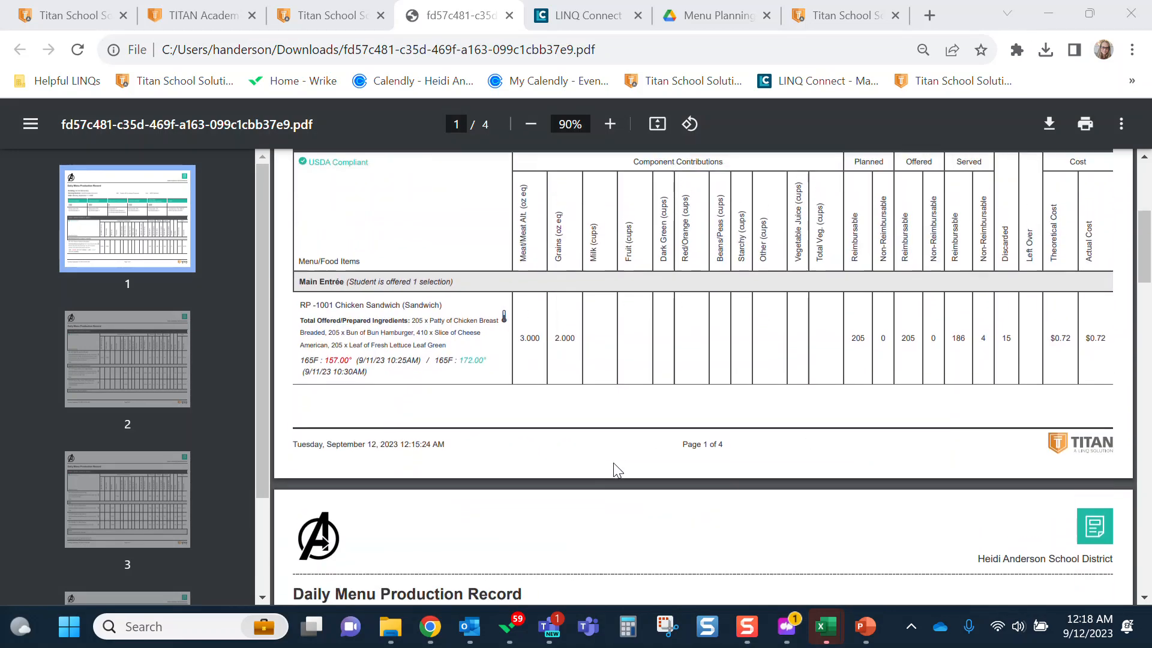
Examine the recorded temperatures and their times for the Chicken Sandwich.
scroll(613, 467, "up", 2)
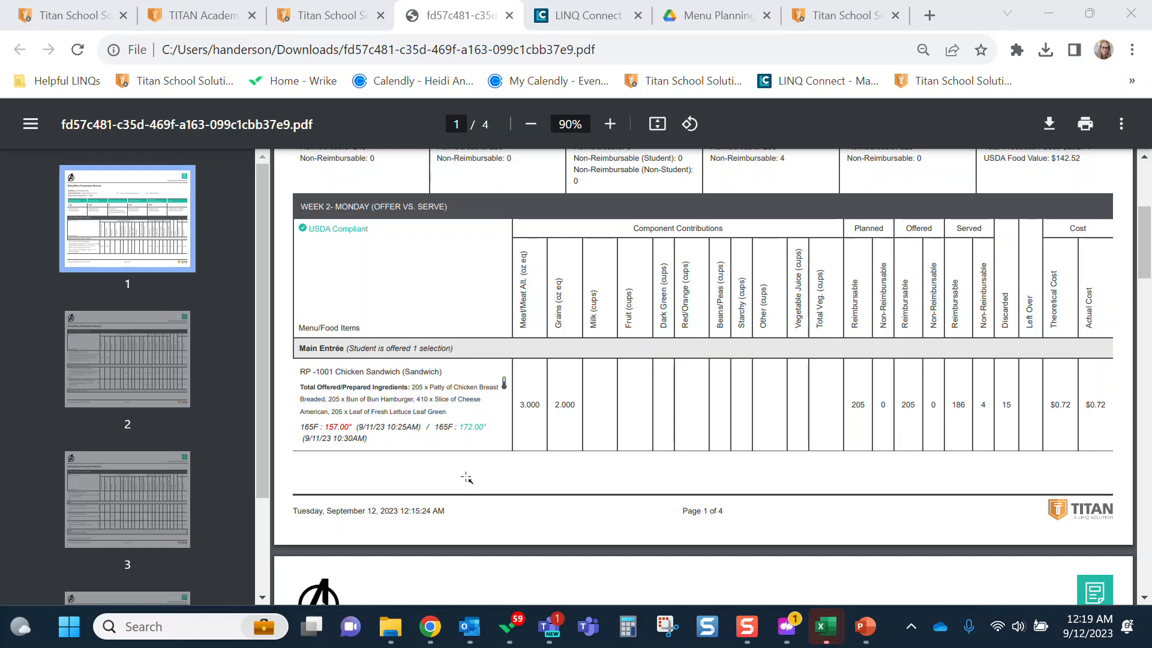
left_click_drag(545, 462, 423, 442)
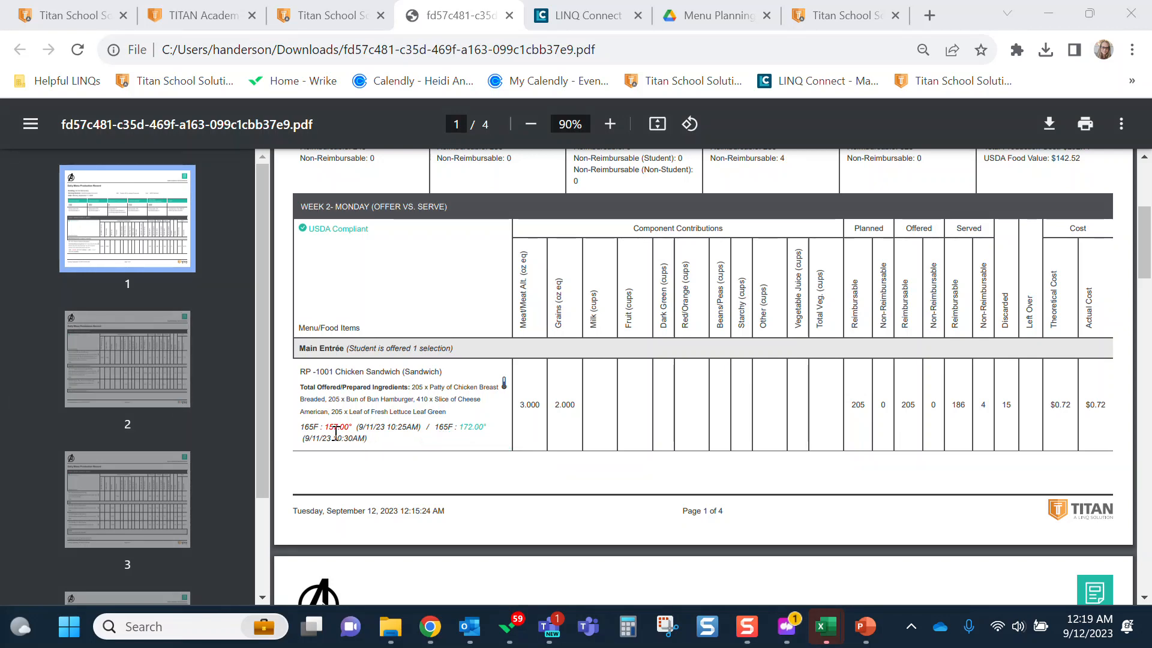
left_click_drag(300, 426, 358, 427)
left_click(359, 432)
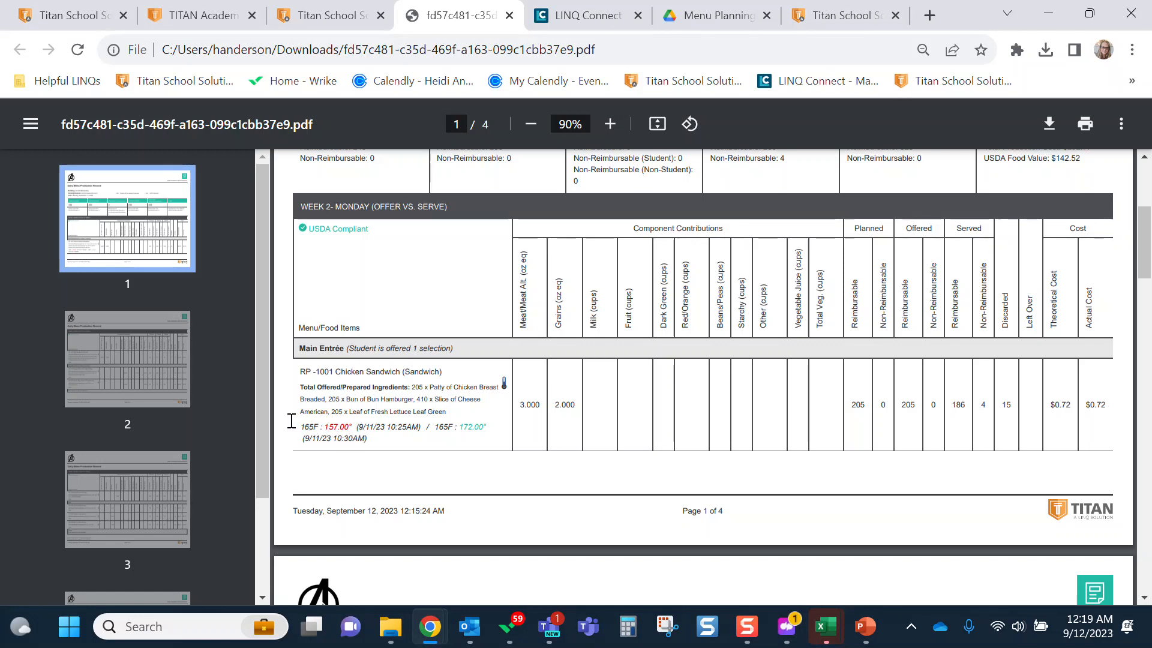
double_click(334, 427)
left_click(368, 451)
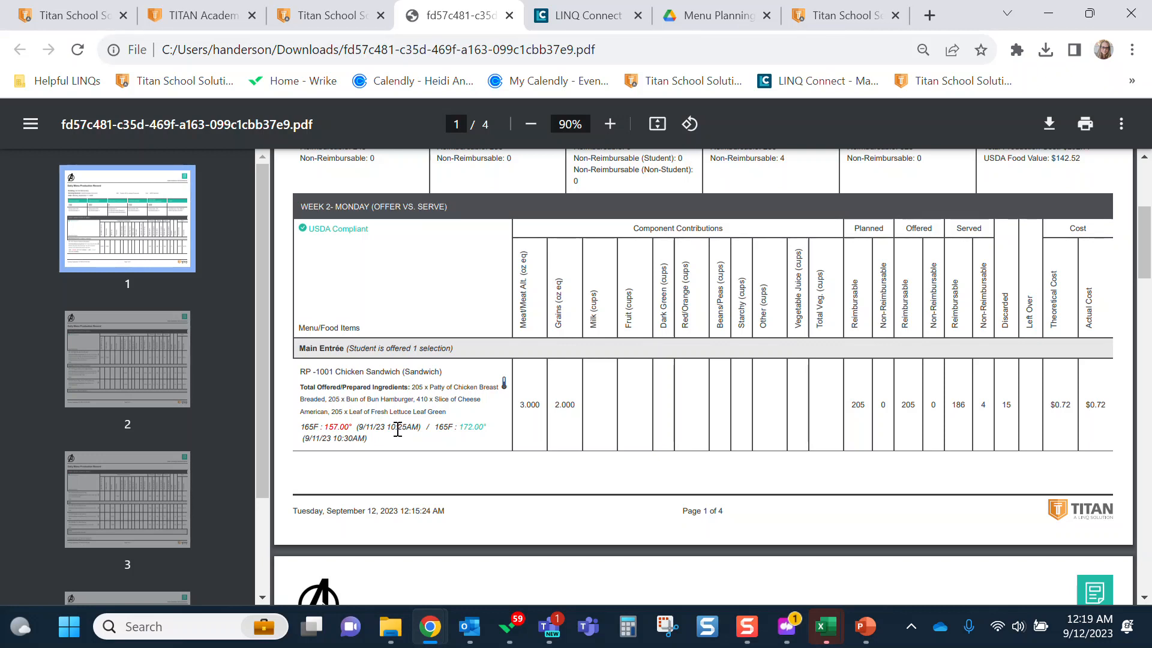
left_click_drag(459, 430, 492, 430)
left_click(495, 428)
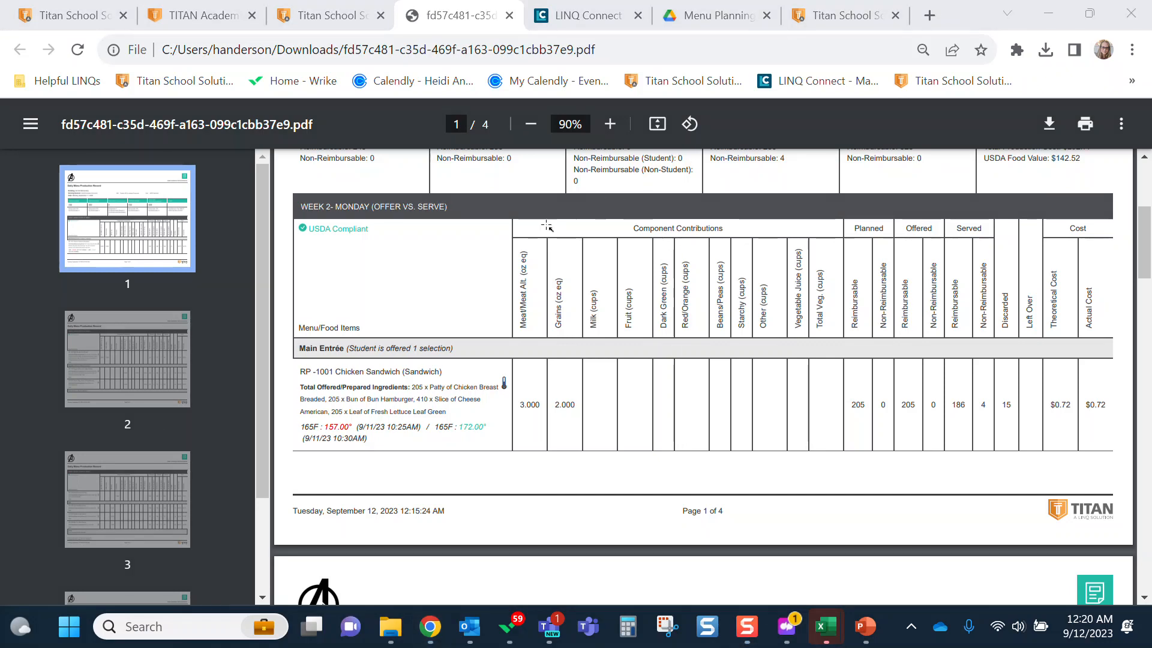
Examine the Chicken Sandwich's component contributions and its planned, offered, served, discarded, left over and cost columns.
left_click_drag(526, 227, 624, 227)
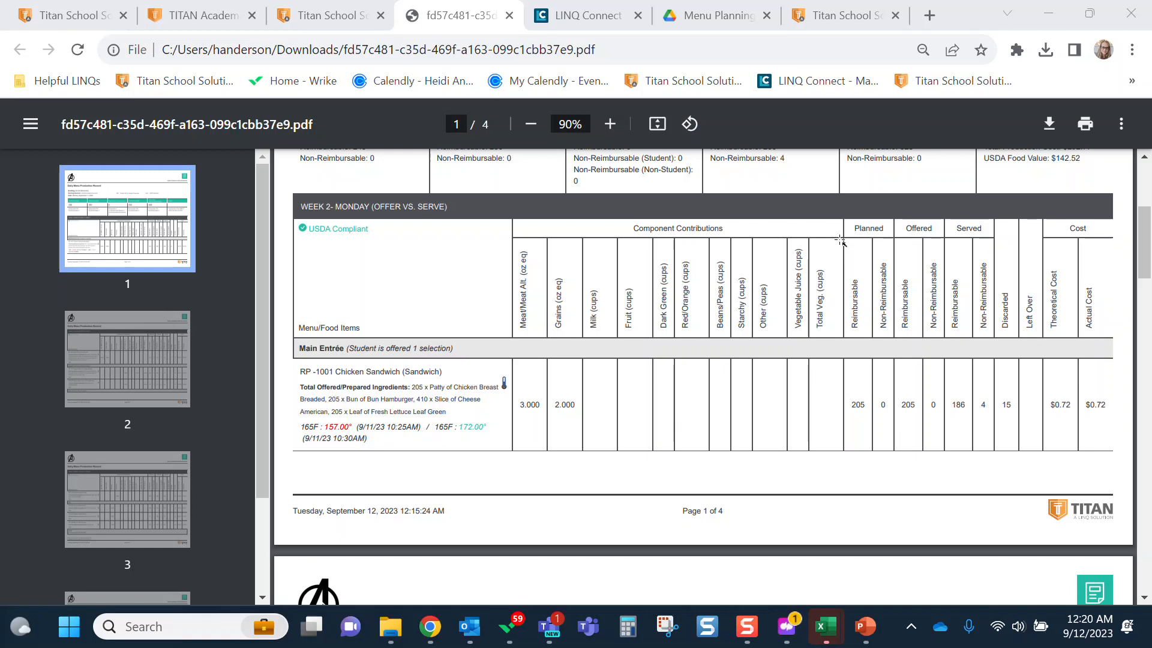
left_click_drag(830, 255, 852, 393)
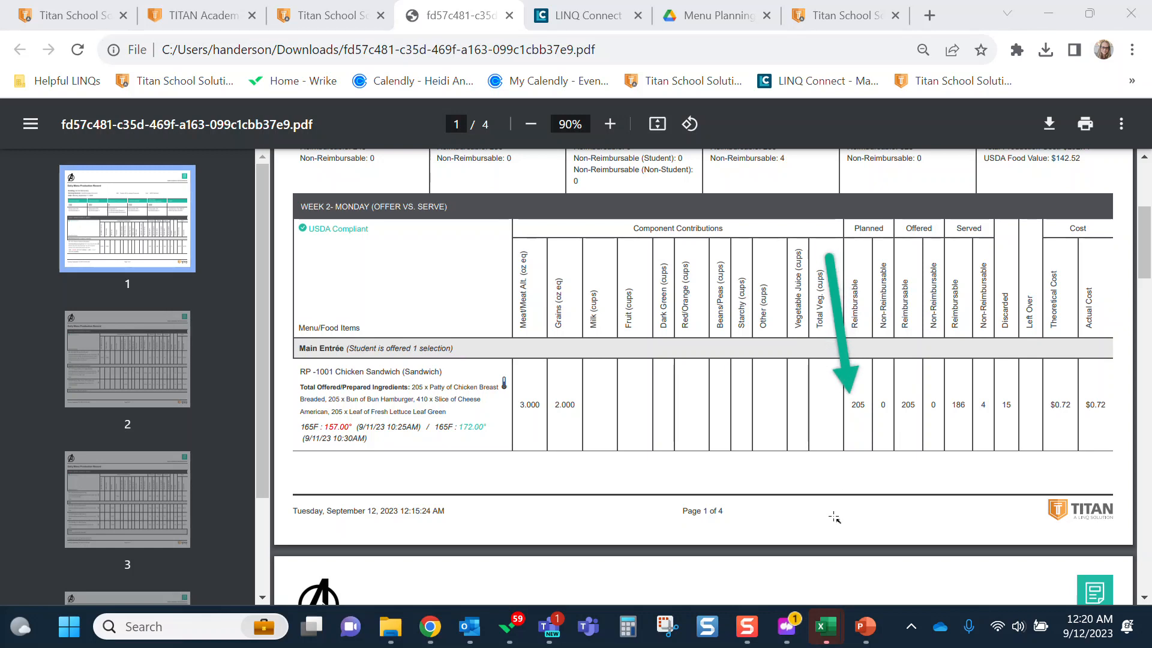
left_click_drag(892, 267, 912, 387)
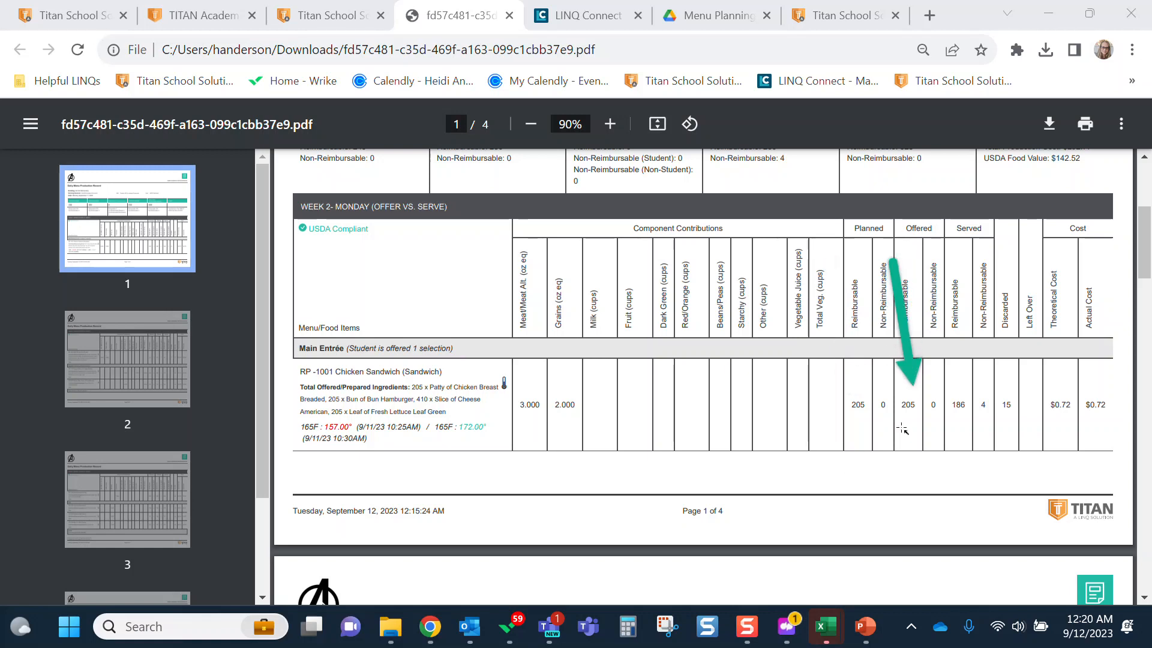
left_click_drag(967, 281, 964, 388)
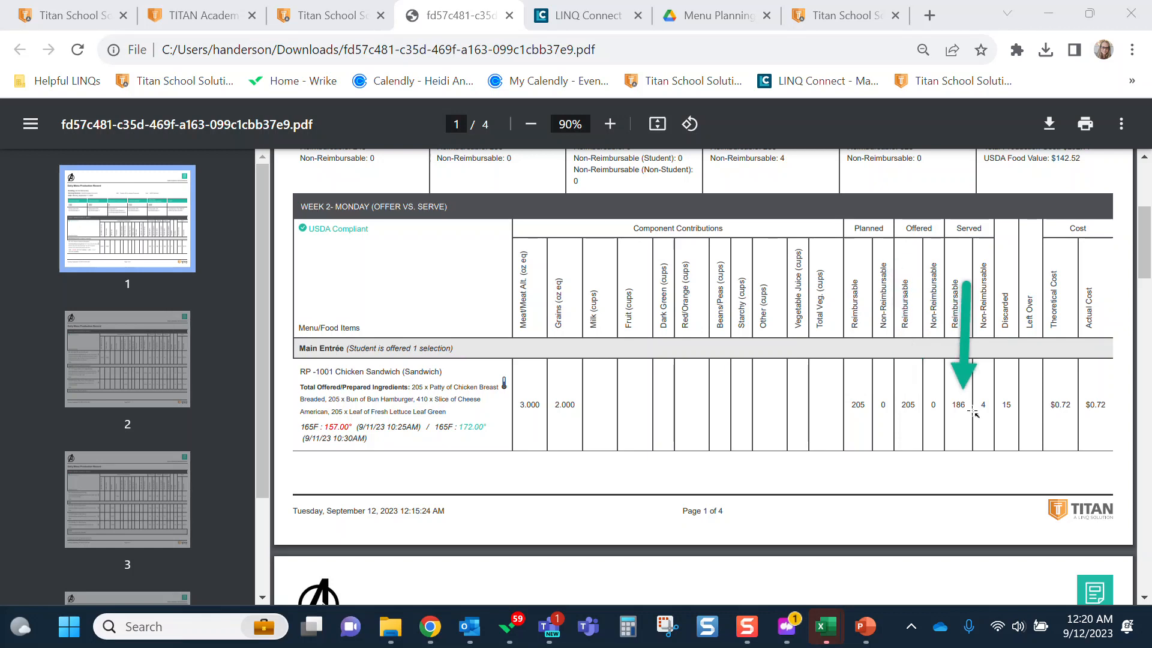
left_click_drag(988, 296, 988, 393)
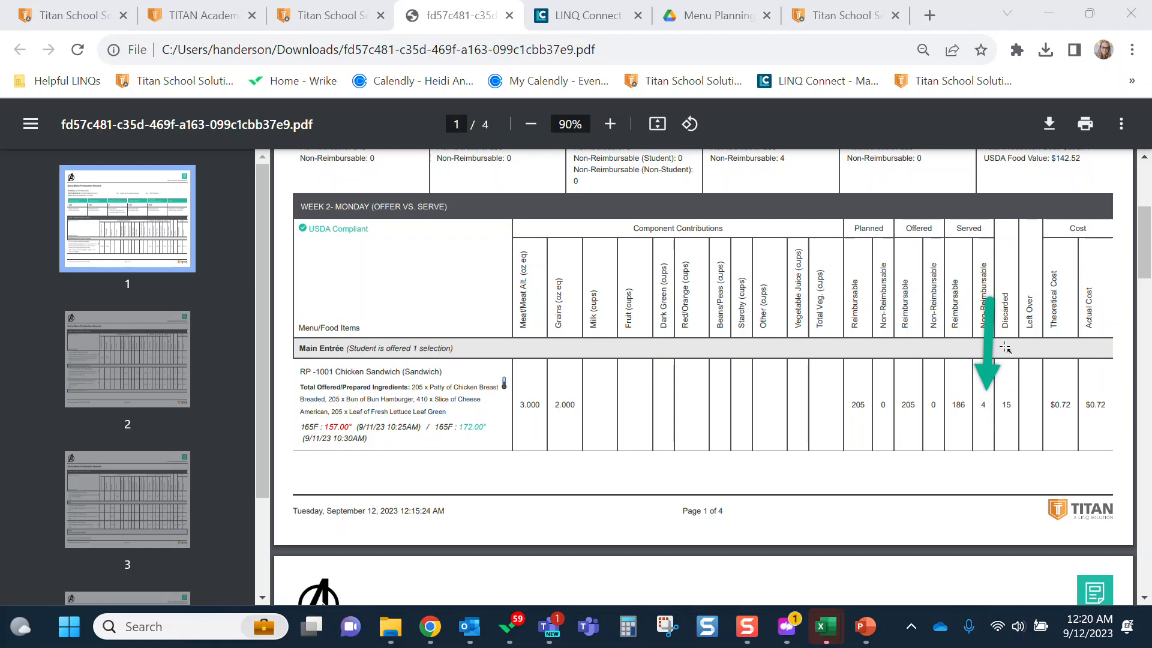
left_click_drag(1011, 325, 1007, 388)
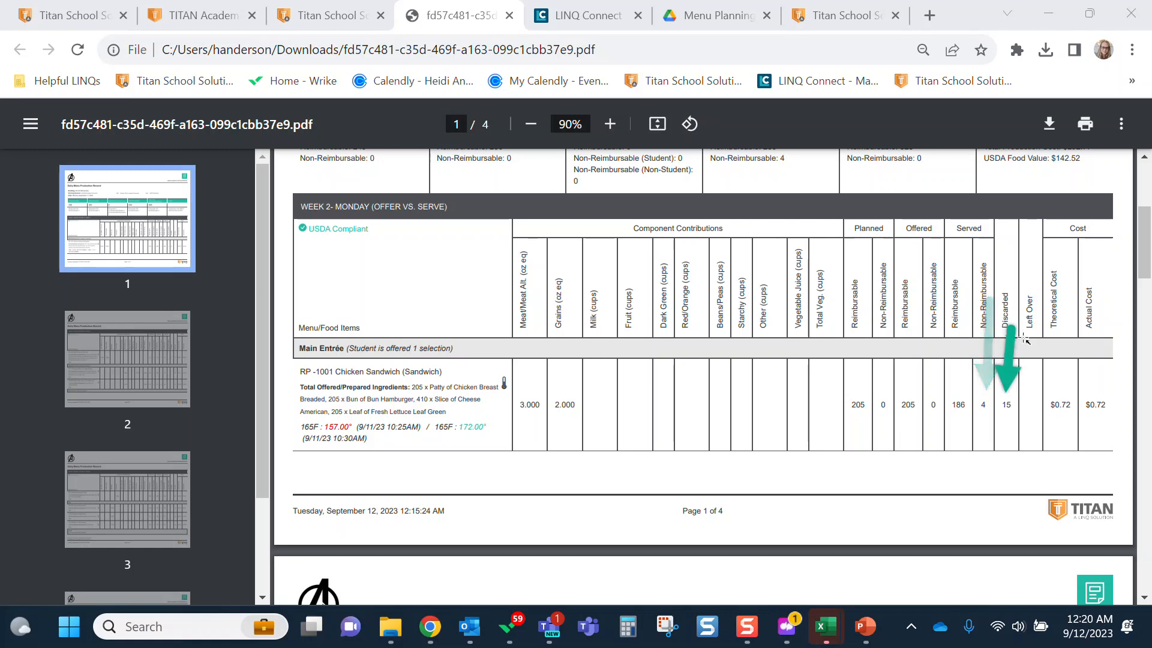
left_click_drag(1039, 324, 1036, 394)
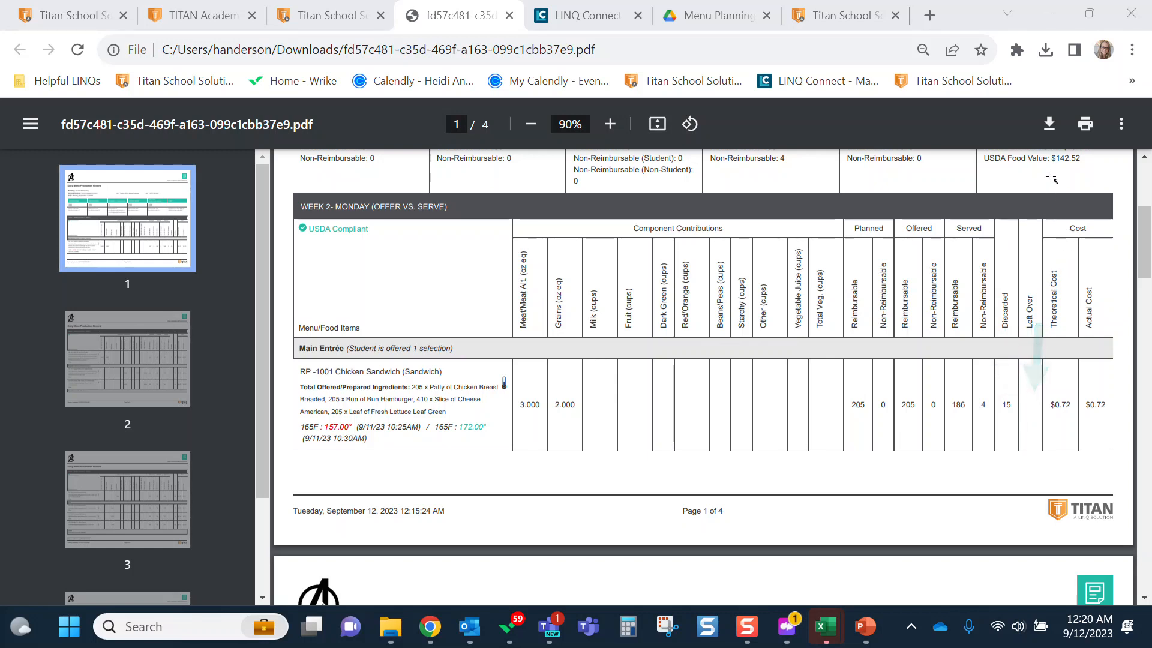
left_click_drag(1052, 173, 1059, 263)
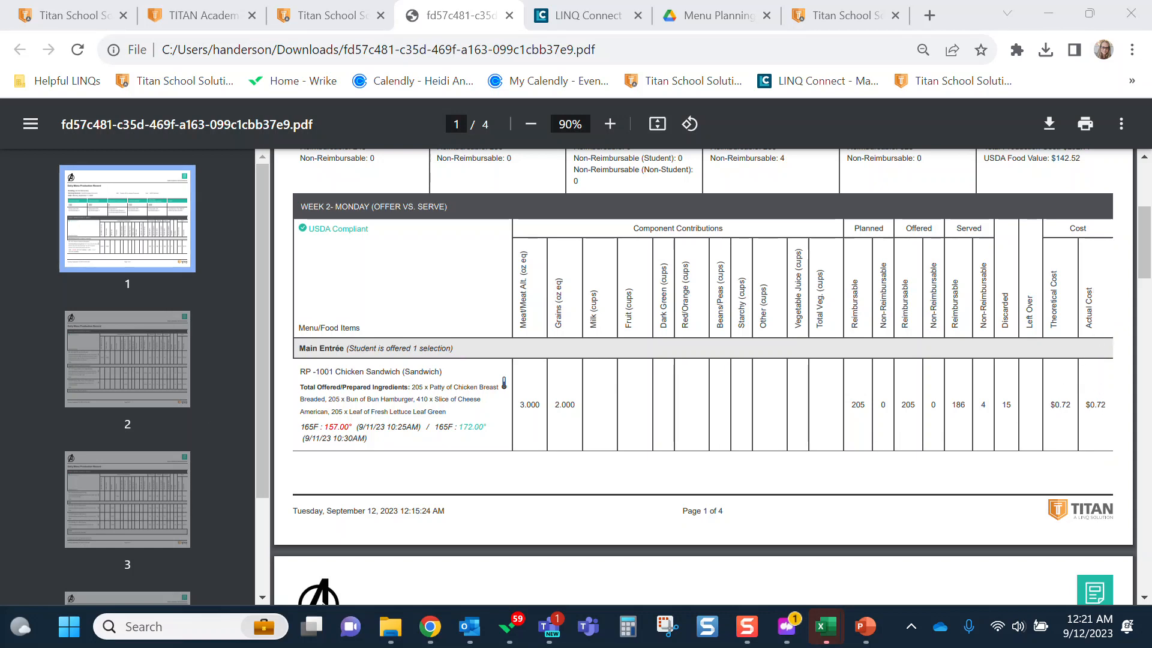
Compare the theoretical and actual cost of the PB&J Bundle Pack on page 2 of the report.
scroll(1062, 418, "down", 4)
scroll(1059, 419, "down", 3)
scroll(1060, 384, "down", 1)
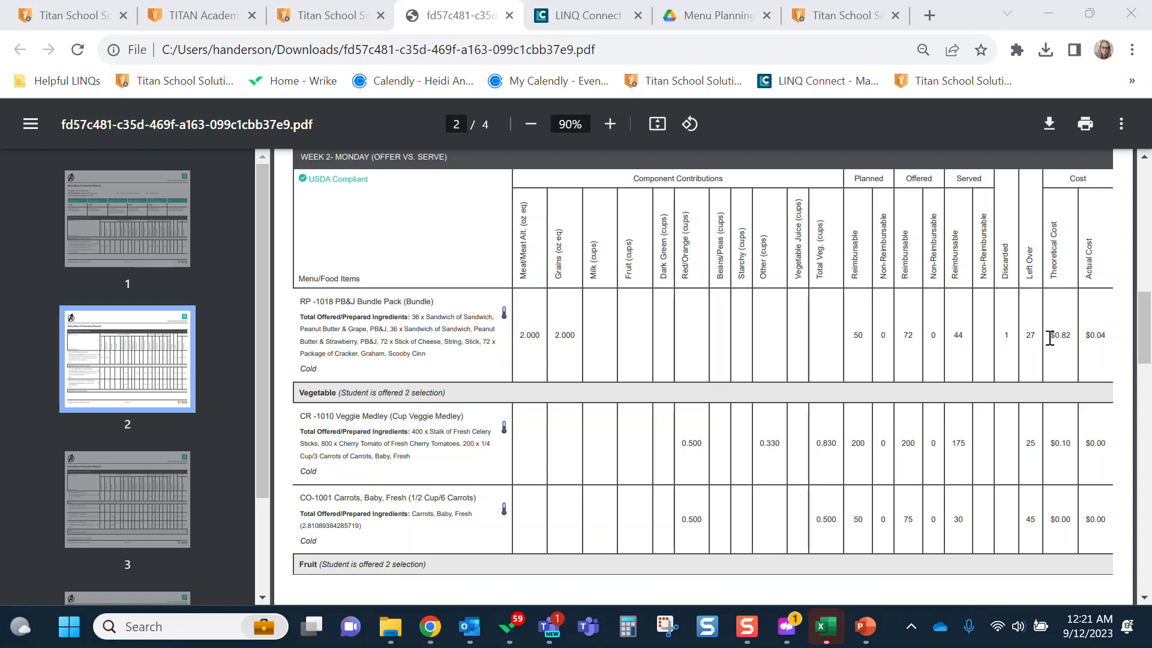
left_click_drag(1050, 337, 1074, 336)
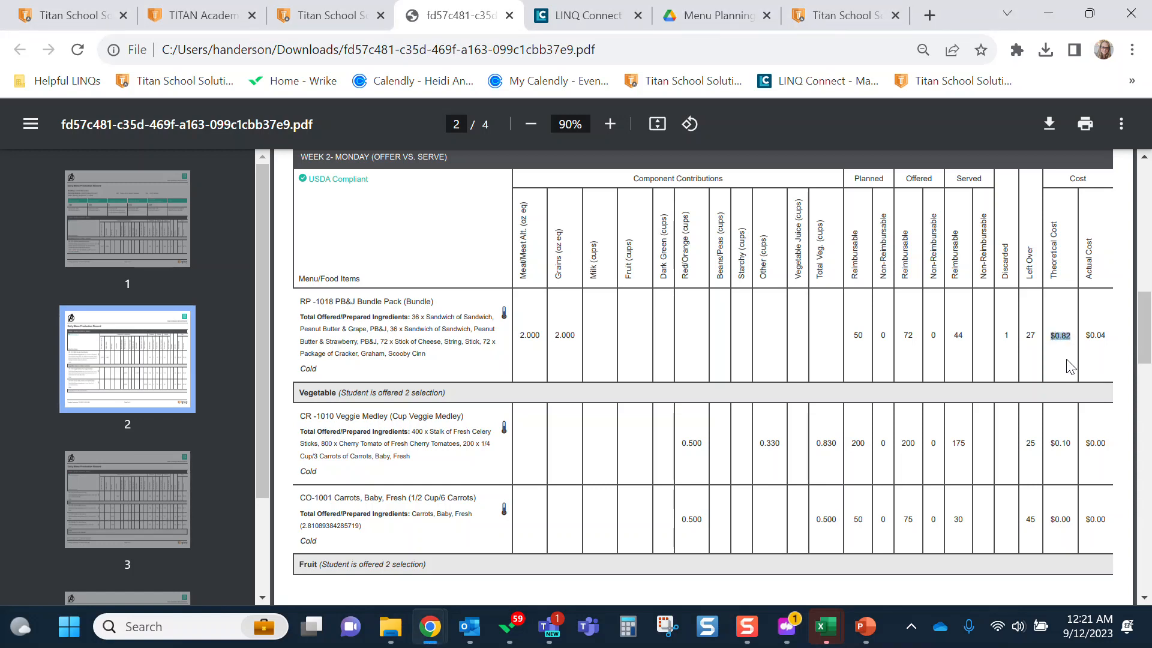
left_click(1070, 364)
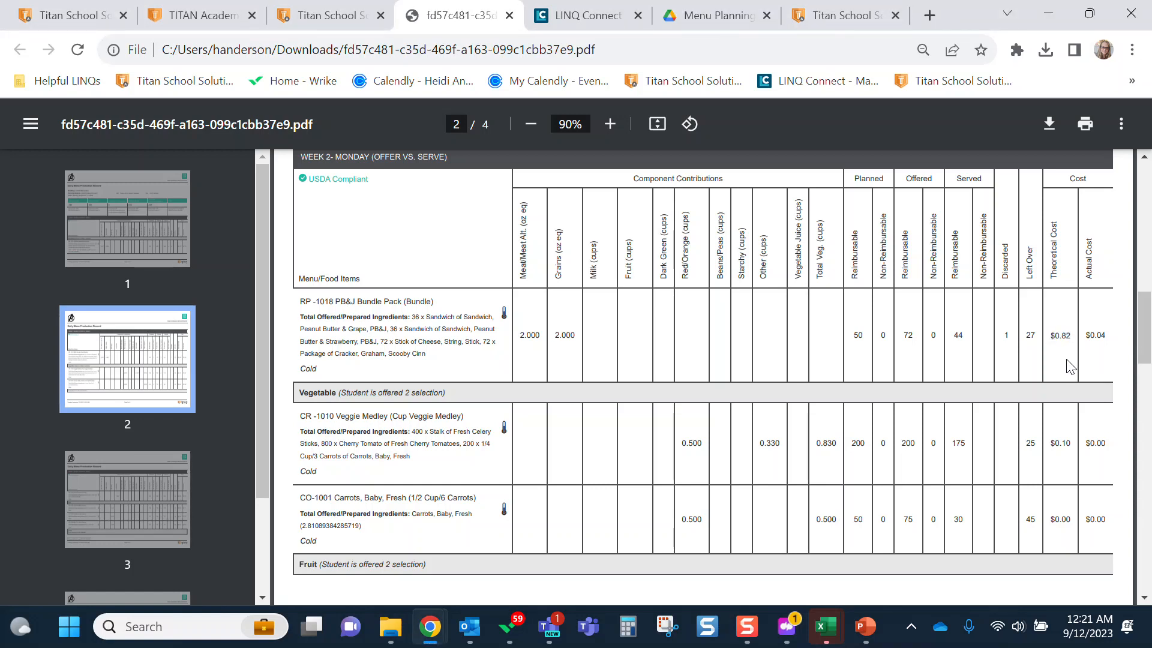
left_click_drag(1084, 336, 1110, 335)
left_click(1104, 333)
Read through the remaining vegetable, fruit and milk entries on pages 2 and 3 of the report.
scroll(625, 342, "down", 2)
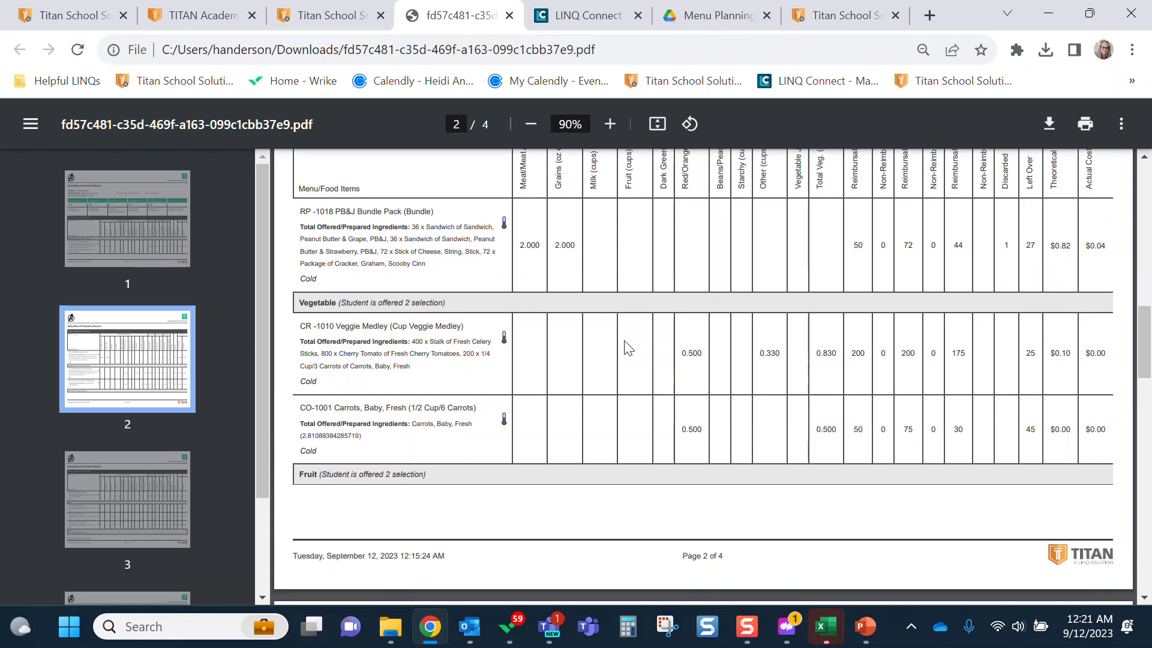
scroll(624, 345, "down", 2)
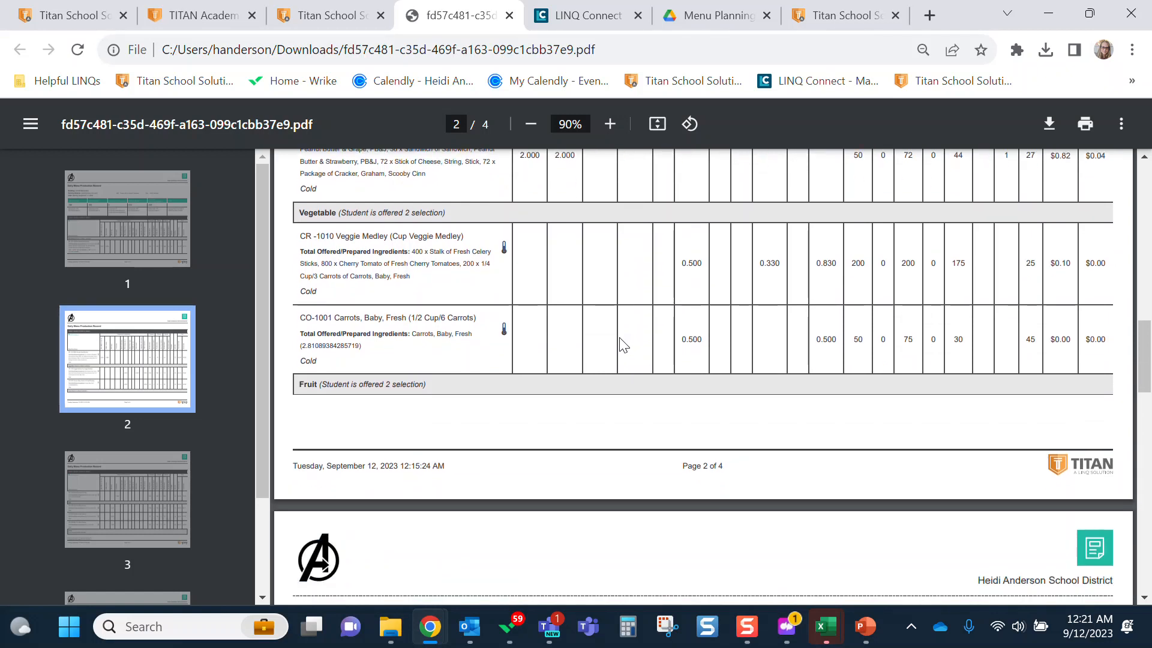
left_click_drag(410, 320, 473, 320)
scroll(486, 360, "down", 4)
scroll(486, 360, "down", 3)
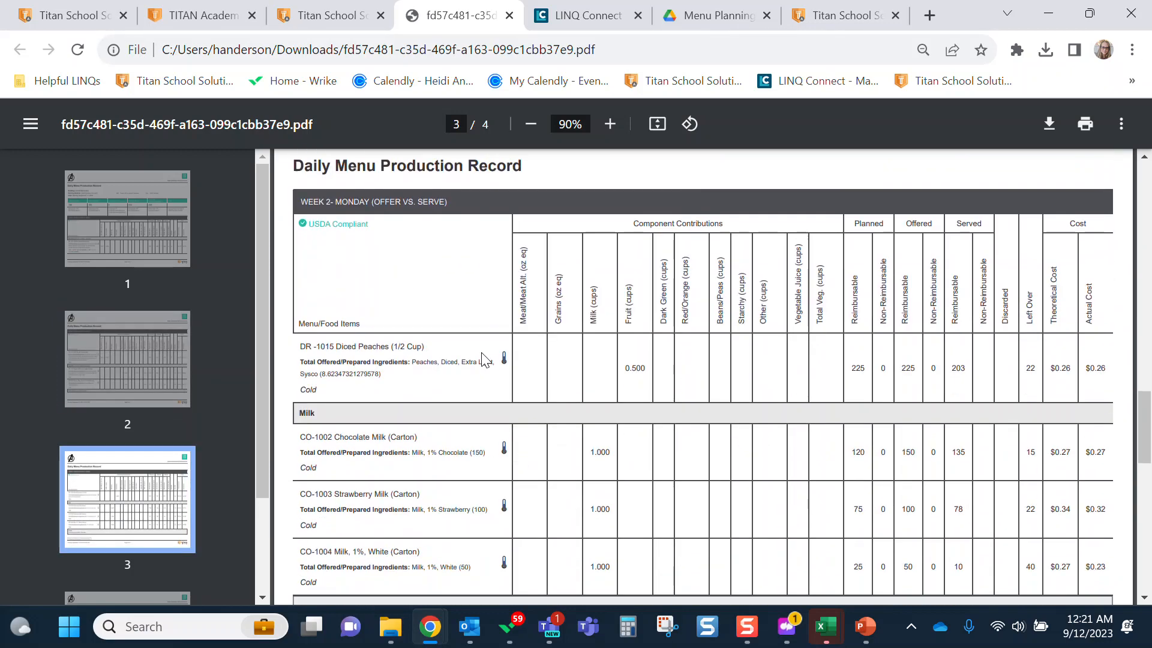
scroll(486, 360, "down", 7)
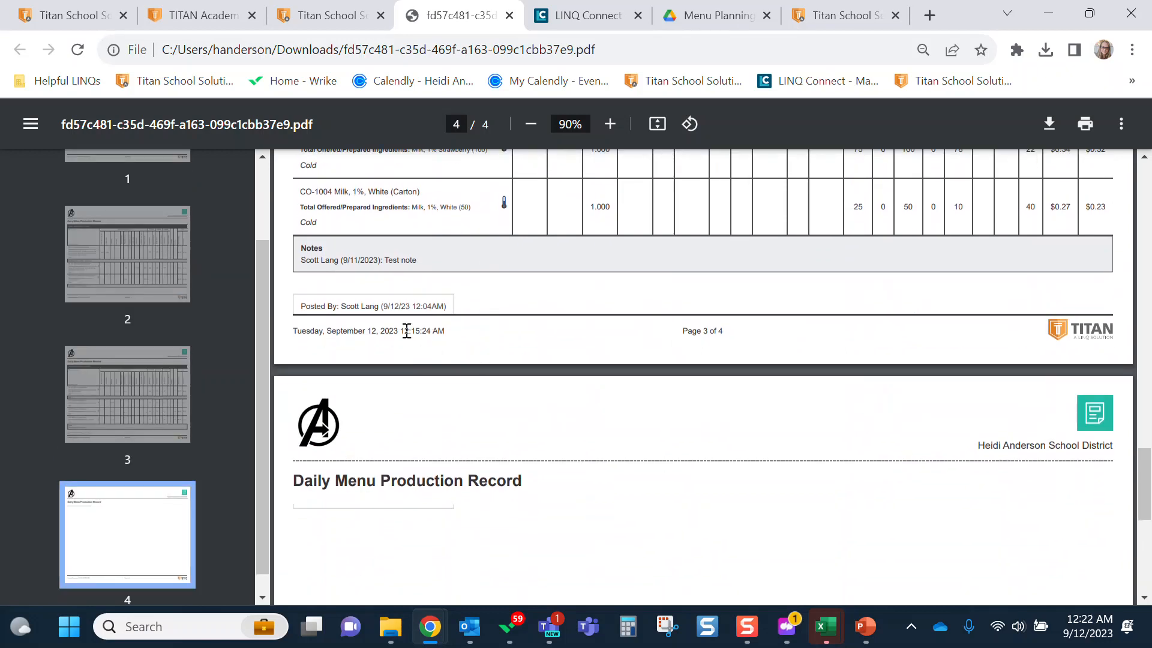
Check the Posted By line and the Notes at the end of the report, and return to its first page.
left_click_drag(298, 306, 451, 316)
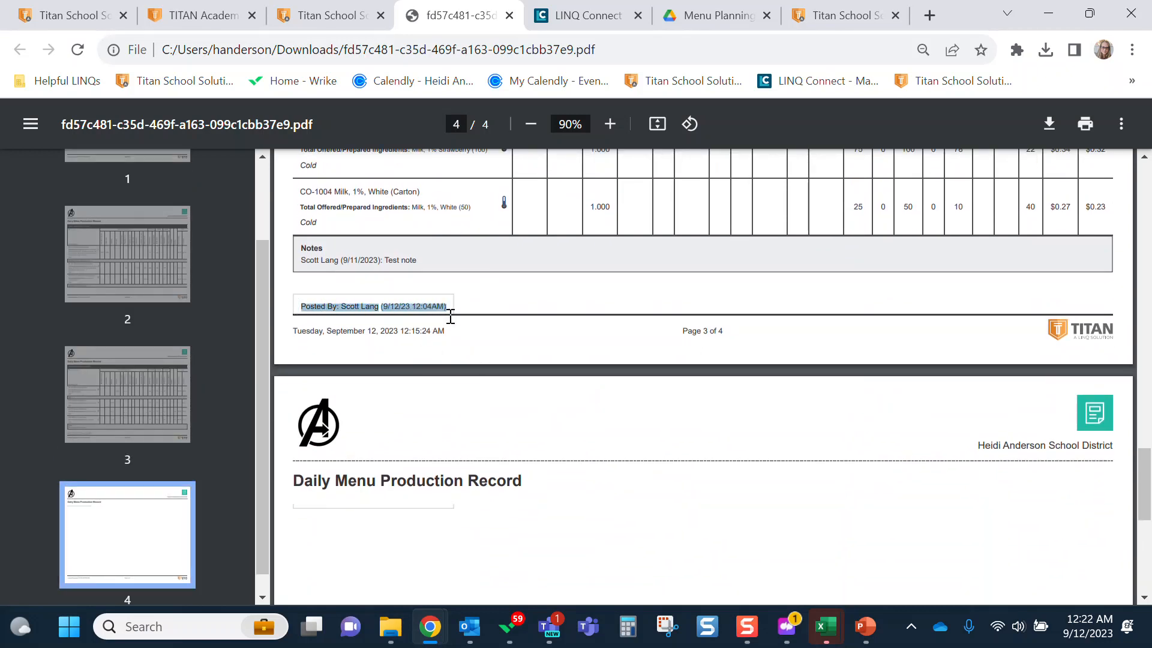
scroll(450, 316, "up", 2)
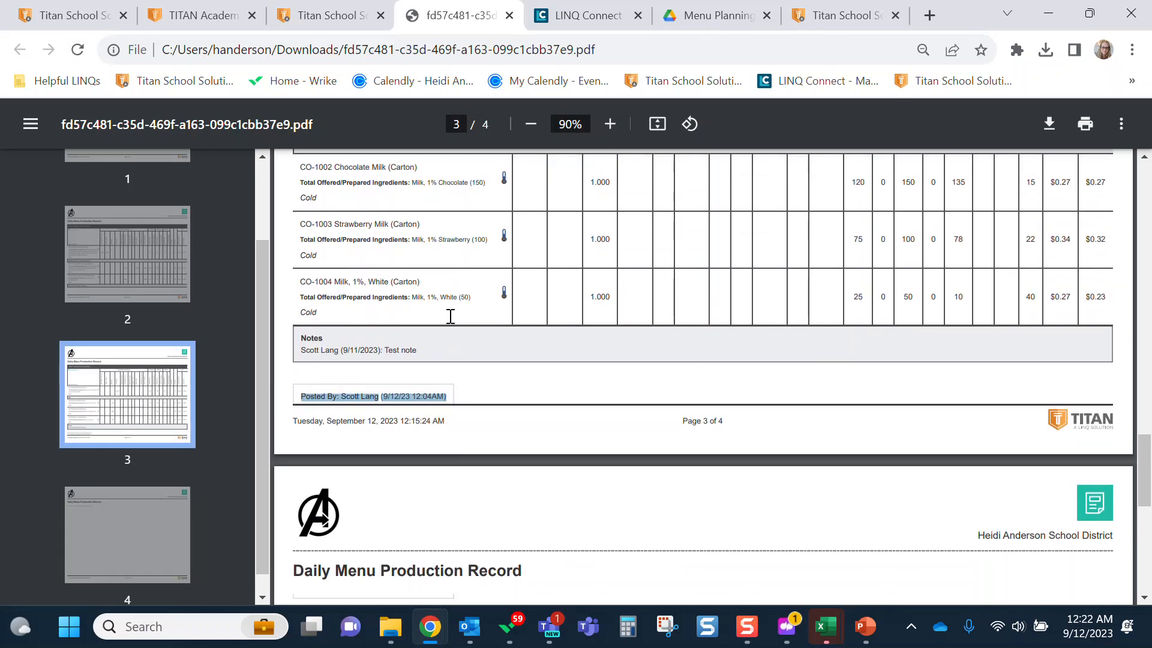
left_click(431, 355)
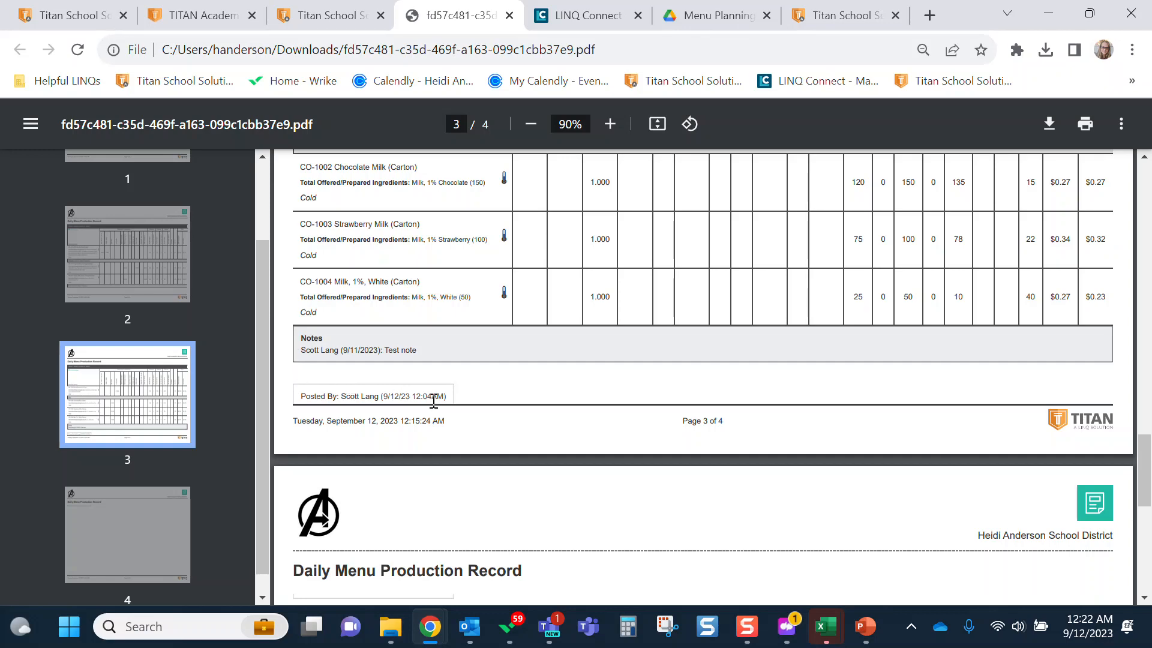
scroll(496, 393, "up", 20)
scroll(496, 397, "up", 8)
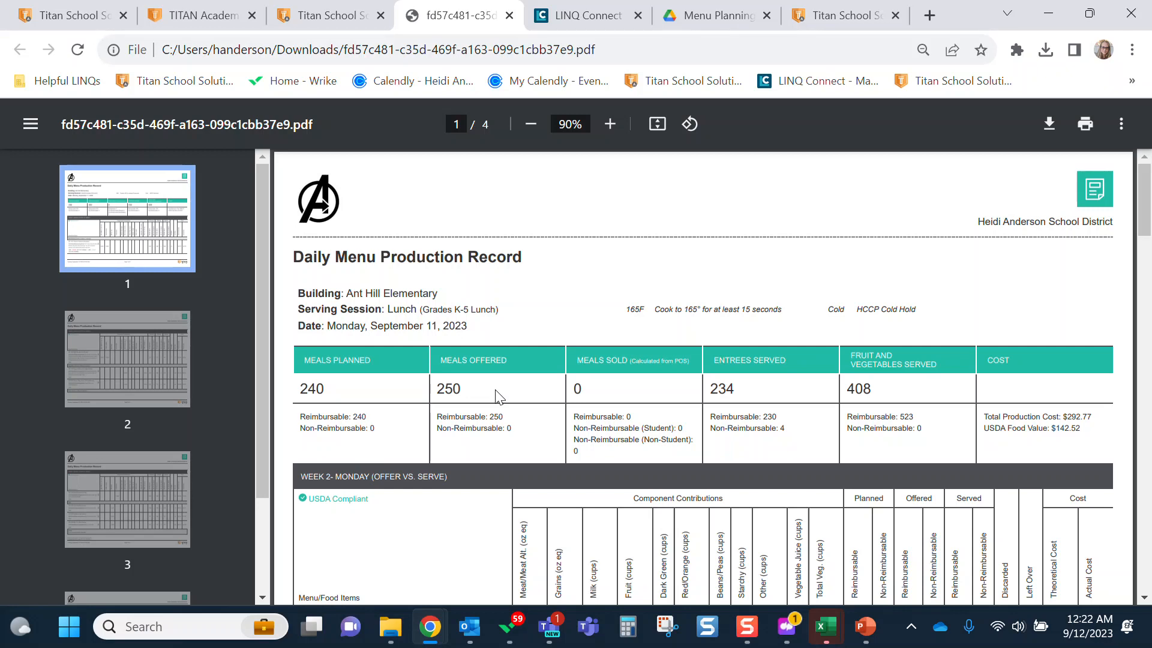
Close the production record PDF and open the Menu Calendar report from the Menu Planning reports.
left_click(509, 15)
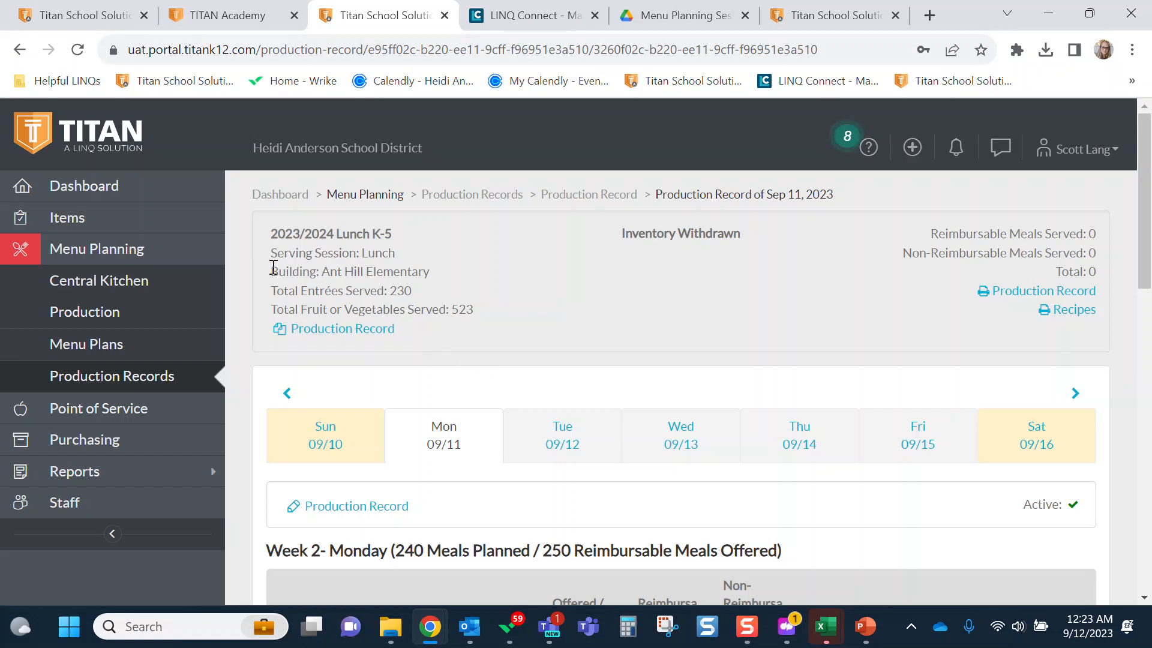
left_click(127, 250)
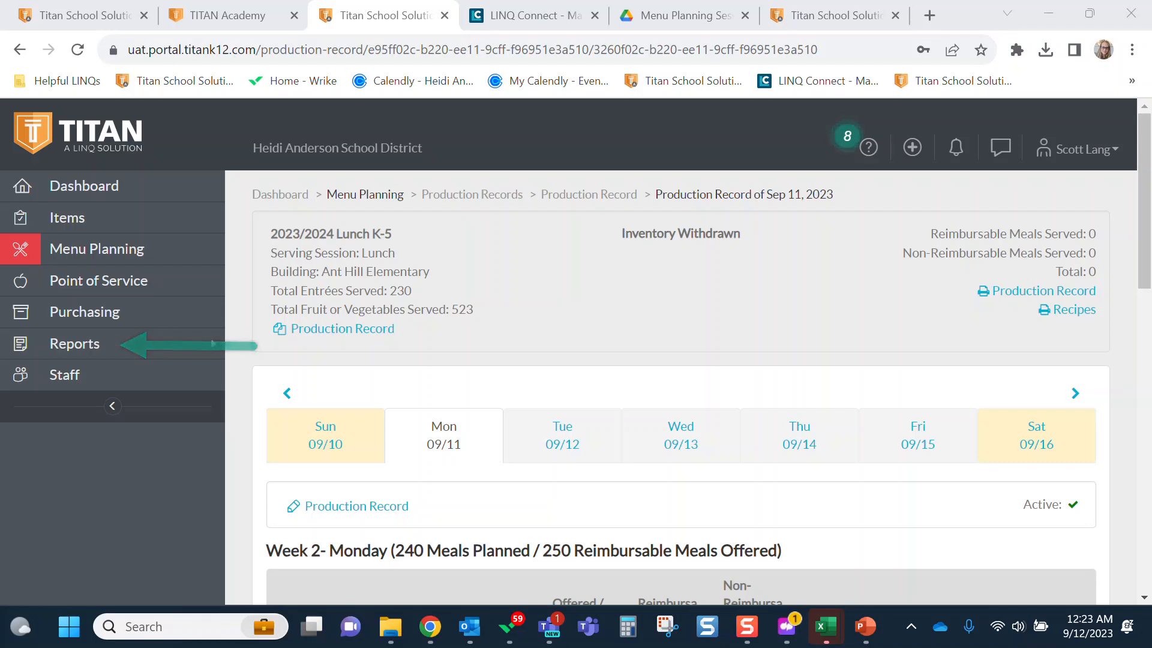
left_click(209, 345)
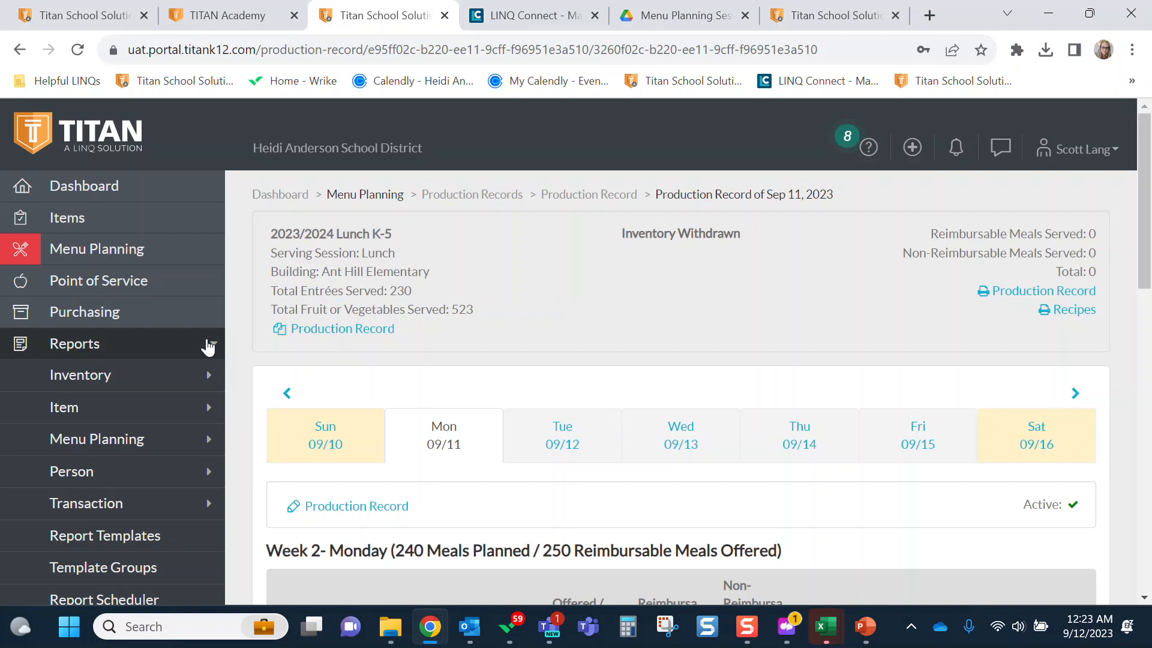
left_click(138, 451)
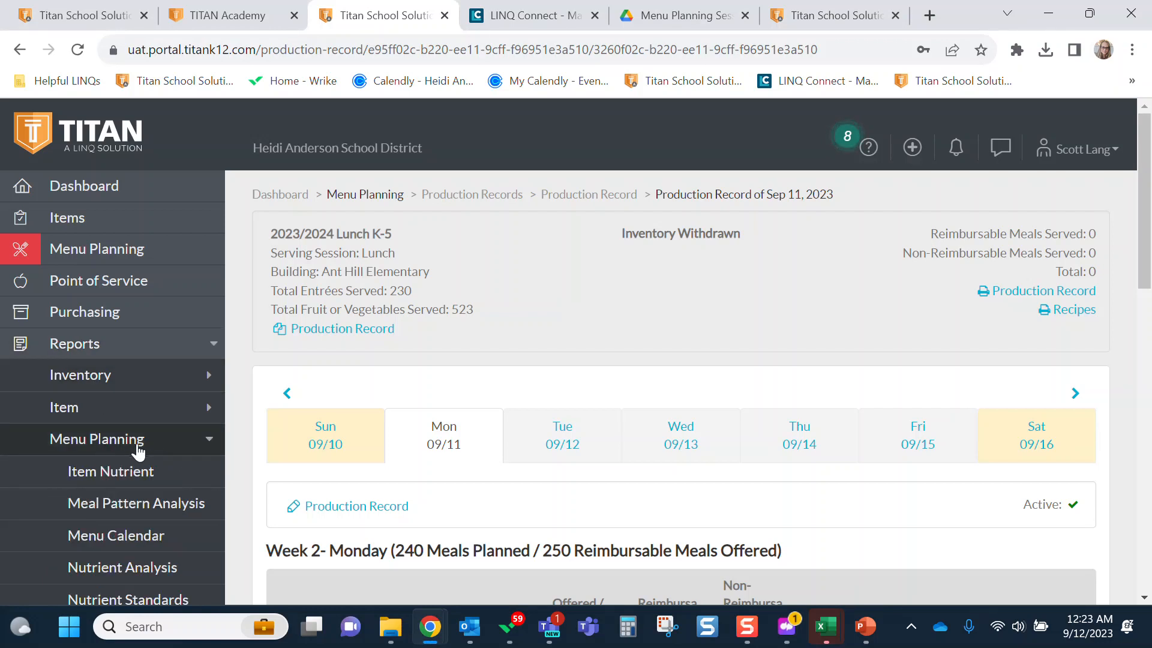
scroll(138, 451, "down", 2)
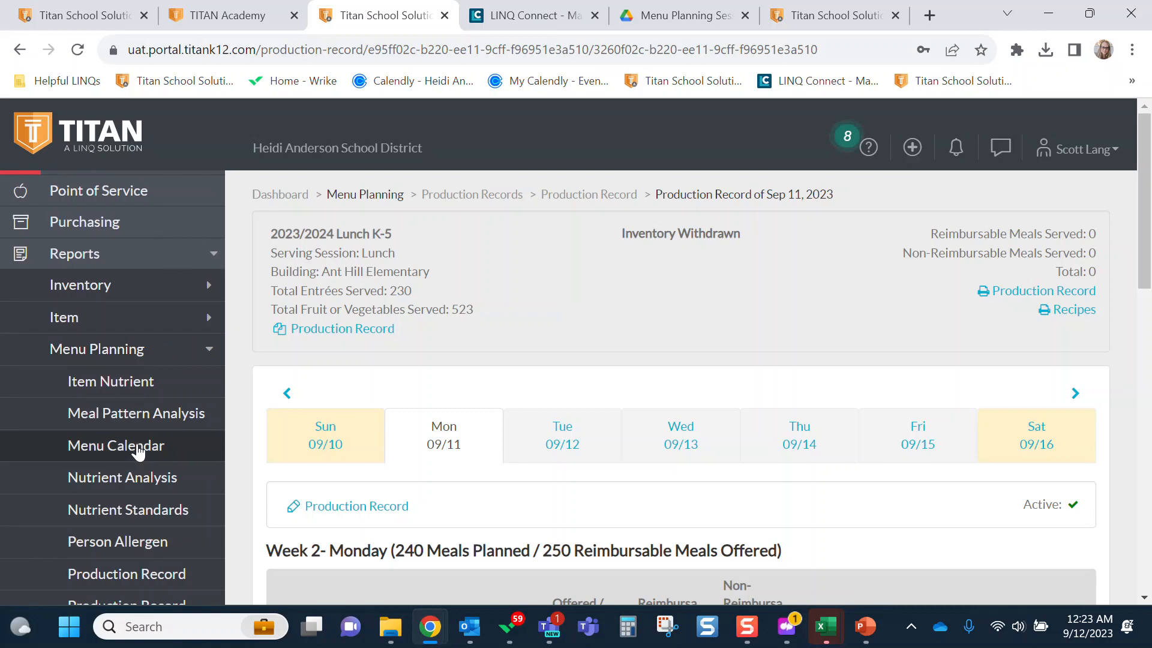
scroll(138, 451, "down", 1)
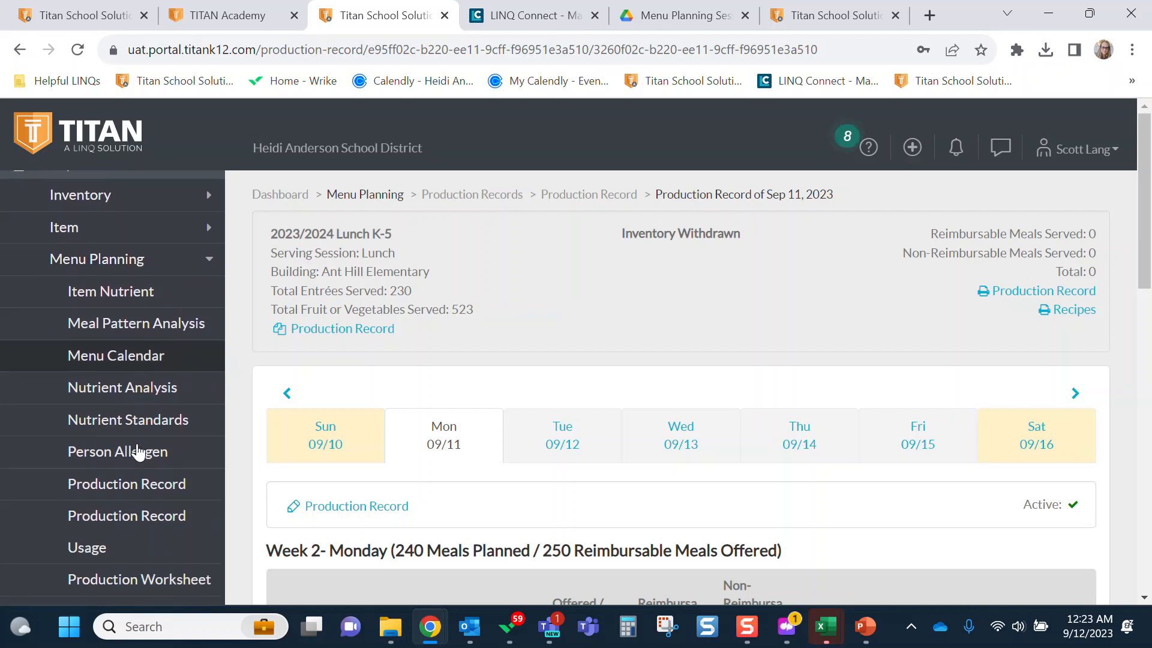
left_click(157, 367)
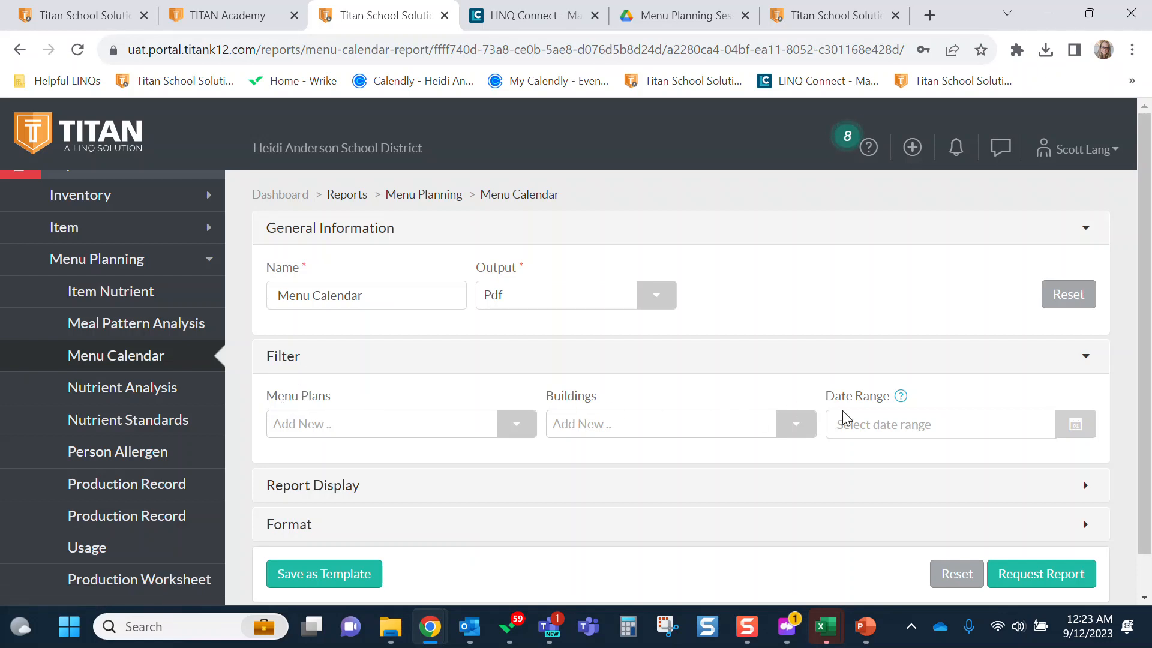
Filter the Menu Calendar report by the Ant Hill Elementary building and the 2023/2024 Lunch K-5 menu plan.
left_click(796, 427)
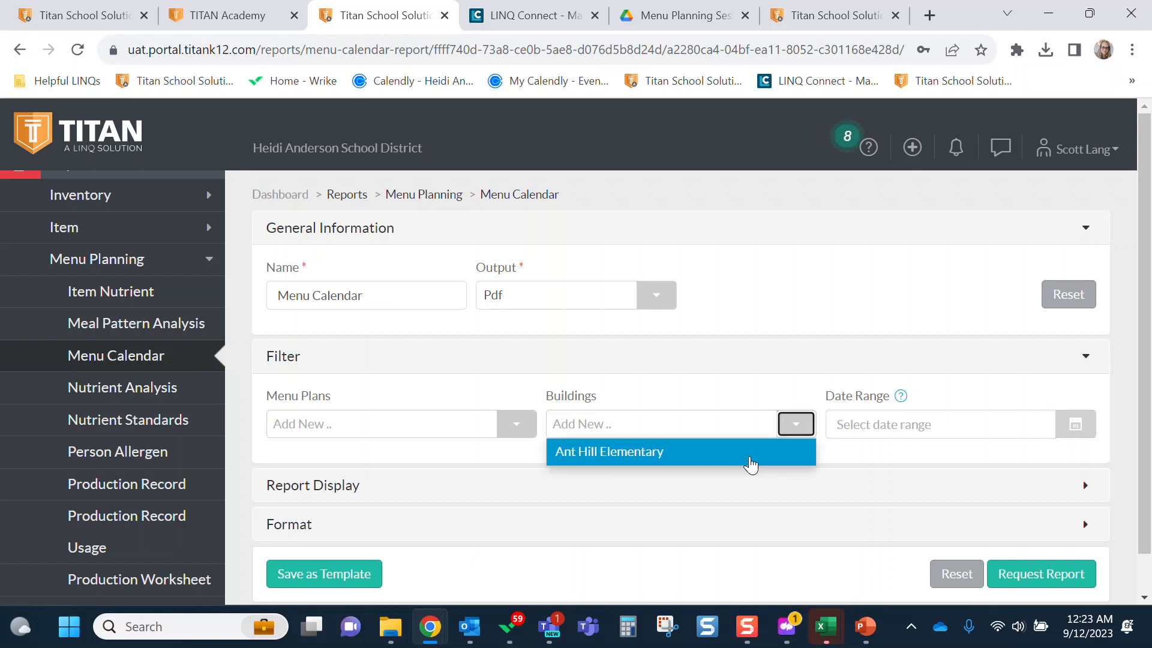
left_click(751, 464)
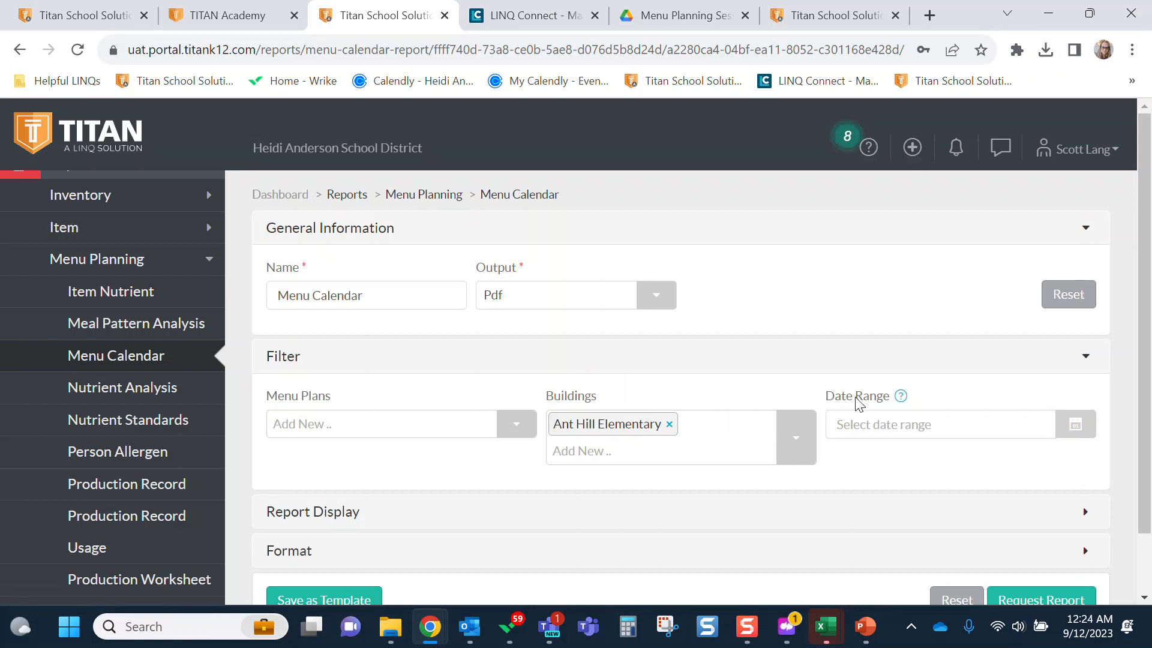
left_click_drag(838, 398, 888, 405)
left_click(890, 406)
left_click(515, 425)
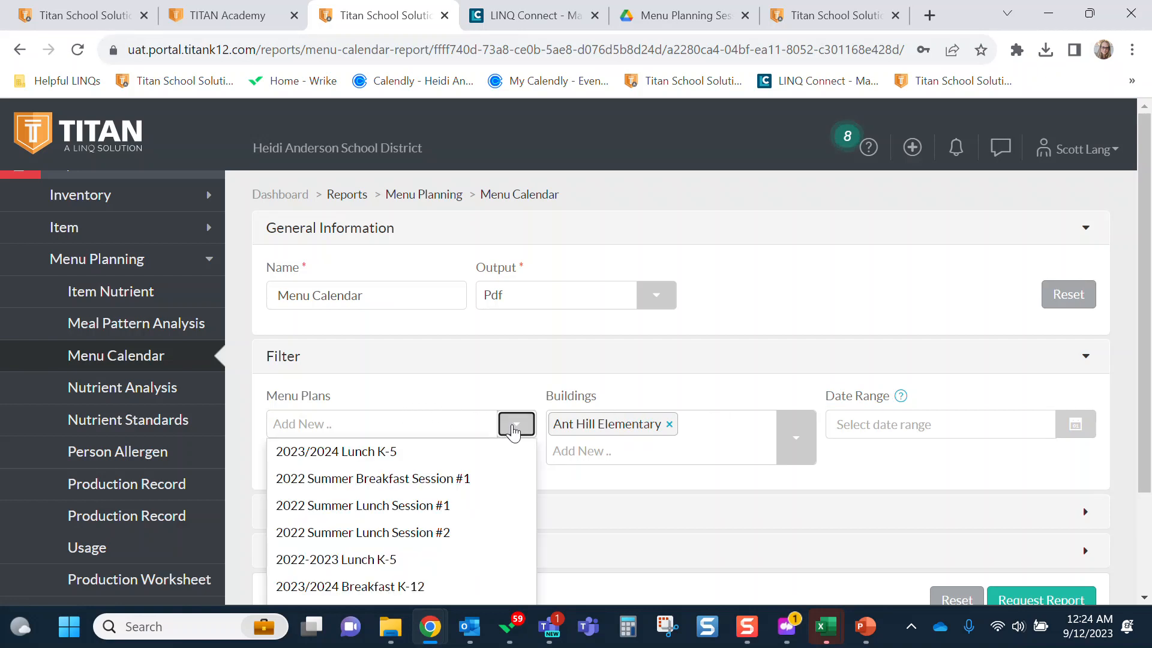
left_click(447, 461)
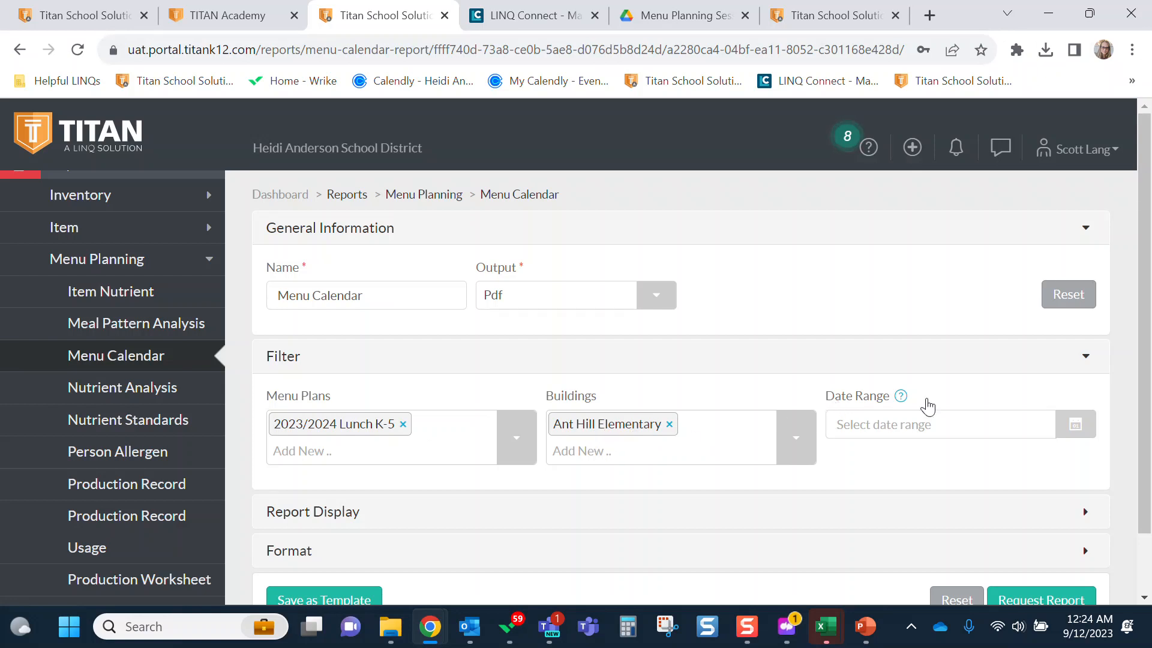
Set the report's date range to Sep 1, 2023 - Sep 30, 2023.
left_click(1065, 434)
scroll(1047, 444, "down", 2)
left_click(911, 454)
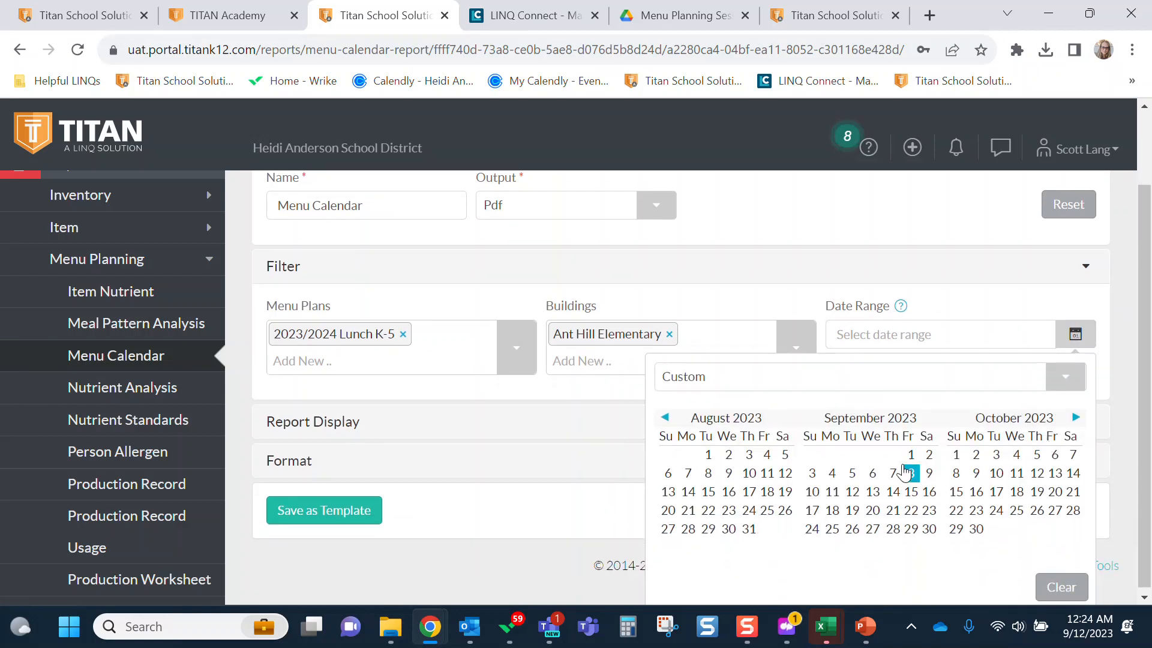
left_click(911, 473)
left_click(929, 528)
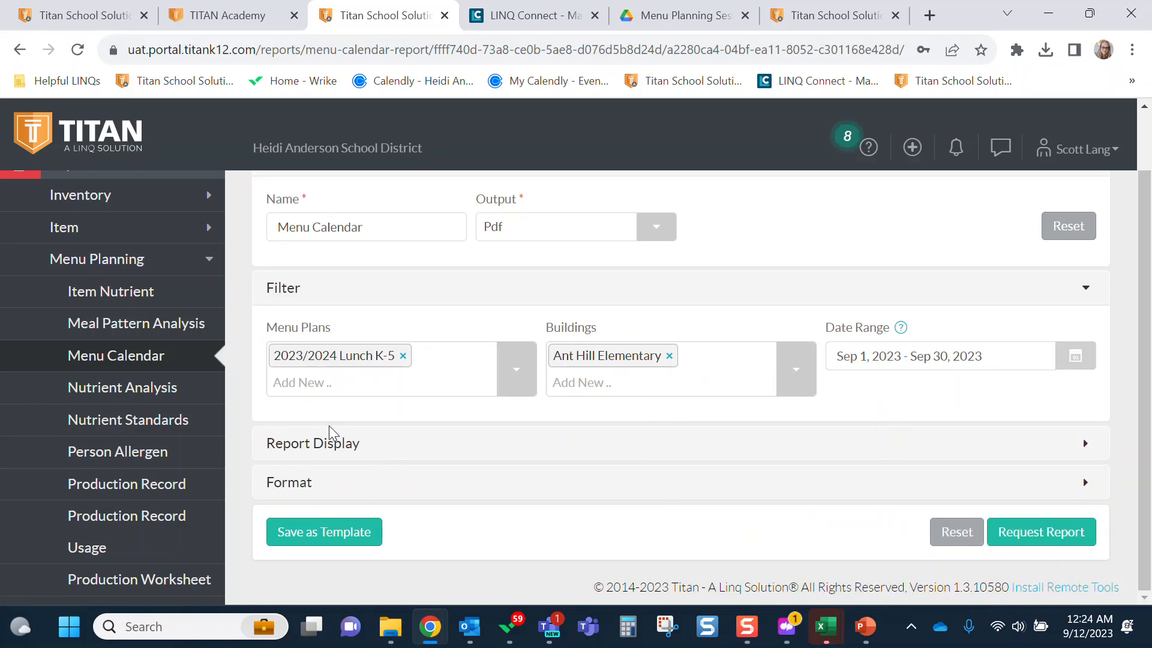
Check the Include Weekends and paper format options, and set the report's orientation to Portrait.
left_click(321, 448)
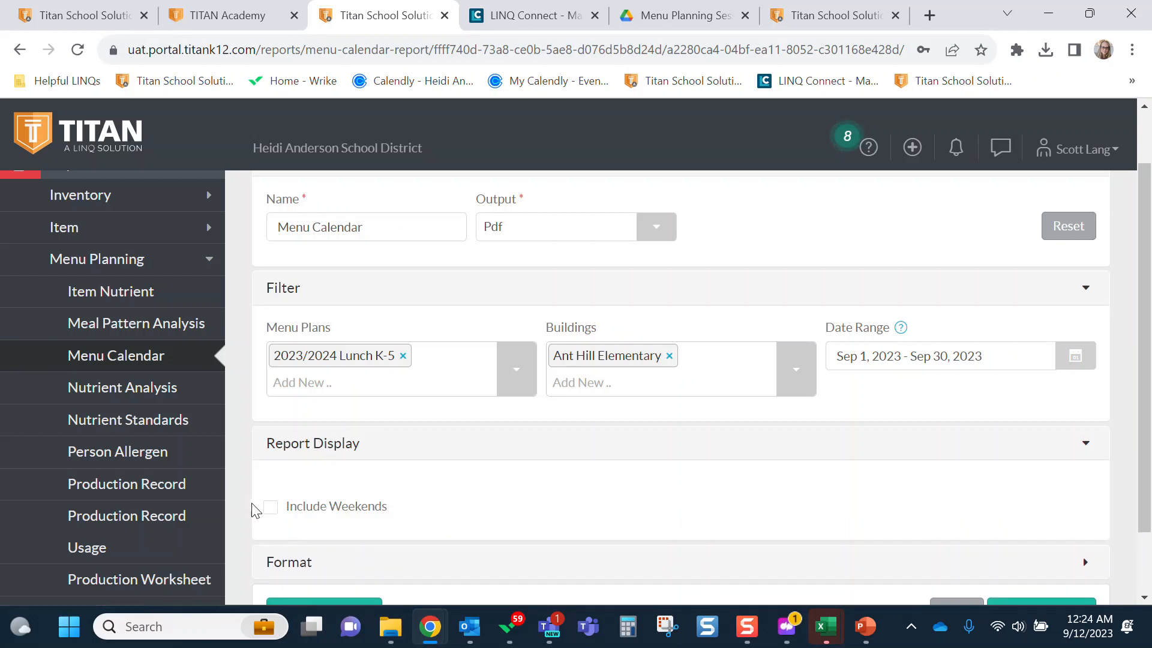
left_click(319, 450)
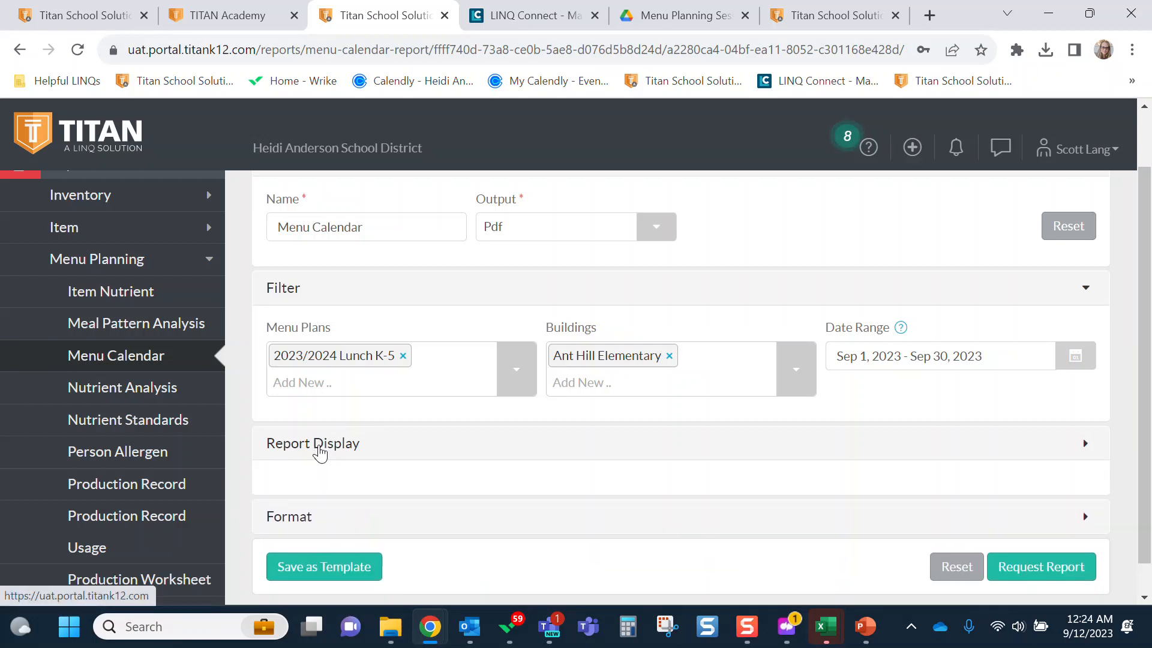
left_click(276, 484)
scroll(352, 470, "down", 3)
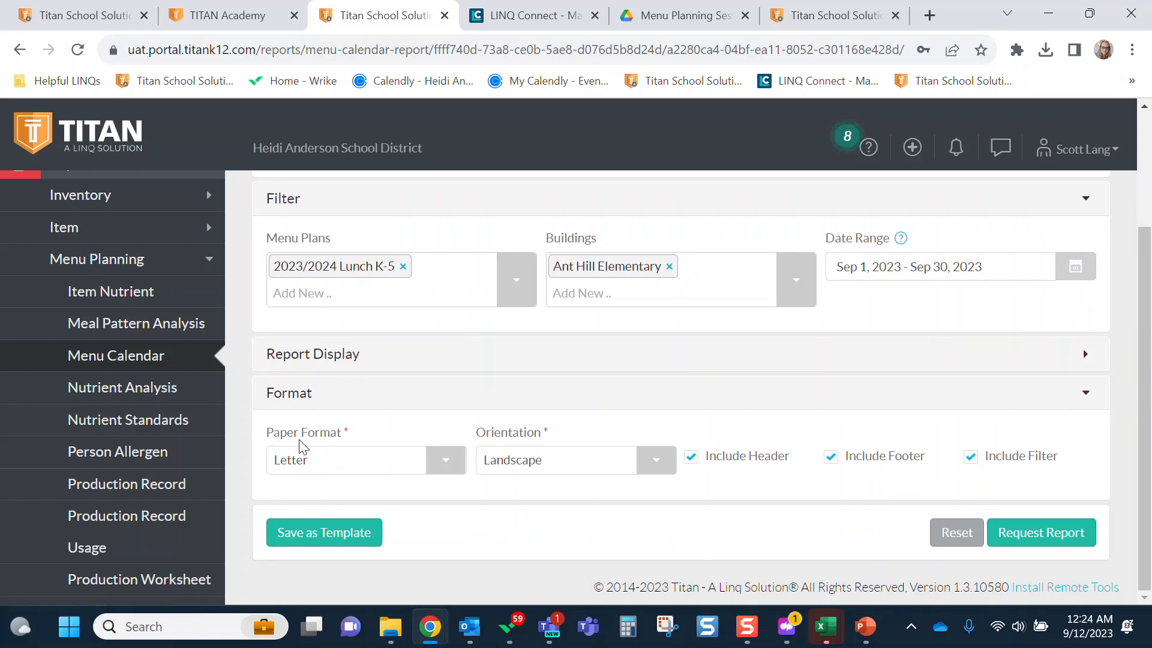
left_click(438, 463)
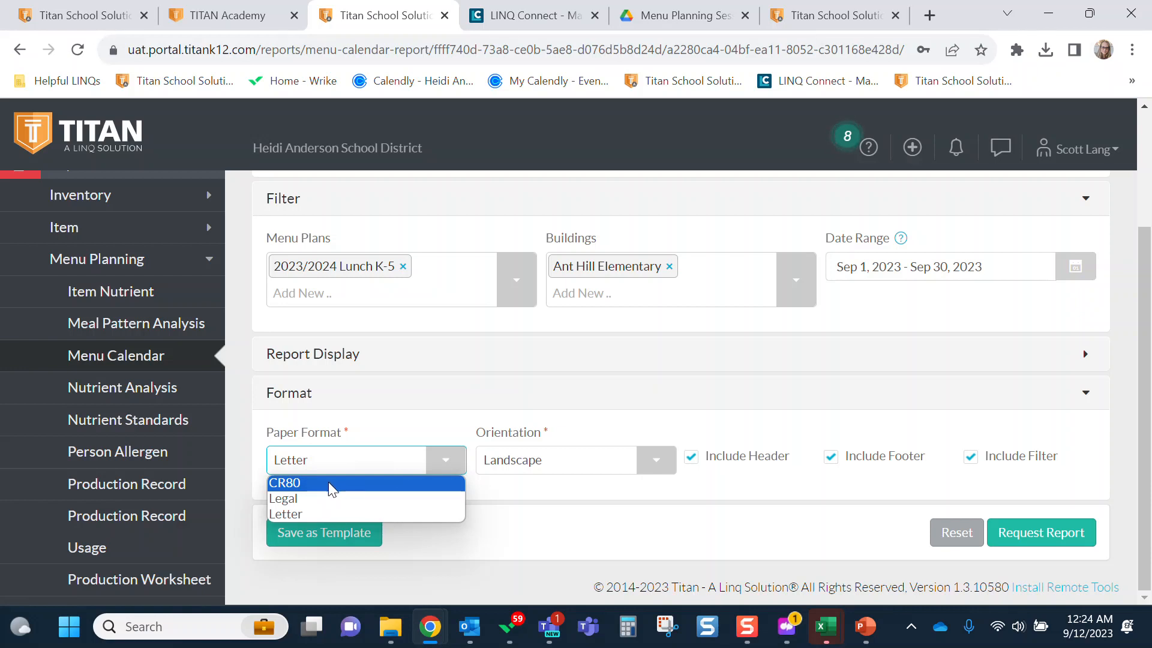
left_click(452, 463)
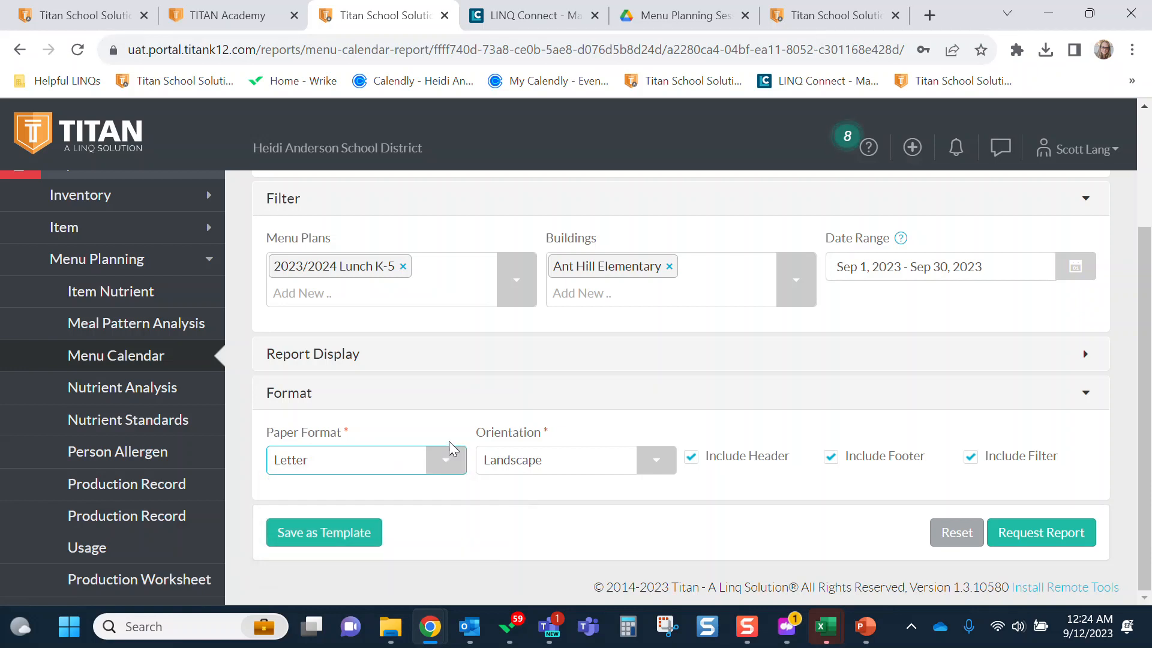
left_click_drag(474, 434, 540, 457)
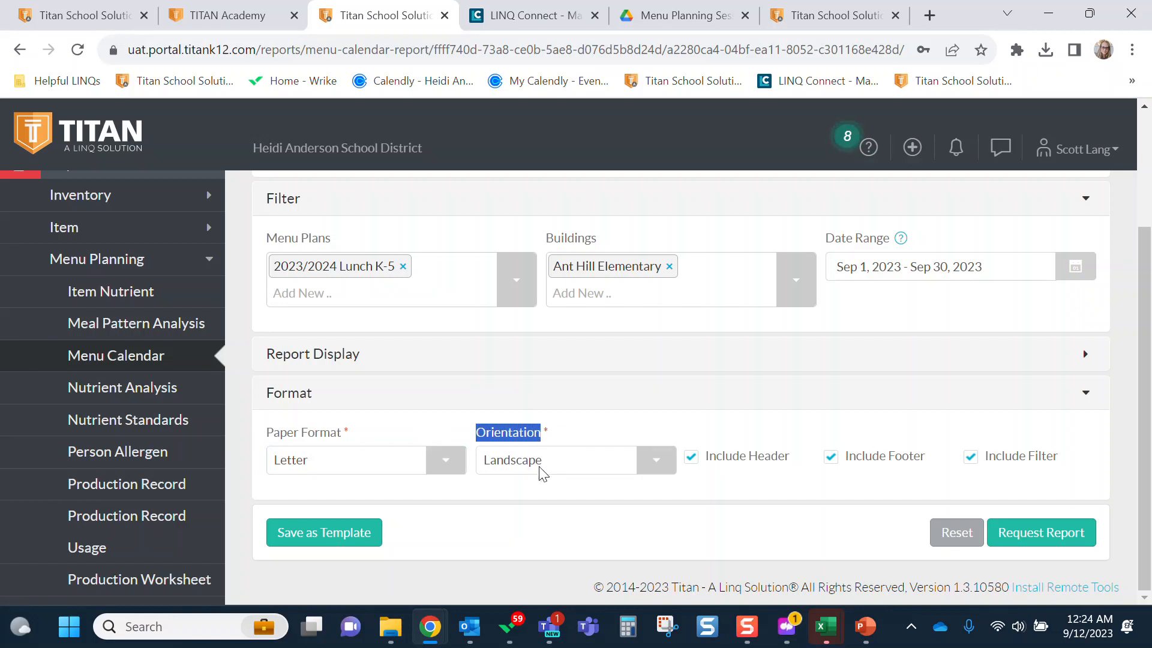
left_click(655, 464)
left_click(570, 498)
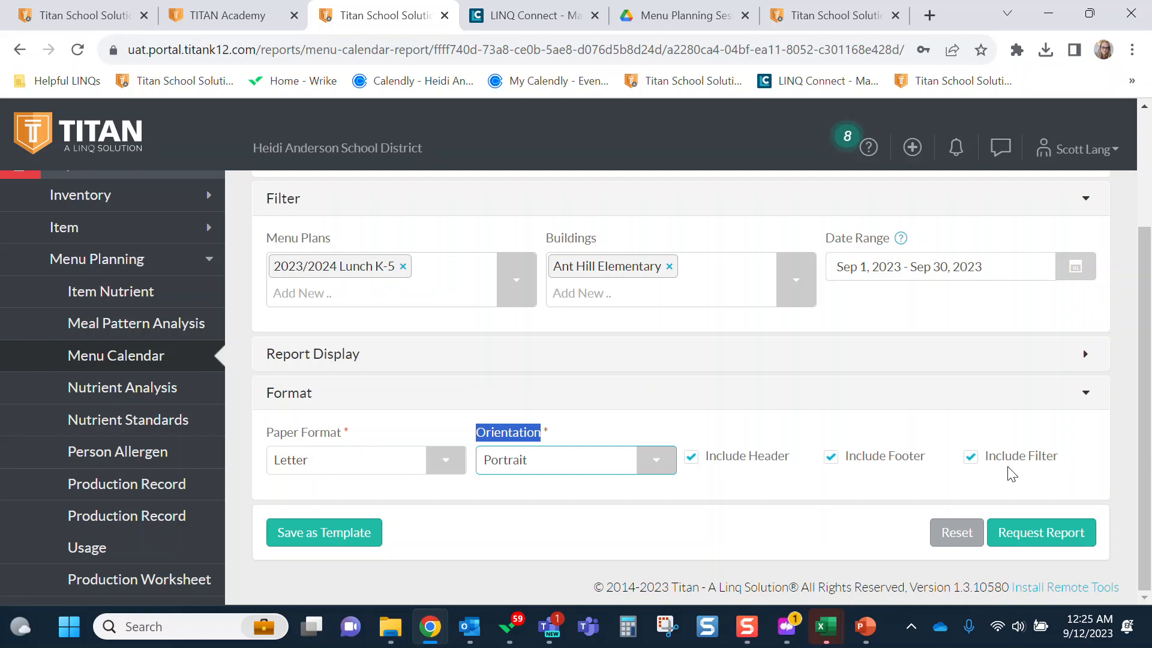
Request the Menu Calendar report and open the completed PDF.
left_click(1044, 536)
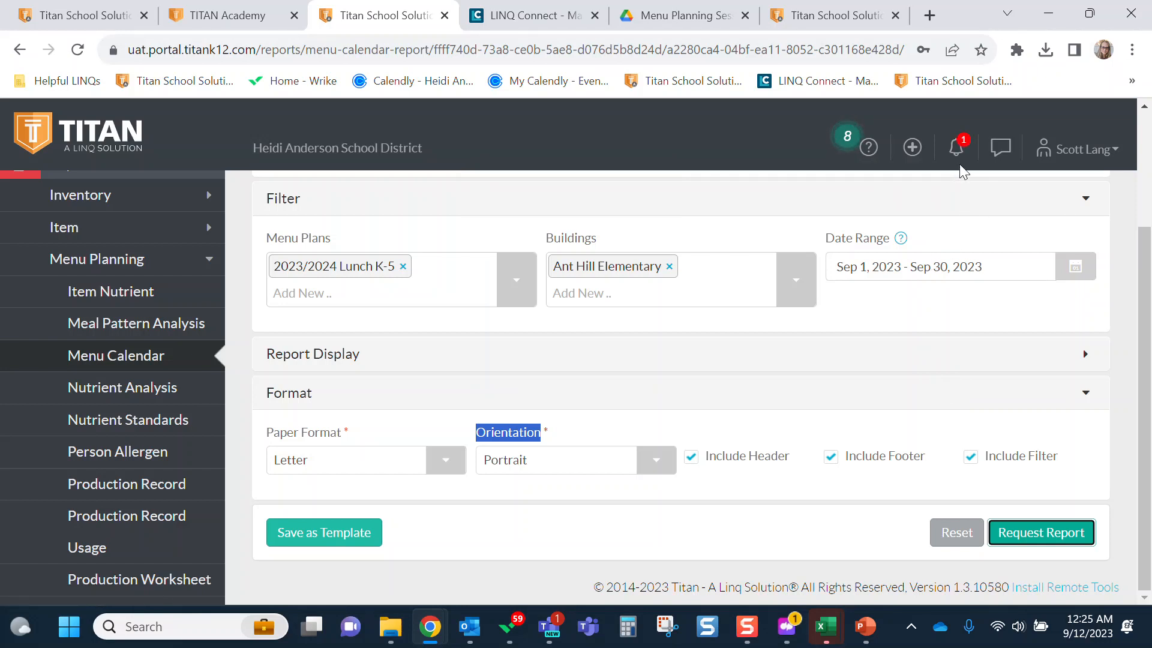
left_click(956, 150)
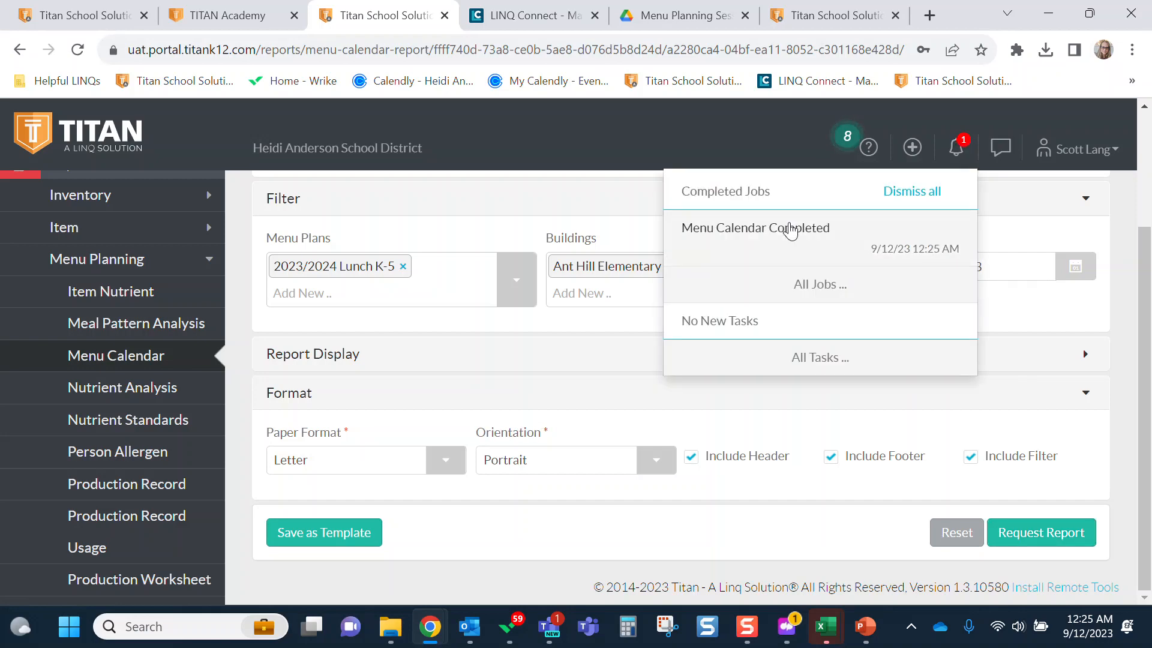
left_click(789, 226)
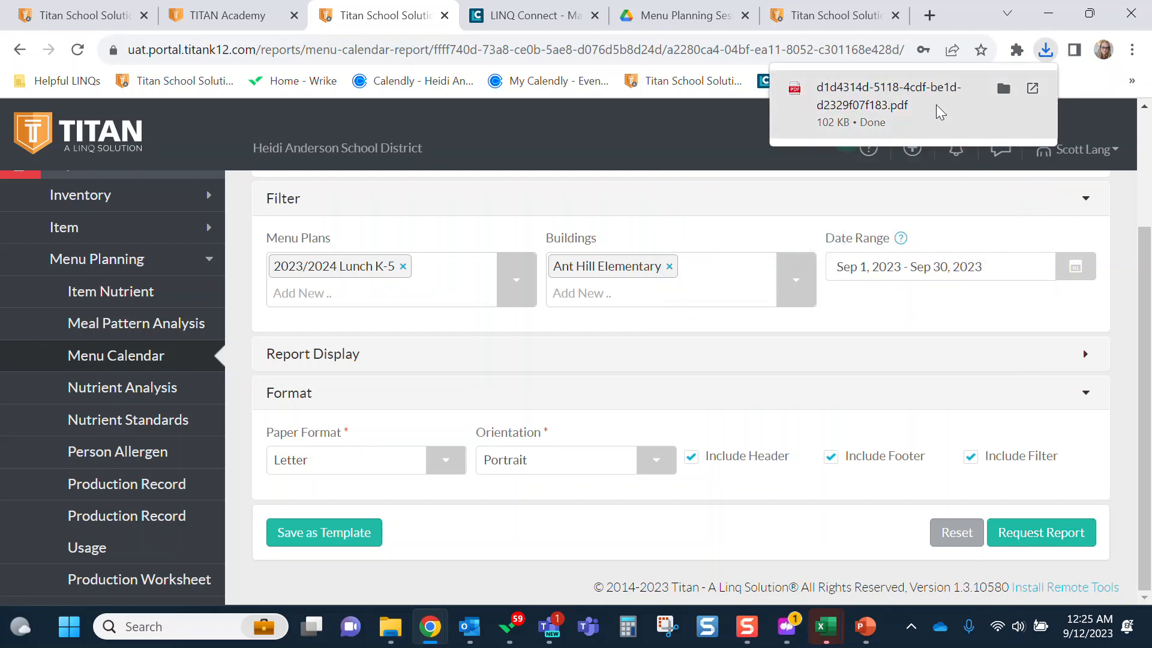
left_click(954, 123)
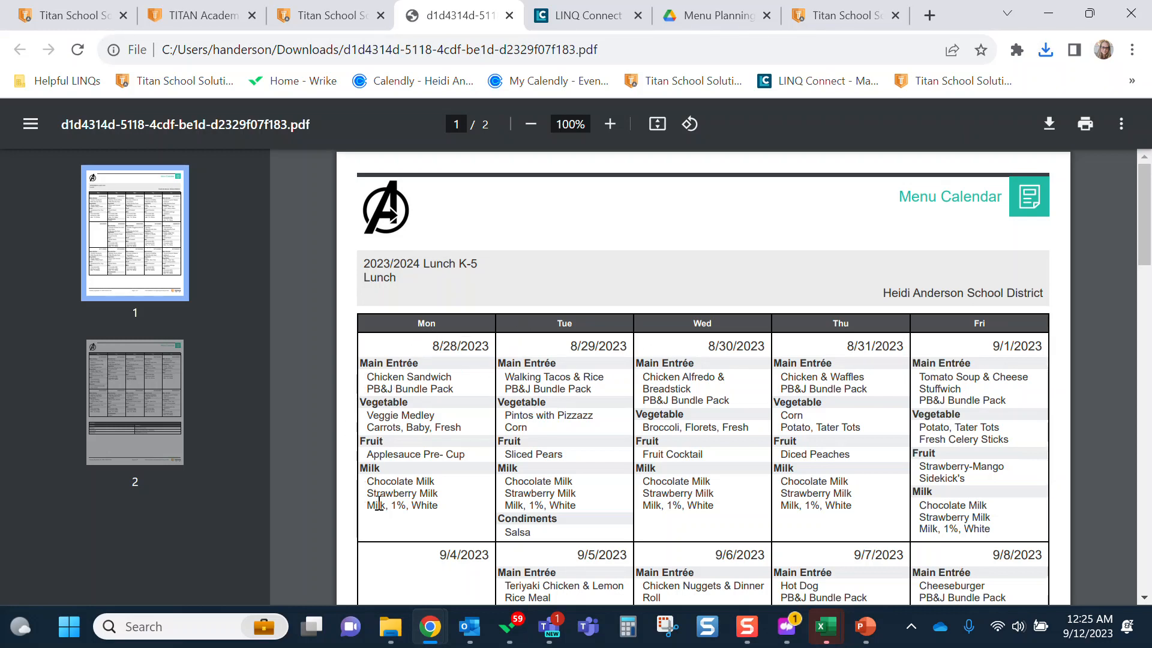
Look through the daily menus on both pages of the calendar down to the Filters table.
scroll(378, 503, "down", 3)
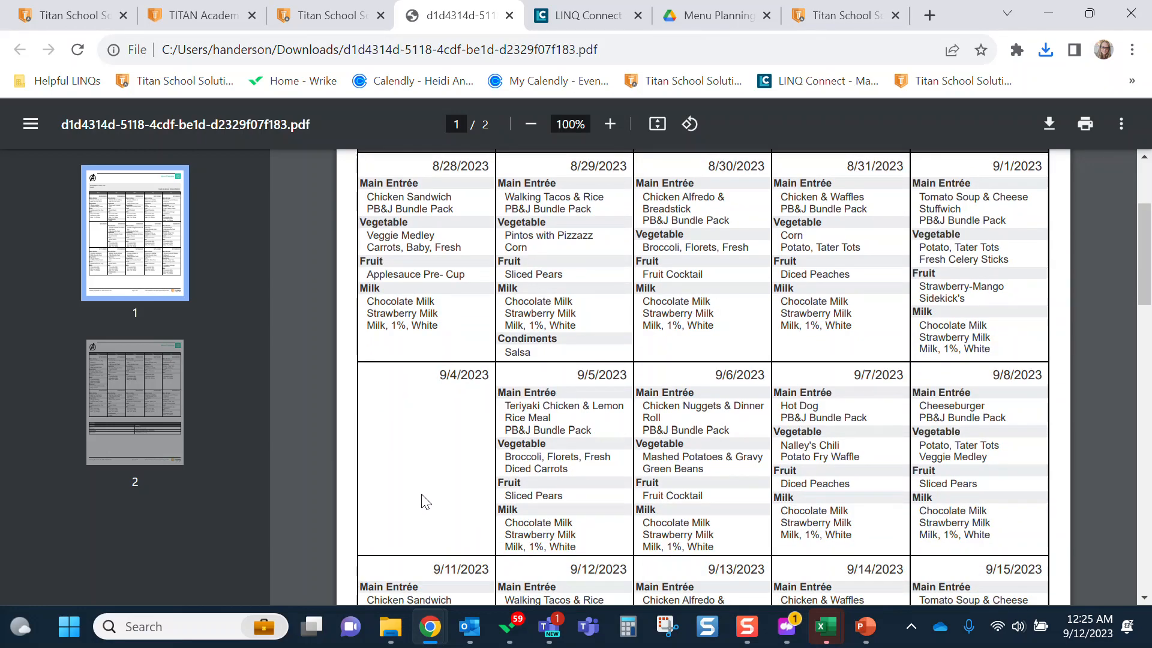
scroll(422, 496, "down", 15)
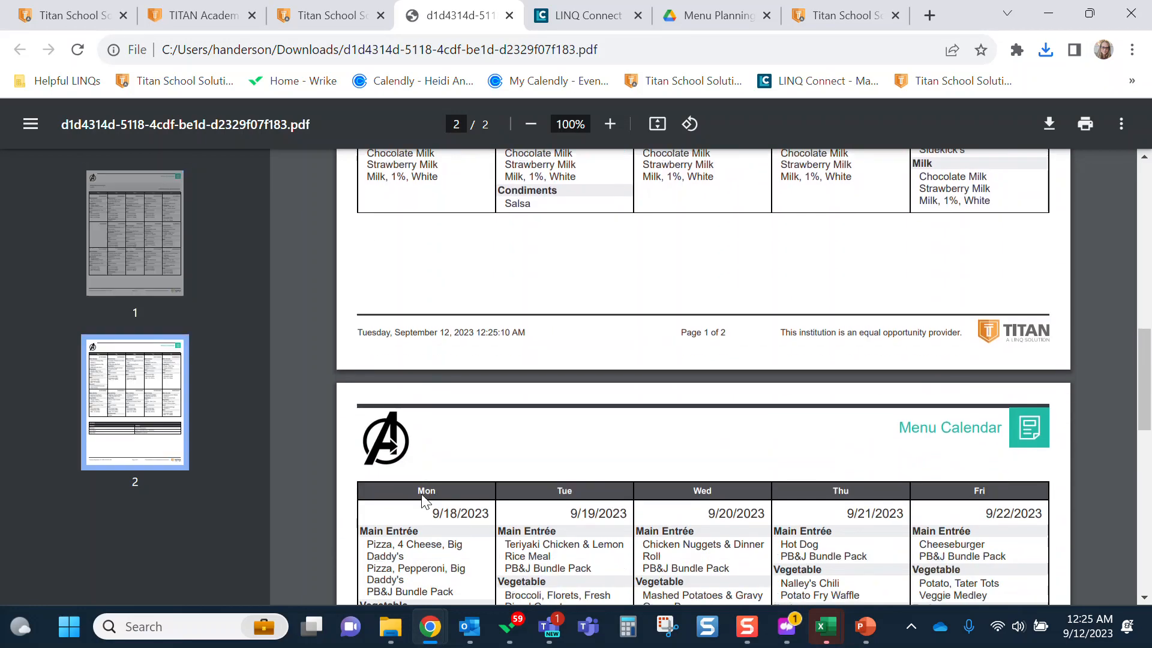
scroll(422, 502, "down", 9)
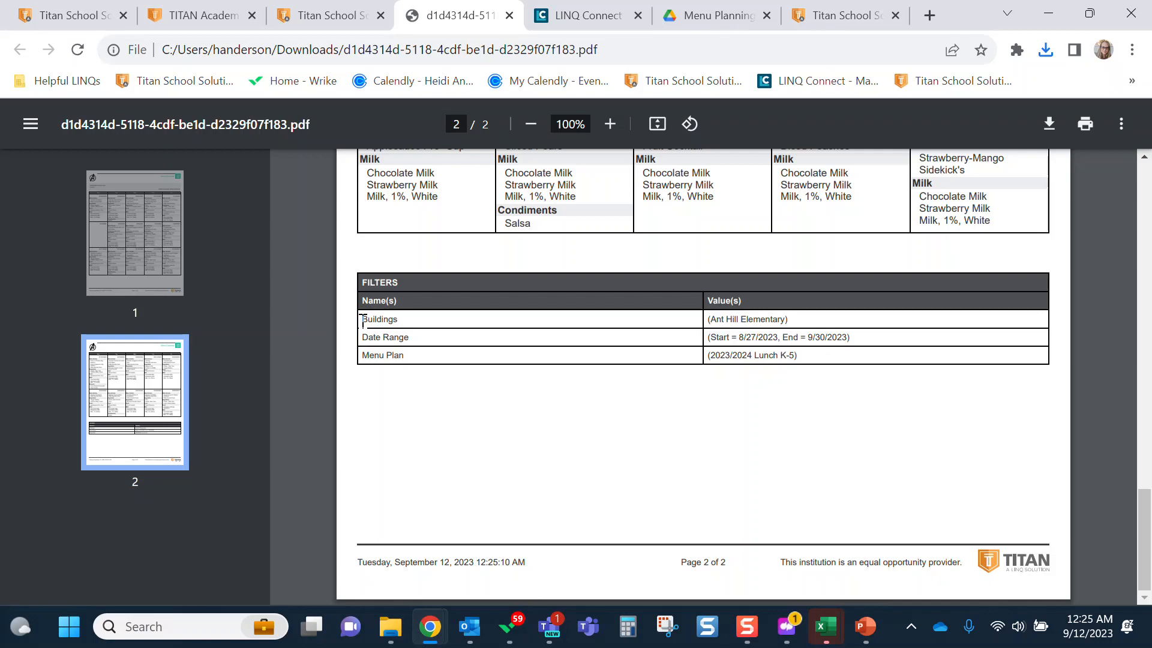
Check the Buildings, Date Range and Menu Plan values in the Filters table at the end of the report.
left_click_drag(362, 319, 402, 321)
left_click_drag(707, 319, 802, 320)
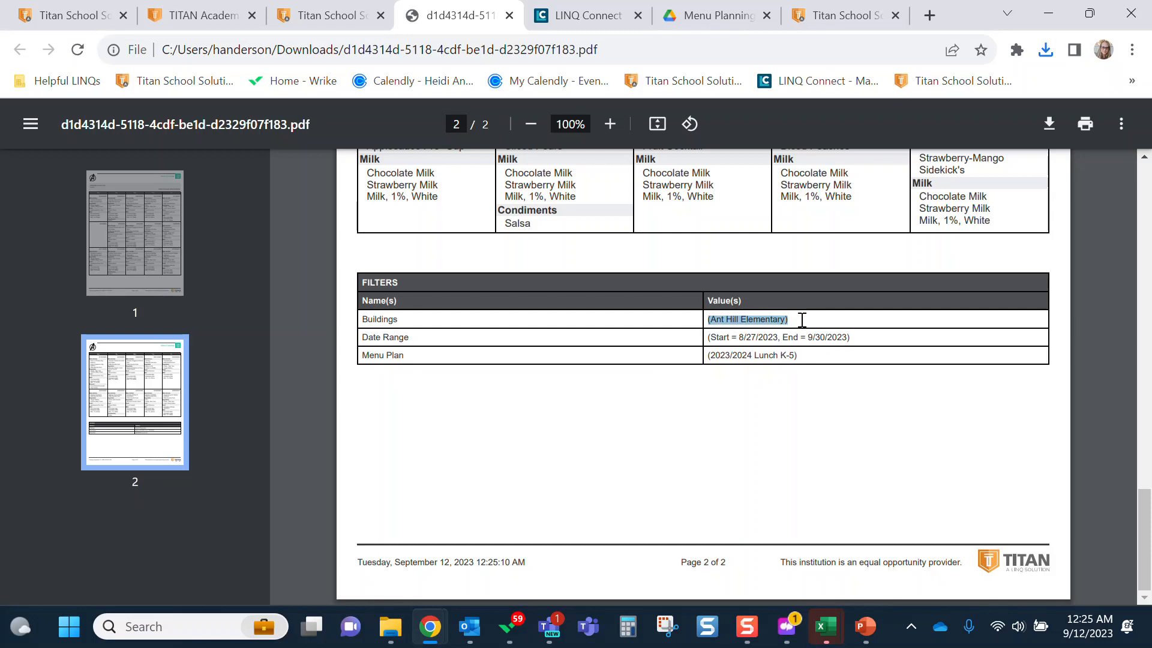
left_click_drag(363, 337, 411, 337)
left_click_drag(708, 337, 868, 339)
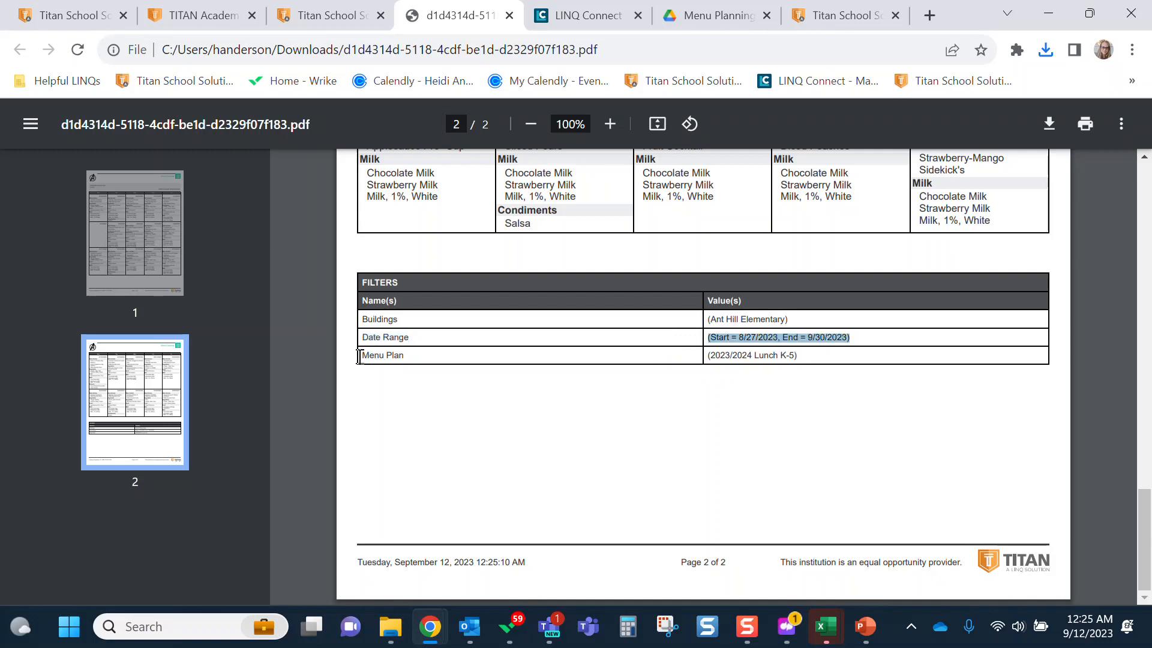
left_click_drag(360, 357, 410, 355)
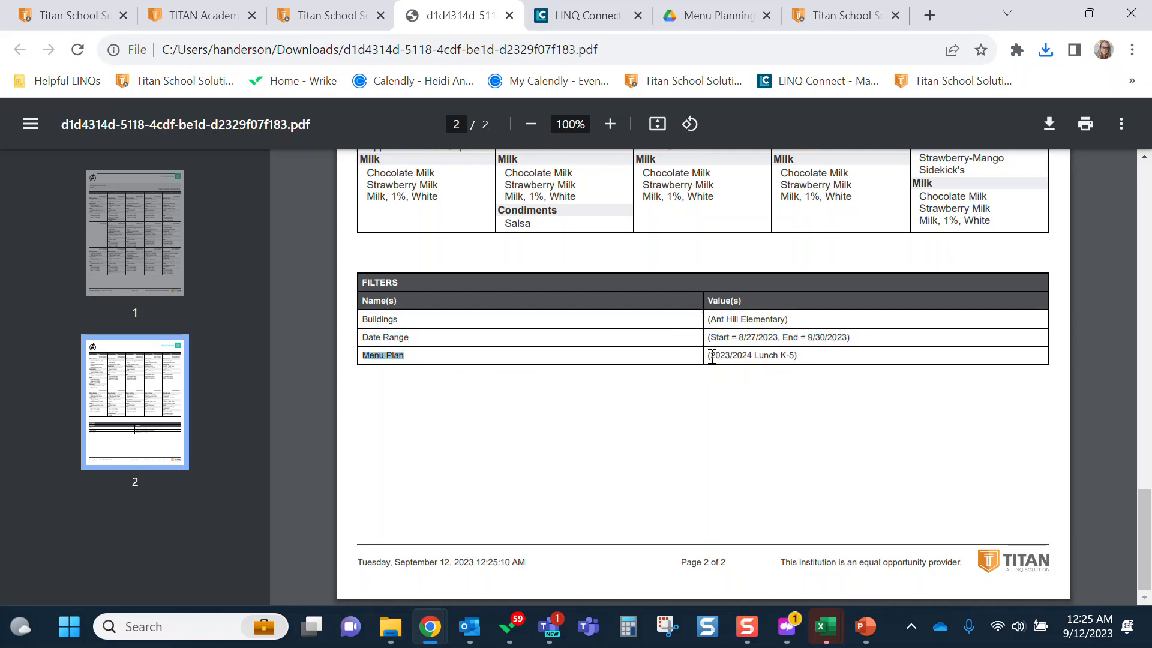
left_click_drag(709, 357, 799, 360)
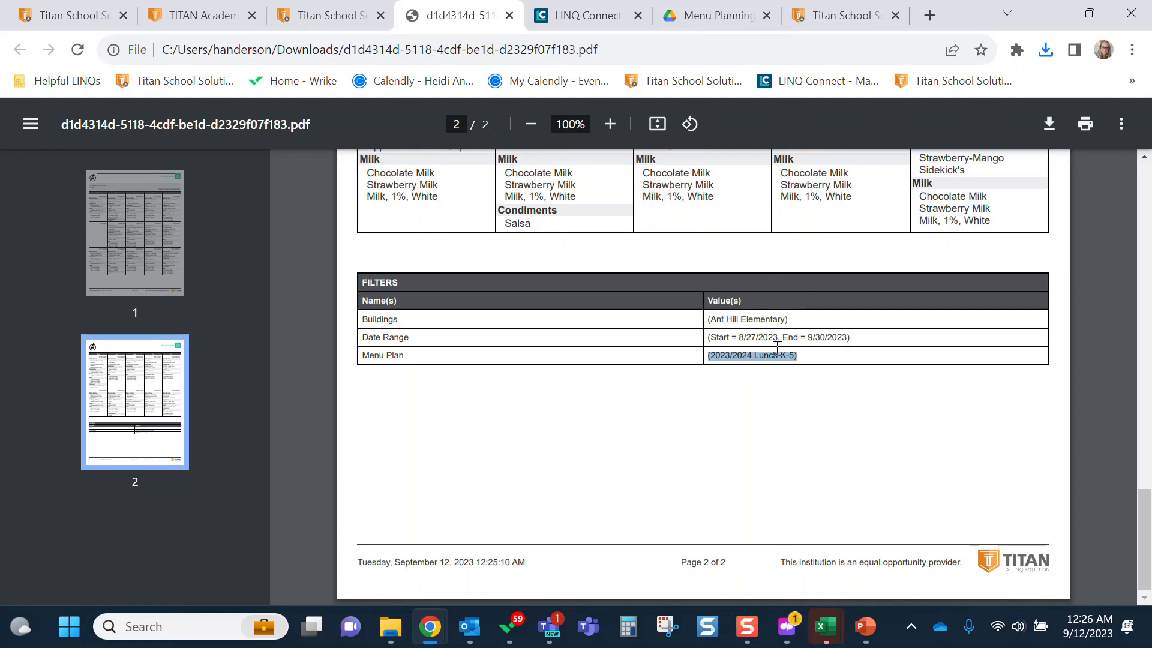
Check the Menu Calendar title on the report's first page and close the PDF.
scroll(778, 346, "up", 15)
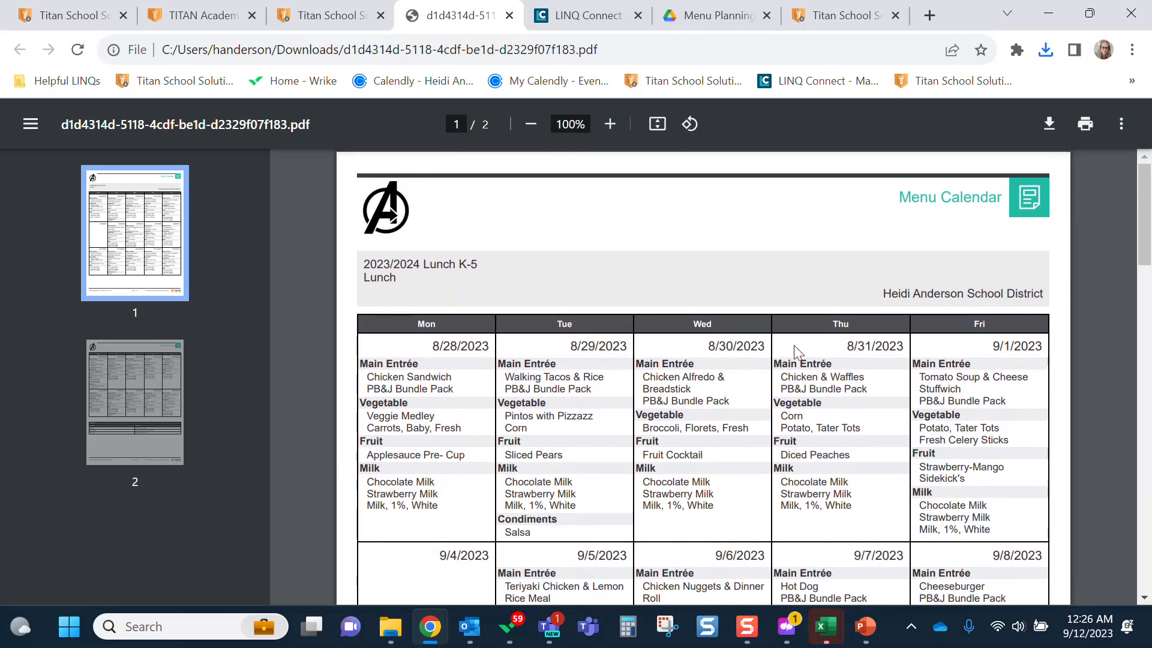
left_click_drag(899, 197, 1001, 204)
left_click(975, 231)
left_click(509, 16)
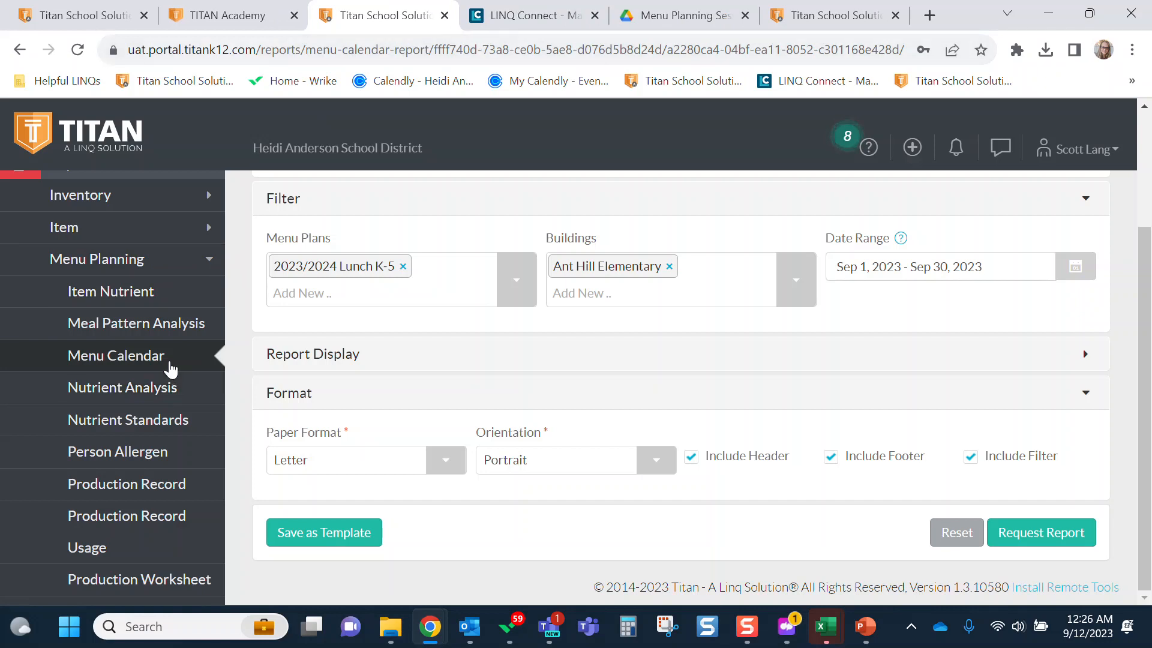
scroll(150, 288, "up", 1)
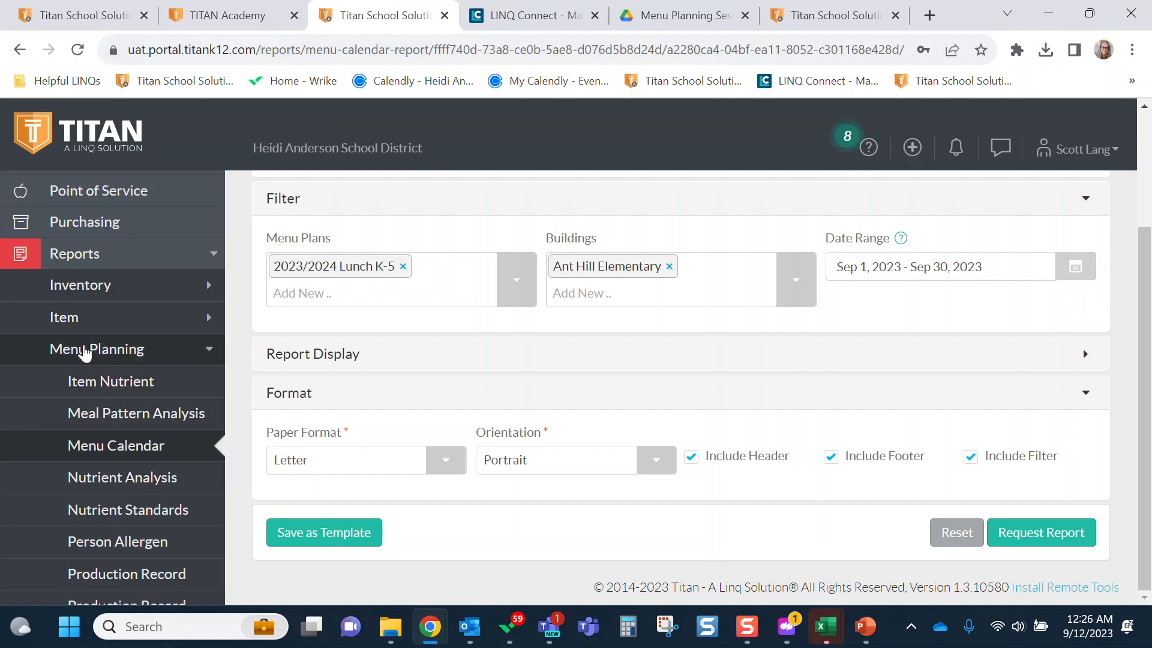
scroll(84, 351, "down", 1)
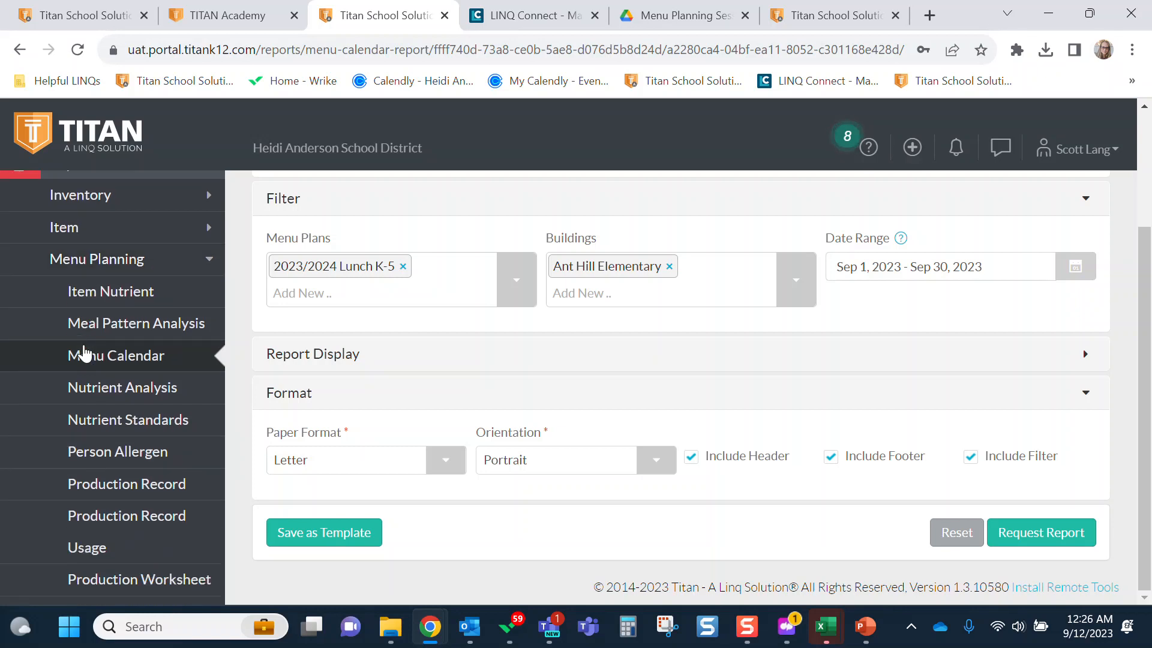
Open the Recipe Nutrient report for Menu Planning and filter it to the 2023/2024 Lunch K-5 menu plan.
scroll(84, 354, "down", 2)
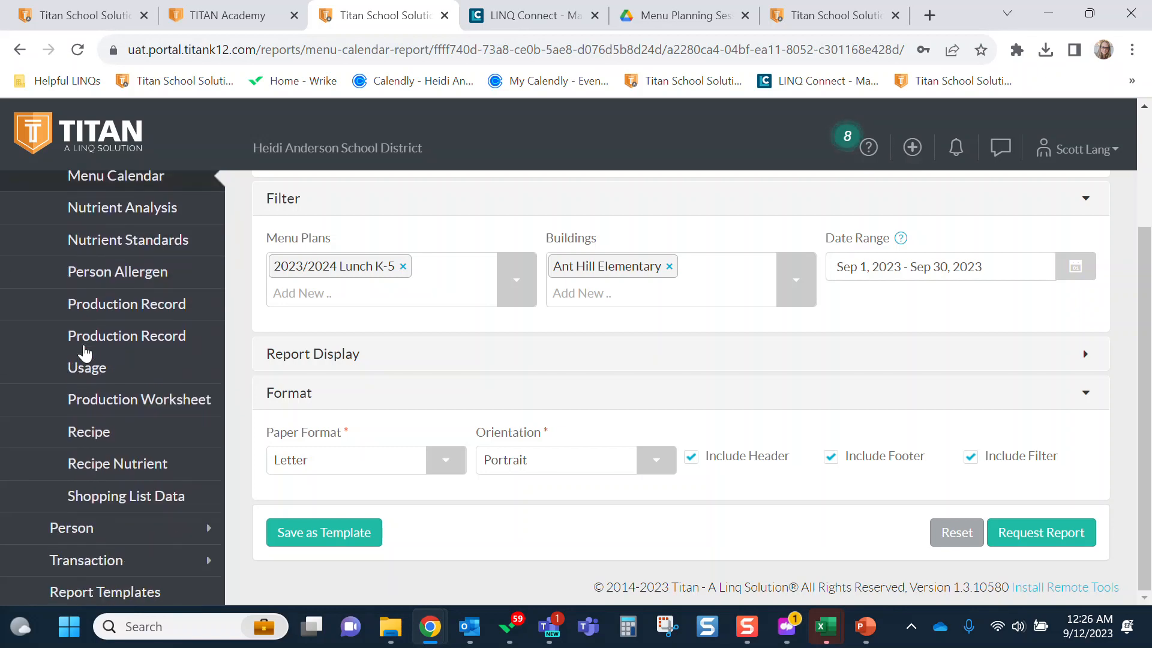
left_click(142, 466)
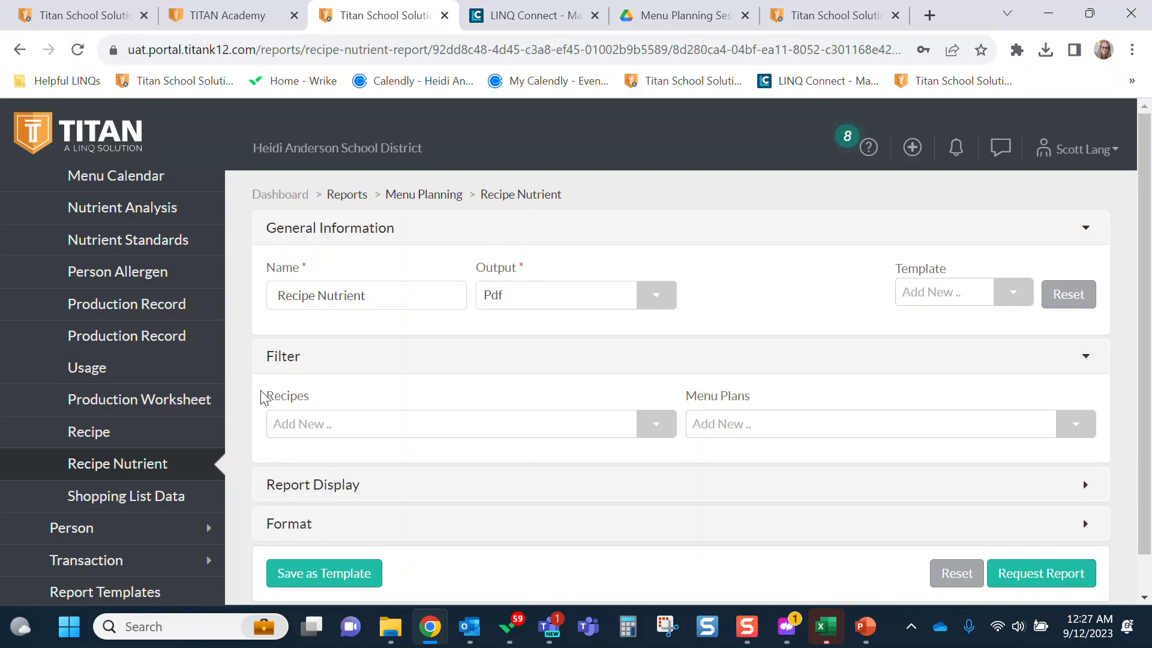
double_click(275, 398)
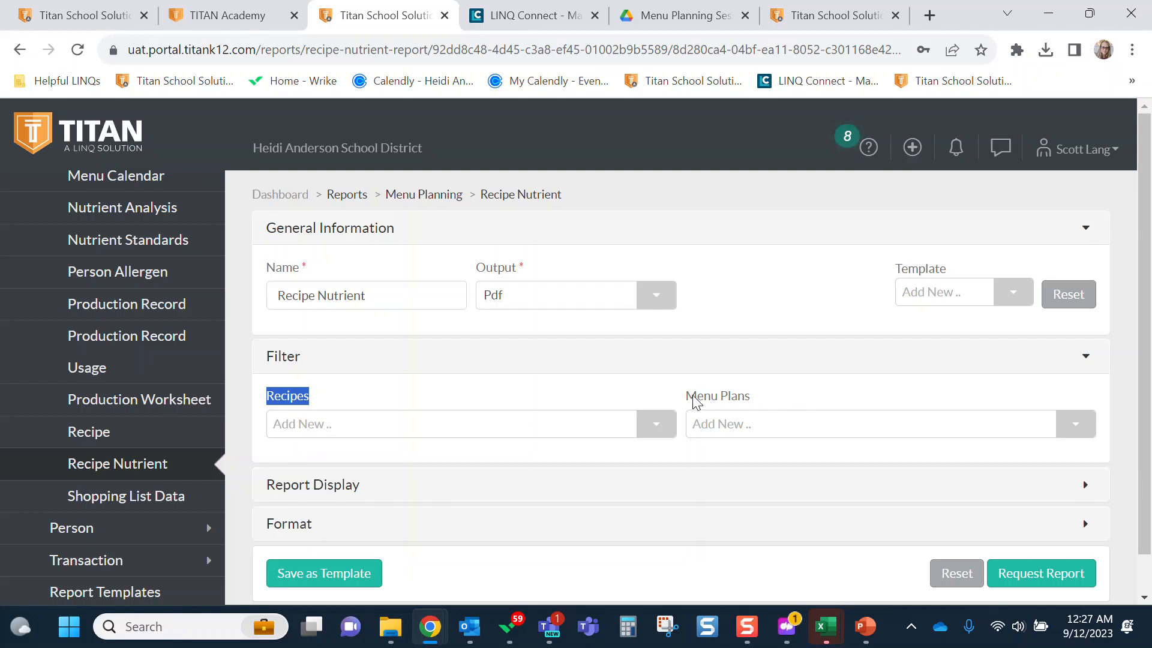
left_click_drag(686, 396, 810, 394)
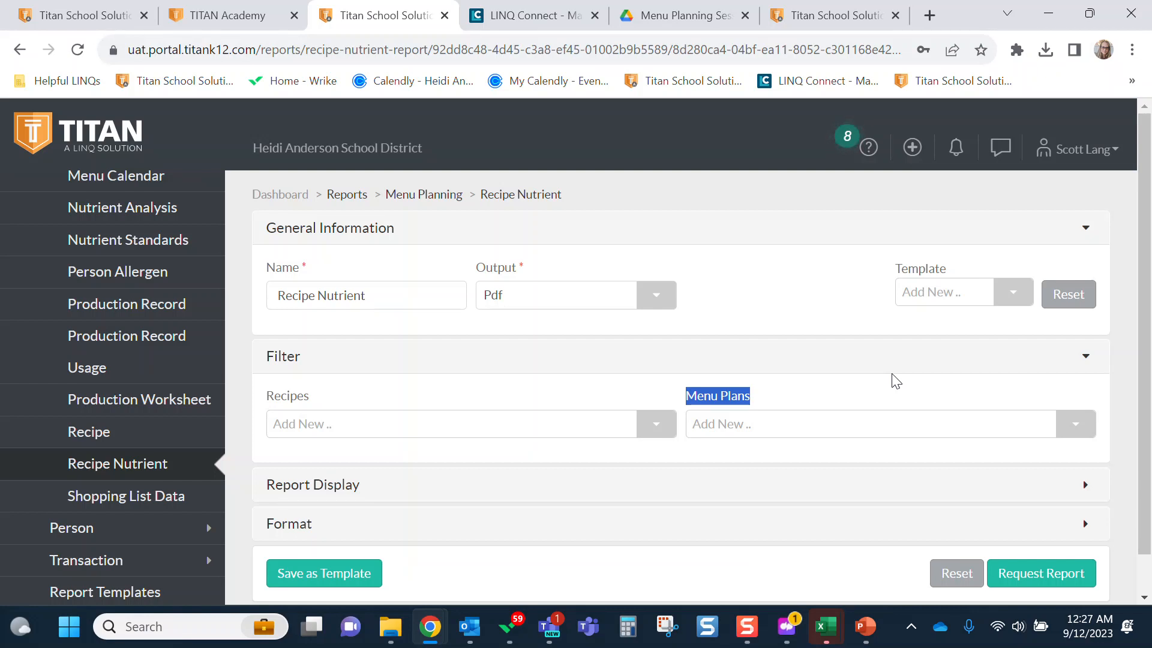
scroll(1015, 376, "down", 1)
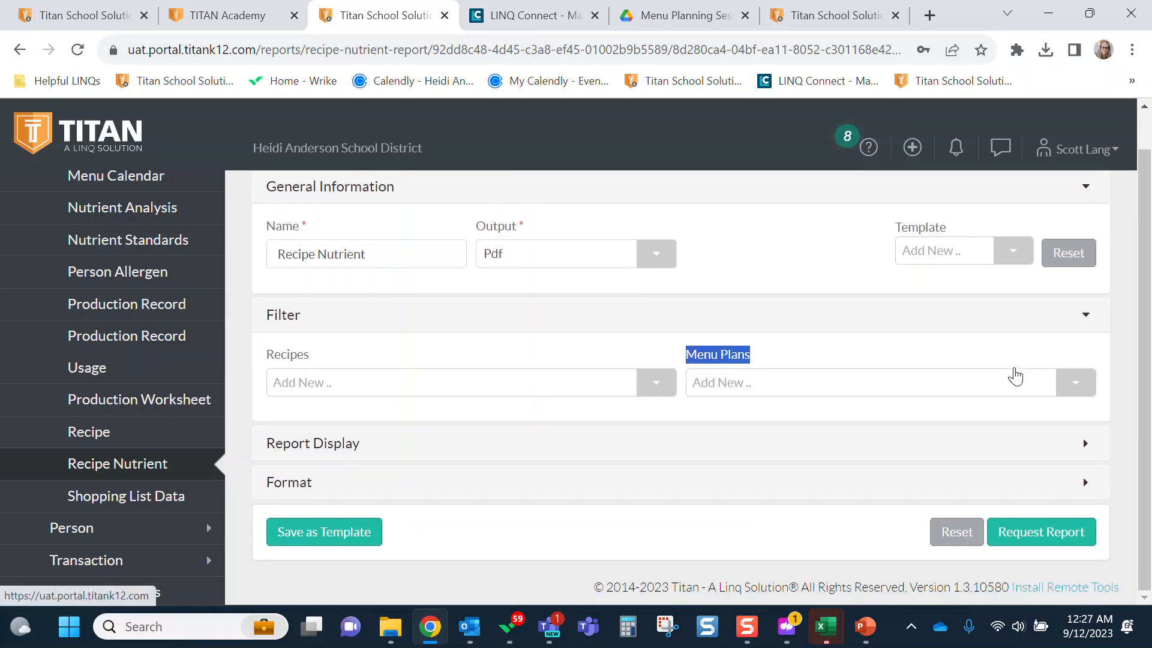
left_click(1085, 392)
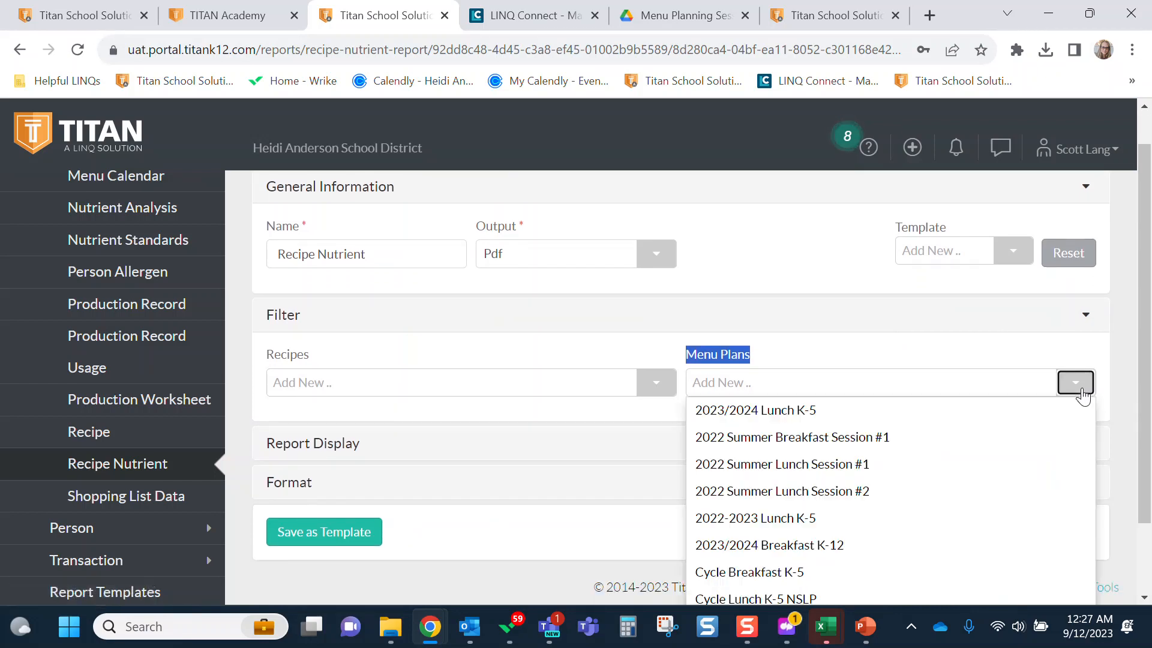
left_click(763, 414)
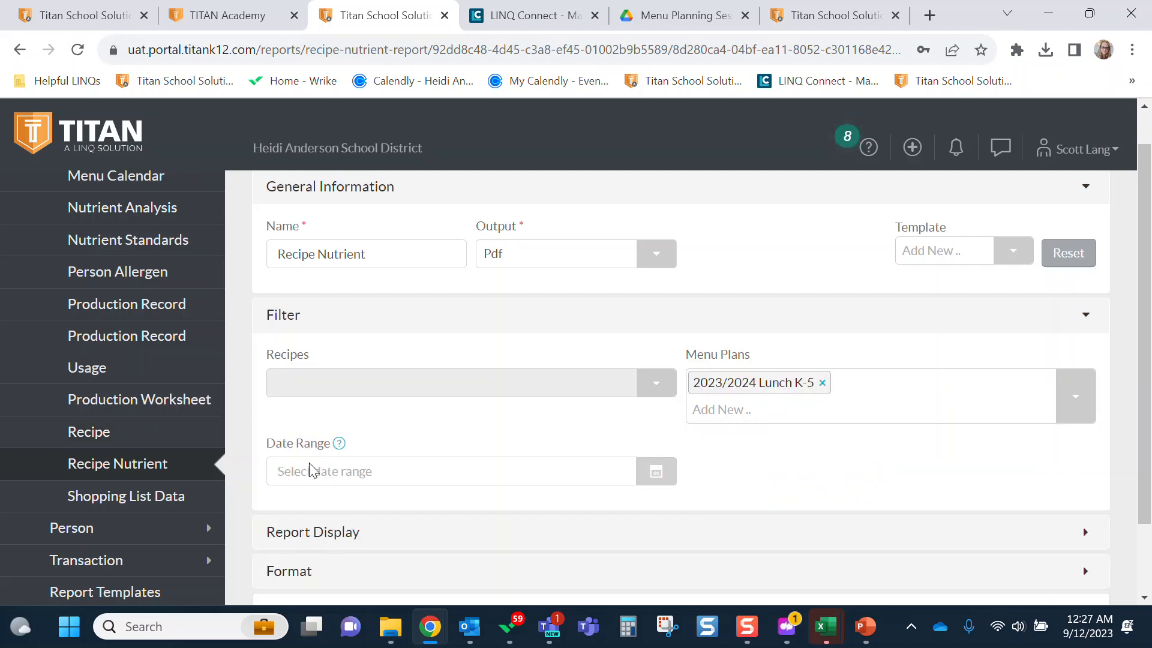
Set the Recipe Nutrient report's date range to Sep 1, 2023 - Sep 11, 2023.
left_click(657, 473)
scroll(659, 479, "down", 2)
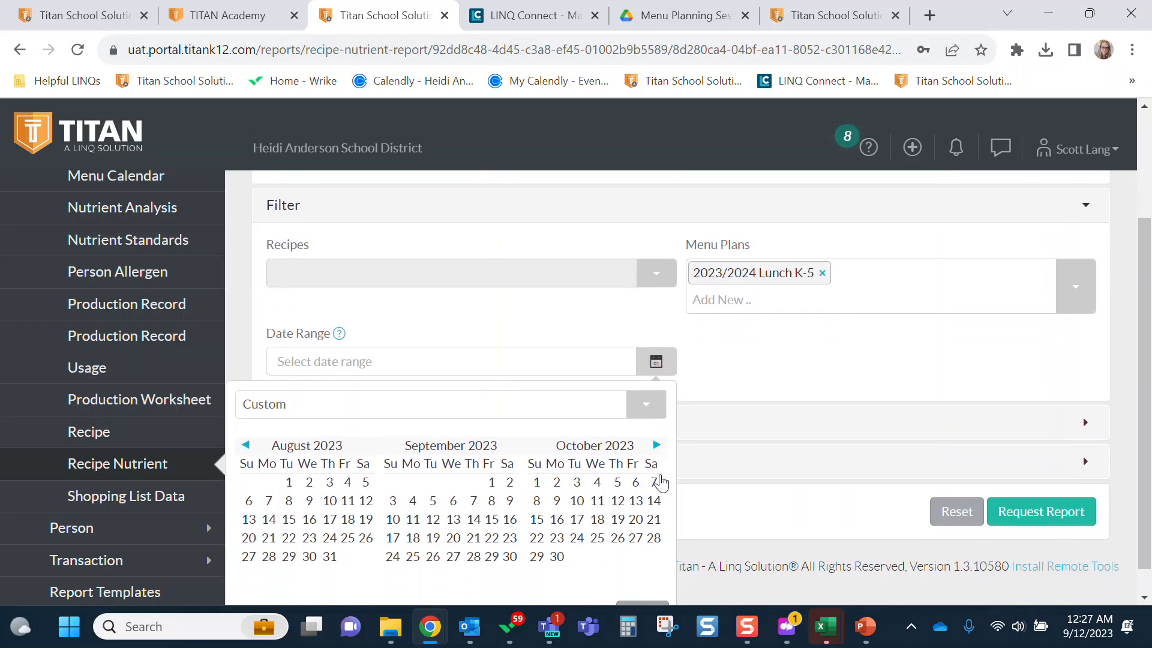
scroll(661, 481, "down", 1)
left_click(491, 451)
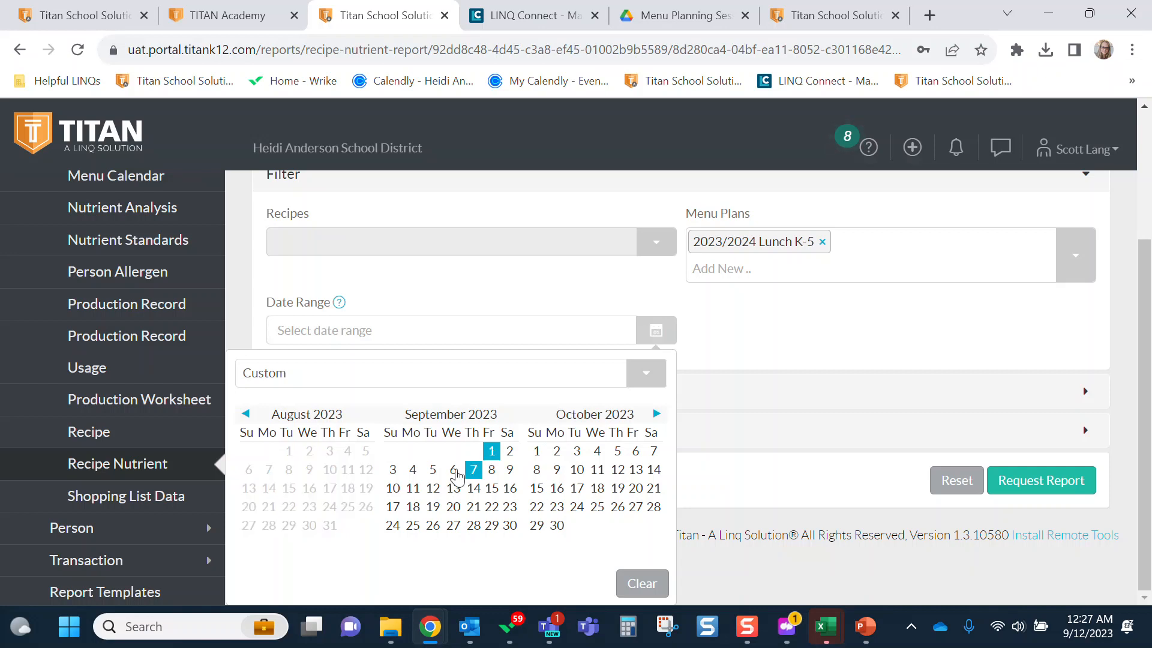
left_click(413, 488)
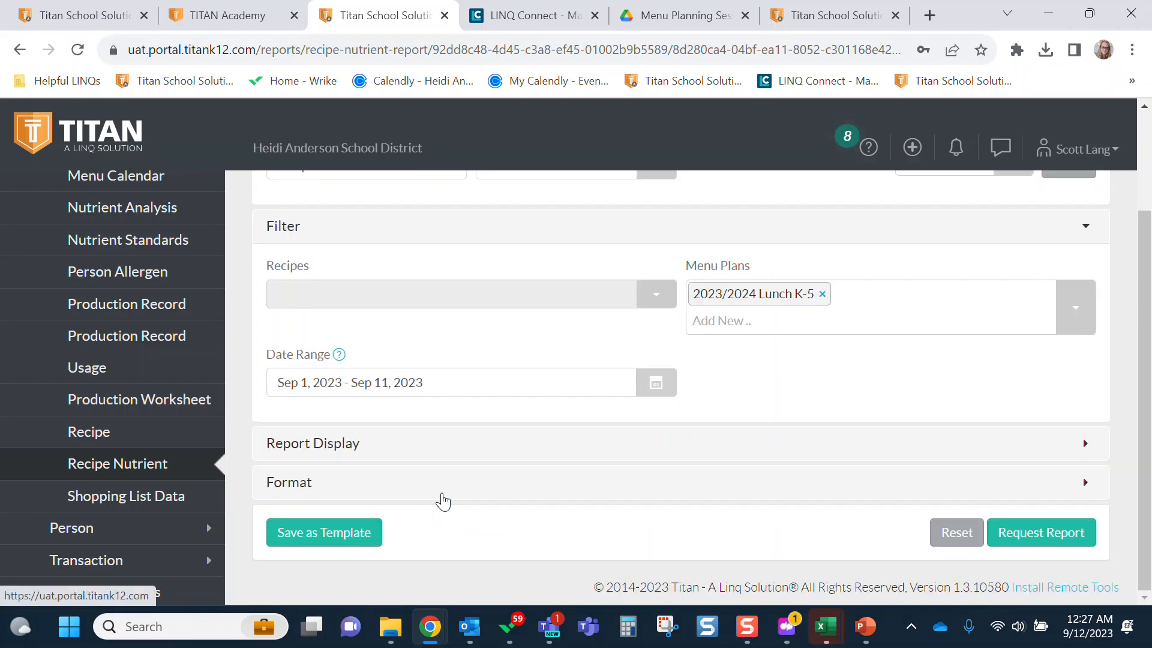
In the report display nutrients, remove Saturated Fat and Sodium and add Sugars alongside Calories and Total Carbohydrate.
left_click(315, 446)
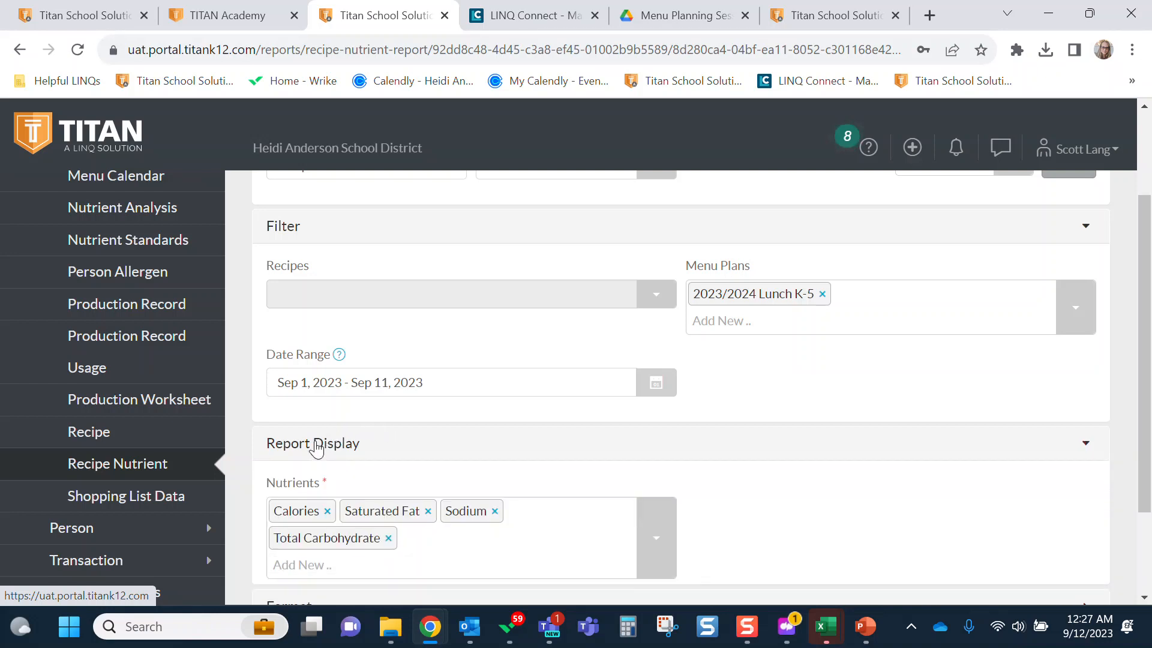
scroll(315, 446, "down", 1)
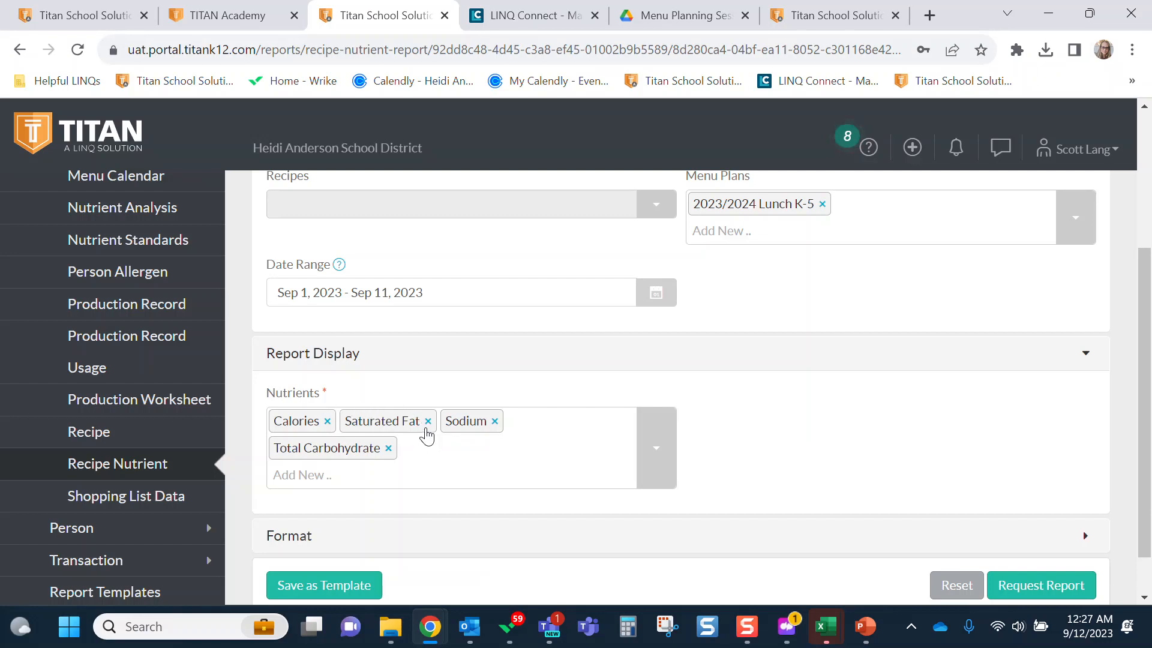
left_click(428, 422)
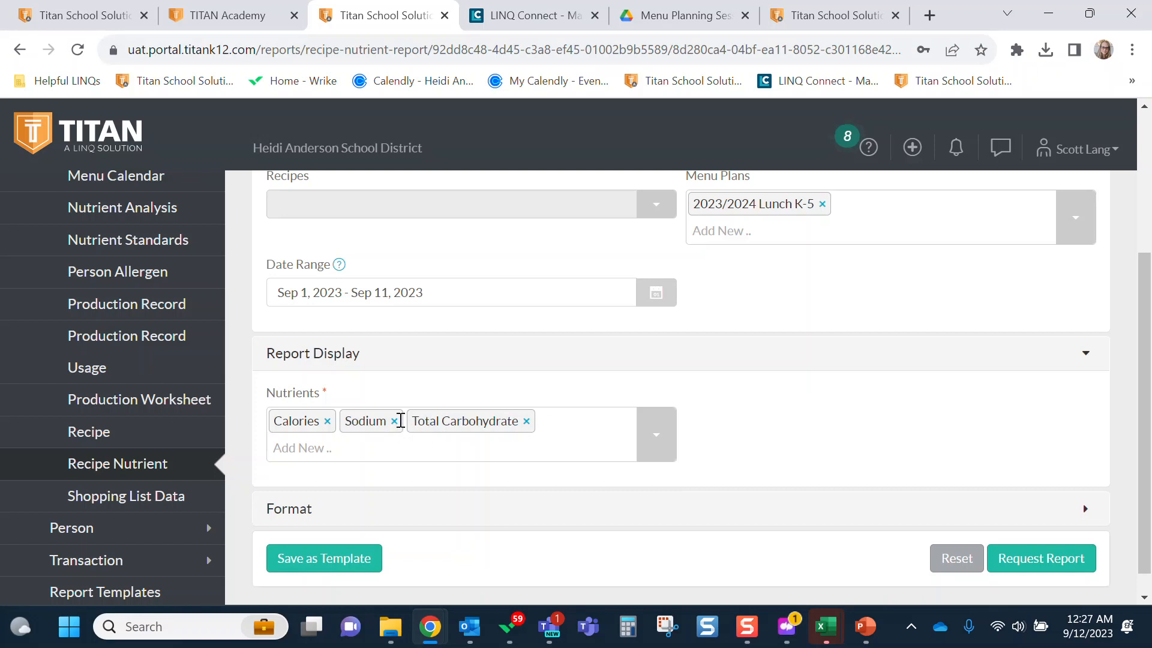
left_click(394, 421)
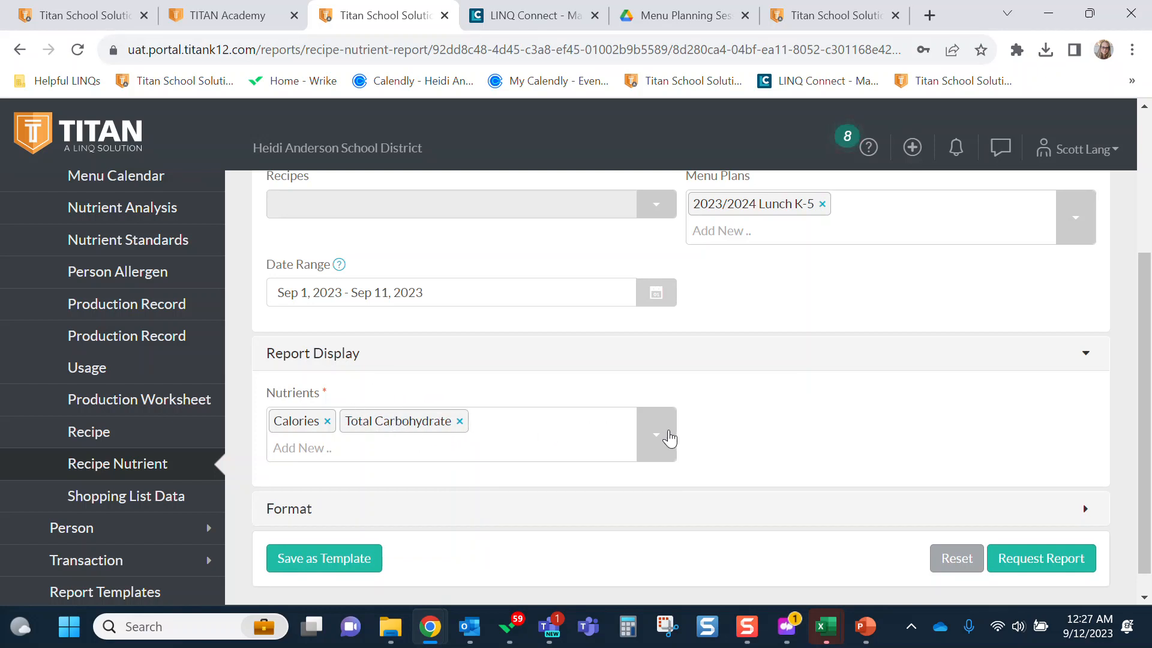
left_click(670, 439)
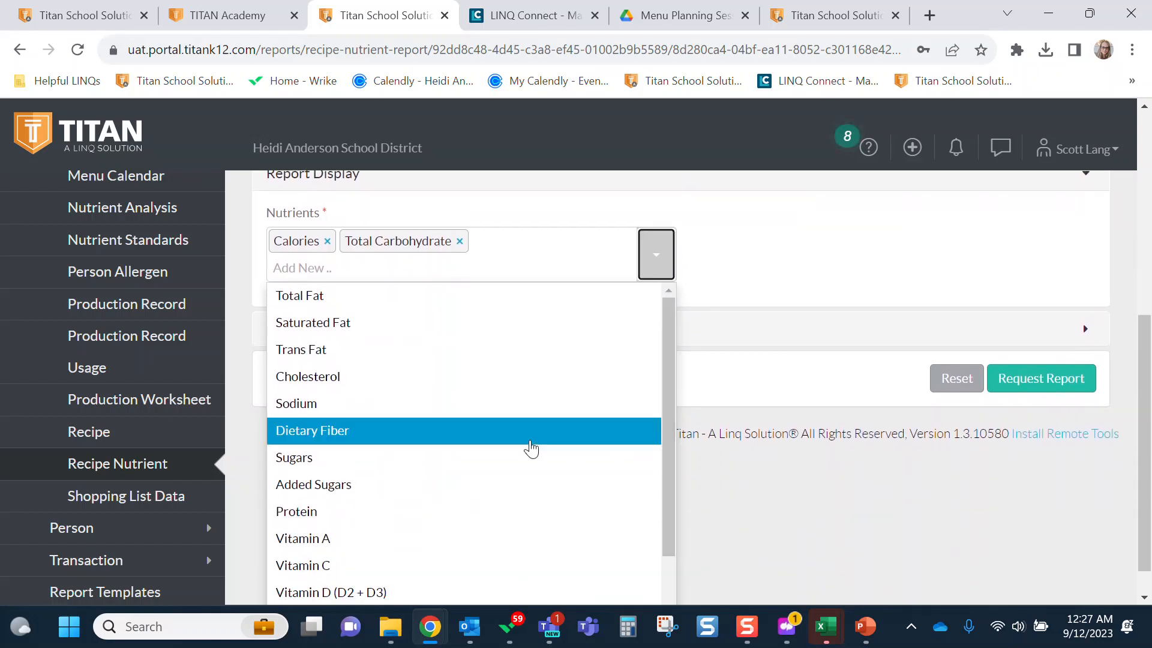
left_click(327, 464)
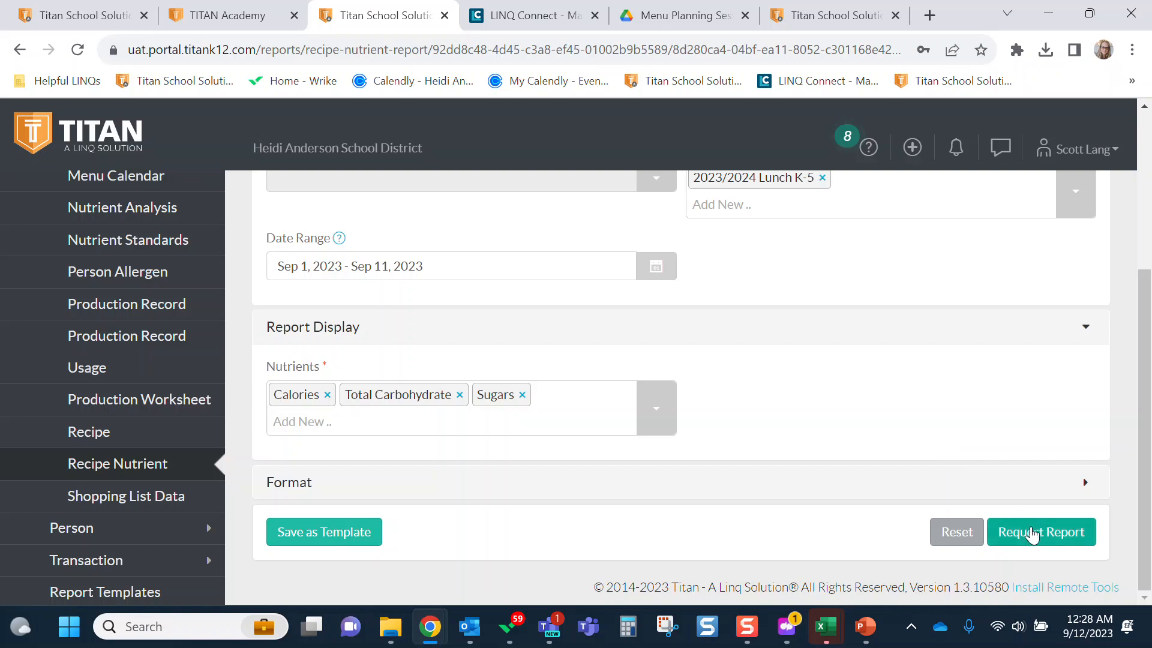
Request the Recipe Nutrient report and open the completed PDF.
left_click(1040, 543)
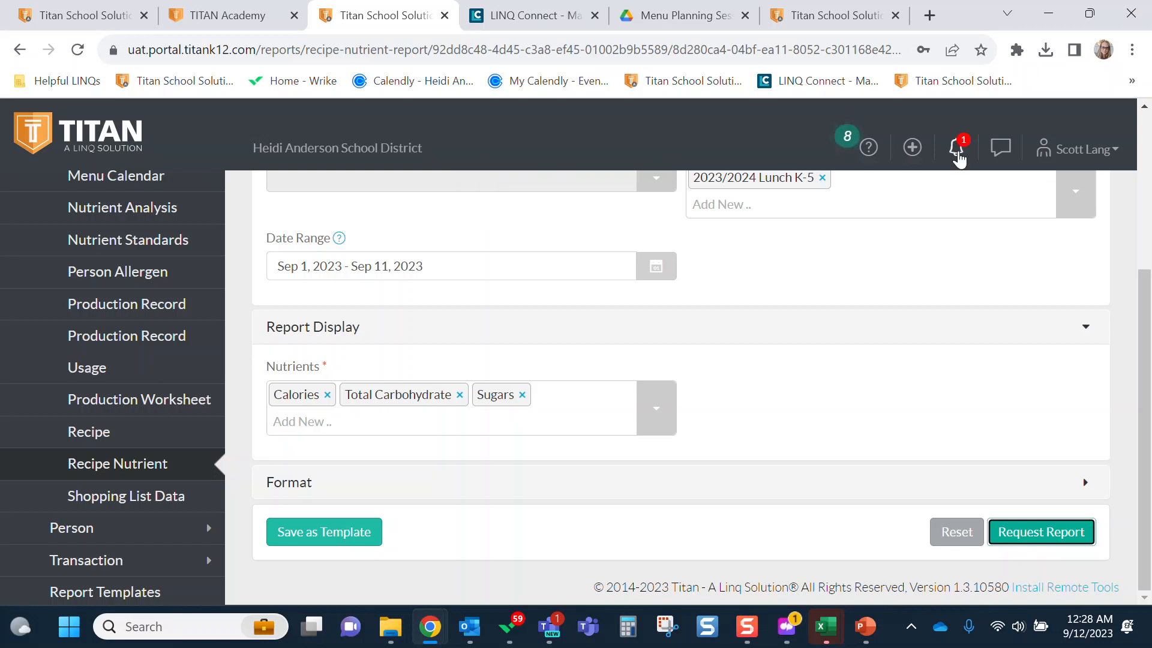
left_click(957, 150)
left_click(729, 237)
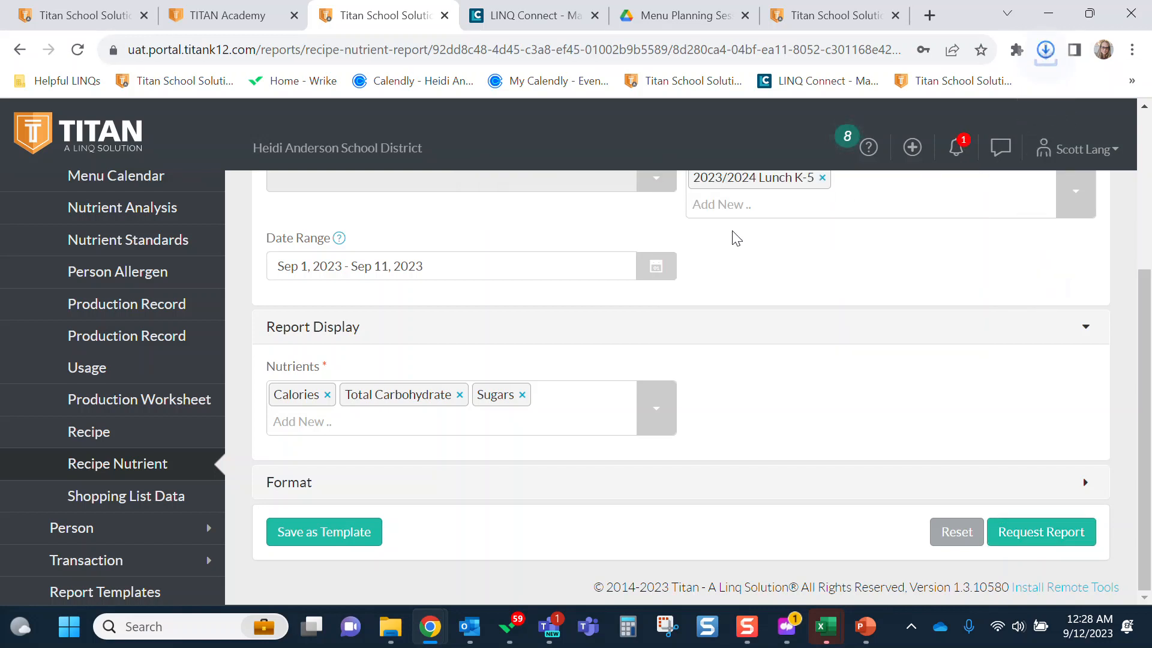
left_click(941, 90)
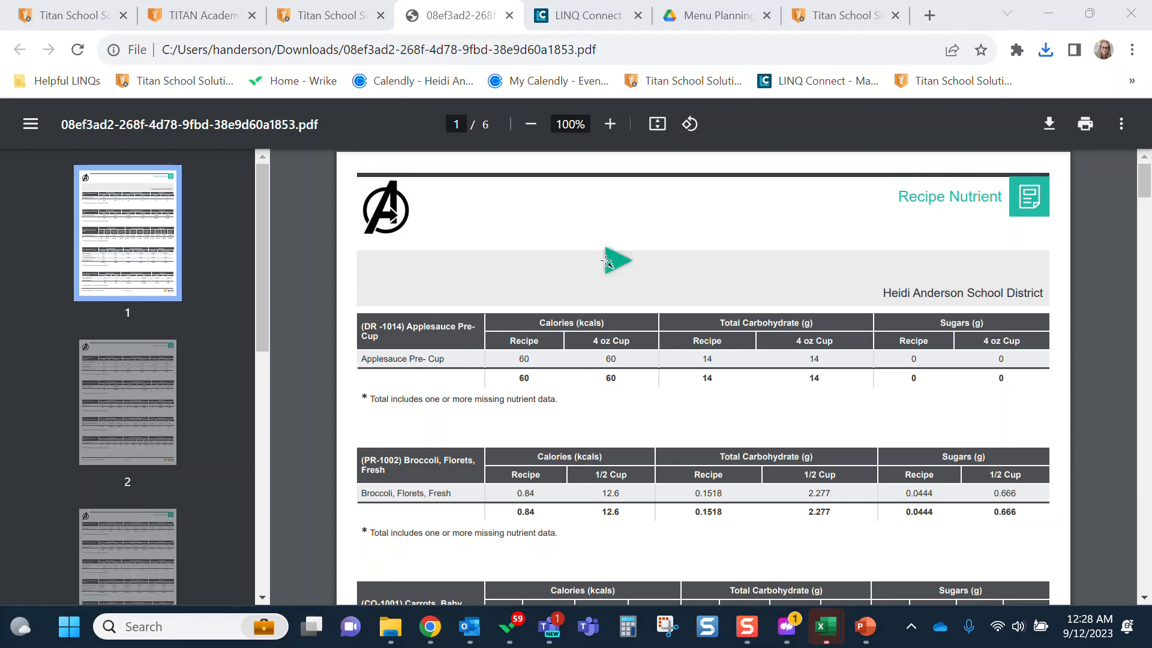
Review the calories, total carbohydrate and sugars per recipe and serving on the report's first page, and close the PDF.
left_click_drag(606, 262, 605, 333)
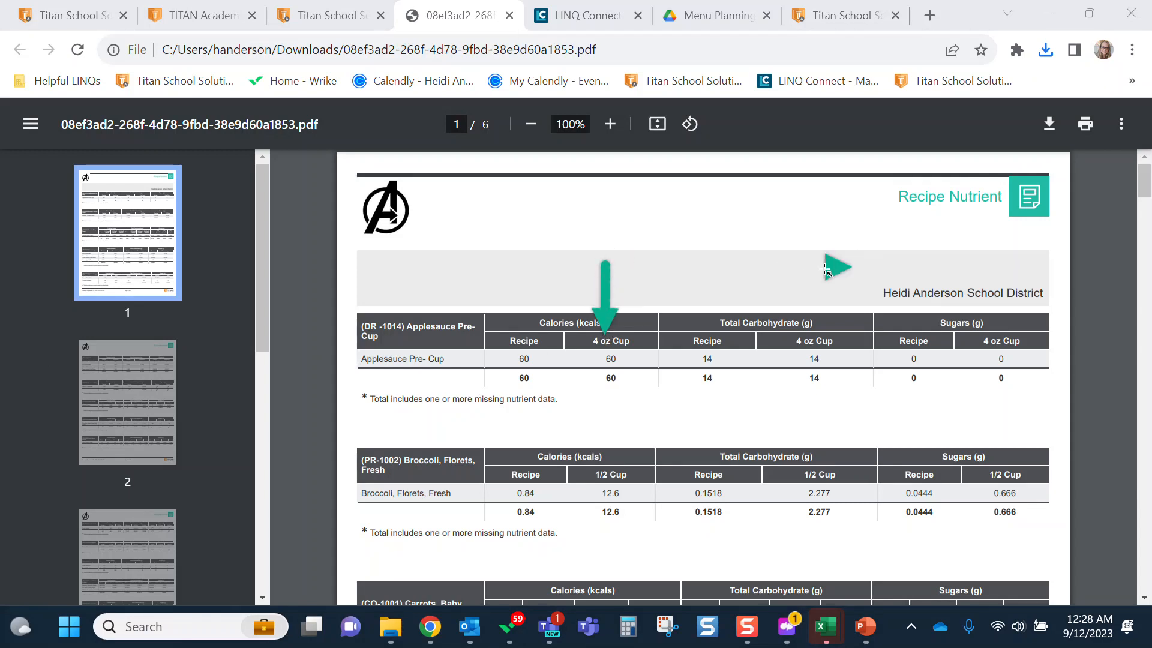
left_click_drag(825, 269, 815, 328)
left_click_drag(1025, 288, 1022, 324)
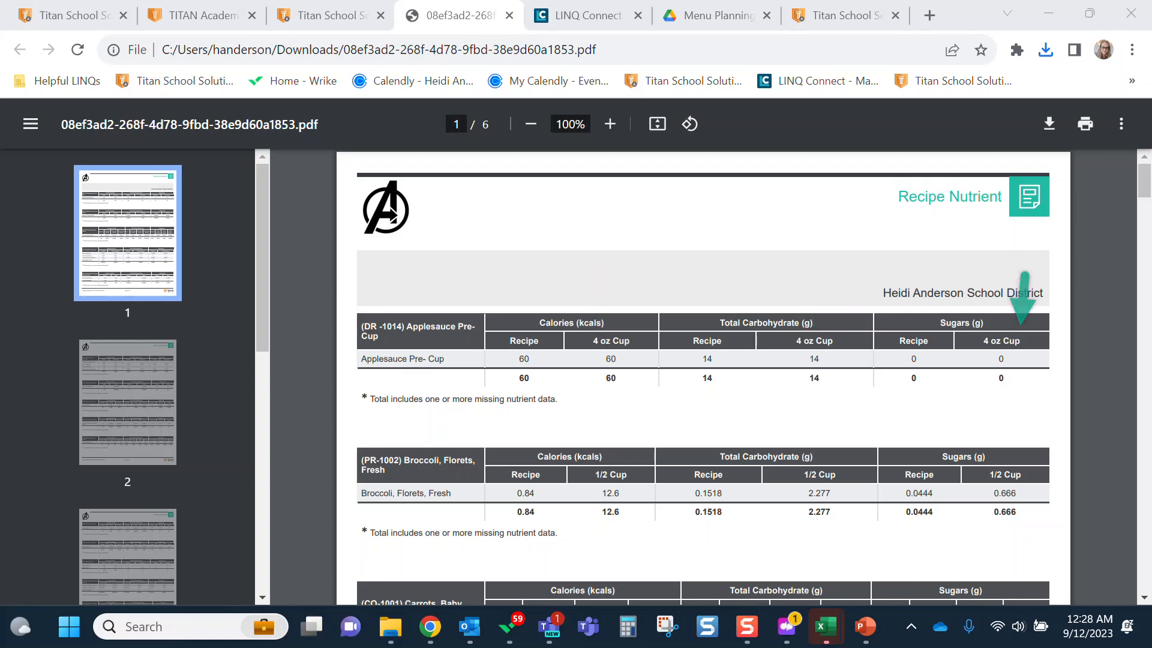
scroll(686, 422, "down", 6)
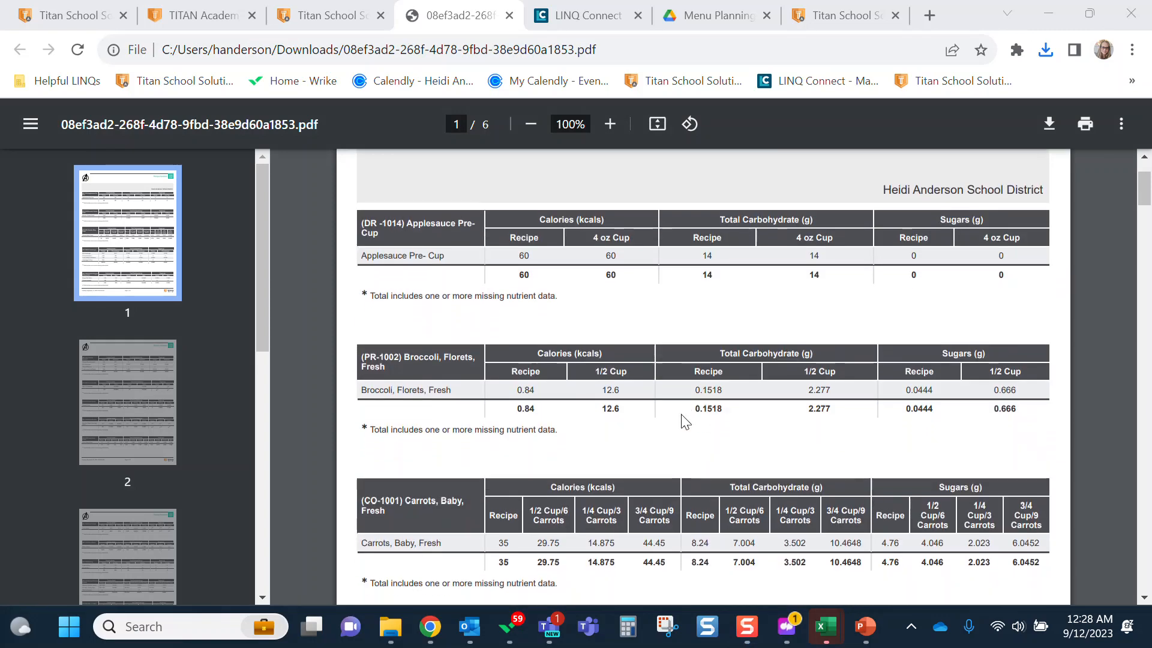
scroll(682, 418, "down", 2)
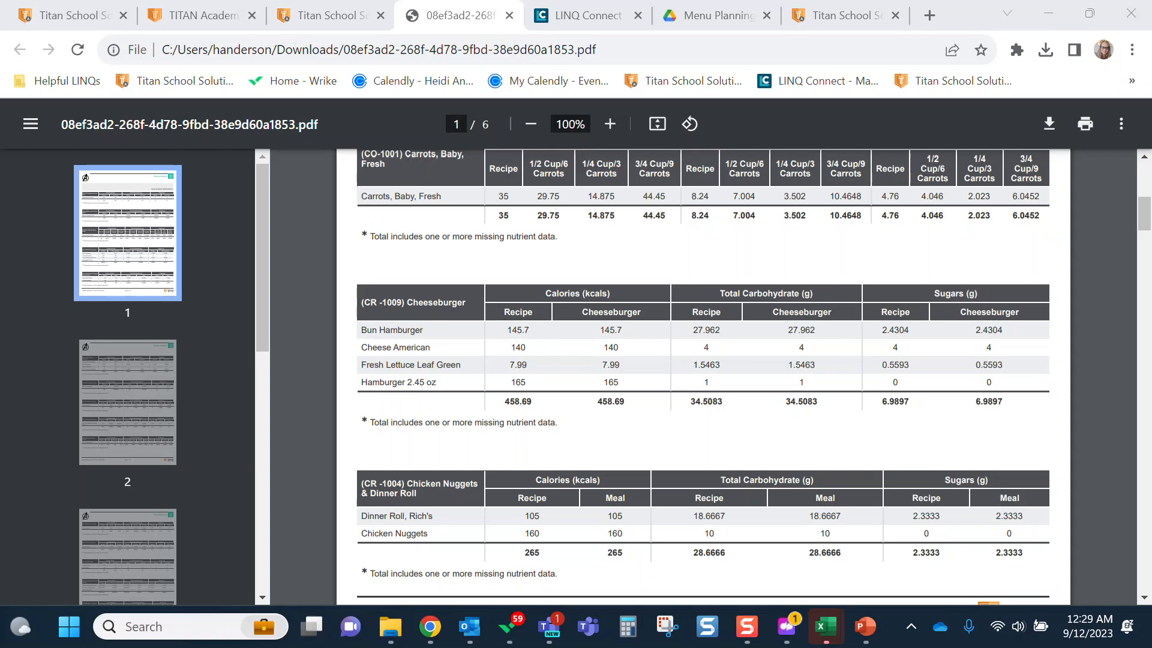
key("ctrl+w")
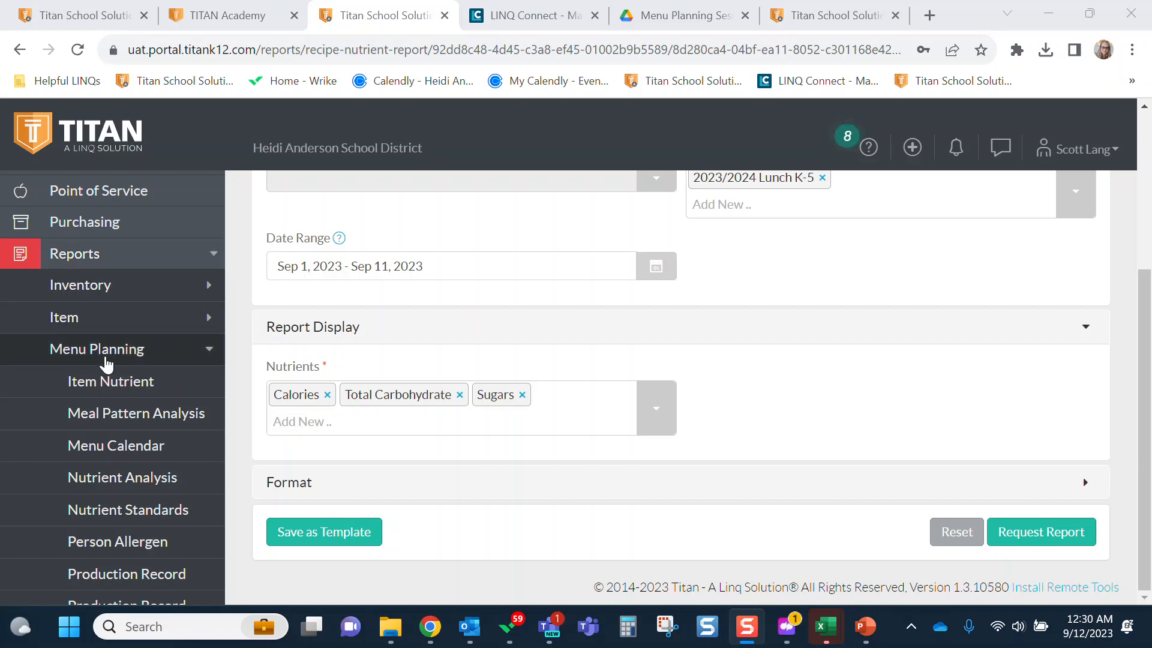
Open the Production Record report for Menu Planning and set its building to Ant Hill Elementary.
scroll(106, 363, "down", 3)
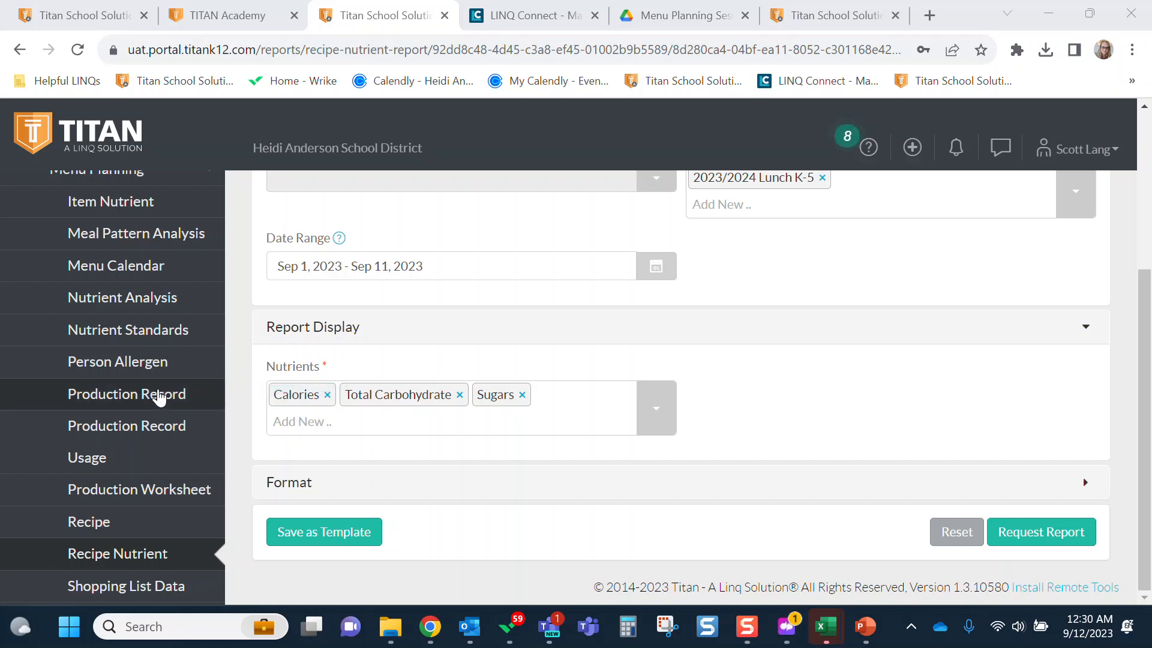
left_click(159, 397)
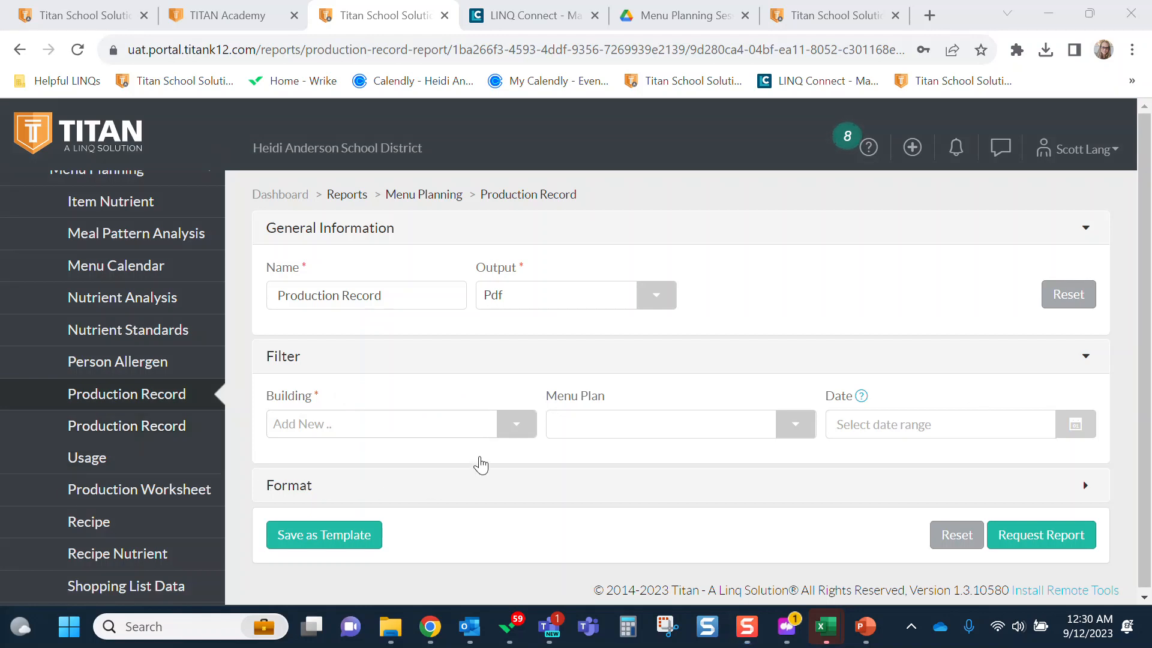
left_click(523, 430)
left_click(497, 459)
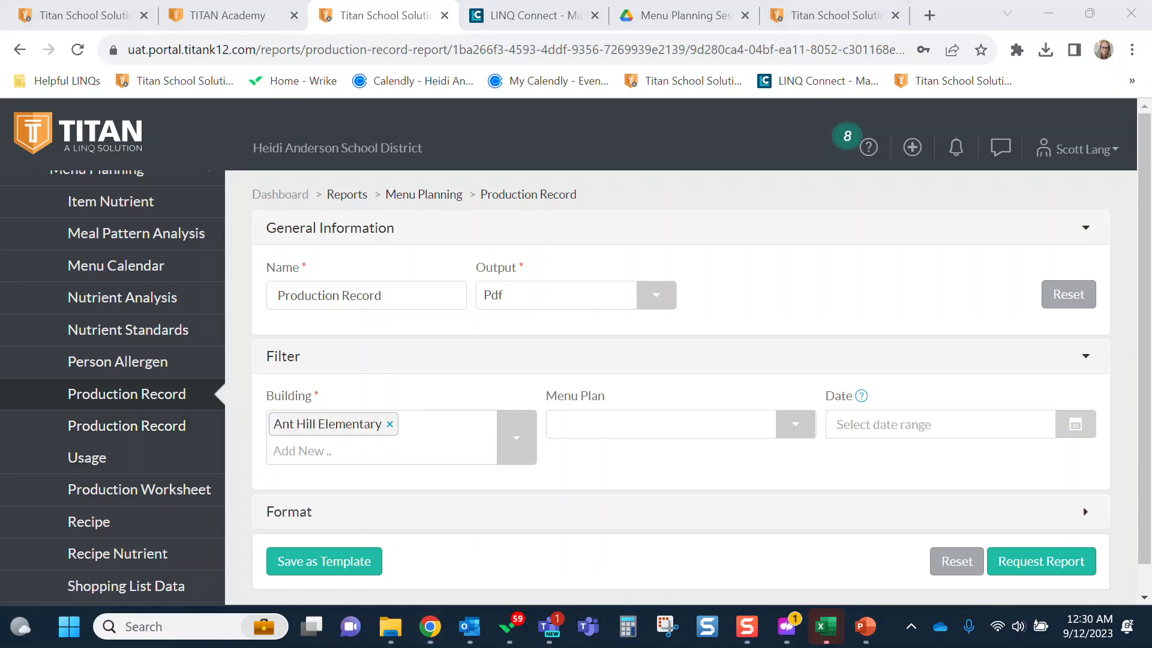
Set the Production Record report's date range to Sep 1, 2023 - Sep 30, 2023.
left_click_drag(1040, 394, 887, 394)
left_click(1075, 430)
scroll(1077, 431, "down", 2)
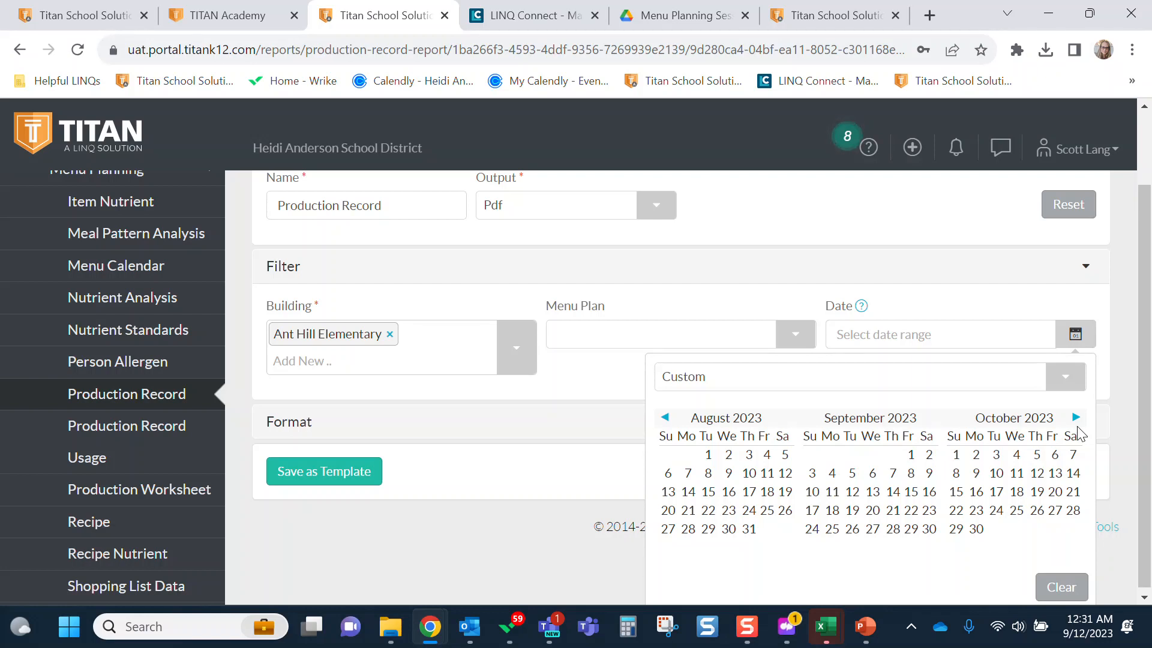
left_click(911, 455)
left_click(928, 528)
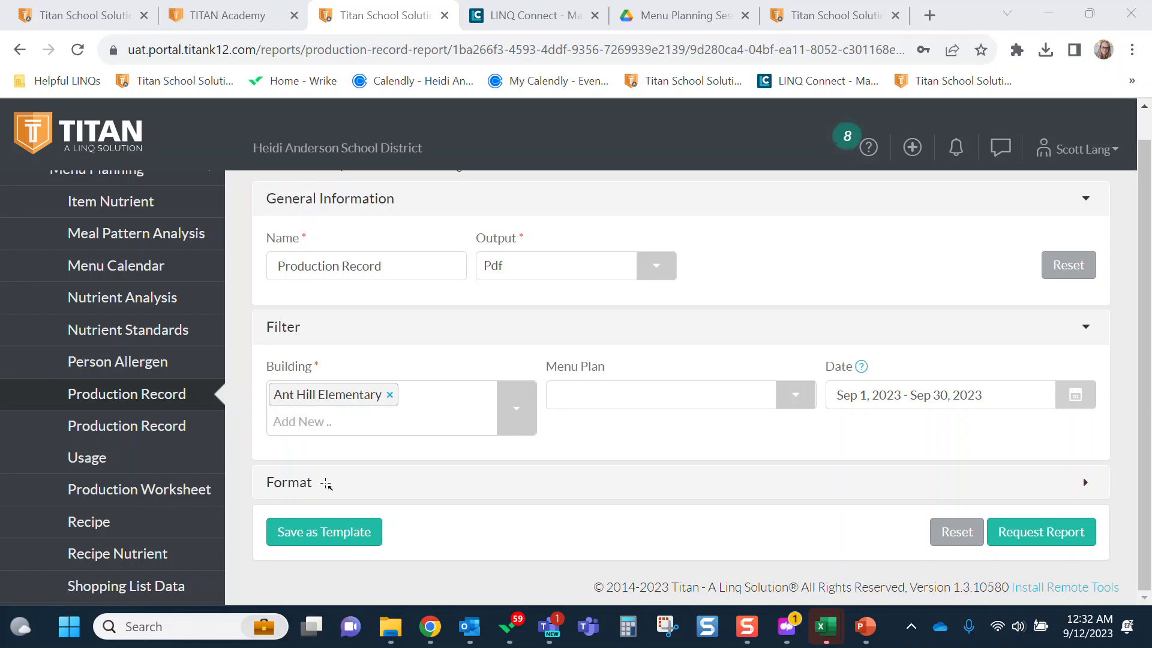
left_click_drag(324, 488, 219, 488)
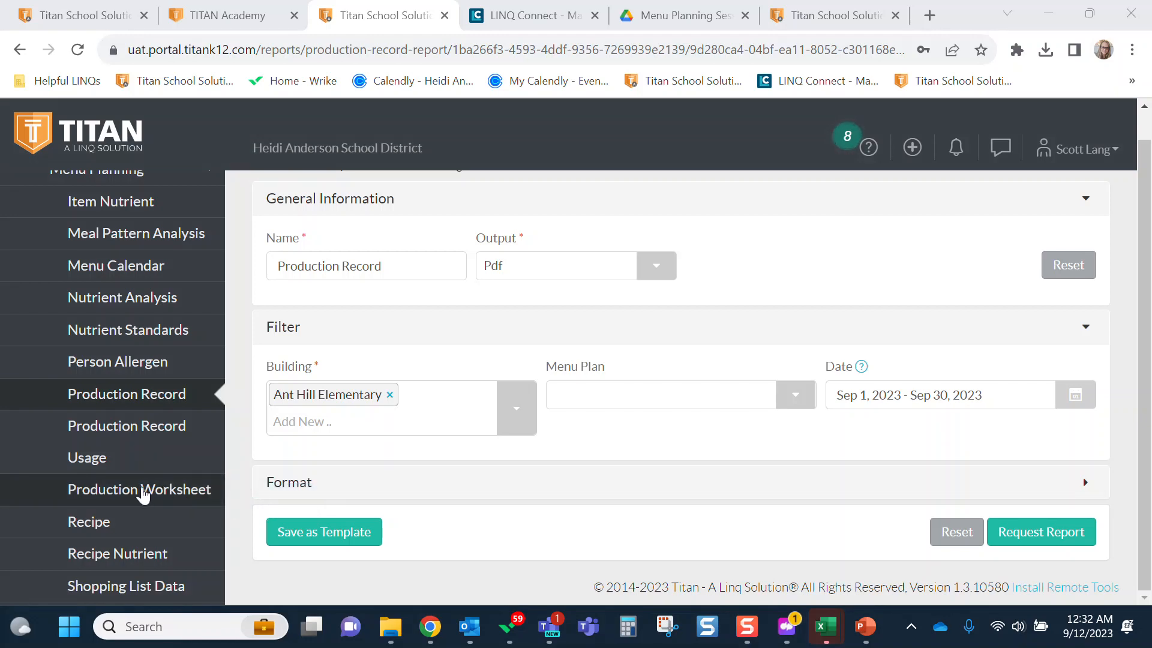
Open the Production Worksheet report and filter it to Ant Hill Elementary and the 2023/2024 Lunch K-5 menu plan.
left_click(143, 493)
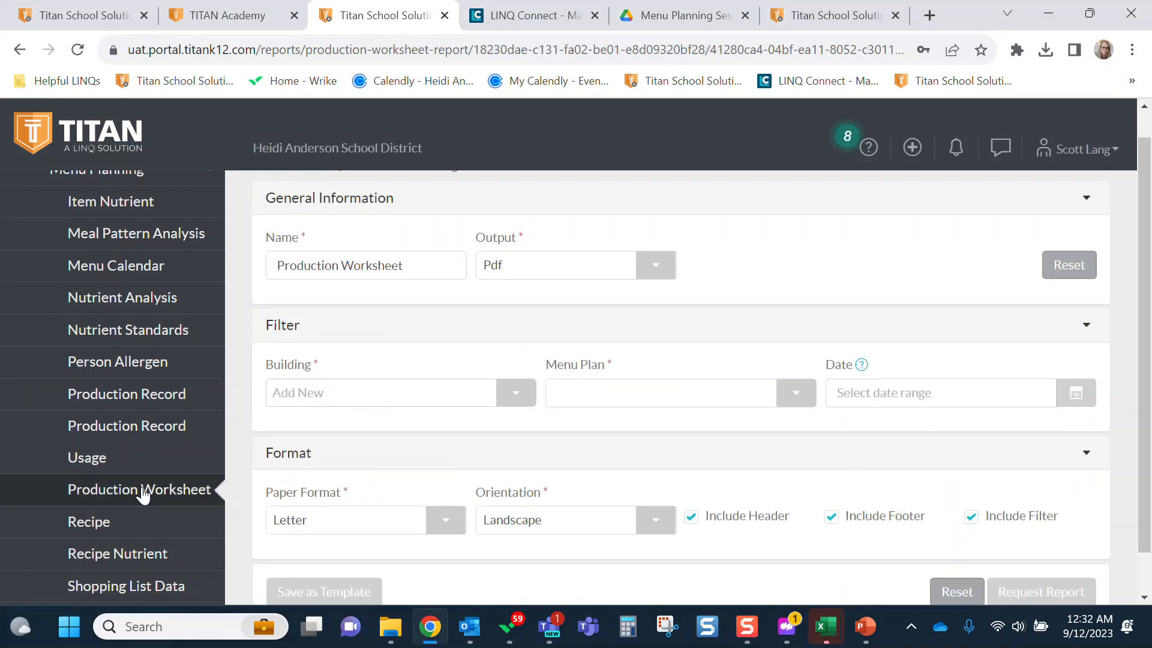
left_click_drag(312, 366, 258, 367)
left_click(473, 397)
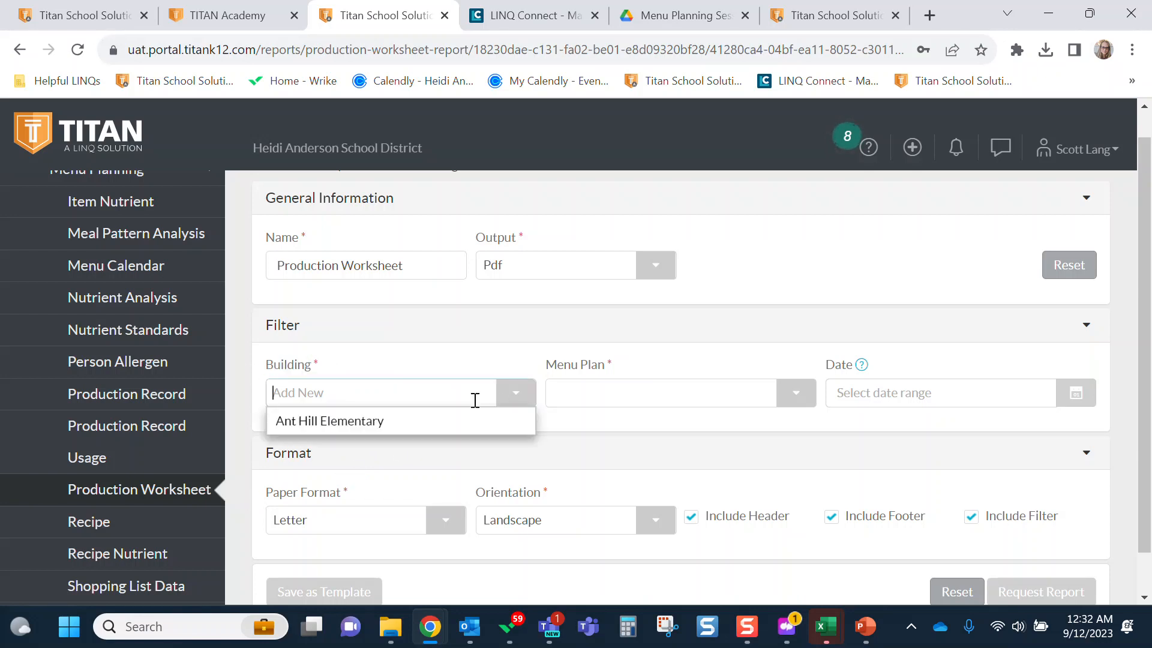
left_click(393, 430)
left_click_drag(546, 365, 612, 367)
left_click(790, 394)
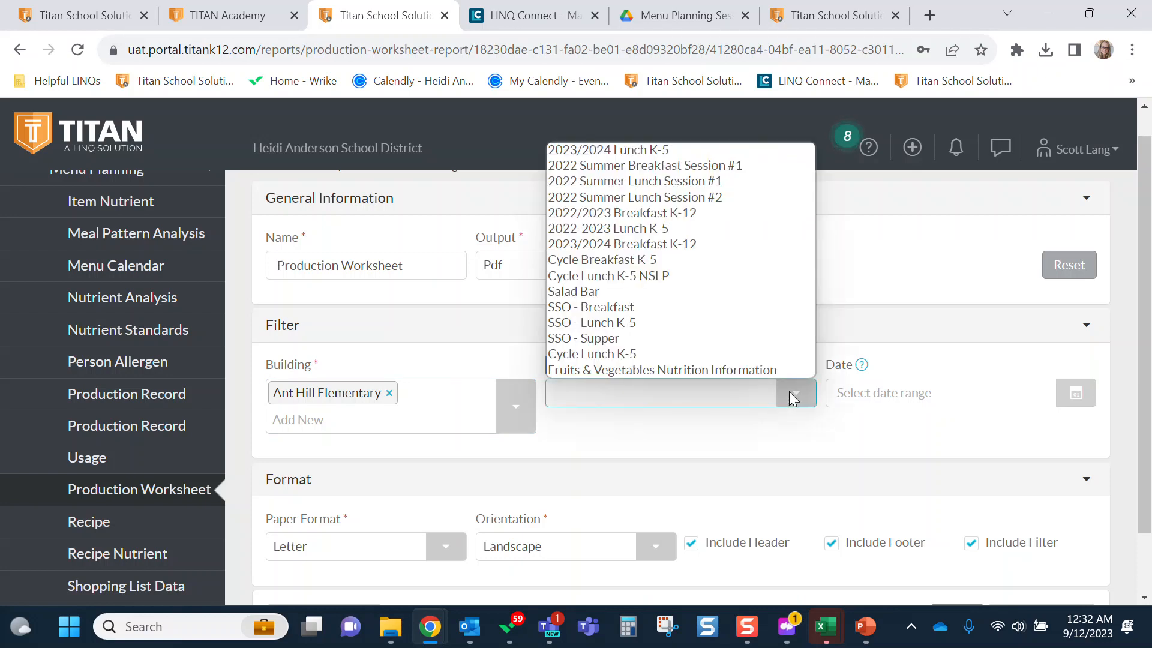
left_click(615, 150)
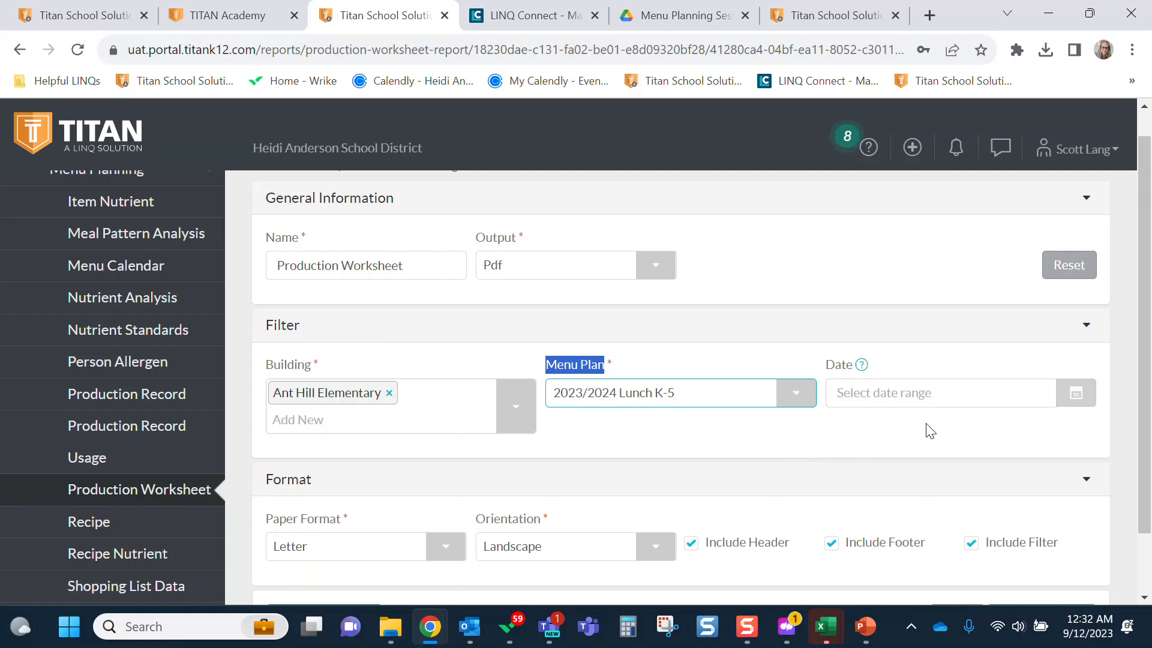
left_click(829, 368)
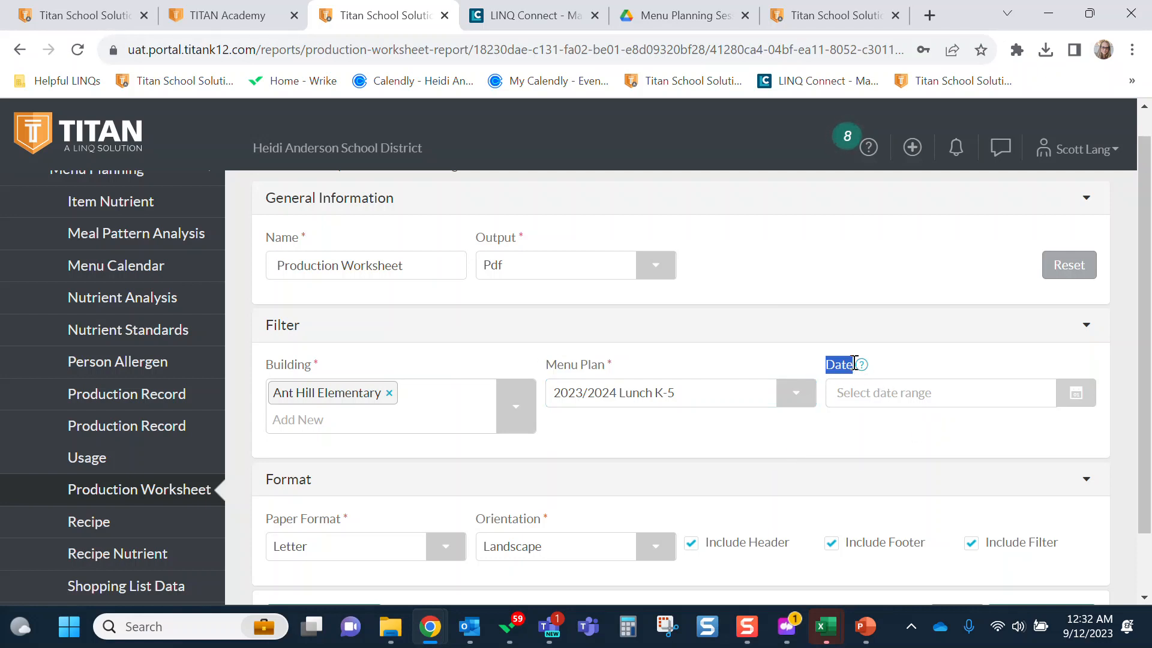
Set the Production Worksheet report's date range to Sep 1, 2023 - Sep 19, 2023 and request the report.
left_click(1080, 404)
scroll(1044, 411, "down", 2)
left_click(911, 441)
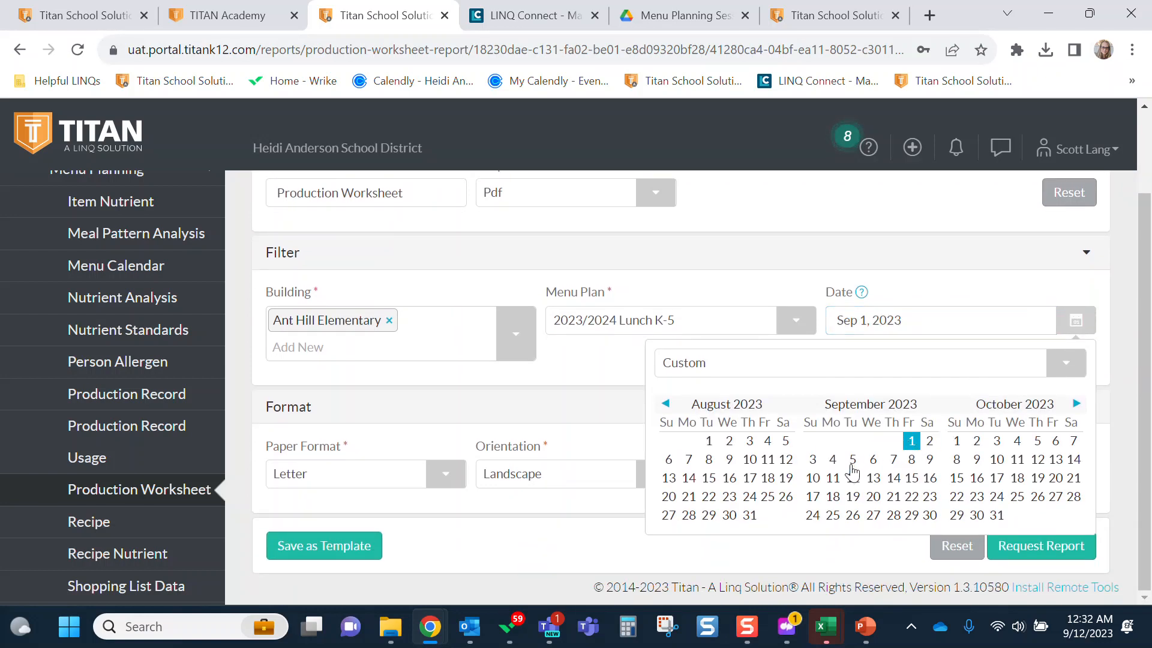
left_click(851, 497)
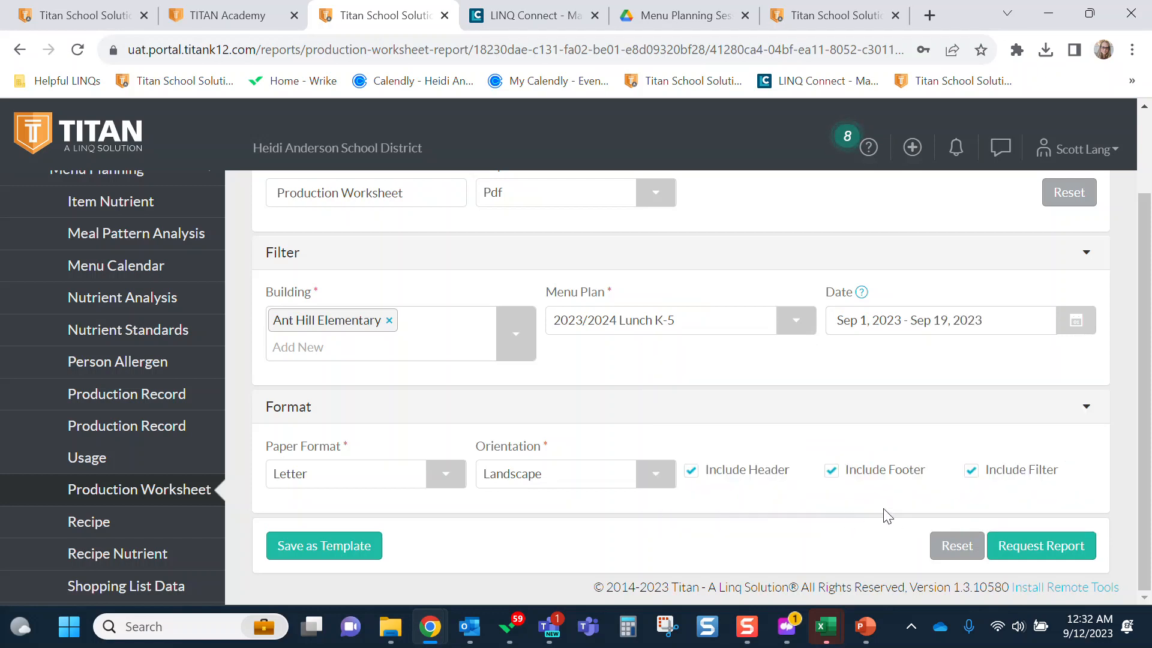
left_click(1052, 551)
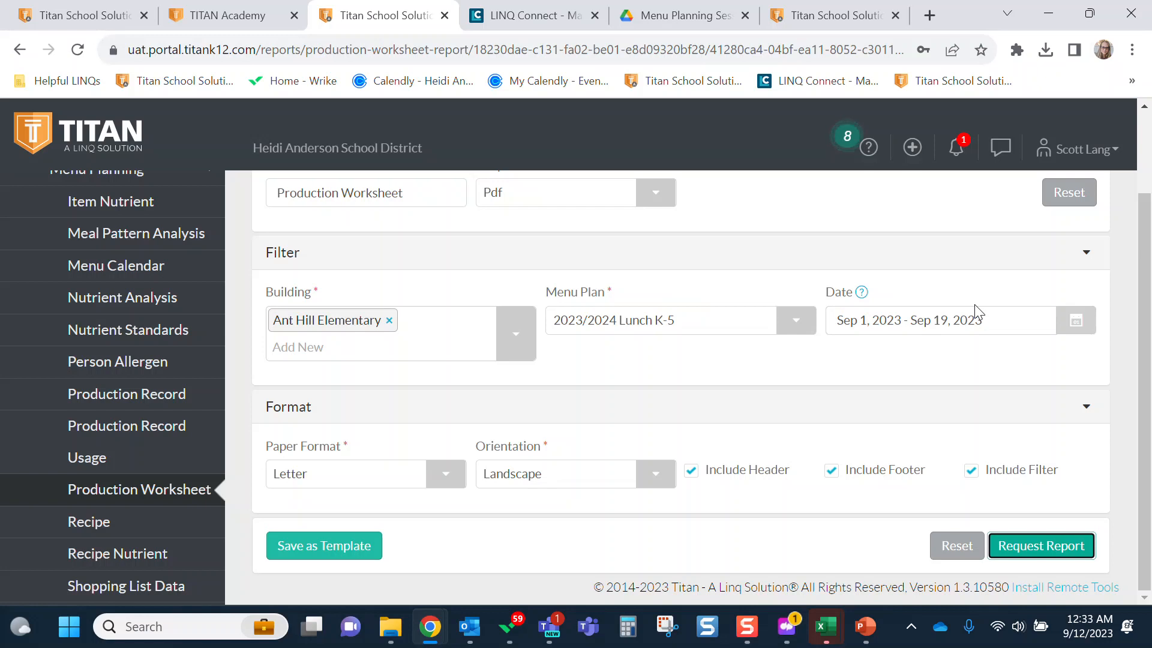
Open the completed Production Worksheet PDF, review its planned, served and comments columns, and close it.
left_click(959, 155)
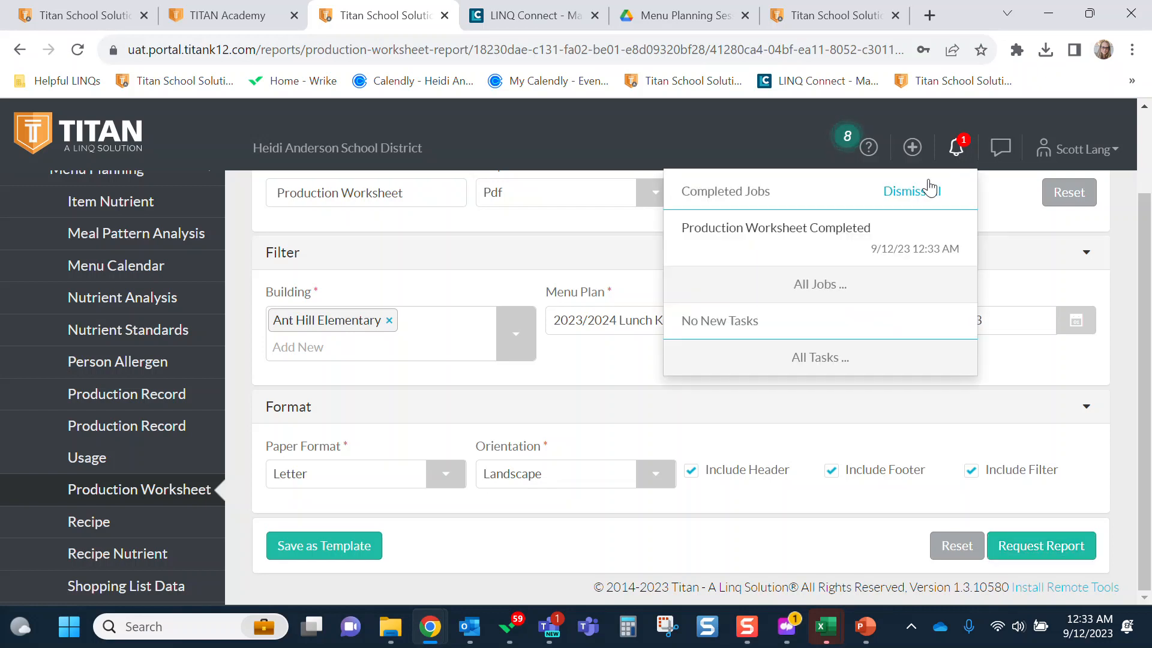
left_click(845, 234)
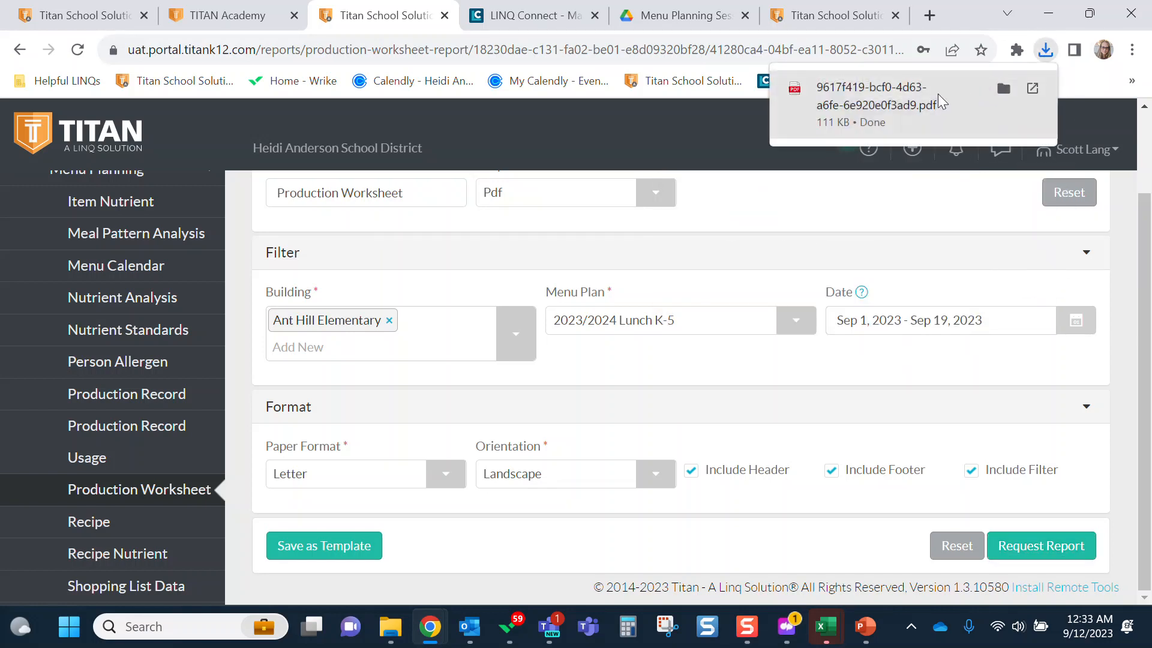
left_click(937, 97)
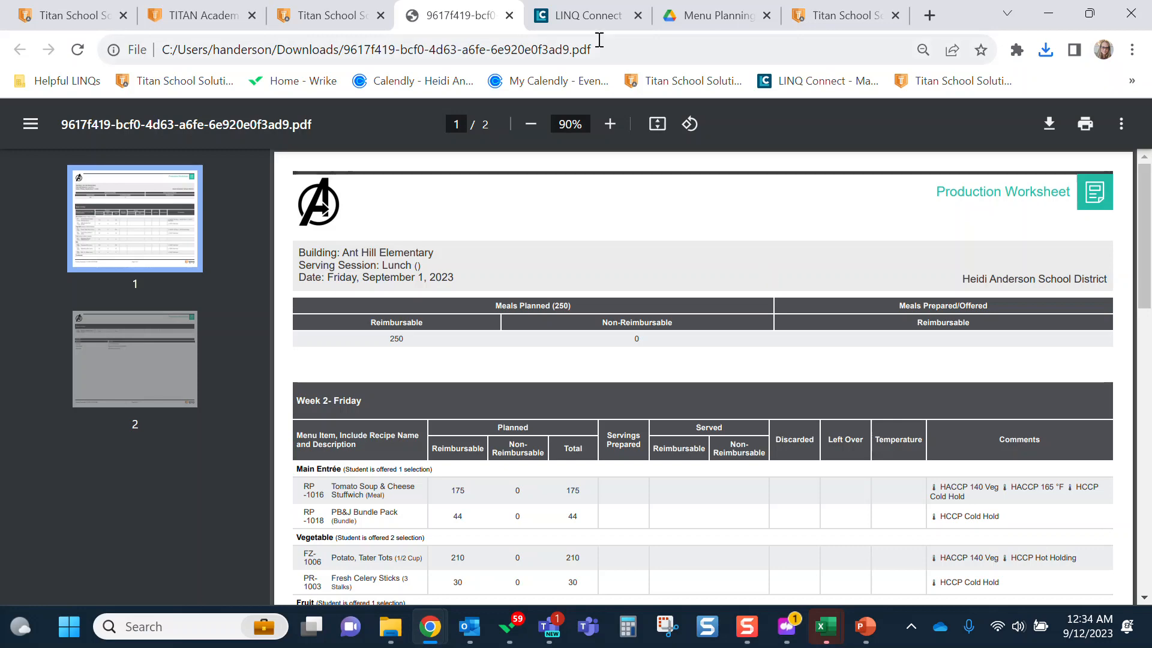
left_click(509, 15)
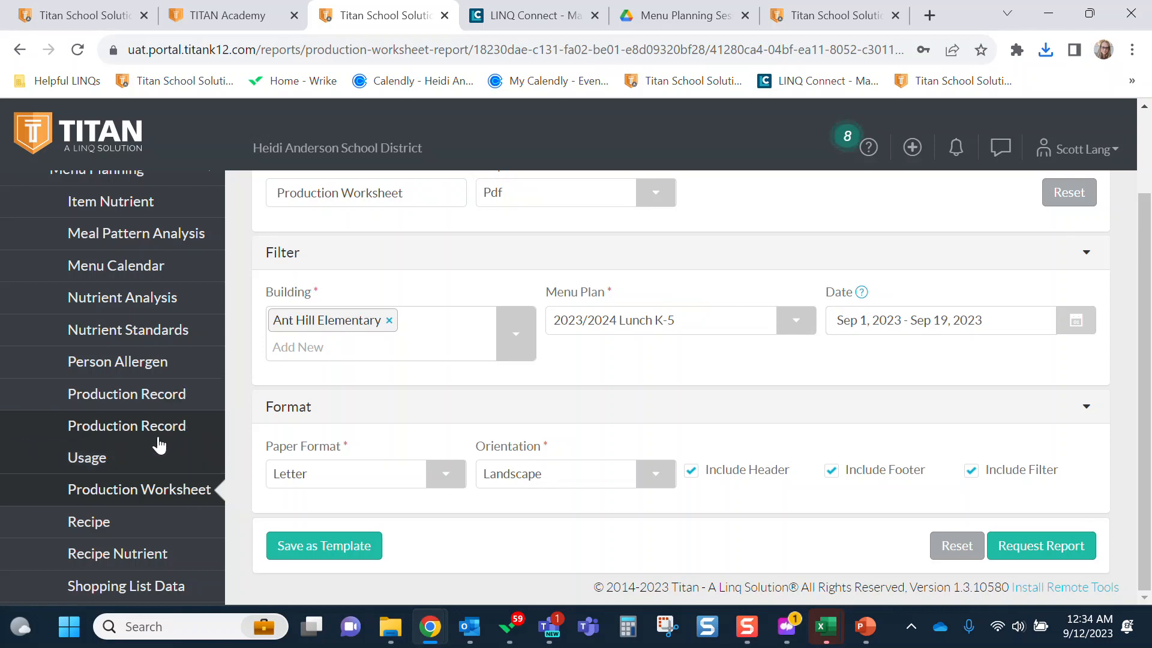
Open the Production Record Usage report for Menu Planning and set its date range to Sep 11, 2023 only.
left_click(137, 446)
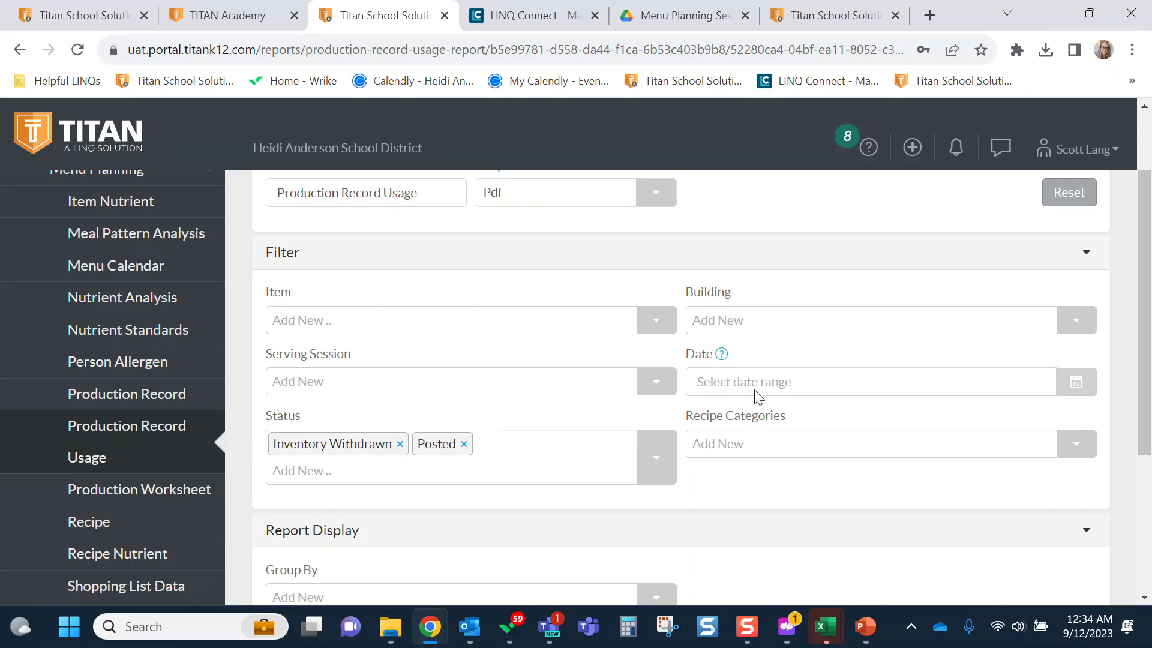
left_click(1076, 385)
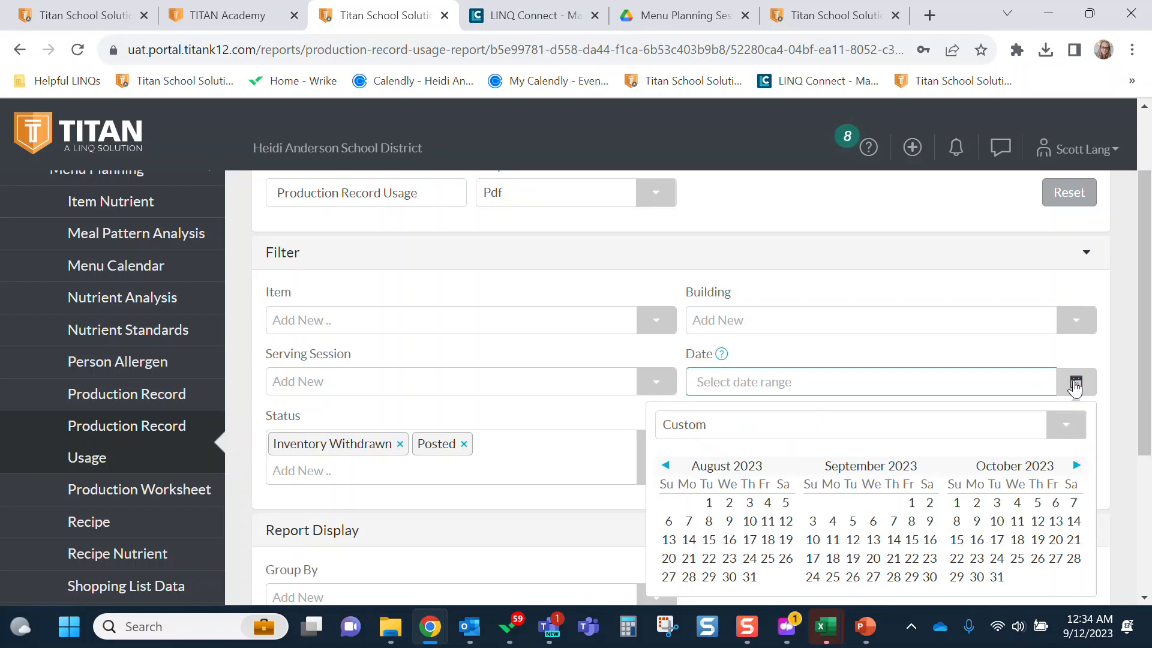
scroll(917, 438, "down", 1)
left_click(840, 454)
left_click(840, 455)
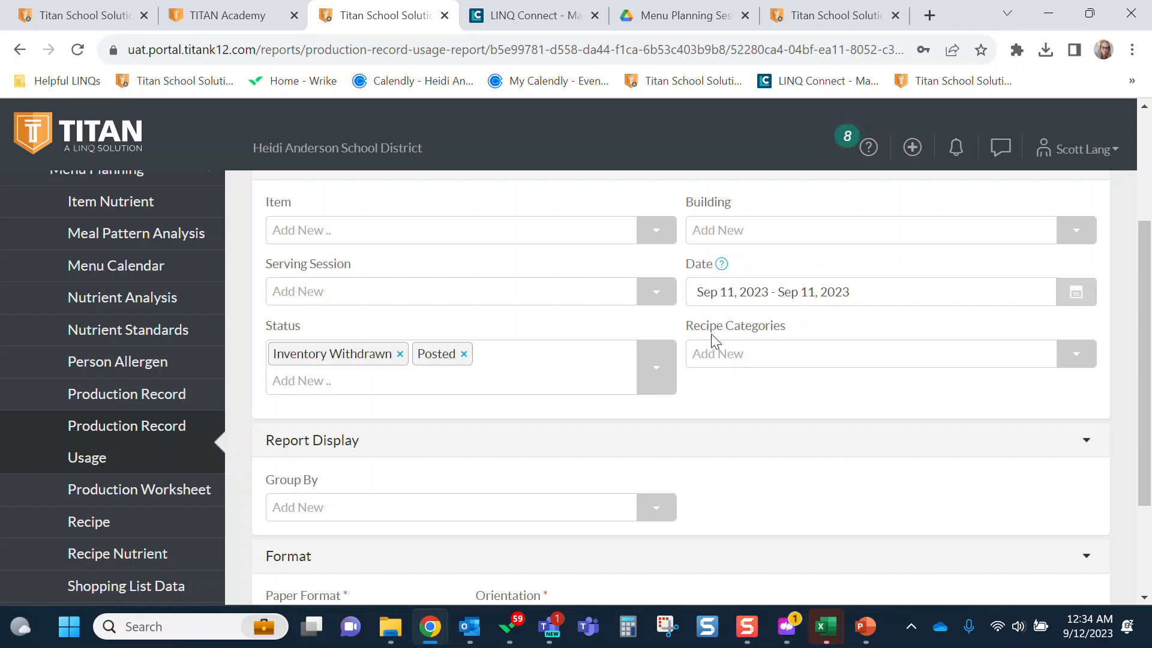
left_click_drag(688, 335, 797, 337)
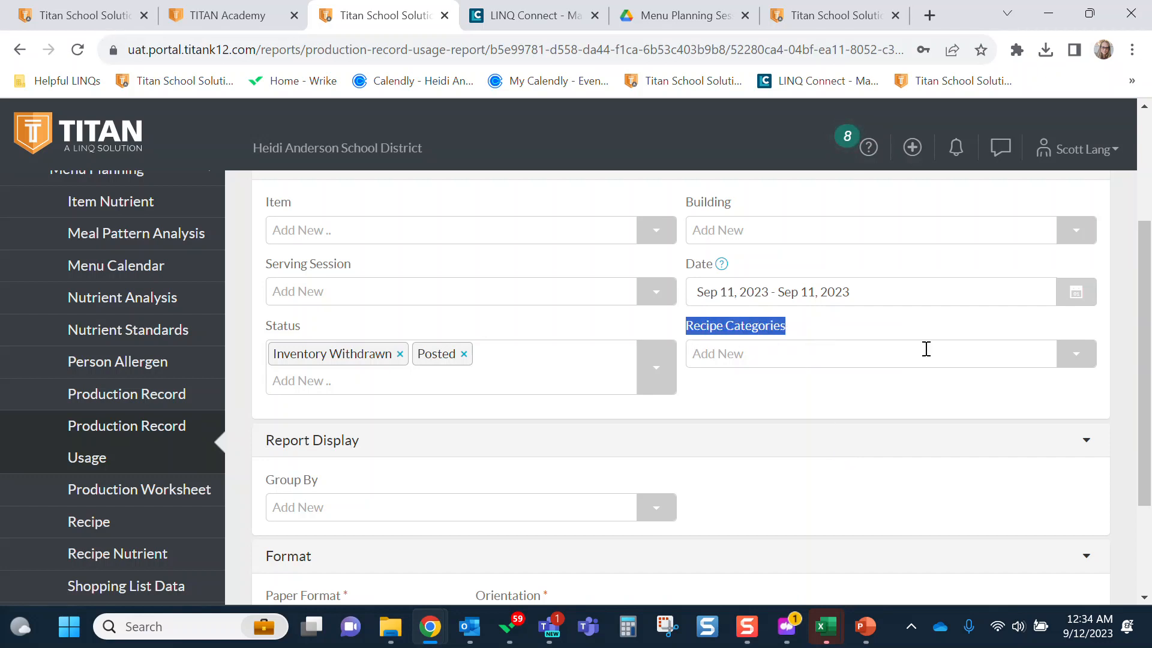
left_click(1072, 359)
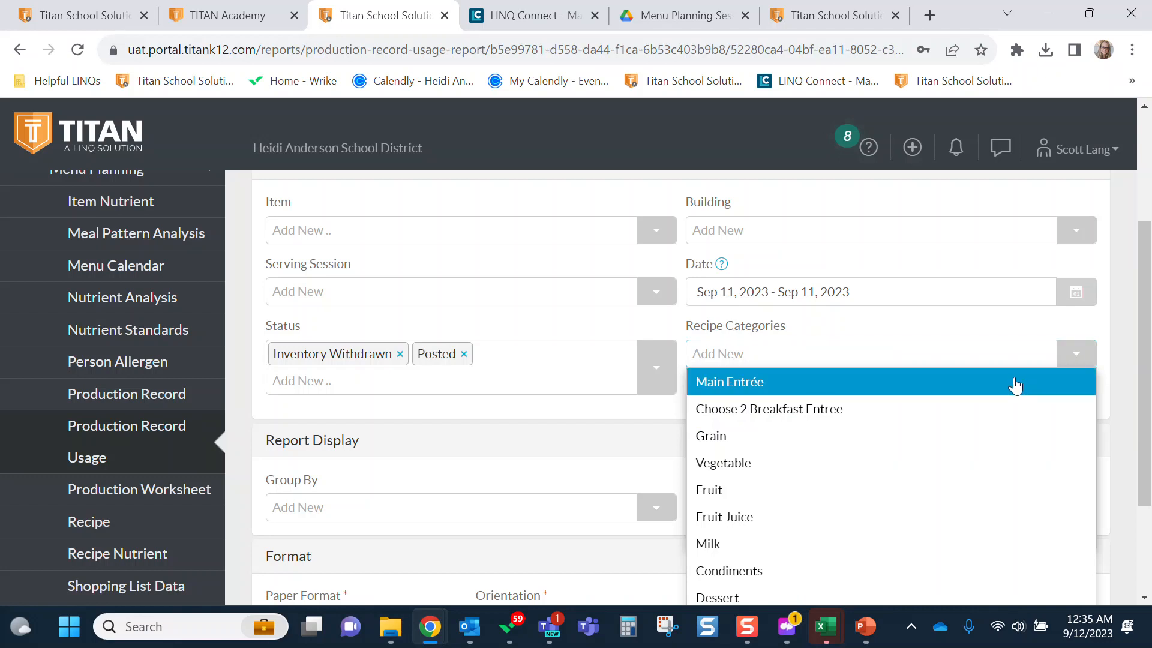
left_click(1014, 383)
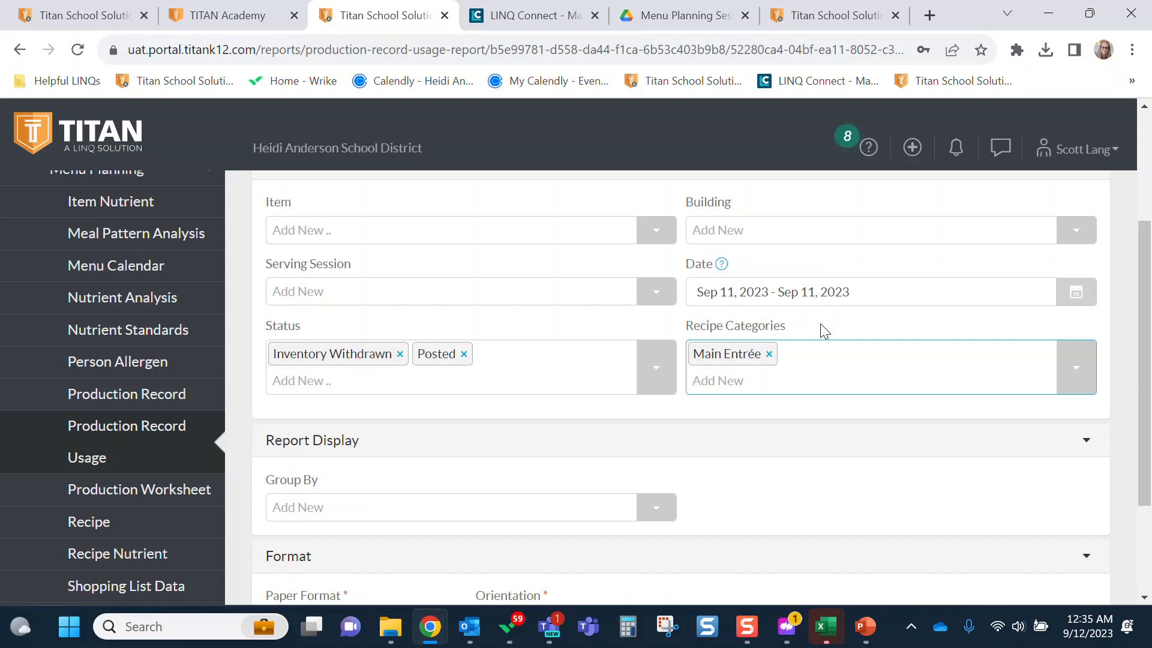
left_click(769, 354)
Request the Production Record Usage report and open its completed PDF.
scroll(838, 444, "down", 3)
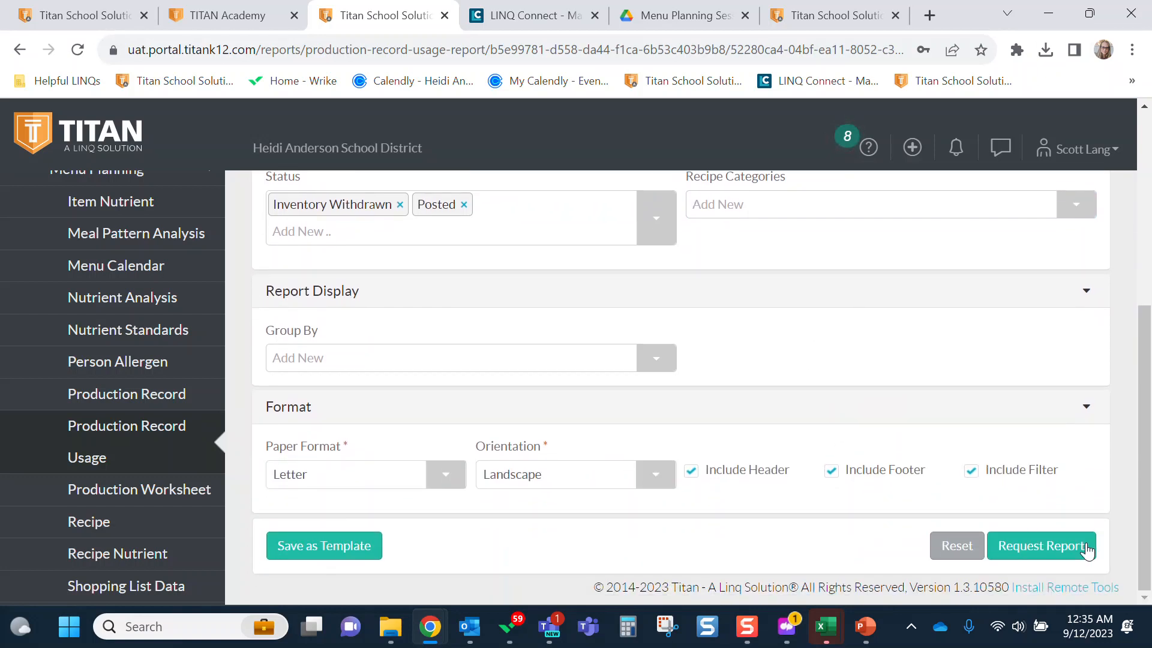
left_click(1064, 548)
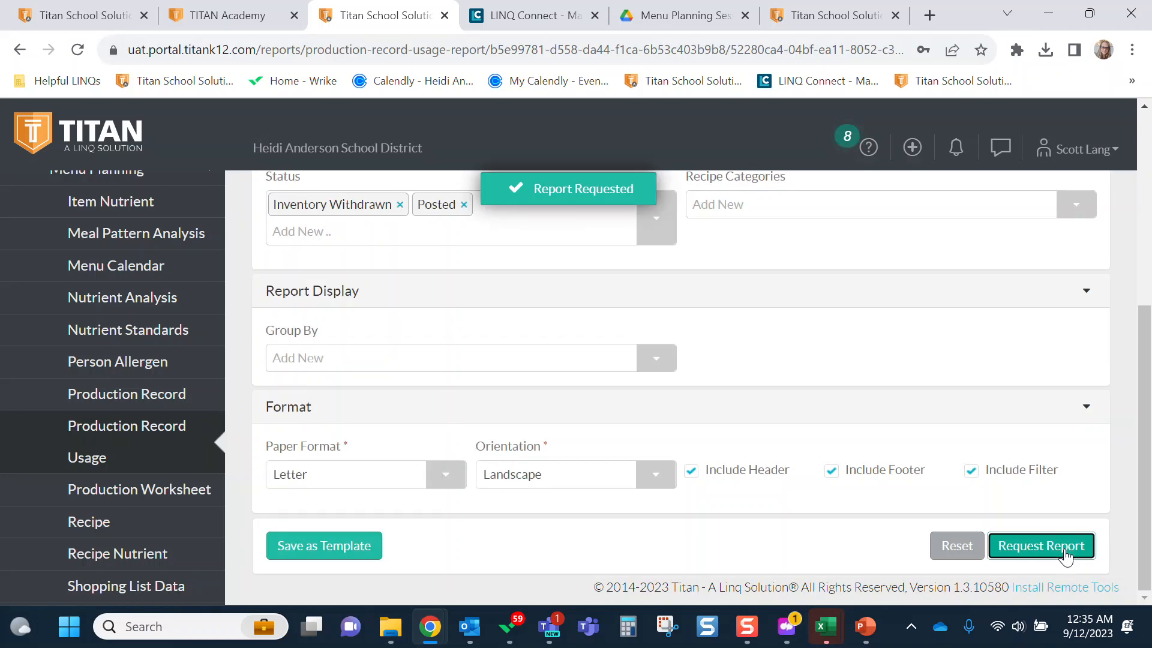
scroll(532, 442, "up", 4)
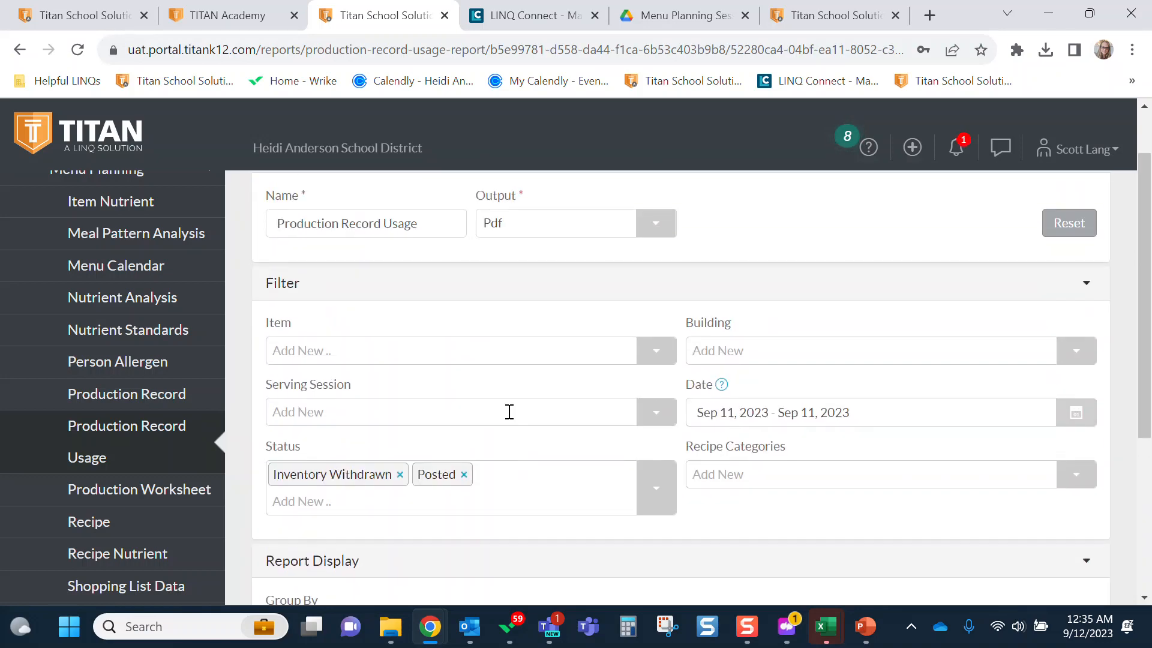
left_click(955, 150)
left_click(822, 240)
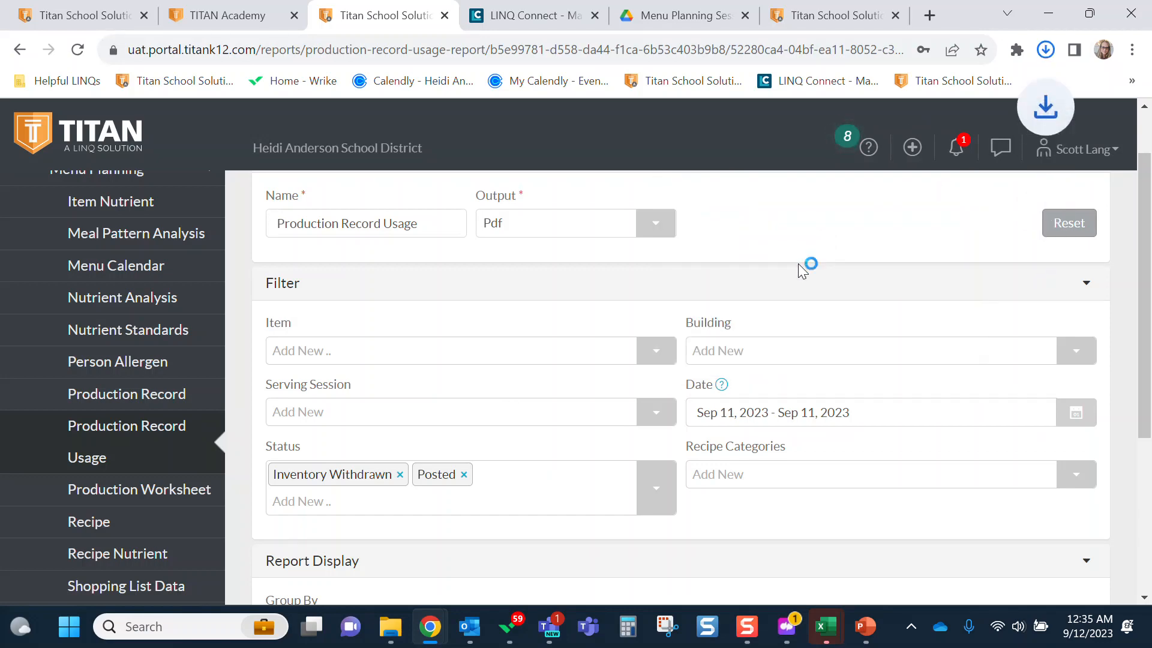
left_click(924, 106)
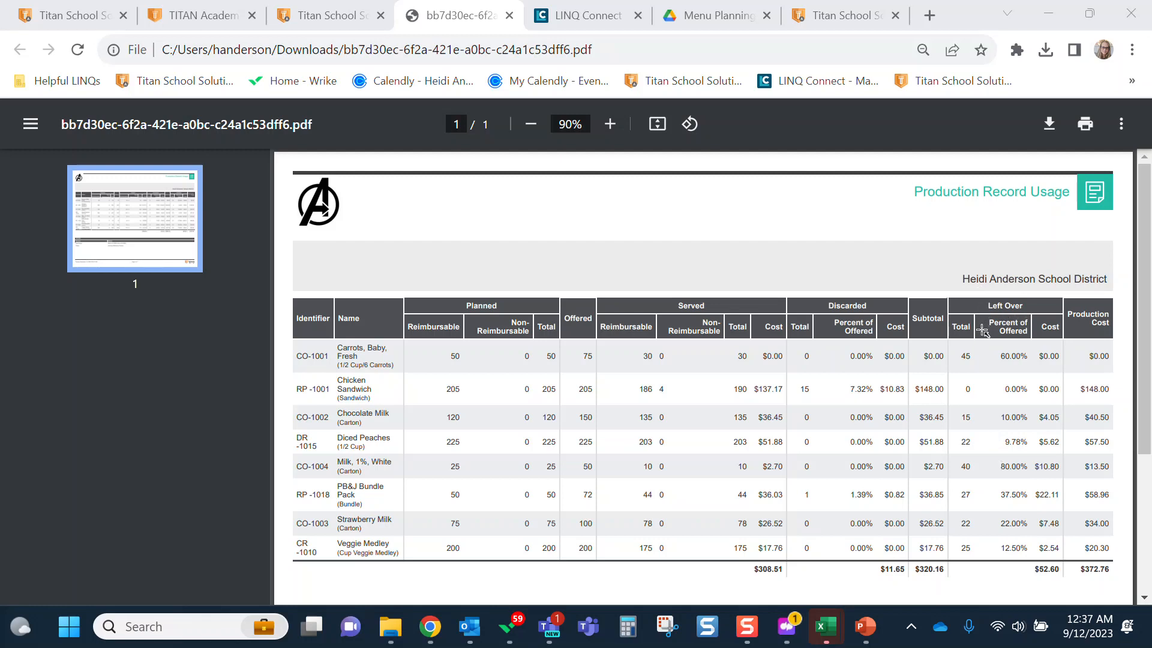
Review the discarded and left over amounts in the Production Record Usage PDF, and close it.
left_click_drag(969, 286, 994, 358)
left_click_drag(789, 443, 842, 443)
left_click(510, 15)
Collapse the Menu Planning and Reports navigation groups and return to the Dashboard.
scroll(141, 441, "up", 3)
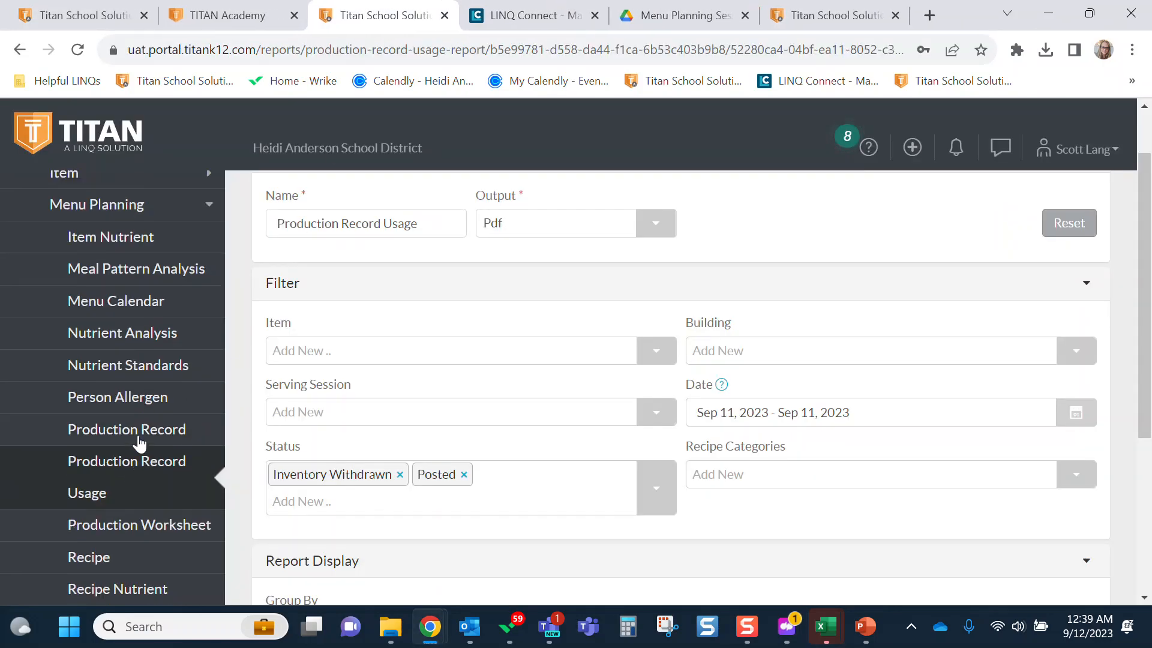
left_click(197, 353)
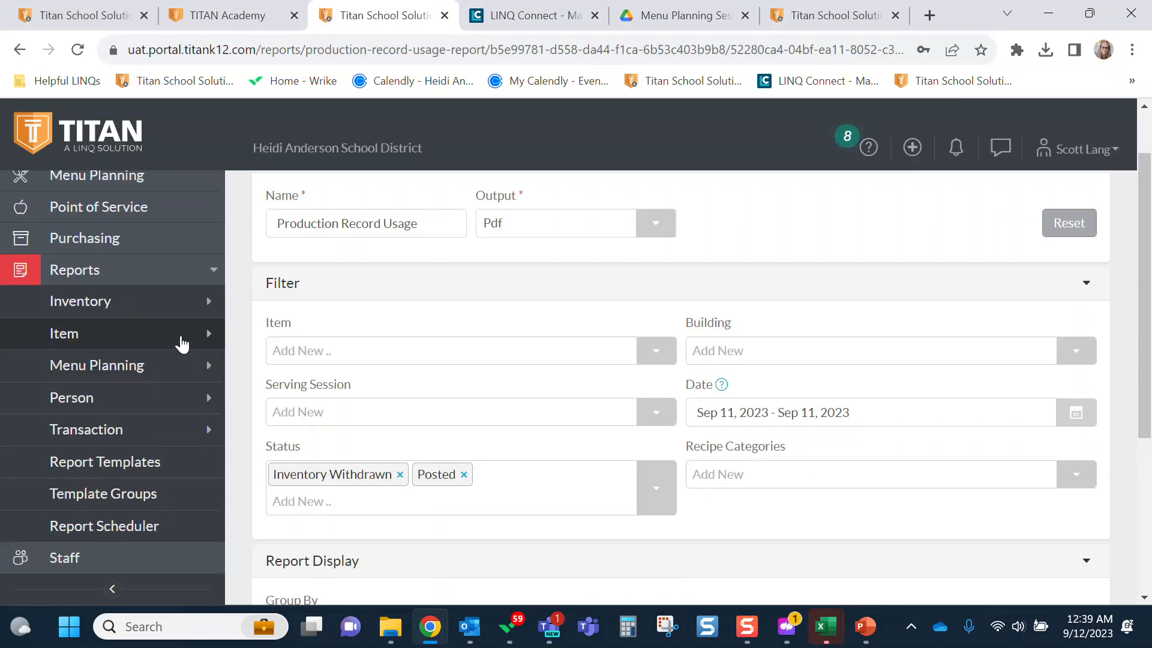
scroll(182, 344, "up", 1)
left_click(183, 341)
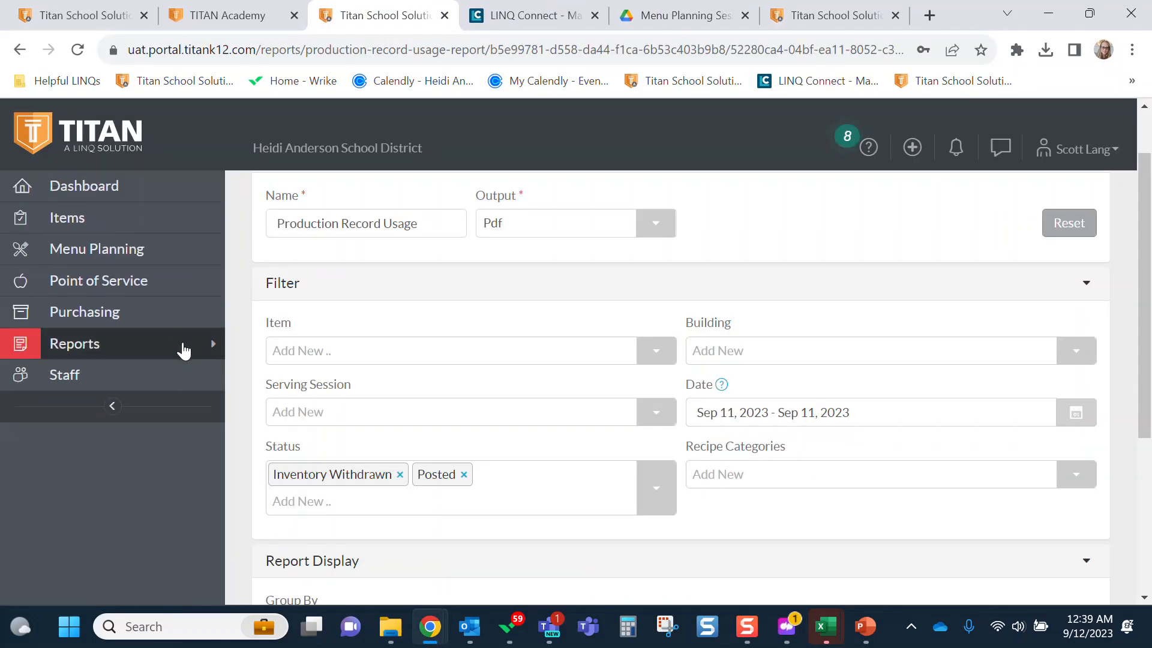
left_click(136, 195)
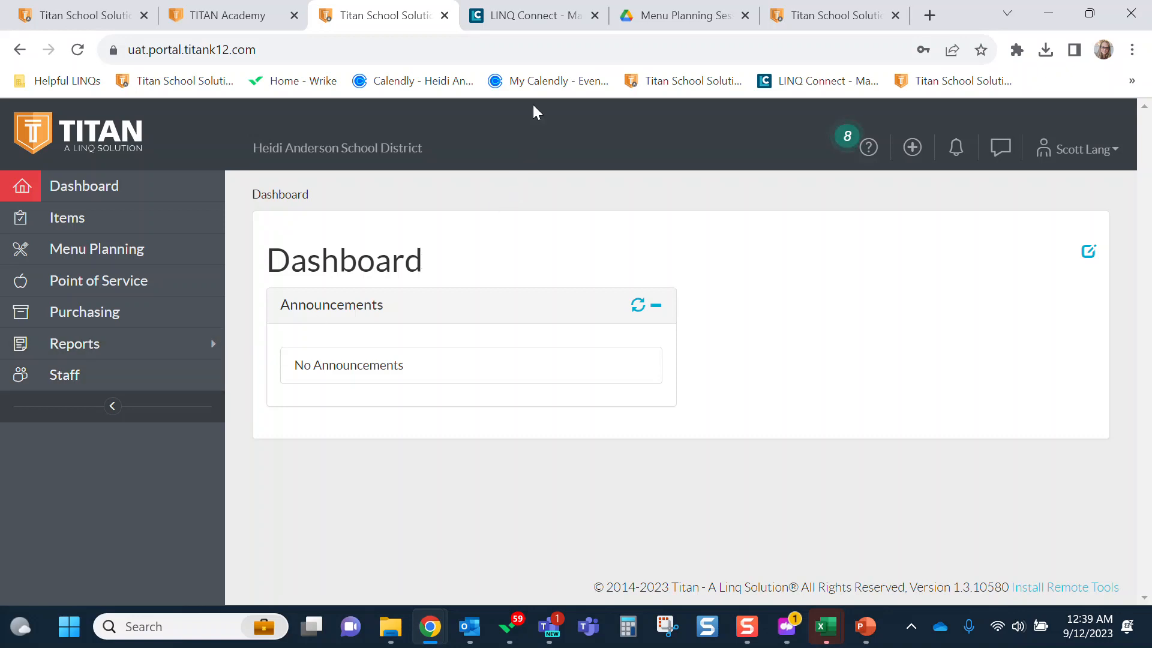
Switch to LINQ Connect, go to its home page and find the district search under Check District Menus.
left_click(534, 23)
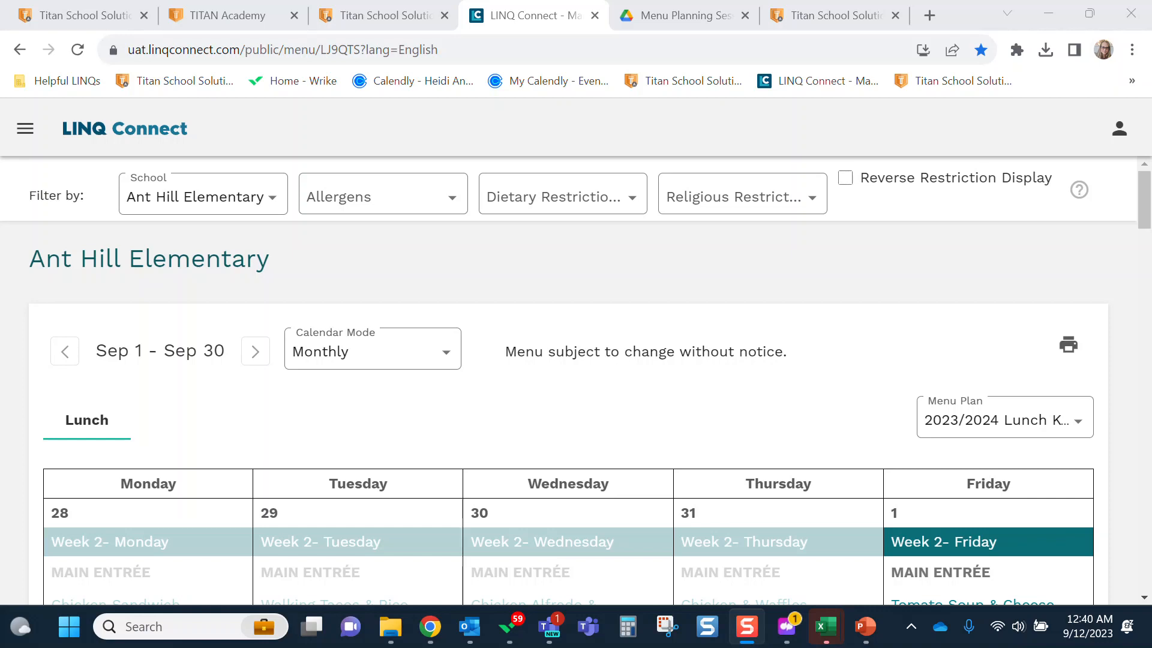
left_click(117, 128)
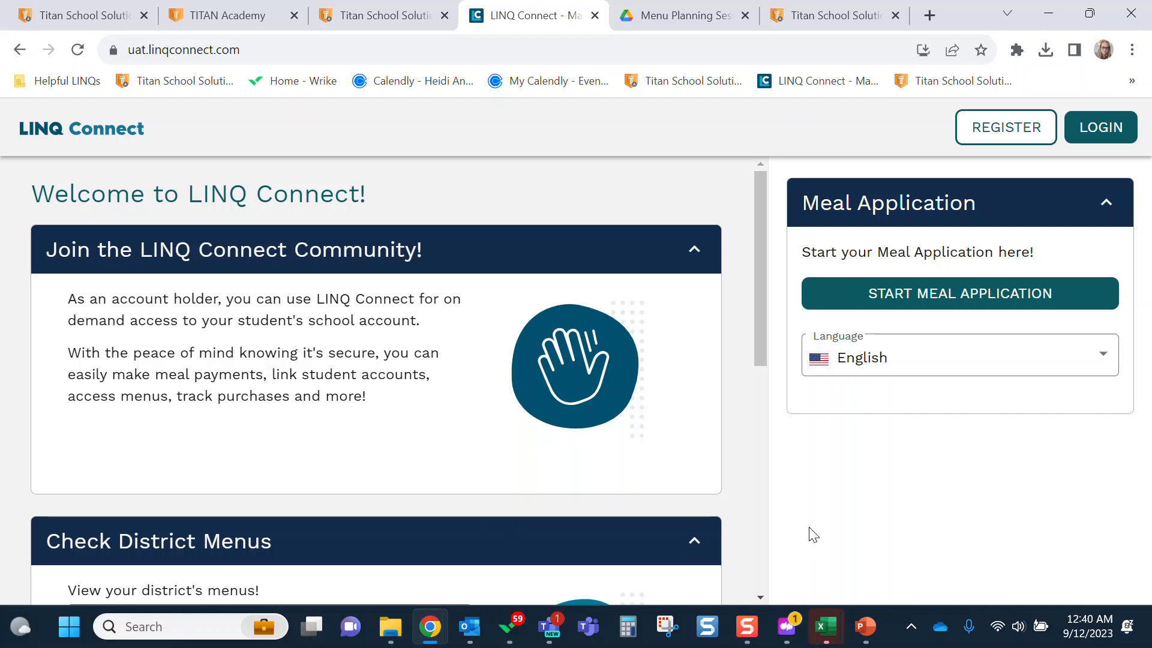
scroll(313, 393, "down", 1)
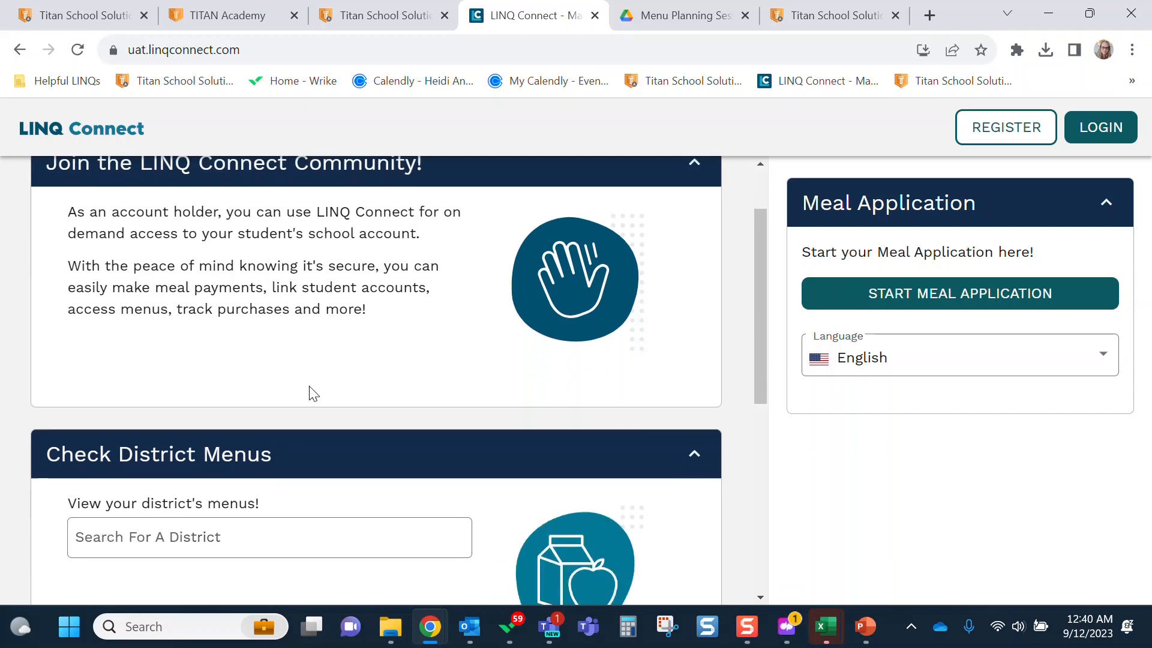
scroll(311, 392, "down", 1)
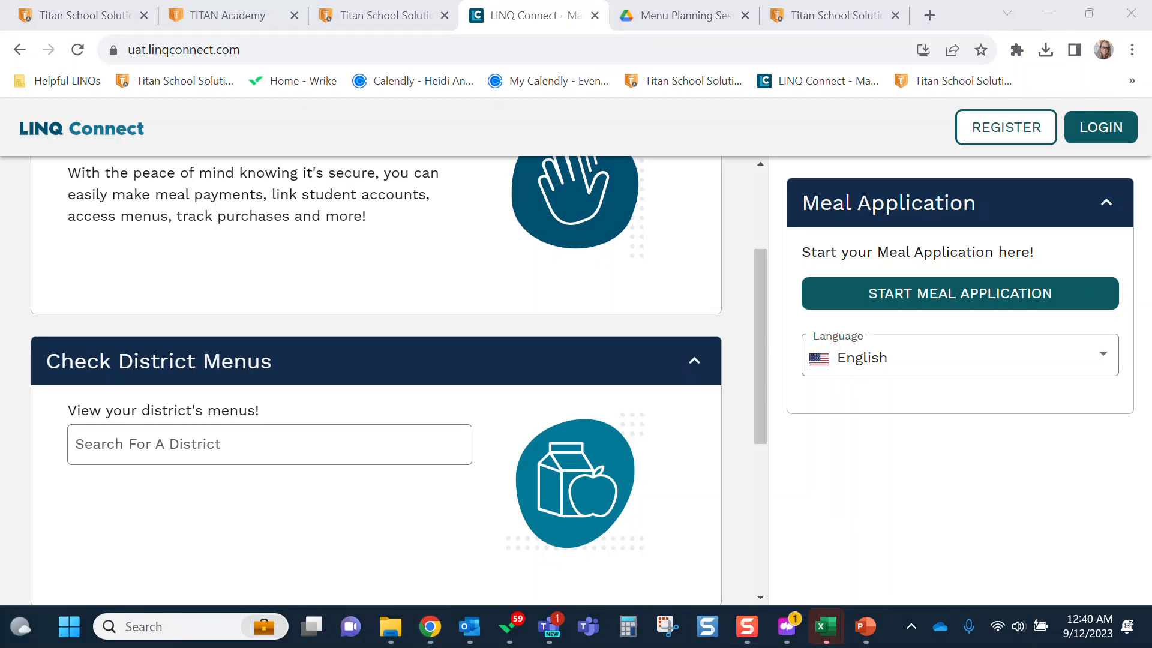
left_click_drag(456, 356, 289, 367)
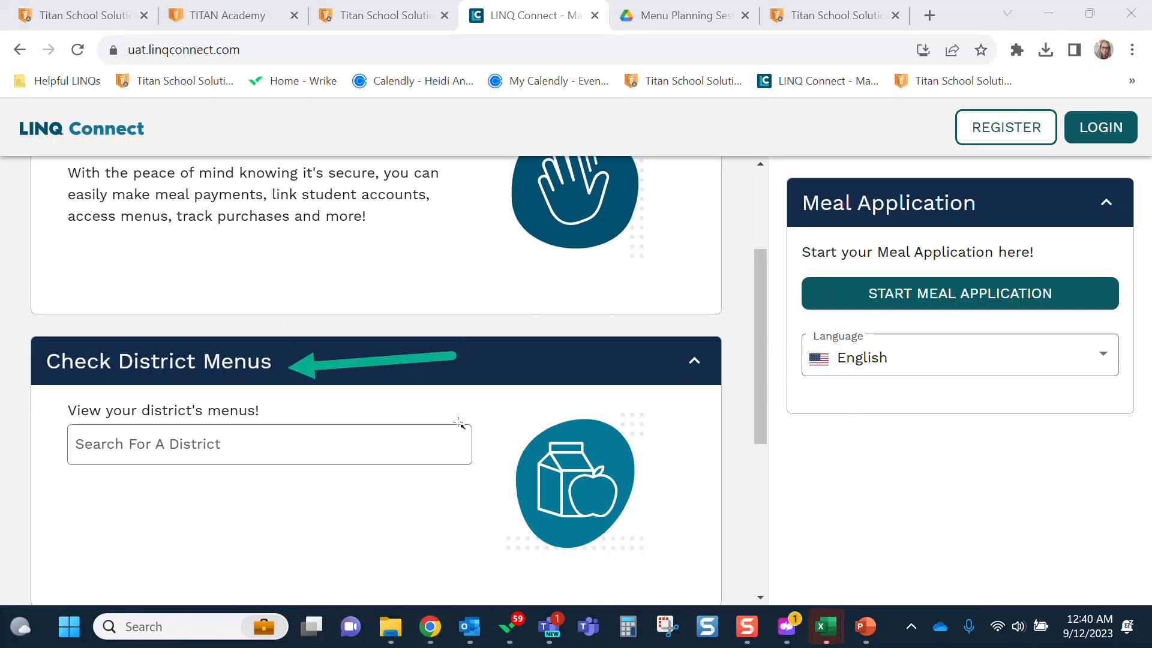
left_click_drag(474, 388, 300, 447)
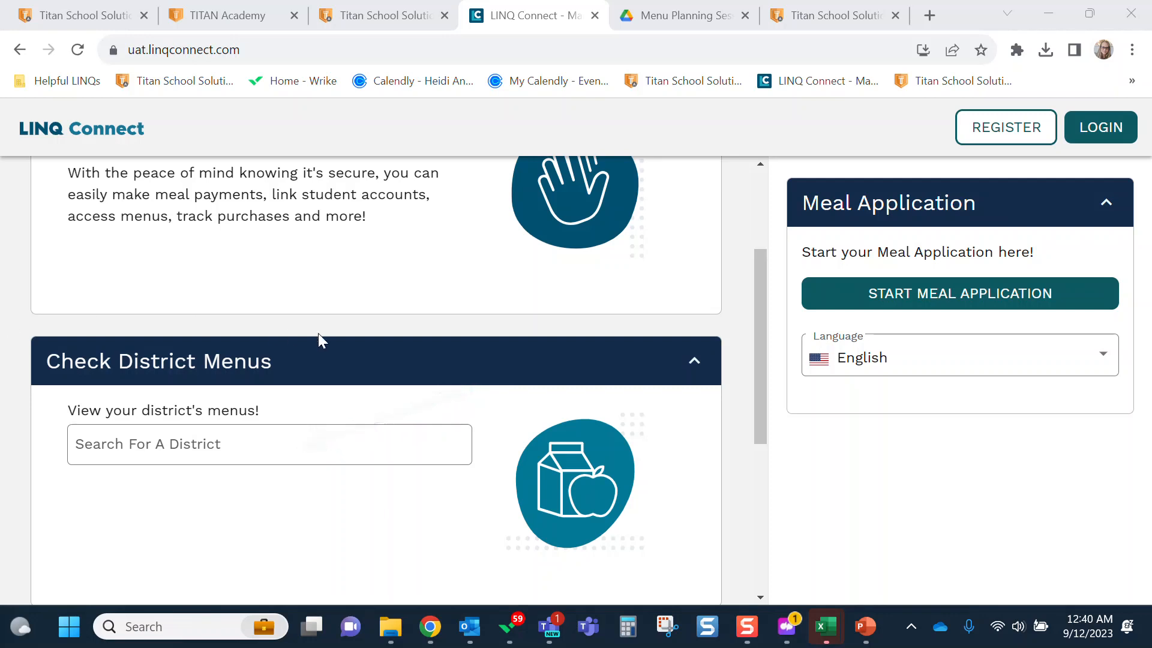
Search the district menus for the school district's name and open the menu page of the Price, Utah district.
left_click(222, 448)
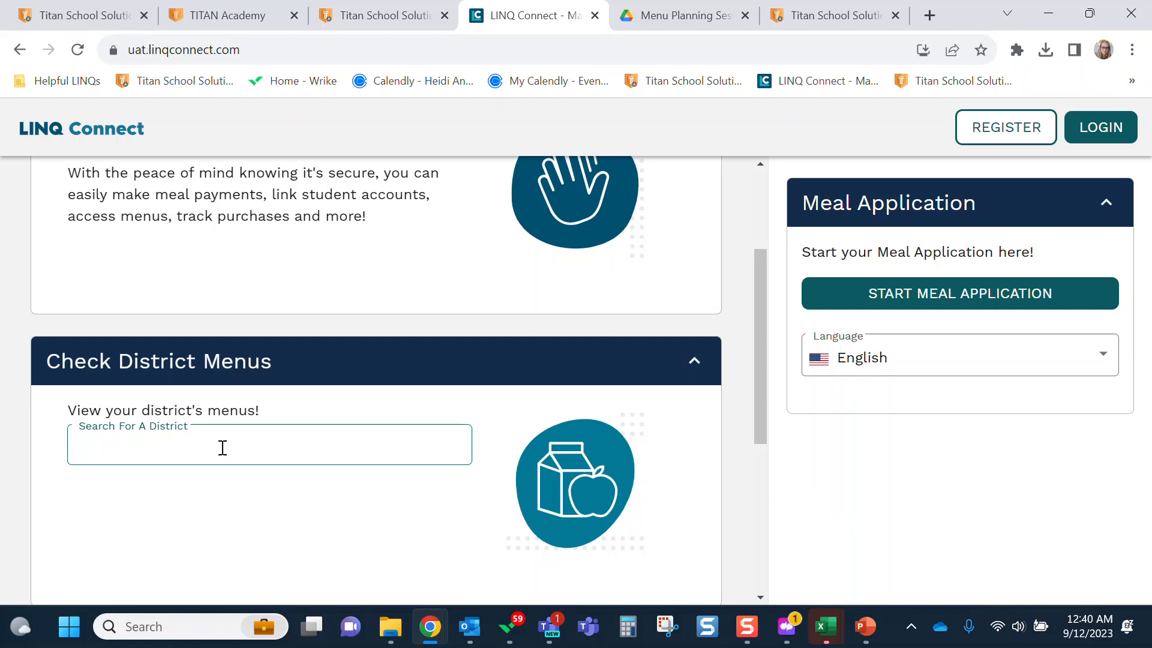
type("anderson")
left_click(186, 495)
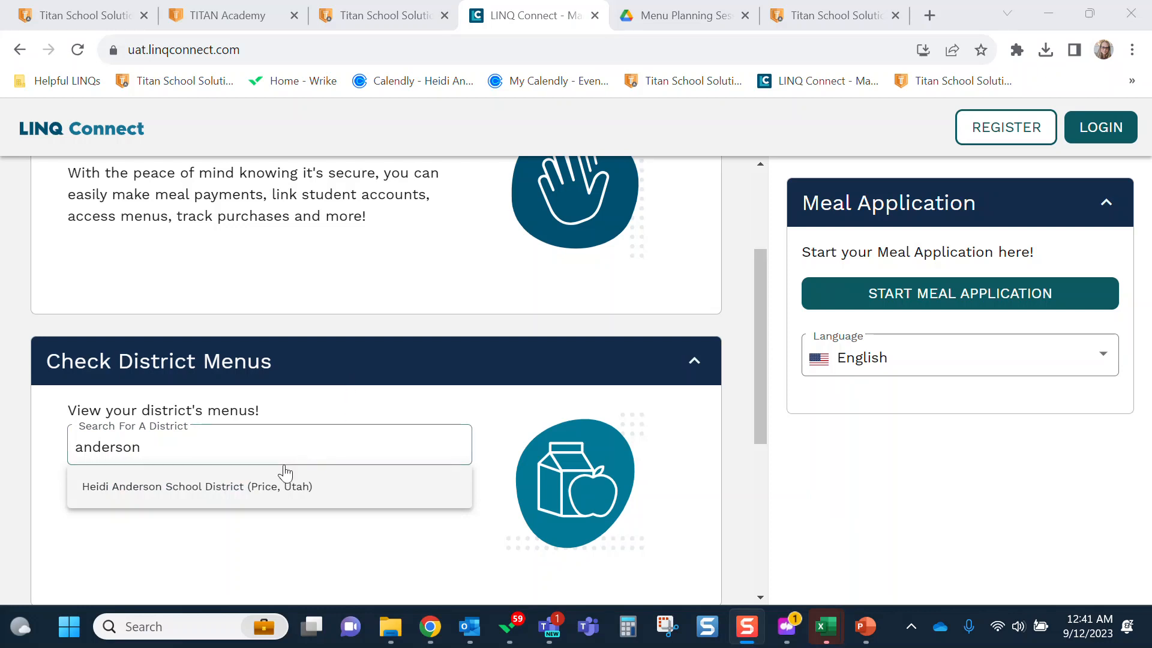
left_click(241, 493)
left_click(241, 487)
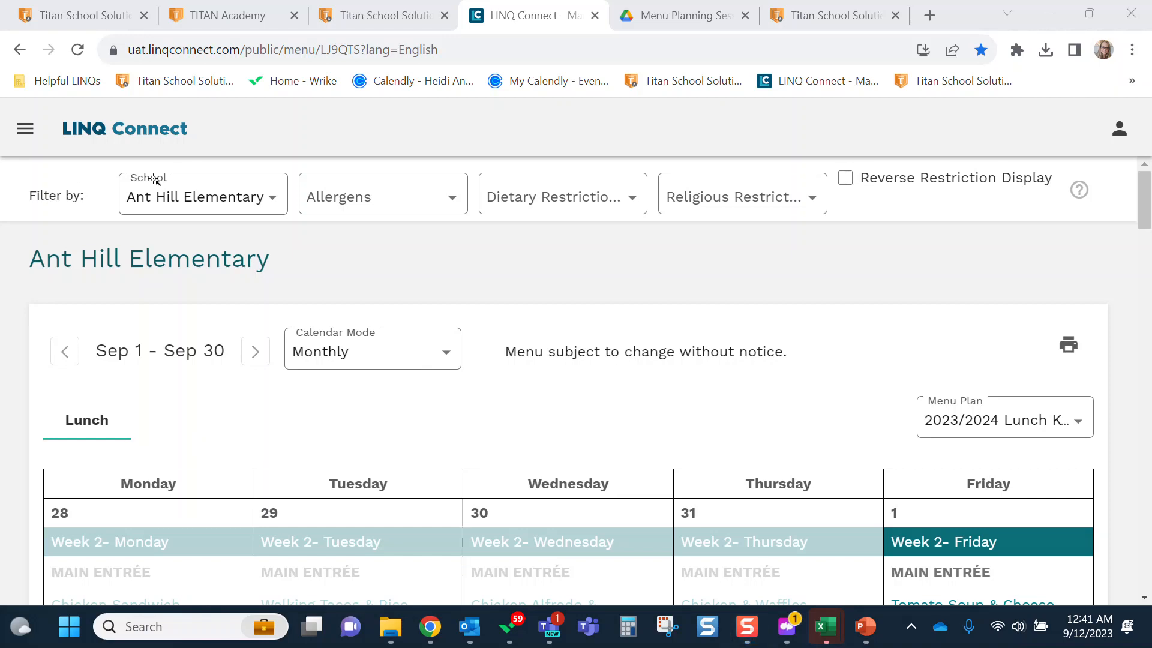
Check which schools are offered in the School filter, keeping Ant Hill Elementary selected.
left_click_drag(309, 111, 183, 175)
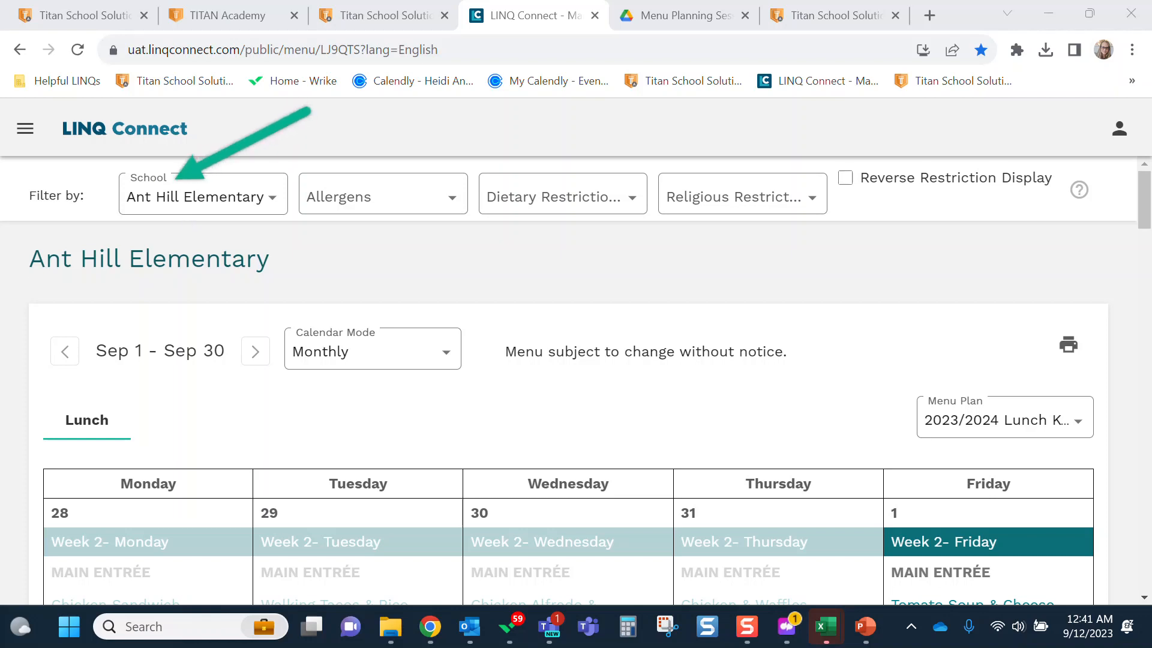
left_click(275, 201)
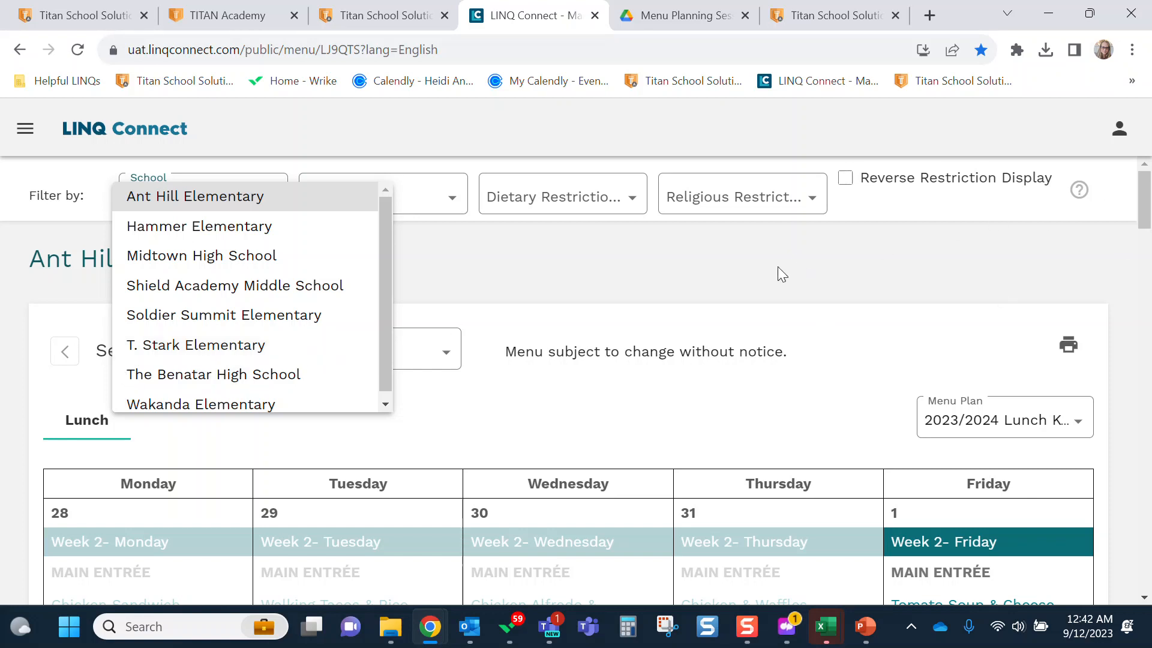
left_click(537, 291)
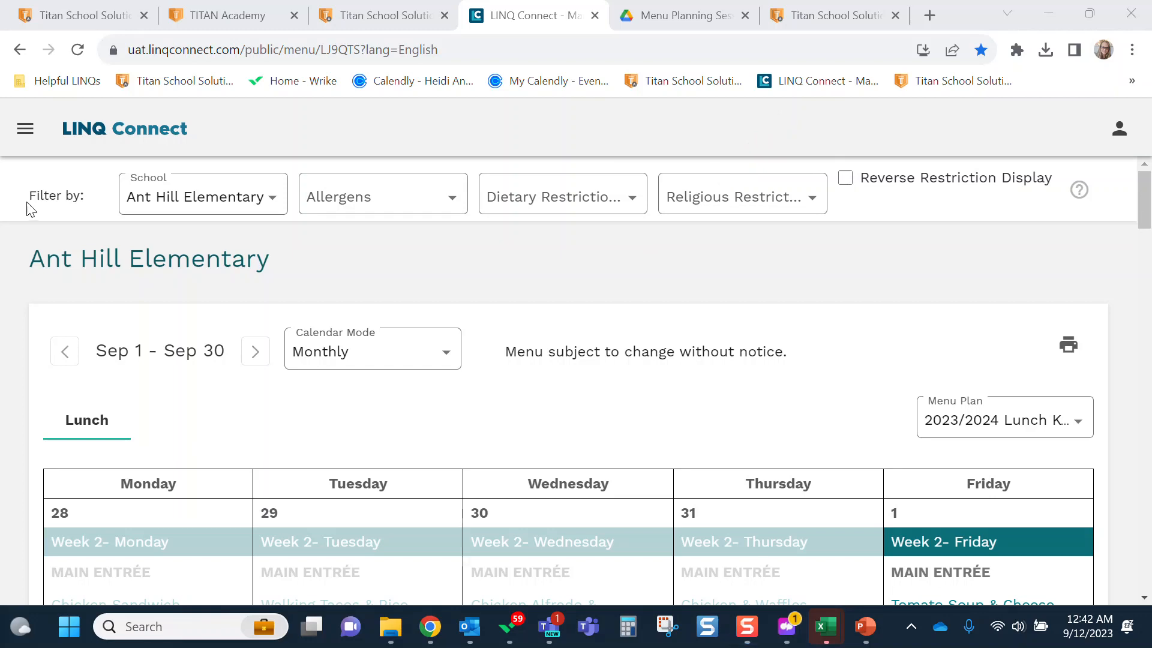
Filter the Ant Hill Elementary menu by the Peanuts allergen and look through the September calendar for crossed-out items.
left_click(450, 196)
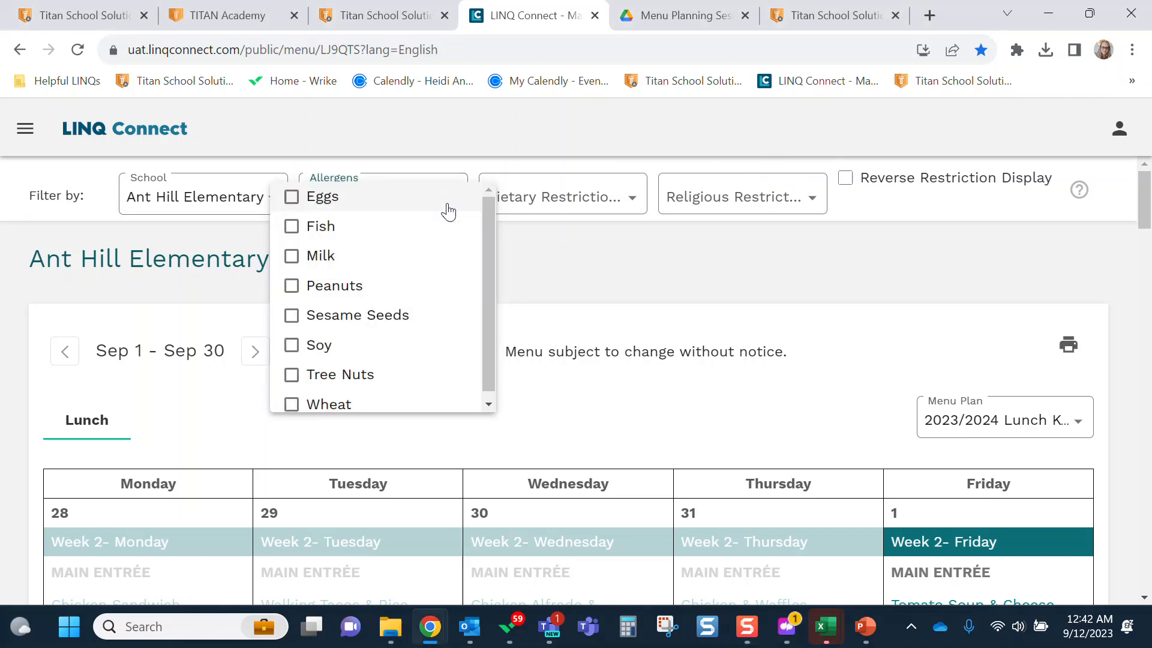
scroll(330, 389, "down", 1)
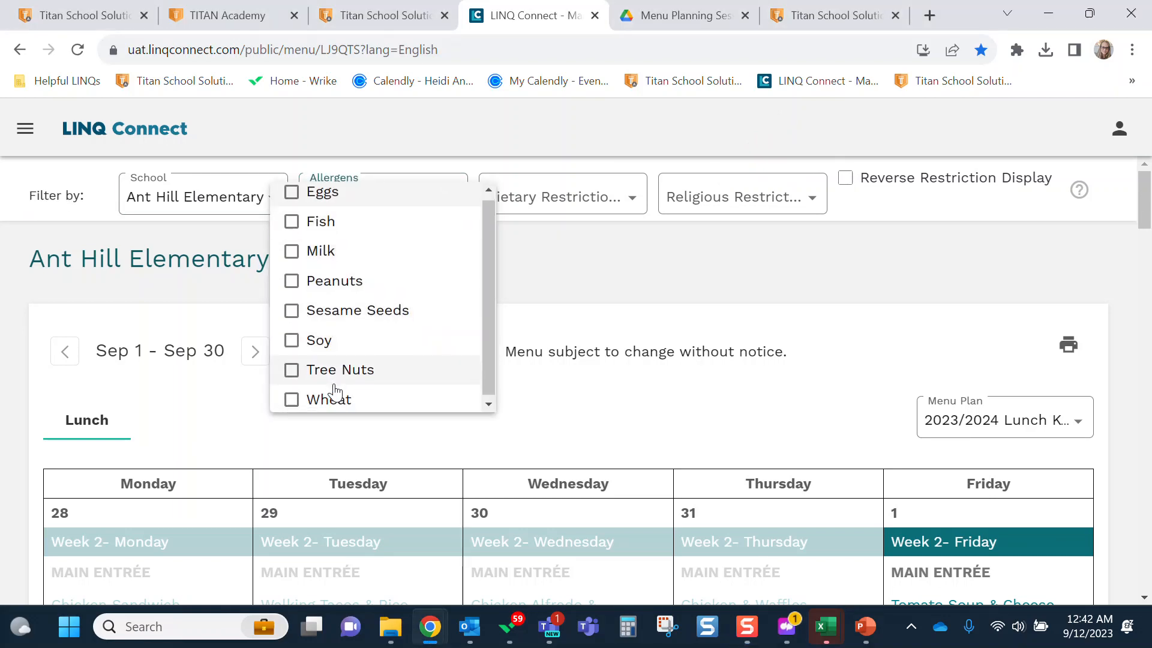
left_click(291, 280)
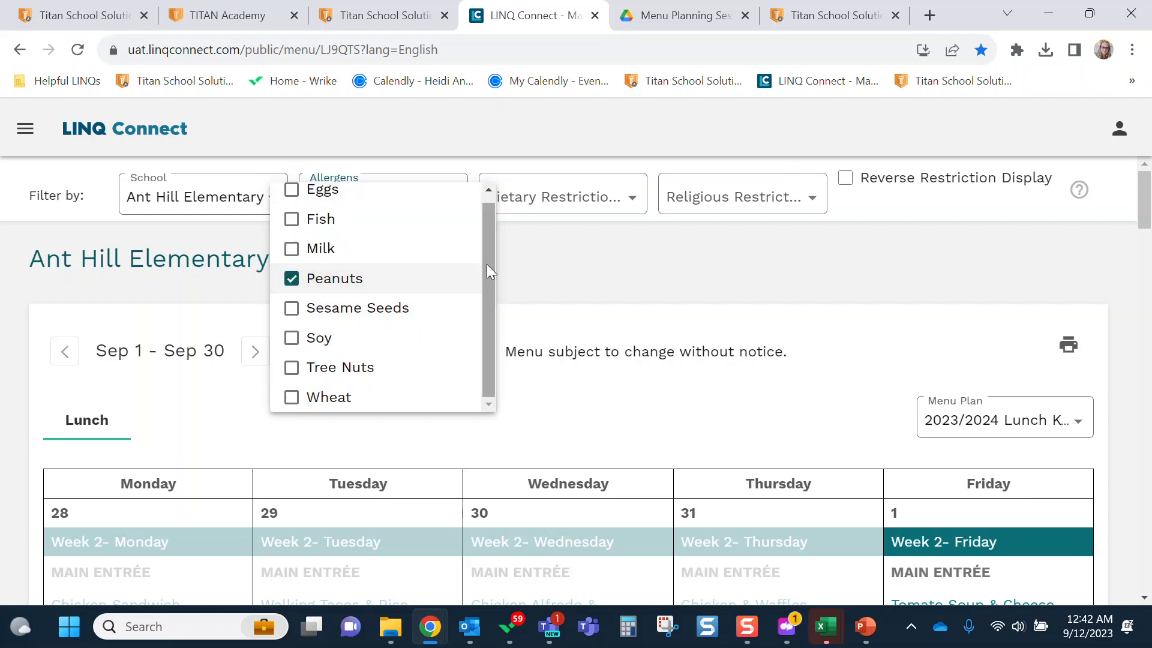
left_click(524, 260)
scroll(524, 260, "down", 2)
scroll(524, 260, "down", 10)
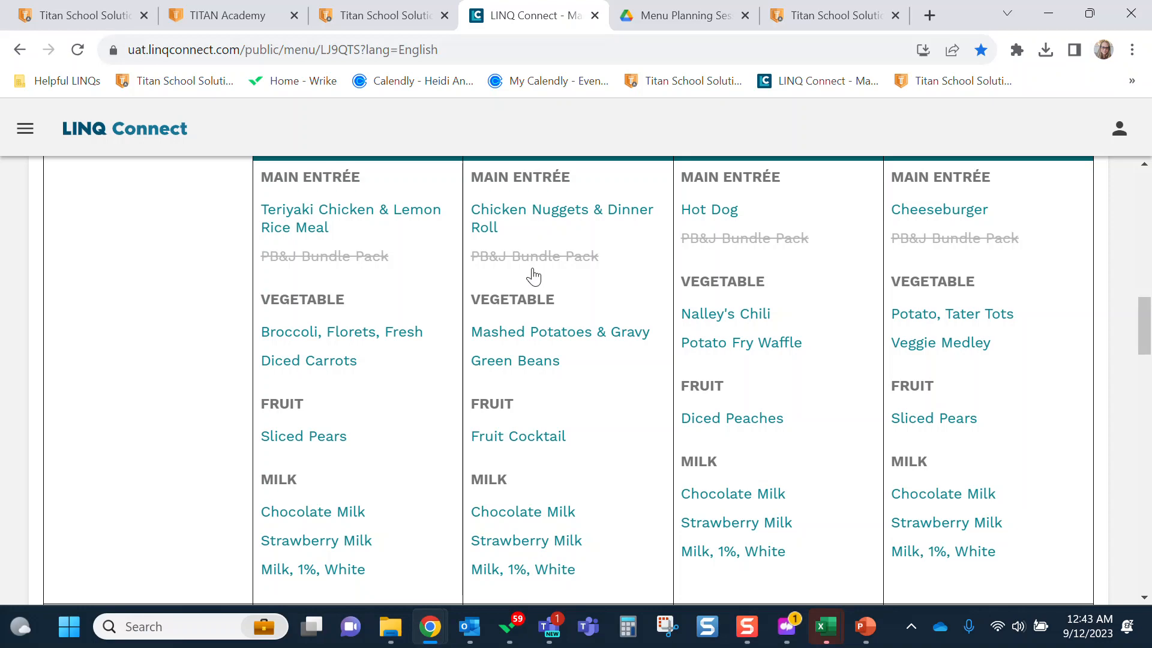
scroll(497, 304, "up", 8)
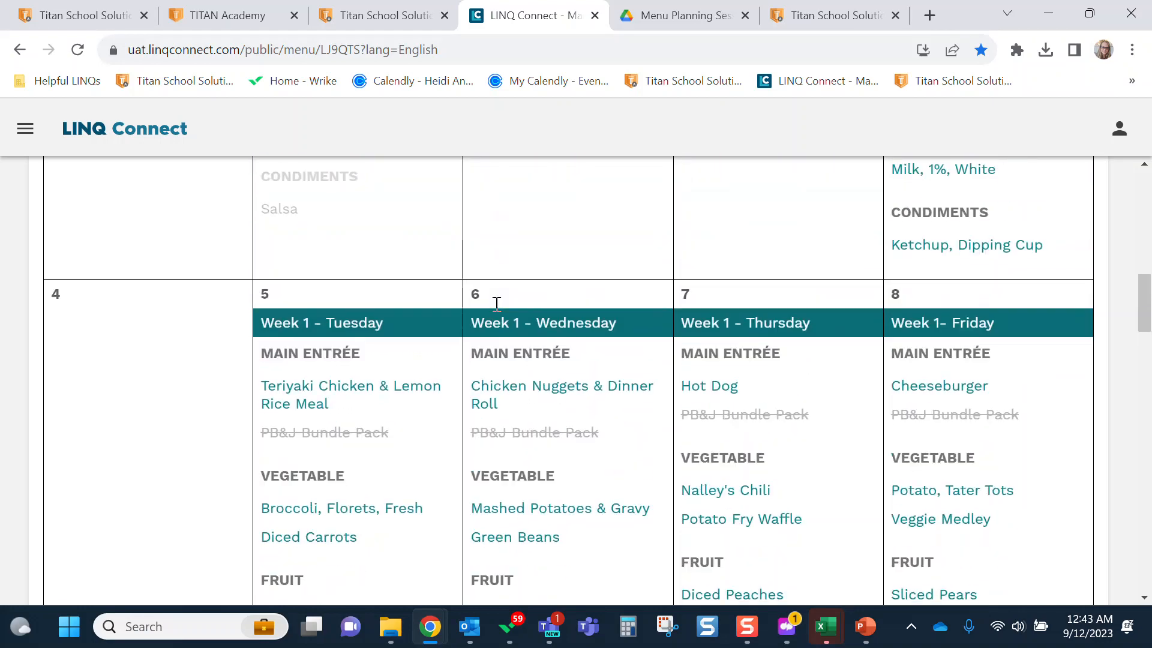
scroll(497, 304, "up", 6)
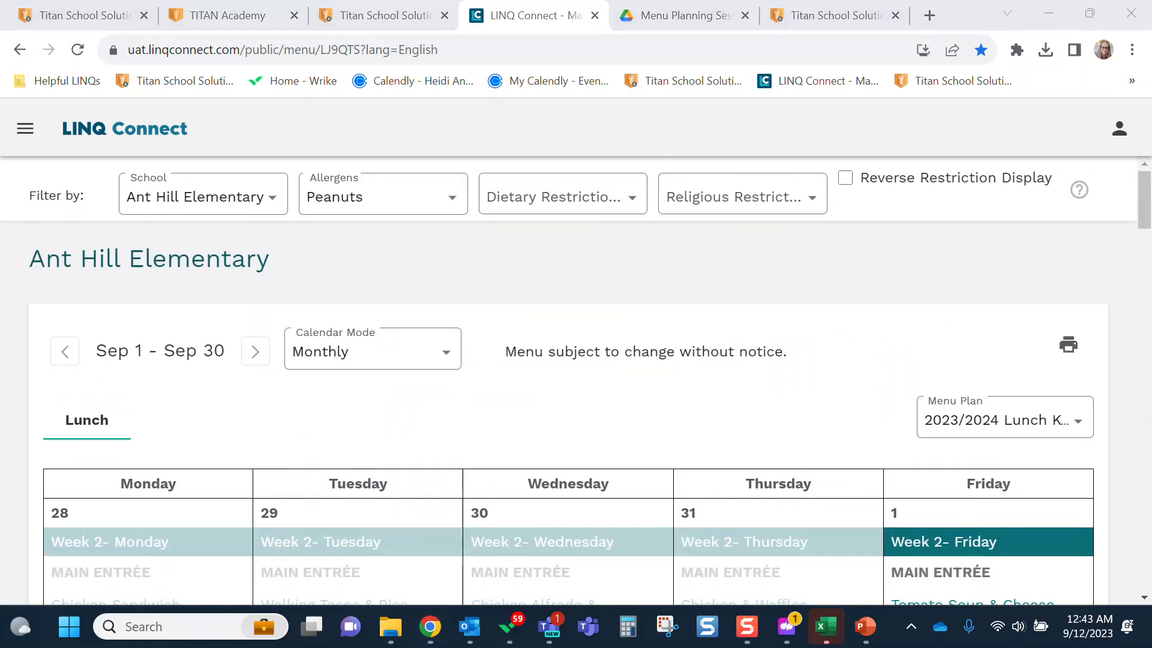
Open the print preview of the September lunch menu and examine how the Peanuts allergen is marked on menu items.
left_click_drag(960, 347, 1053, 347)
left_click(1069, 346)
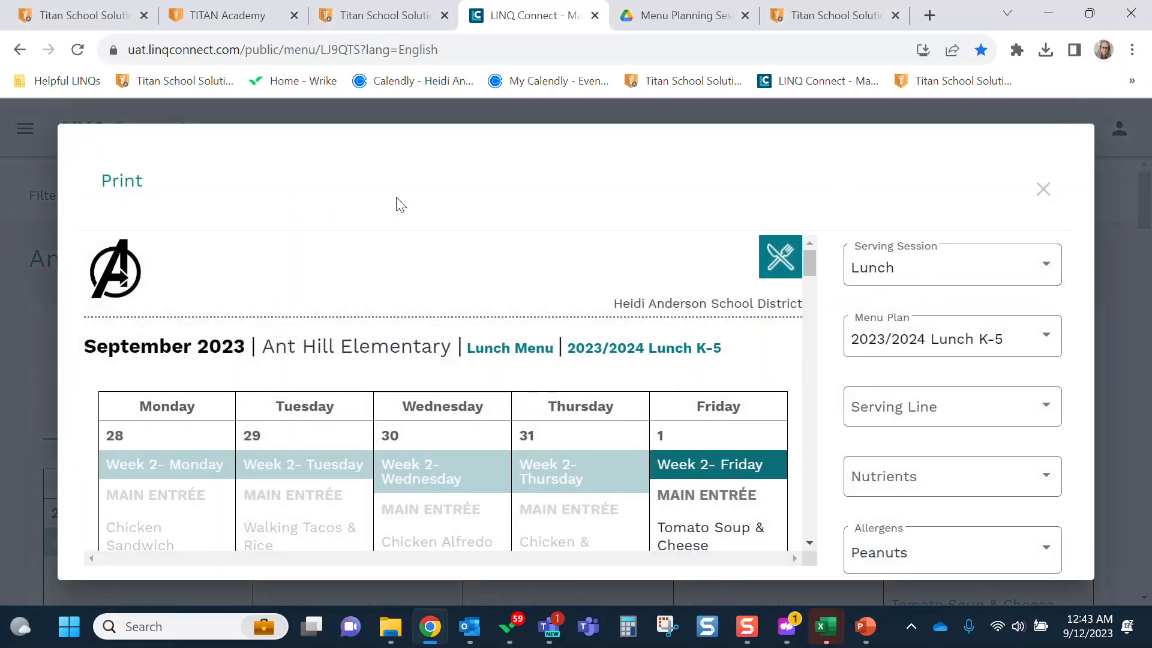
left_click_drag(809, 257, 775, 332)
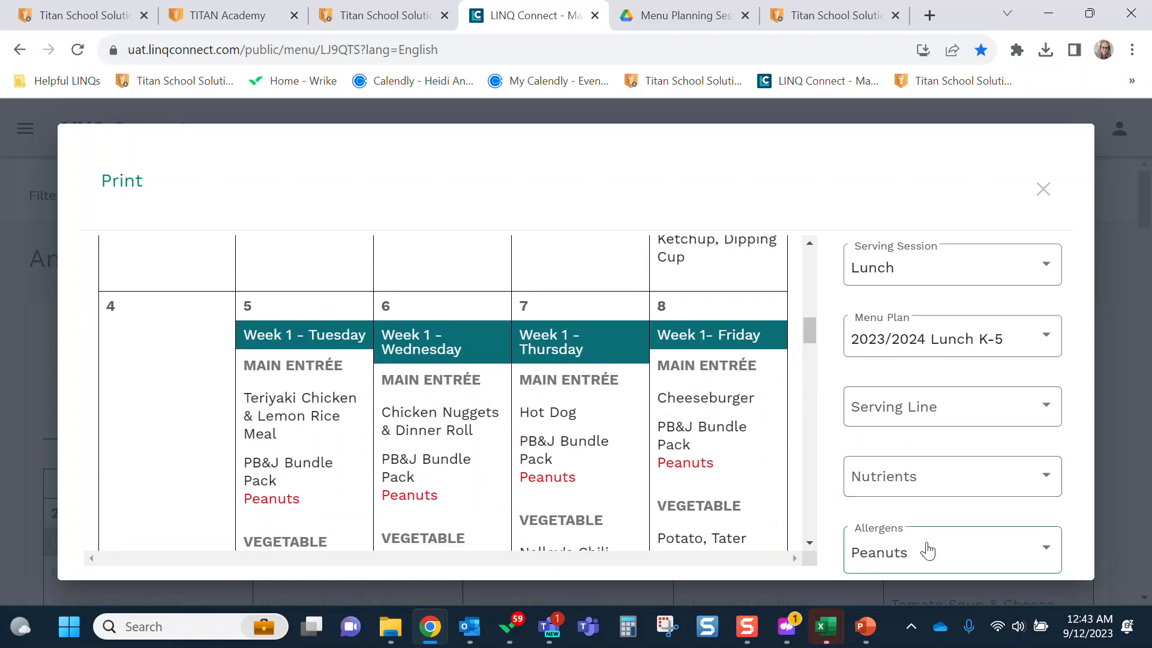
left_click(1042, 553)
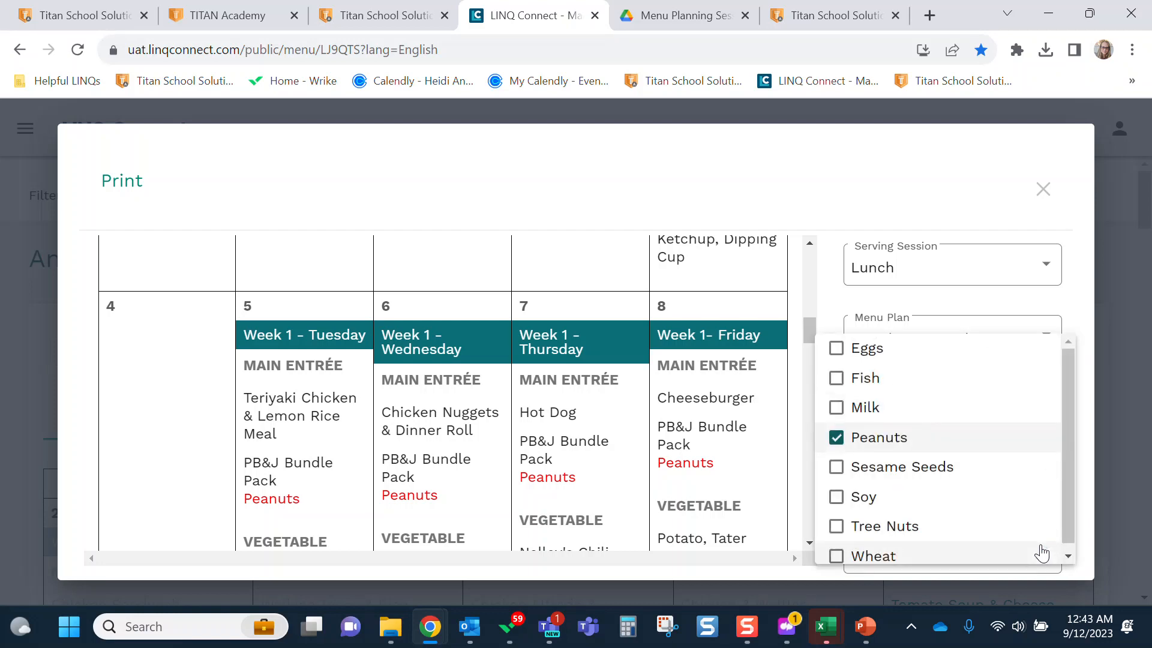
left_click(1089, 522)
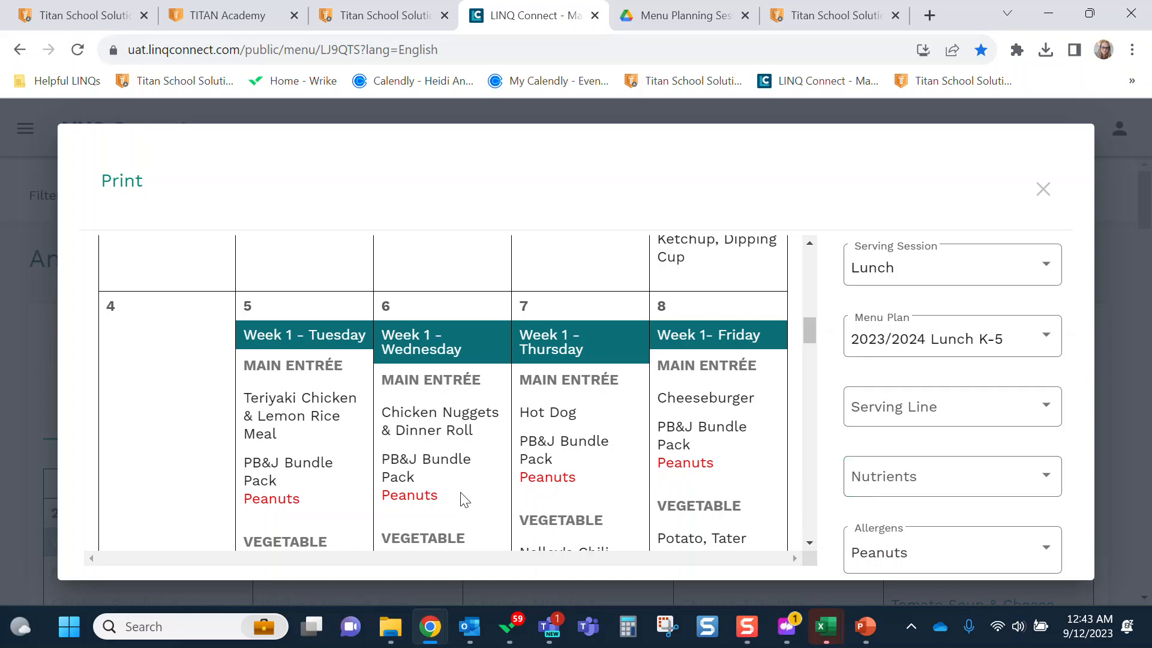
left_click_drag(460, 500, 379, 496)
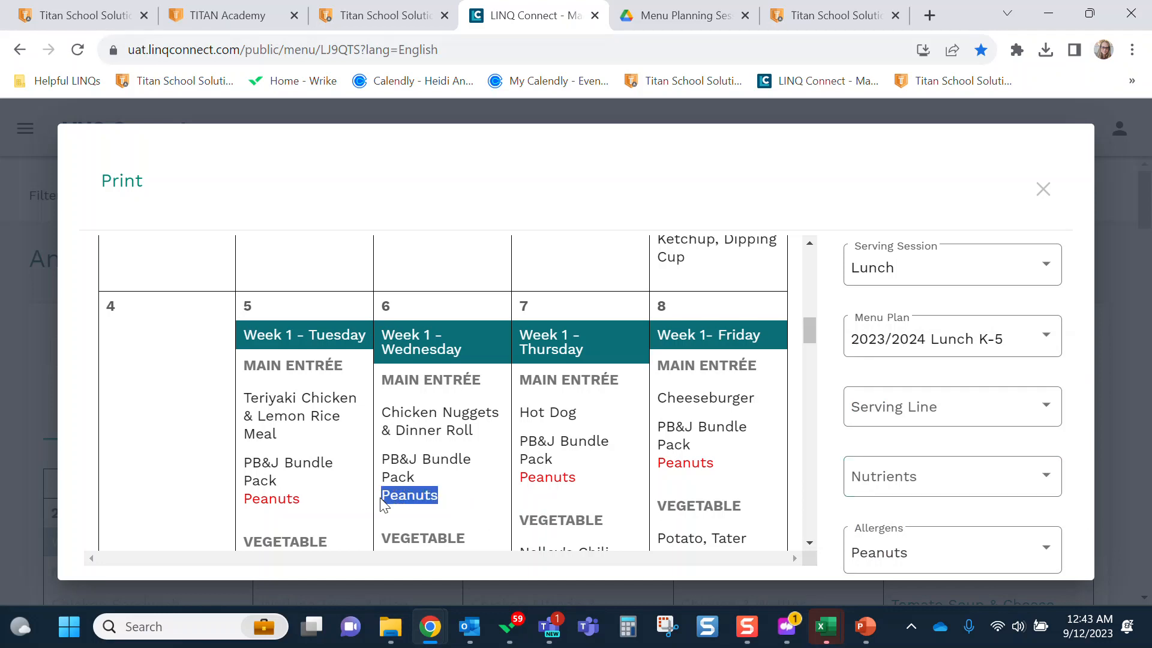
left_click(461, 508)
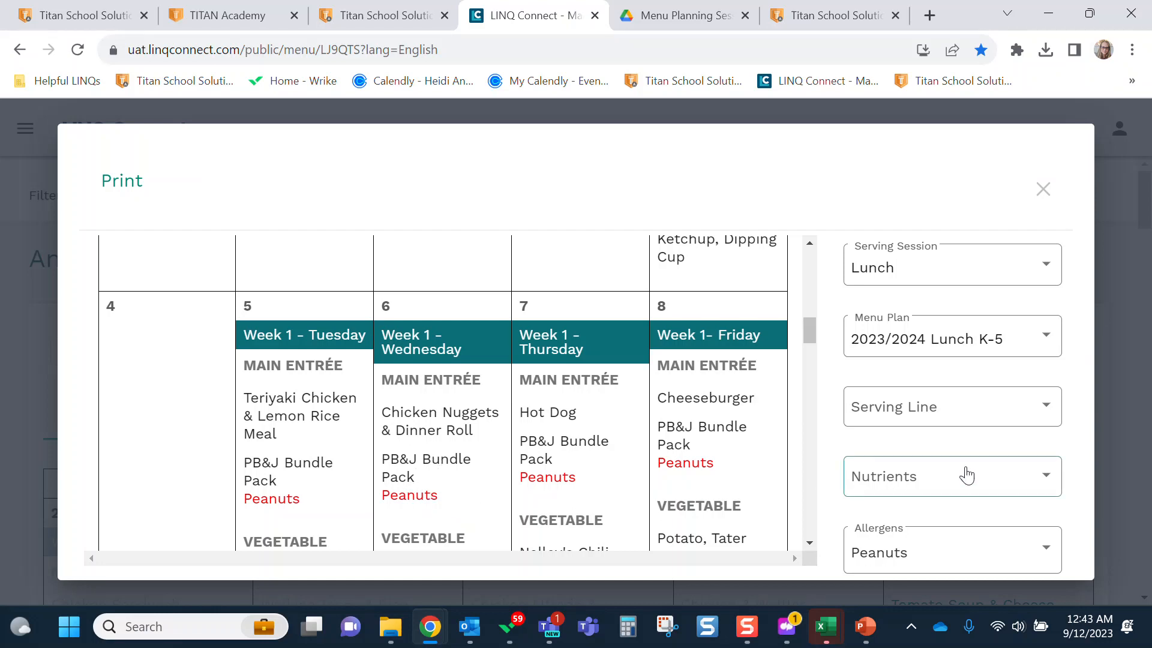
Add Total Carbohydrate to the nutrients in the print preview and review the carb amounts under the Friday items.
left_click(1047, 480)
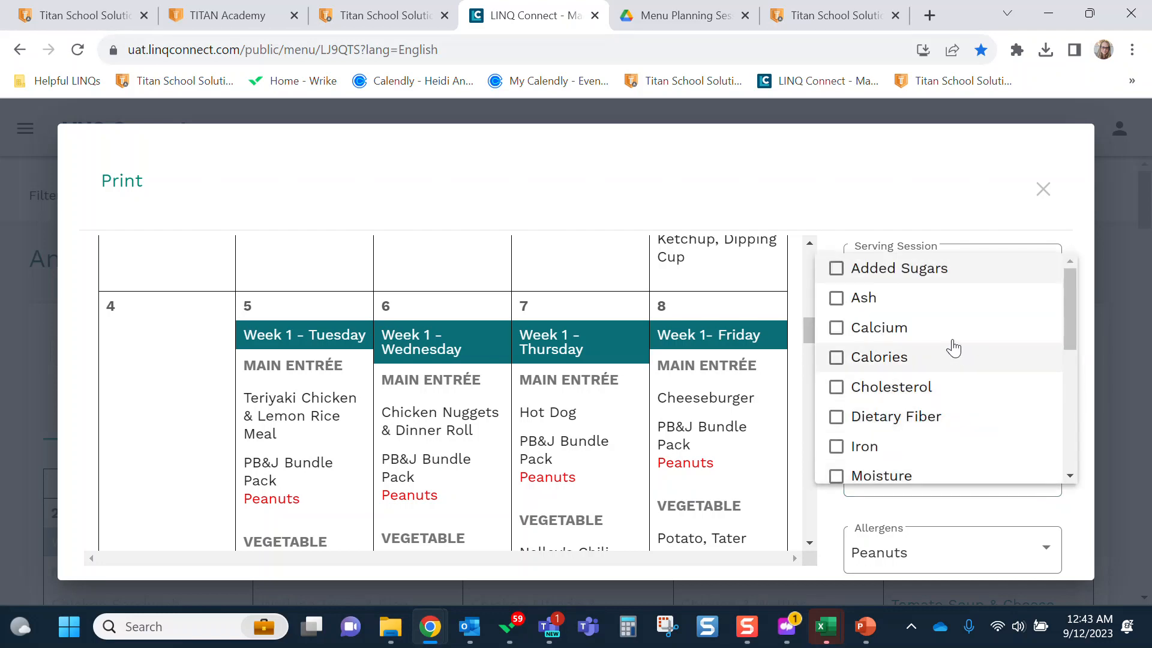
scroll(942, 333, "down", 2)
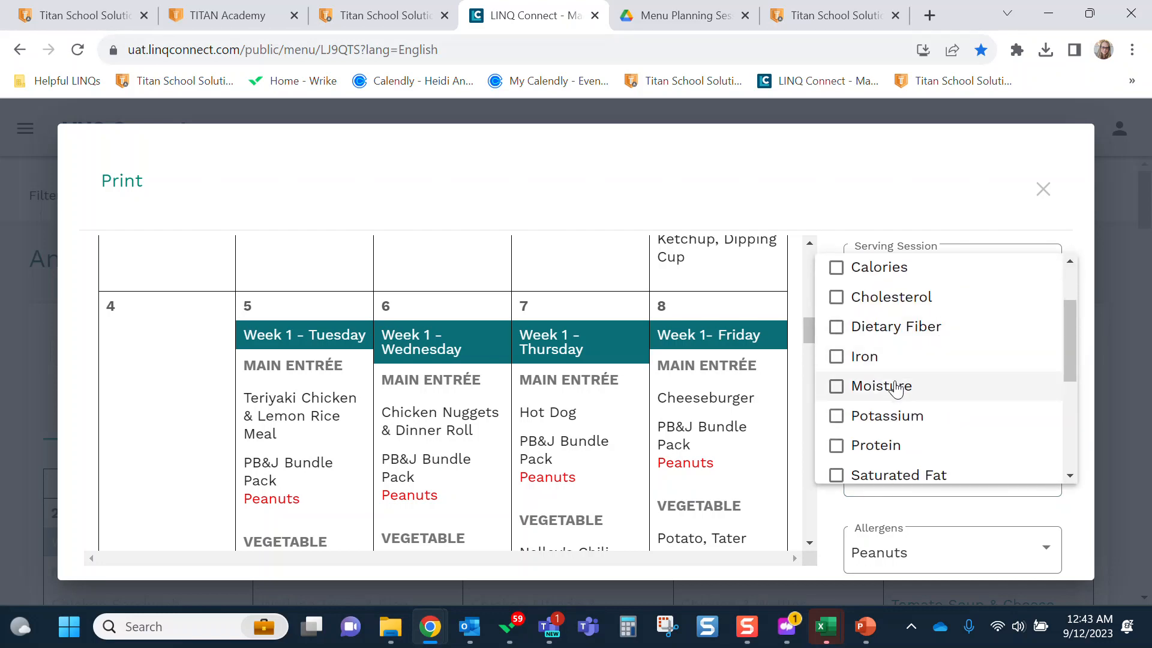
scroll(846, 387, "down", 3)
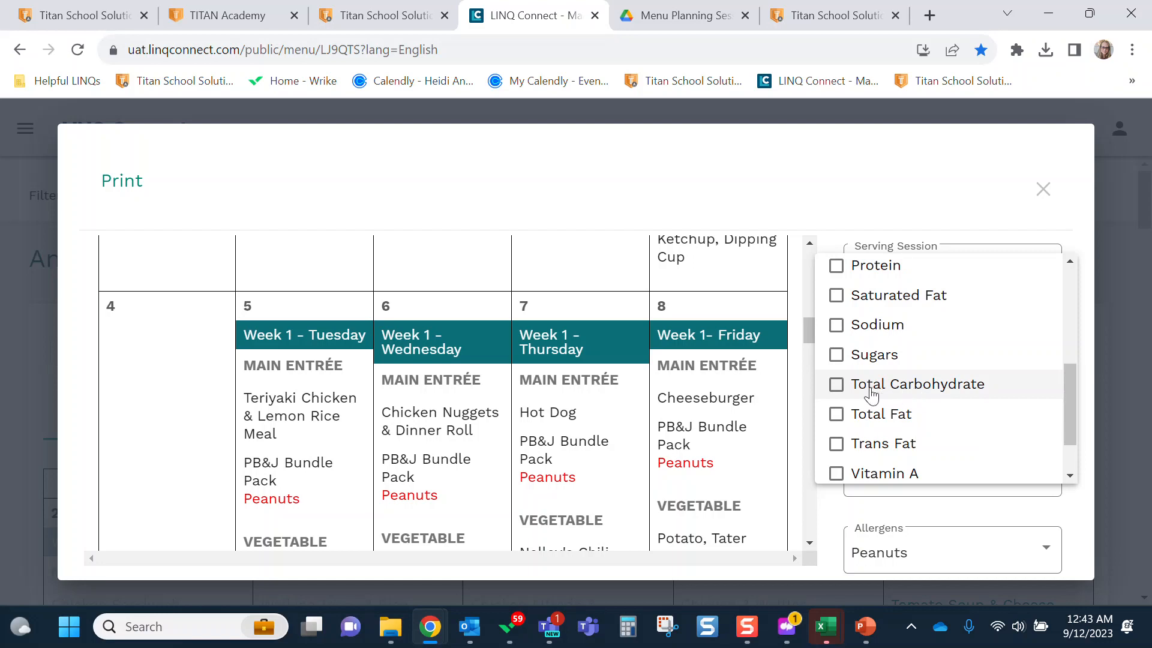
left_click(836, 386)
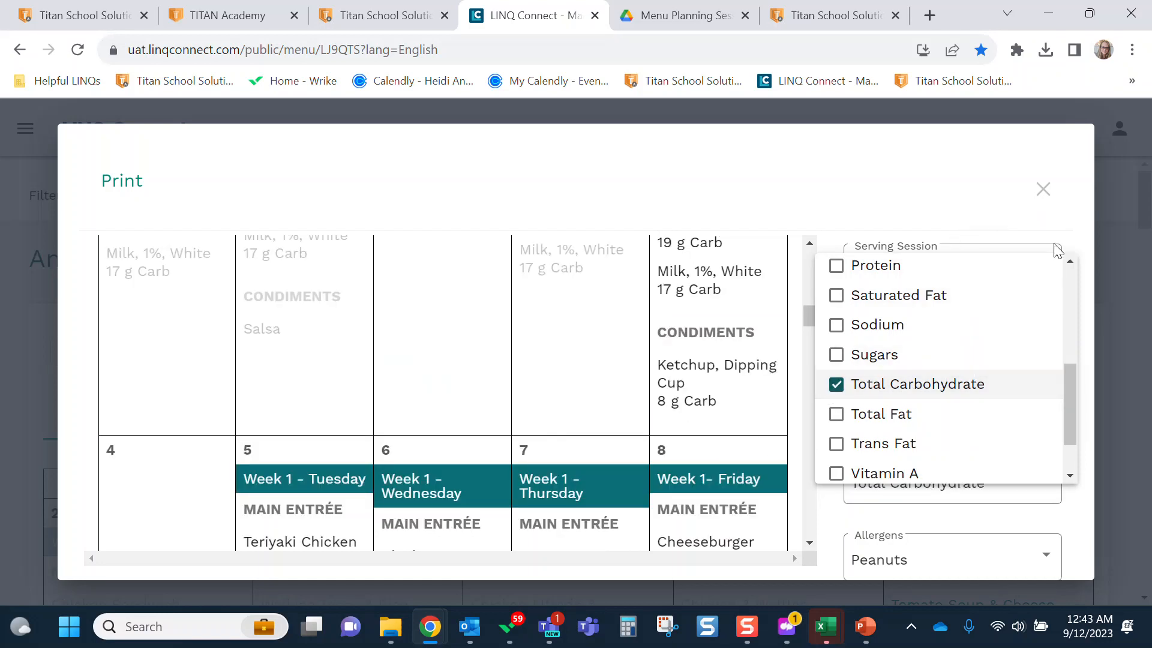
left_click(1091, 319)
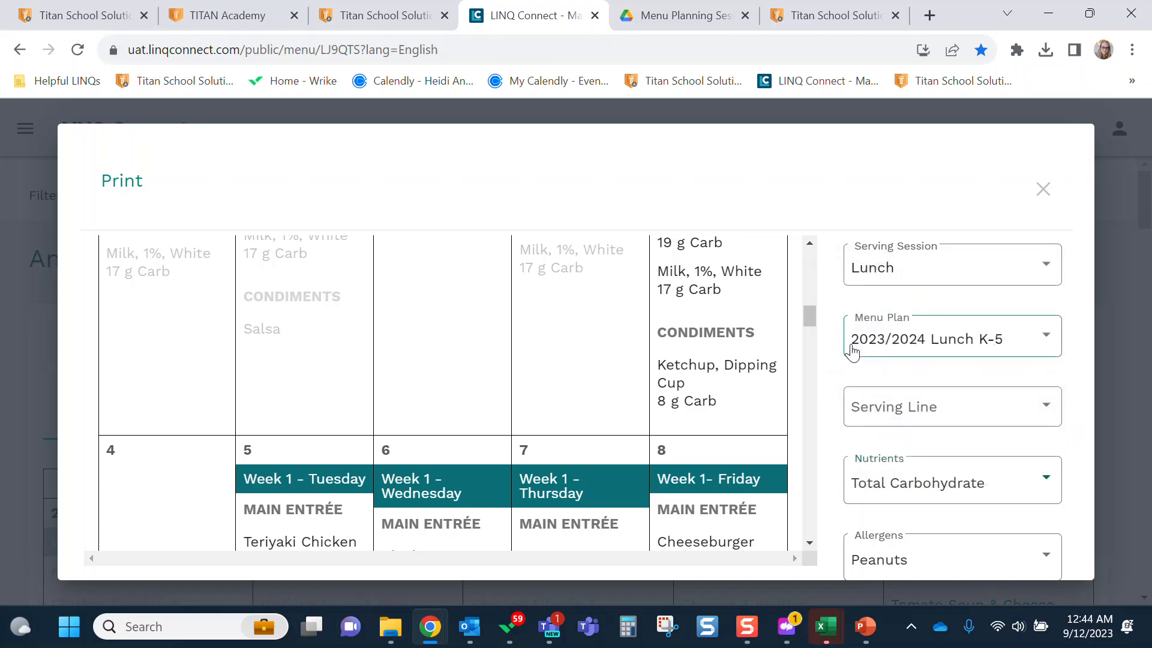
left_click_drag(807, 319, 805, 278)
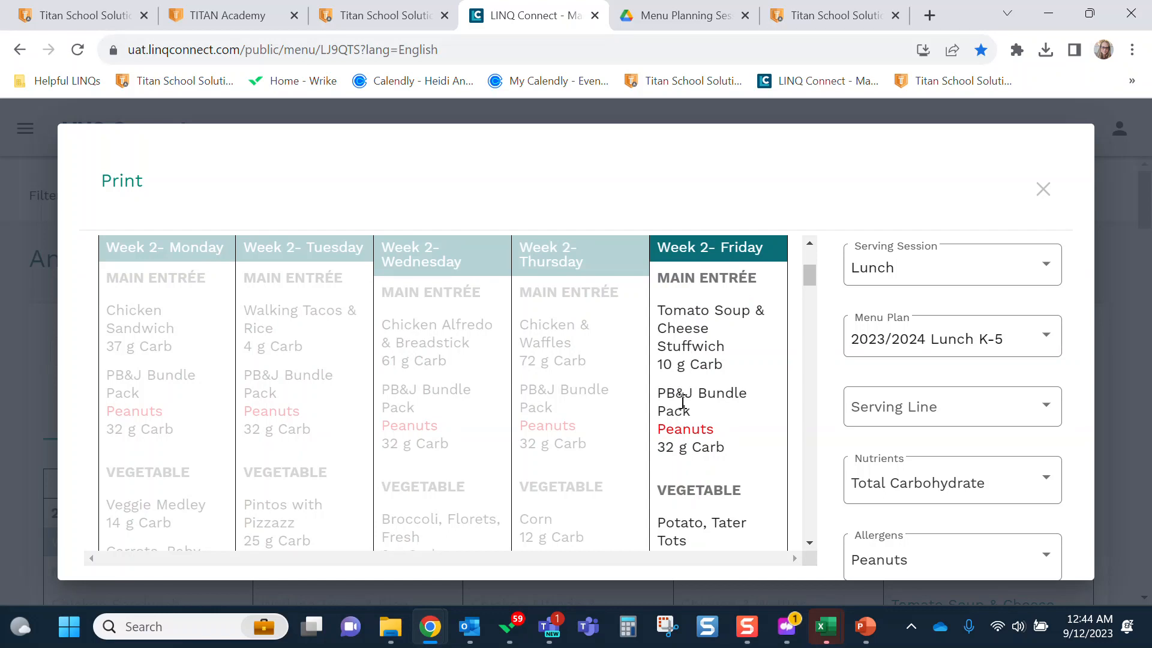
scroll(677, 422, "down", 1)
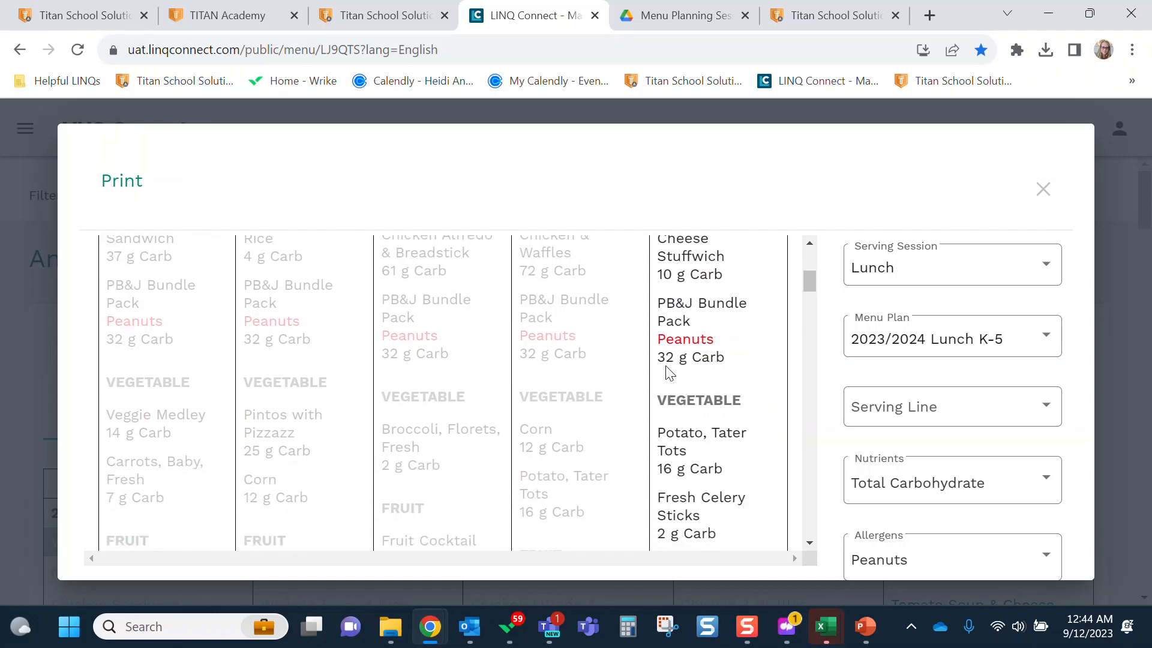
left_click_drag(658, 359, 726, 359)
scroll(737, 390, "down", 1)
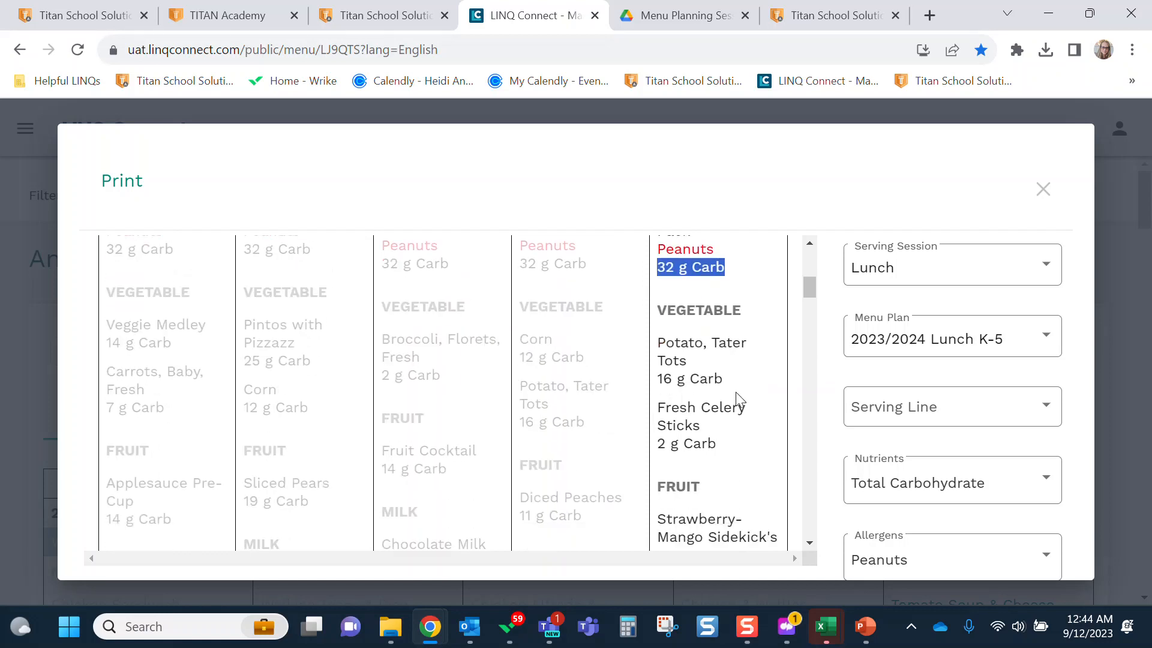
left_click_drag(736, 389, 661, 384)
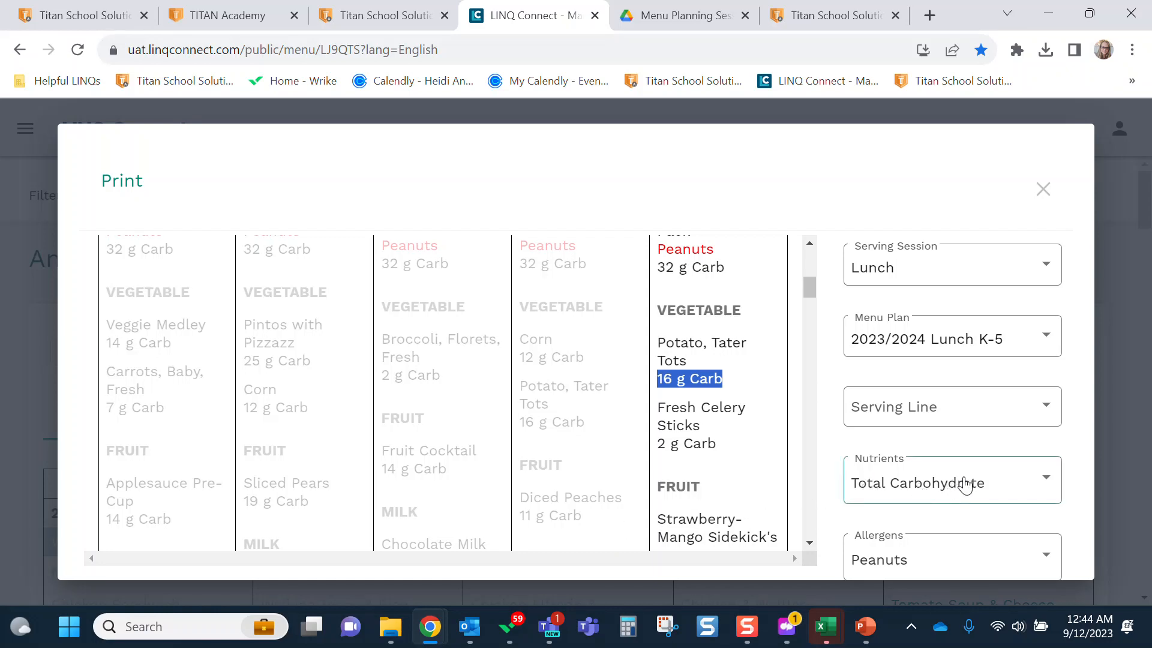
Add Calories to the printed nutrients, review the menu preview and close it.
left_click(1042, 480)
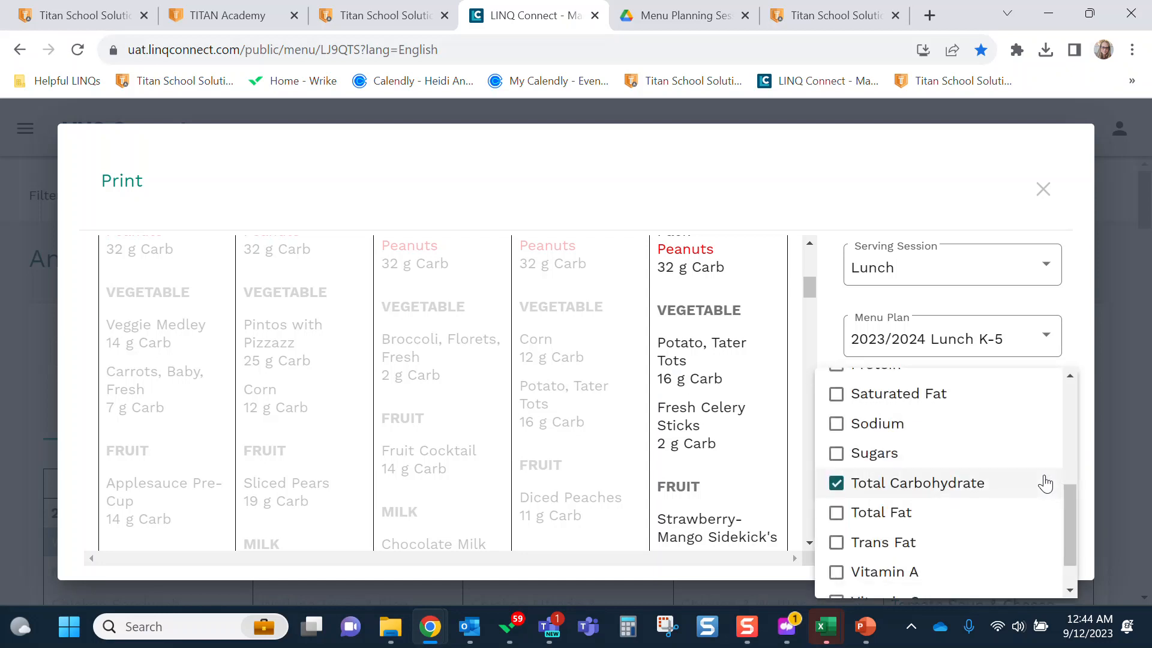
scroll(839, 480, "up", 5)
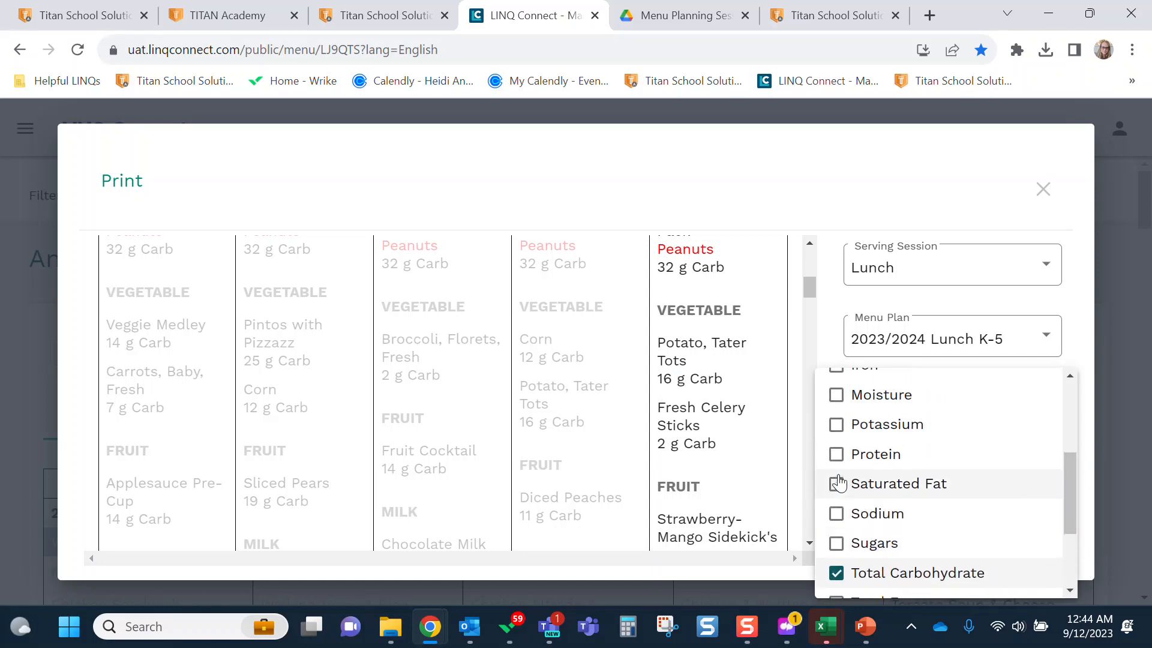
scroll(839, 474, "down", 1)
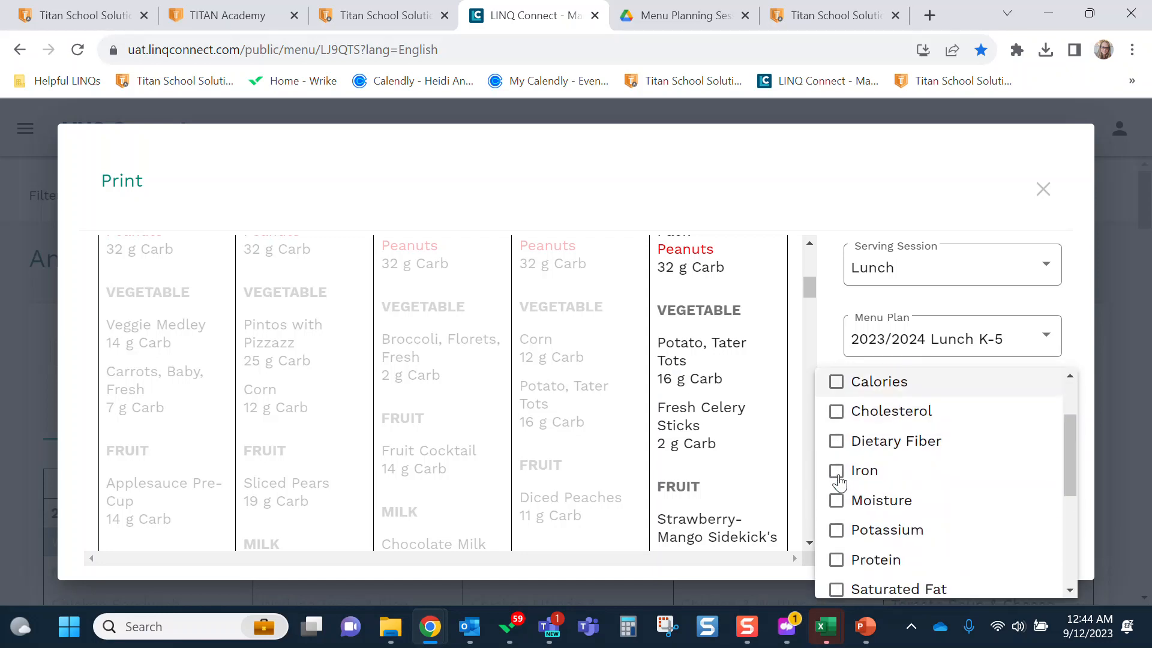
left_click(837, 386)
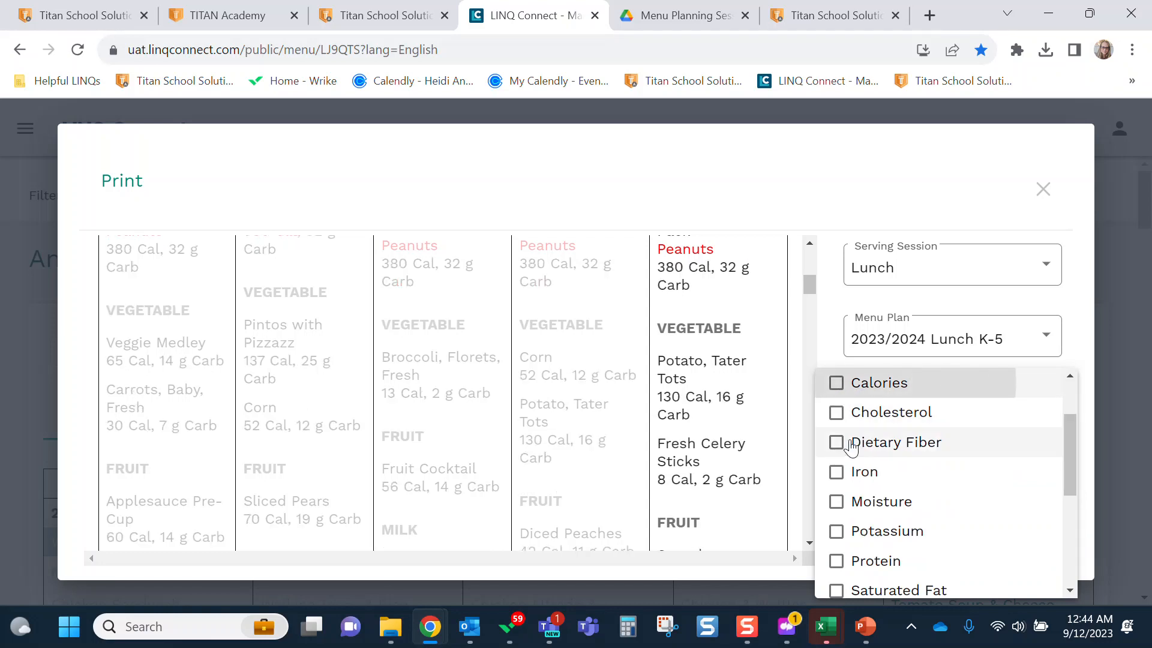
left_click(939, 220)
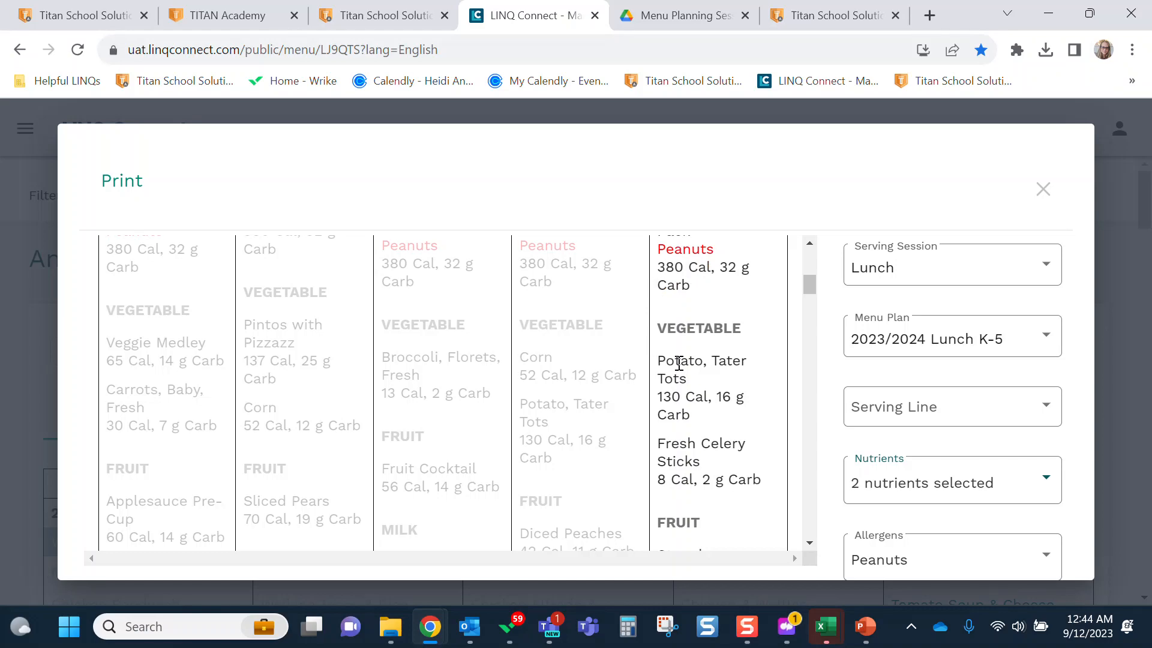
scroll(679, 363, "up", 5)
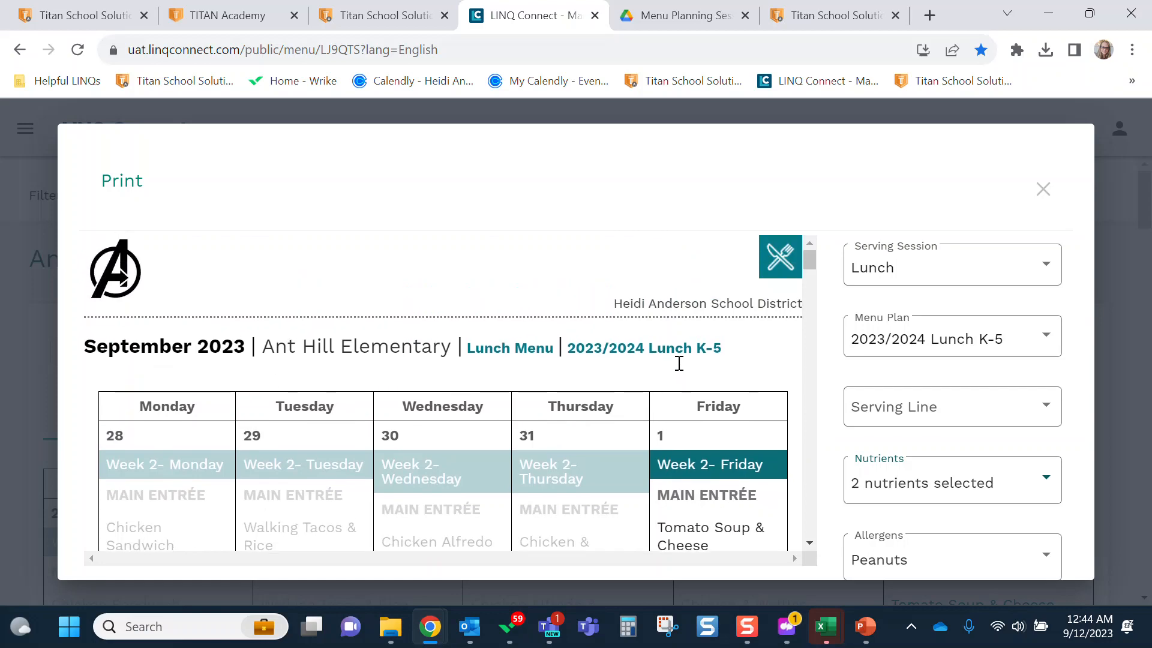
left_click(1044, 191)
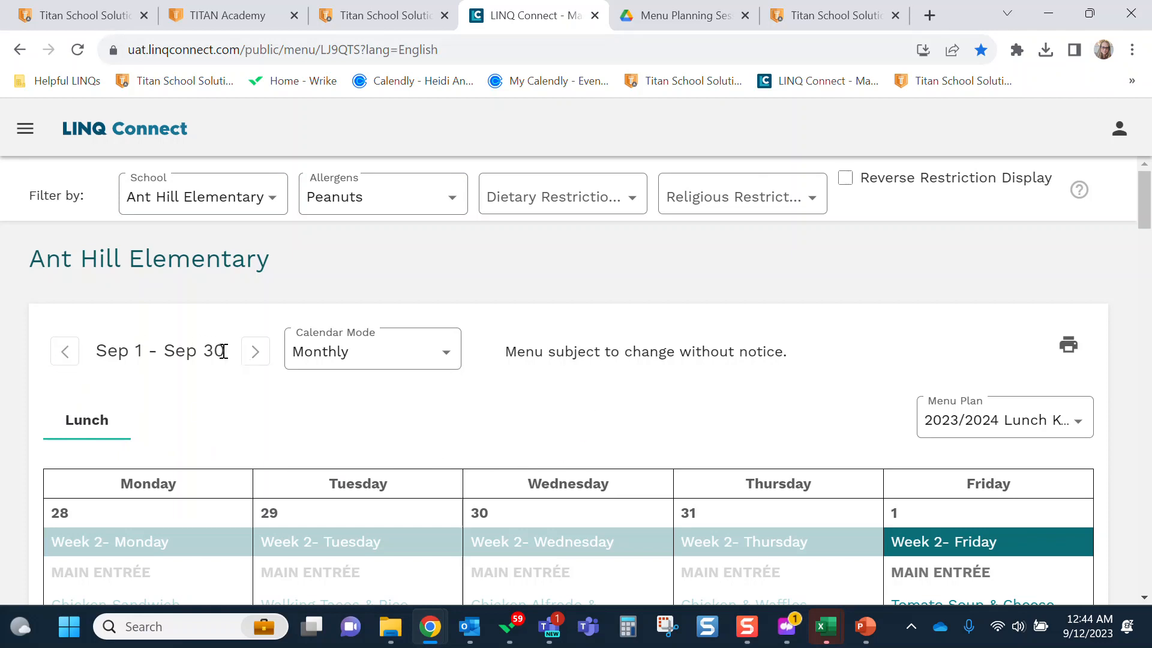
View the October menu, return to September, and look at the weekly calendar mode before switching back to Monthly.
left_click(257, 356)
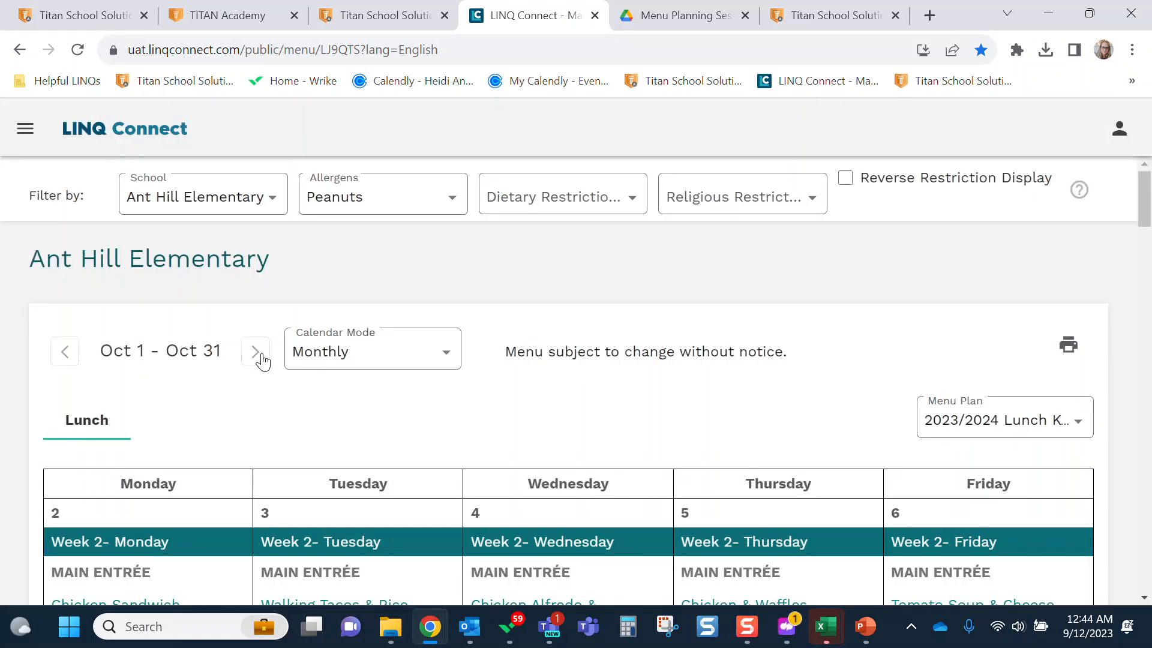
left_click(67, 353)
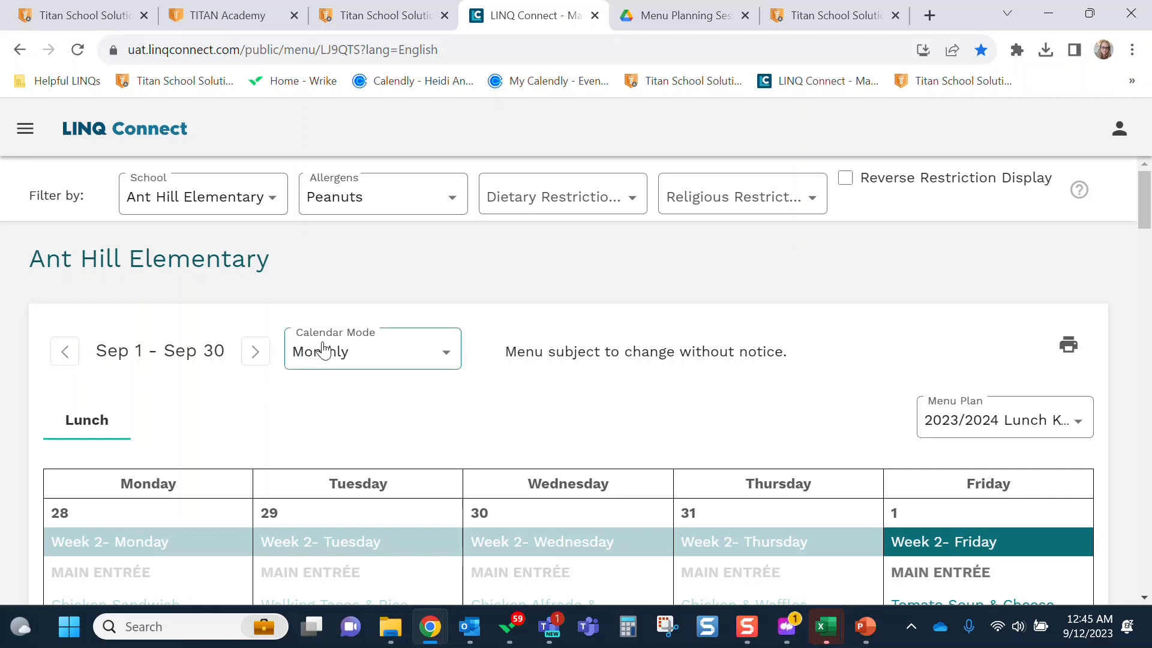
left_click(445, 360)
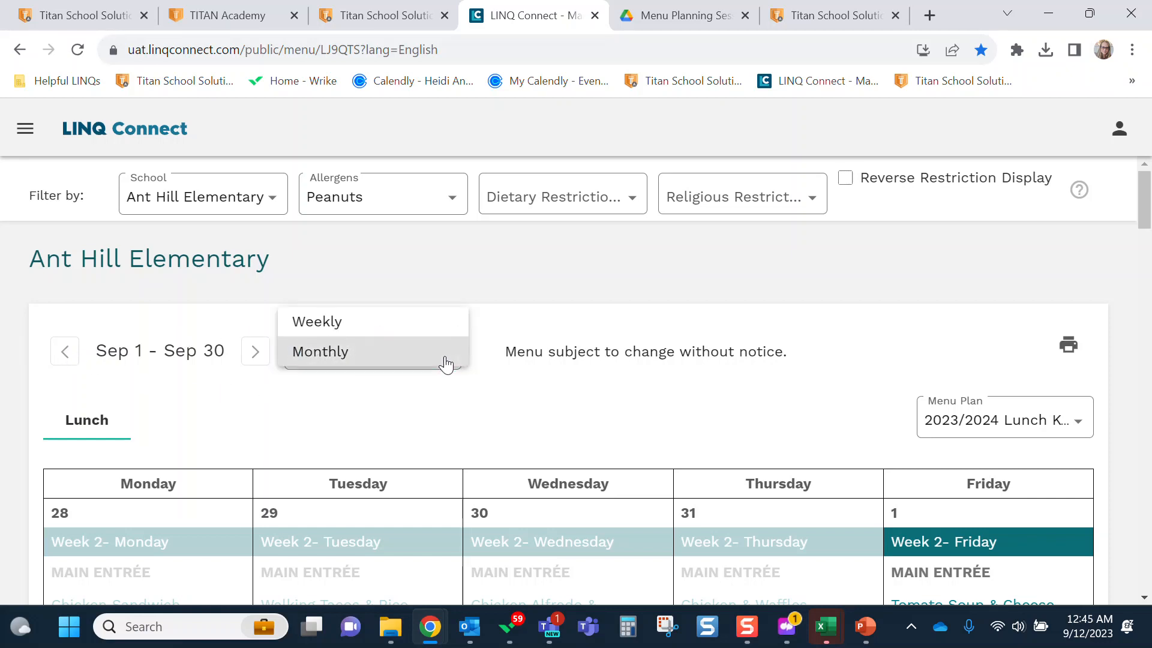
left_click(386, 319)
scroll(466, 425, "down", 9)
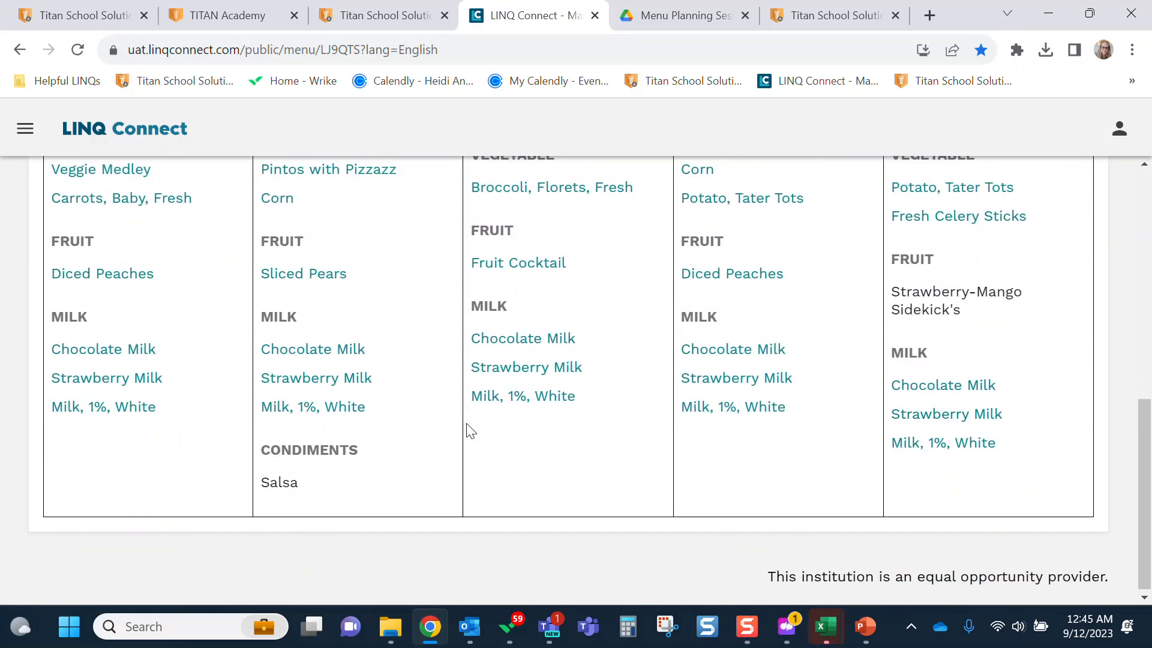
scroll(468, 429, "up", 6)
scroll(467, 429, "up", 3)
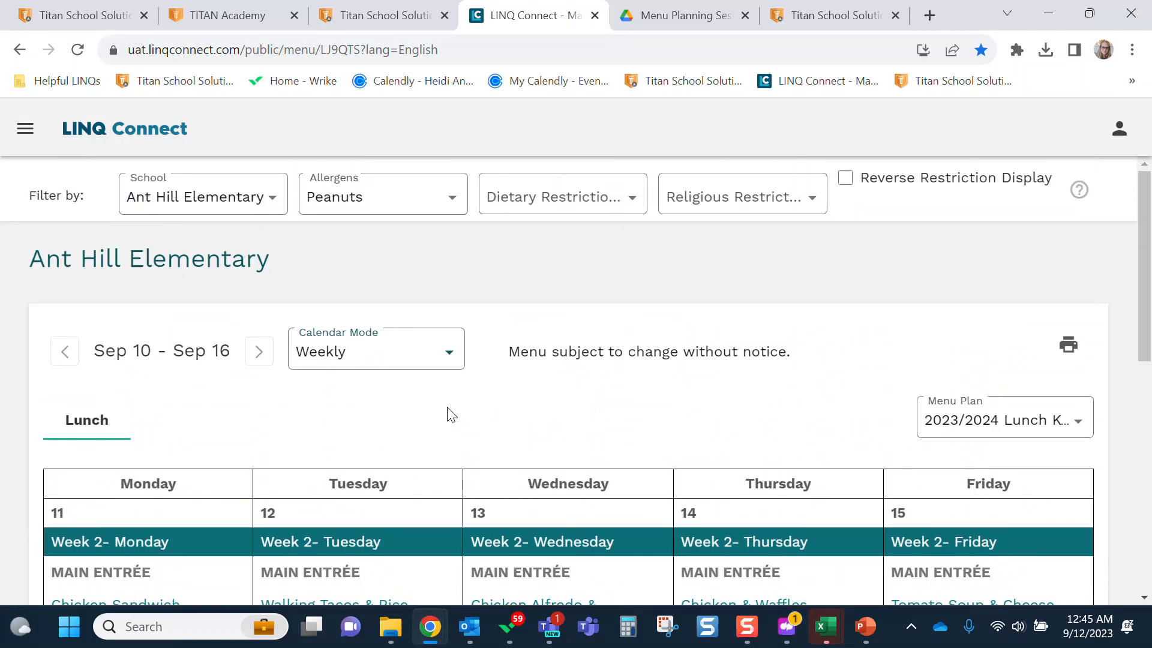
left_click(445, 358)
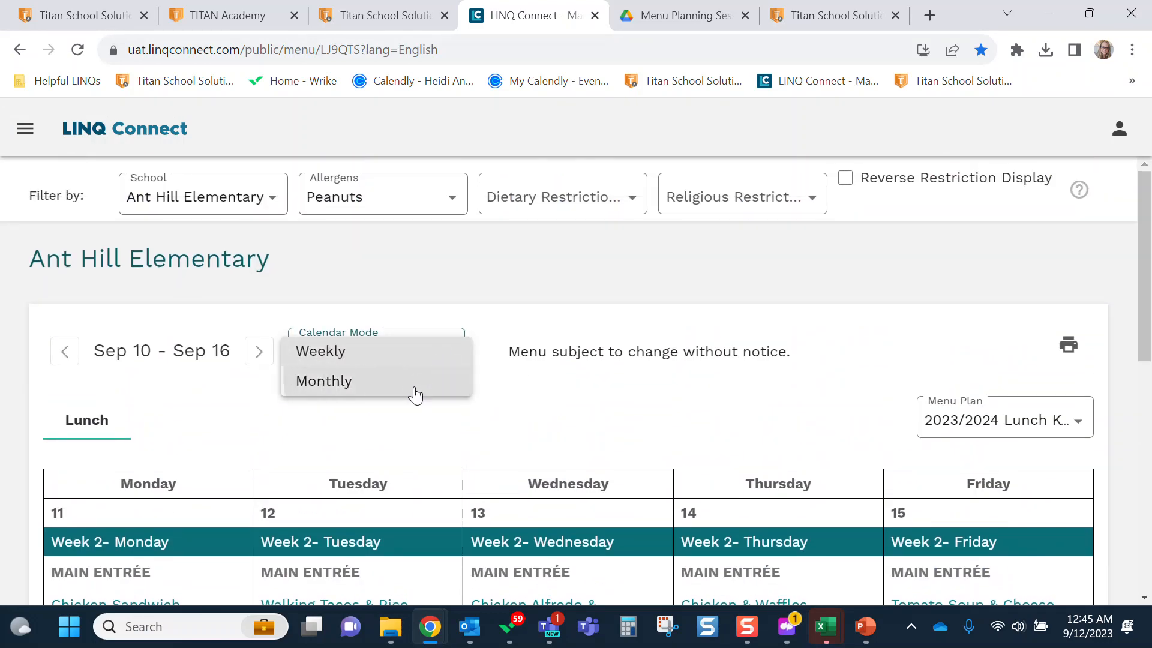
left_click(380, 393)
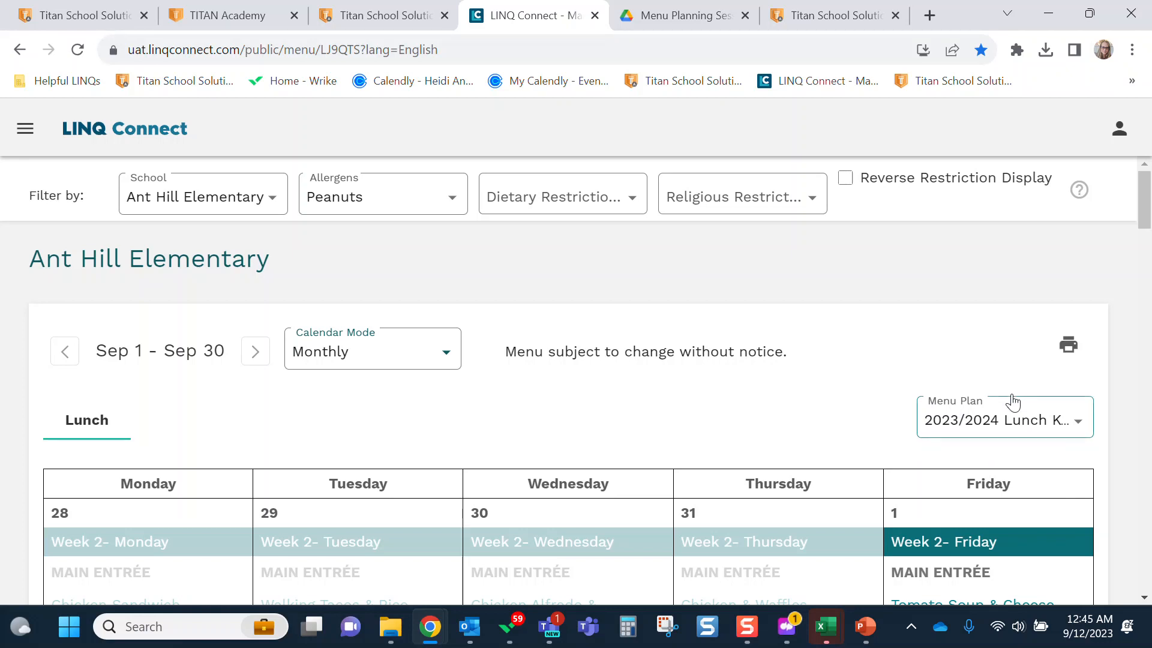
Show the menu plans available for the Ant Hill Elementary lunch menu.
left_click(1080, 426)
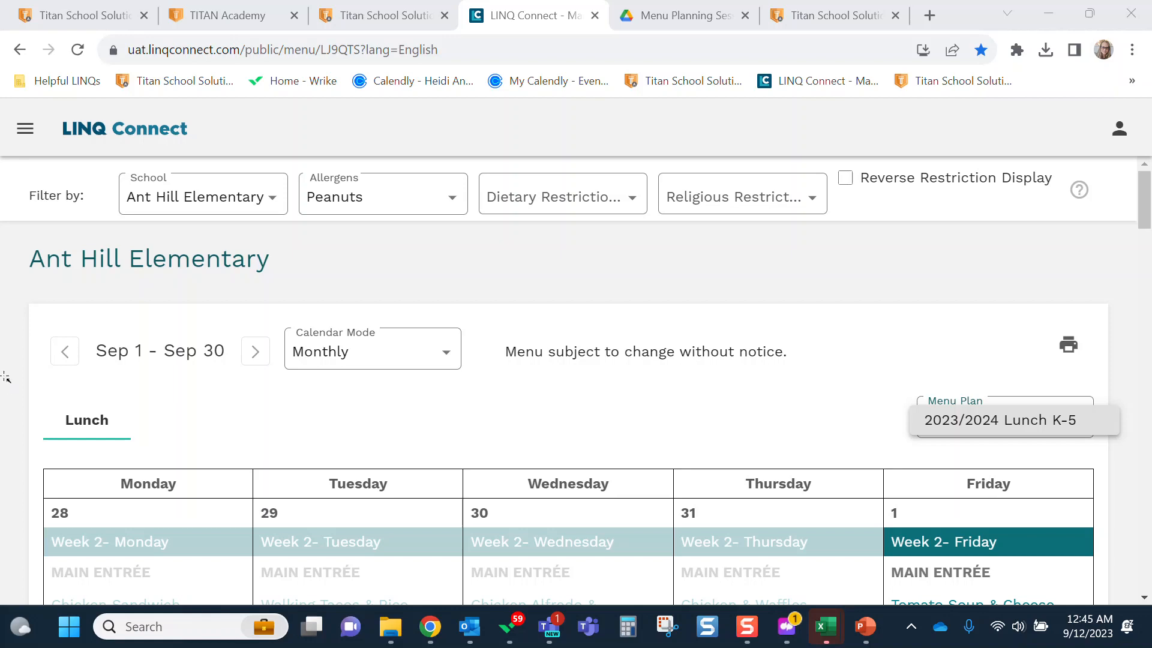
left_click_drag(105, 307, 109, 399)
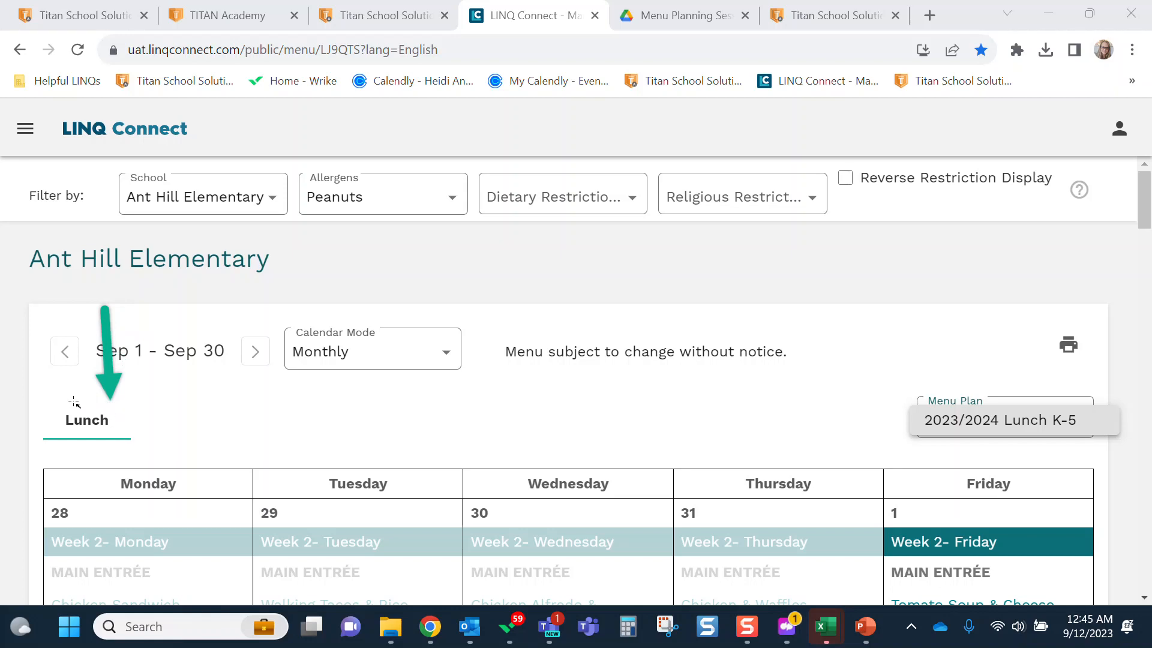